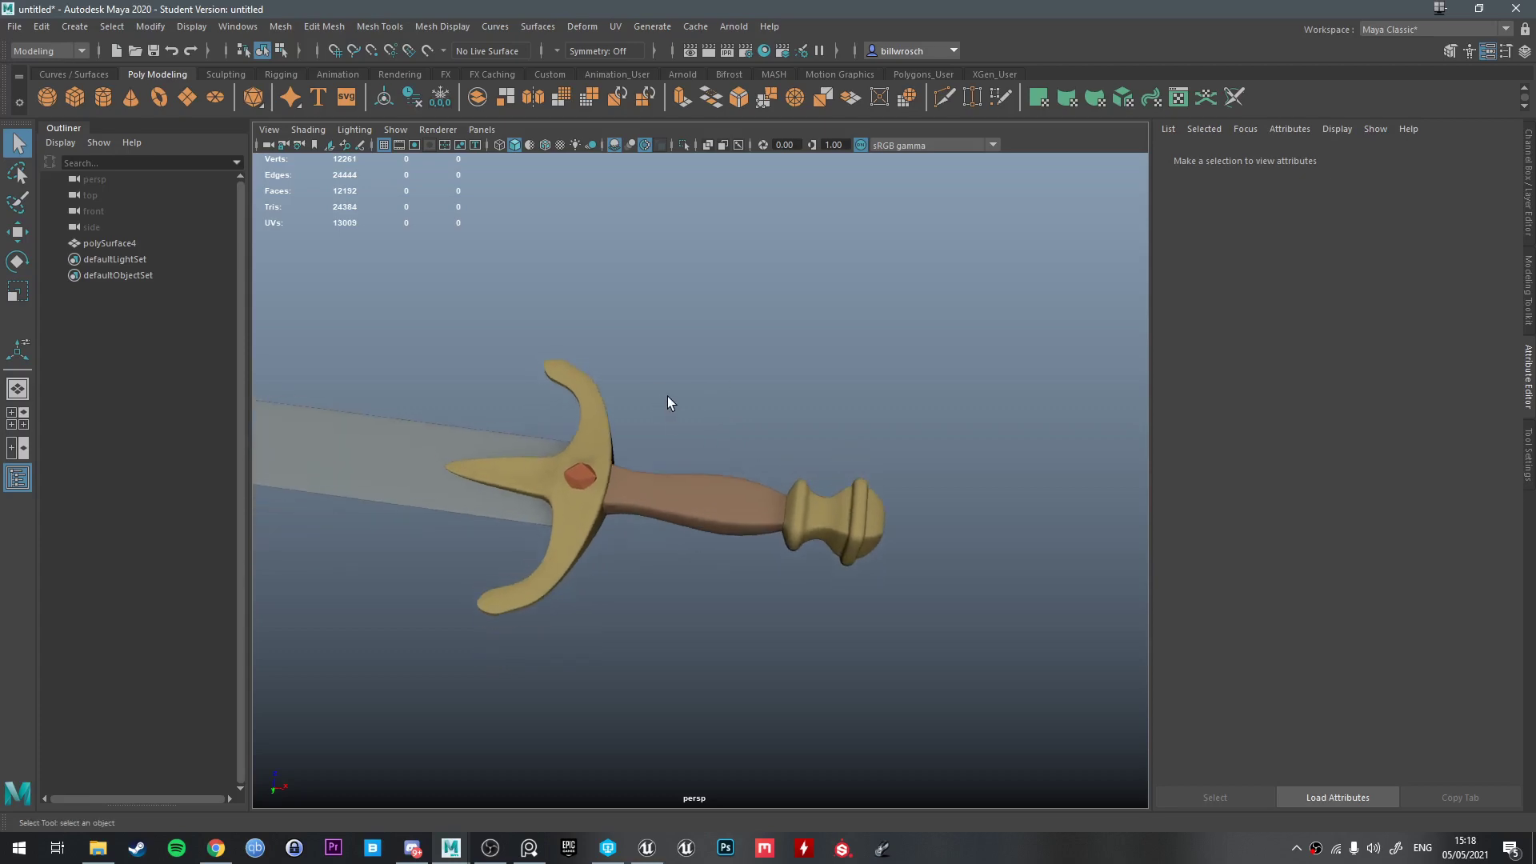
{"action": "left_click", "coordinate": [688, 492]}
{"action": "left_click_drag", "start_coordinate": [688, 492], "coordinate": [685, 523], "text": "alt"}
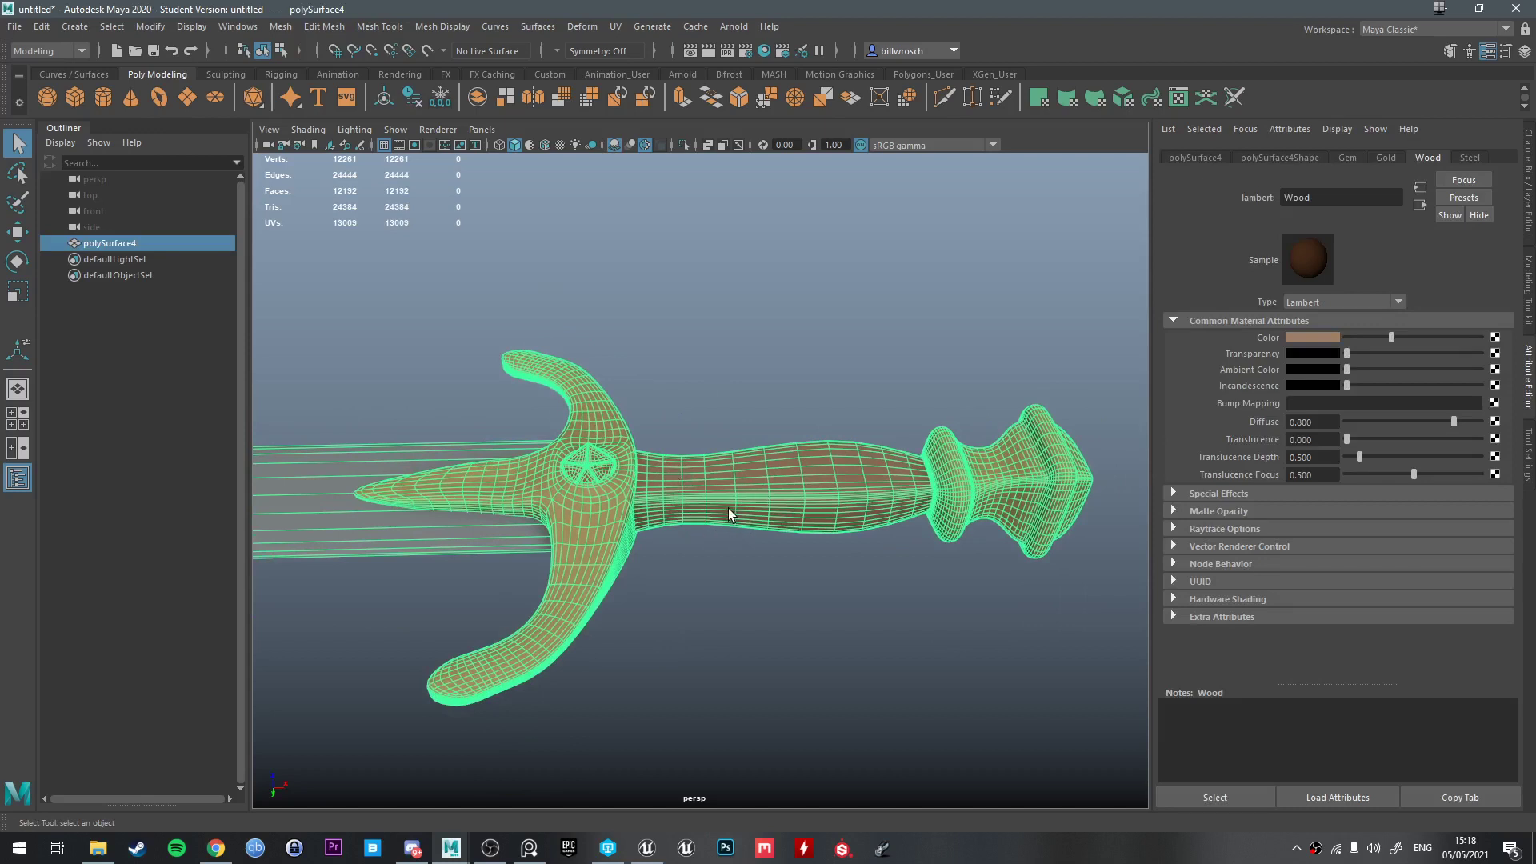
{"action": "left_click", "coordinate": [707, 566]}
{"action": "mouse_move", "coordinate": [747, 579]}
{"action": "right_mouse_down", "text": "alt"}
{"action": "mouse_move", "coordinate": [501, 583]}
{"action": "mouse_move", "coordinate": [535, 573]}
{"action": "mouse_move", "coordinate": [622, 593]}
{"action": "right_mouse_up", "text": "alt"}
{"action": "middle_click_drag", "start_coordinate": [770, 501], "coordinate": [690, 563], "text": "alt"}
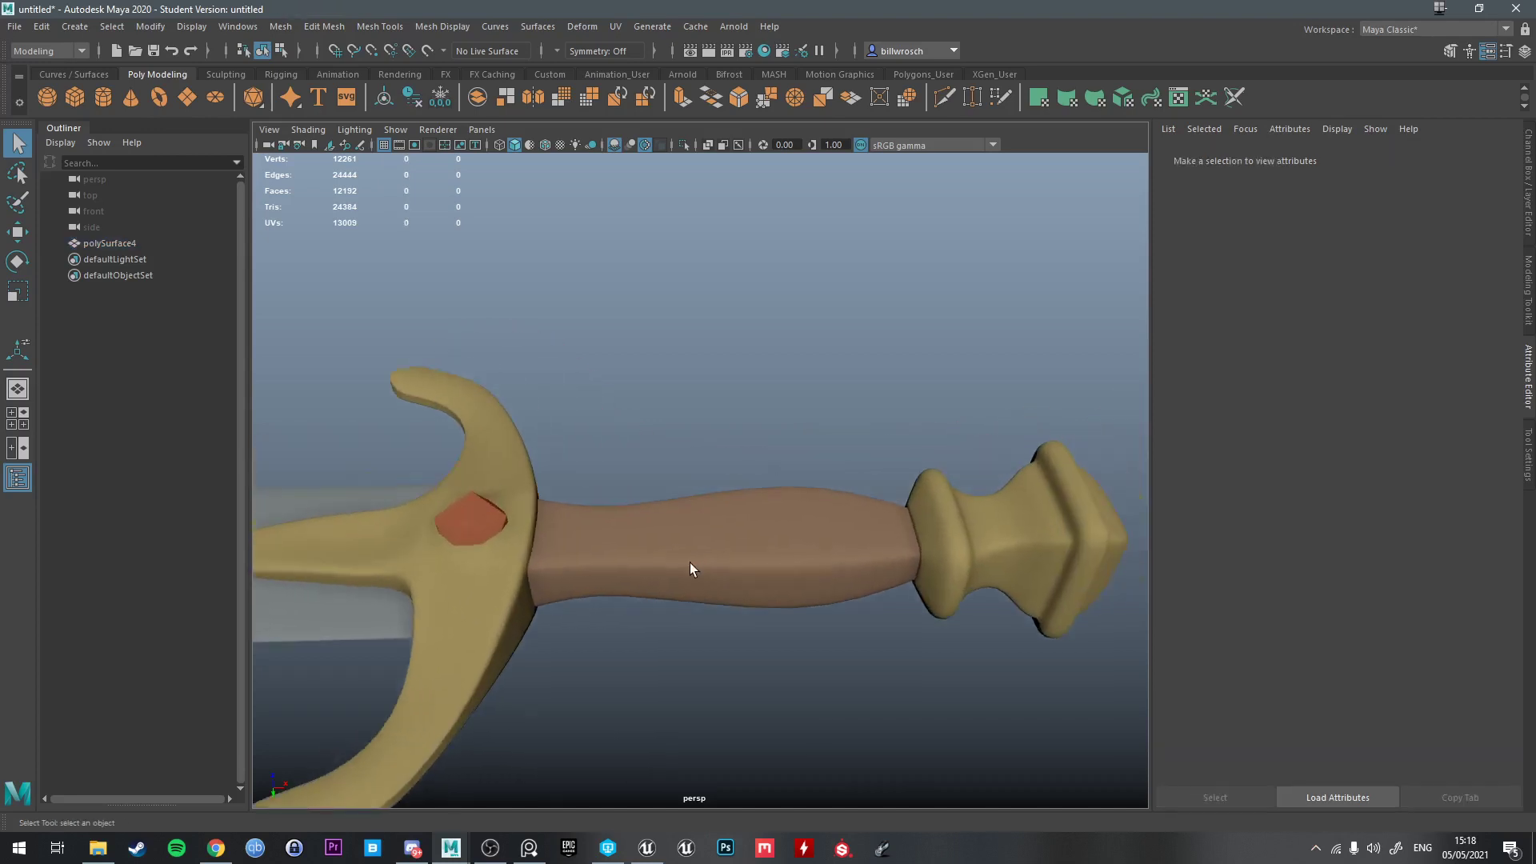
{"action": "left_click_drag", "start_coordinate": [689, 563], "coordinate": [605, 584], "text": "alt"}
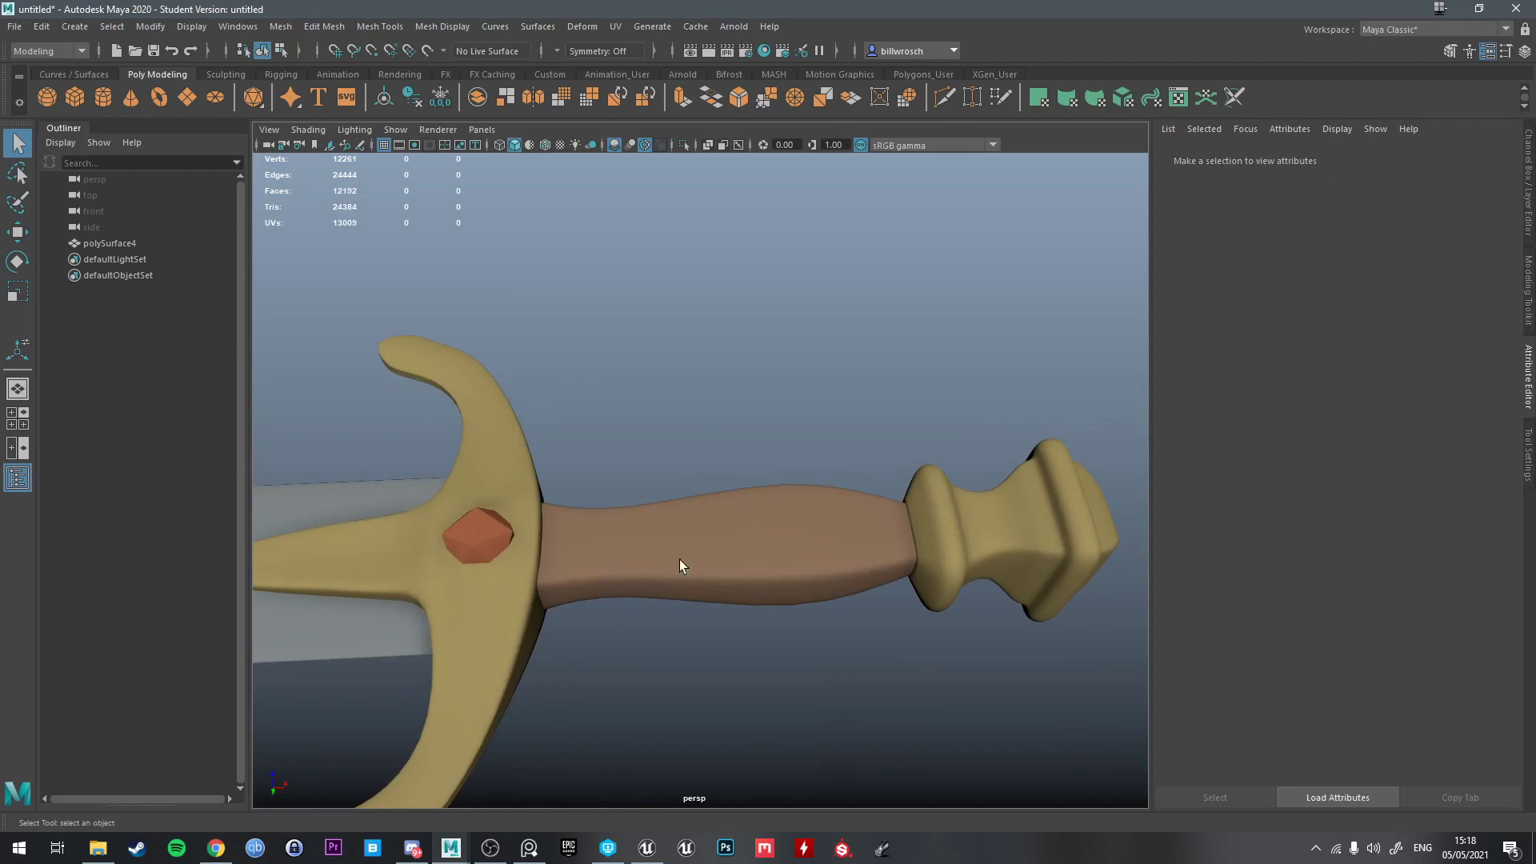
Create a polygon cylinder and set its axis subdivisions to 12
{"action": "left_click", "coordinate": [103, 96]}
{"action": "key", "text": "t"}
{"action": "left_click", "coordinate": [544, 304]}
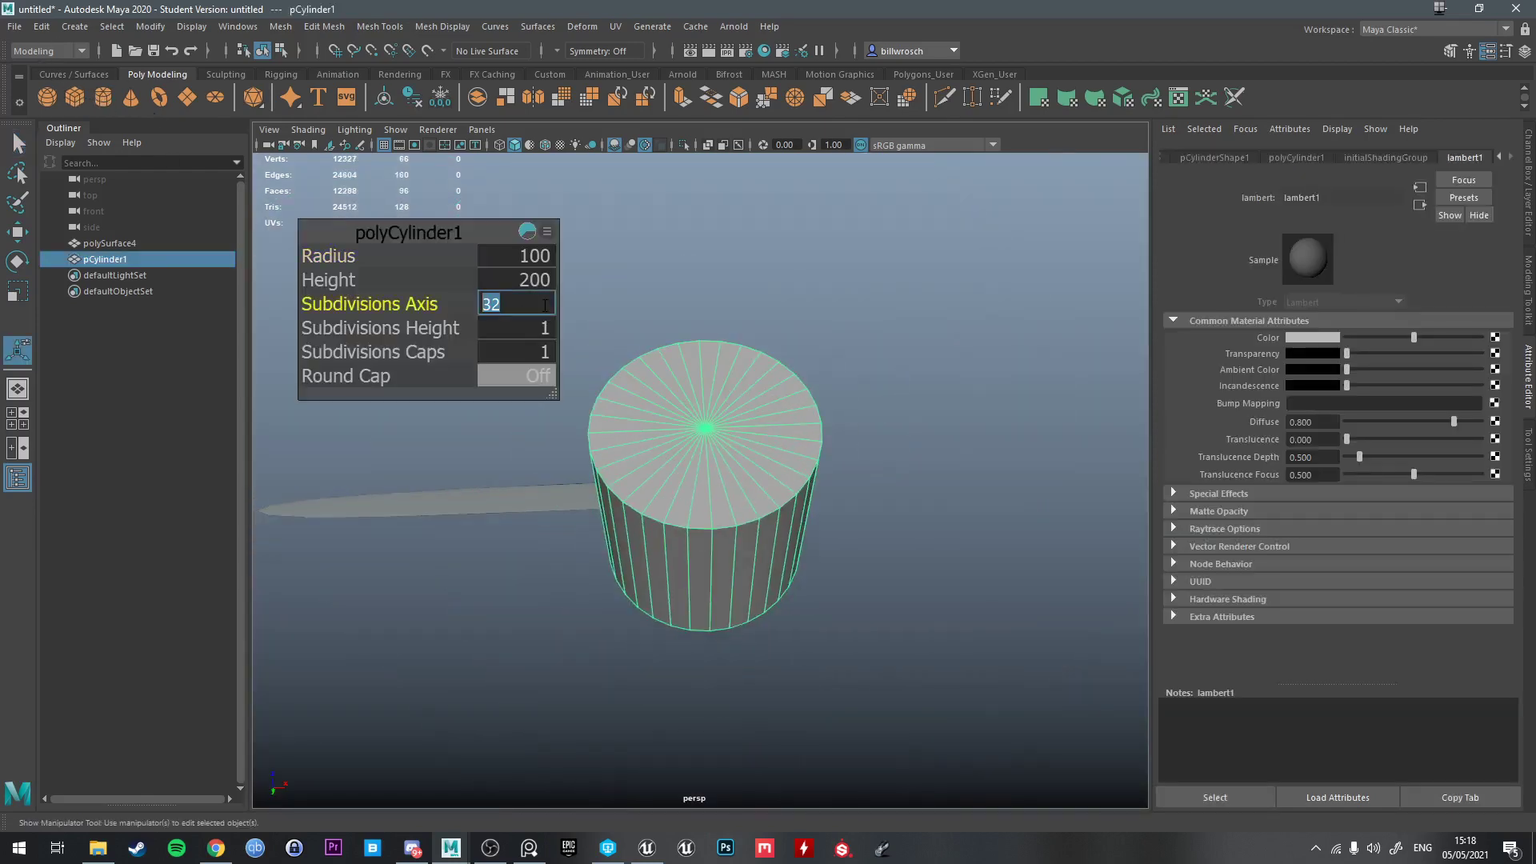
{"action": "type", "text": "12"}
{"action": "key", "text": "Return"}
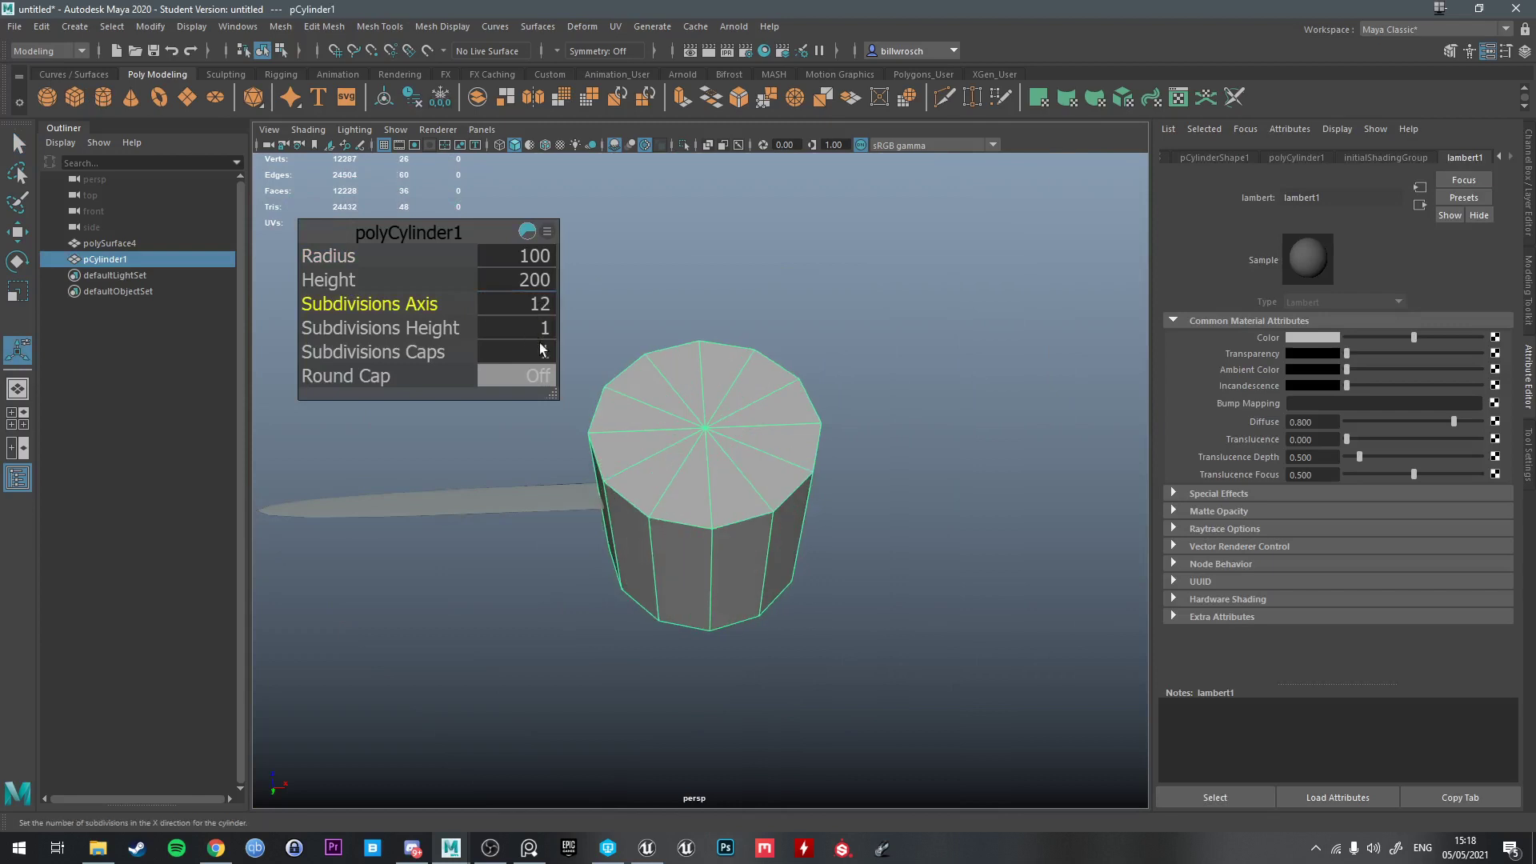
Rotate the cylinder onto its side so its axis follows the sword, and set the relative rotation step snap to 5
{"action": "key", "text": "e"}
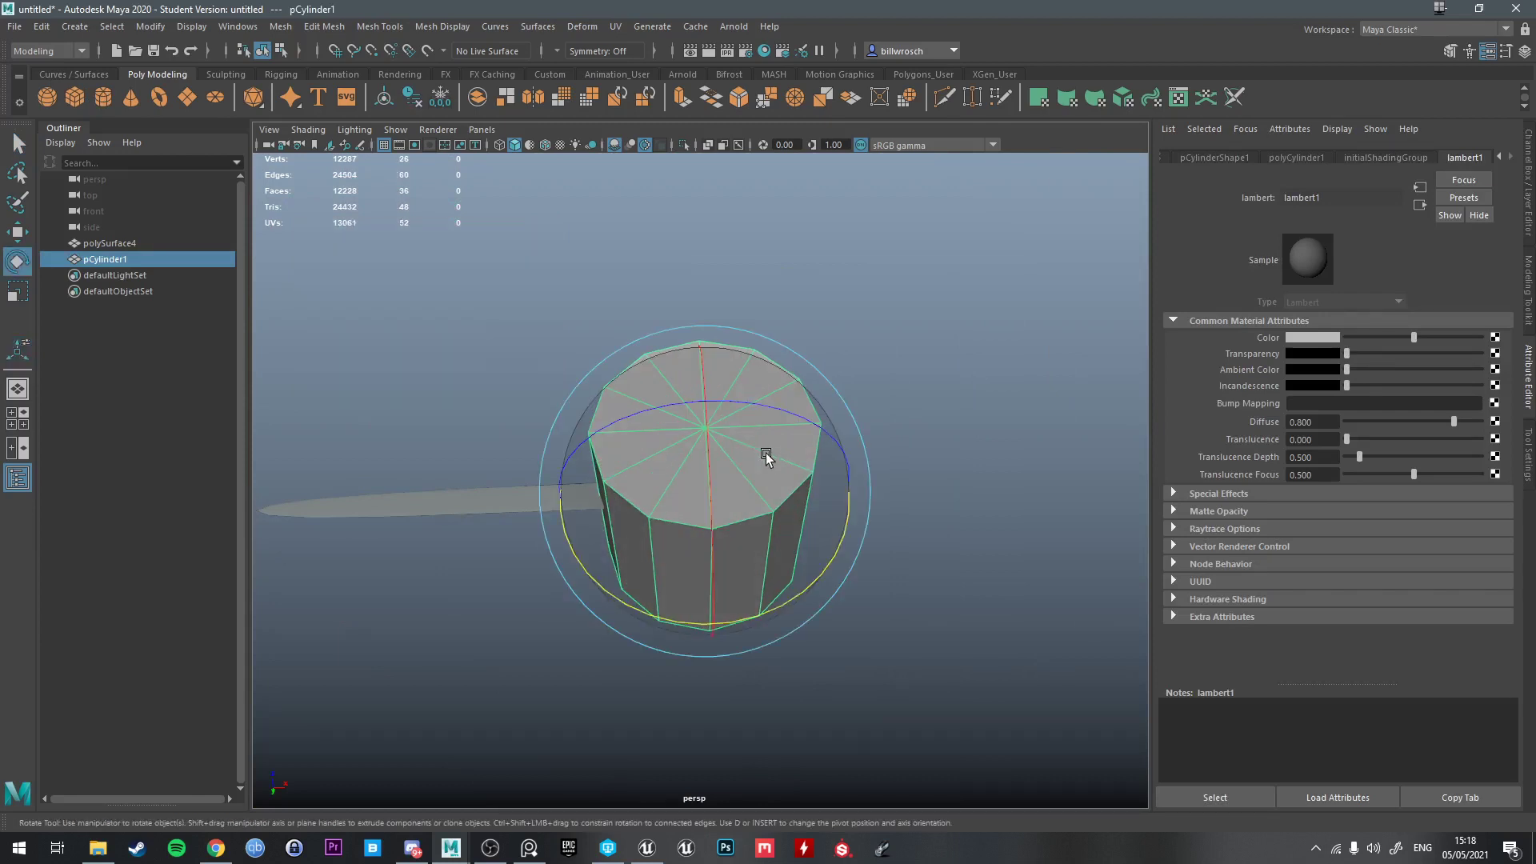
{"action": "left_click_drag", "start_coordinate": [766, 453], "coordinate": [705, 421]}
{"action": "left_click", "coordinate": [1527, 453]}
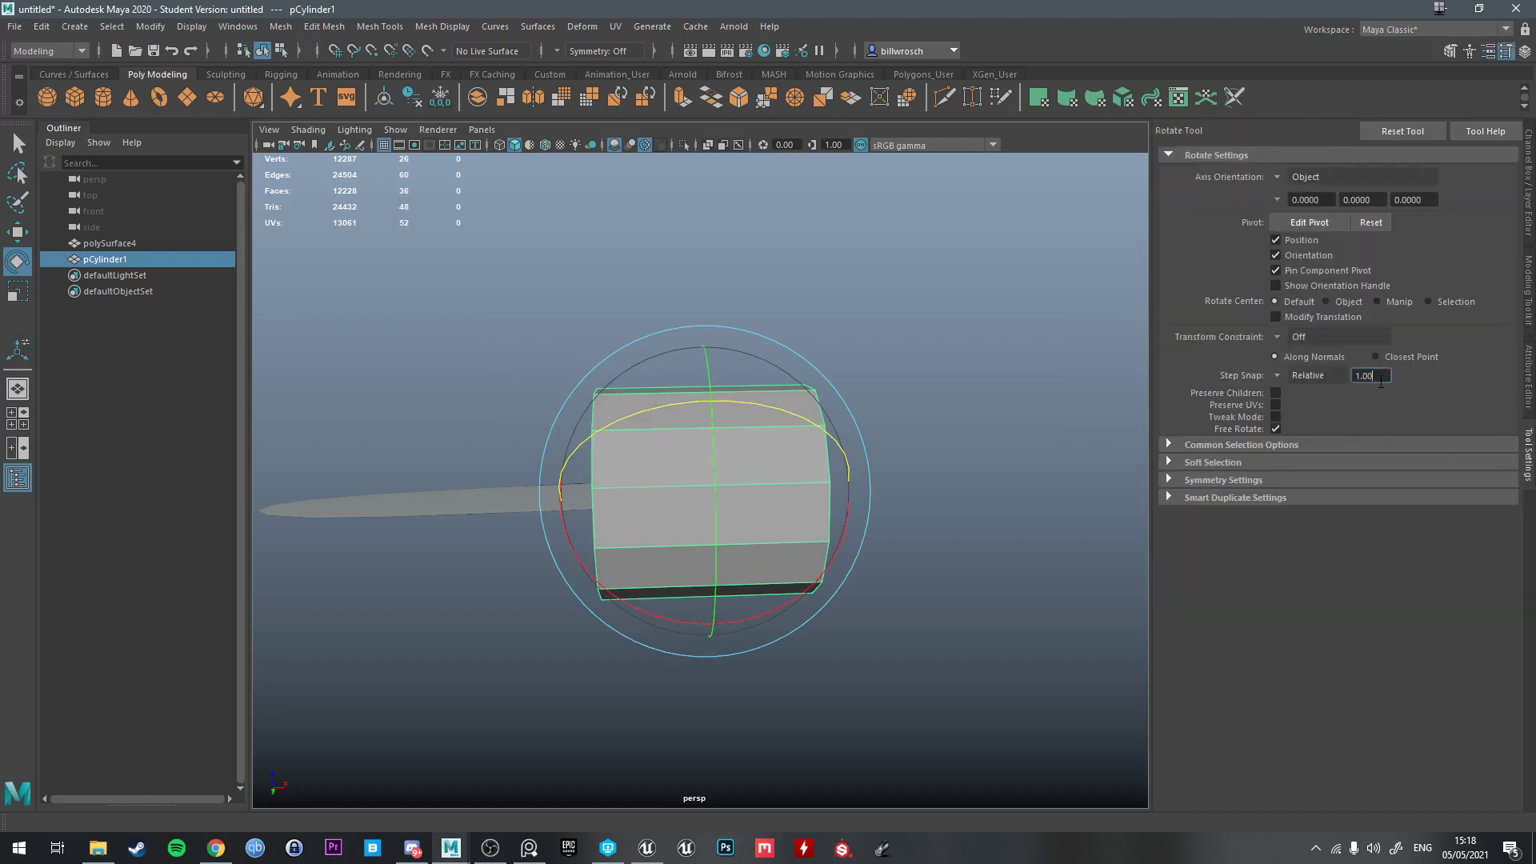
{"action": "left_click_drag", "start_coordinate": [1374, 376], "coordinate": [1318, 382]}
{"action": "type", "text": "5"}
{"action": "key", "text": "Return"}
Scale the cylinder down into a narrow disc encircling the middle of the sword's grip
{"action": "left_click_drag", "start_coordinate": [704, 480], "coordinate": [823, 535], "text": "alt"}
{"action": "key", "text": "r"}
{"action": "left_click_drag", "start_coordinate": [770, 440], "coordinate": [824, 472]}
{"action": "key", "text": "f"}
Delete all cap faces of the cylinder, keeping only its outer band as an open ring, and return to object selection
{"action": "key", "text": "q"}
{"action": "right_click", "coordinate": [767, 408]}
{"action": "right_click_drag", "start_coordinate": [767, 407], "coordinate": [766, 451]}
{"action": "left_click", "coordinate": [770, 443]}
{"action": "double_click", "coordinate": [751, 369], "text": "shift"}
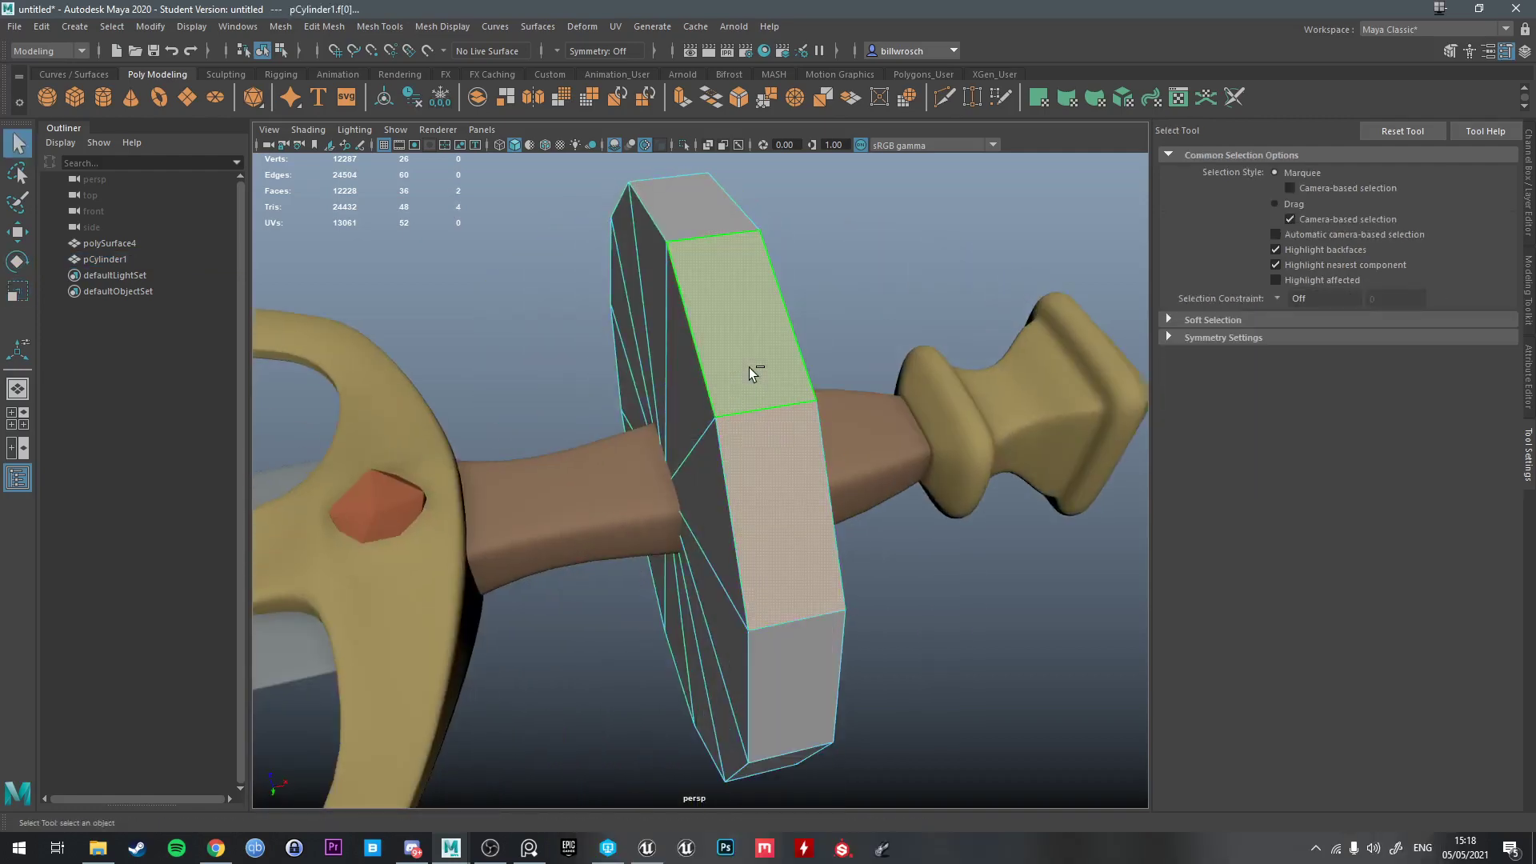
{"action": "scroll", "coordinate": [751, 369], "scroll_direction": "down", "scroll_amount": 3}
{"action": "key", "text": "ctrl+shift+i"}
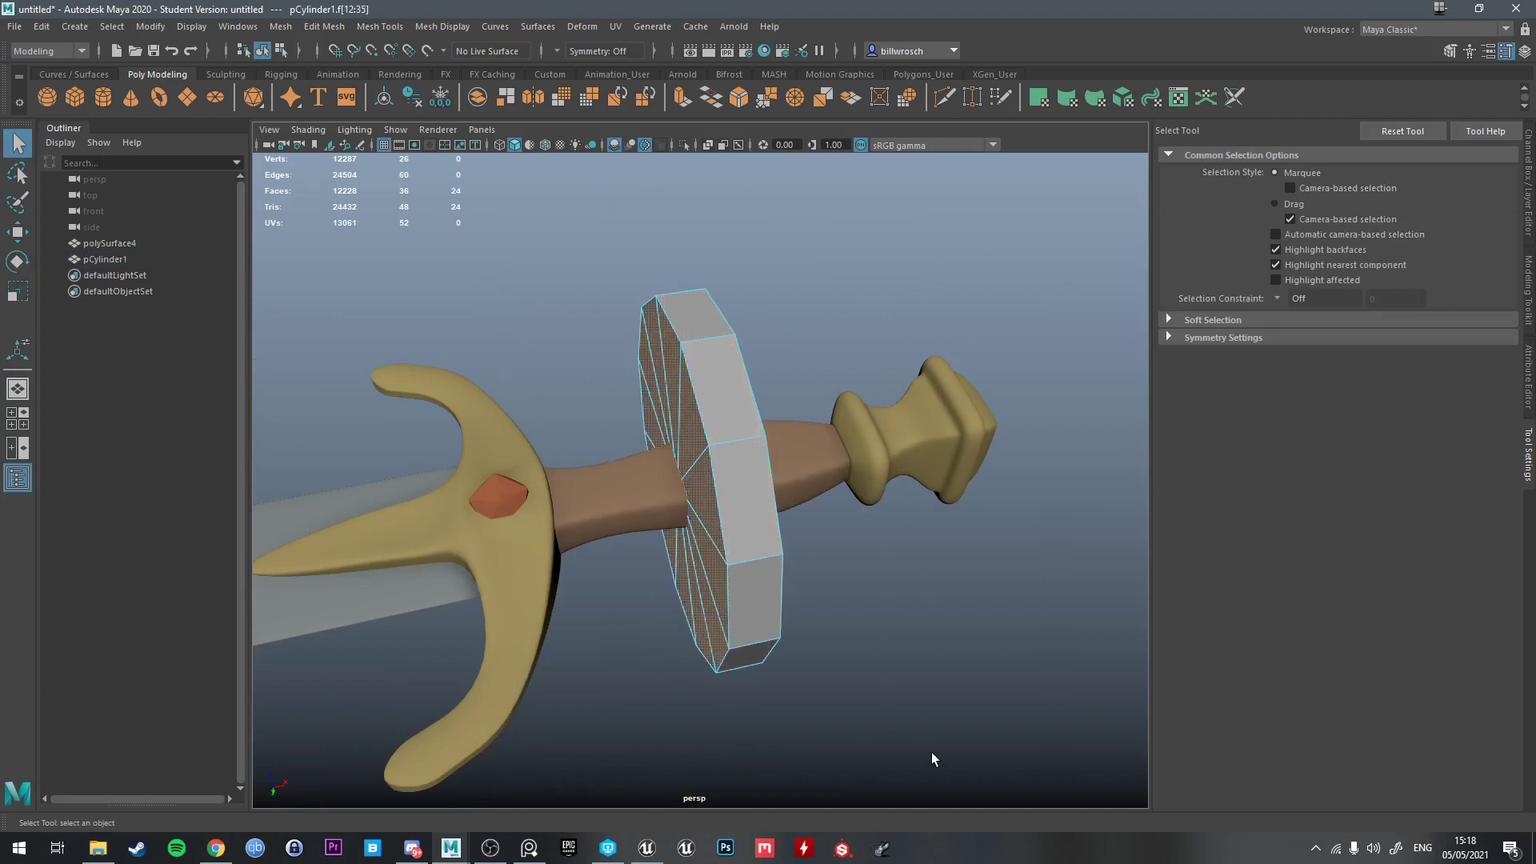
{"action": "key", "text": "Delete"}
{"action": "left_click_drag", "start_coordinate": [930, 749], "coordinate": [757, 520], "text": "alt"}
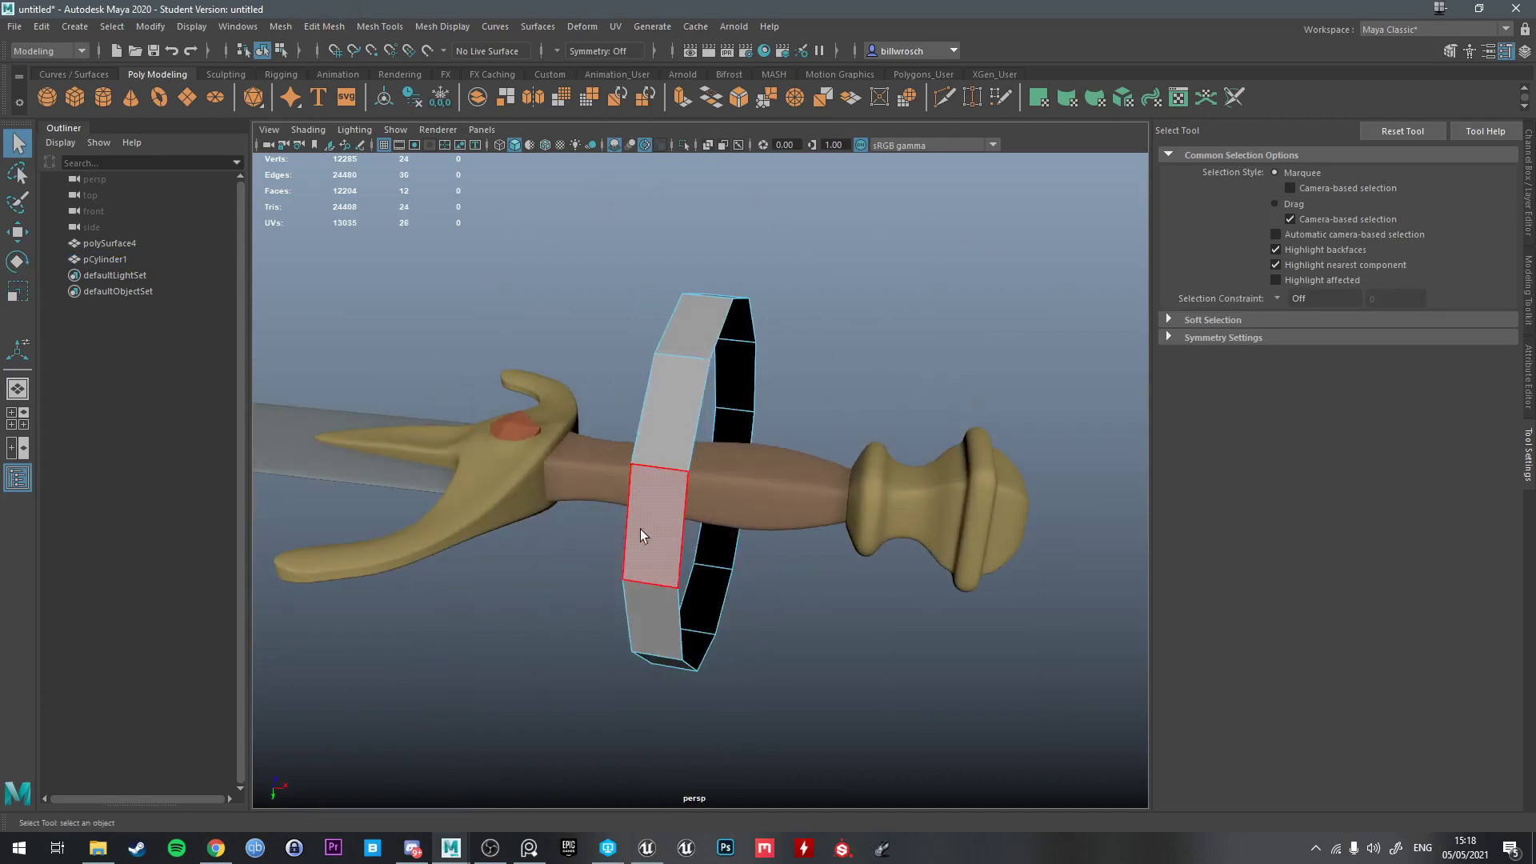
{"action": "left_click_drag", "start_coordinate": [640, 529], "coordinate": [719, 501], "text": "alt"}
{"action": "right_click_drag", "start_coordinate": [745, 409], "coordinate": [858, 375]}
{"action": "left_click", "coordinate": [833, 345]}
Reduce the ring's diameter so it sits closer around the grip, keeping its width
{"action": "left_click_drag", "start_coordinate": [861, 372], "coordinate": [695, 470], "text": "alt"}
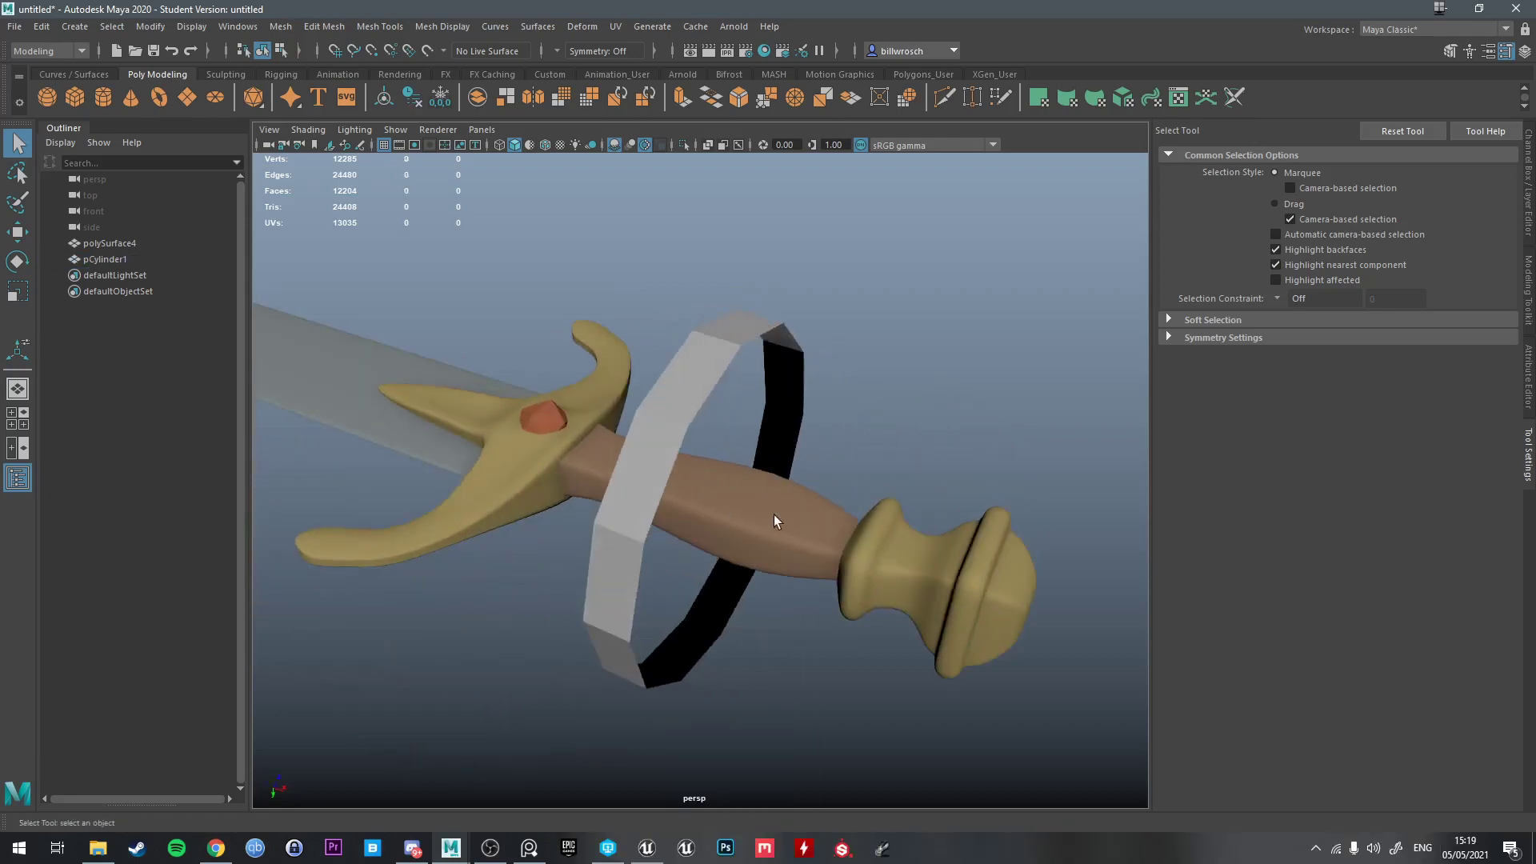
{"action": "mouse_move", "coordinate": [756, 510]}
{"action": "left_mouse_down", "text": "alt"}
{"action": "mouse_move", "coordinate": [703, 477]}
{"action": "mouse_move", "coordinate": [748, 485]}
{"action": "left_mouse_up", "text": "alt"}
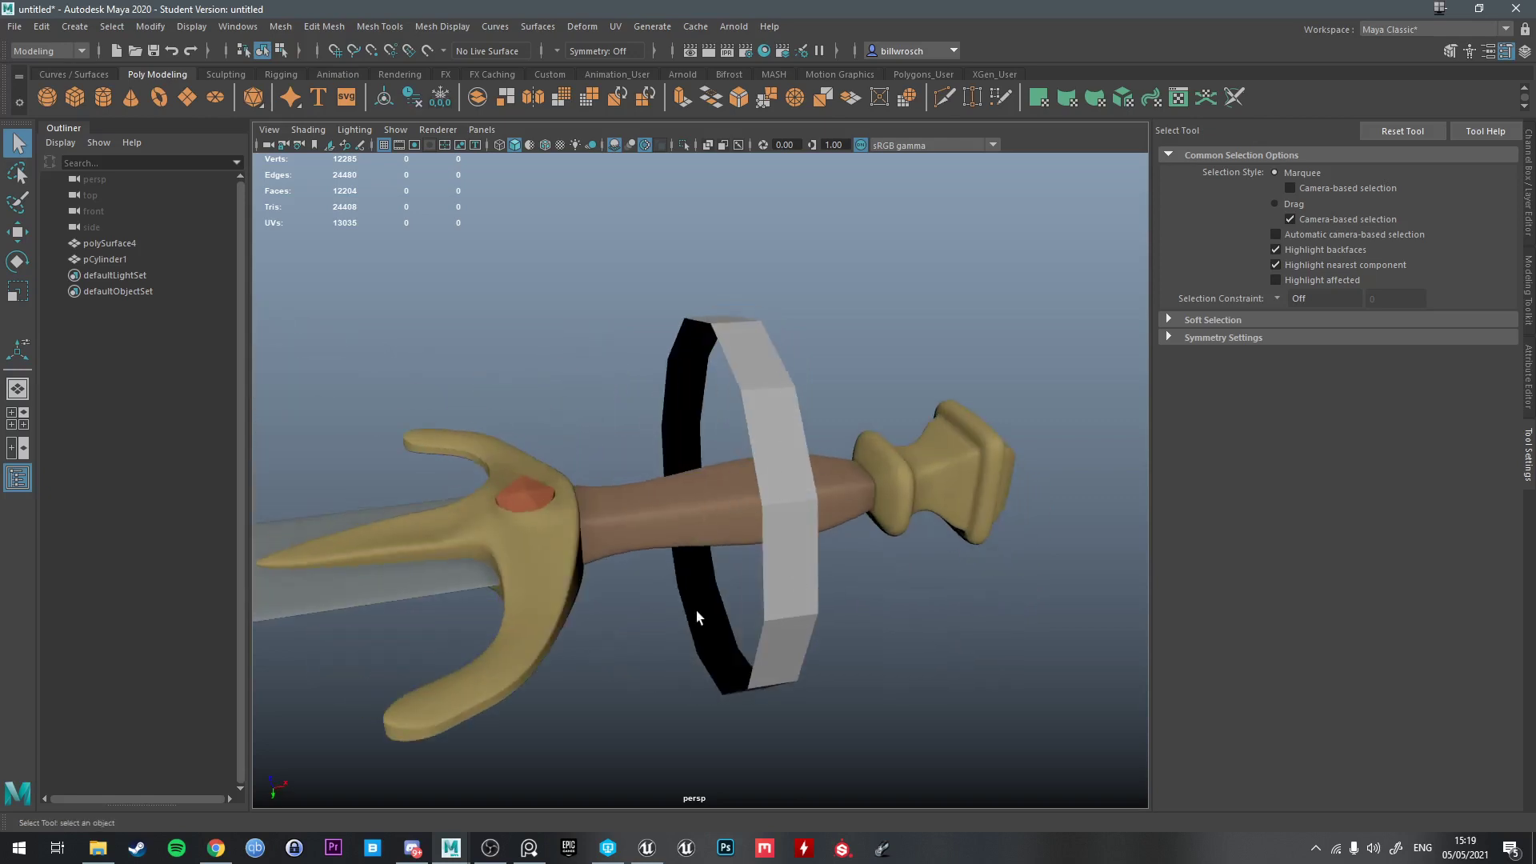
{"action": "left_click_drag", "start_coordinate": [690, 589], "coordinate": [803, 474], "text": "alt"}
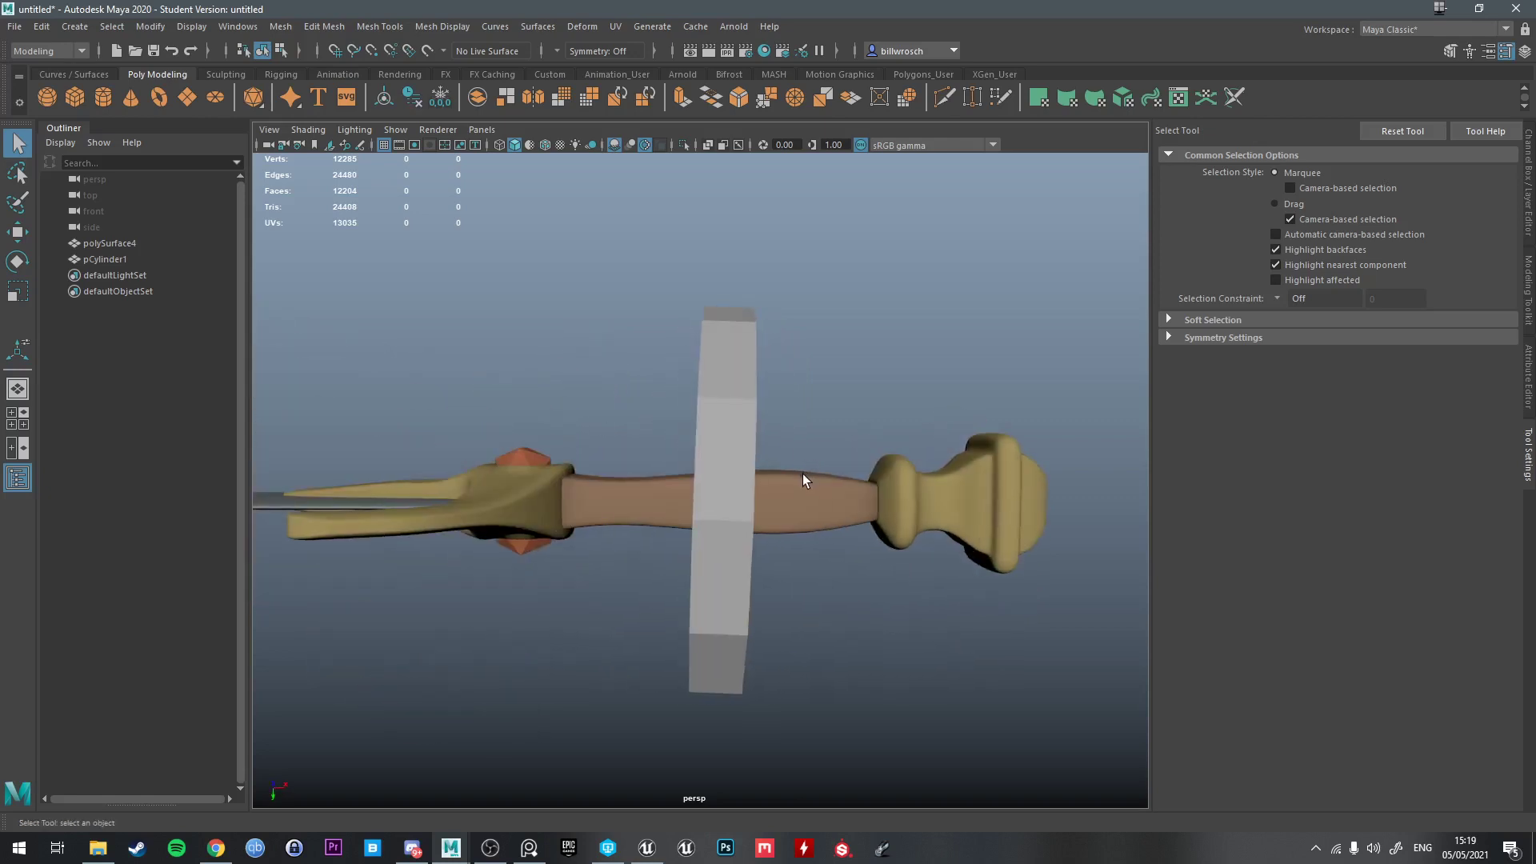
{"action": "left_click", "coordinate": [744, 452]}
{"action": "left_click_drag", "start_coordinate": [738, 431], "coordinate": [741, 487], "text": "alt"}
{"action": "key", "text": "e"}
{"action": "key", "text": "r"}
{"action": "key", "text": "e"}
{"action": "key", "text": "r"}
{"action": "middle_click_drag", "start_coordinate": [741, 487], "coordinate": [833, 490]}
{"action": "key", "text": "q"}
{"action": "right_click_drag", "start_coordinate": [737, 407], "coordinate": [783, 427]}
{"action": "left_click", "coordinate": [789, 430]}
{"action": "left_click", "coordinate": [815, 512]}
Check a loop of faces running around the grip beside the ring, and return the sword mesh to object selection
{"action": "left_click_drag", "start_coordinate": [815, 513], "coordinate": [731, 526], "text": "alt"}
{"action": "right_click_drag", "start_coordinate": [731, 526], "coordinate": [728, 451]}
{"action": "scroll", "coordinate": [725, 535], "scroll_direction": "up", "scroll_amount": 4}
{"action": "left_click", "coordinate": [718, 536]}
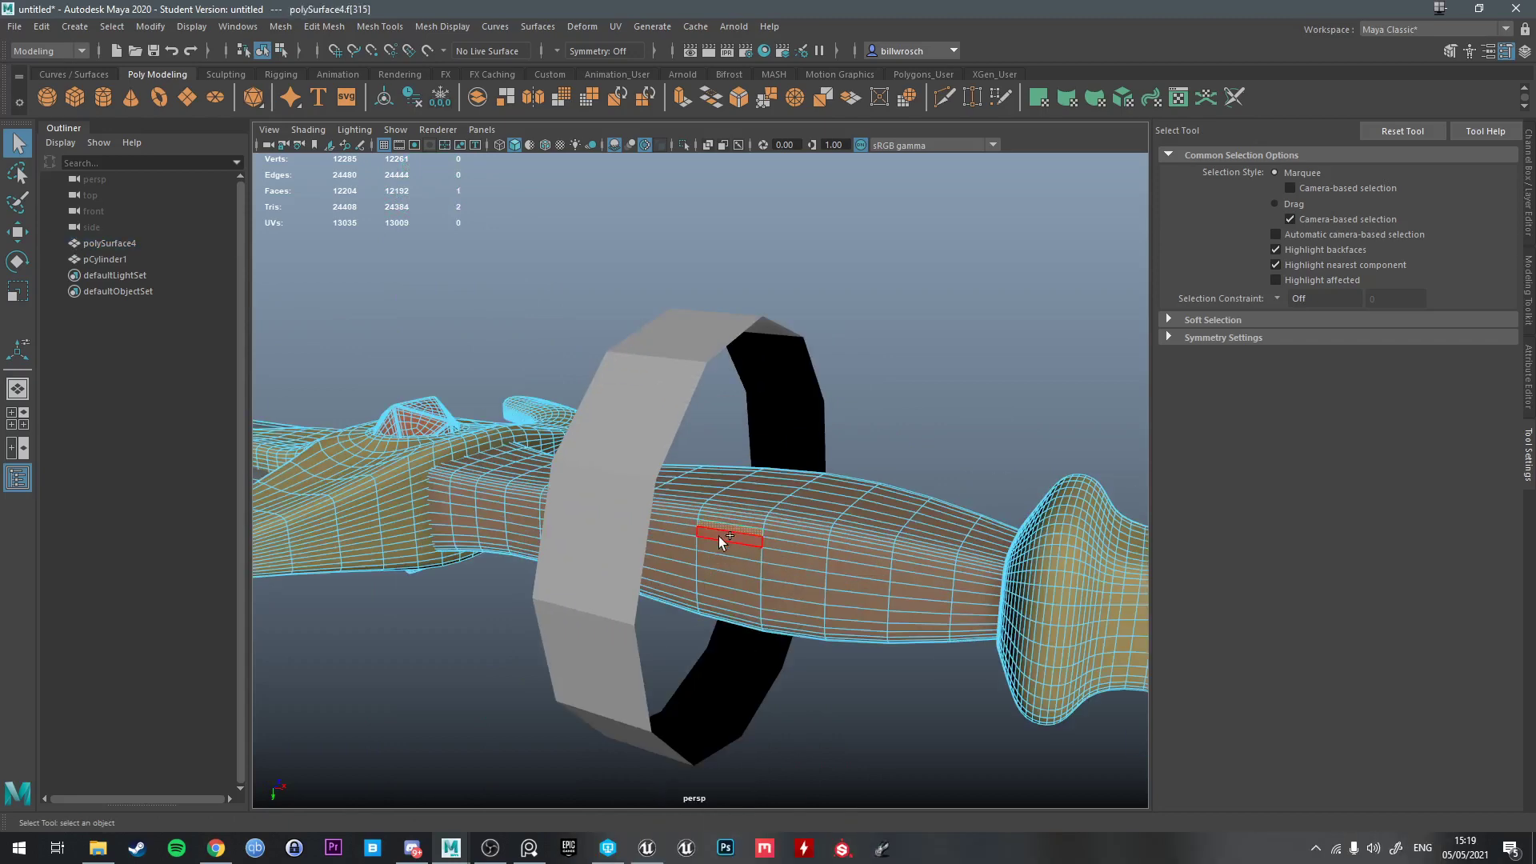
{"action": "double_click", "coordinate": [720, 528], "text": "shift"}
{"action": "left_click_drag", "start_coordinate": [798, 543], "coordinate": [776, 486], "text": "alt"}
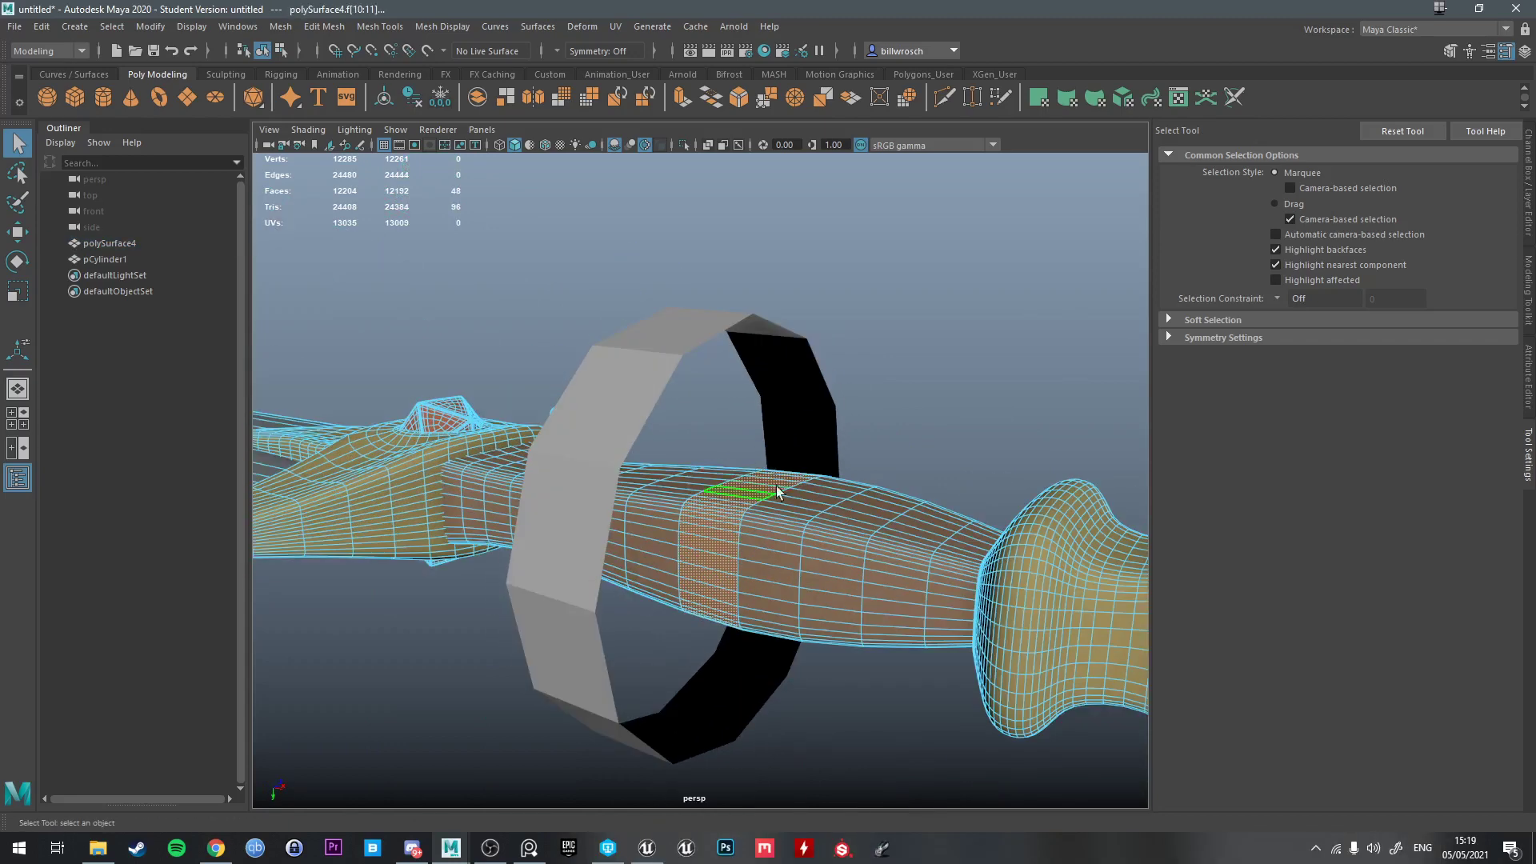
{"action": "right_click_drag", "start_coordinate": [873, 407], "coordinate": [951, 385]}
{"action": "left_click_drag", "start_coordinate": [947, 428], "coordinate": [780, 467], "text": "alt"}
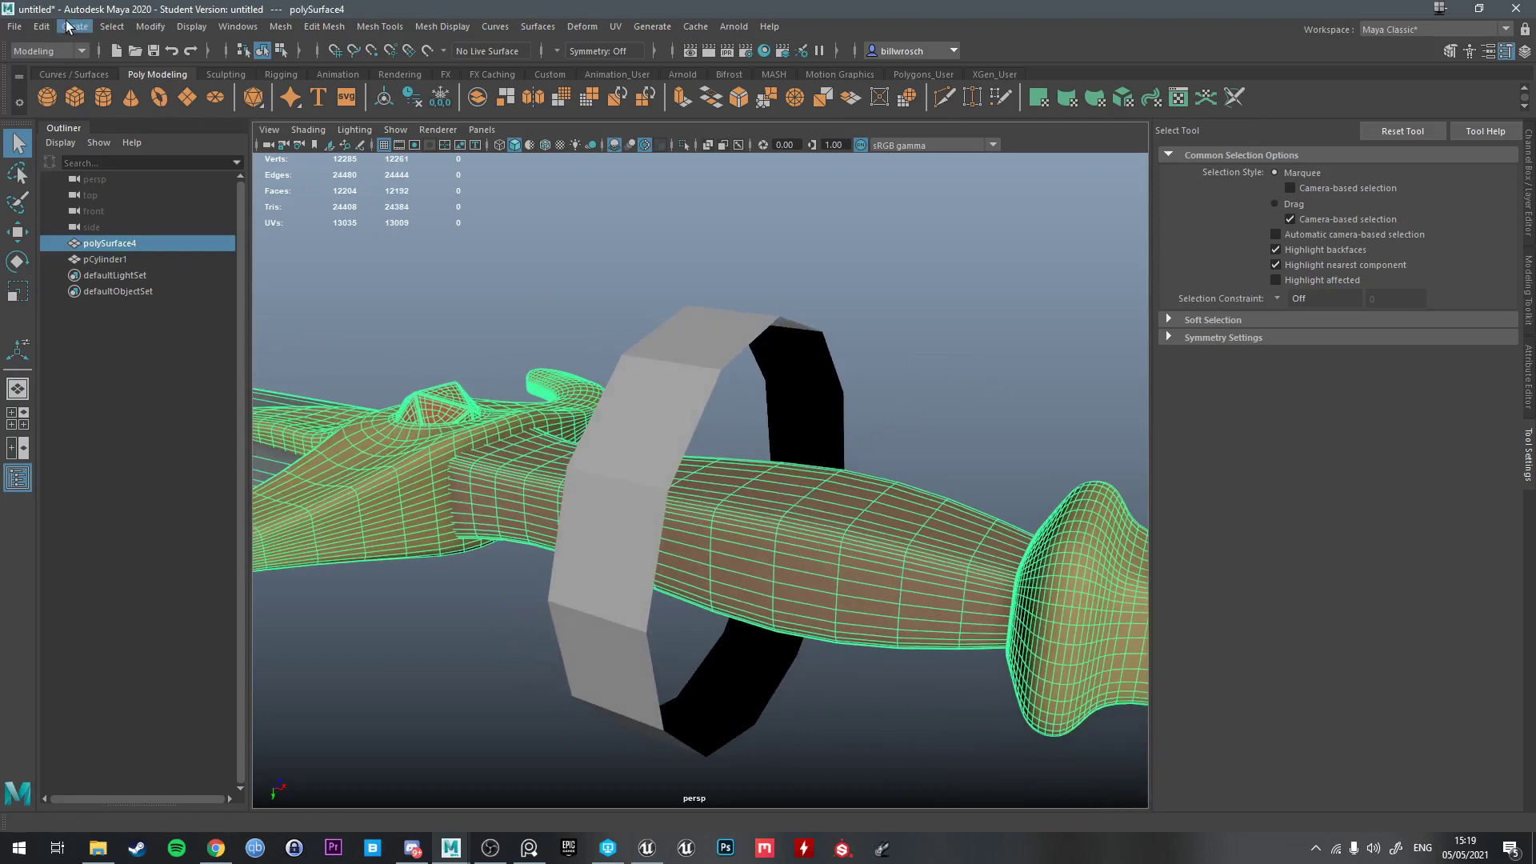
Display the face normals of the sword mesh and examine their direction along the grip
{"action": "left_click", "coordinate": [191, 26]}
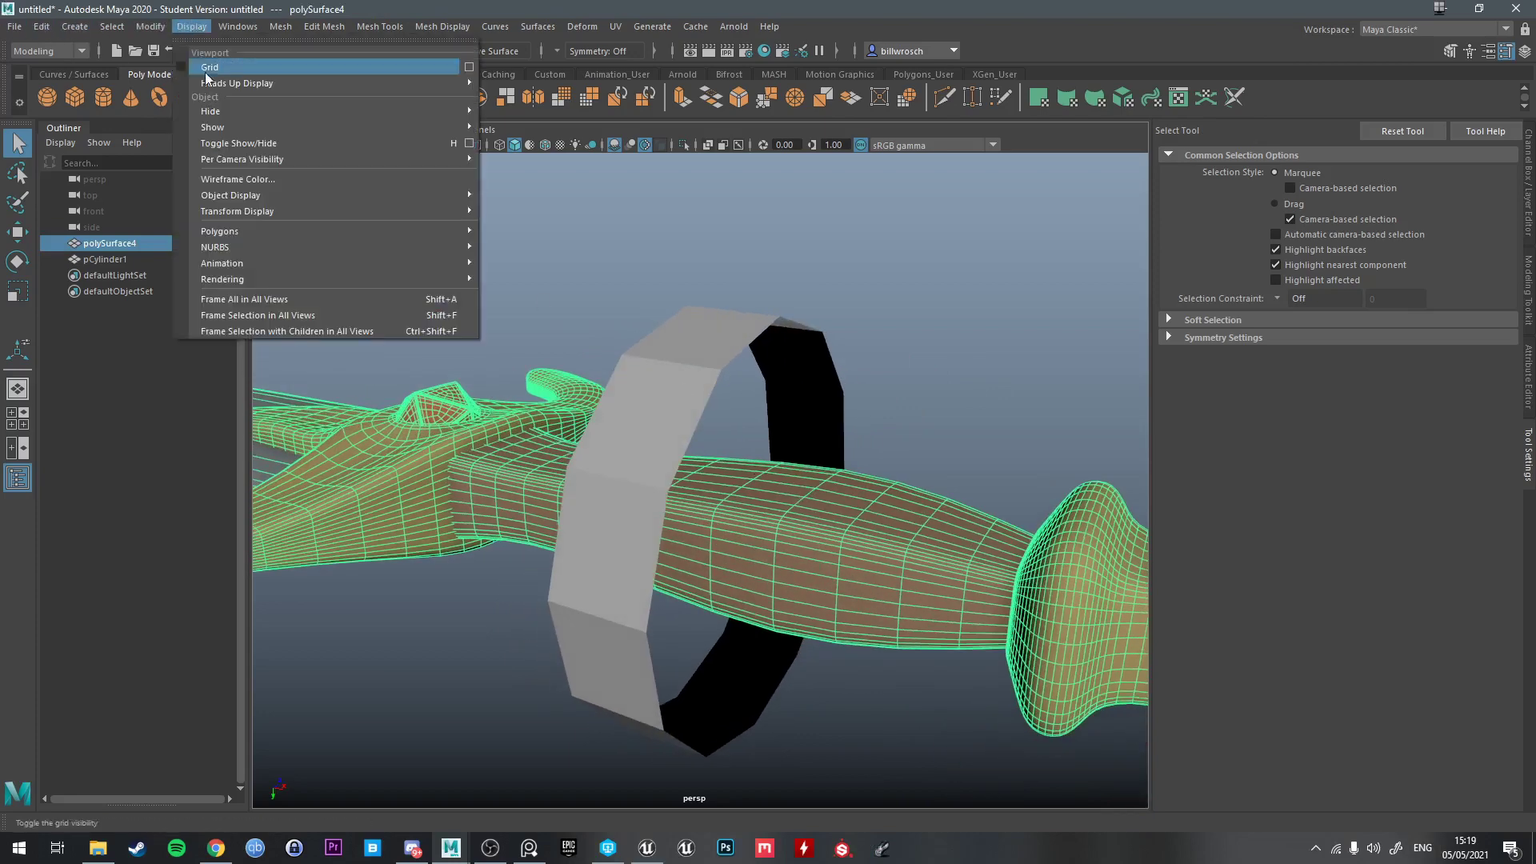
{"action": "mouse_move", "coordinate": [251, 230]}
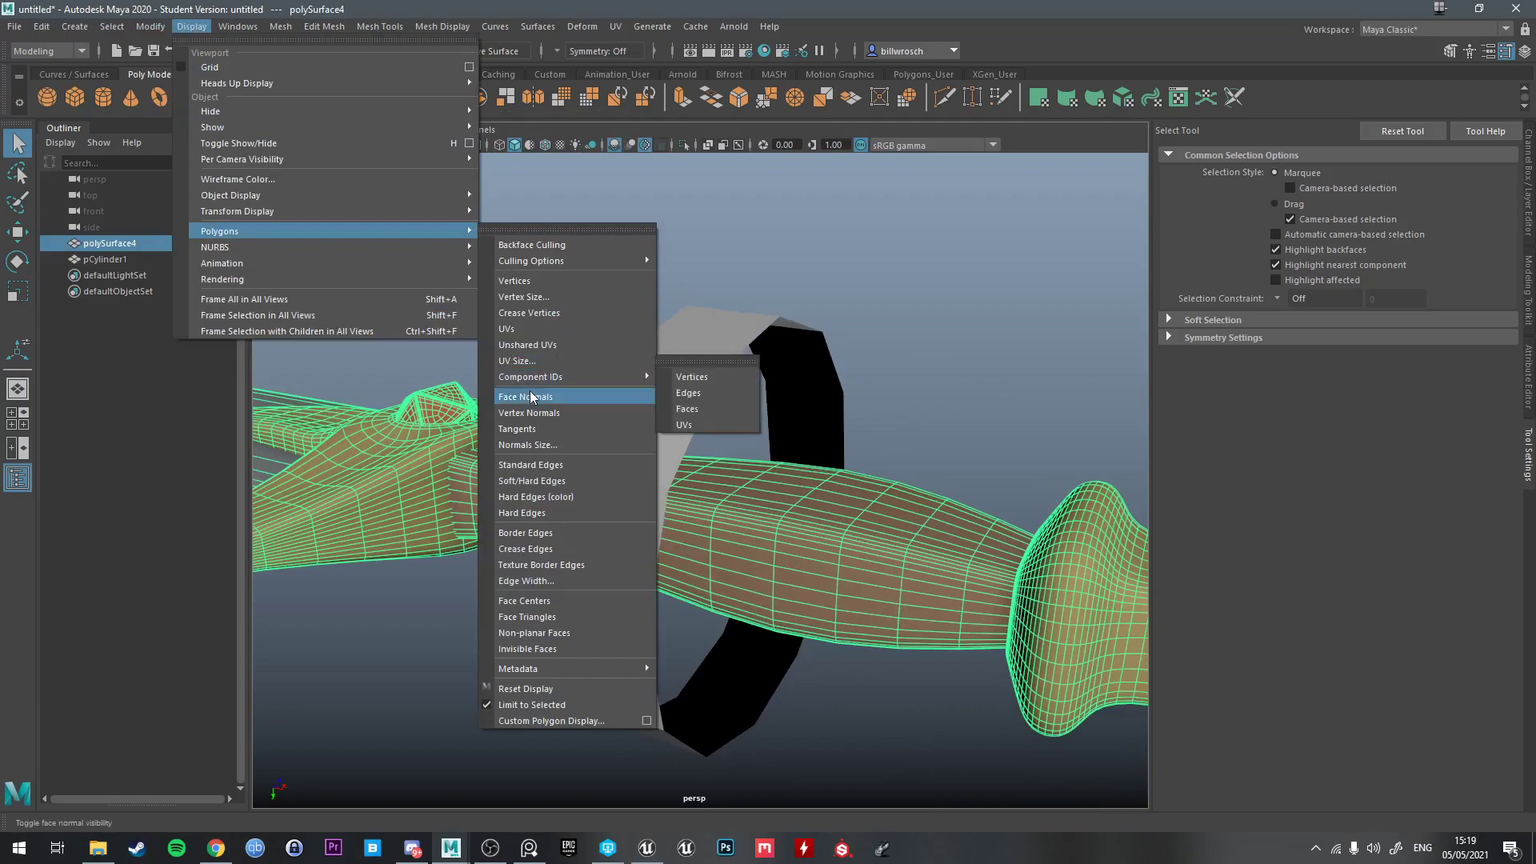
{"action": "left_click", "coordinate": [526, 396]}
{"action": "scroll", "coordinate": [882, 445], "scroll_direction": "up", "scroll_amount": 3}
{"action": "left_click_drag", "start_coordinate": [882, 445], "coordinate": [840, 462], "text": "alt"}
{"action": "left_click", "coordinate": [662, 453]}
{"action": "left_click", "coordinate": [781, 483]}
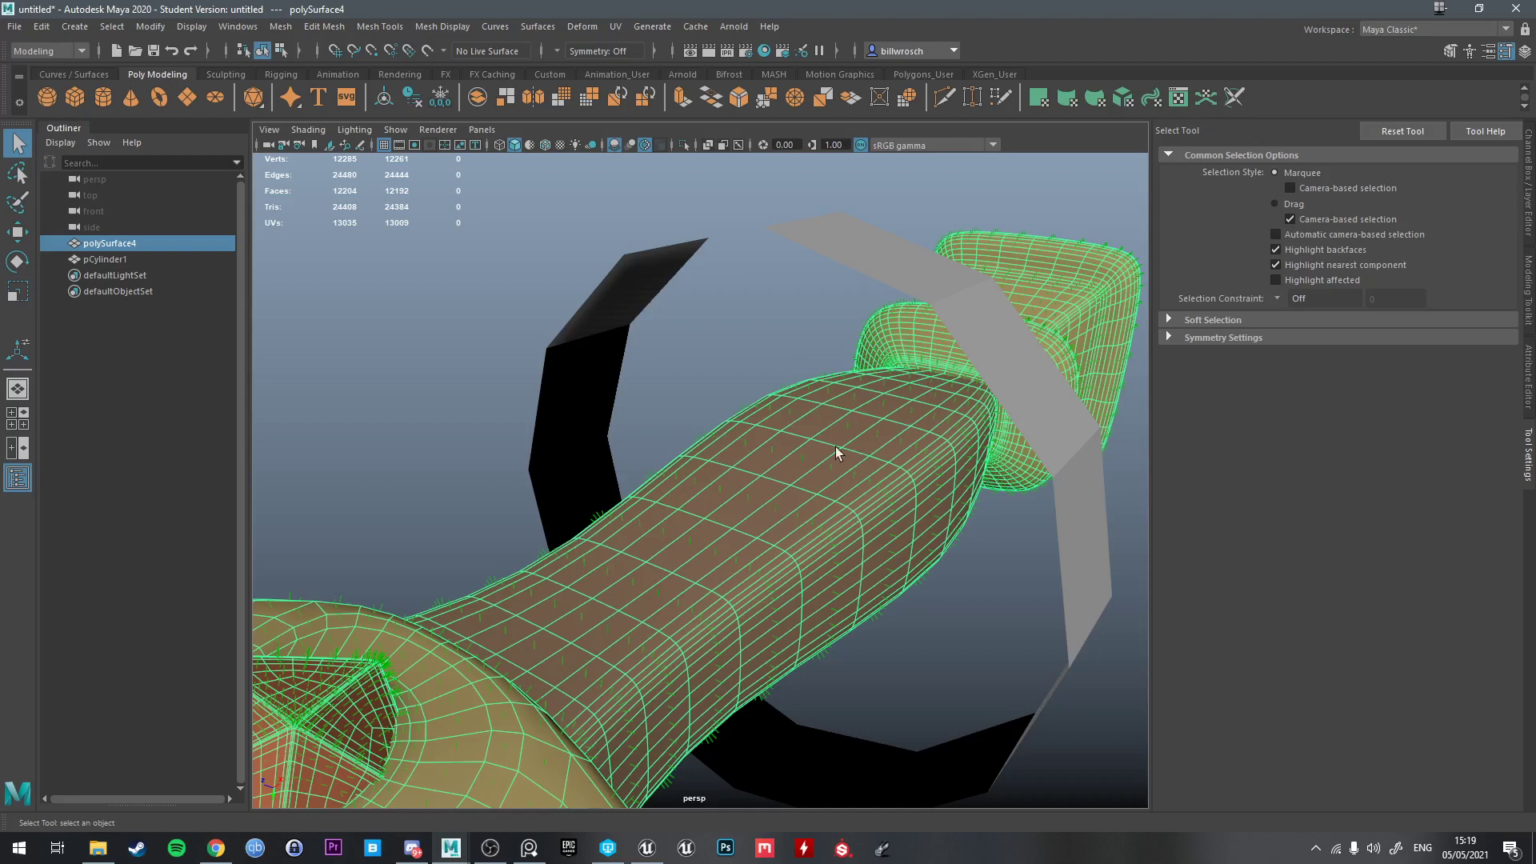
Turn off the face normals display on the sword mesh
{"action": "left_click", "coordinate": [151, 27]}
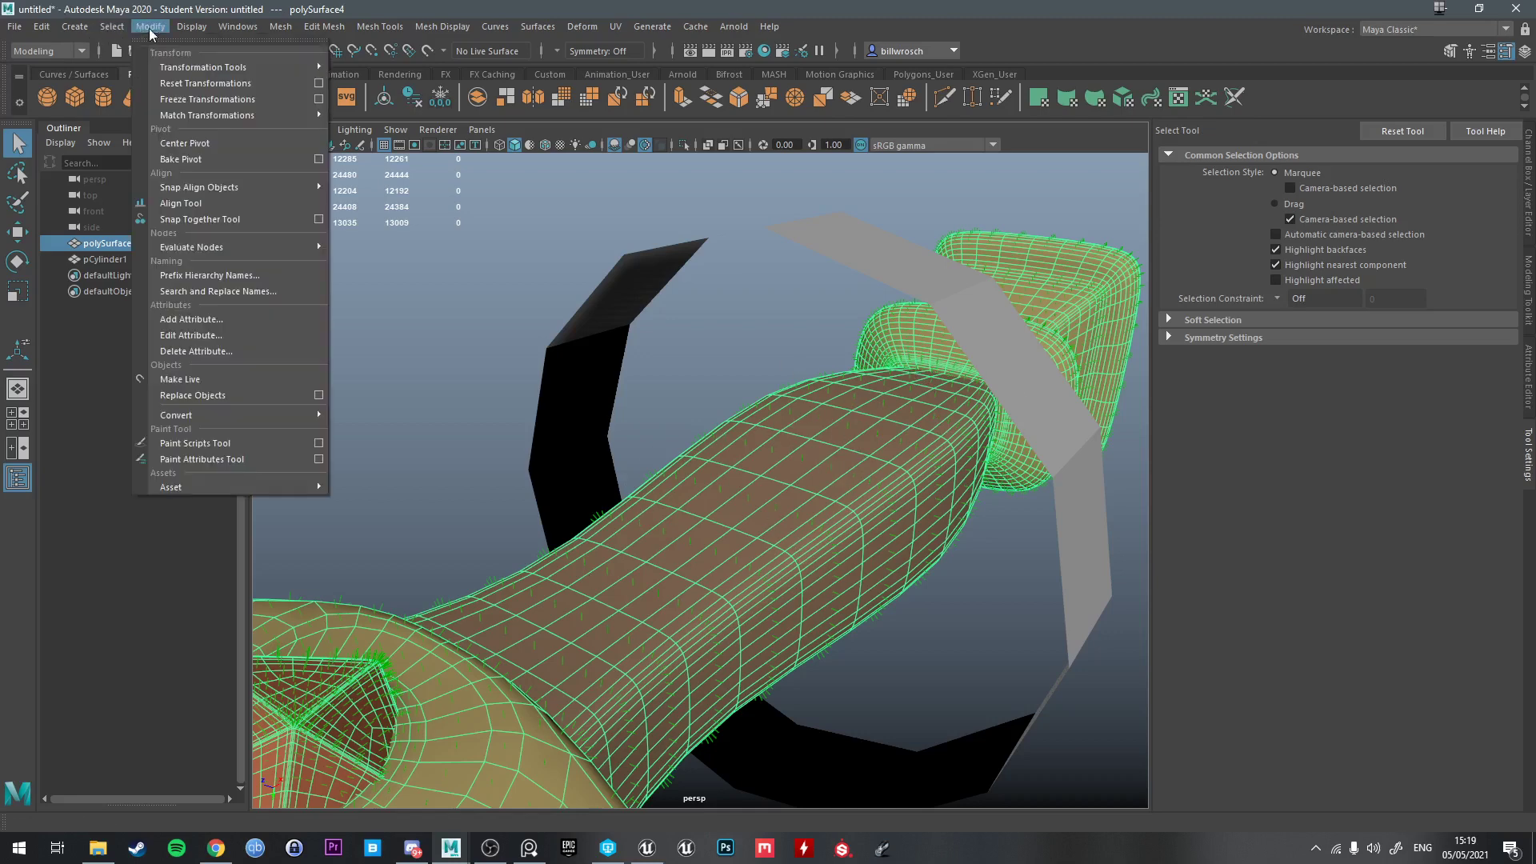
{"action": "left_click", "coordinate": [192, 27]}
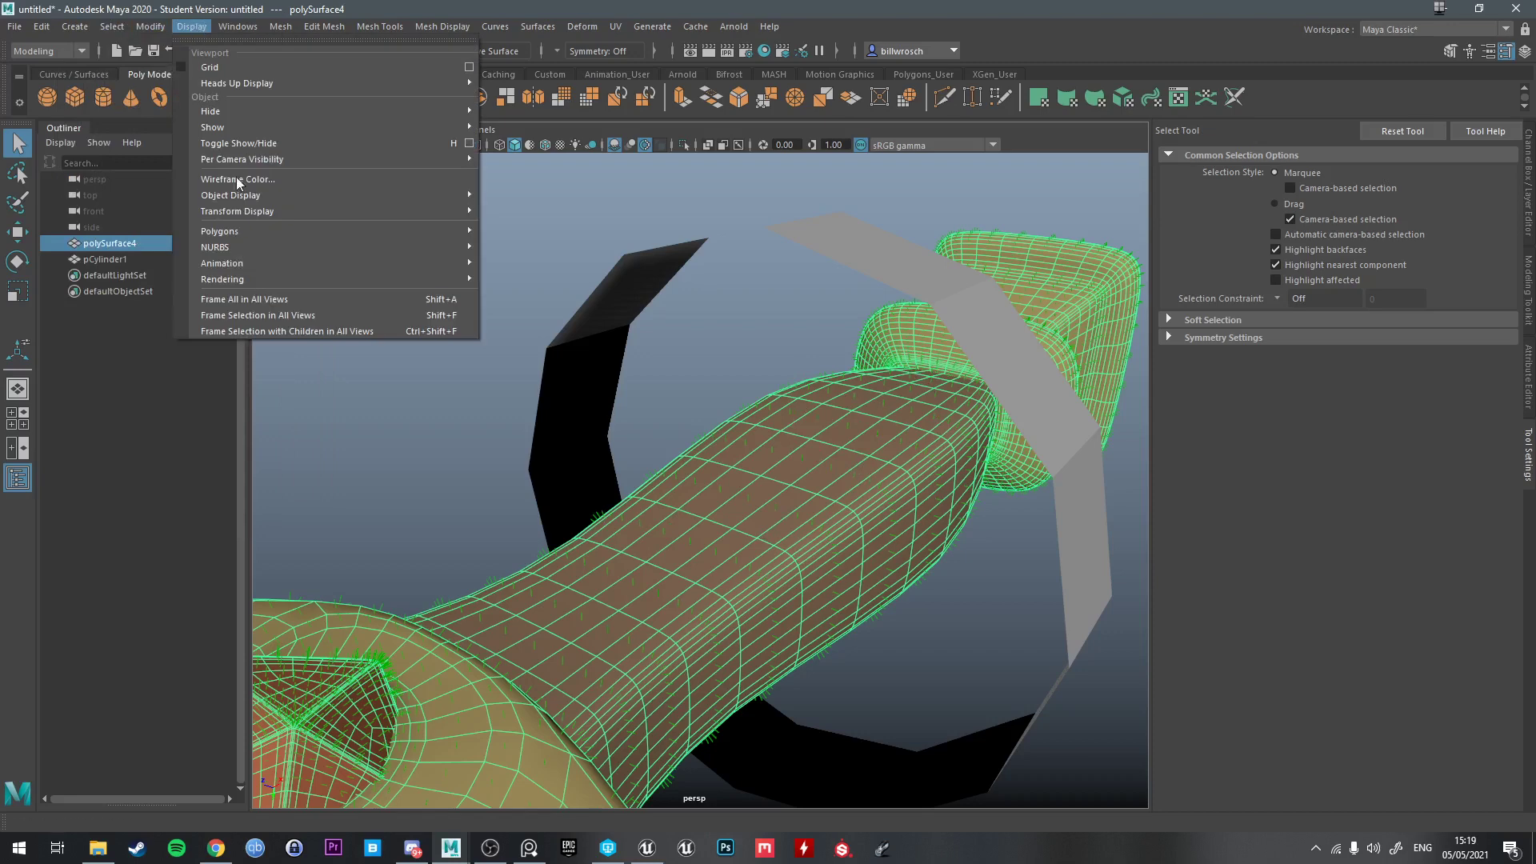
{"action": "mouse_move", "coordinate": [248, 232]}
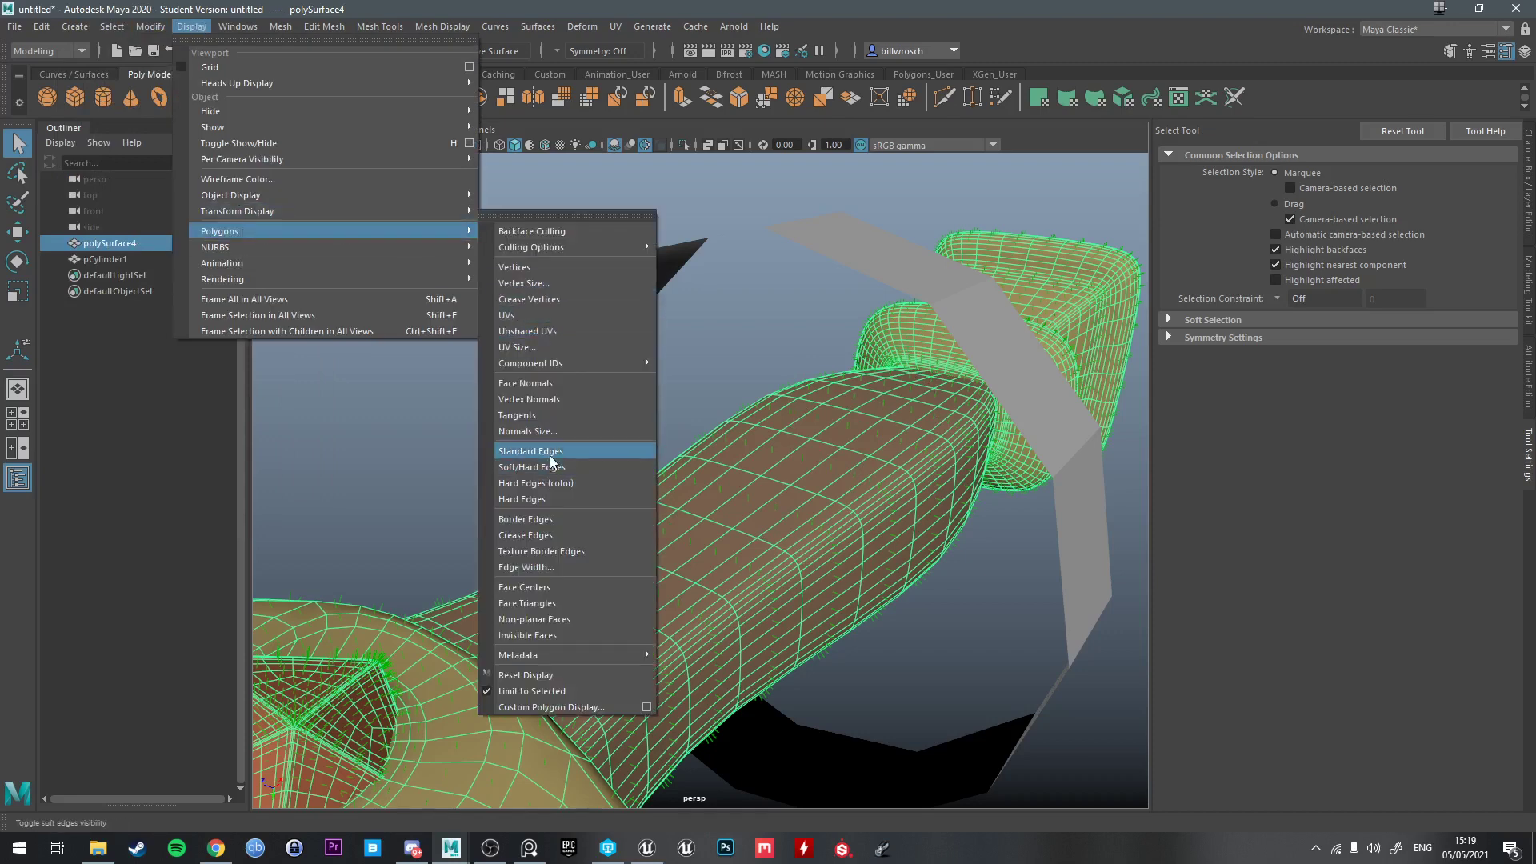
{"action": "left_click", "coordinate": [552, 388]}
{"action": "scroll", "coordinate": [1002, 412], "scroll_direction": "down", "scroll_amount": 5}
{"action": "left_click_drag", "start_coordinate": [1001, 412], "coordinate": [779, 439], "text": "alt"}
Insert an edge loop around the middle of the ring's width with the Multi-Cut tool
{"action": "left_click", "coordinate": [941, 320]}
{"action": "left_click", "coordinate": [776, 444]}
{"action": "scroll", "coordinate": [779, 440], "scroll_direction": "up", "scroll_amount": 2}
{"action": "left_click", "coordinate": [944, 97]}
{"action": "left_click_drag", "start_coordinate": [813, 360], "coordinate": [767, 432], "text": "alt"}
{"action": "left_click", "coordinate": [782, 415], "text": "ctrl"}
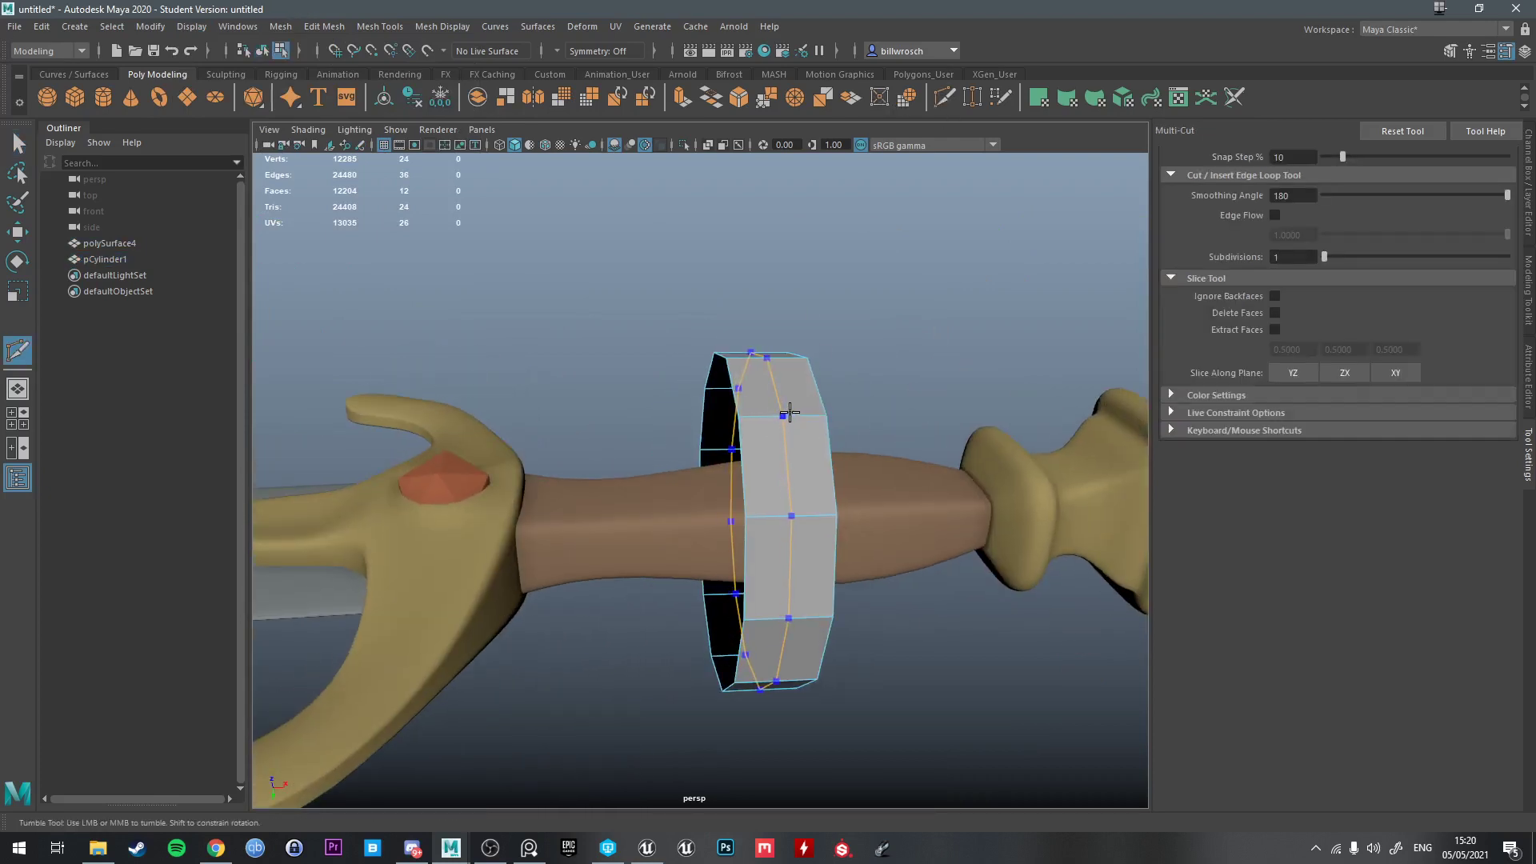
{"action": "left_click_drag", "start_coordinate": [836, 449], "coordinate": [781, 482], "text": "alt"}
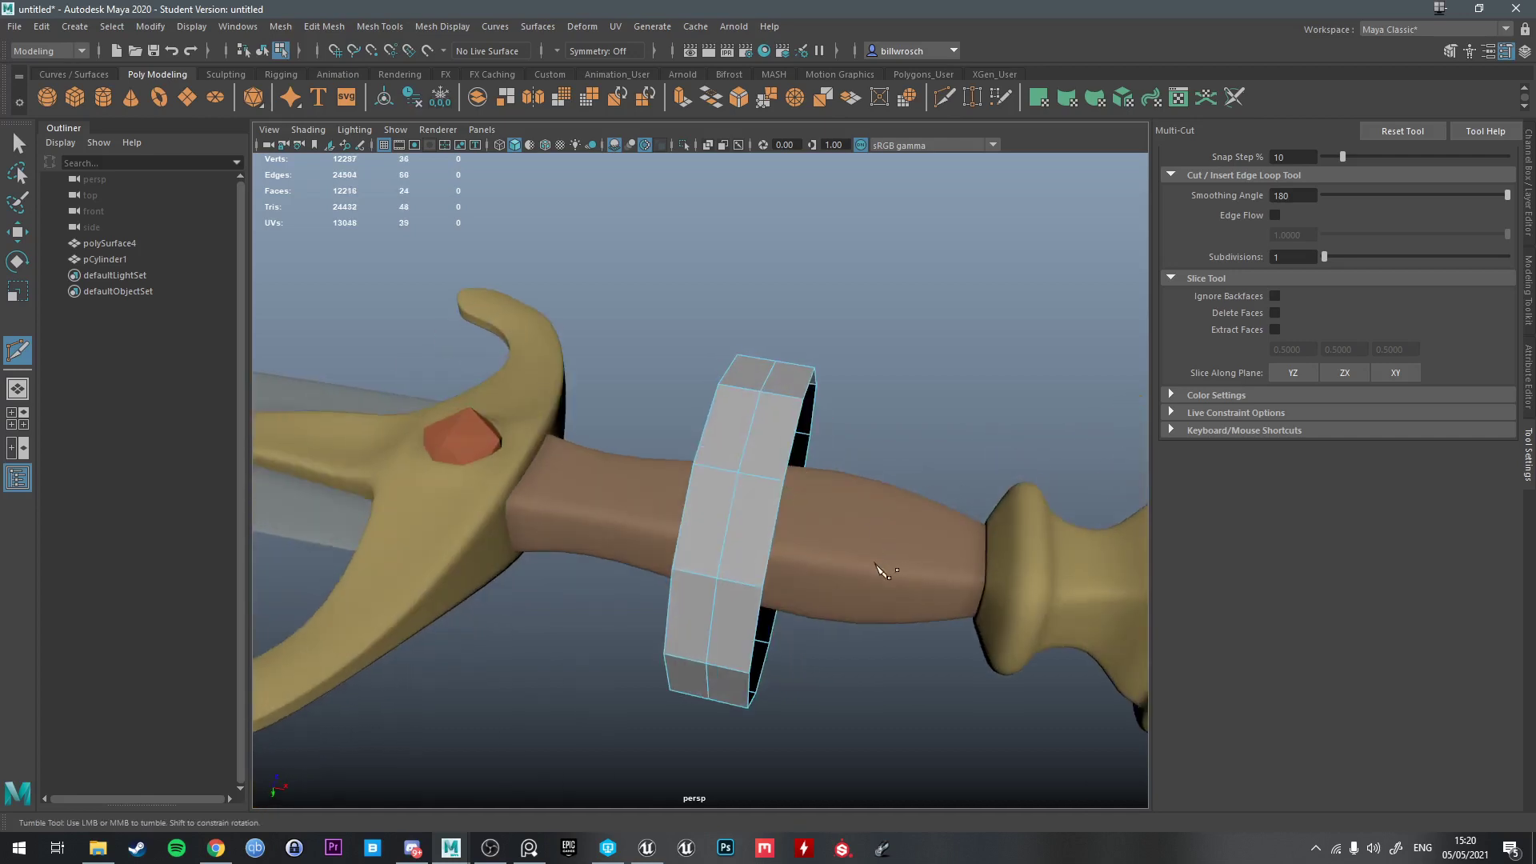
{"action": "left_click_drag", "start_coordinate": [810, 533], "coordinate": [832, 477], "text": "alt"}
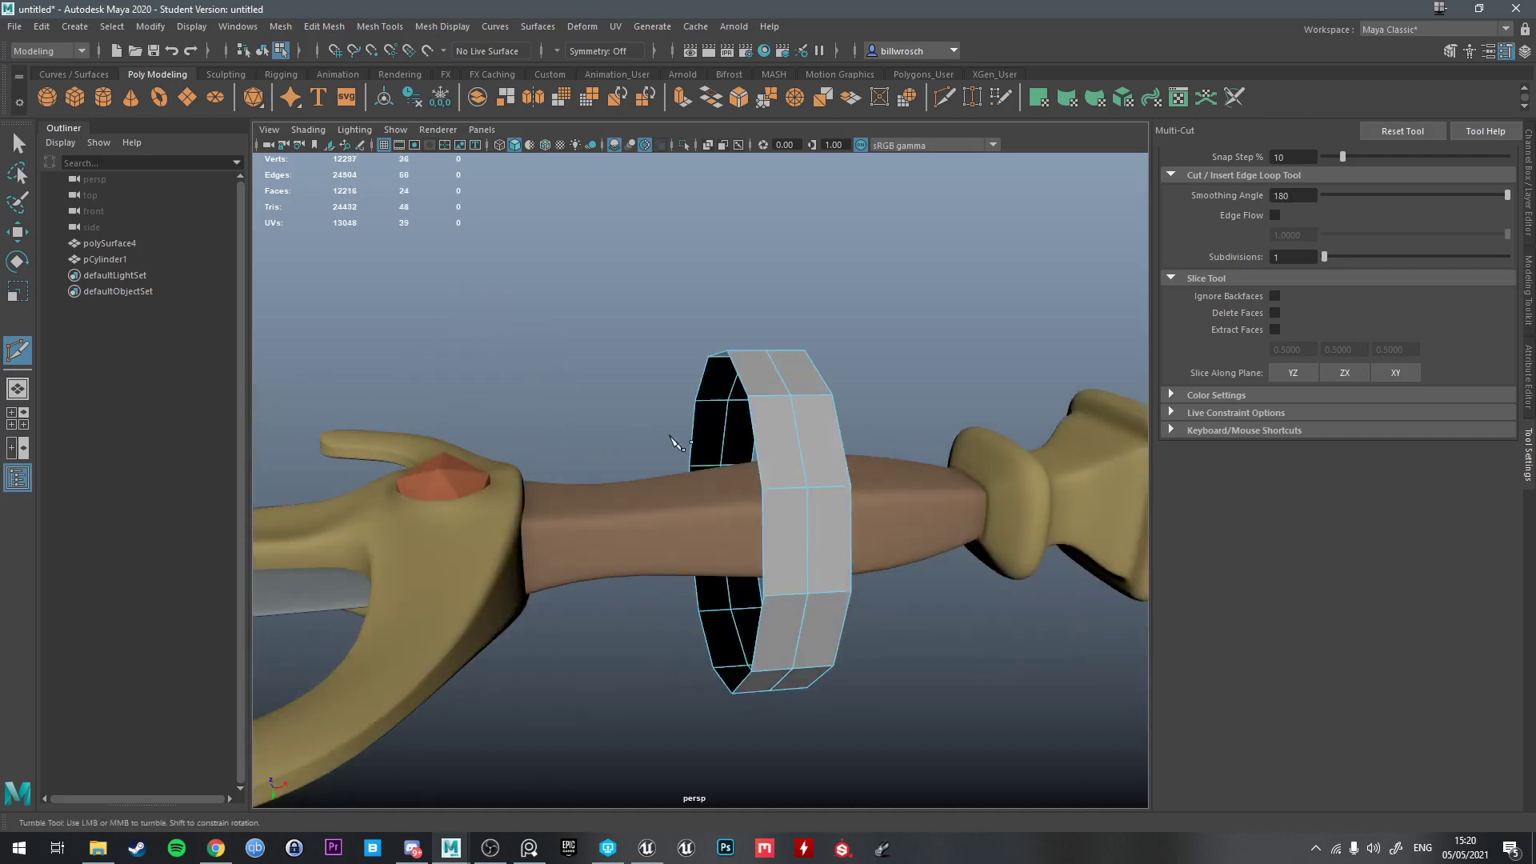
{"action": "key", "text": "q"}
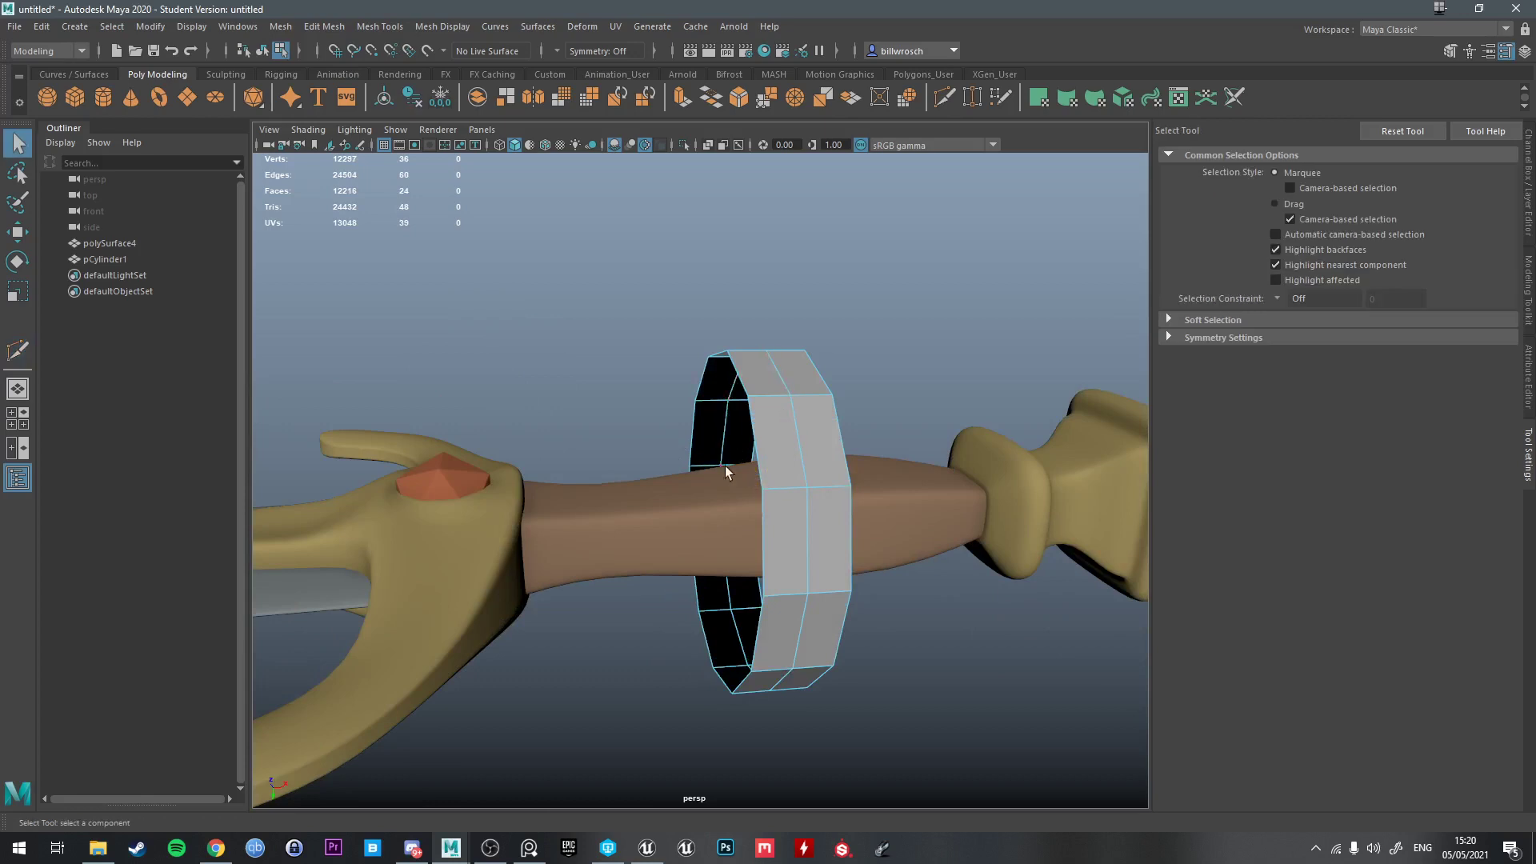
Bevel the ring's middle edge loop with a fraction of 0.333 and 1 segment, and return to object selection
{"action": "left_click_drag", "start_coordinate": [766, 454], "coordinate": [761, 392], "text": "alt"}
{"action": "double_click", "coordinate": [757, 398]}
{"action": "key", "text": "ctrl+b"}
{"action": "left_click", "coordinate": [470, 252]}
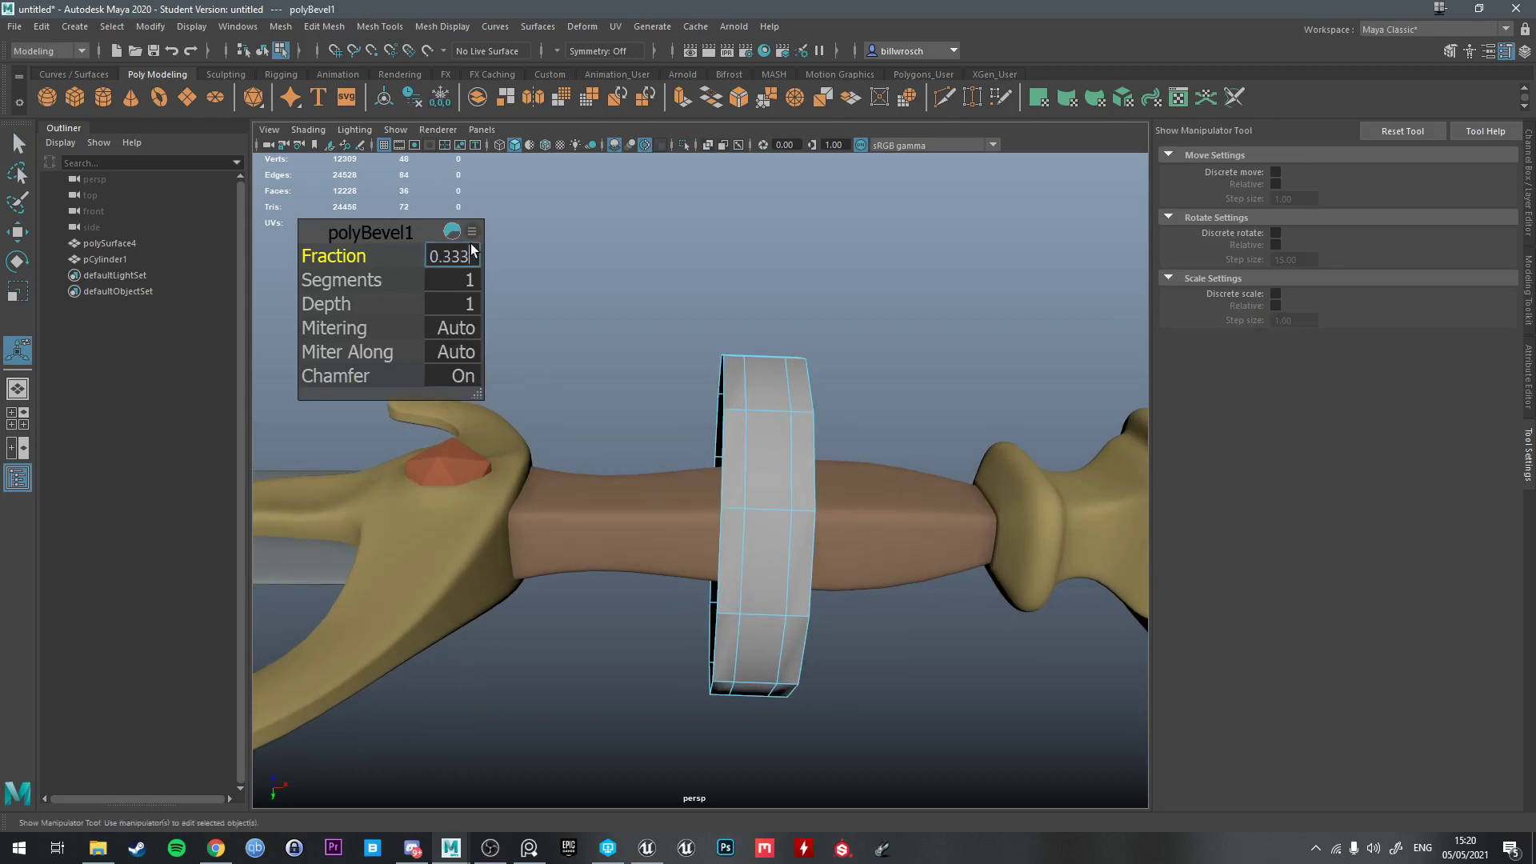
{"action": "key", "text": "Return"}
{"action": "left_click_drag", "start_coordinate": [596, 282], "coordinate": [671, 336], "text": "alt"}
{"action": "key", "text": "q"}
{"action": "right_click_drag", "start_coordinate": [671, 336], "coordinate": [720, 308]}
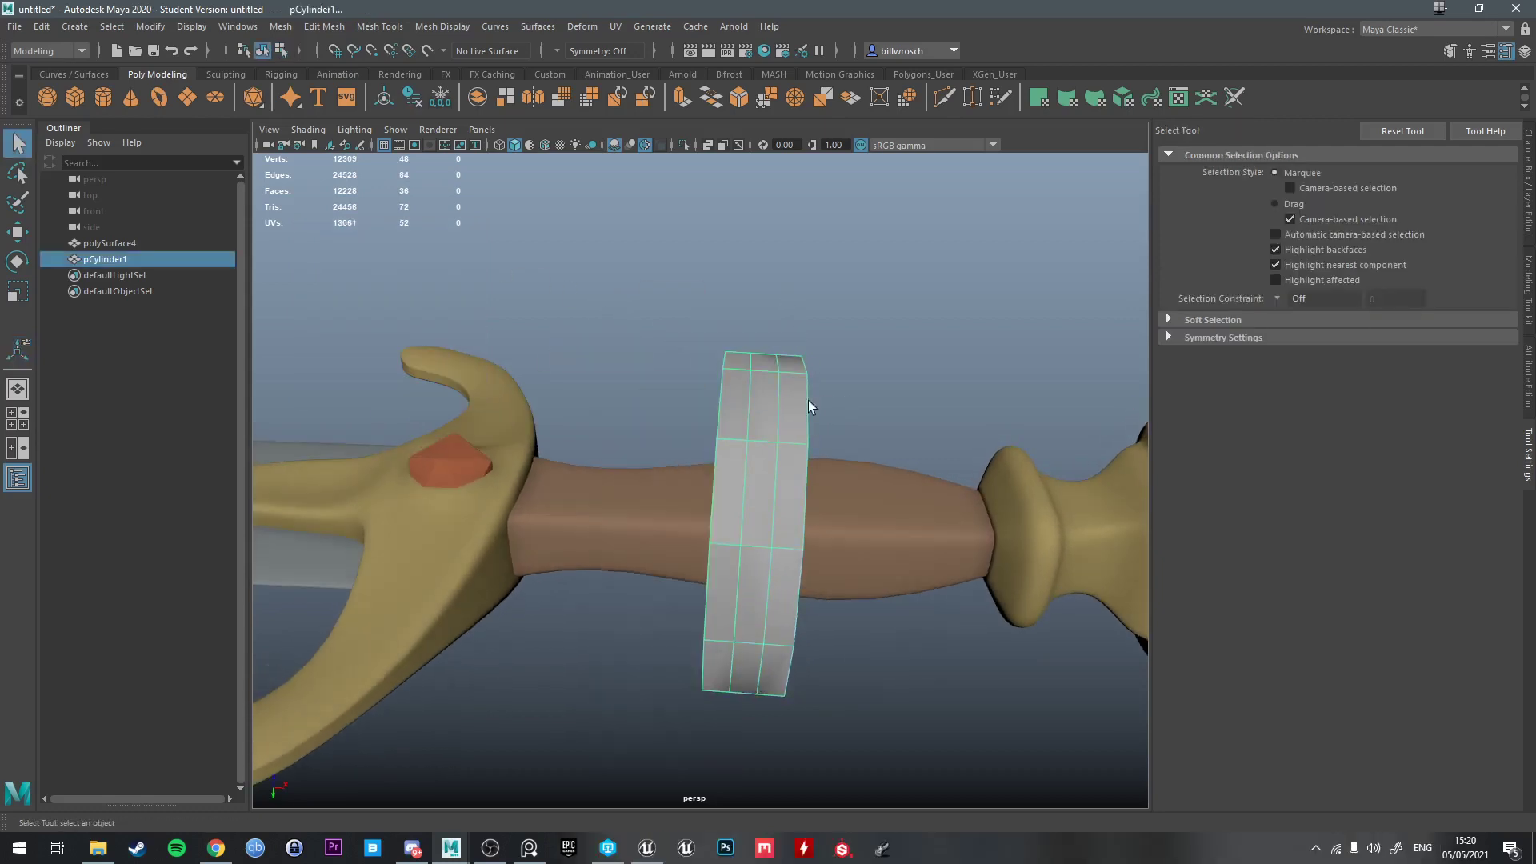
Duplicate the ring and place one of the two out beyond the pommel
{"action": "left_click_drag", "start_coordinate": [808, 400], "coordinate": [823, 338], "text": "alt"}
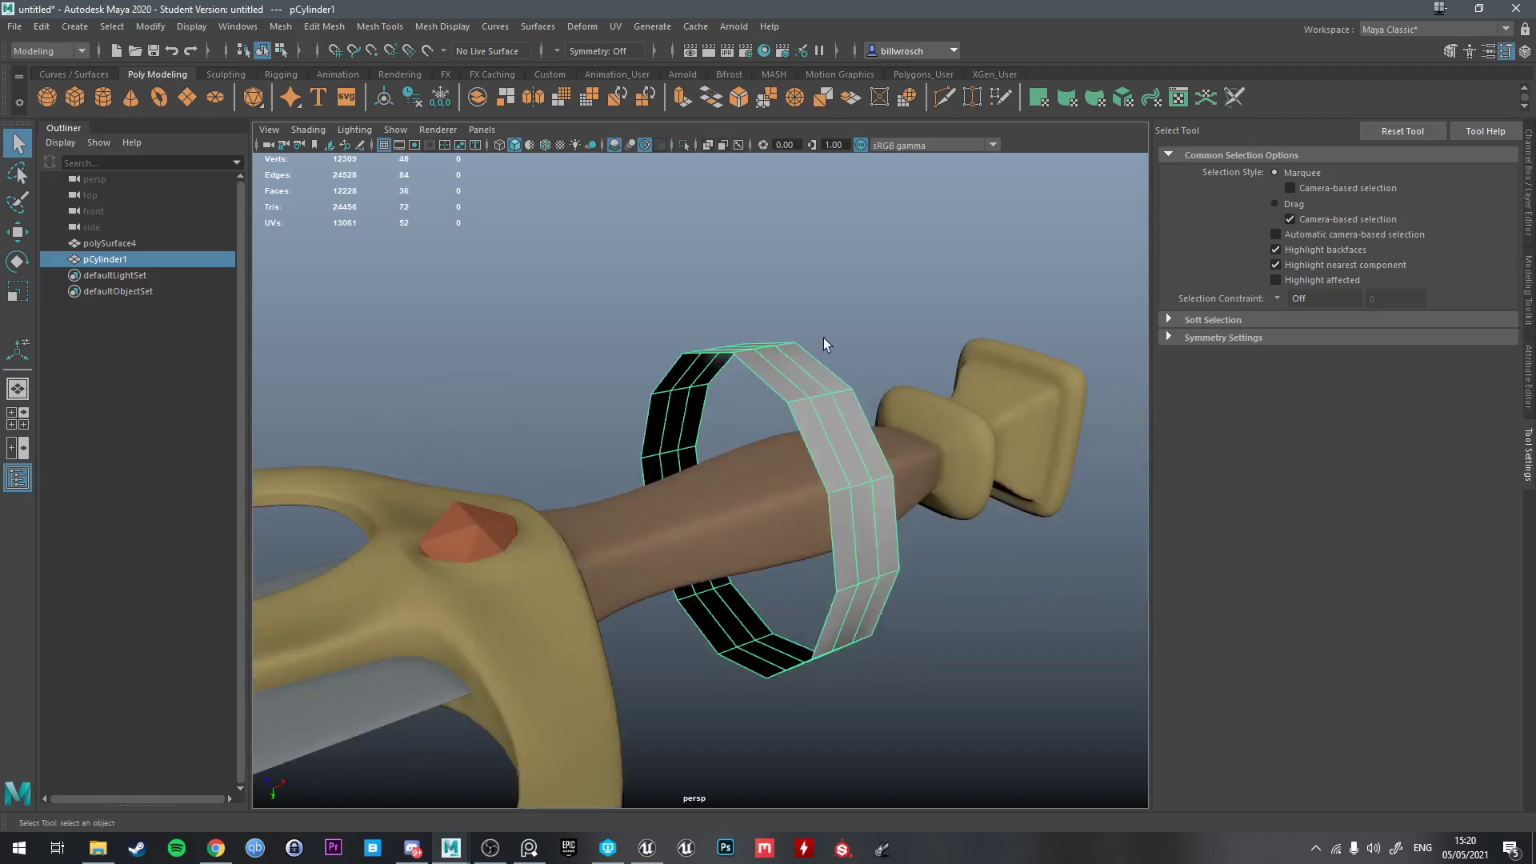
{"action": "right_click_drag", "start_coordinate": [823, 338], "coordinate": [915, 266]}
{"action": "left_click_drag", "start_coordinate": [874, 376], "coordinate": [707, 515], "text": "alt"}
{"action": "scroll", "coordinate": [804, 441], "scroll_direction": "down", "scroll_amount": 5}
{"action": "key", "text": "w"}
{"action": "key", "text": "ctrl+d"}
{"action": "left_click", "coordinate": [816, 424]}
Tilt the ring that surrounds the grip slightly off its upright position
{"action": "scroll", "coordinate": [756, 472], "scroll_direction": "up", "scroll_amount": 5}
{"action": "left_click", "coordinate": [759, 485]}
{"action": "key", "text": "e"}
{"action": "left_click_drag", "start_coordinate": [752, 619], "coordinate": [723, 597]}
Duplicate the tilted ring, move the copy along the grip towards the pommel and tilt it the opposite way
{"action": "key", "text": "ctrl+d"}
{"action": "key", "text": "w"}
{"action": "left_click_drag", "start_coordinate": [705, 511], "coordinate": [802, 490]}
{"action": "key", "text": "e"}
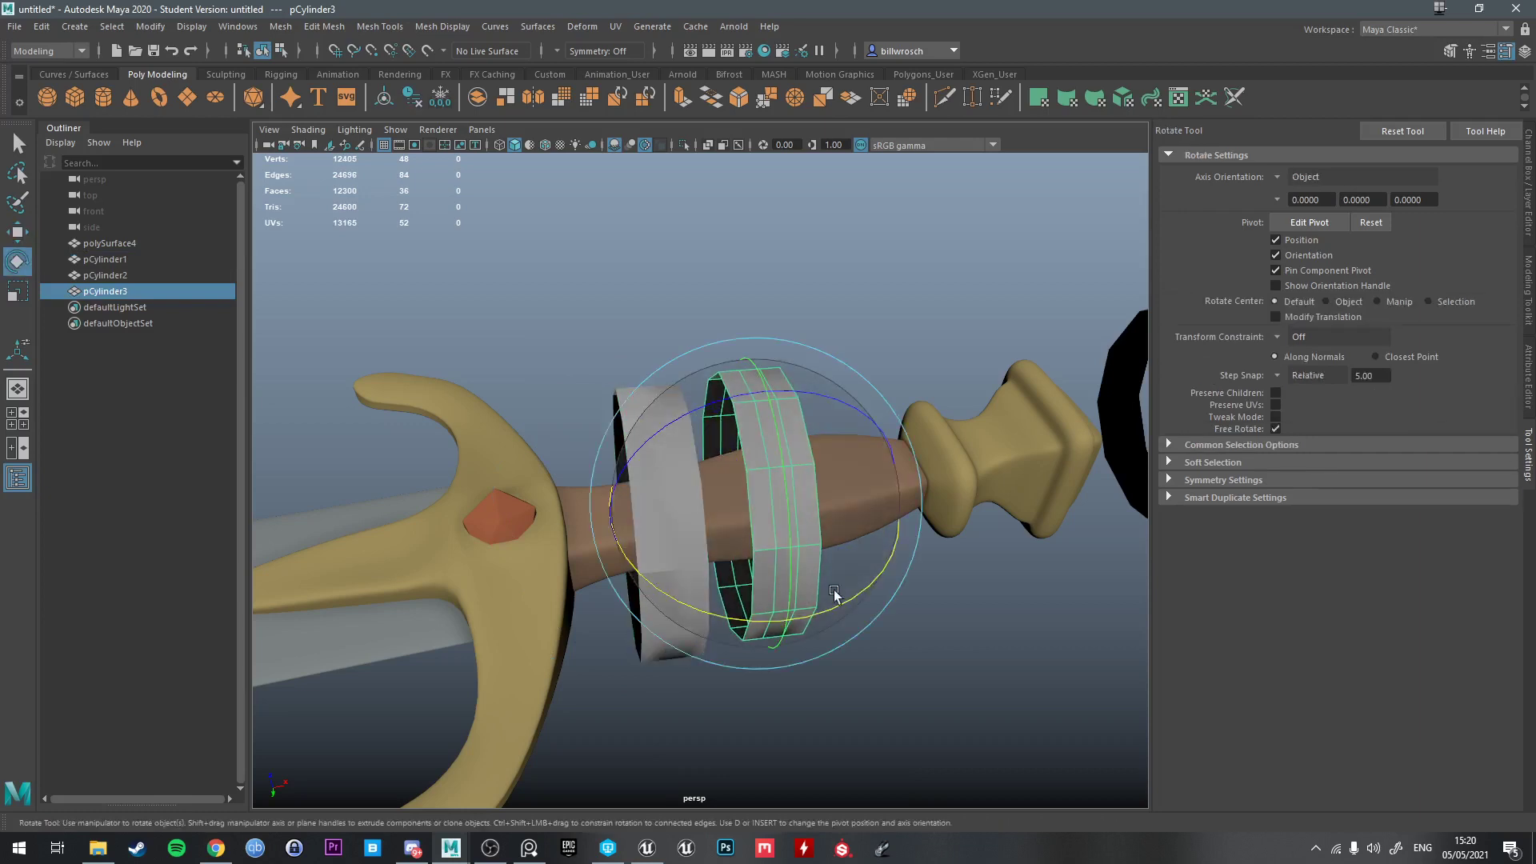
{"action": "left_click_drag", "start_coordinate": [831, 594], "coordinate": [824, 468]}
{"action": "left_click_drag", "start_coordinate": [824, 468], "coordinate": [707, 527], "text": "alt"}
Duplicate the ring once more, move the copy to the pommel end of the grip and rotate it nearly upright
{"action": "key", "text": "ctrl+d"}
{"action": "key", "text": "w"}
{"action": "key", "text": "e"}
{"action": "key", "text": "q"}
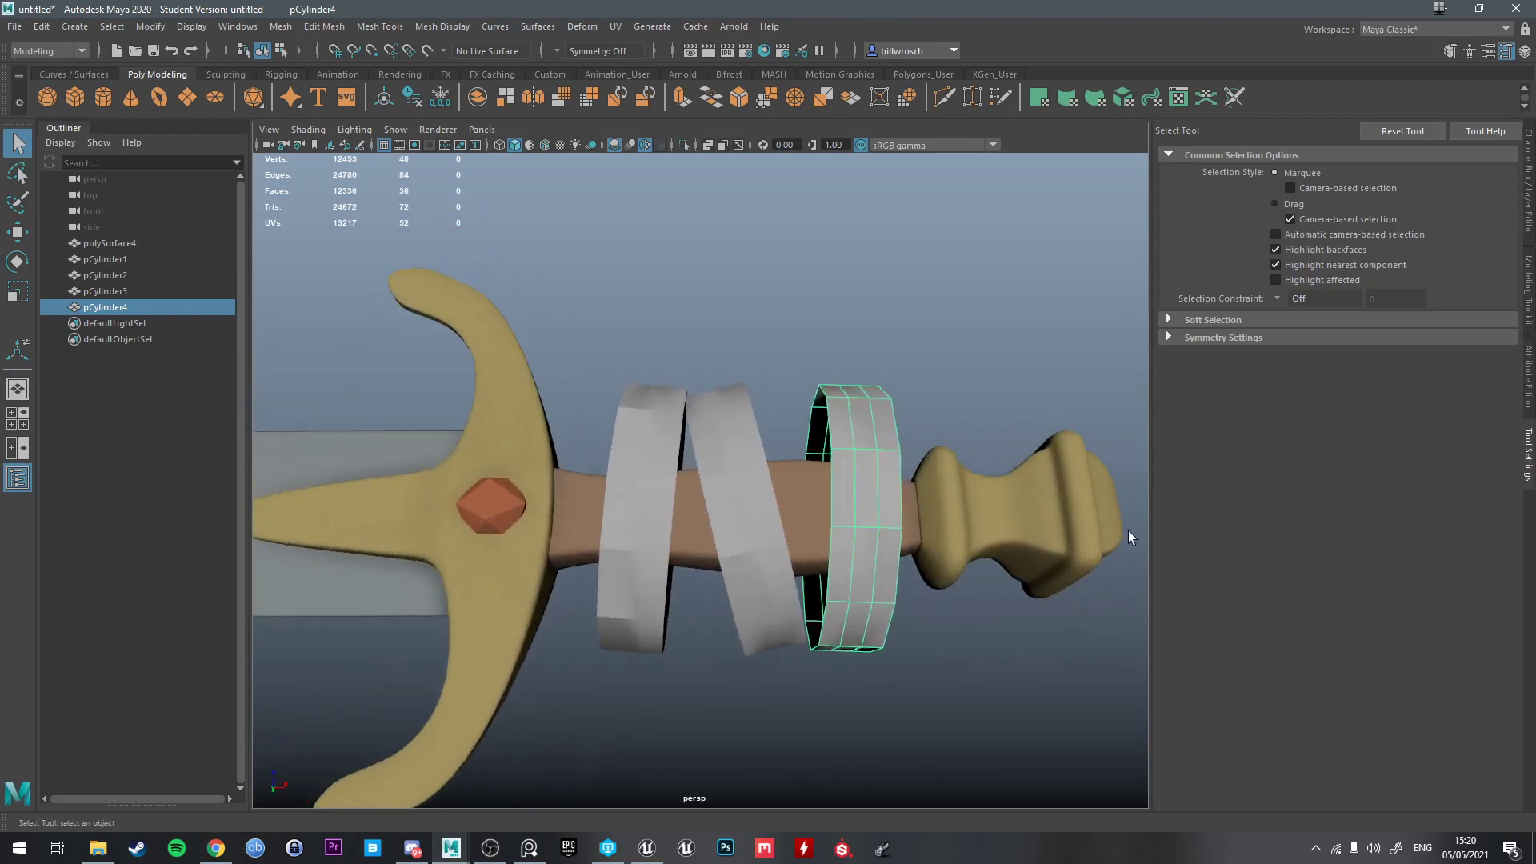
{"action": "left_click_drag", "start_coordinate": [1128, 531], "coordinate": [847, 609], "text": "alt"}
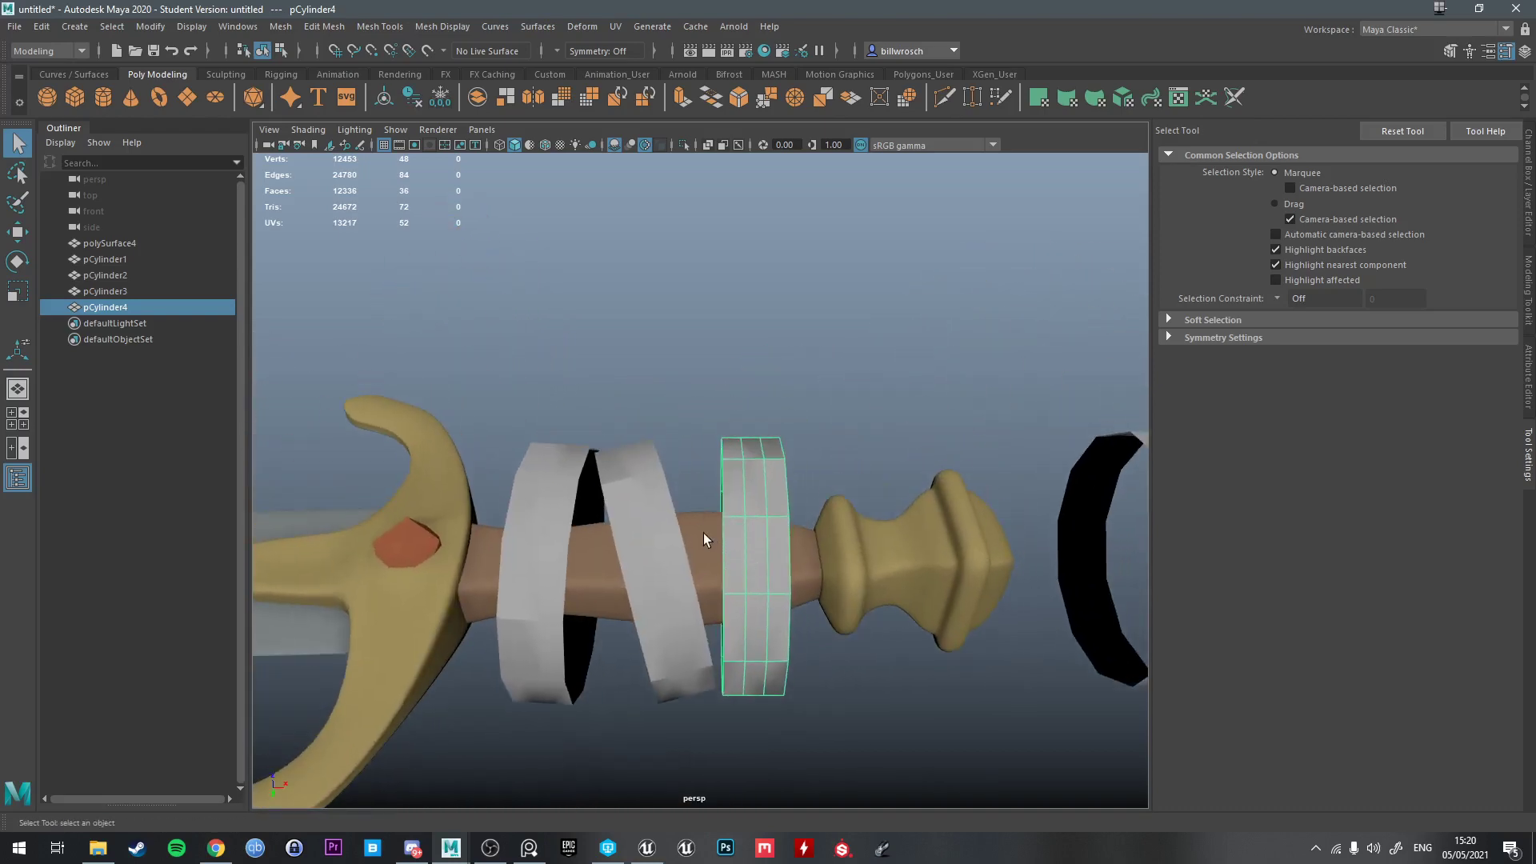
Select the pommel-end ring and the sword handle mesh, open the ShrinkWrap options and reset their settings
{"action": "left_click_drag", "start_coordinate": [685, 421], "coordinate": [770, 464]}
{"action": "left_click", "coordinate": [694, 530], "text": "shift"}
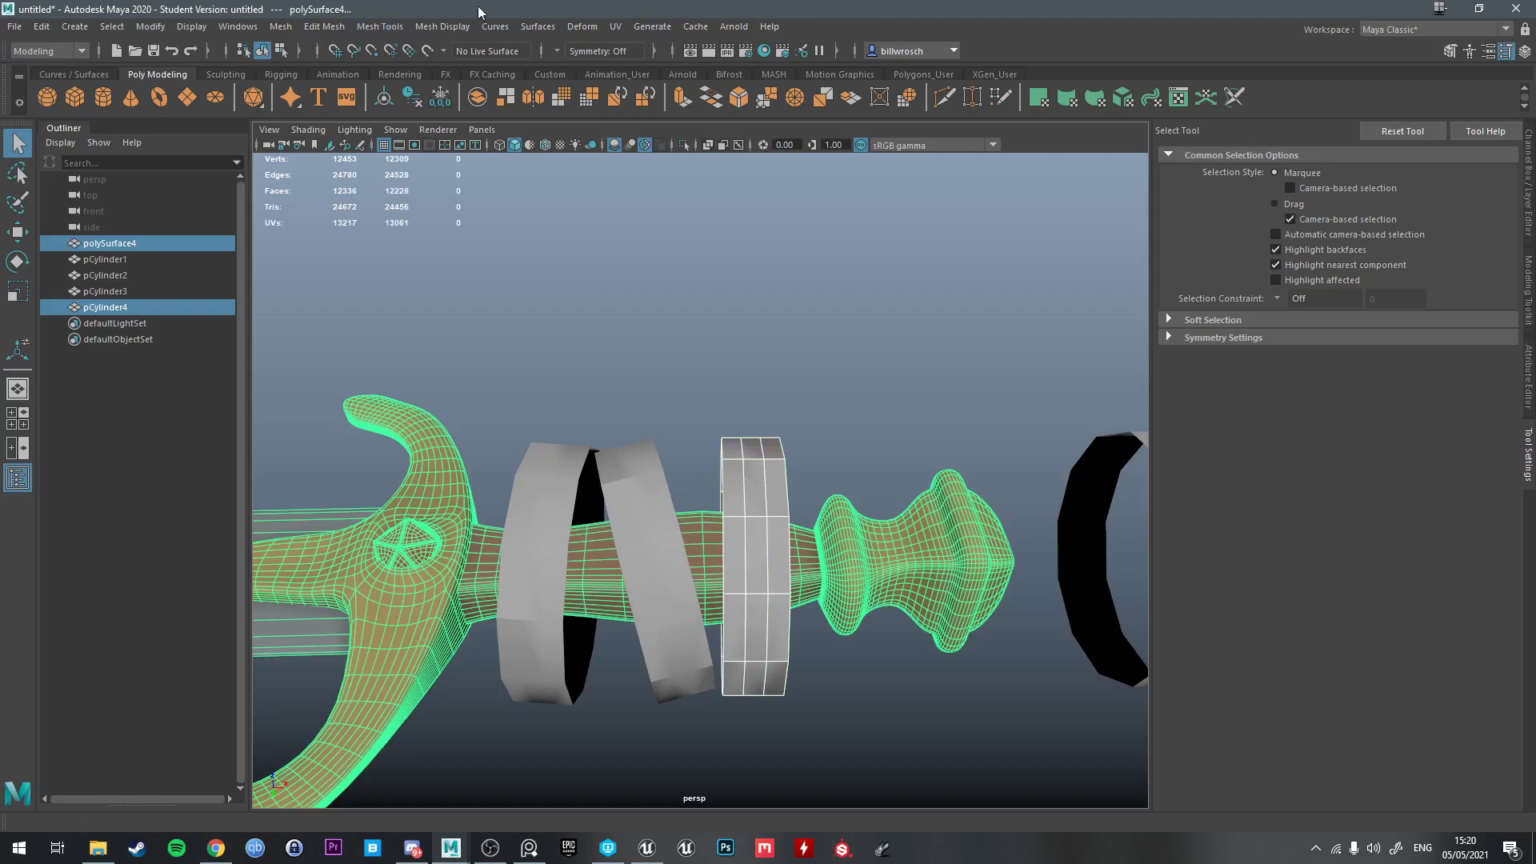
{"action": "left_click", "coordinate": [589, 32]}
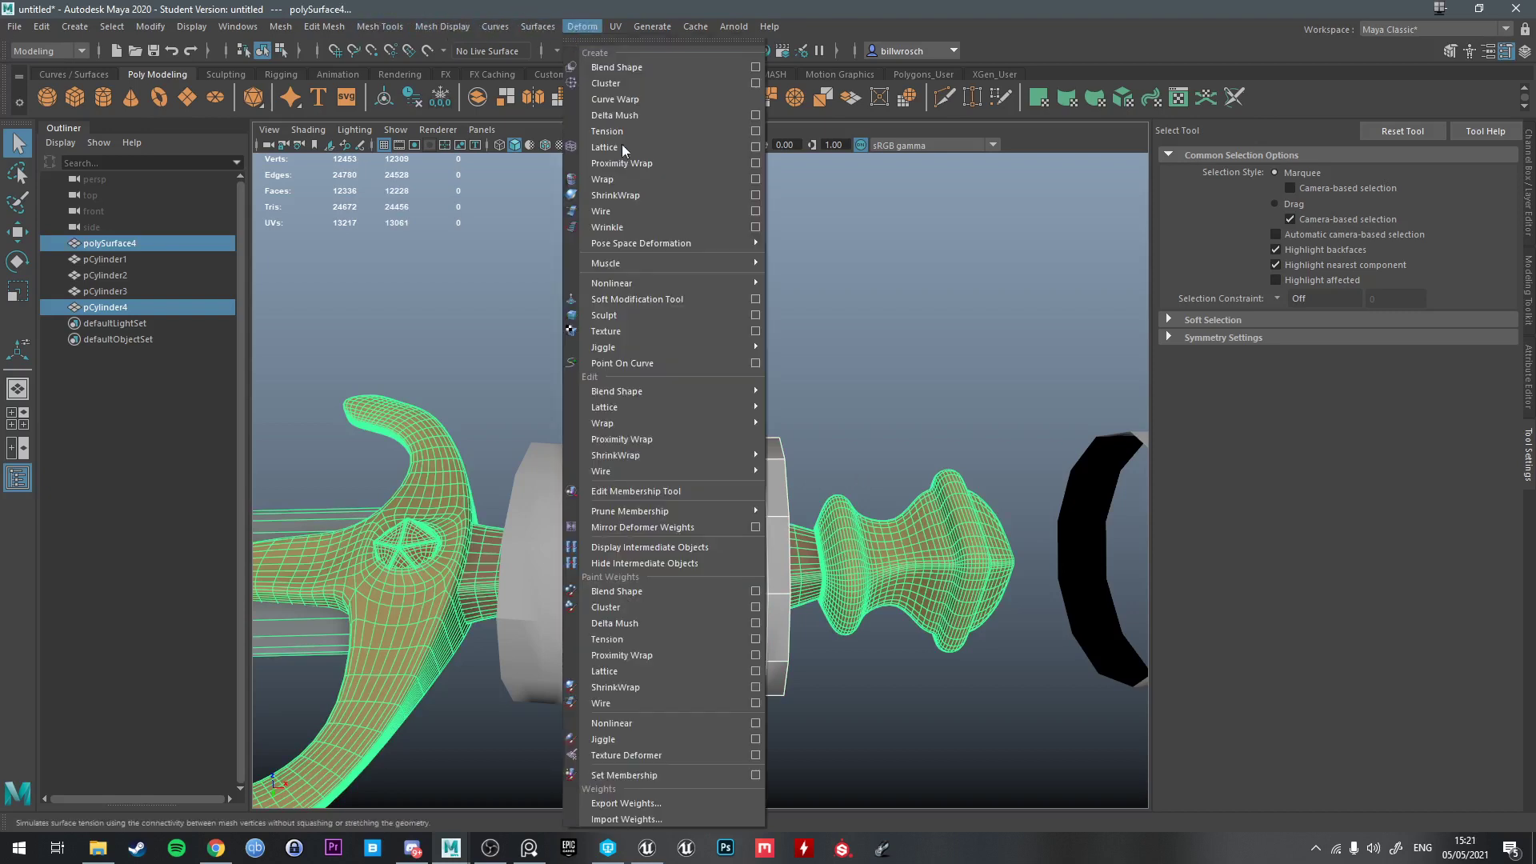
{"action": "left_click", "coordinate": [756, 195]}
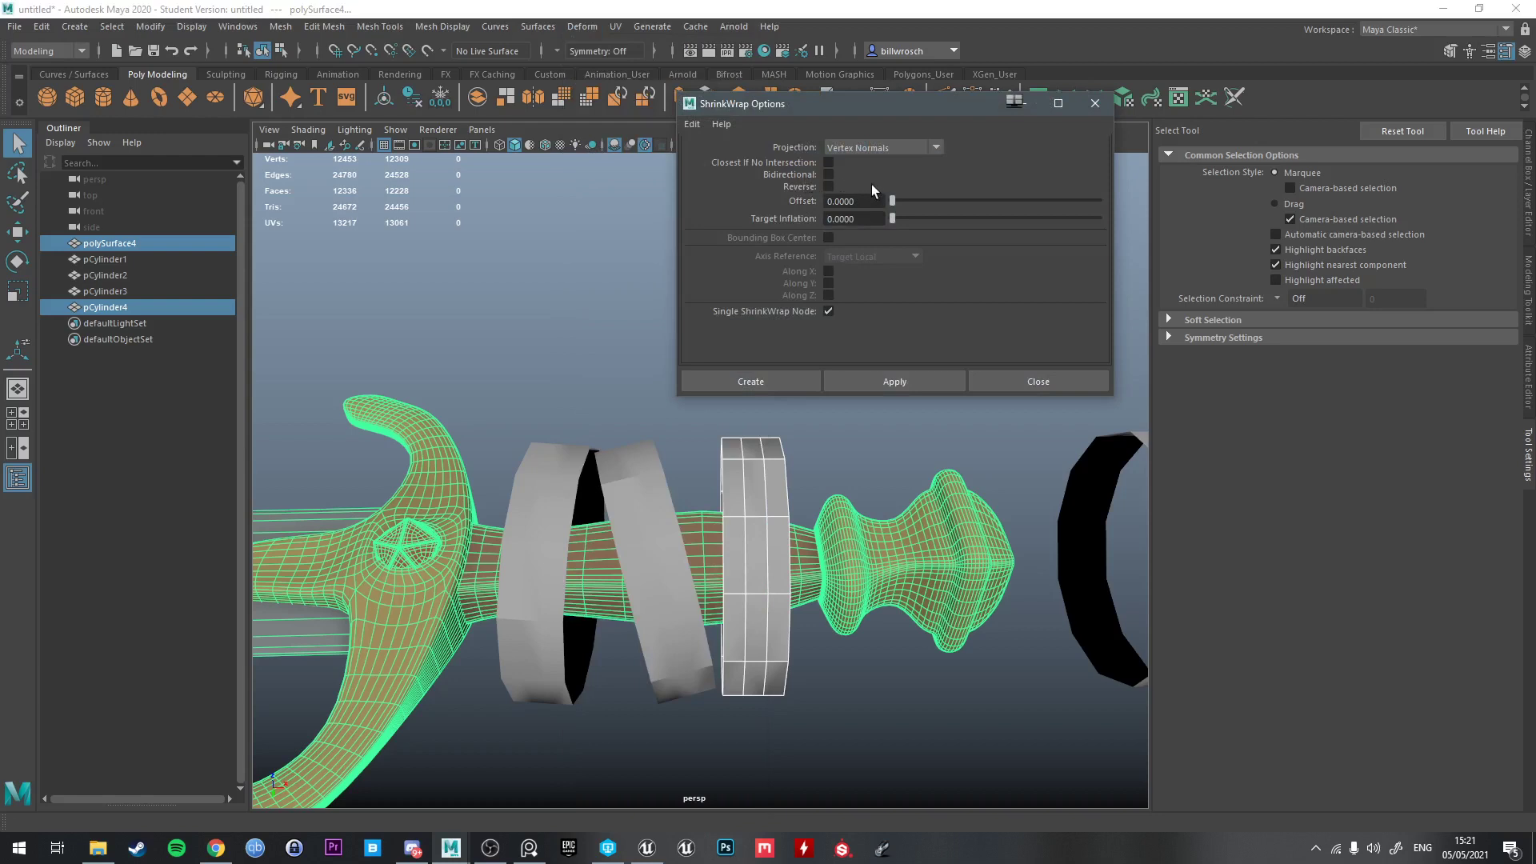
{"action": "left_click", "coordinate": [691, 124]}
{"action": "left_click", "coordinate": [709, 160]}
Set the ShrinkWrap projection to Vertex Normals and apply it to fit the pommel-end ring to the grip
{"action": "left_click", "coordinate": [880, 154]}
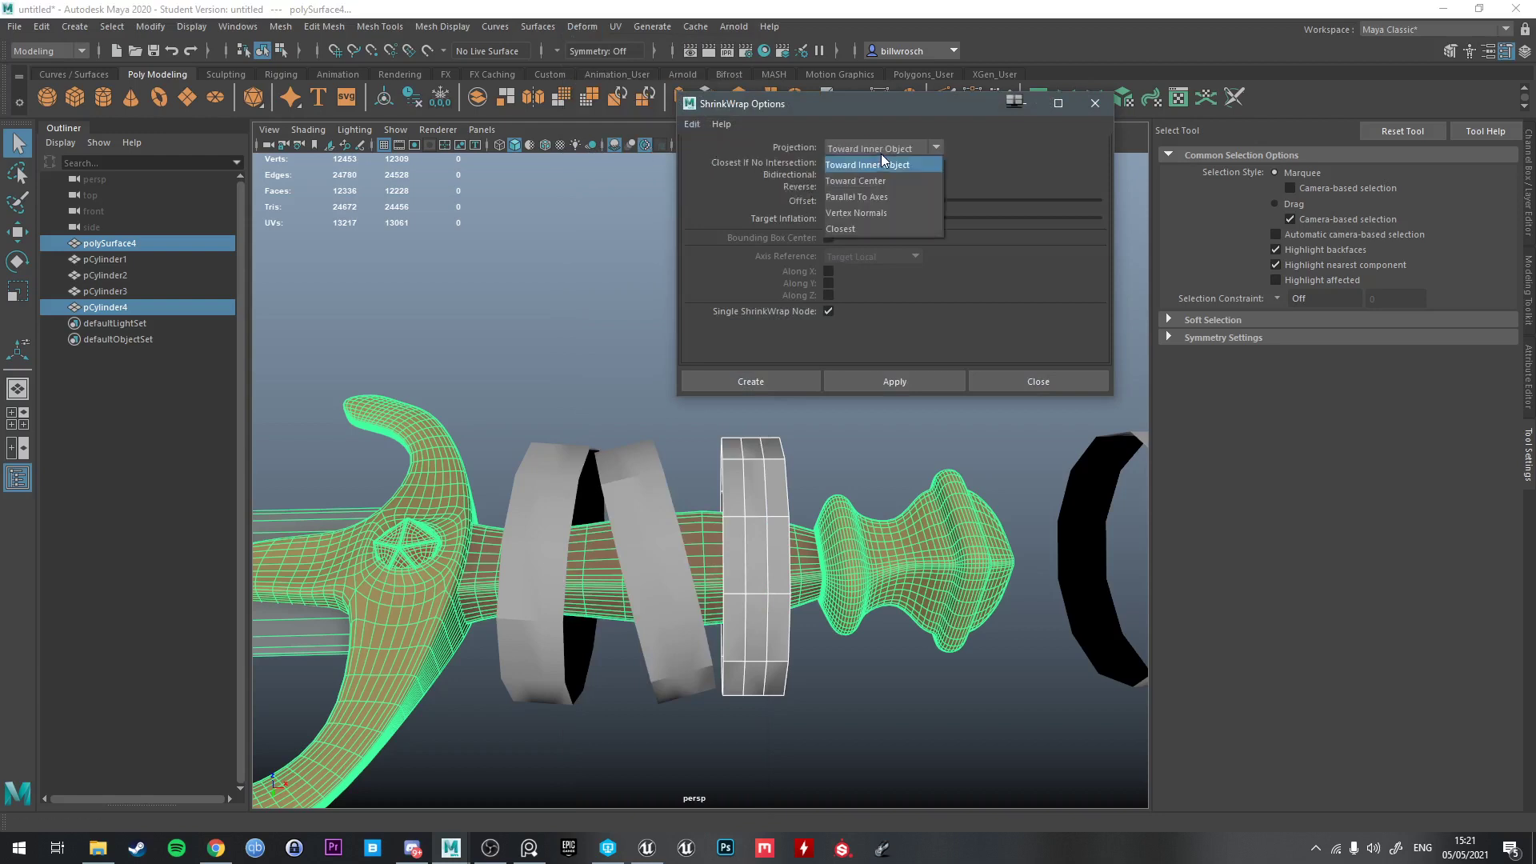
{"action": "left_click", "coordinate": [880, 151]}
{"action": "left_click", "coordinate": [881, 155]}
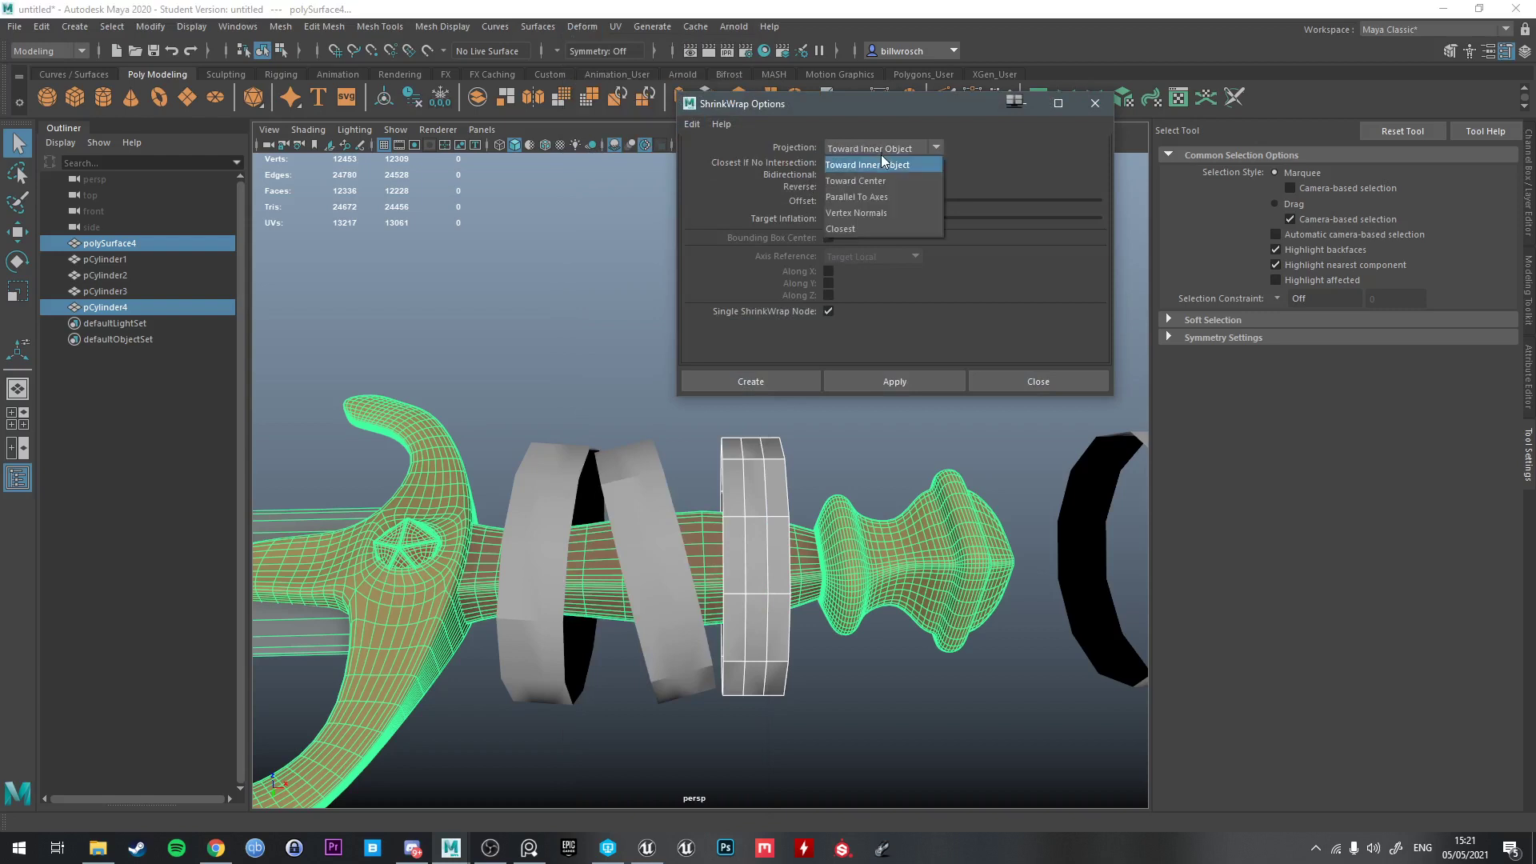
{"action": "left_click", "coordinate": [870, 211]}
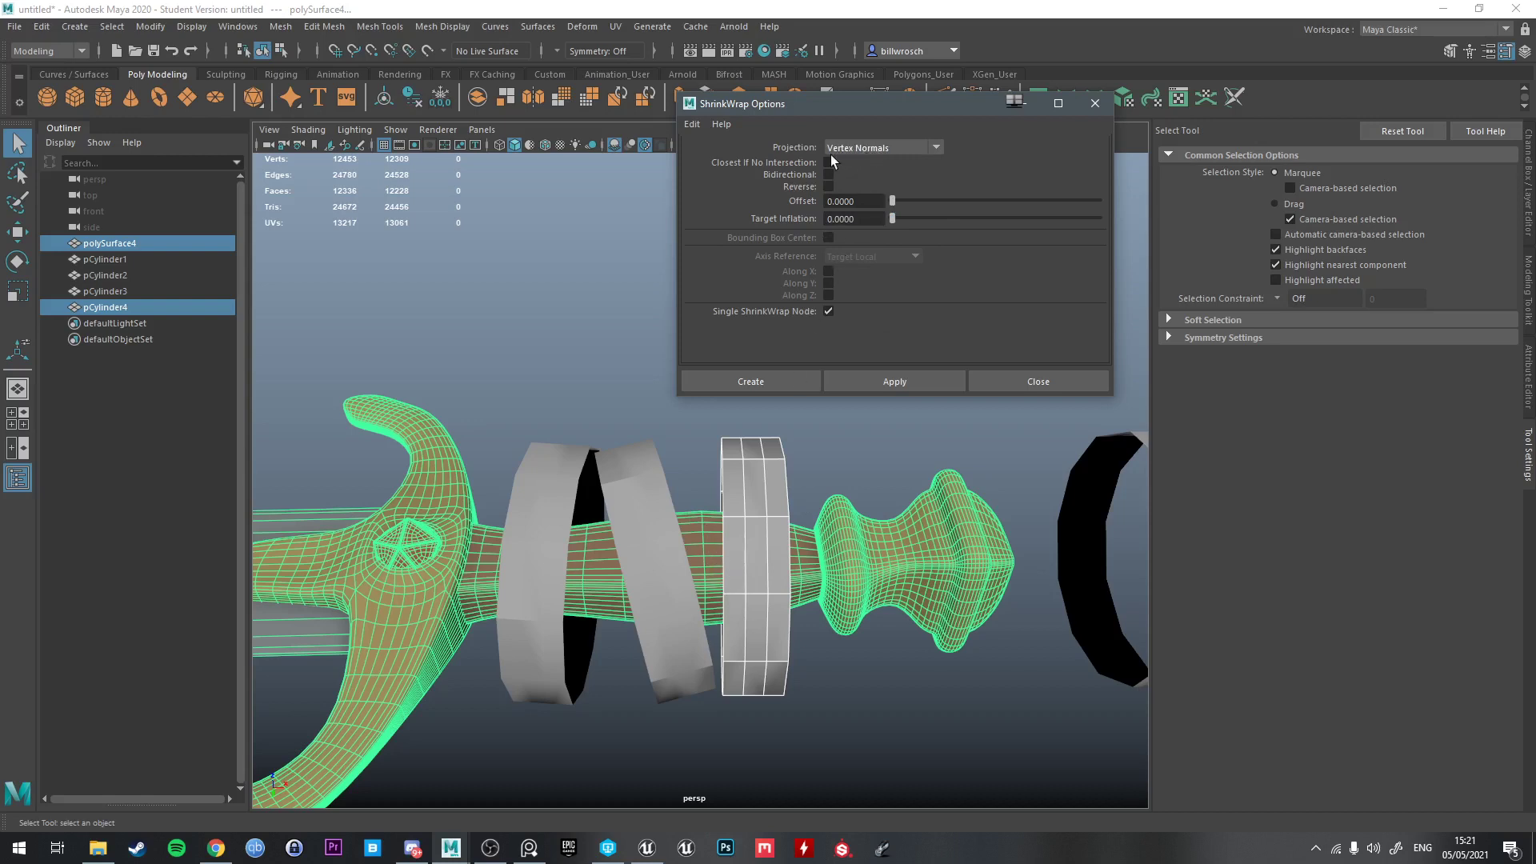
{"action": "left_click", "coordinate": [857, 148]}
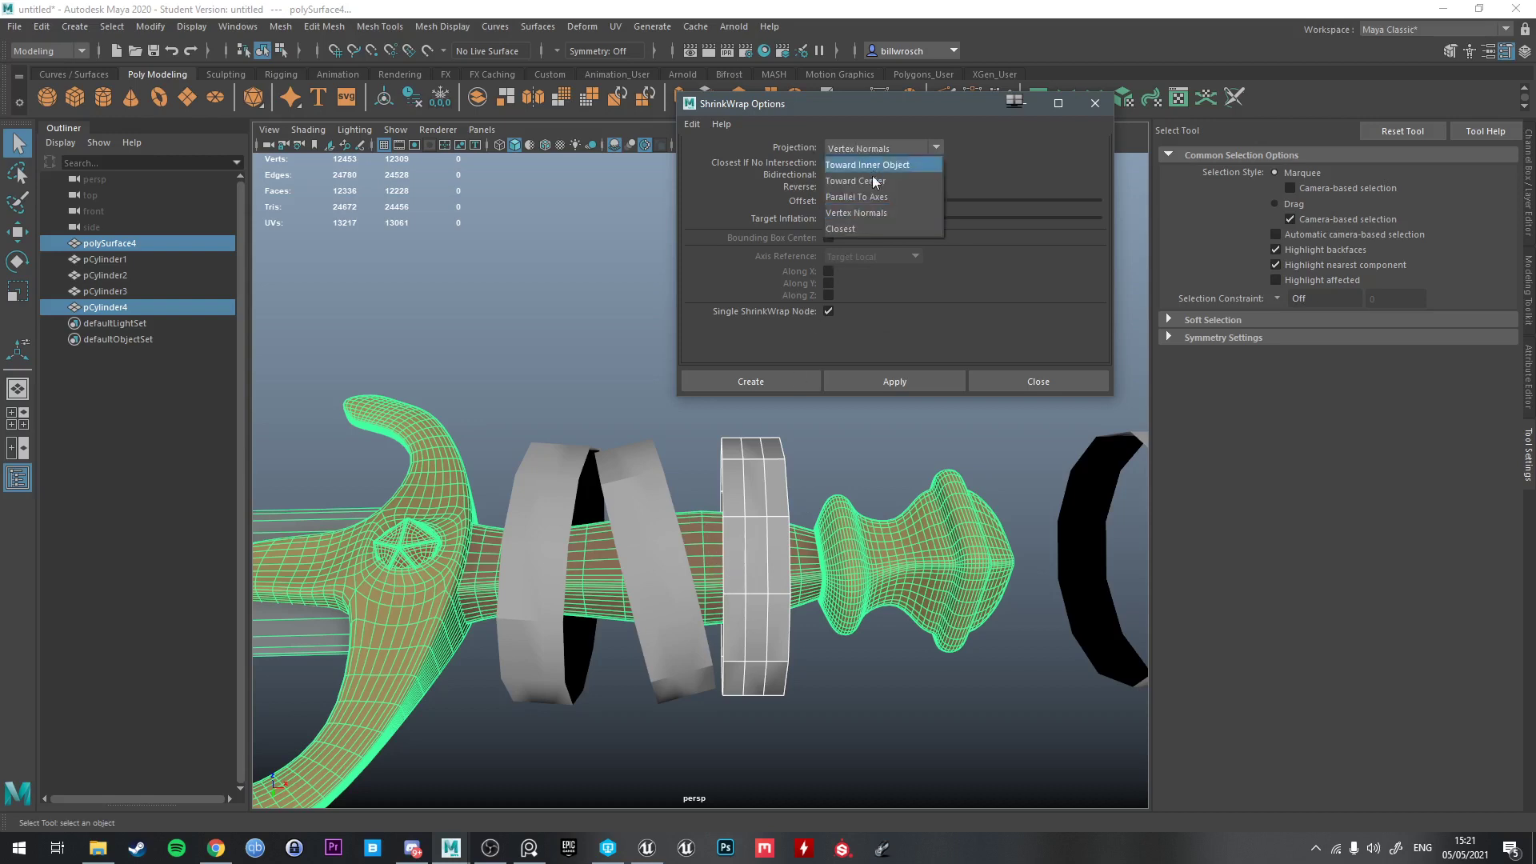
{"action": "left_click", "coordinate": [859, 210]}
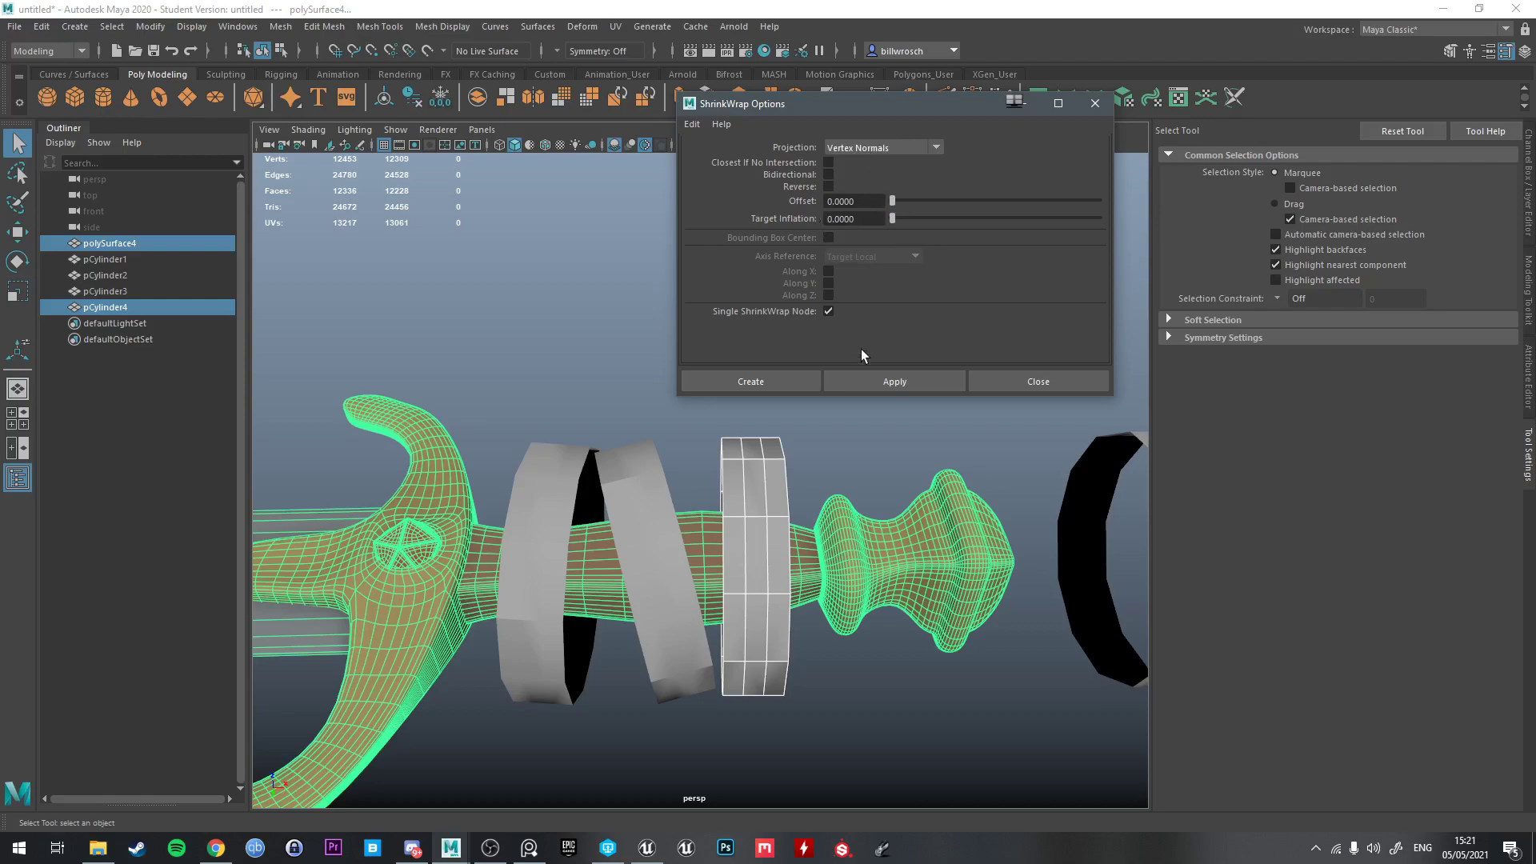
{"action": "left_click_drag", "start_coordinate": [833, 477], "coordinate": [771, 506], "text": "alt"}
{"action": "right_click_drag", "start_coordinate": [771, 506], "coordinate": [850, 381]}
{"action": "left_click", "coordinate": [1036, 381]}
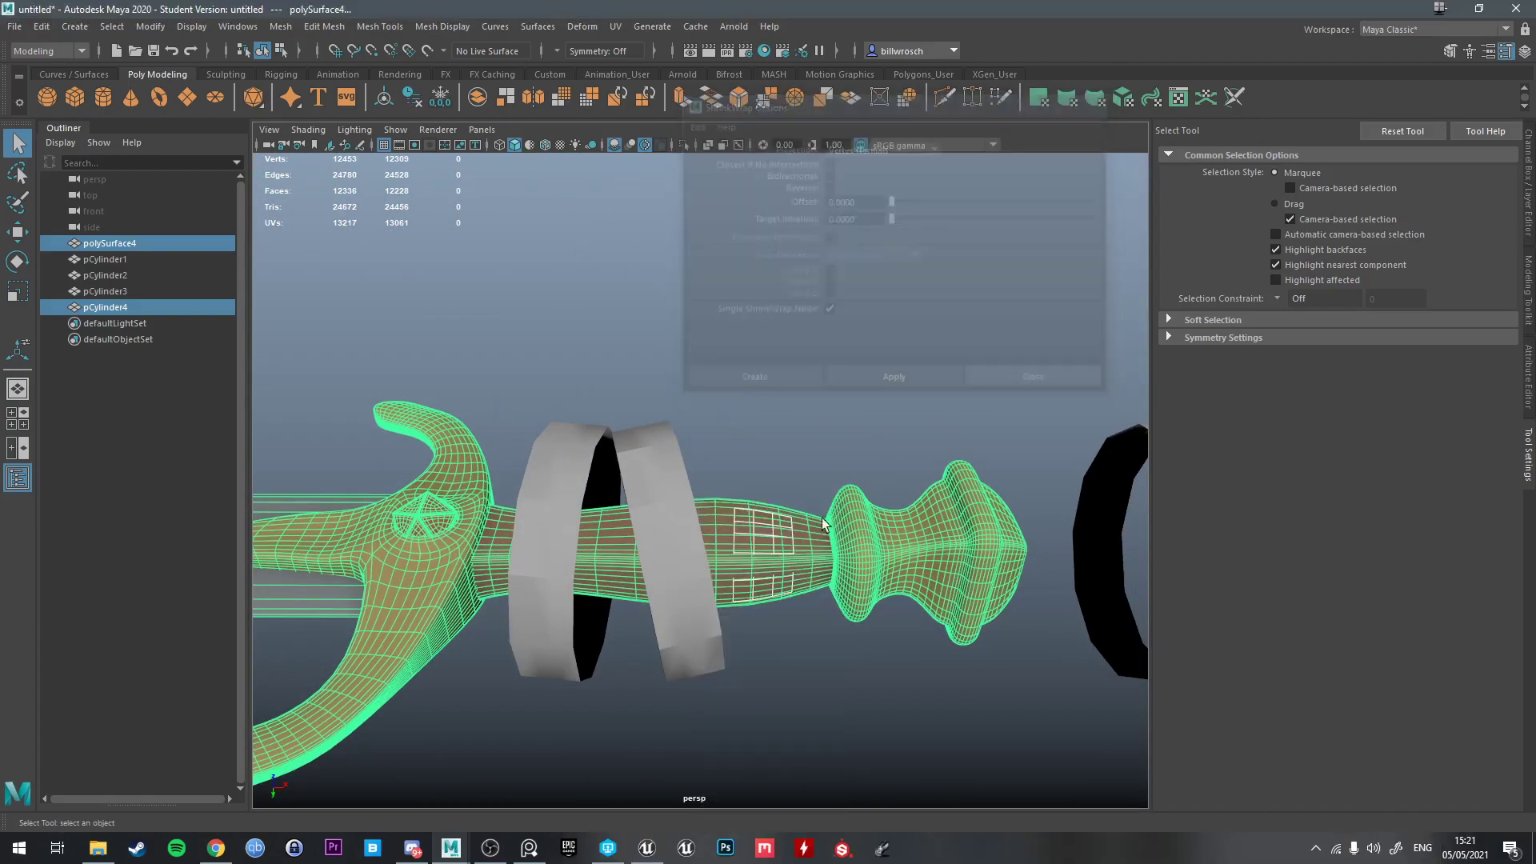
Isolate the shrink-wrapped ring and examine its shape from close up, then show the whole sword again
{"action": "scroll", "coordinate": [822, 517], "scroll_direction": "up", "scroll_amount": 5}
{"action": "middle_click_drag", "start_coordinate": [817, 514], "coordinate": [785, 425], "text": "alt"}
{"action": "left_click", "coordinate": [795, 501]}
{"action": "left_click_drag", "start_coordinate": [795, 501], "coordinate": [782, 432], "text": "alt"}
{"action": "middle_click_drag", "start_coordinate": [782, 432], "coordinate": [764, 405], "text": "alt"}
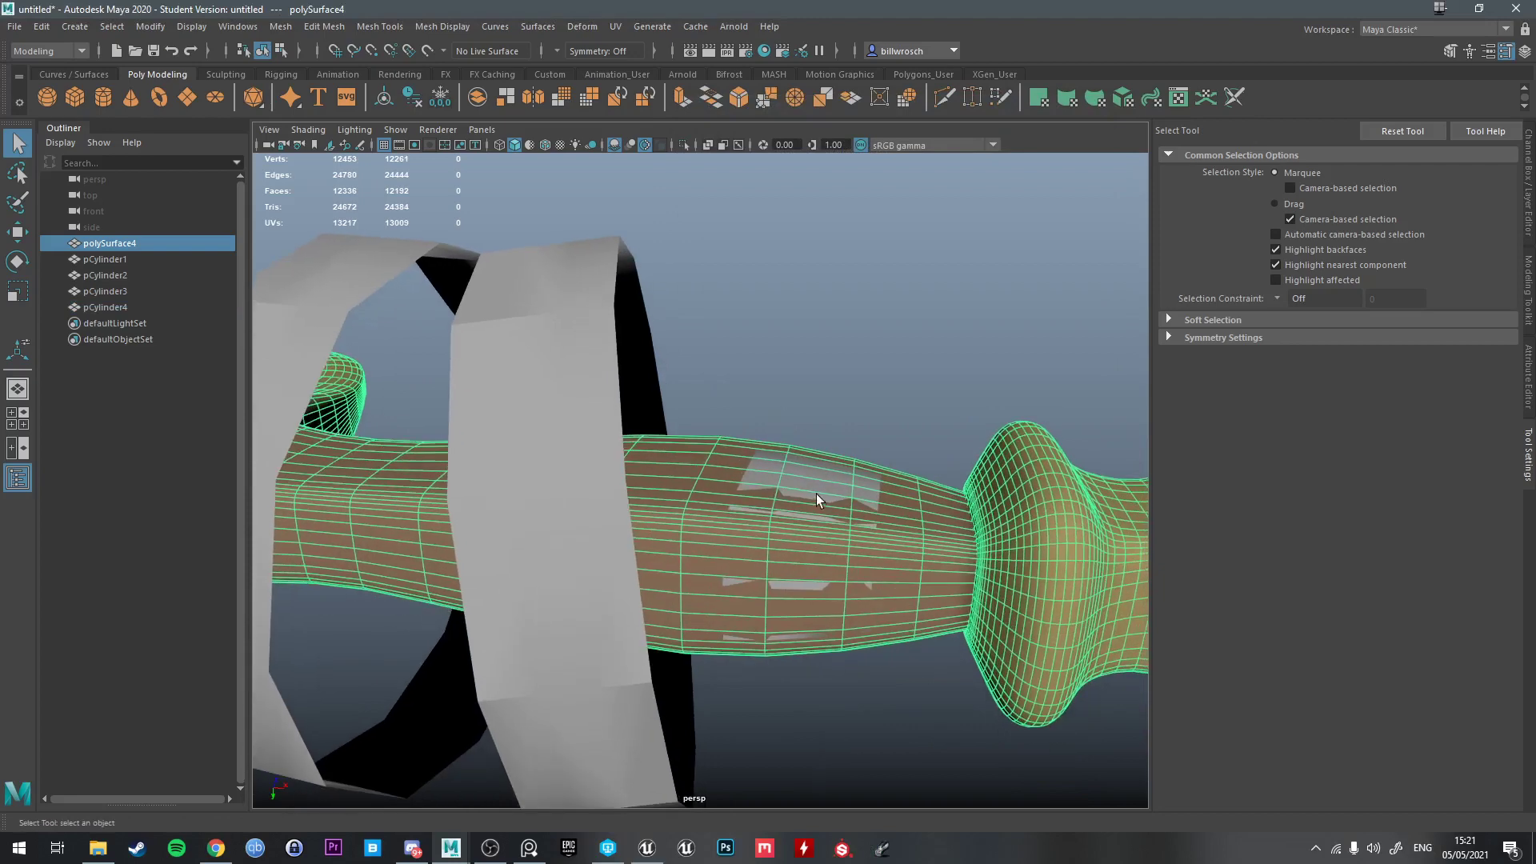
{"action": "left_click", "coordinate": [834, 480], "text": "shift"}
{"action": "left_click", "coordinate": [928, 493], "text": "shift"}
{"action": "key", "text": "ctrl+1"}
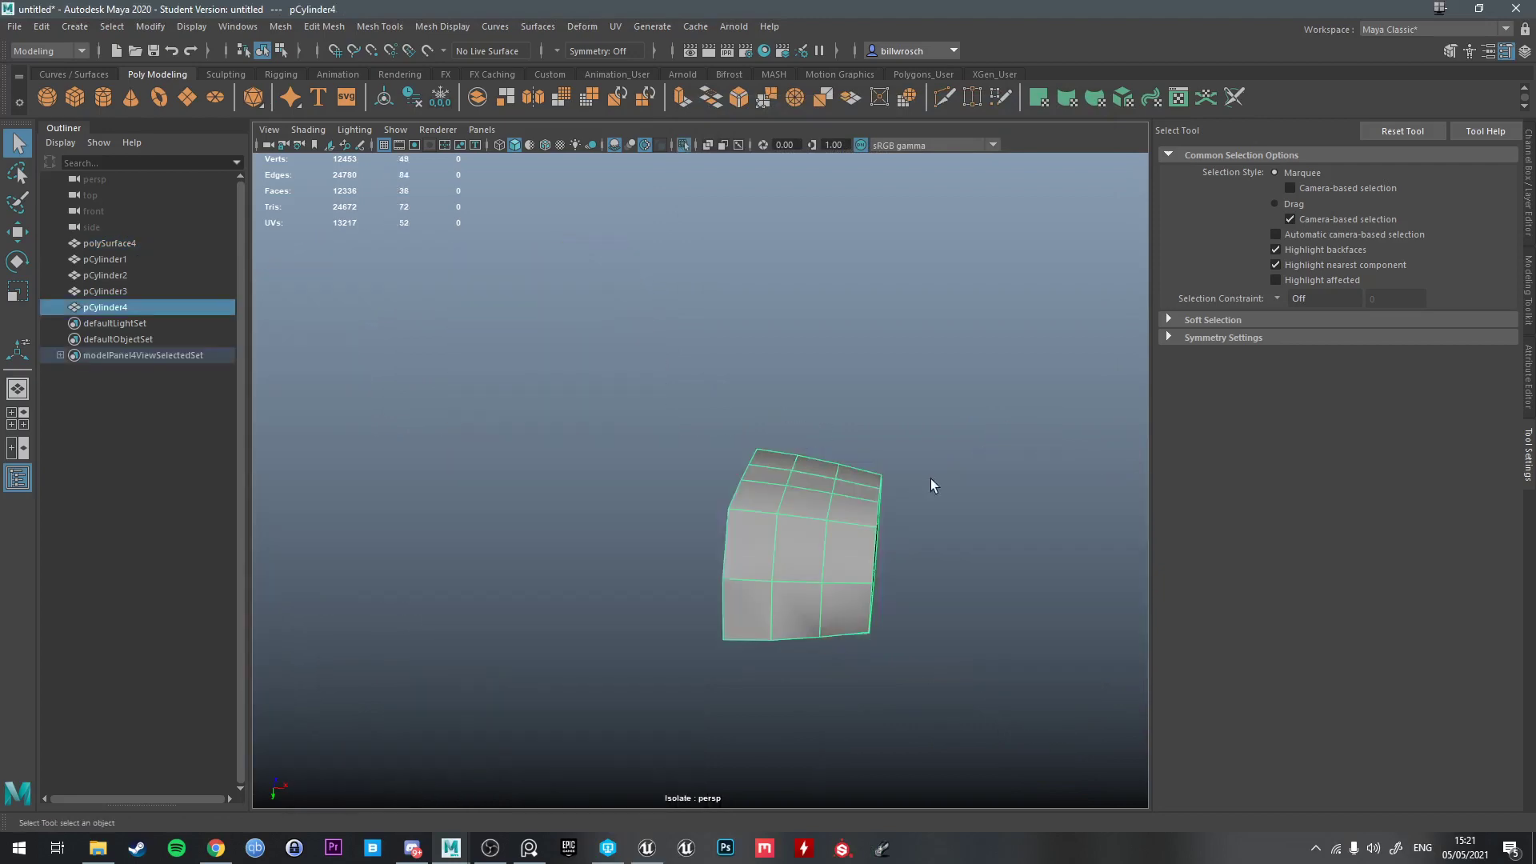
{"action": "left_click_drag", "start_coordinate": [931, 479], "coordinate": [814, 510], "text": "alt"}
{"action": "key", "text": "ctrl+1"}
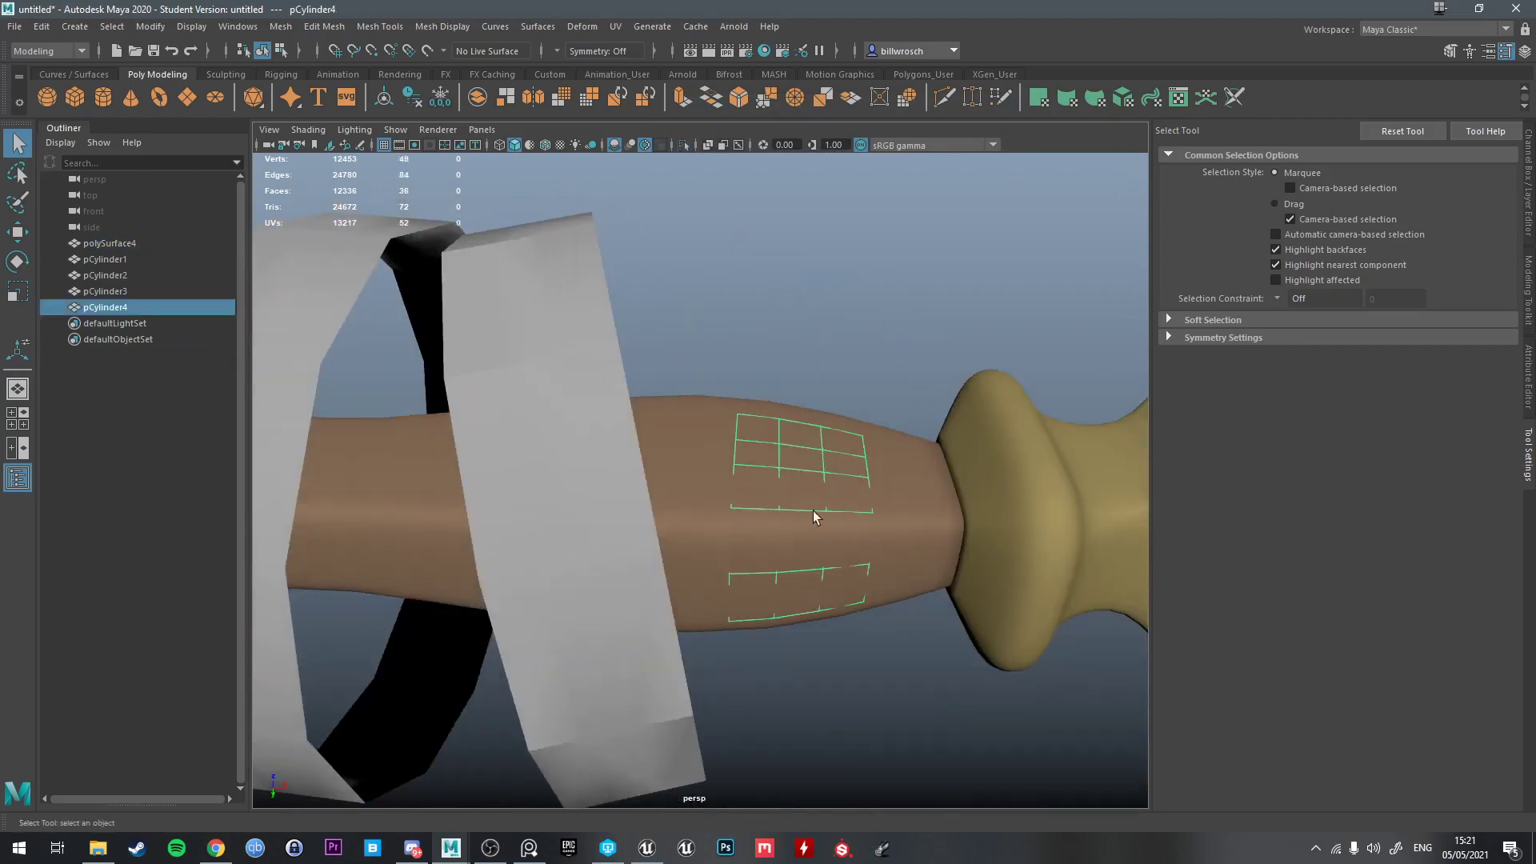
Repeat the ShrinkWrap onto the handle for the middle ring and for the ring nearest the guard
{"action": "scroll", "coordinate": [622, 431], "scroll_direction": "down", "scroll_amount": 4}
{"action": "left_click", "coordinate": [621, 435]}
{"action": "left_click", "coordinate": [690, 448], "text": "shift"}
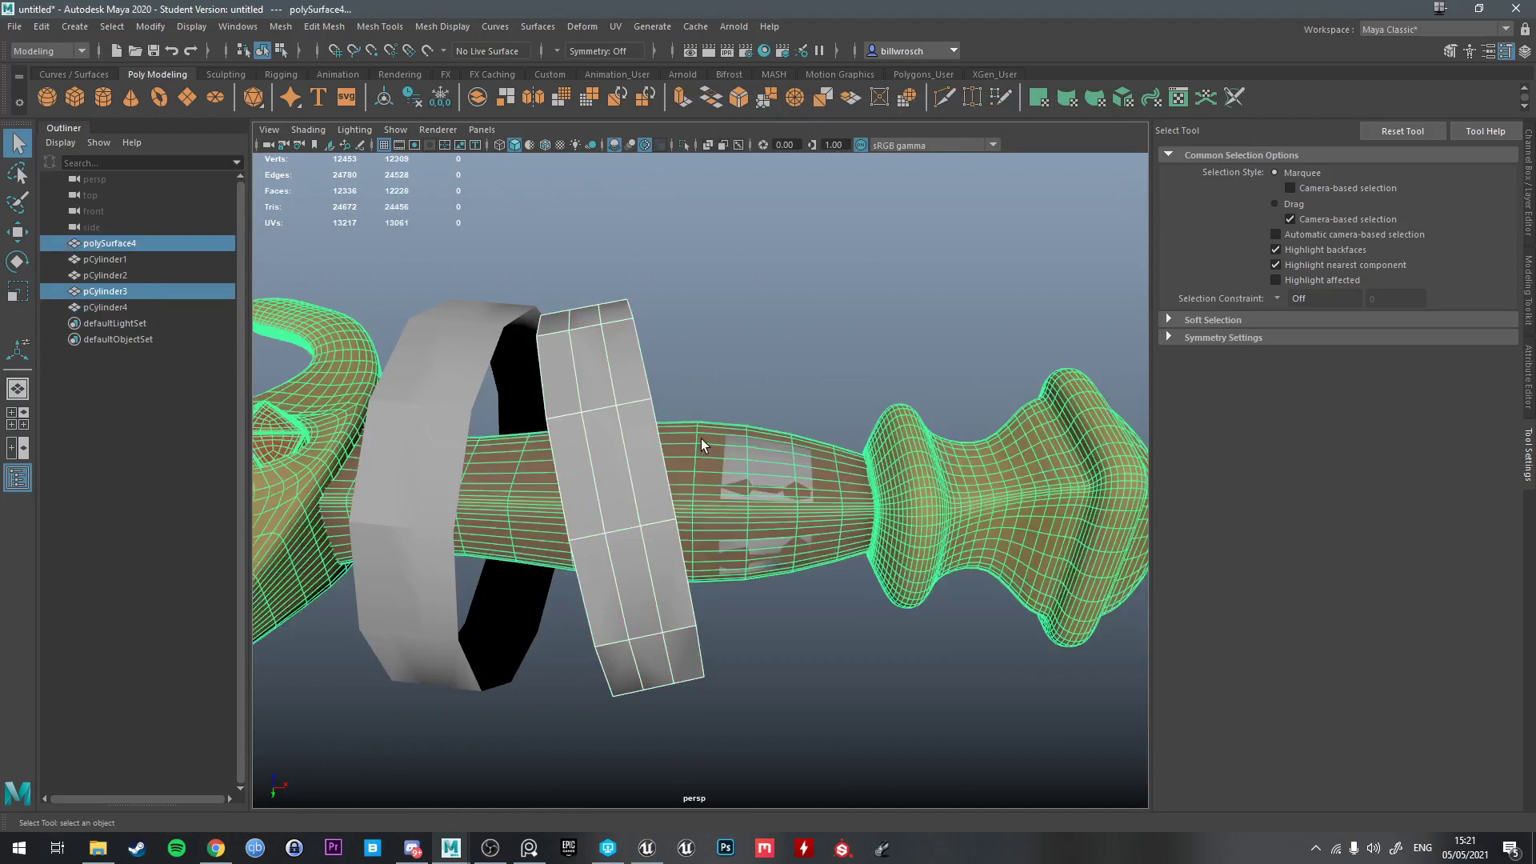
{"action": "key", "text": "g"}
{"action": "left_click", "coordinate": [488, 428]}
{"action": "left_click", "coordinate": [468, 444]}
{"action": "left_click", "coordinate": [509, 472], "text": "shift"}
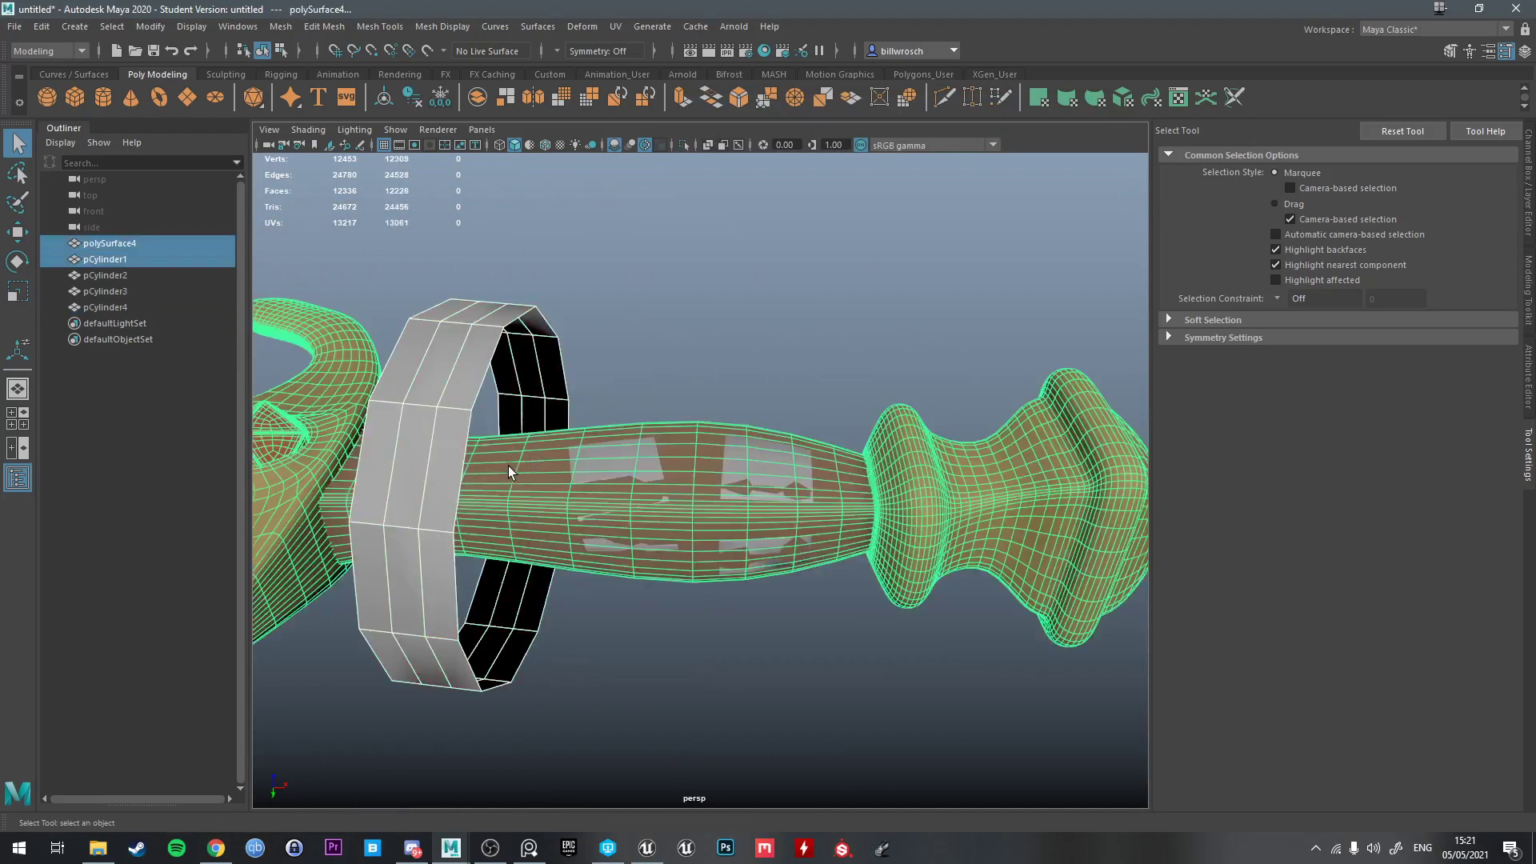
{"action": "key", "text": "g"}
{"action": "left_click_drag", "start_coordinate": [597, 448], "coordinate": [679, 381], "text": "alt"}
{"action": "left_click", "coordinate": [602, 368]}
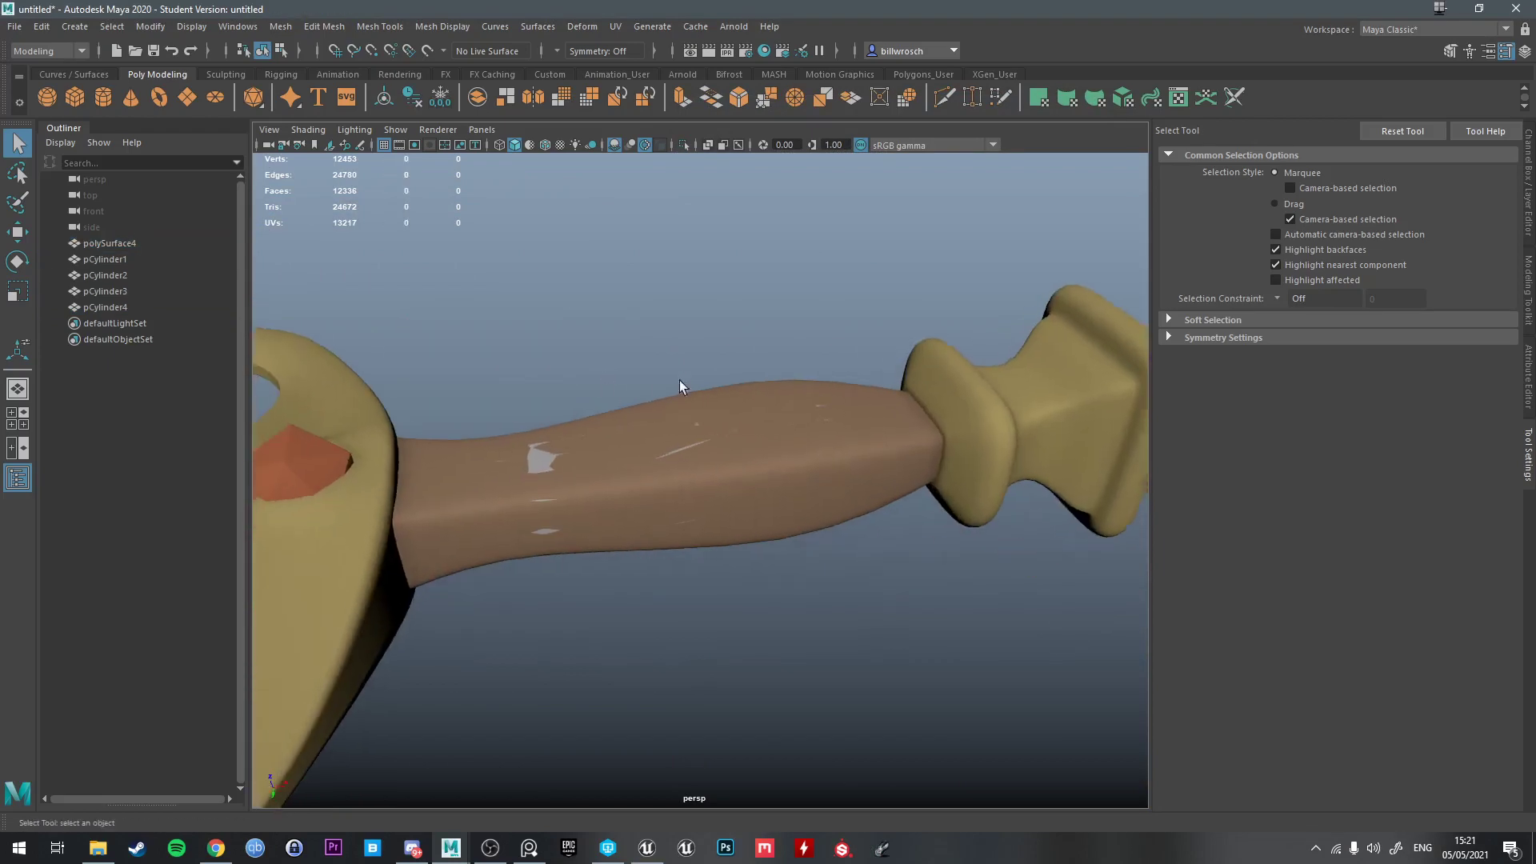
Try sliding the middle band along the grip
{"action": "left_click", "coordinate": [541, 459]}
{"action": "left_click", "coordinate": [696, 445], "text": "shift"}
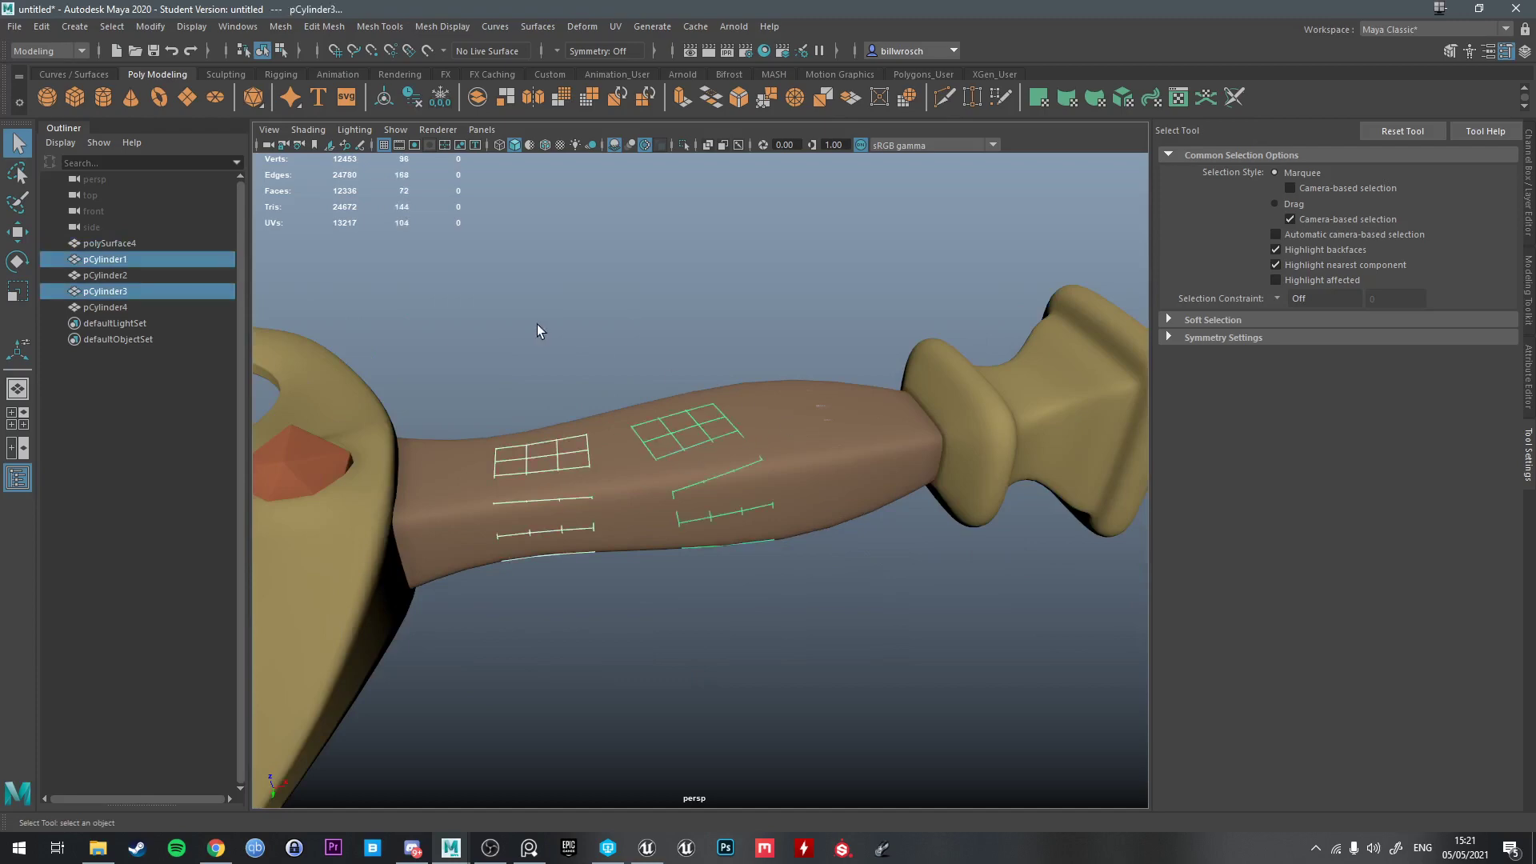
{"action": "left_click_drag", "start_coordinate": [536, 324], "coordinate": [759, 524]}
{"action": "left_click", "coordinate": [785, 468], "text": "shift"}
{"action": "left_click", "coordinate": [717, 413]}
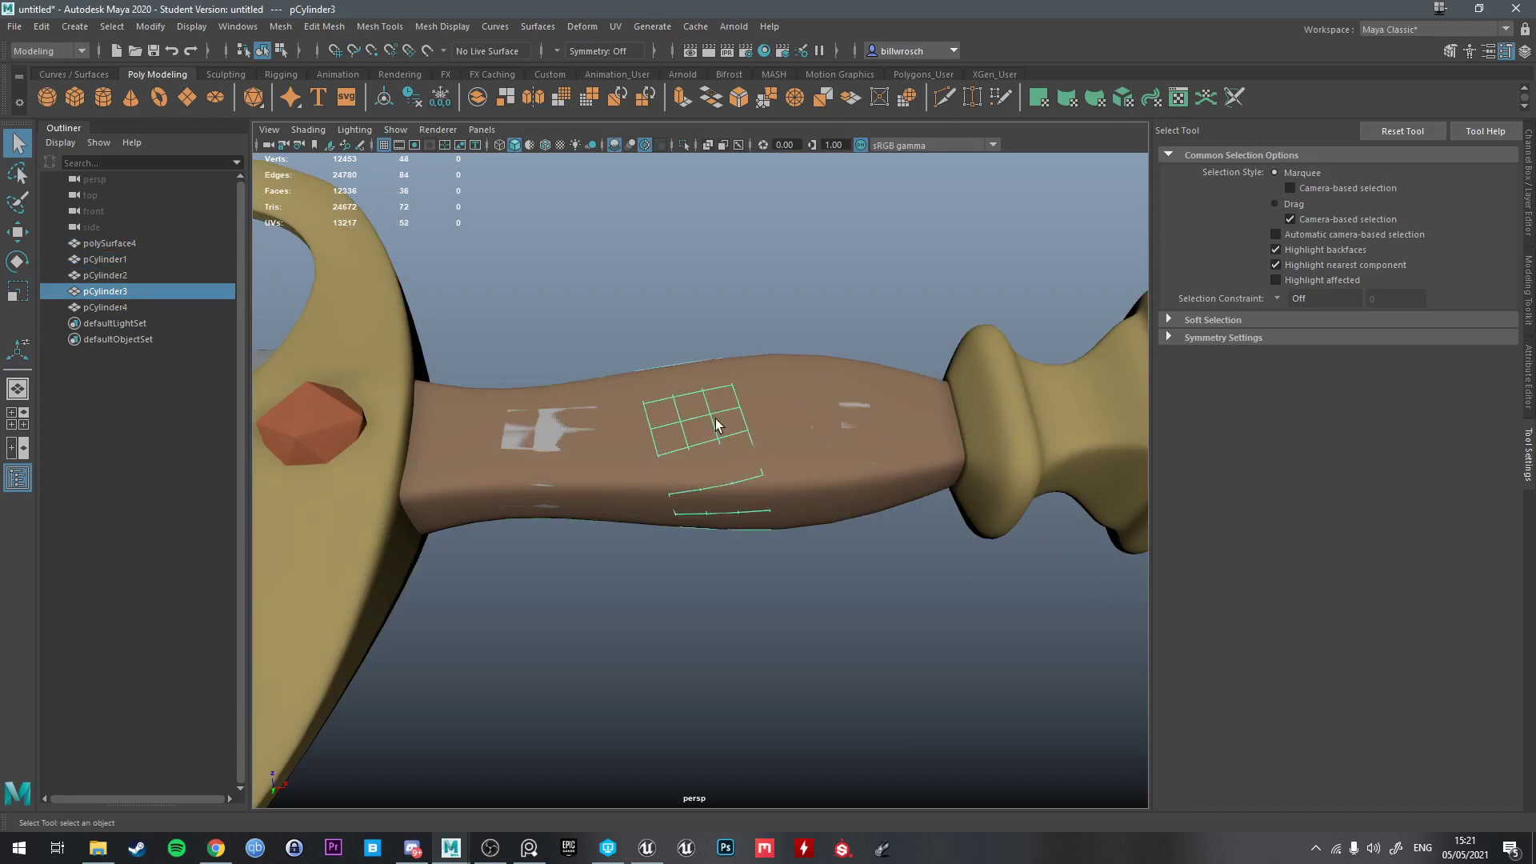
{"action": "key", "text": "w"}
{"action": "left_click_drag", "start_coordinate": [744, 441], "coordinate": [745, 475]}
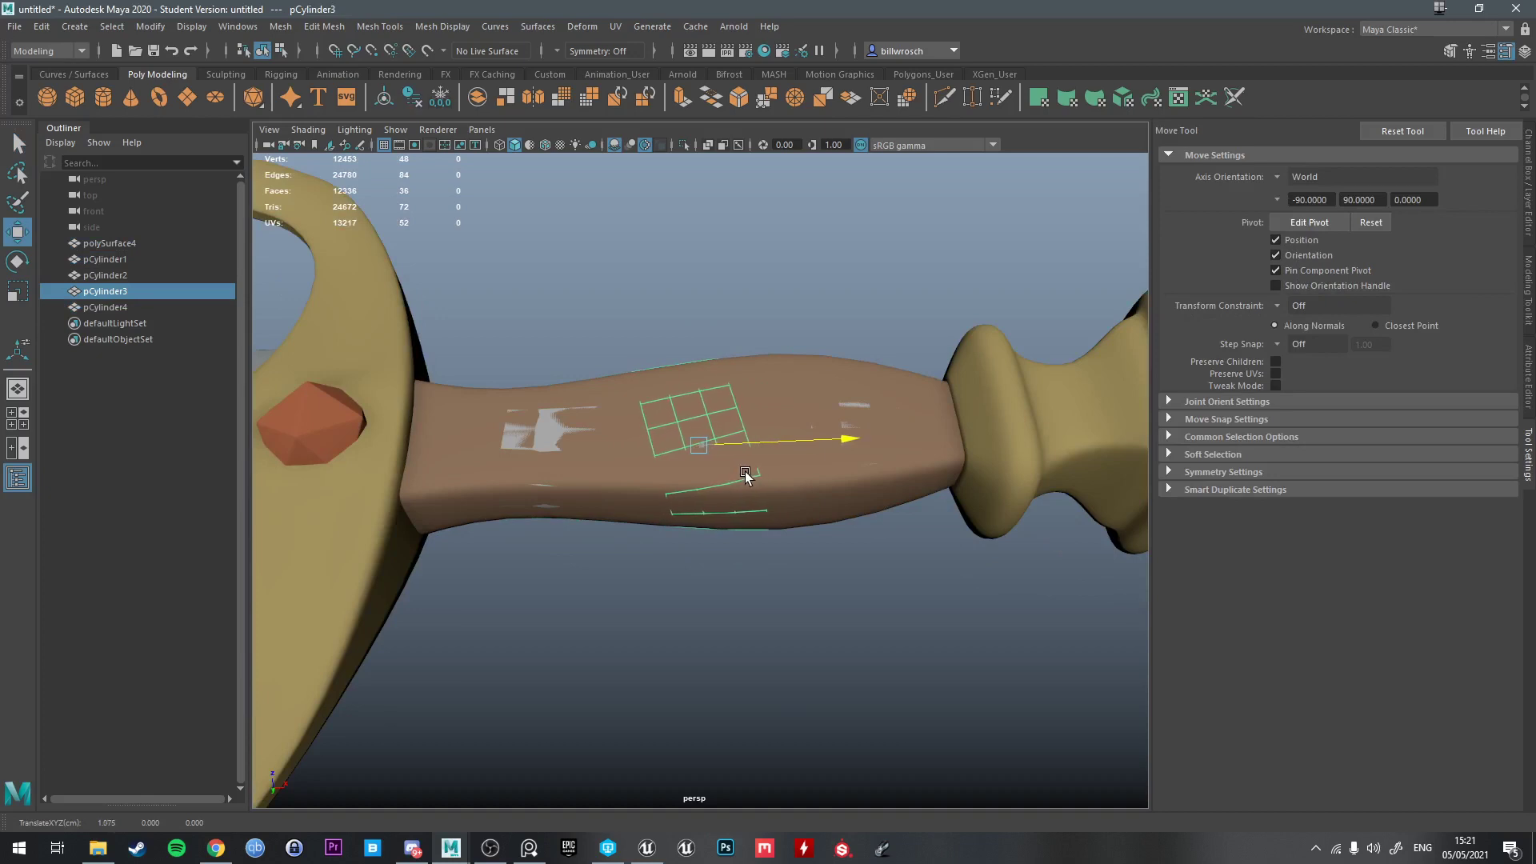
Select all three wrapped bands on the grip and extrude their faces
{"action": "left_click", "coordinate": [600, 442], "text": "shift"}
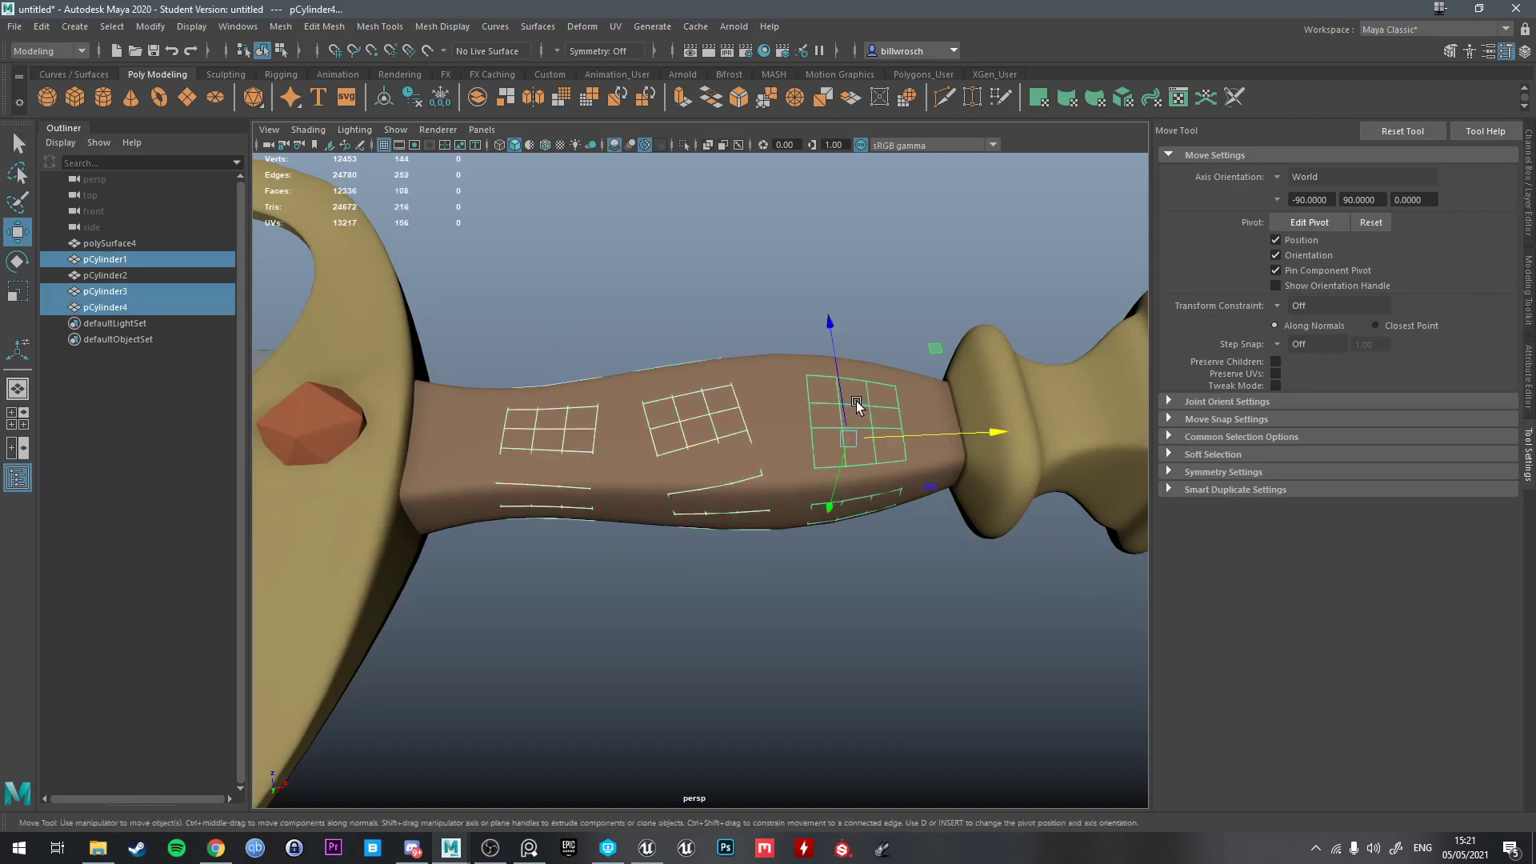
{"action": "mouse_move", "coordinate": [635, 345]}
{"action": "left_mouse_down", "text": "alt"}
{"action": "mouse_move", "coordinate": [799, 336]}
{"action": "mouse_move", "coordinate": [794, 406]}
{"action": "mouse_move", "coordinate": [747, 402]}
{"action": "mouse_move", "coordinate": [709, 445]}
{"action": "mouse_move", "coordinate": [736, 583]}
{"action": "mouse_move", "coordinate": [668, 544]}
{"action": "mouse_move", "coordinate": [675, 504]}
{"action": "mouse_move", "coordinate": [608, 448]}
{"action": "mouse_move", "coordinate": [560, 336]}
{"action": "left_mouse_up", "text": "alt"}
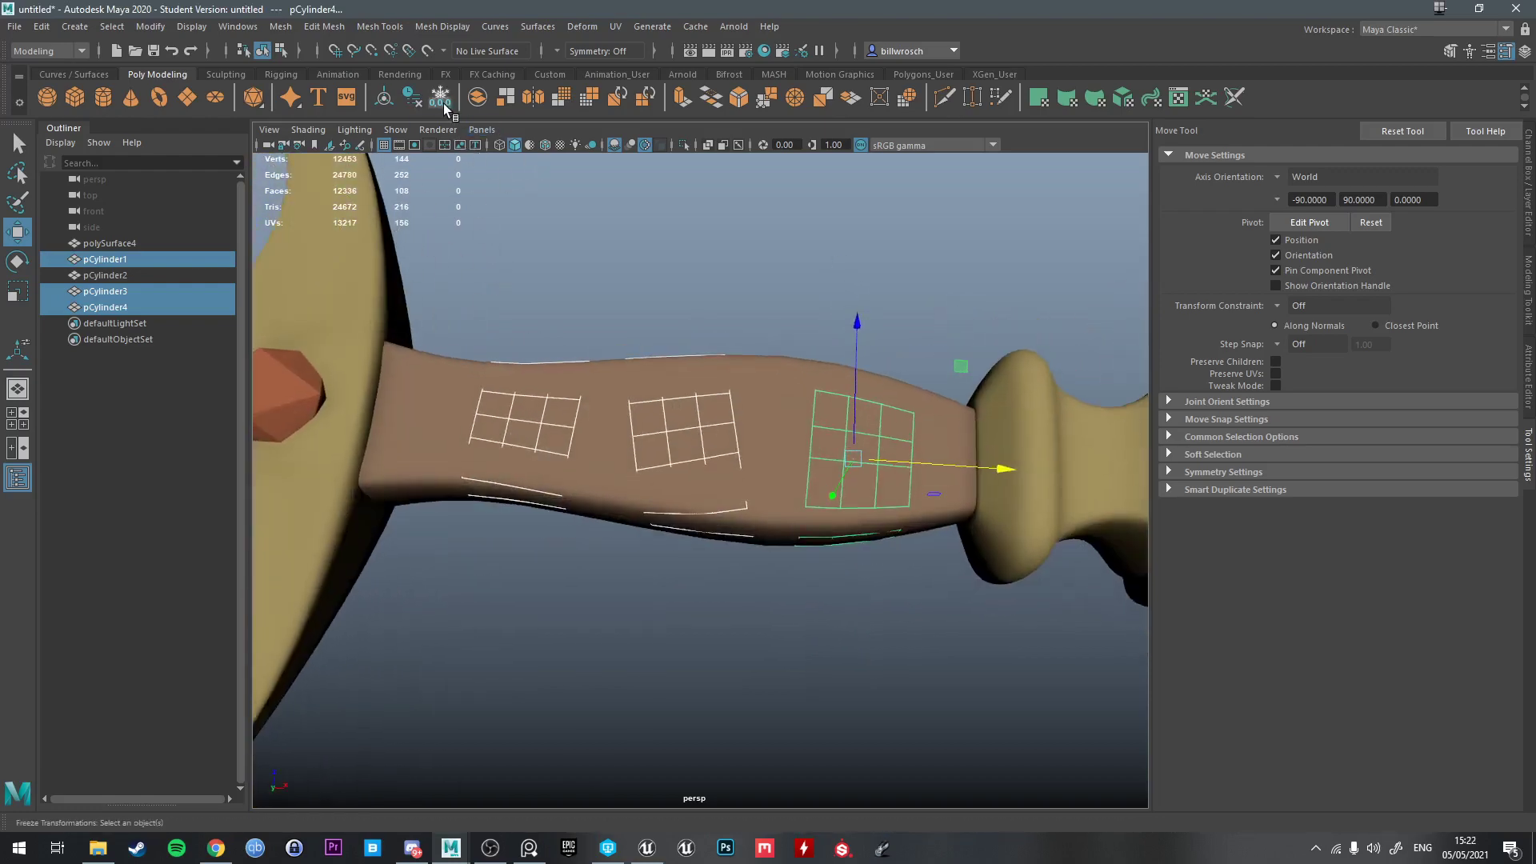
{"action": "left_click_drag", "start_coordinate": [866, 457], "coordinate": [754, 332], "text": "alt"}
{"action": "key", "text": "ctrl+e"}
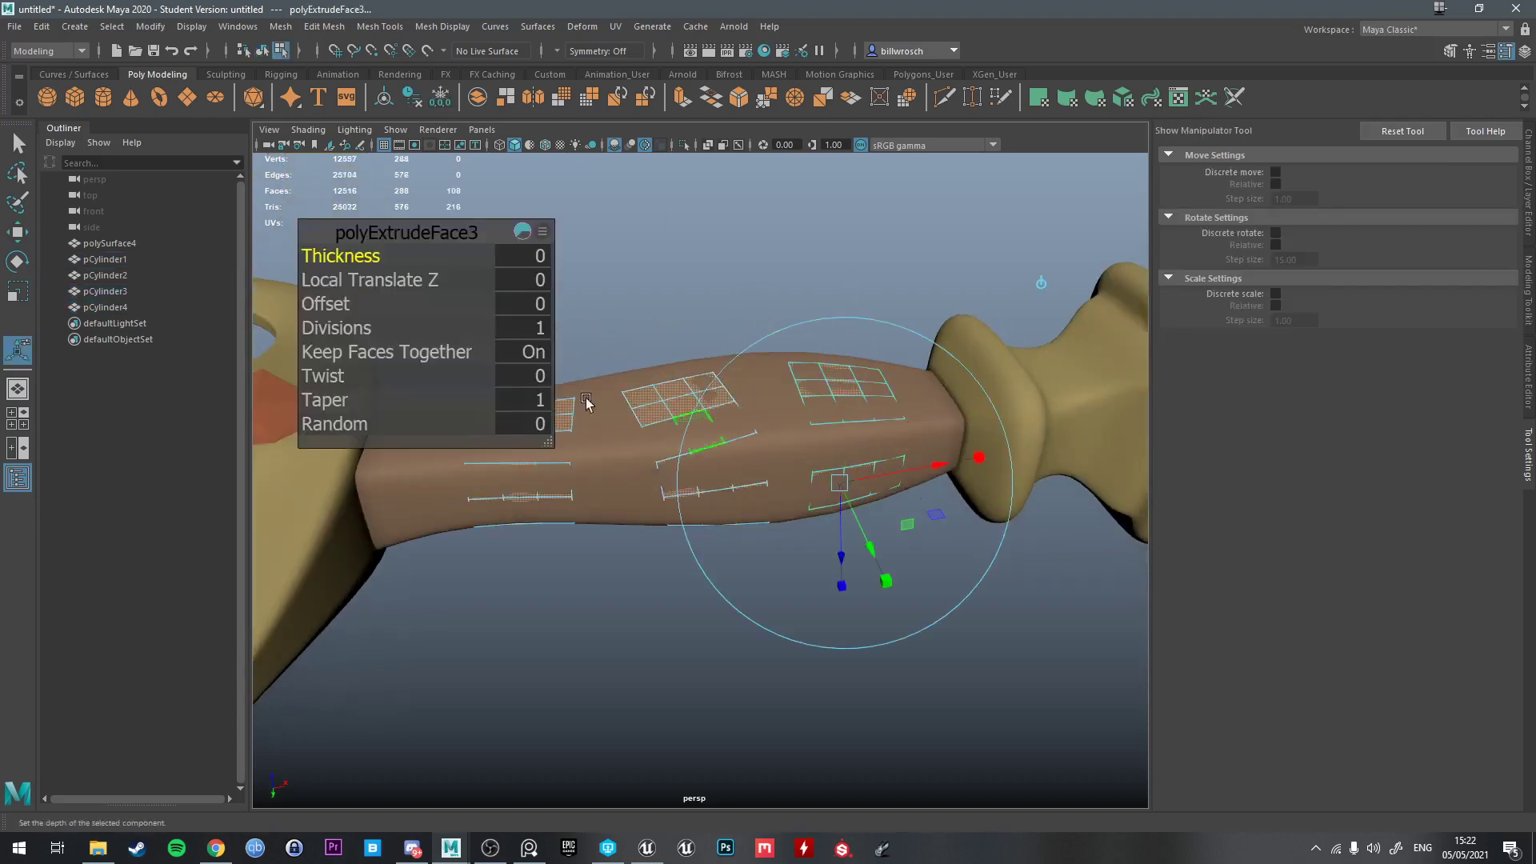
Try offsetting the extruded bands outward with a Local Translate Z of 1.9
{"action": "left_click_drag", "start_coordinate": [355, 263], "coordinate": [391, 277]}
{"action": "key", "text": "ctrl+z"}
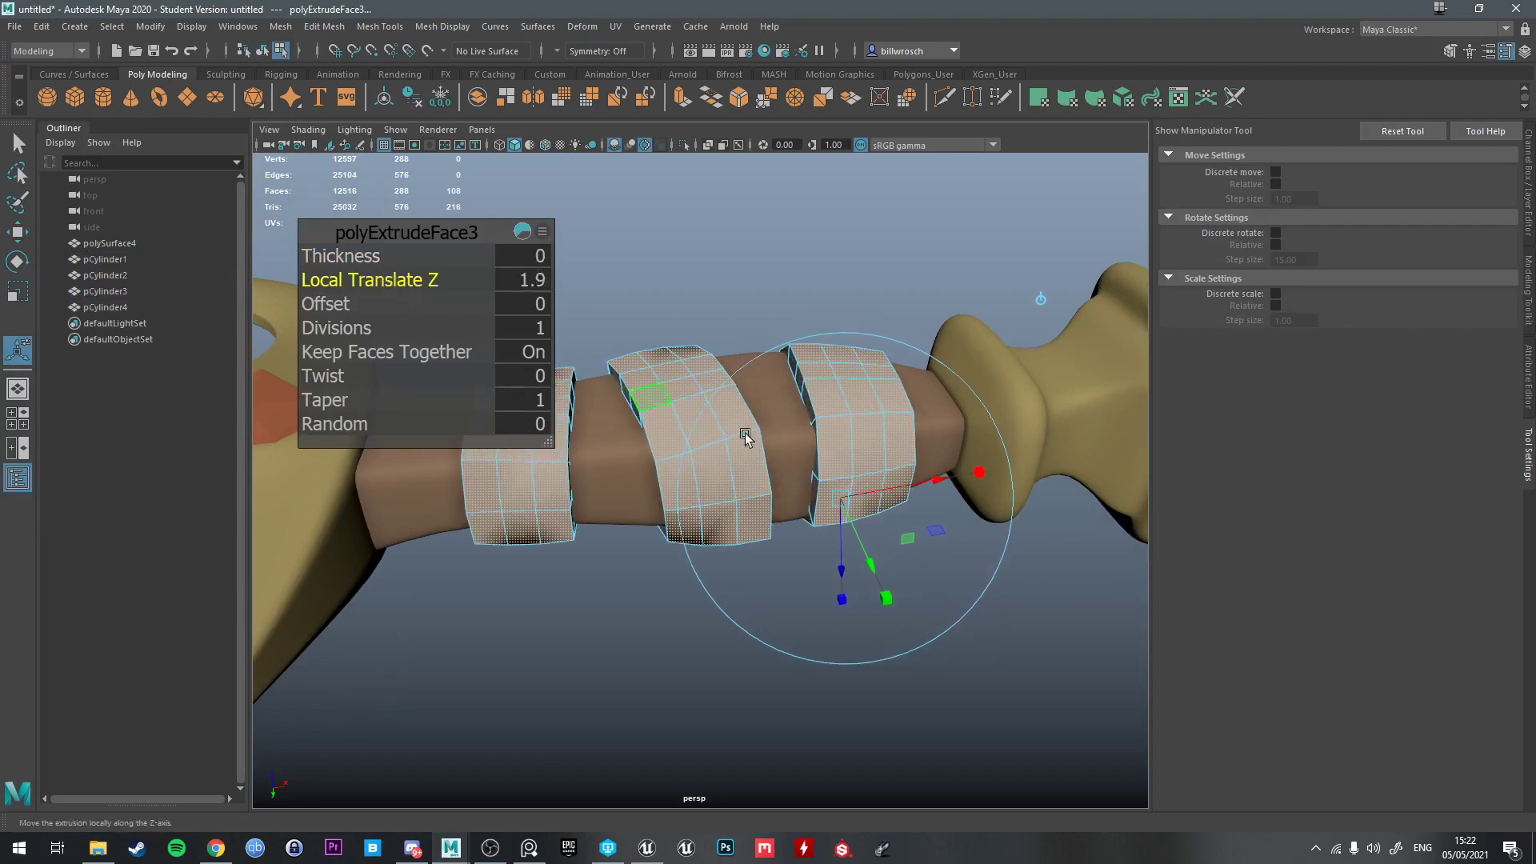
{"action": "left_click_drag", "start_coordinate": [747, 435], "coordinate": [888, 439], "text": "alt"}
{"action": "key", "text": "ctrl+z"}
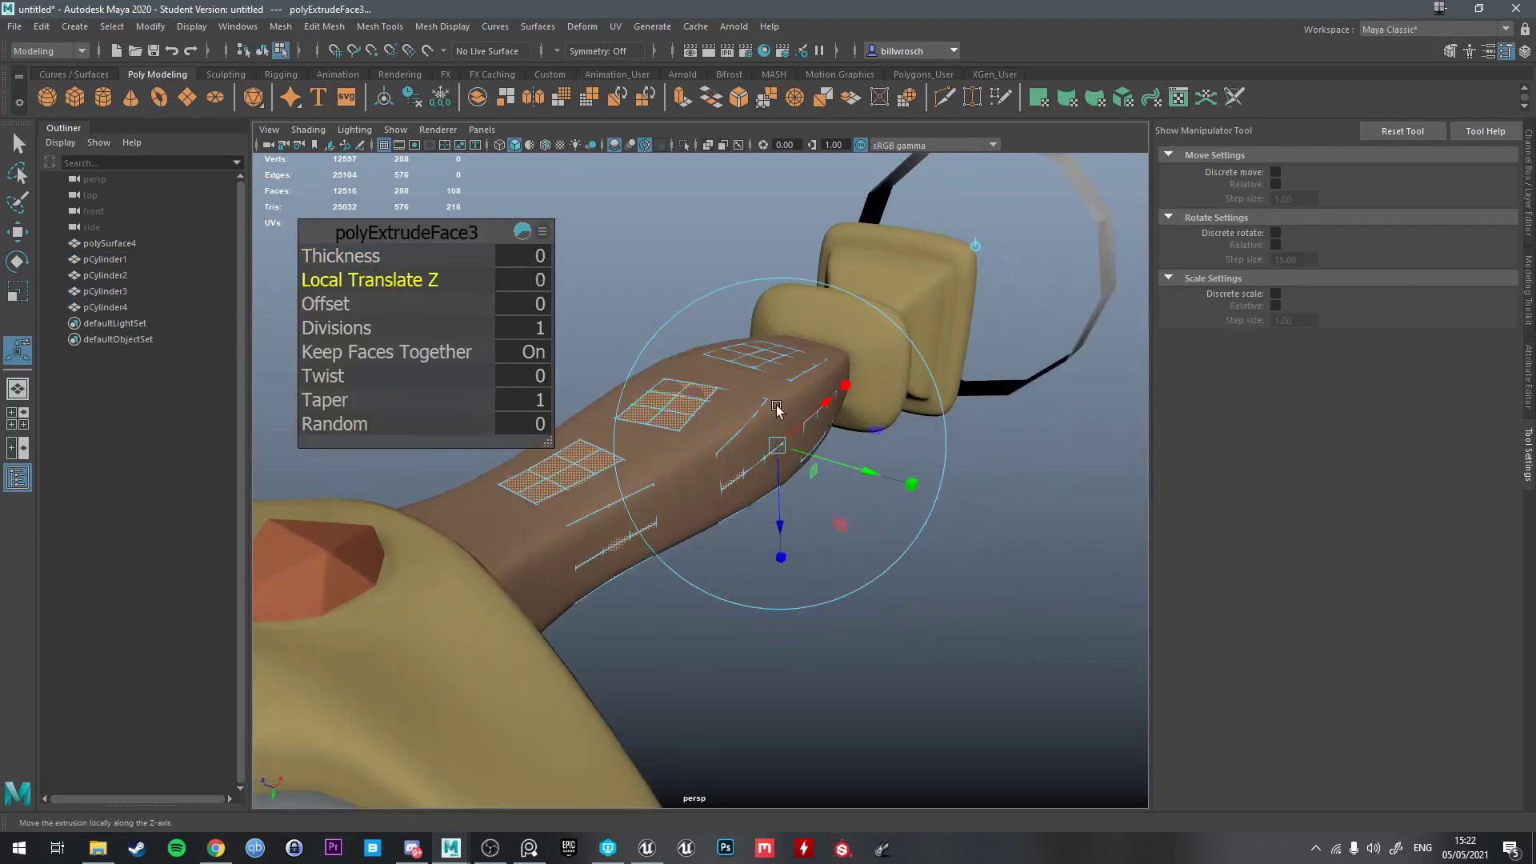
Thicken the three extruded bands by setting the extrusion's Local Translate Z to 1
{"action": "left_click_drag", "start_coordinate": [844, 417], "coordinate": [471, 305], "text": "alt"}
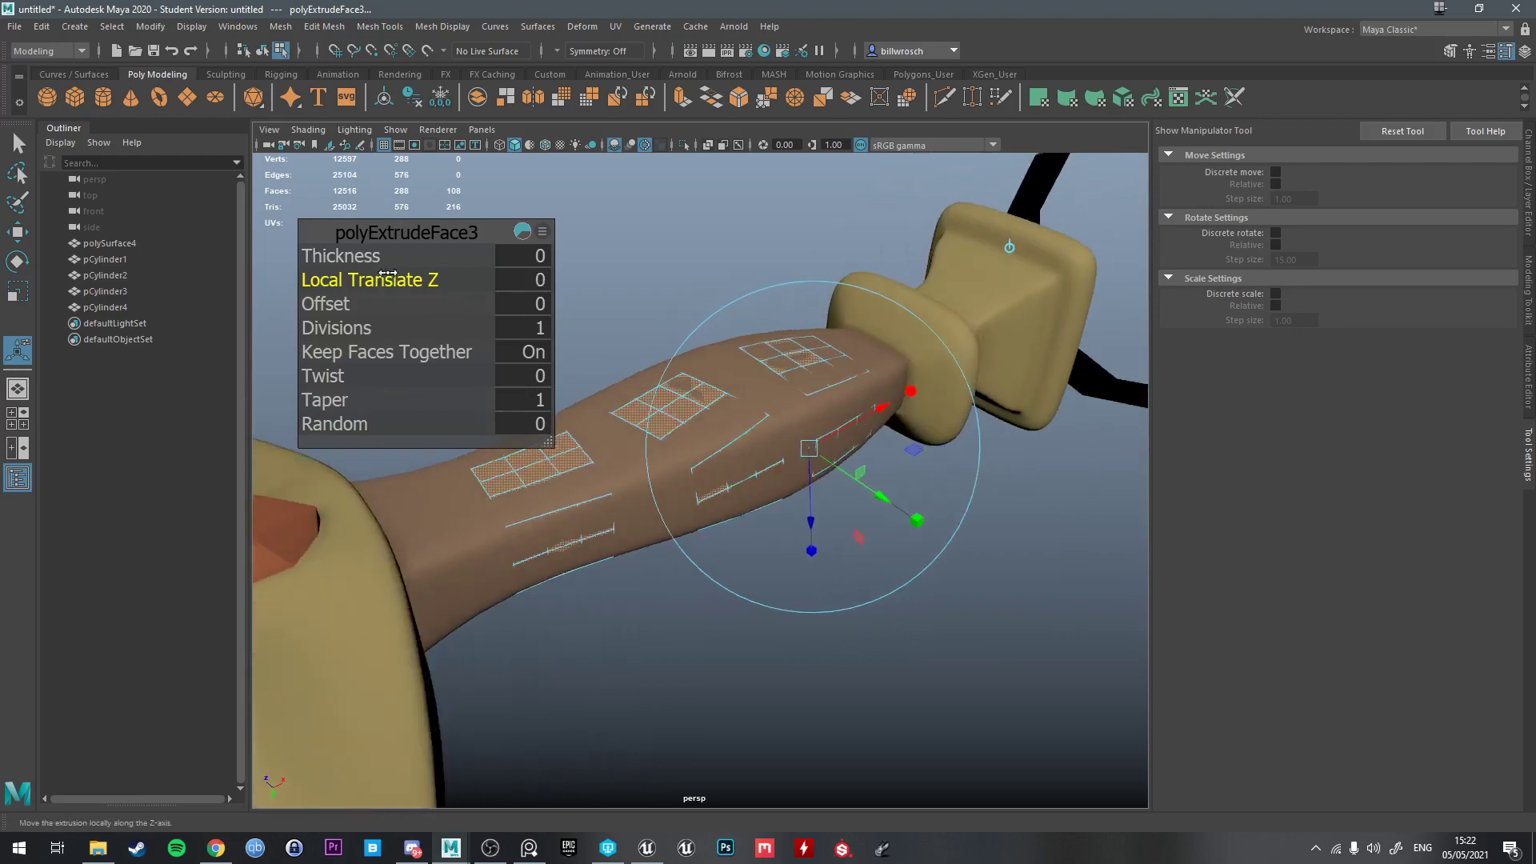
{"action": "left_click_drag", "start_coordinate": [342, 262], "coordinate": [393, 280]}
{"action": "key", "text": "ctrl+z"}
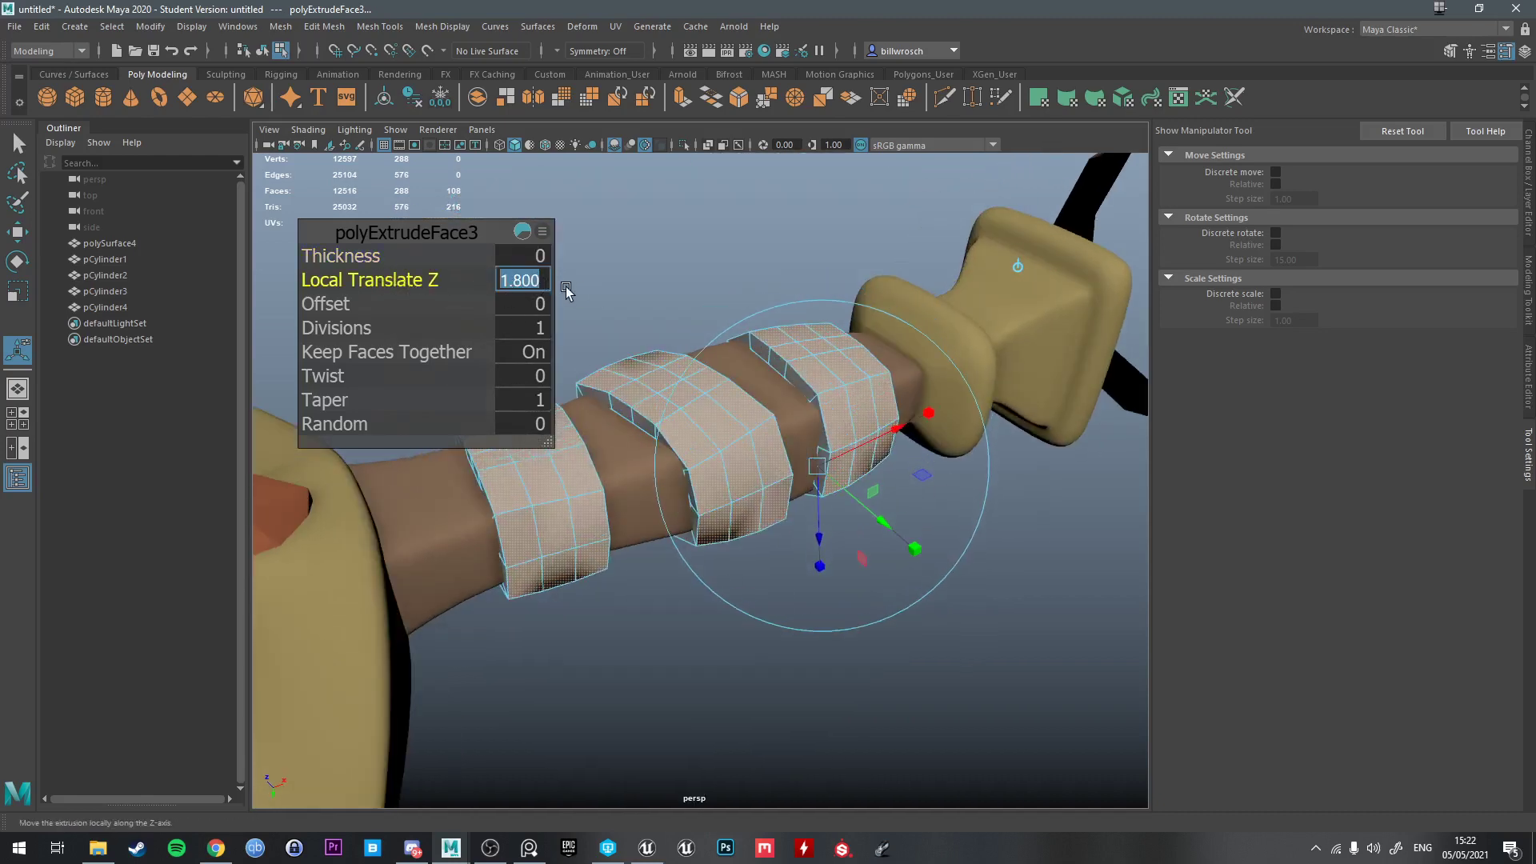
{"action": "type", "text": "1"}
{"action": "key", "text": "Return"}
Return to object mode and turn on the smooth mesh preview for the bands on the grip
{"action": "left_click_drag", "start_coordinate": [771, 357], "coordinate": [777, 393], "text": "alt"}
{"action": "key", "text": "q"}
{"action": "right_click_drag", "start_coordinate": [777, 392], "coordinate": [831, 349]}
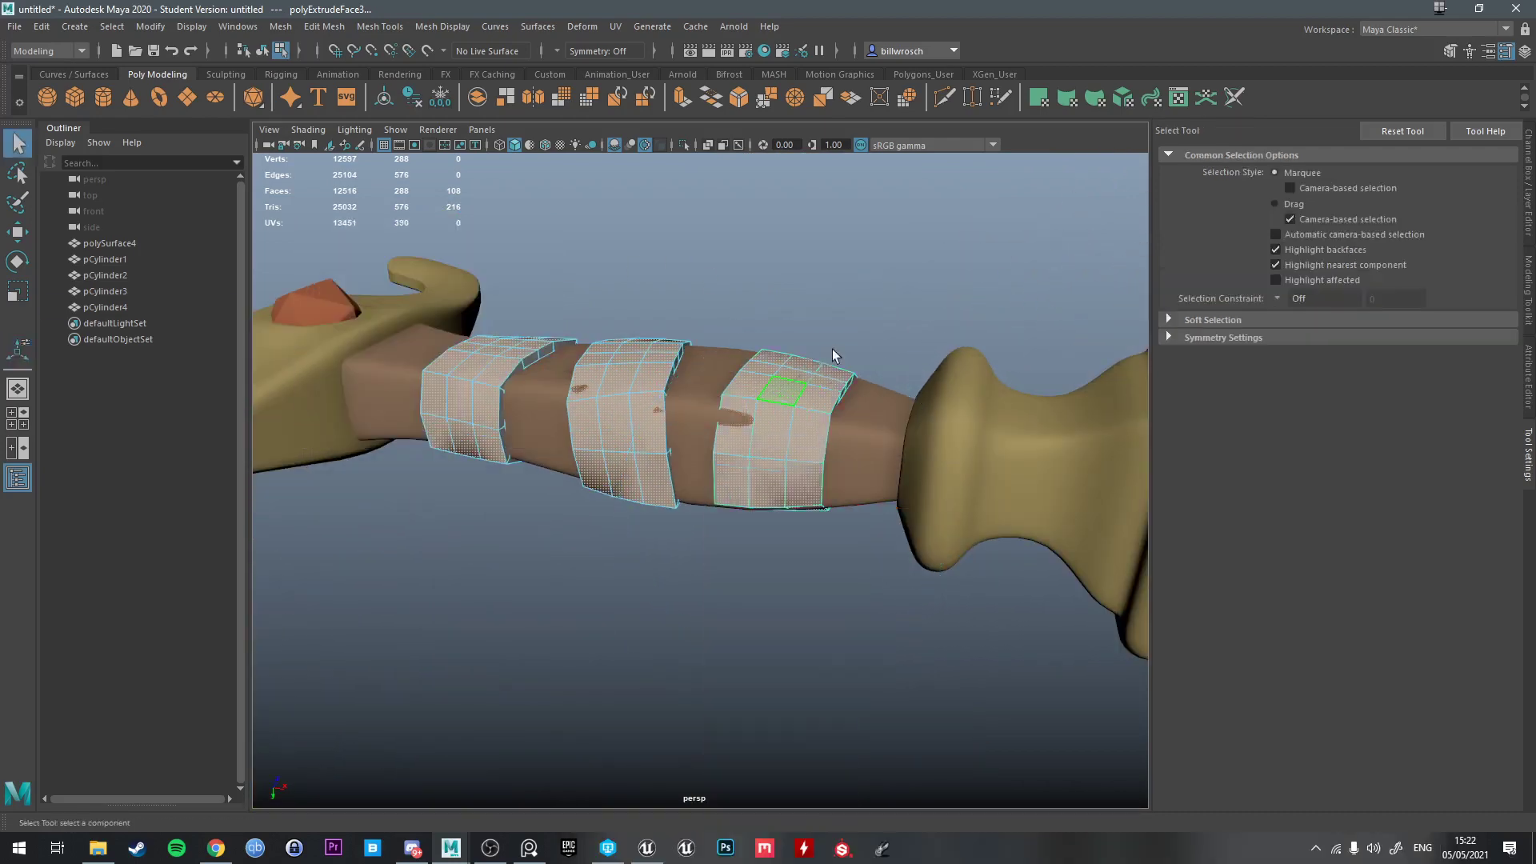
{"action": "left_click", "coordinate": [780, 399]}
{"action": "key", "text": "3"}
{"action": "left_click_drag", "start_coordinate": [779, 399], "coordinate": [712, 410], "text": "alt"}
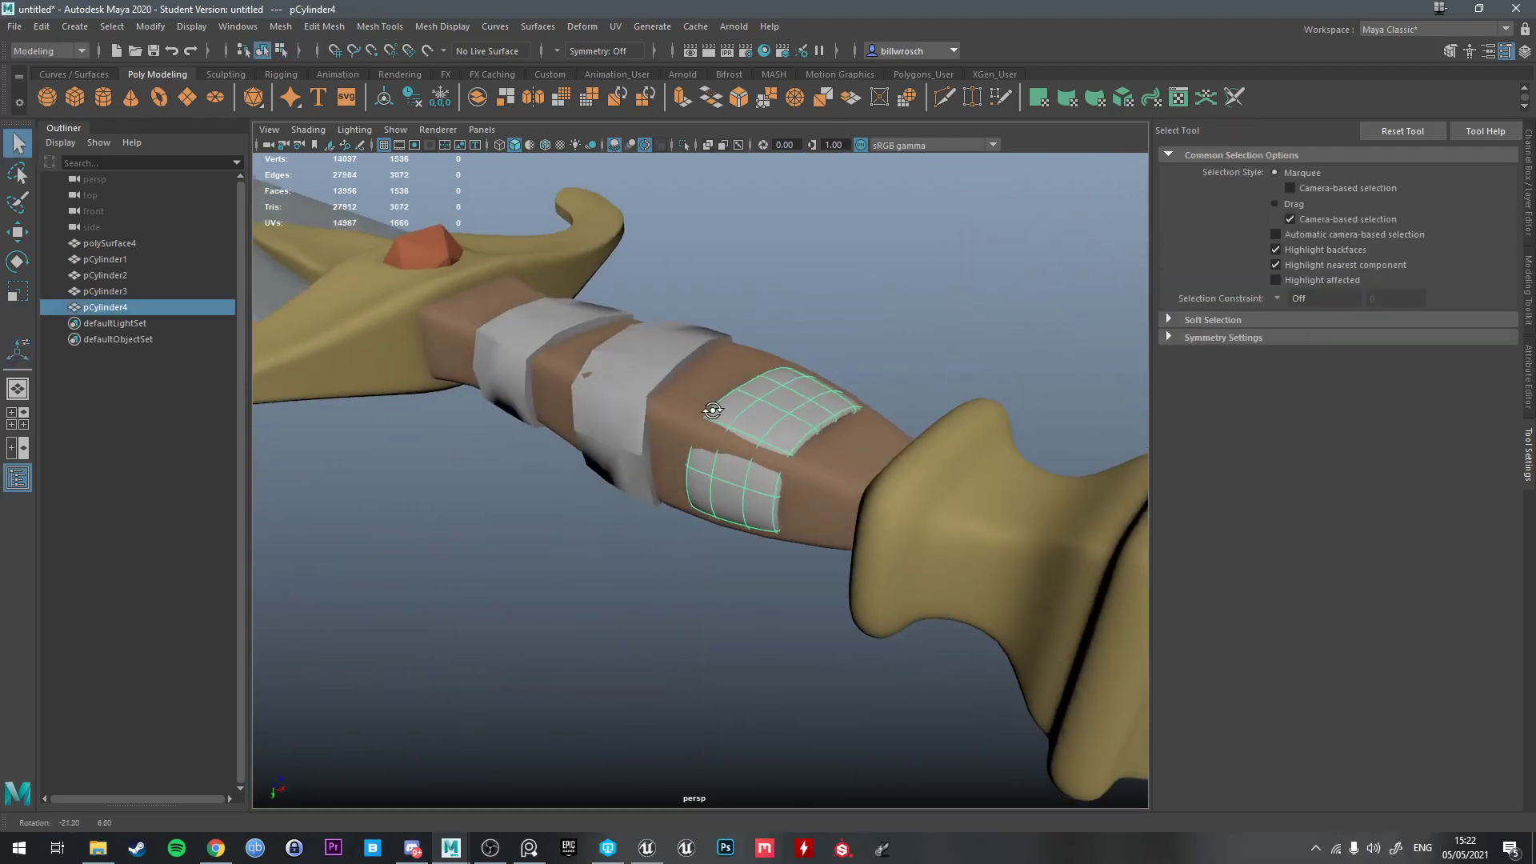
{"action": "left_click", "coordinate": [620, 361]}
{"action": "left_click_drag", "start_coordinate": [611, 375], "coordinate": [810, 480], "text": "alt"}
{"action": "key", "text": "3"}
Scale the middle band's pommel-side edge loop outward so it clears the grip's corners
{"action": "left_click", "coordinate": [847, 354]}
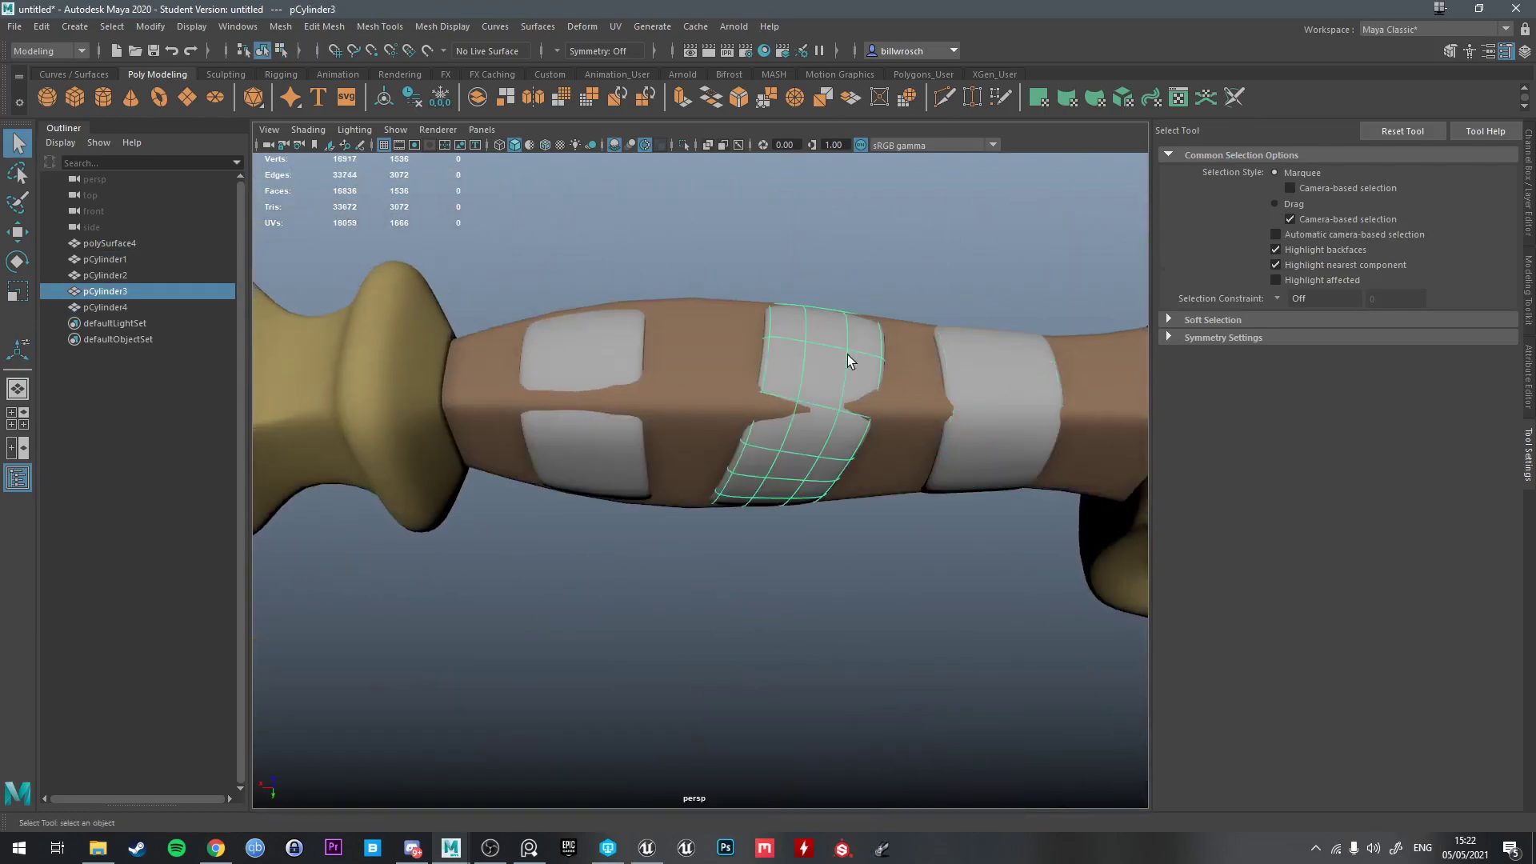
{"action": "left_click_drag", "start_coordinate": [847, 354], "coordinate": [816, 459], "text": "alt"}
{"action": "scroll", "coordinate": [824, 435], "scroll_direction": "up", "scroll_amount": 3}
{"action": "middle_click_drag", "start_coordinate": [832, 417], "coordinate": [804, 449], "text": "alt"}
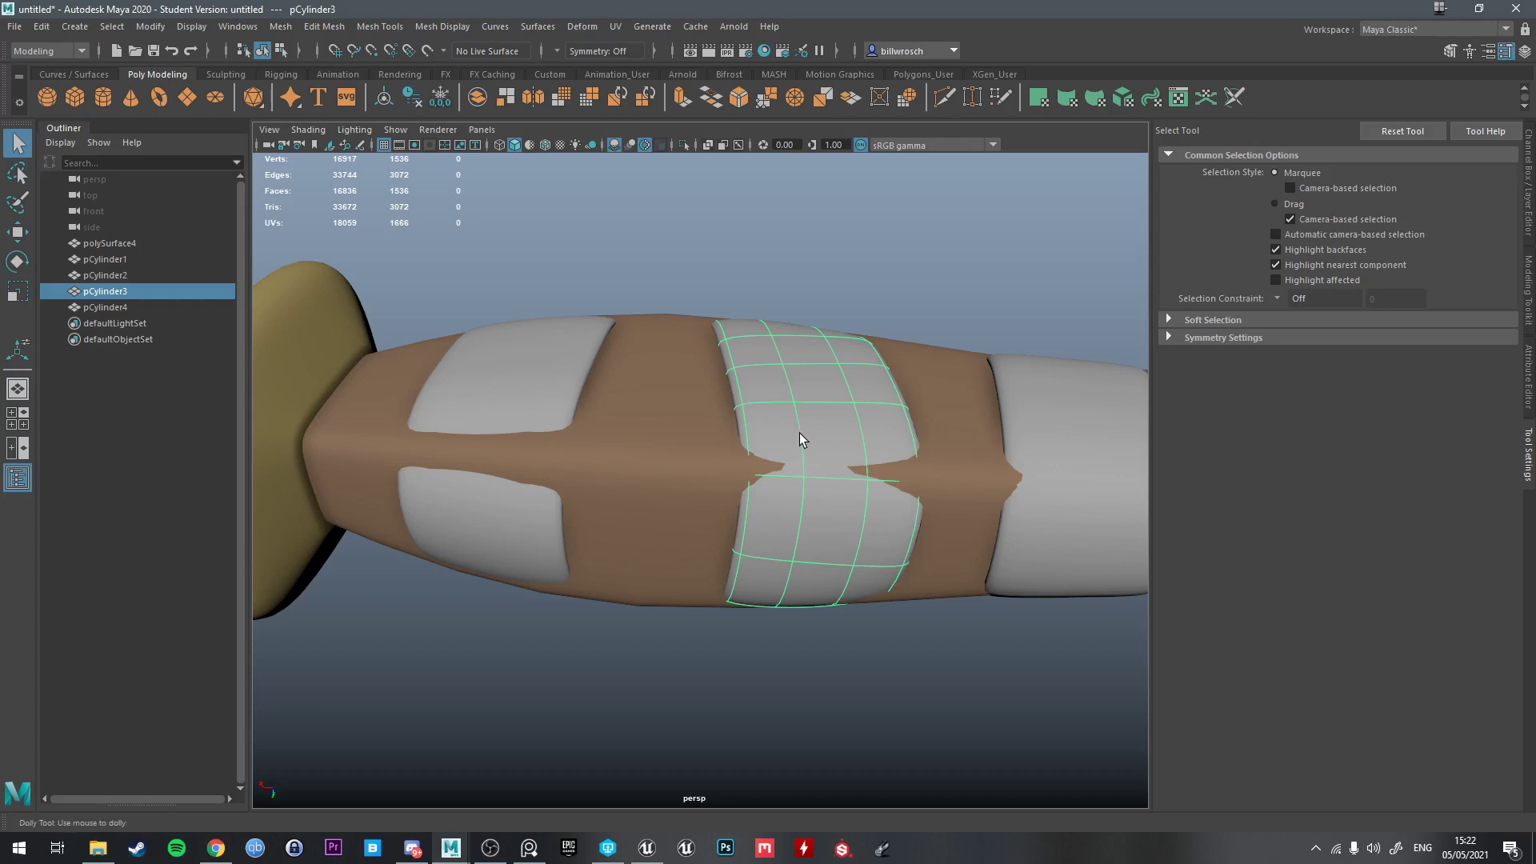
{"action": "scroll", "coordinate": [799, 434], "scroll_direction": "down", "scroll_amount": 3}
{"action": "right_click_drag", "start_coordinate": [781, 363], "coordinate": [781, 330]}
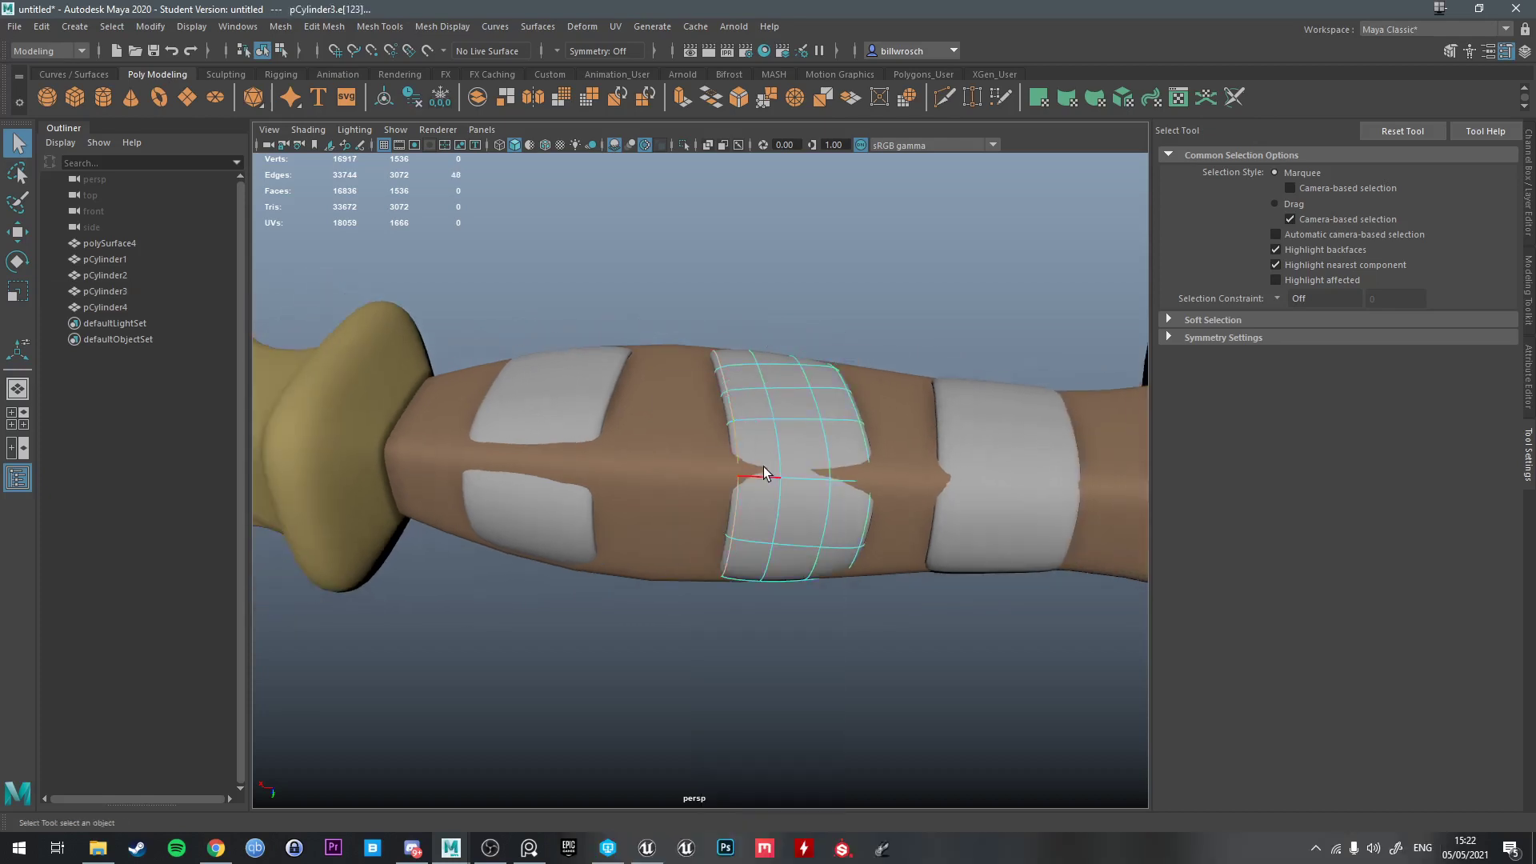
{"action": "key", "text": "e"}
{"action": "key", "text": "r"}
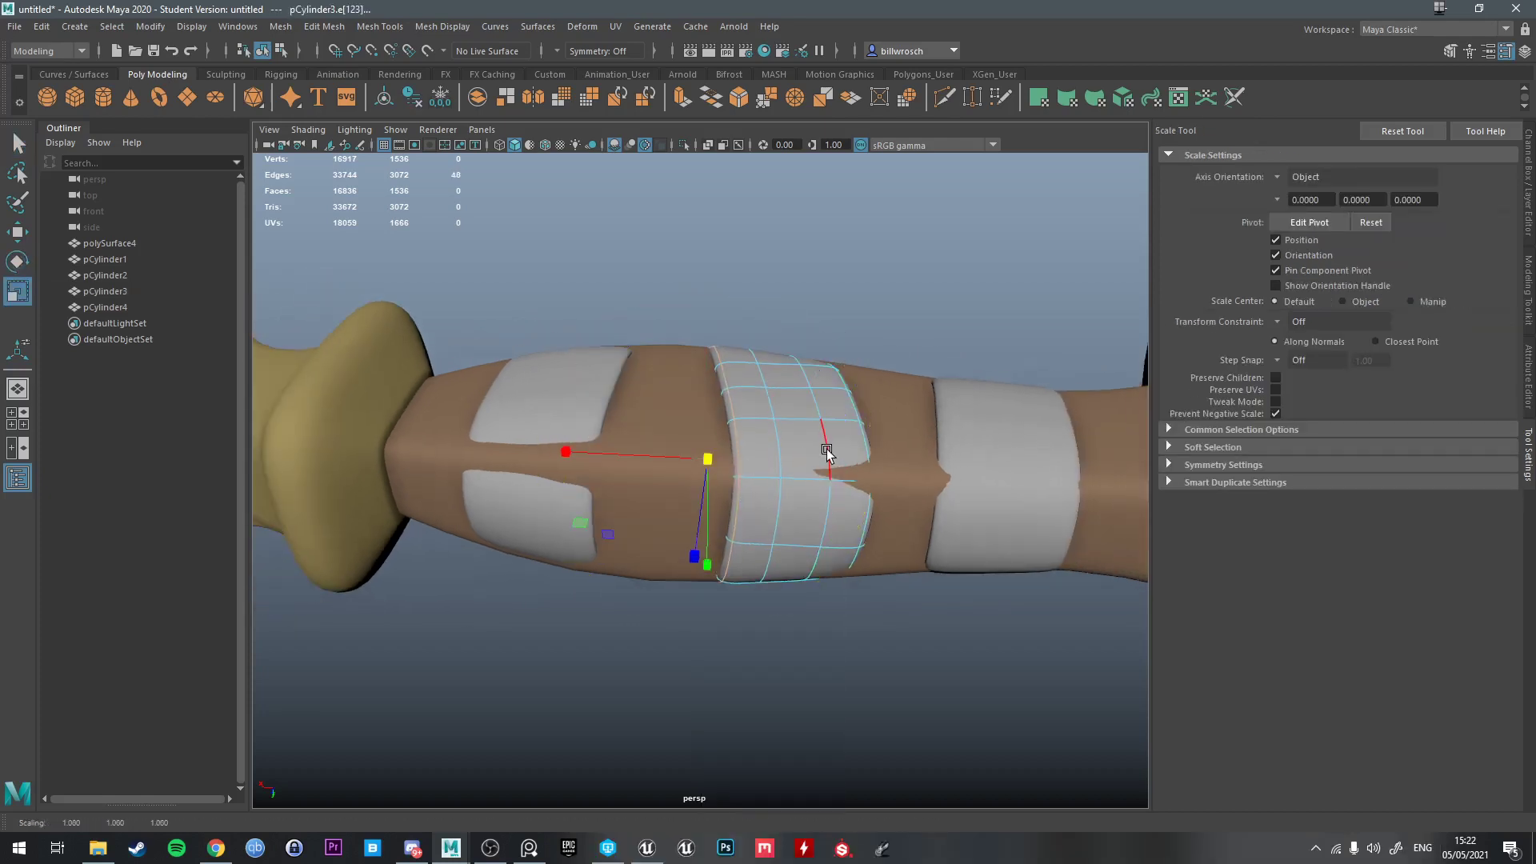
Scale the middle band's guard-side edge loop outward so that side also covers the grip's corners
{"action": "double_click", "coordinate": [857, 448]}
{"action": "key", "text": "e"}
{"action": "key", "text": "r"}
{"action": "left_click_drag", "start_coordinate": [841, 459], "coordinate": [855, 466]}
{"action": "key", "text": "q"}
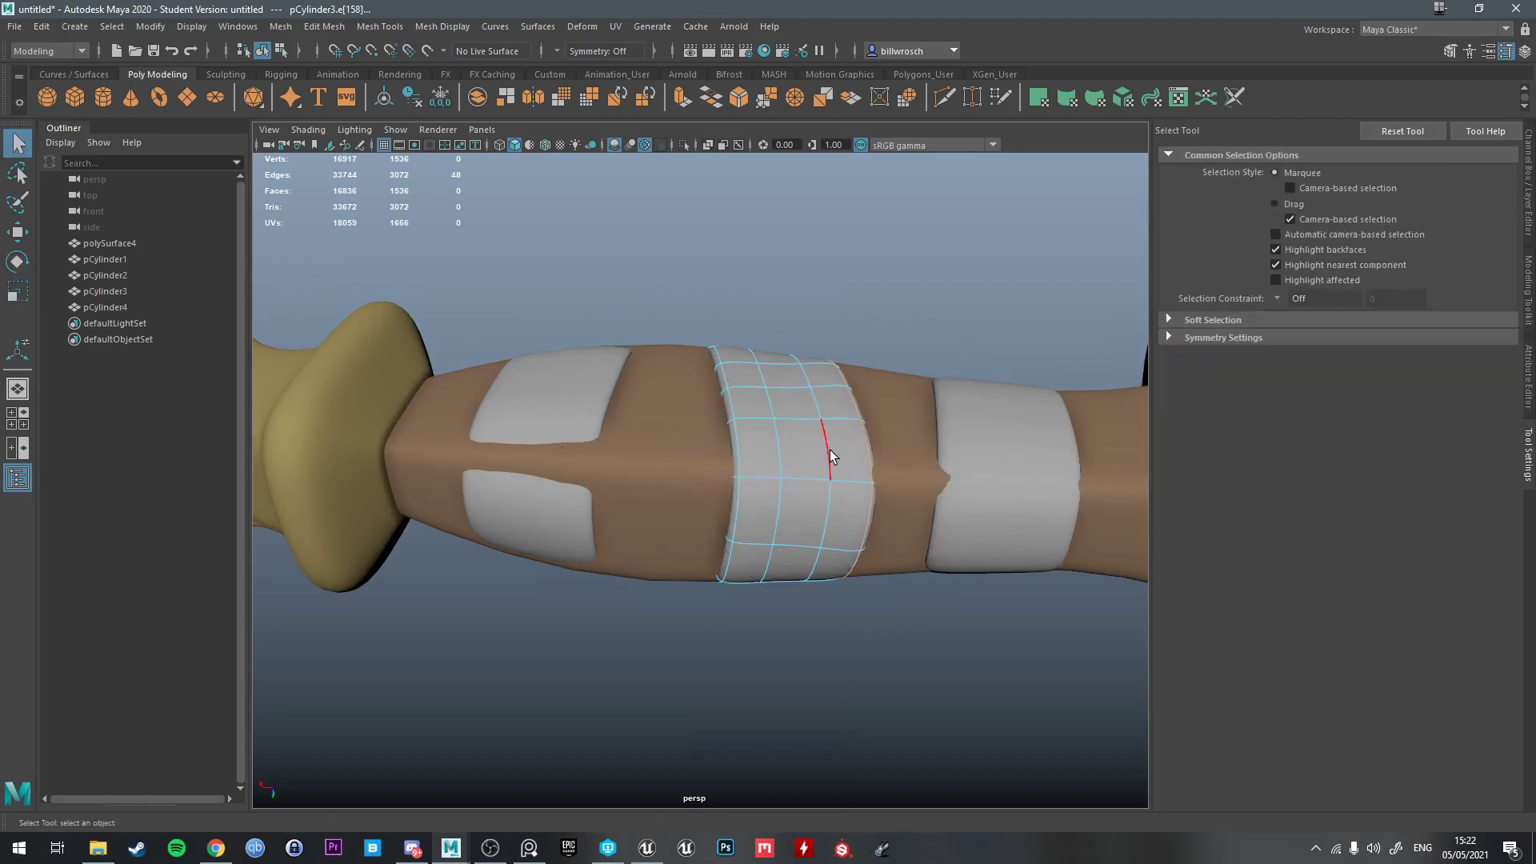
{"action": "key", "text": "e"}
{"action": "key", "text": "r"}
{"action": "key", "text": "q"}
Scale the edge loops of the band nearest the pommel outward so it clears the grip's corners, and return to object mode
{"action": "right_click", "coordinate": [562, 428]}
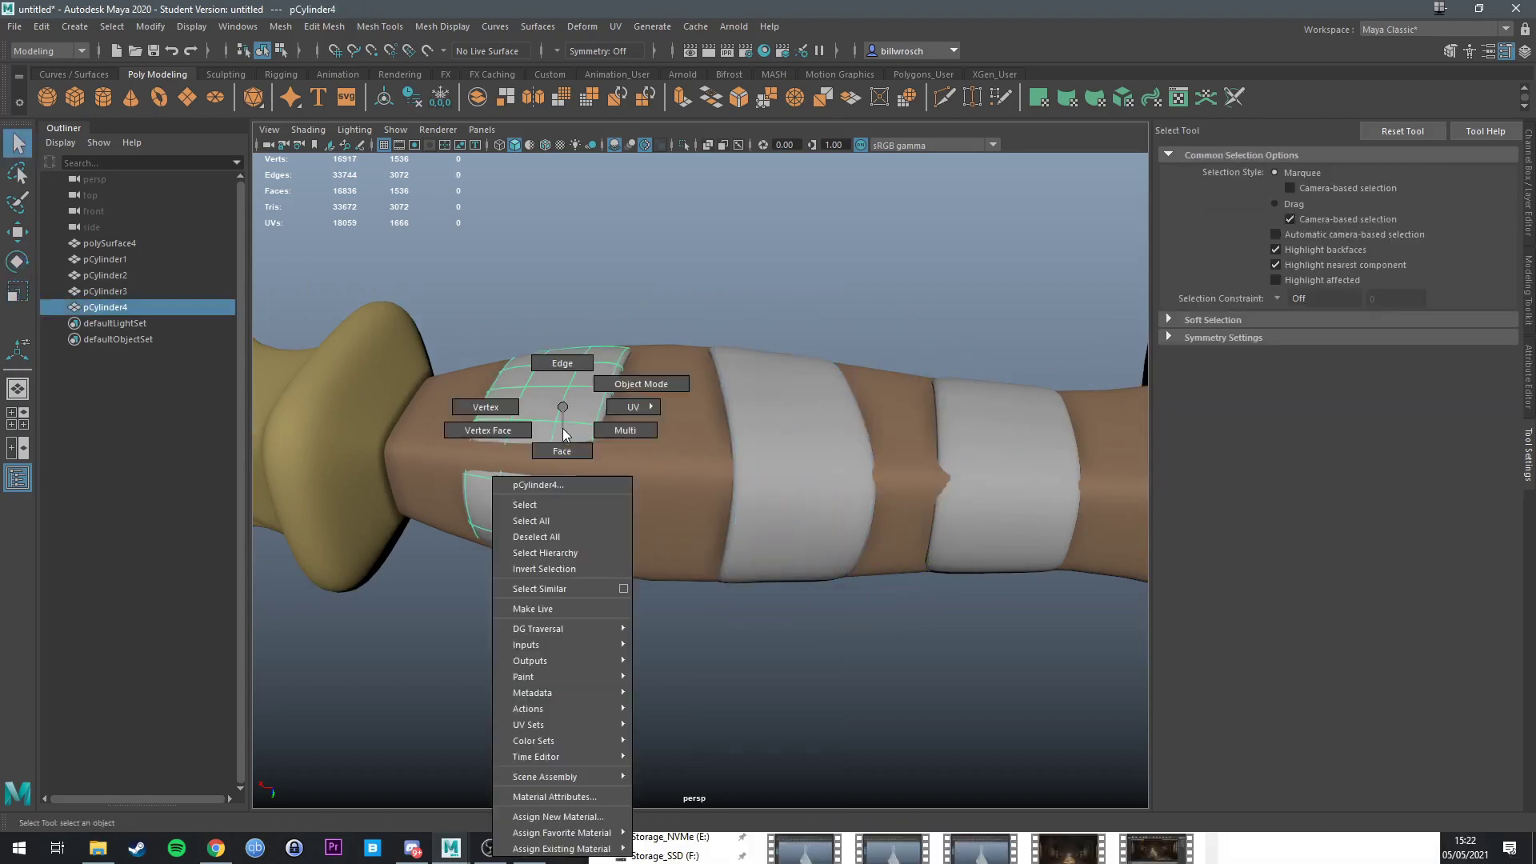
{"action": "right_click_drag", "start_coordinate": [564, 428], "coordinate": [485, 366]}
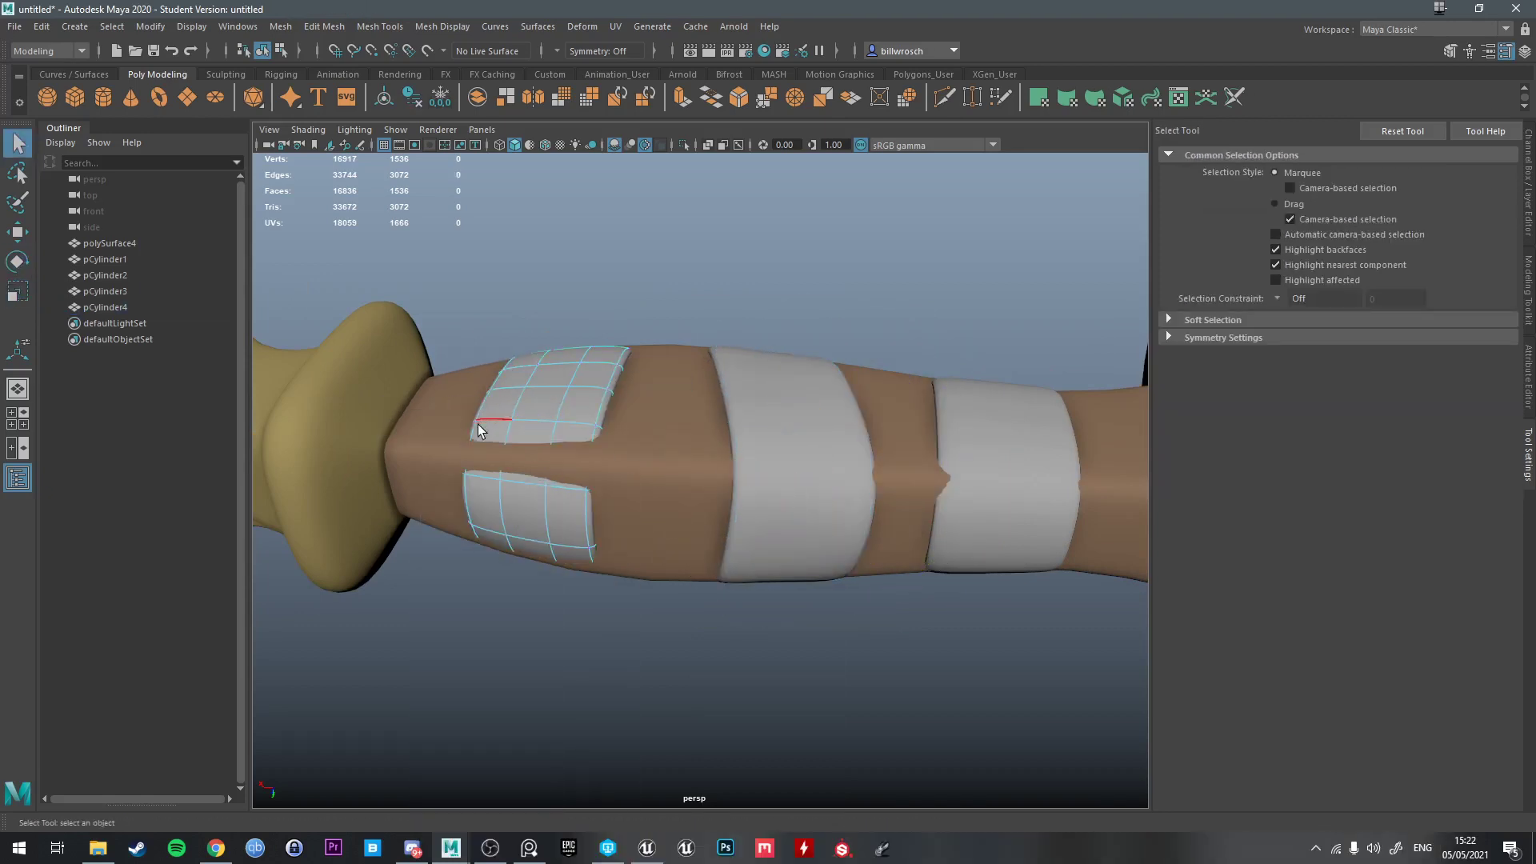
{"action": "double_click", "coordinate": [555, 431], "text": "shift"}
{"action": "key", "text": "e"}
{"action": "key", "text": "r"}
{"action": "left_click_drag", "start_coordinate": [551, 454], "coordinate": [559, 455]}
{"action": "left_click_drag", "start_coordinate": [560, 456], "coordinate": [588, 444], "text": "alt"}
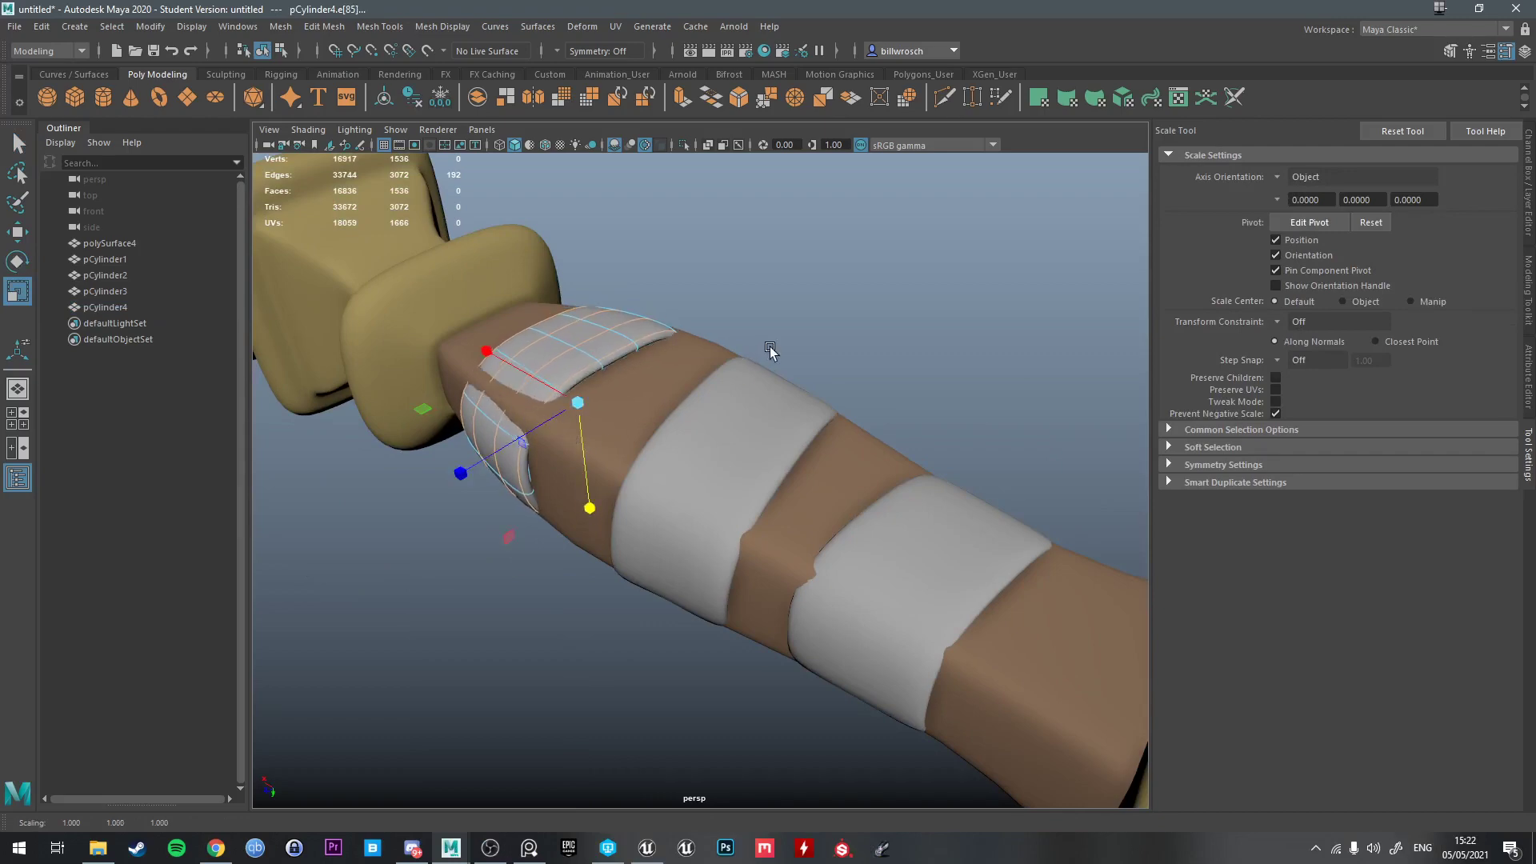
{"action": "left_click_drag", "start_coordinate": [775, 347], "coordinate": [804, 318], "text": "alt"}
{"action": "key", "text": "q"}
{"action": "right_click_drag", "start_coordinate": [804, 317], "coordinate": [851, 277]}
{"action": "left_click", "coordinate": [800, 319]}
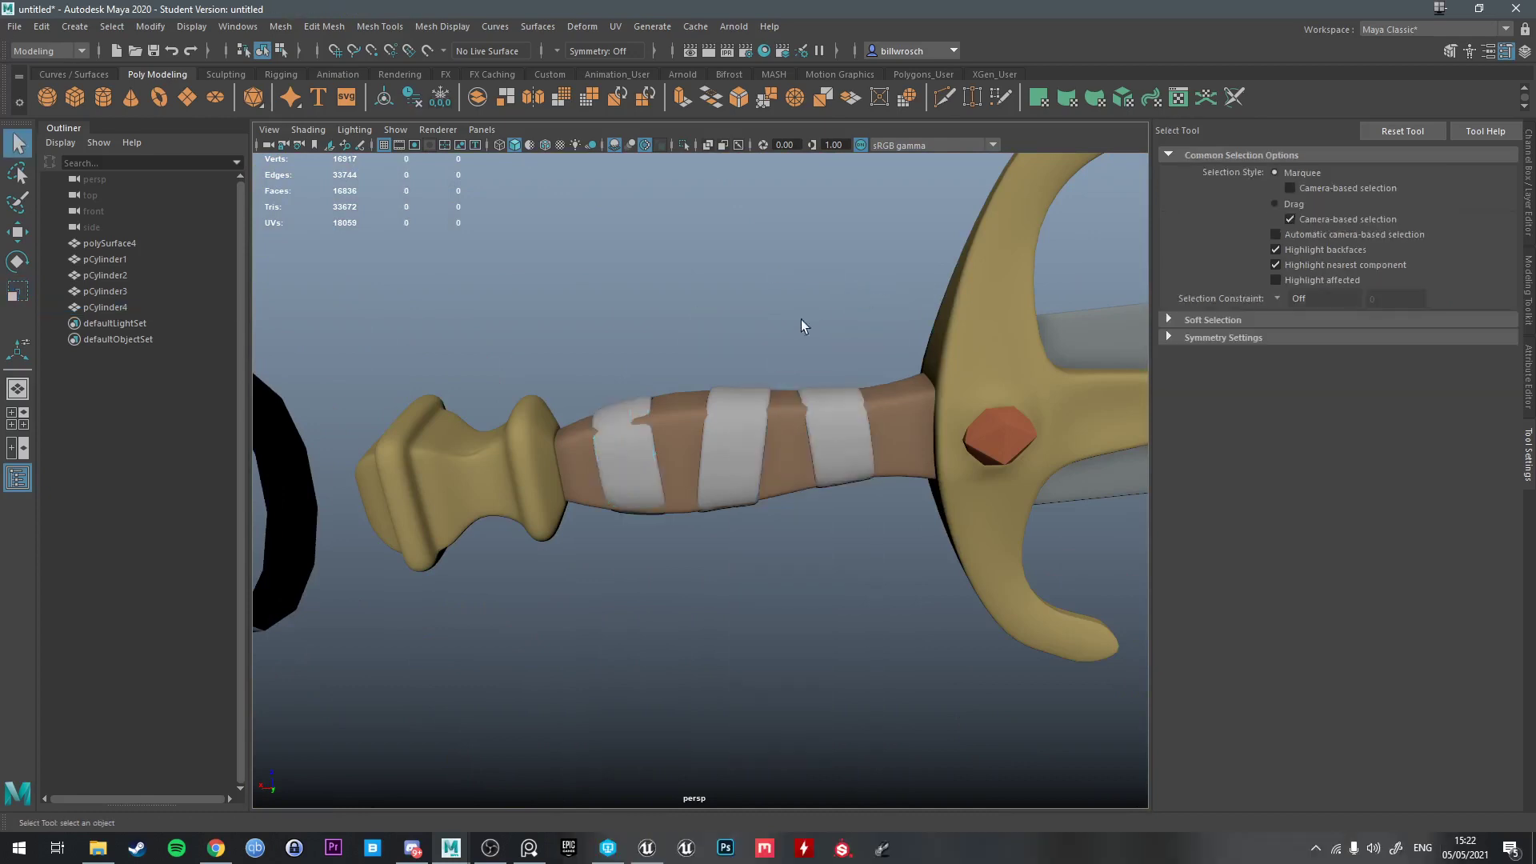
Apply mesh Smooth to the wrap band nearest the pommel
{"action": "scroll", "coordinate": [800, 320], "scroll_direction": "down", "scroll_amount": 4}
{"action": "left_click_drag", "start_coordinate": [800, 319], "coordinate": [845, 544], "text": "alt"}
{"action": "middle_click_drag", "start_coordinate": [845, 544], "coordinate": [845, 569], "text": "alt"}
{"action": "left_click_drag", "start_coordinate": [845, 569], "coordinate": [712, 524], "text": "alt"}
{"action": "left_click", "coordinate": [676, 492]}
{"action": "left_click", "coordinate": [576, 483], "text": "shift"}
{"action": "left_click_drag", "start_coordinate": [764, 400], "coordinate": [777, 505], "text": "alt"}
{"action": "left_click", "coordinate": [777, 506]}
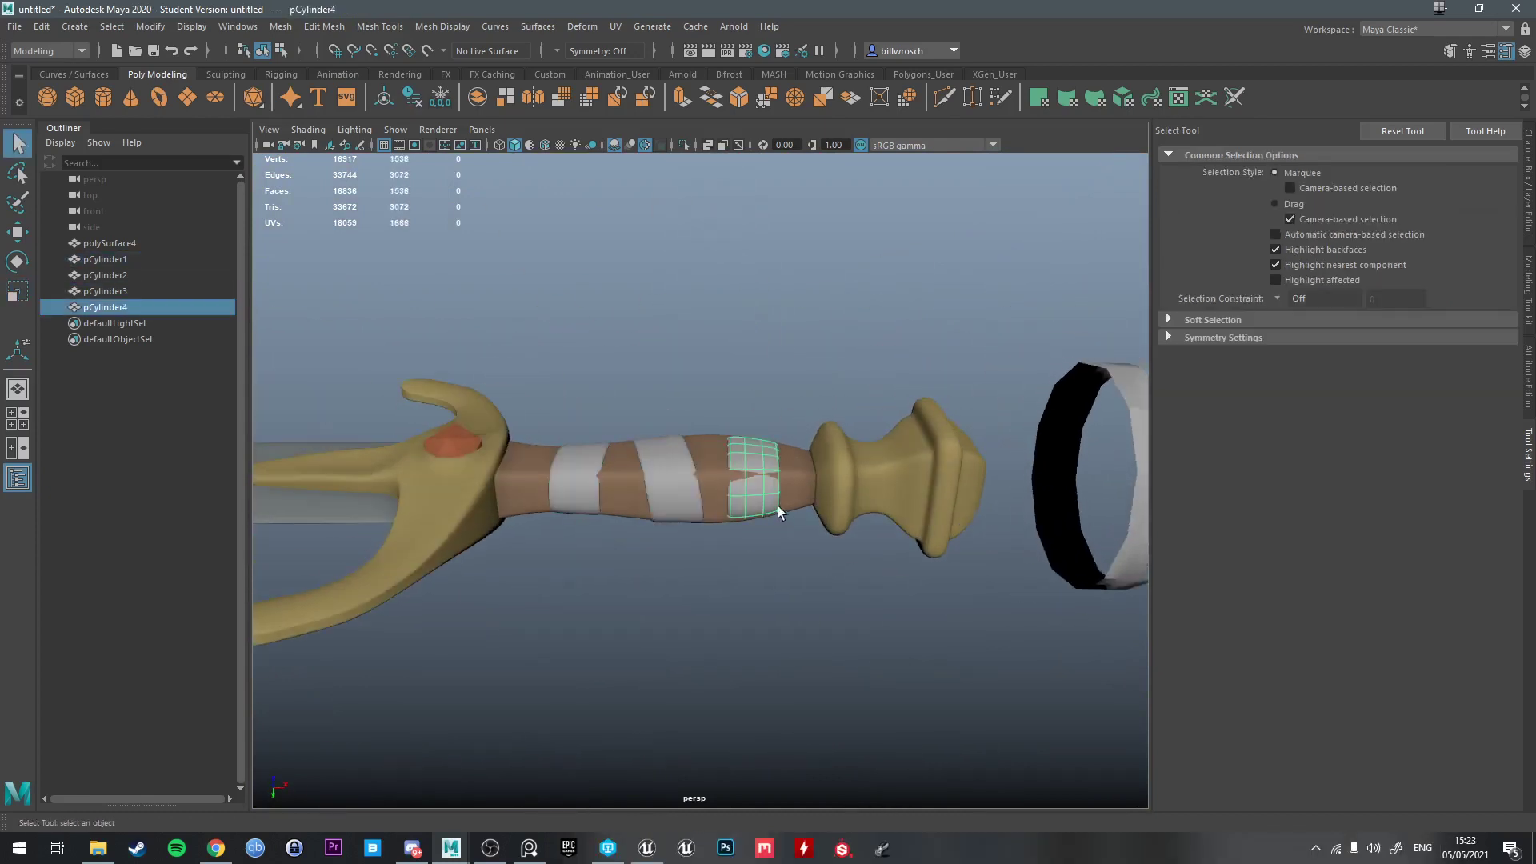
{"action": "left_click_drag", "start_coordinate": [696, 352], "coordinate": [686, 425], "text": "alt"}
{"action": "left_click", "coordinate": [150, 26]}
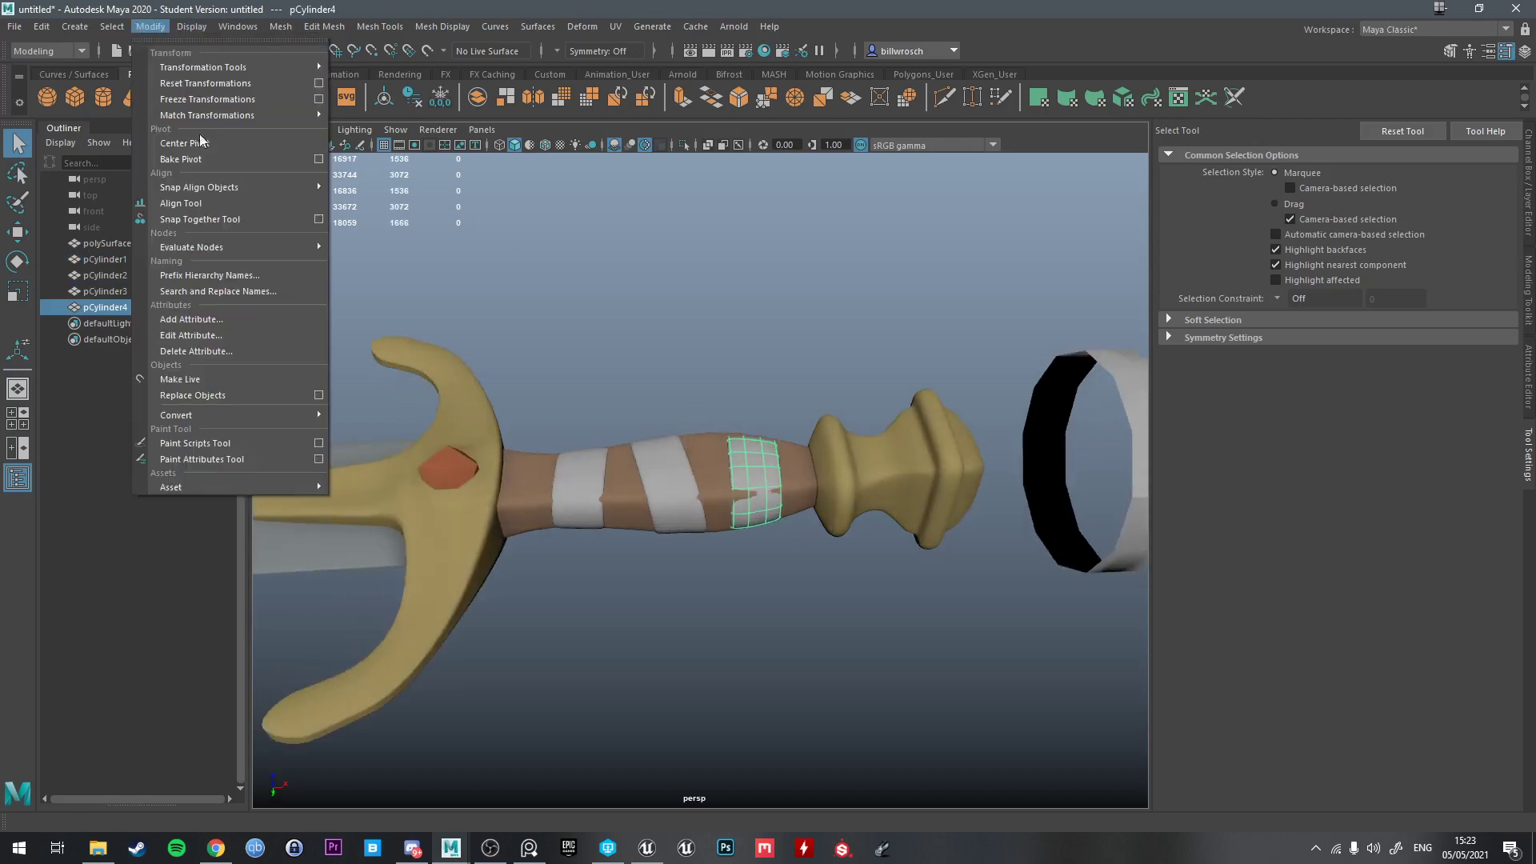
{"action": "left_click", "coordinate": [446, 464]}
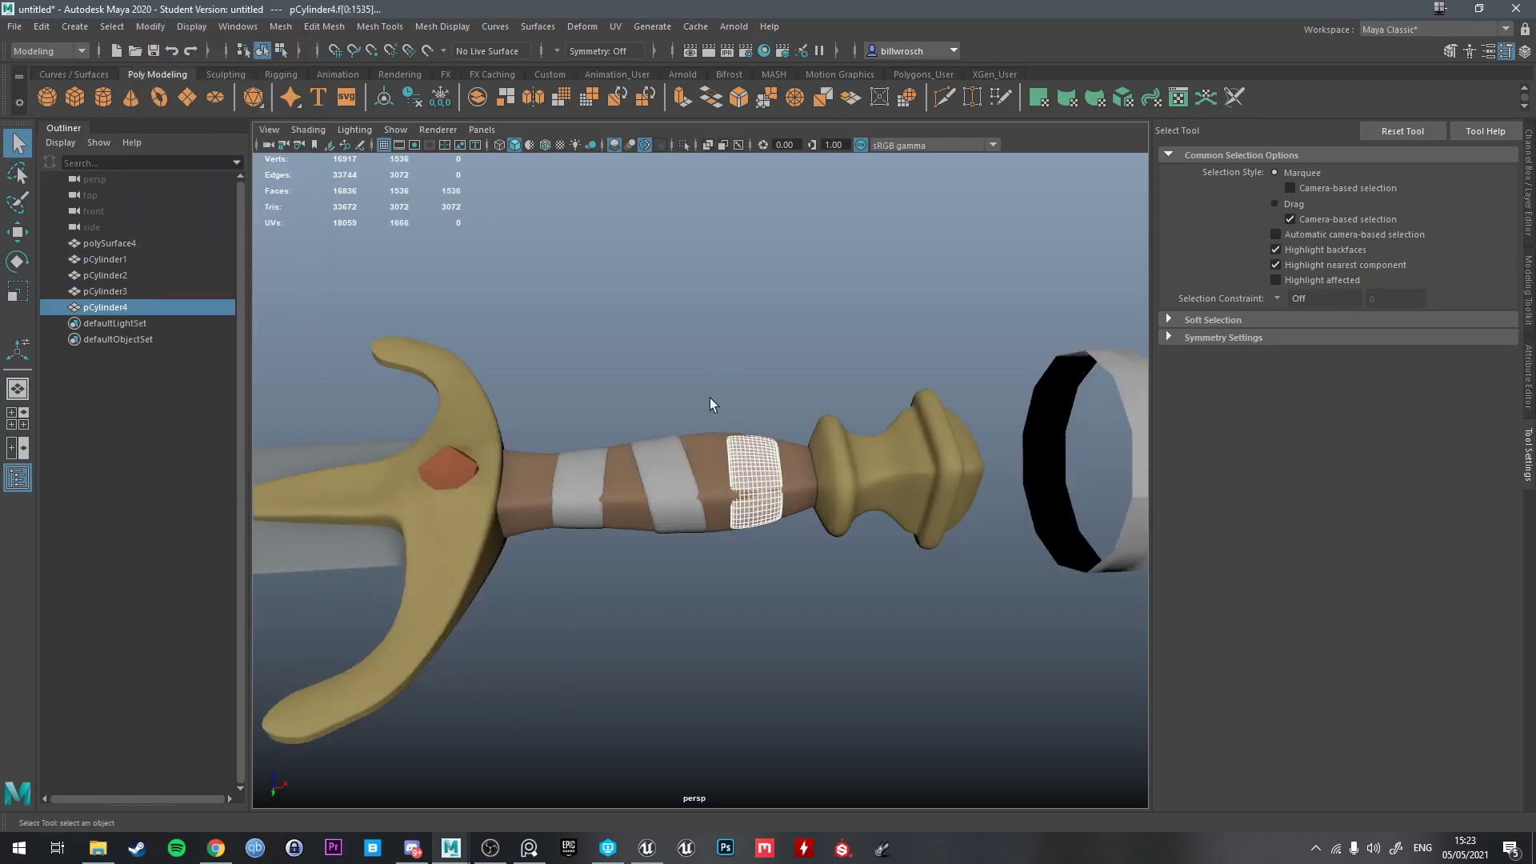
Repeat the mesh Smooth operation on the middle band and the guard-side band
{"action": "left_click", "coordinate": [673, 463]}
{"action": "key", "text": "h"}
{"action": "key", "text": "h"}
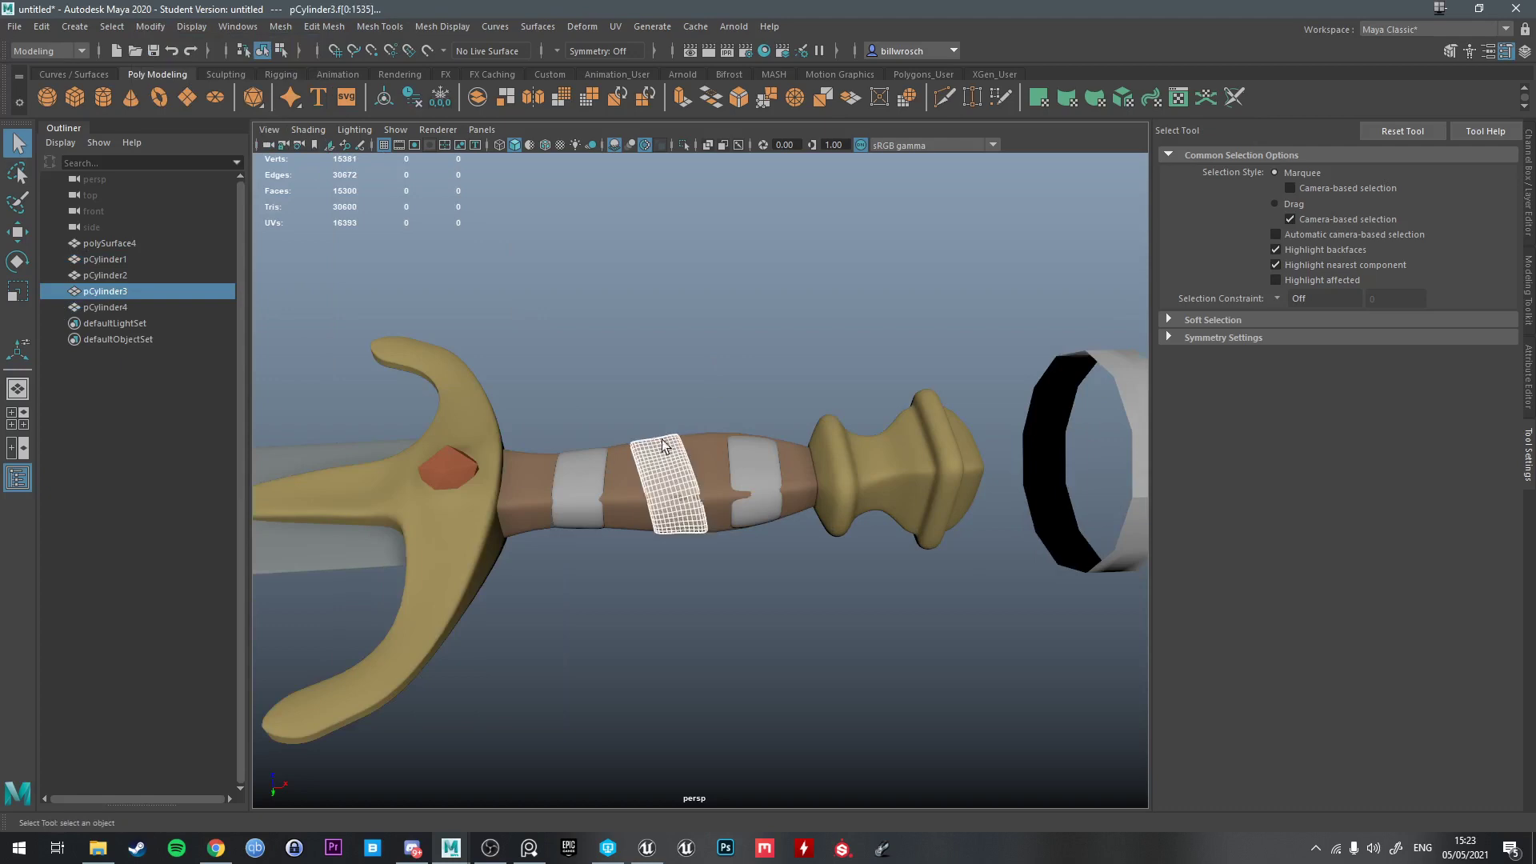
{"action": "left_click", "coordinate": [593, 468]}
{"action": "key", "text": "h"}
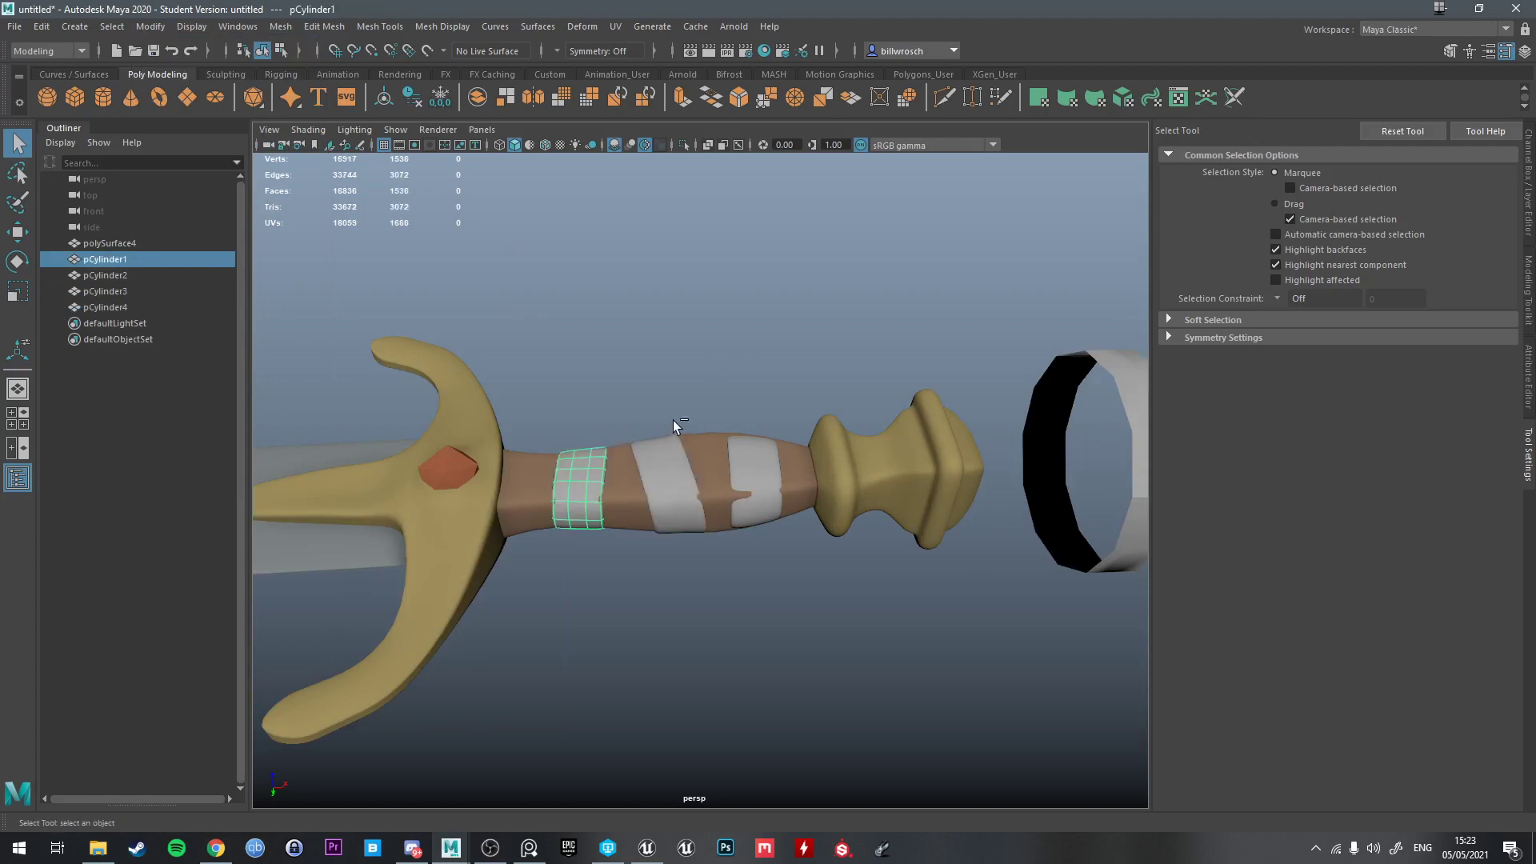
{"action": "double_click", "coordinate": [600, 457]}
{"action": "left_click", "coordinate": [679, 485]}
{"action": "left_click", "coordinate": [742, 479]}
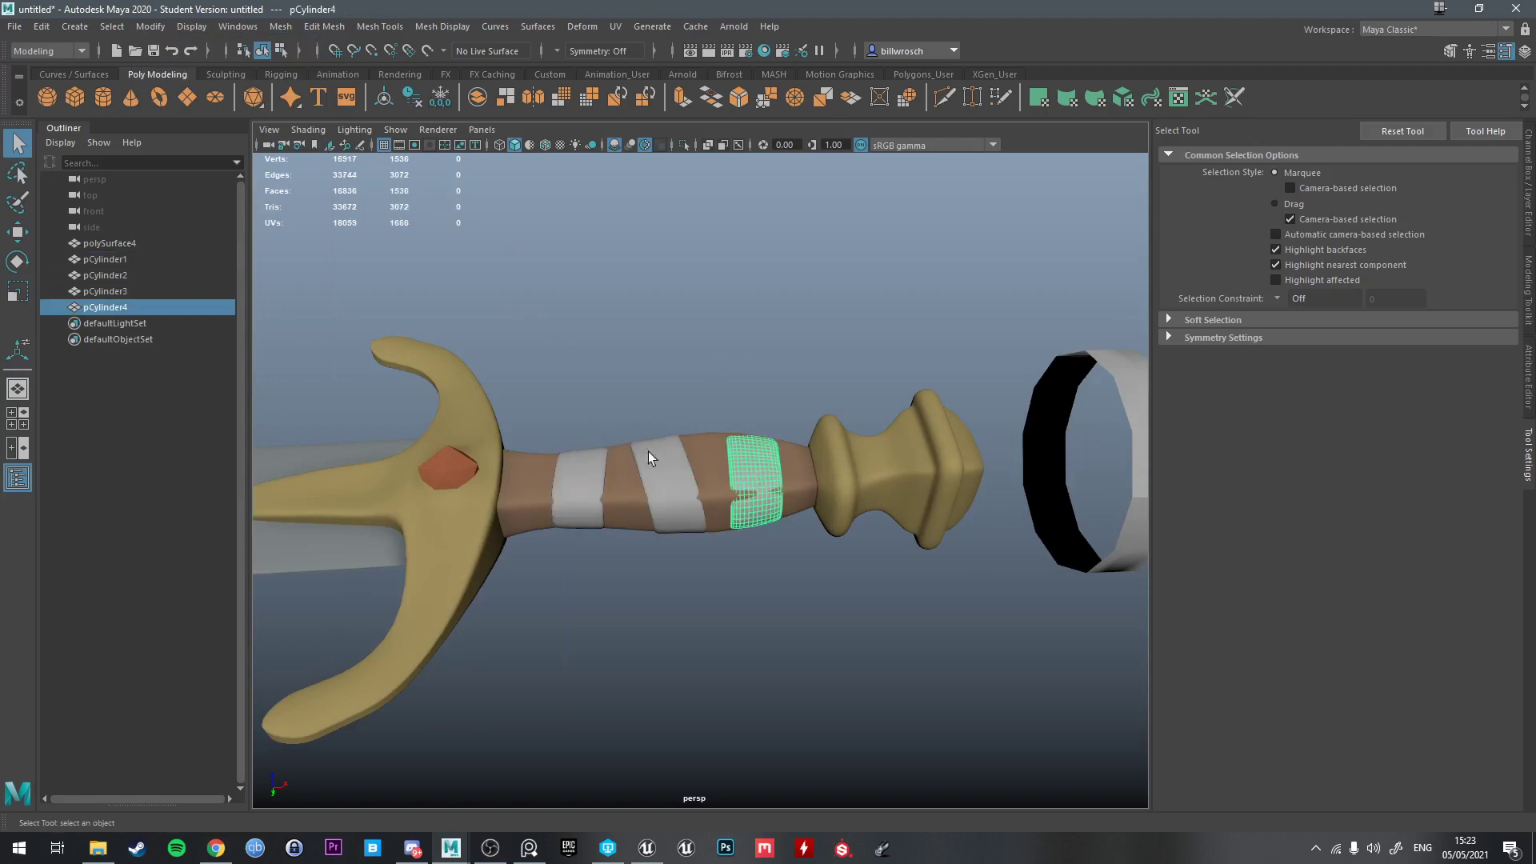
{"action": "left_click_drag", "start_coordinate": [758, 528], "coordinate": [758, 528]}
Set the Smooth Division Levels of the band nearest the pommel to 1
{"action": "left_click", "coordinate": [671, 472]}
{"action": "left_click", "coordinate": [584, 476], "text": "shift"}
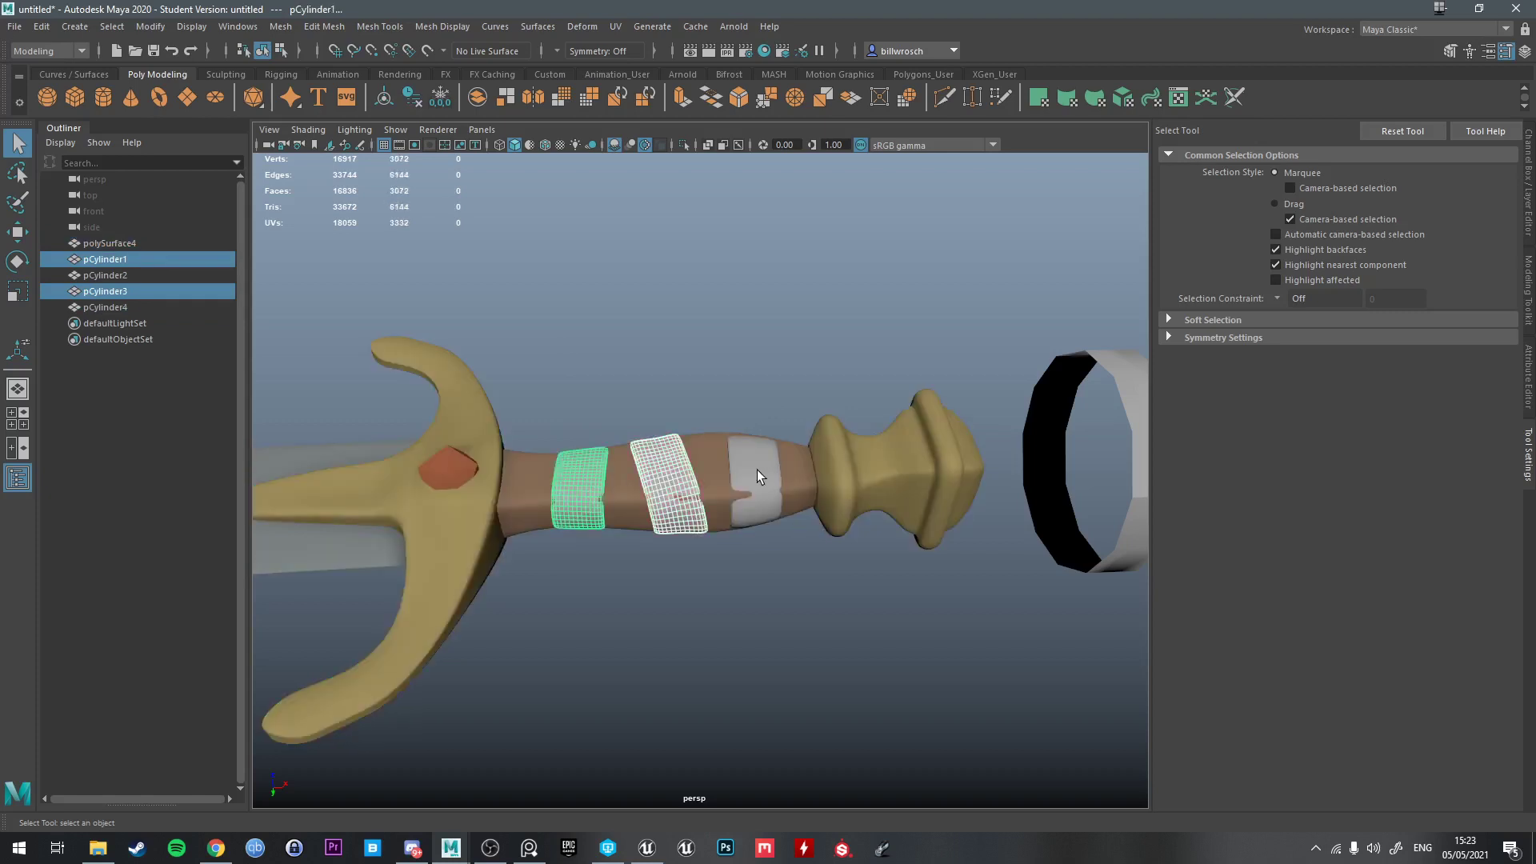
{"action": "left_click", "coordinate": [756, 468], "text": "shift"}
{"action": "left_click", "coordinate": [1528, 408]}
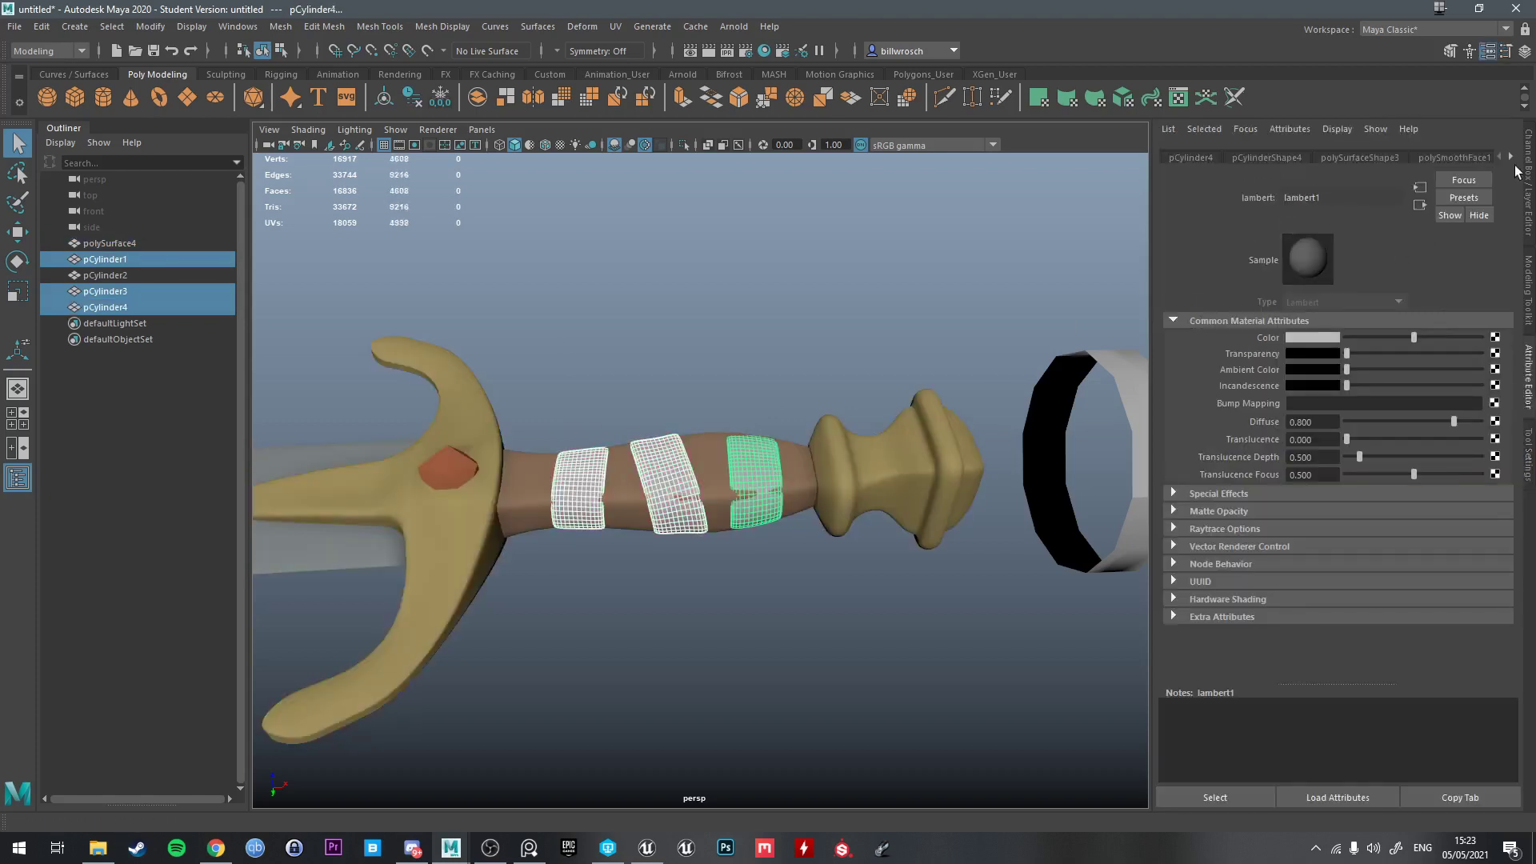
{"action": "left_click", "coordinate": [1453, 158]}
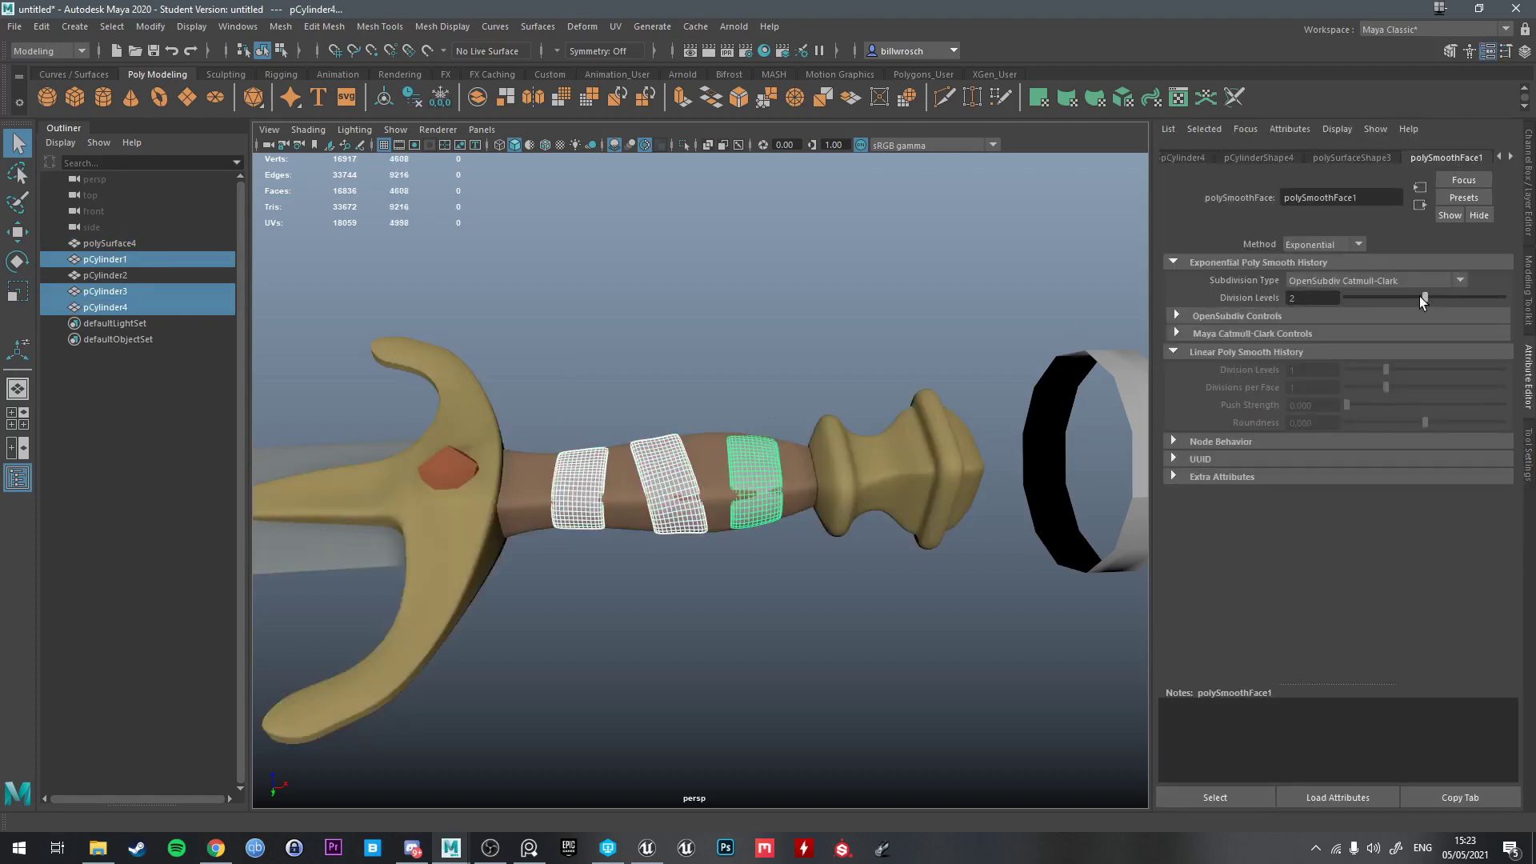
{"action": "left_click_drag", "start_coordinate": [1407, 296], "coordinate": [1396, 295]}
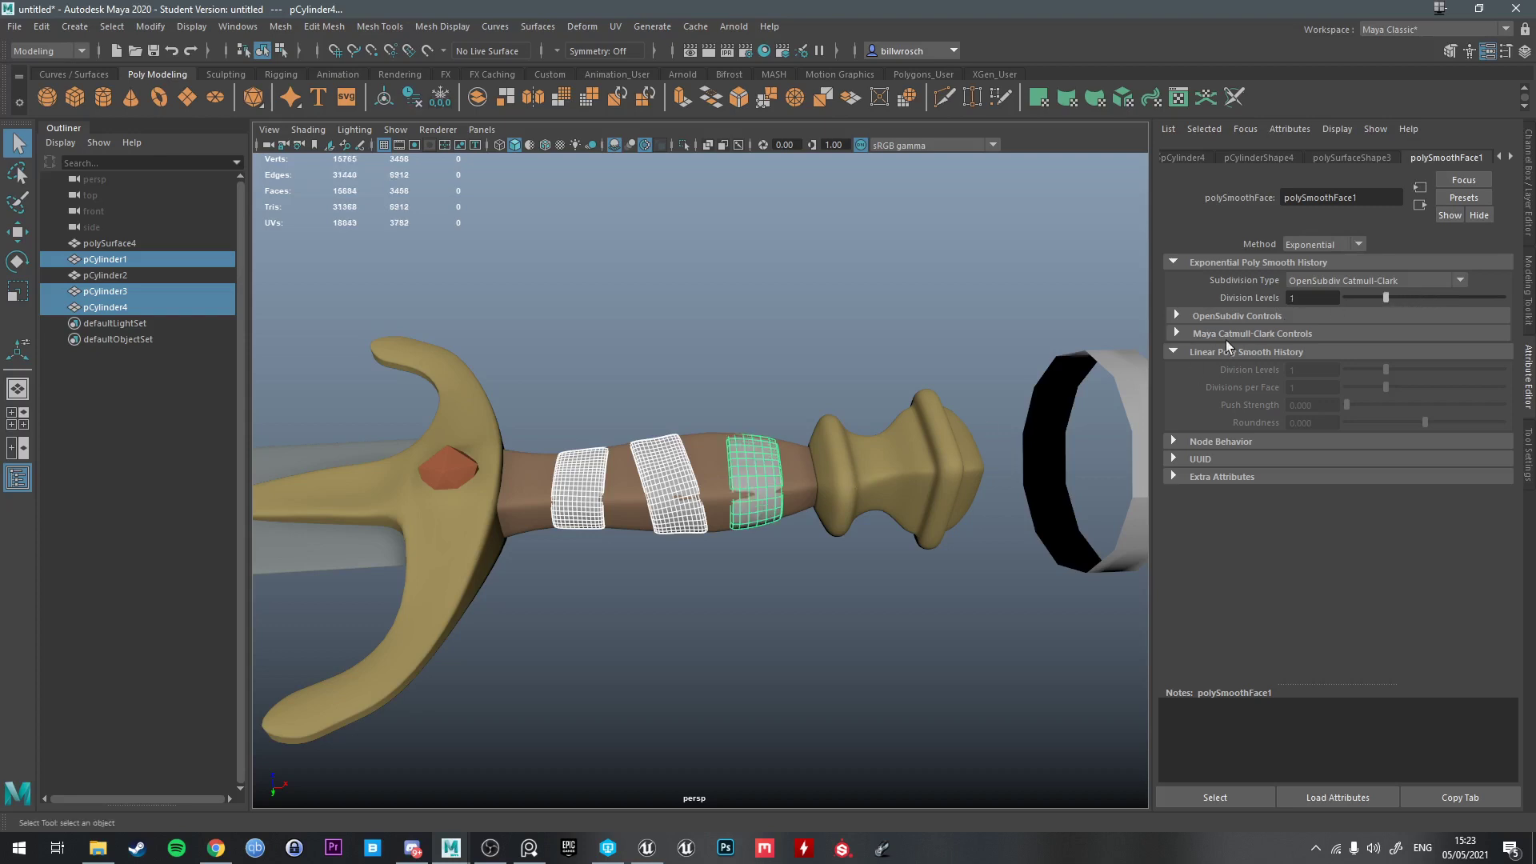
Set the Smooth Division Levels to 1 for the middle band and the guard-side band
{"action": "left_click", "coordinate": [701, 481]}
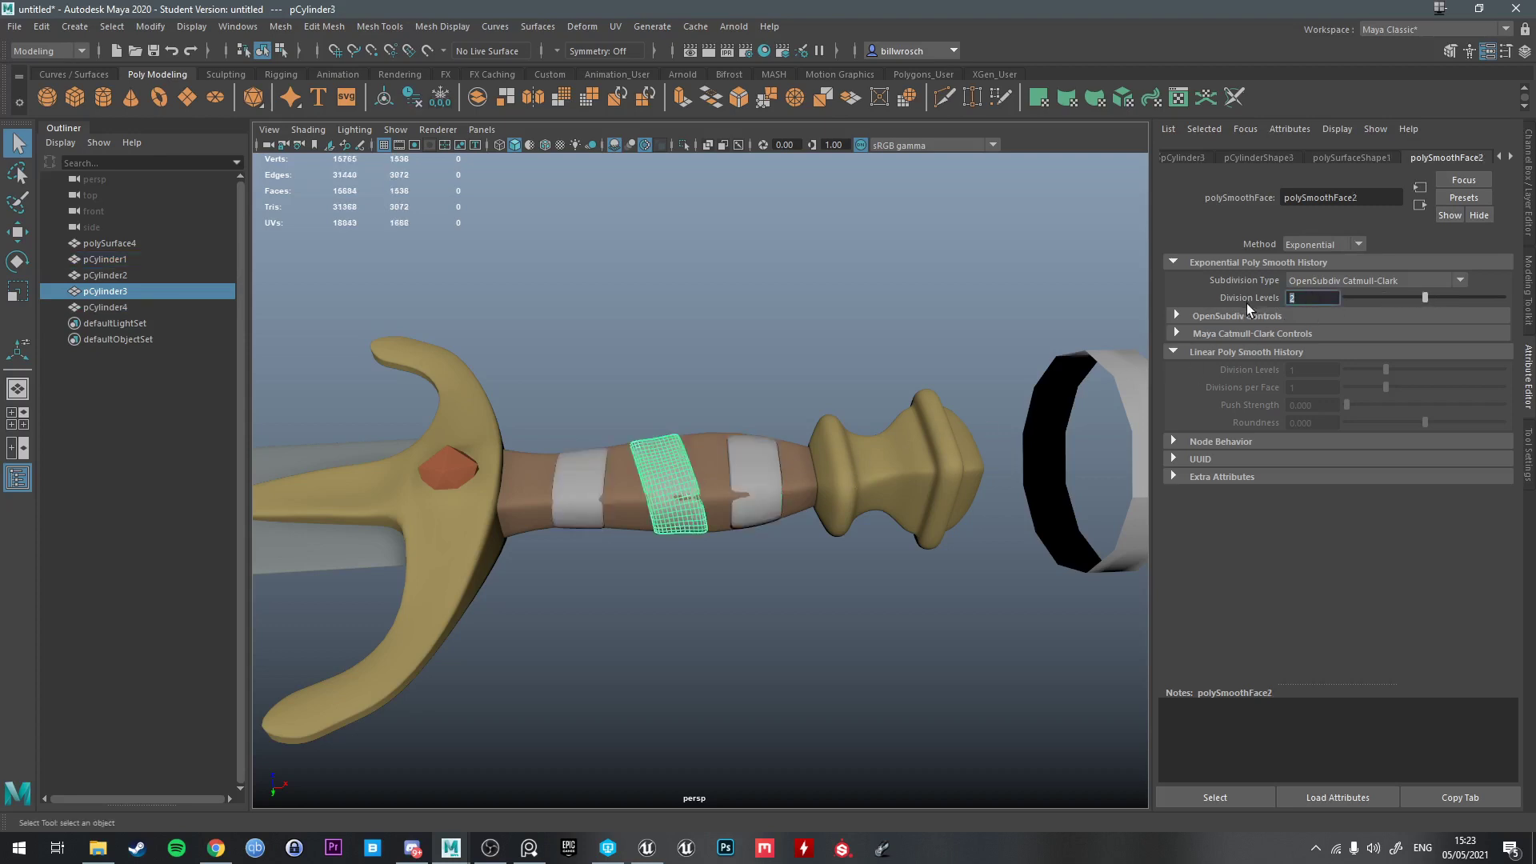
{"action": "left_click", "coordinate": [612, 477]}
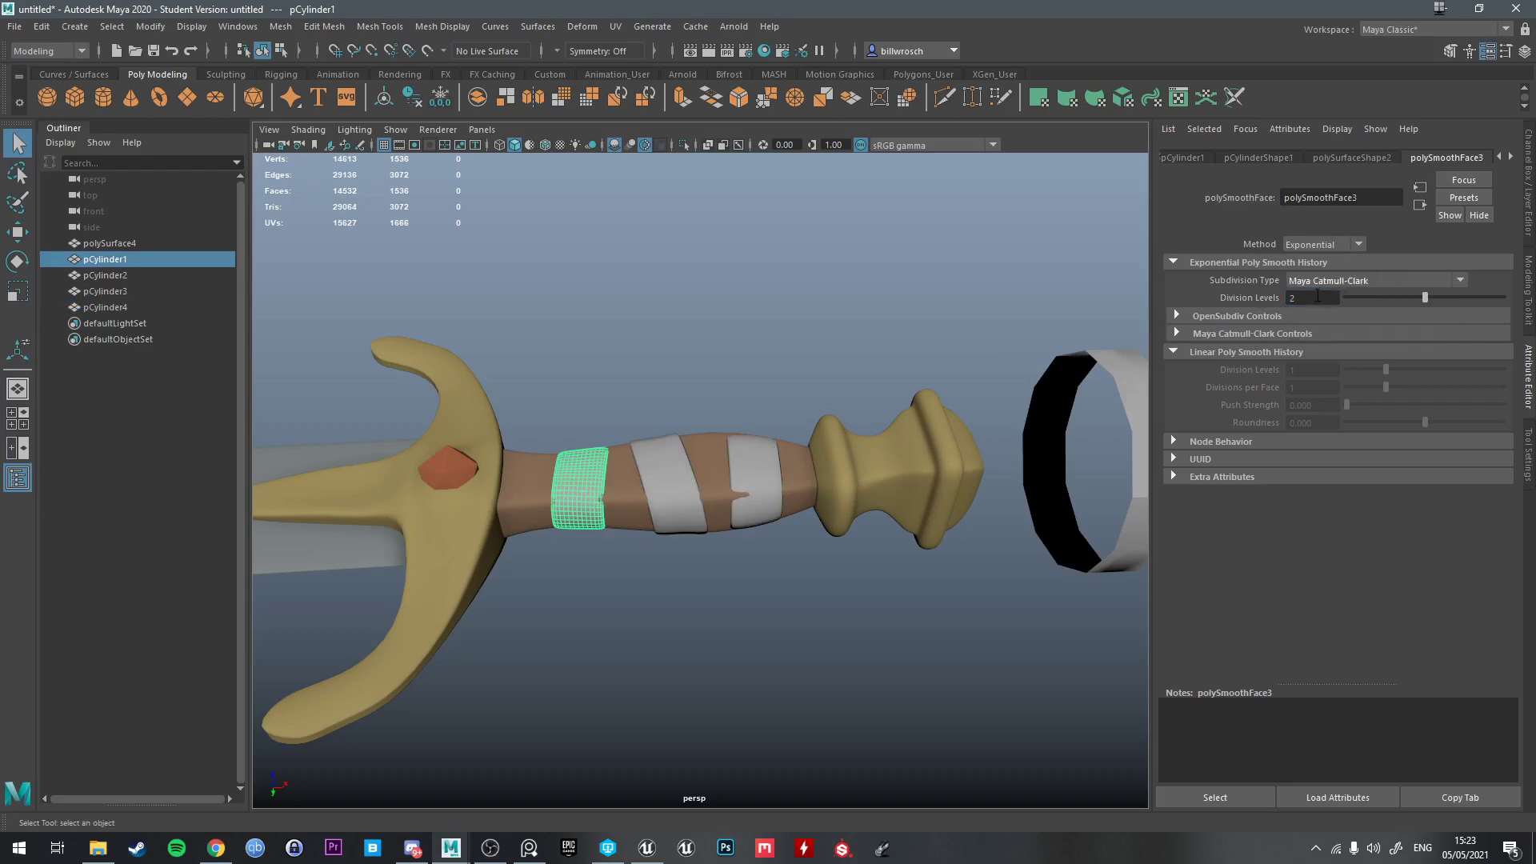
{"action": "key", "text": "Return"}
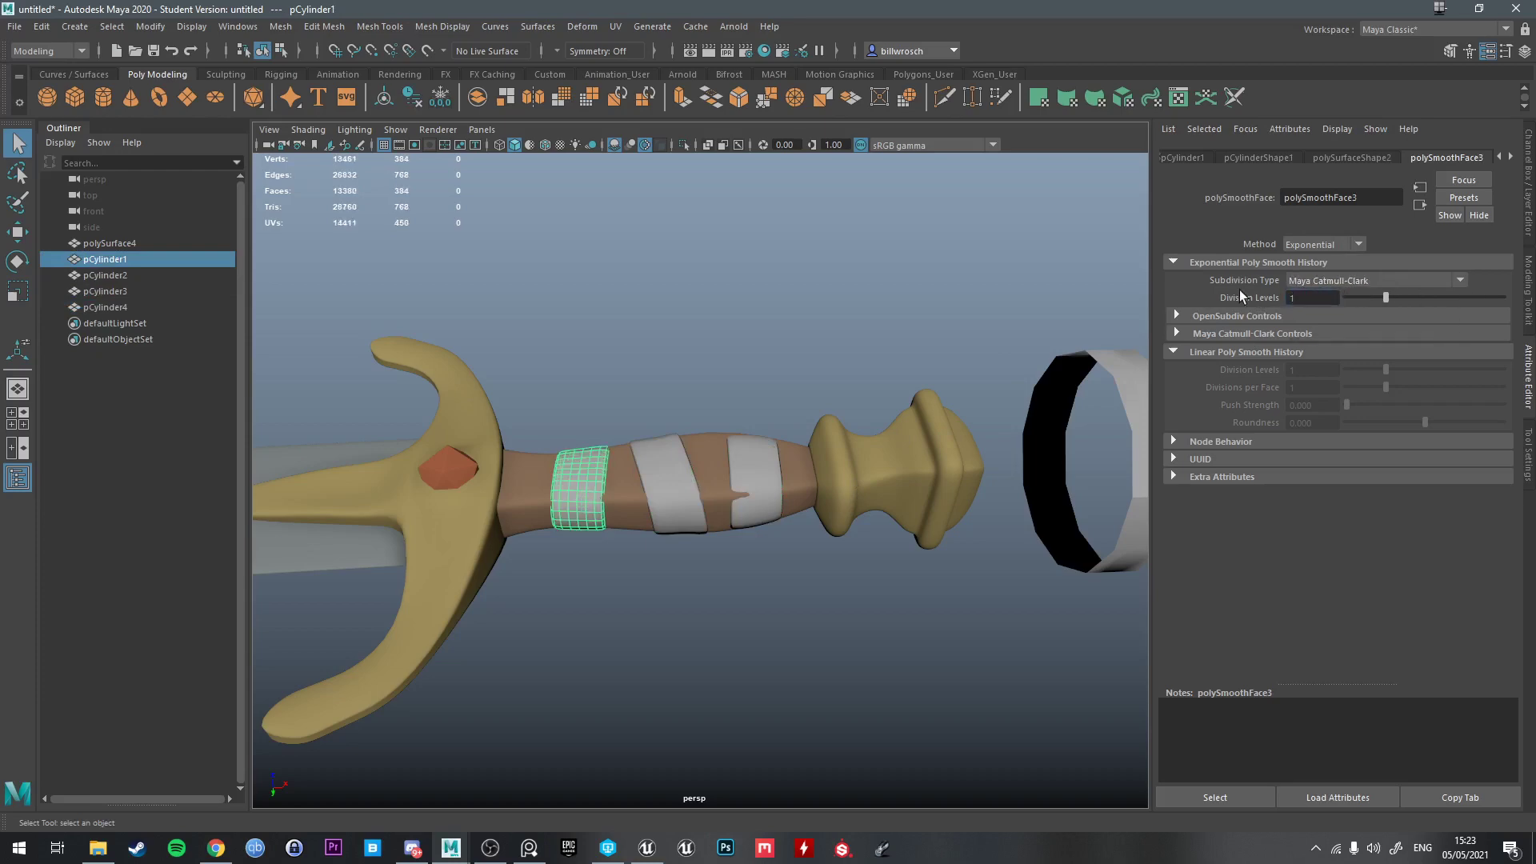
Combine the three wrap bands and the sword into a single mesh
{"action": "left_click", "coordinate": [679, 456]}
{"action": "left_click", "coordinate": [616, 472], "text": "shift"}
{"action": "left_click_drag", "start_coordinate": [827, 535], "coordinate": [827, 535], "text": "shift"}
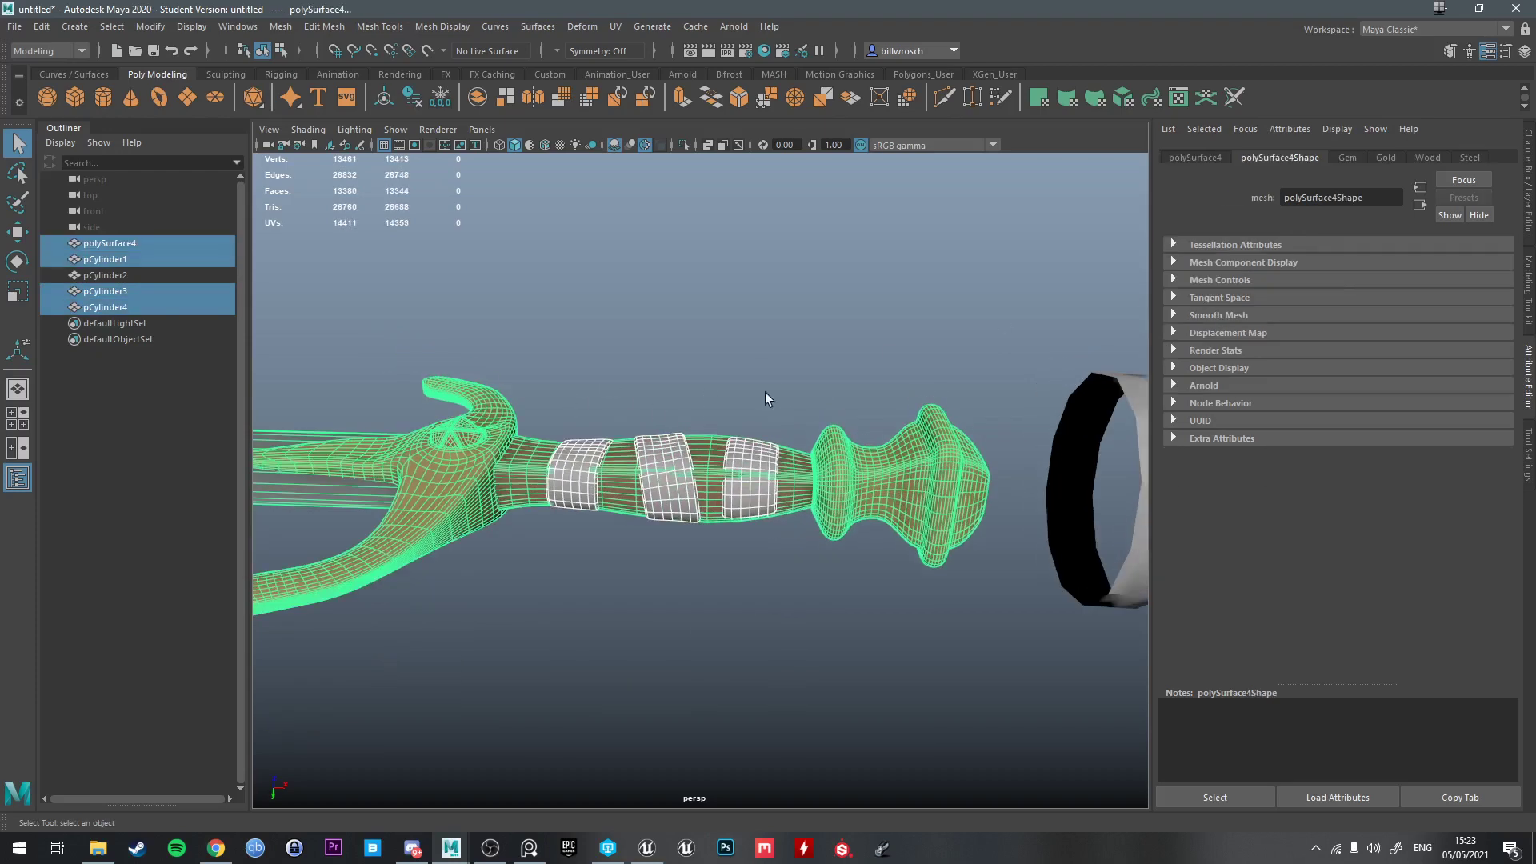
{"action": "left_click_drag", "start_coordinate": [765, 392], "coordinate": [419, 151], "text": "alt"}
{"action": "left_click", "coordinate": [320, 28]}
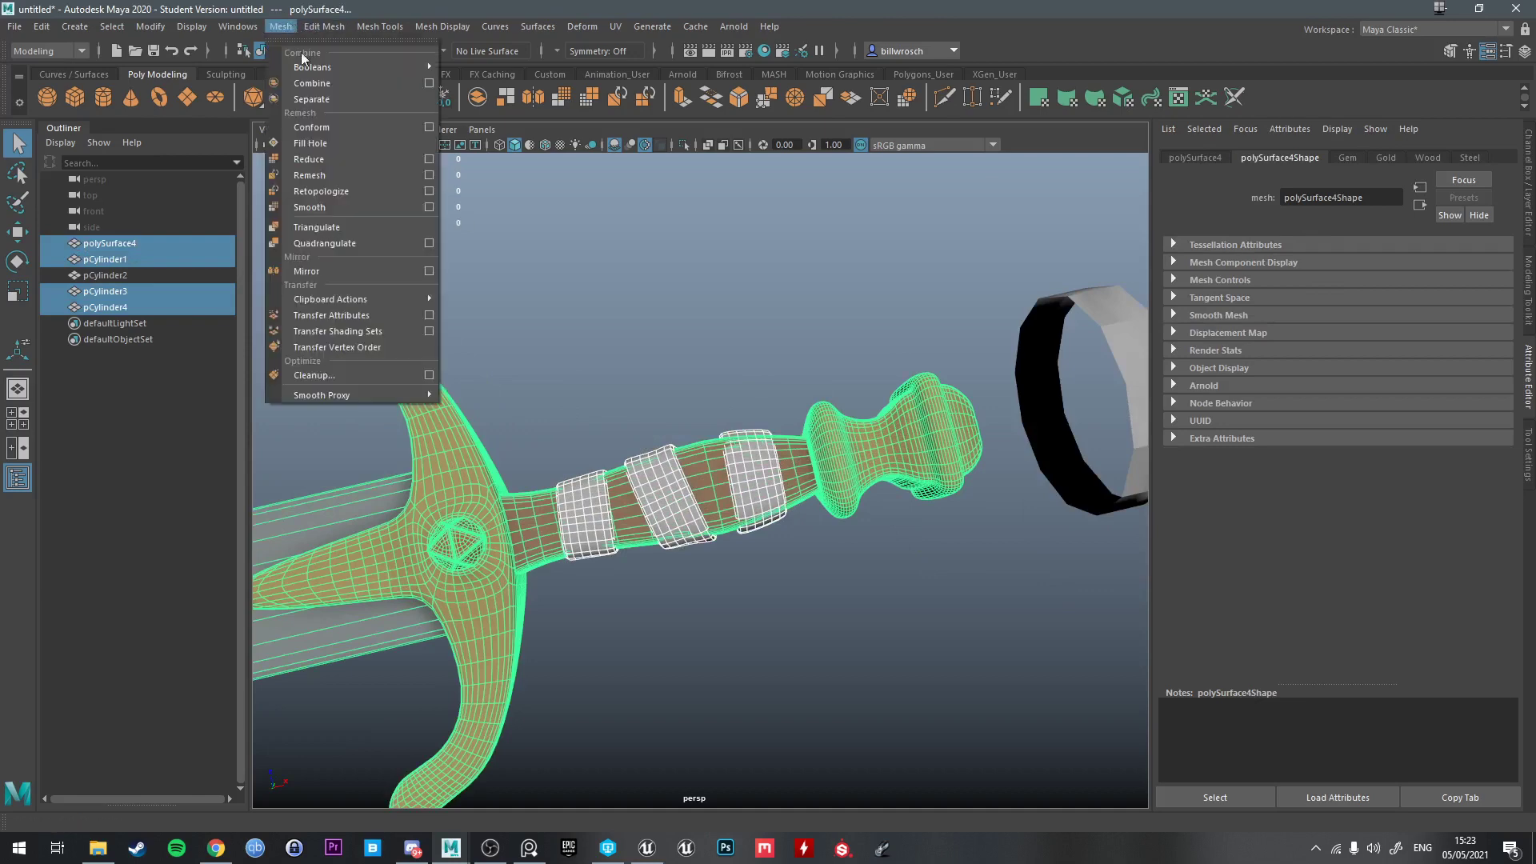
{"action": "left_click", "coordinate": [331, 98]}
{"action": "left_click", "coordinate": [654, 290]}
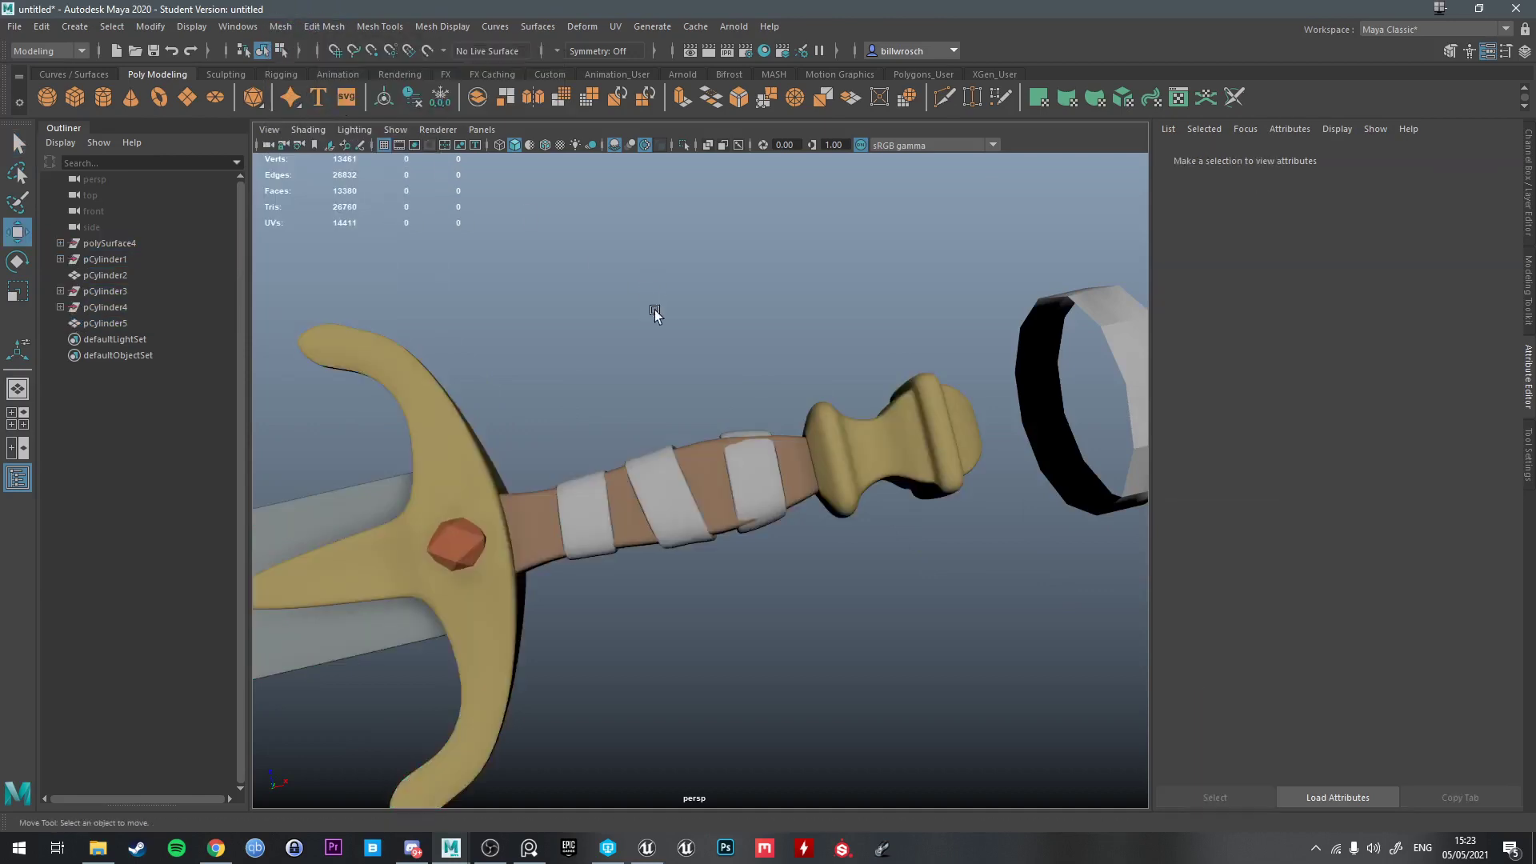
{"action": "left_click", "coordinate": [671, 499]}
{"action": "left_click_drag", "start_coordinate": [671, 500], "coordinate": [862, 424], "text": "alt"}
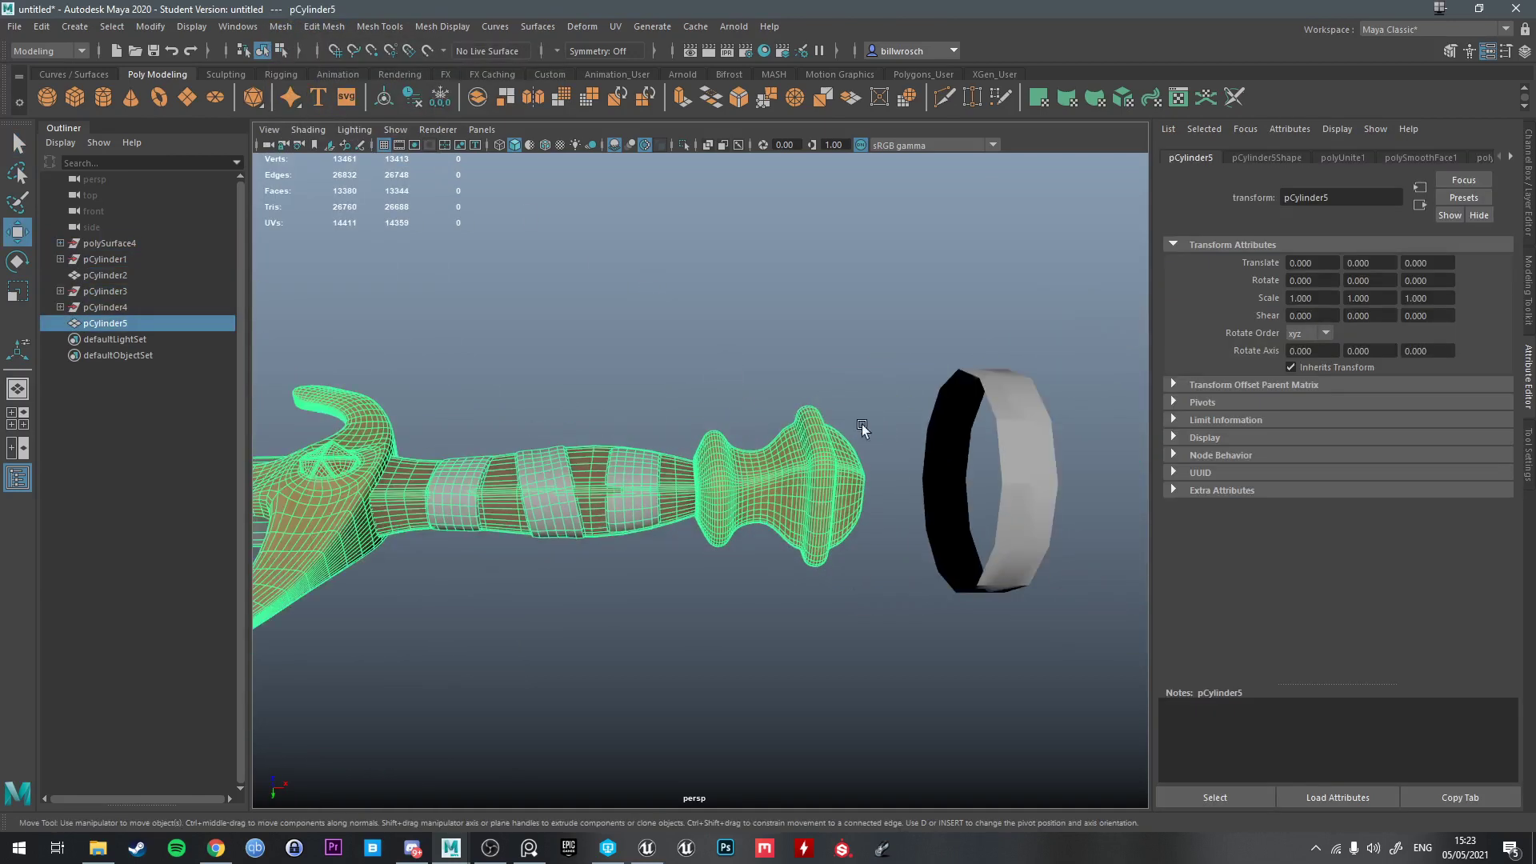
Duplicate the spare ring beyond the pommel and move the copy around the grip, to about 7.0 in Translate X
{"action": "left_click", "coordinate": [1021, 469]}
{"action": "key", "text": "ctrl+d"}
{"action": "left_click_drag", "start_coordinate": [1018, 476], "coordinate": [668, 544]}
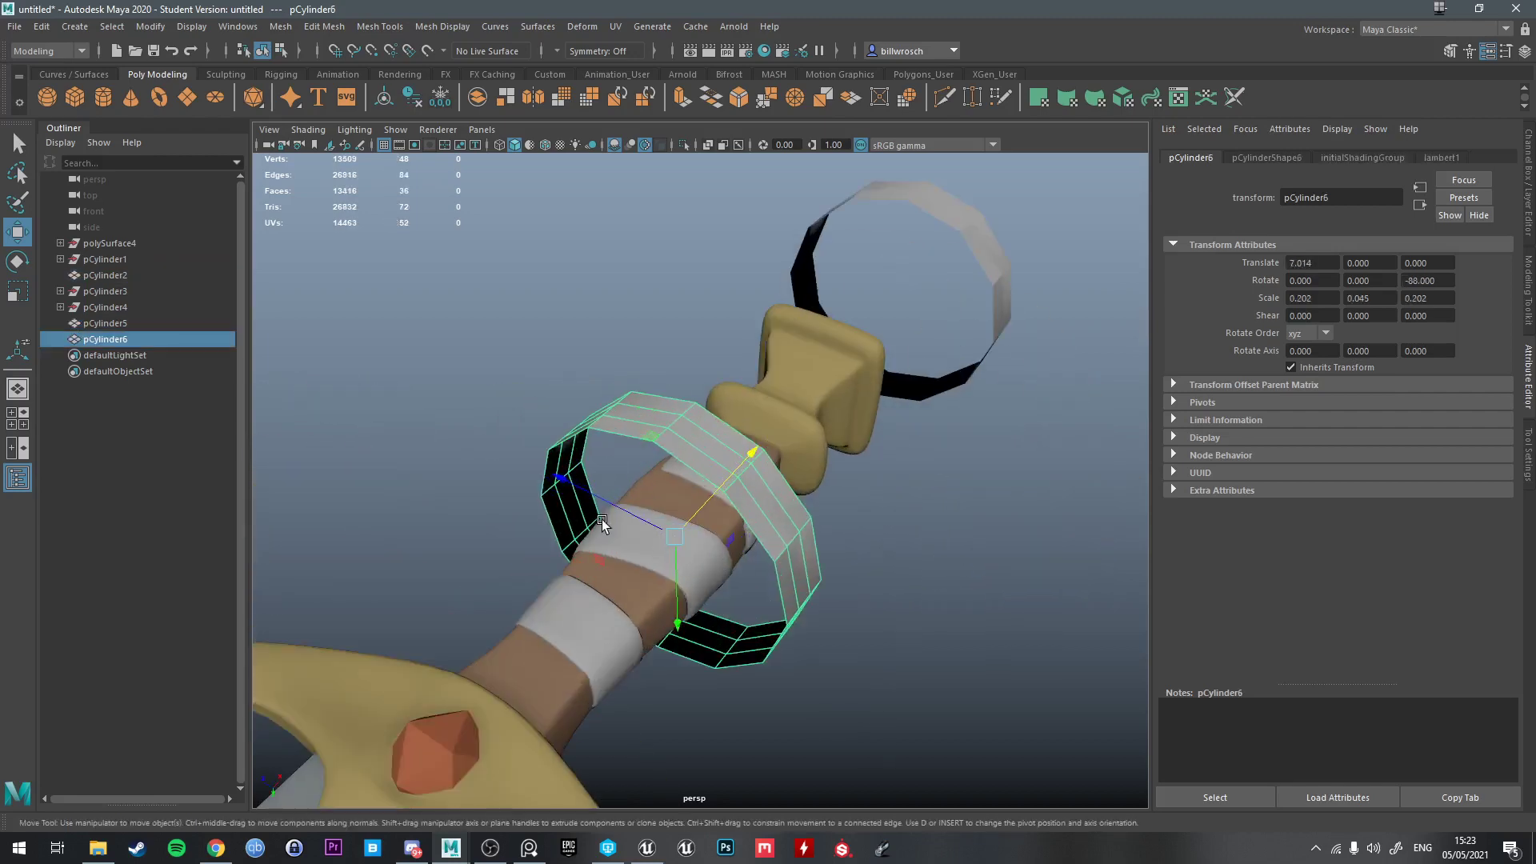
{"action": "key", "text": "q"}
{"action": "right_click_drag", "start_coordinate": [601, 520], "coordinate": [669, 450], "text": "alt"}
{"action": "left_click", "coordinate": [668, 507]}
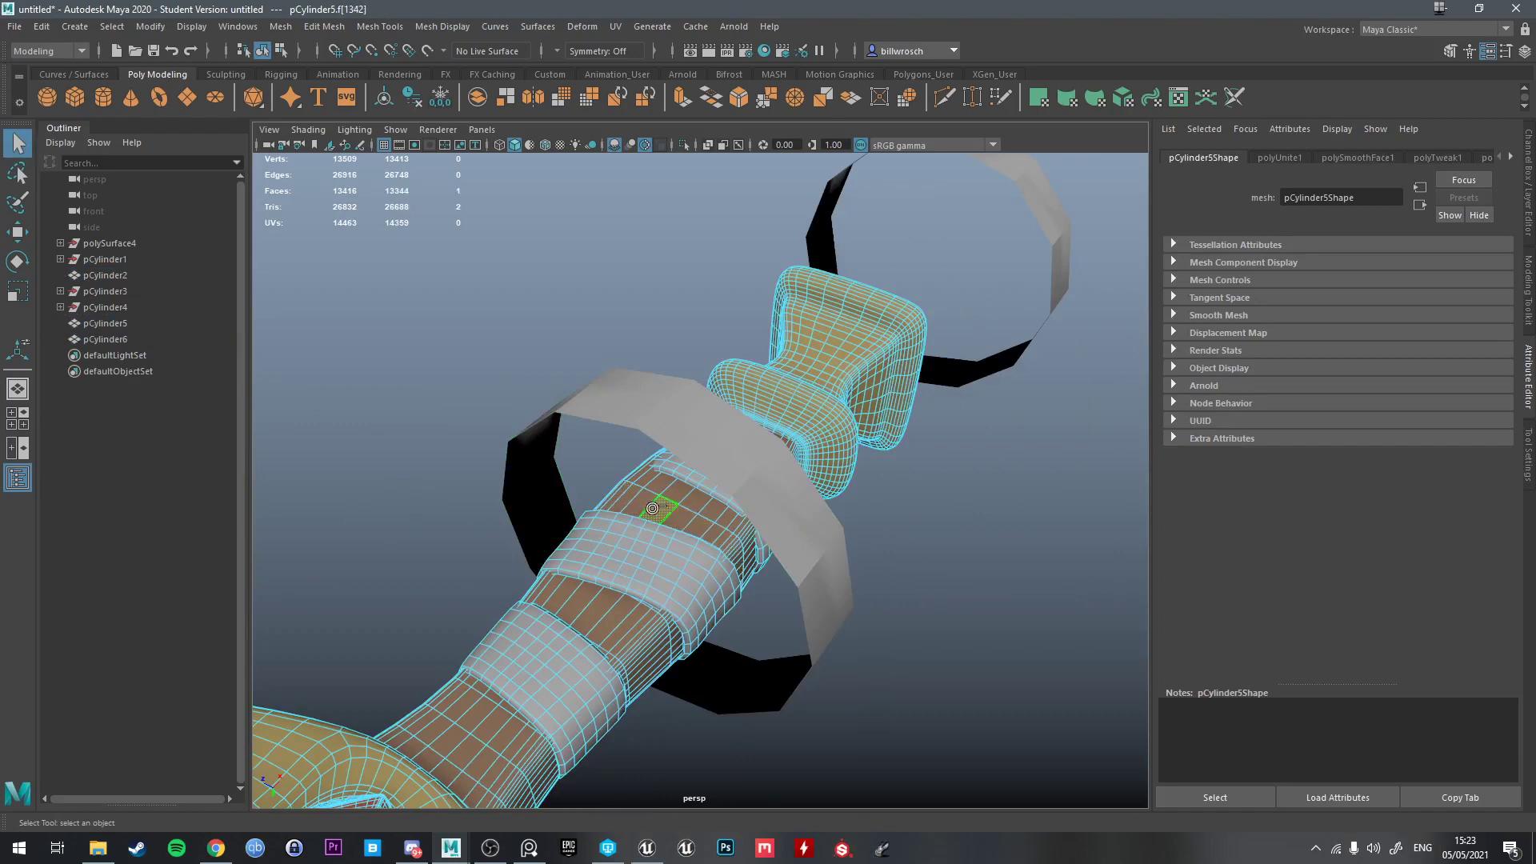
{"action": "left_click", "coordinate": [665, 512]}
{"action": "left_click_drag", "start_coordinate": [663, 555], "coordinate": [673, 560]}
{"action": "left_click", "coordinate": [915, 549]}
{"action": "right_click_drag", "start_coordinate": [915, 549], "coordinate": [995, 438]}
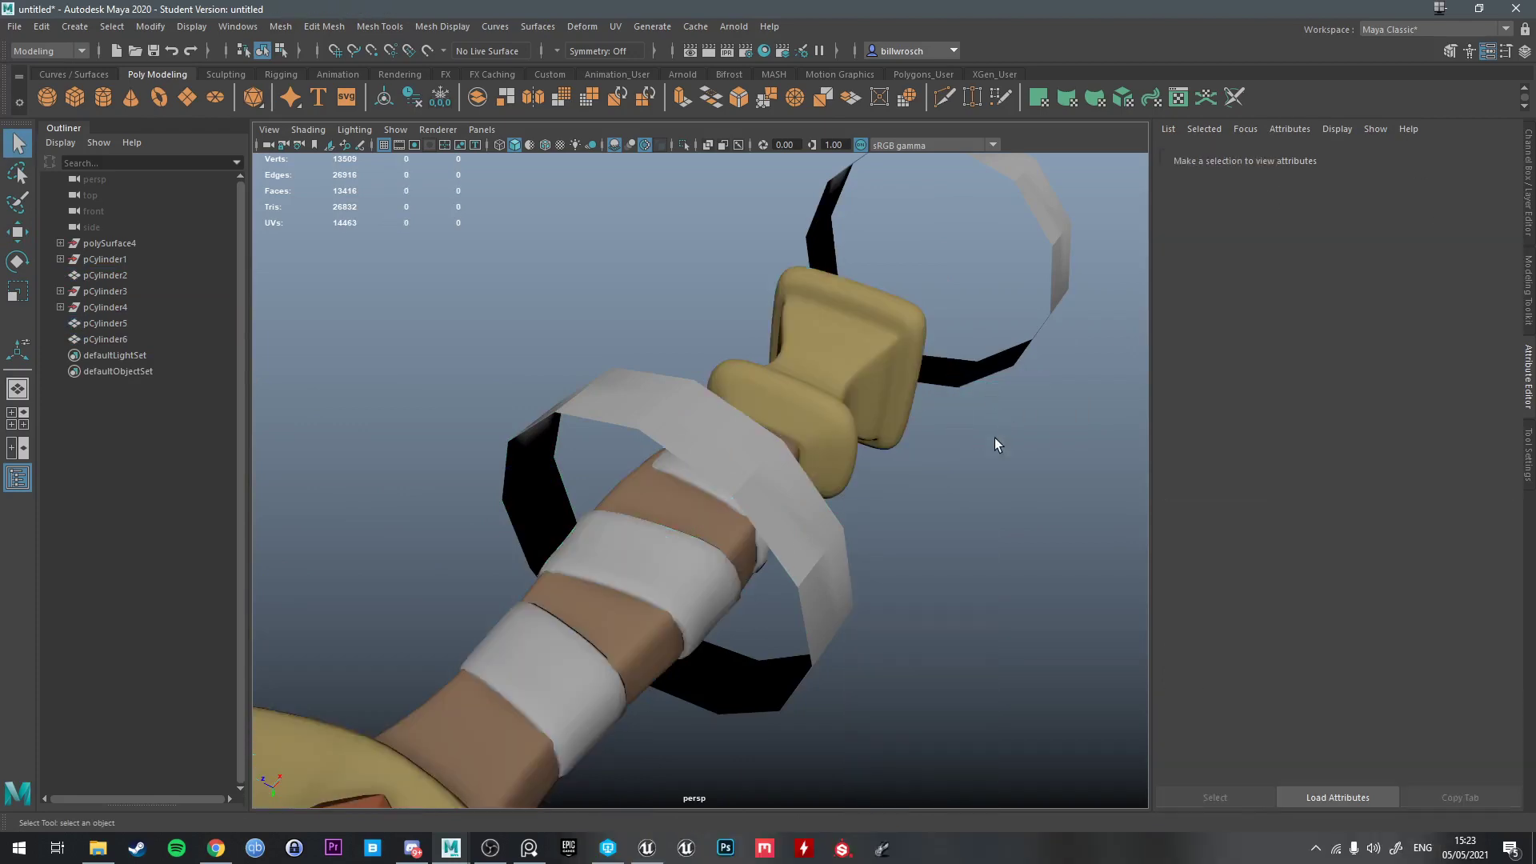
Tilt the ring copy around the grip to a rotation of about -11.3, 1.2, -91.7
{"action": "left_click_drag", "start_coordinate": [924, 496], "coordinate": [693, 512], "text": "alt"}
{"action": "left_click", "coordinate": [692, 511]}
{"action": "middle_click_drag", "start_coordinate": [762, 519], "coordinate": [835, 525], "text": "alt"}
{"action": "key", "text": "e"}
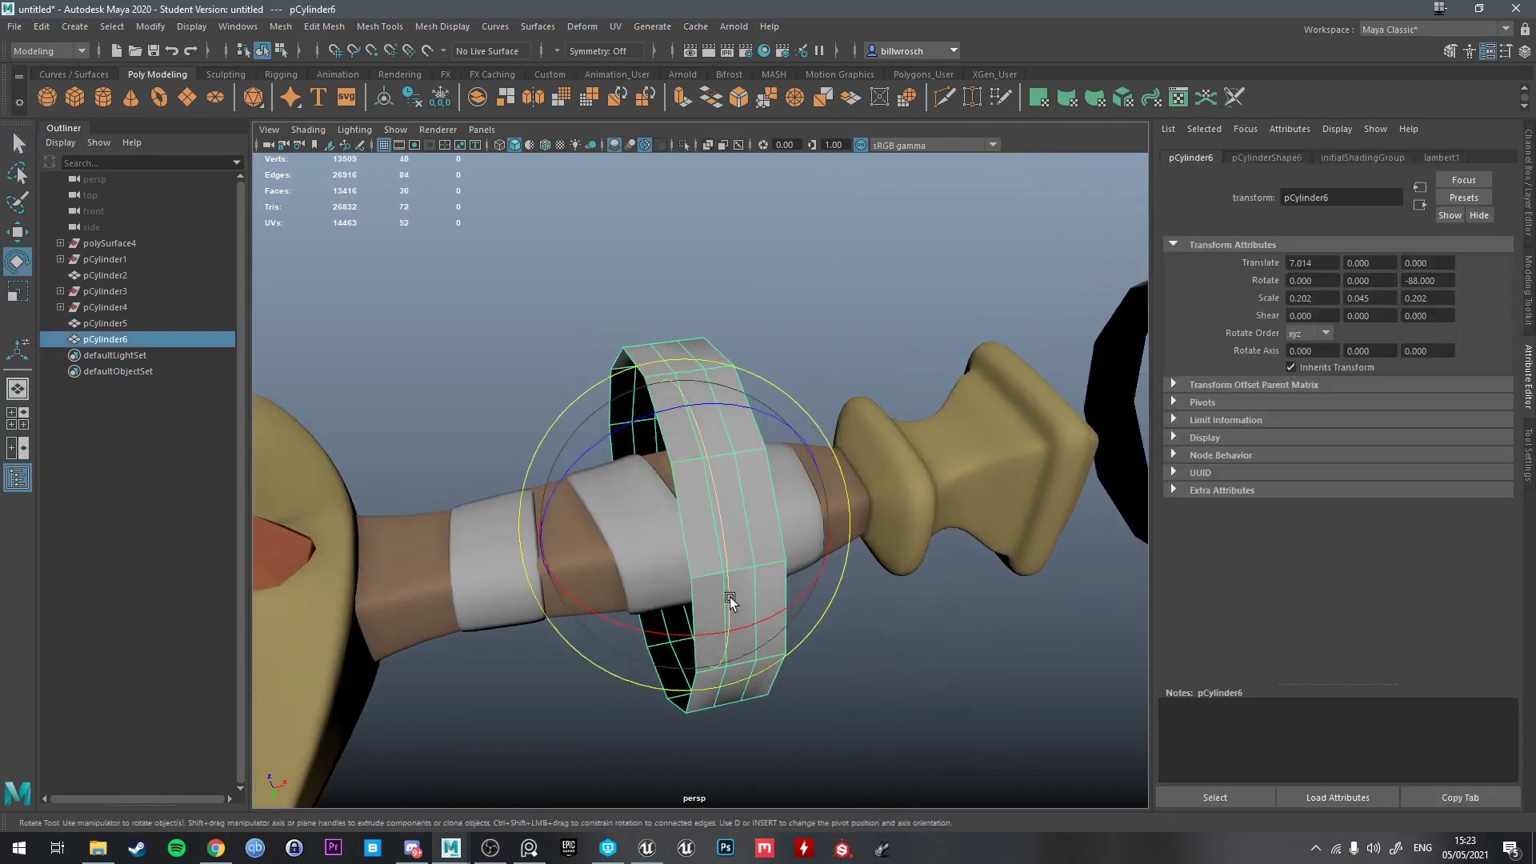
{"action": "left_click_drag", "start_coordinate": [728, 600], "coordinate": [683, 571]}
{"action": "scroll", "coordinate": [682, 570], "scroll_direction": "down", "scroll_amount": 5}
Duplicate the tilted ring, move the copy toward the guard to about -8.1 in Translate X, and scale it down to about 0.119
{"action": "key", "text": "w"}
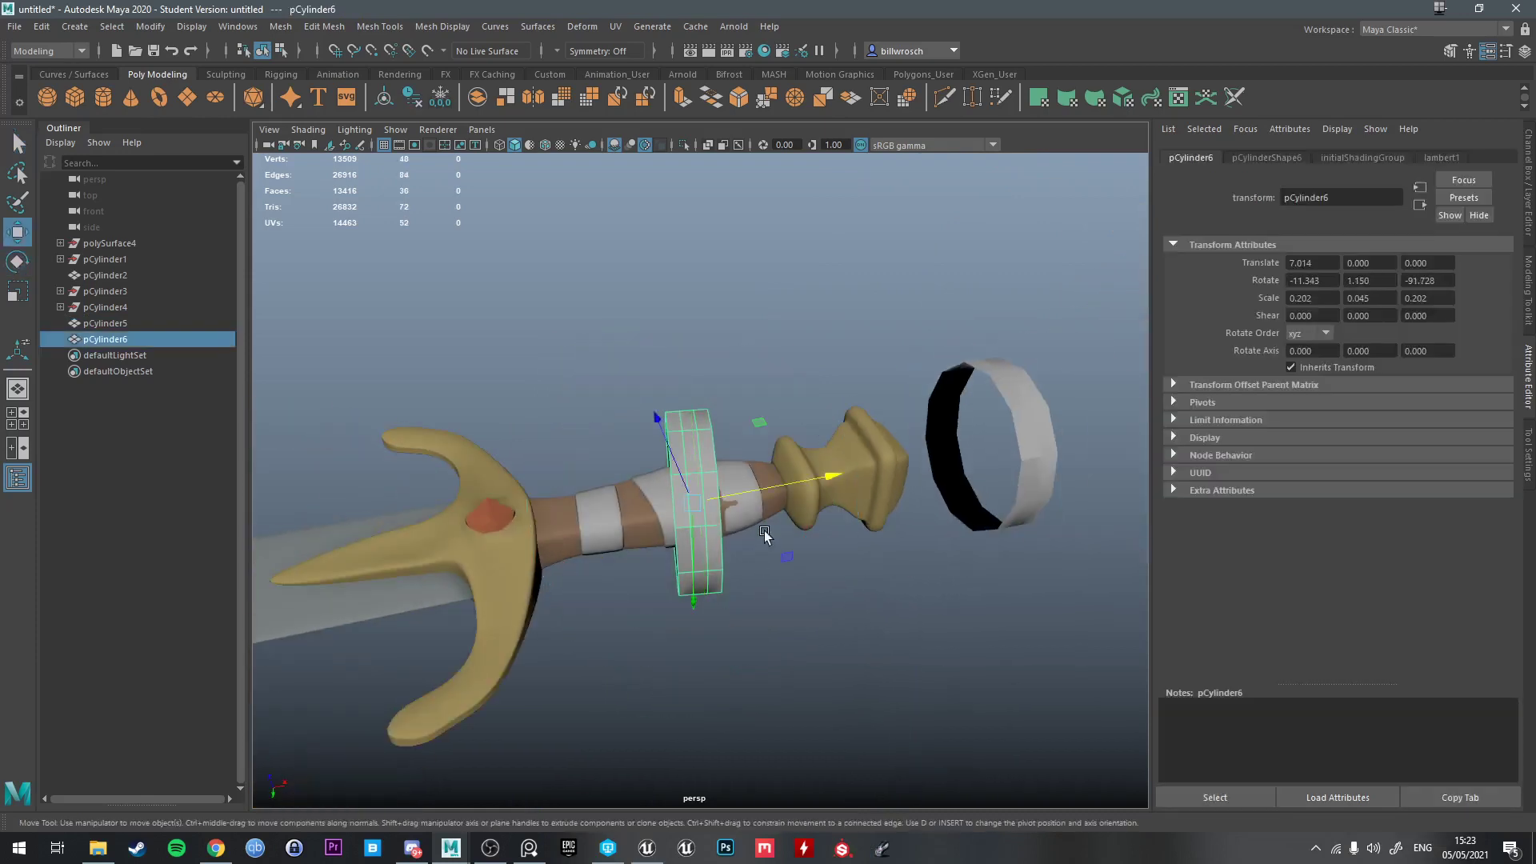
{"action": "key", "text": "ctrl+d"}
{"action": "left_click_drag", "start_coordinate": [731, 495], "coordinate": [853, 293]}
{"action": "key", "text": "e"}
{"action": "key", "text": "r"}
{"action": "key", "text": "w"}
{"action": "key", "text": "ctrl+z"}
{"action": "key", "text": "e"}
{"action": "key", "text": "r"}
Scale the spare ring beyond the pommel down to about 0.12 in X and Z
{"action": "key", "text": "q"}
{"action": "left_click", "coordinate": [770, 303]}
{"action": "key", "text": "r"}
{"action": "left_click_drag", "start_coordinate": [742, 213], "coordinate": [754, 240]}
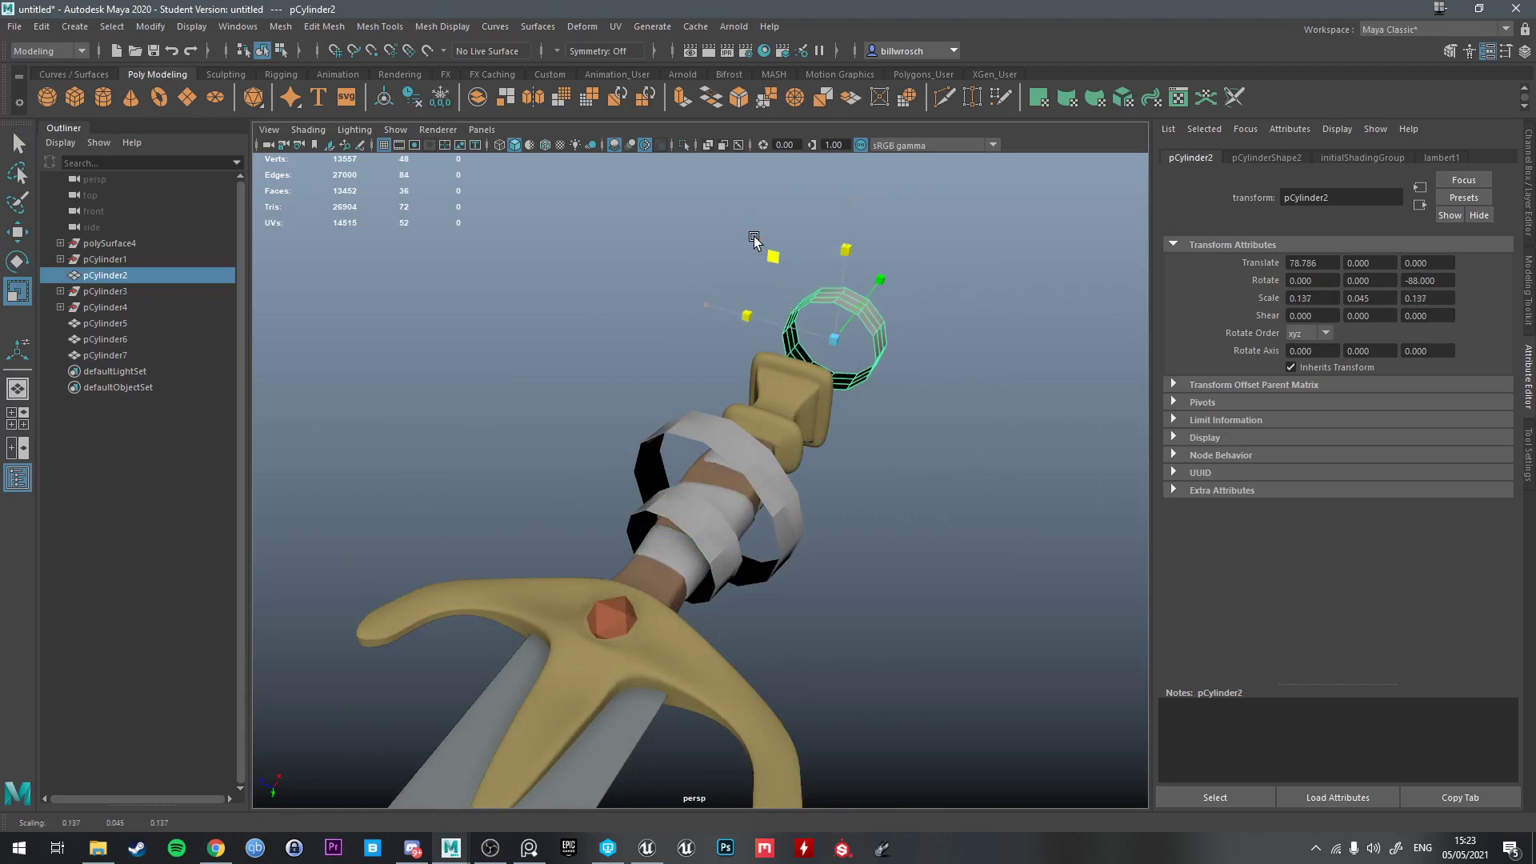
Scale the large ring around the middle of the grip down to about 0.12 in X and Z
{"action": "key", "text": "q"}
{"action": "left_click", "coordinate": [704, 423]}
{"action": "key", "text": "e"}
{"action": "key", "text": "r"}
{"action": "left_click_drag", "start_coordinate": [632, 385], "coordinate": [911, 452]}
{"action": "key", "text": "e"}
Duplicate the spare ring, place the copy at the grip's pommel end at about 20.4 in Translate X, and tilt it slightly
{"action": "key", "text": "q"}
{"action": "left_click", "coordinate": [1020, 497]}
{"action": "key", "text": "ctrl+d"}
{"action": "key", "text": "w"}
{"action": "left_click_drag", "start_coordinate": [1018, 523], "coordinate": [846, 555]}
{"action": "key", "text": "e"}
{"action": "key", "text": "w"}
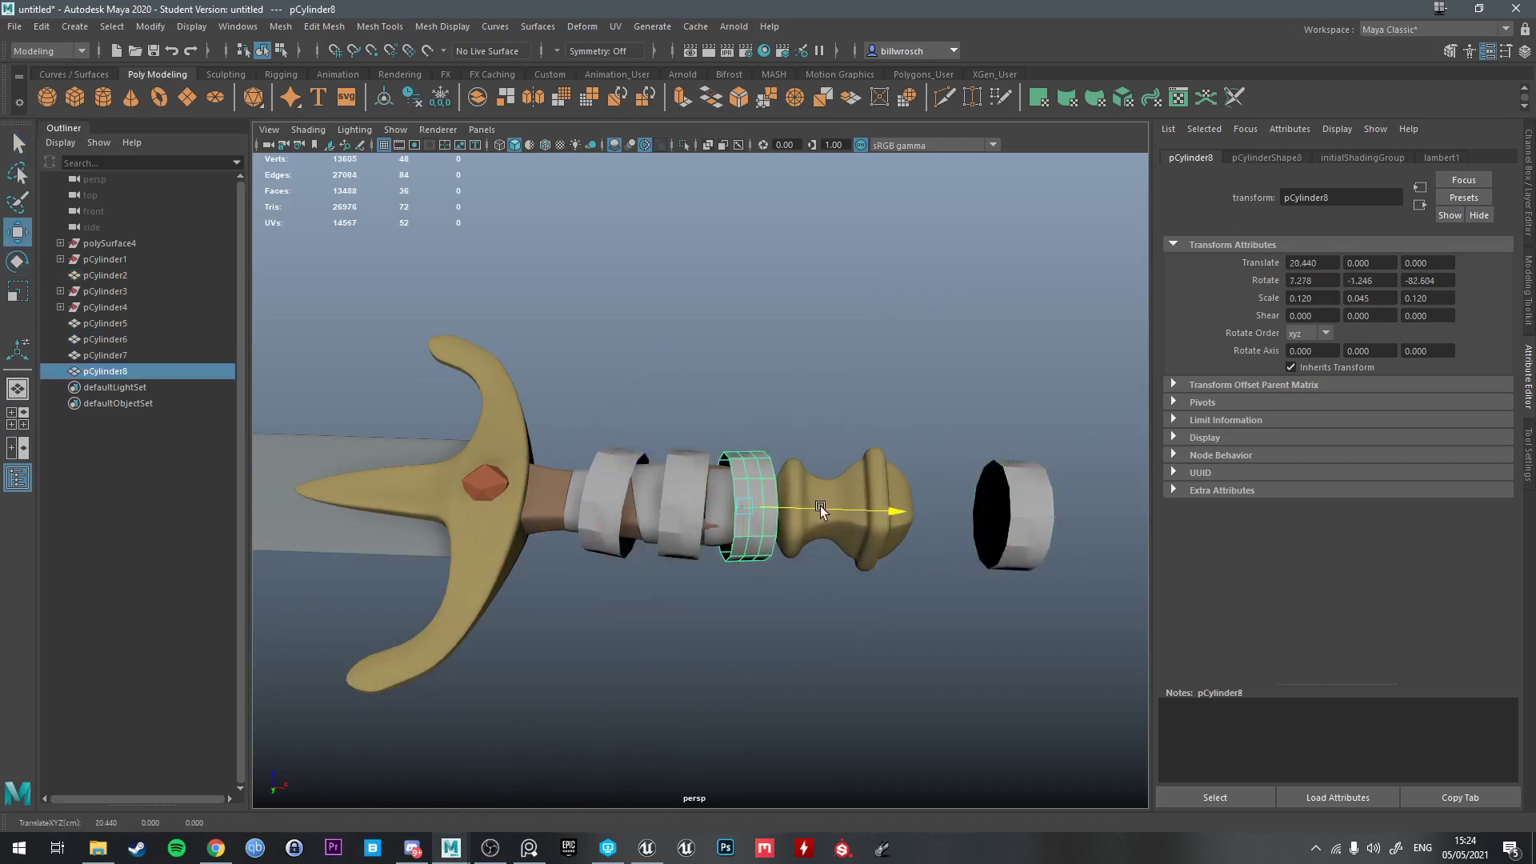
Duplicate the spare ring again, place the copy at the grip's guard end, and rotate it -75 degrees in Y
{"action": "key", "text": "q"}
{"action": "left_click", "coordinate": [1010, 496]}
{"action": "key", "text": "ctrl+d"}
{"action": "key", "text": "w"}
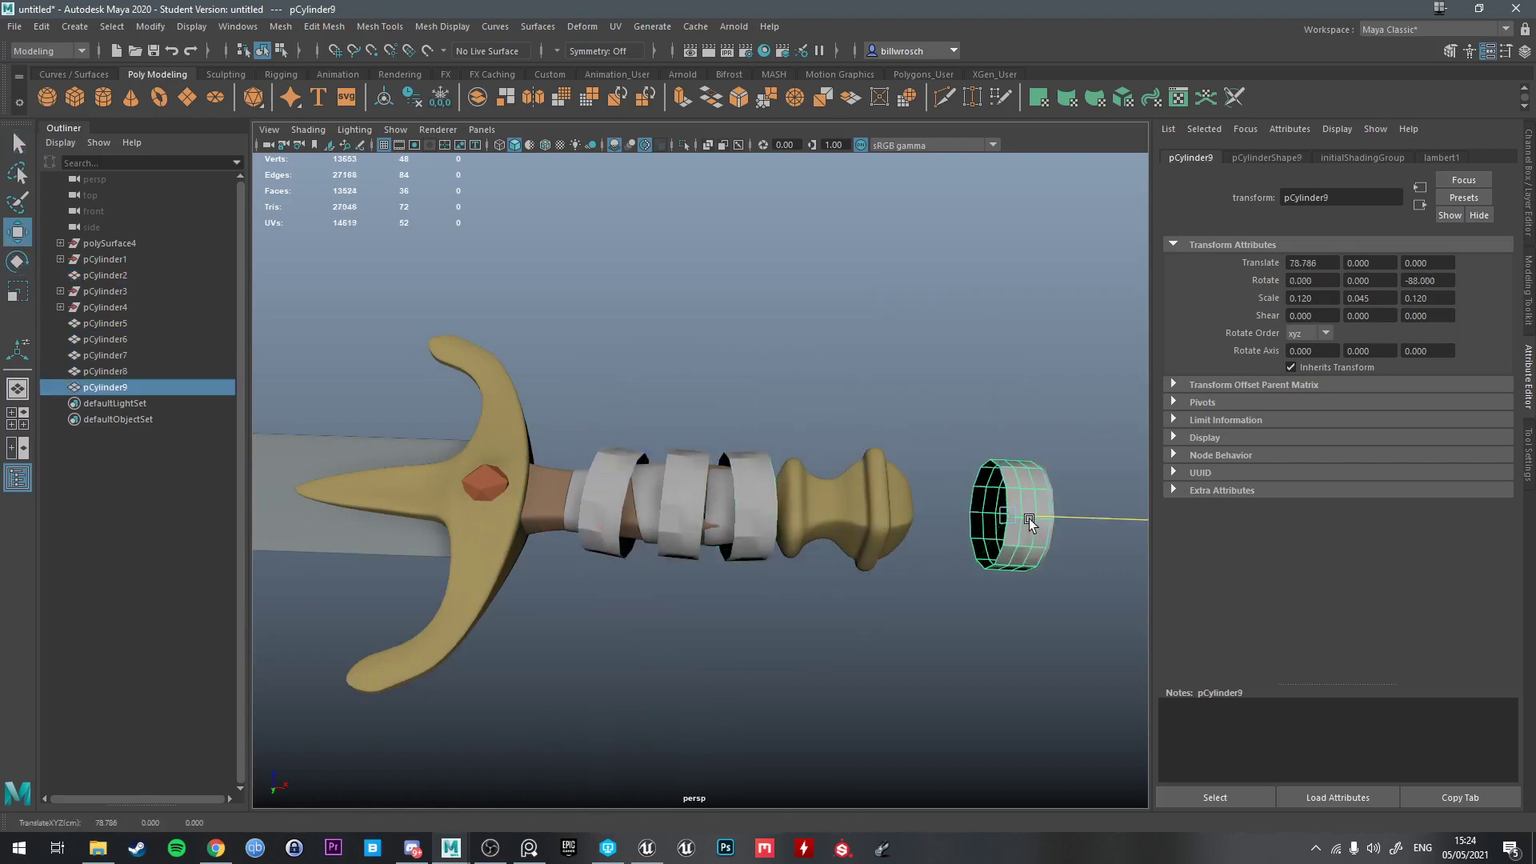
{"action": "left_click_drag", "start_coordinate": [1033, 504], "coordinate": [528, 544]}
{"action": "key", "text": "e"}
{"action": "key", "text": "w"}
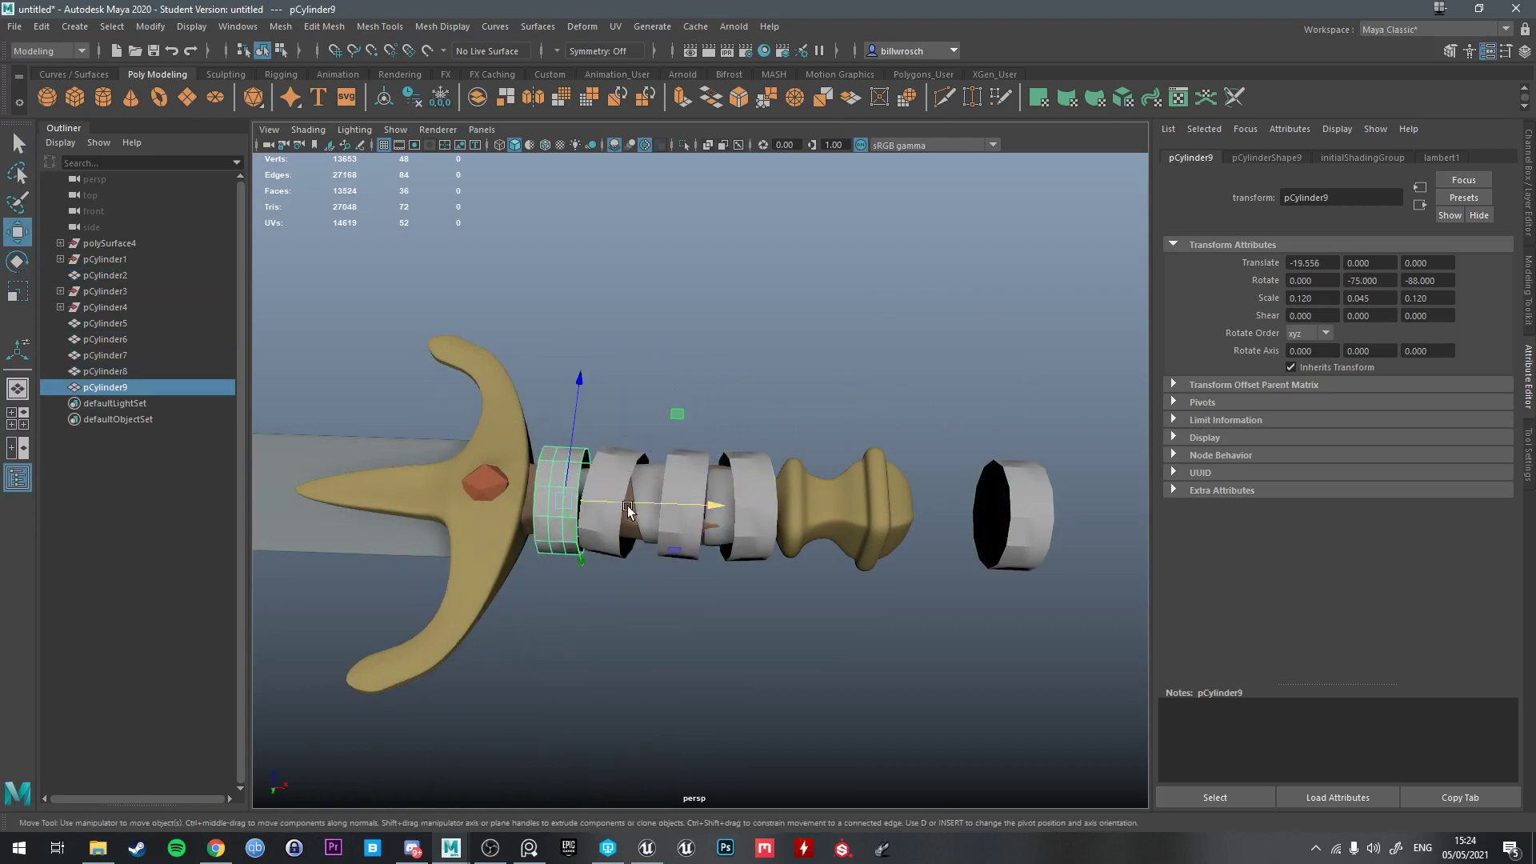
{"action": "left_click_drag", "start_coordinate": [631, 502], "coordinate": [624, 501]}
Rotate the ring second from the pommel to about -4.2, -0.9, -88.0 and nudge it slightly toward the pommel
{"action": "left_click", "coordinate": [614, 470]}
{"action": "key", "text": "e"}
{"action": "key", "text": "w"}
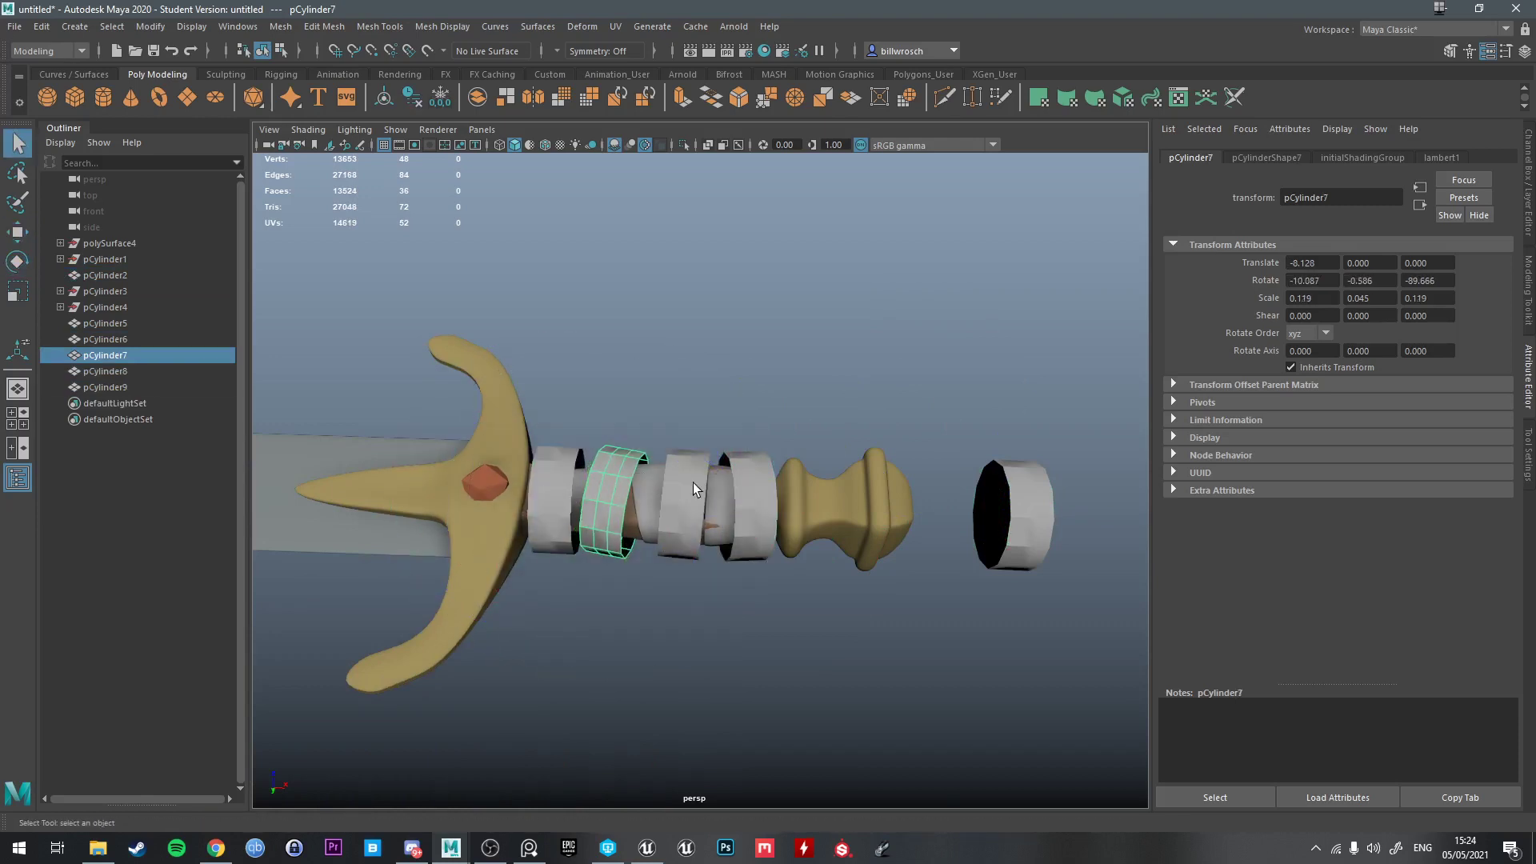
{"action": "left_click", "coordinate": [694, 485]}
{"action": "key", "text": "e"}
{"action": "left_click_drag", "start_coordinate": [730, 563], "coordinate": [723, 567]}
{"action": "key", "text": "w"}
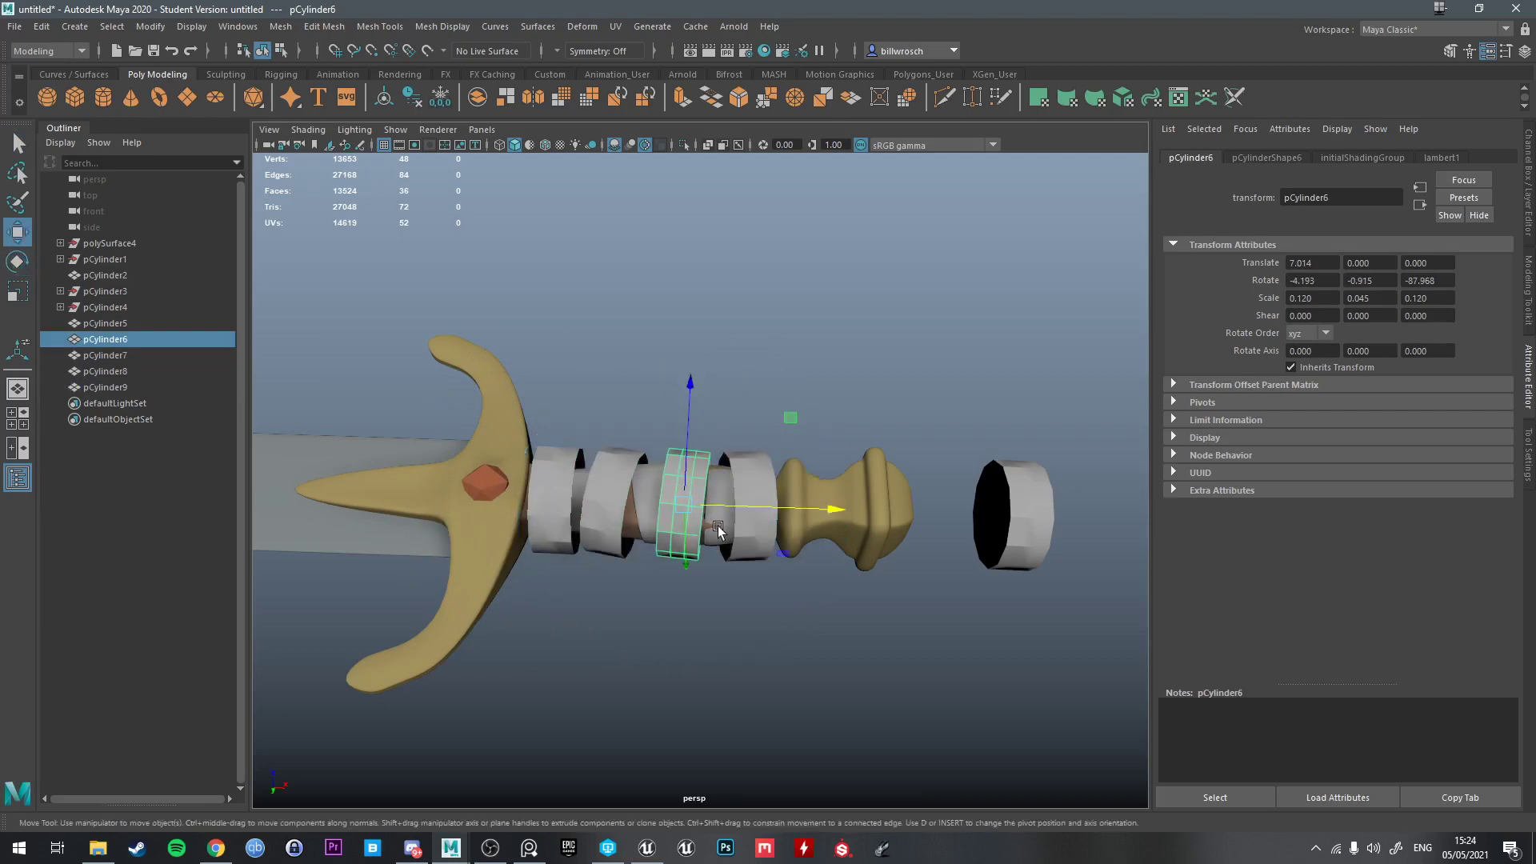
{"action": "left_click_drag", "start_coordinate": [721, 506], "coordinate": [728, 507]}
Try to shrink-wrap the ring nearest the pommel onto the sword mesh with an offset of 0.2
{"action": "key", "text": "q"}
{"action": "left_click", "coordinate": [742, 436]}
{"action": "scroll", "coordinate": [746, 477], "scroll_direction": "up", "scroll_amount": 5}
{"action": "left_click", "coordinate": [760, 482]}
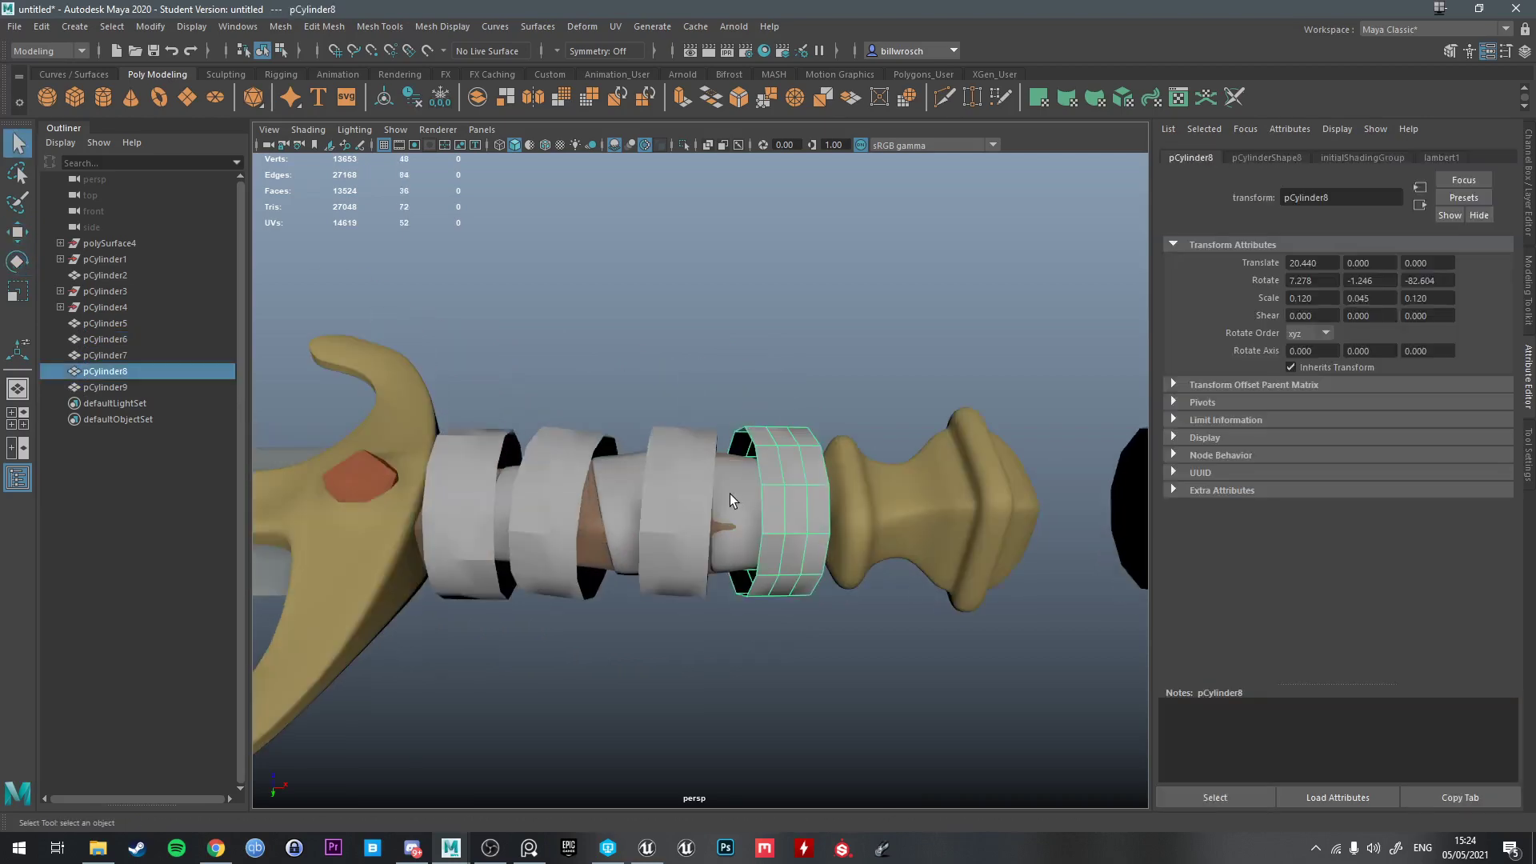
{"action": "left_click", "coordinate": [729, 492], "text": "shift"}
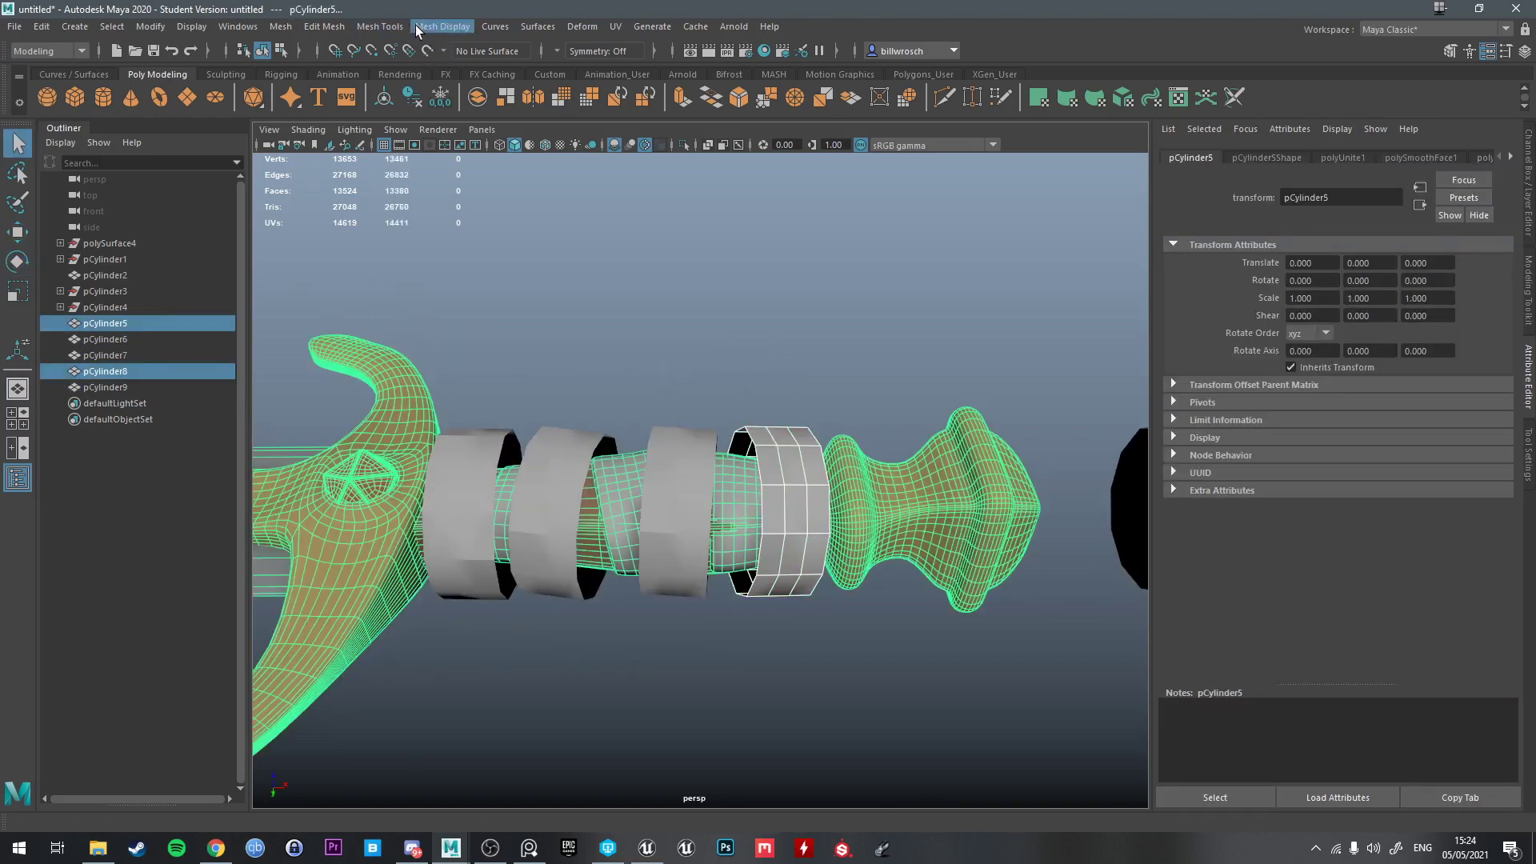
{"action": "left_click", "coordinate": [614, 26]}
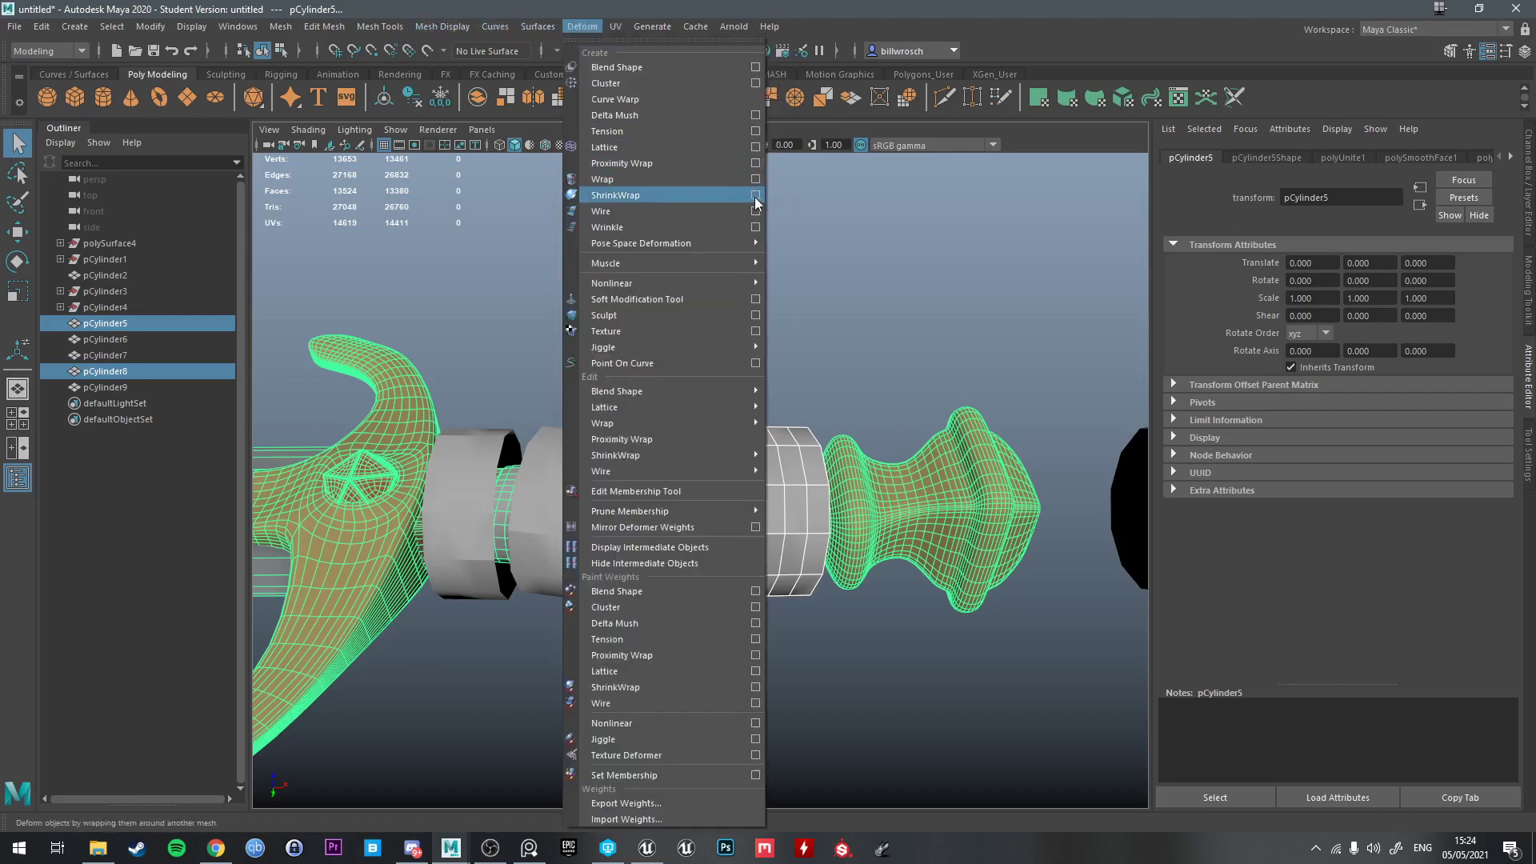
{"action": "left_click", "coordinate": [755, 195]}
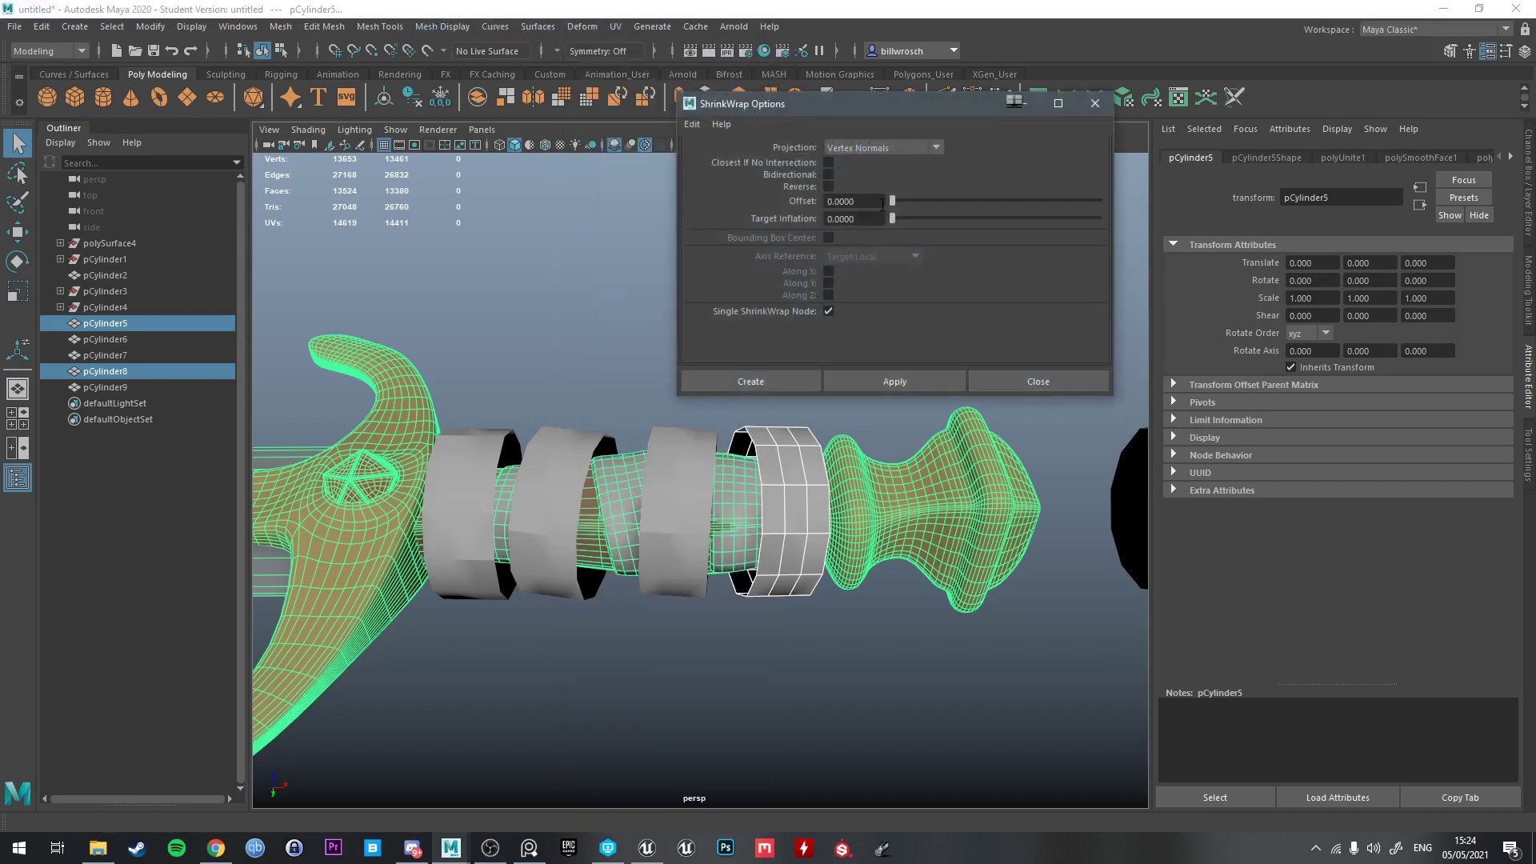
{"action": "type", "text": "0.2"}
{"action": "key", "text": "Return"}
{"action": "left_click", "coordinate": [894, 382]}
{"action": "left_click_drag", "start_coordinate": [904, 400], "coordinate": [800, 388], "text": "alt"}
{"action": "left_click", "coordinate": [836, 201]}
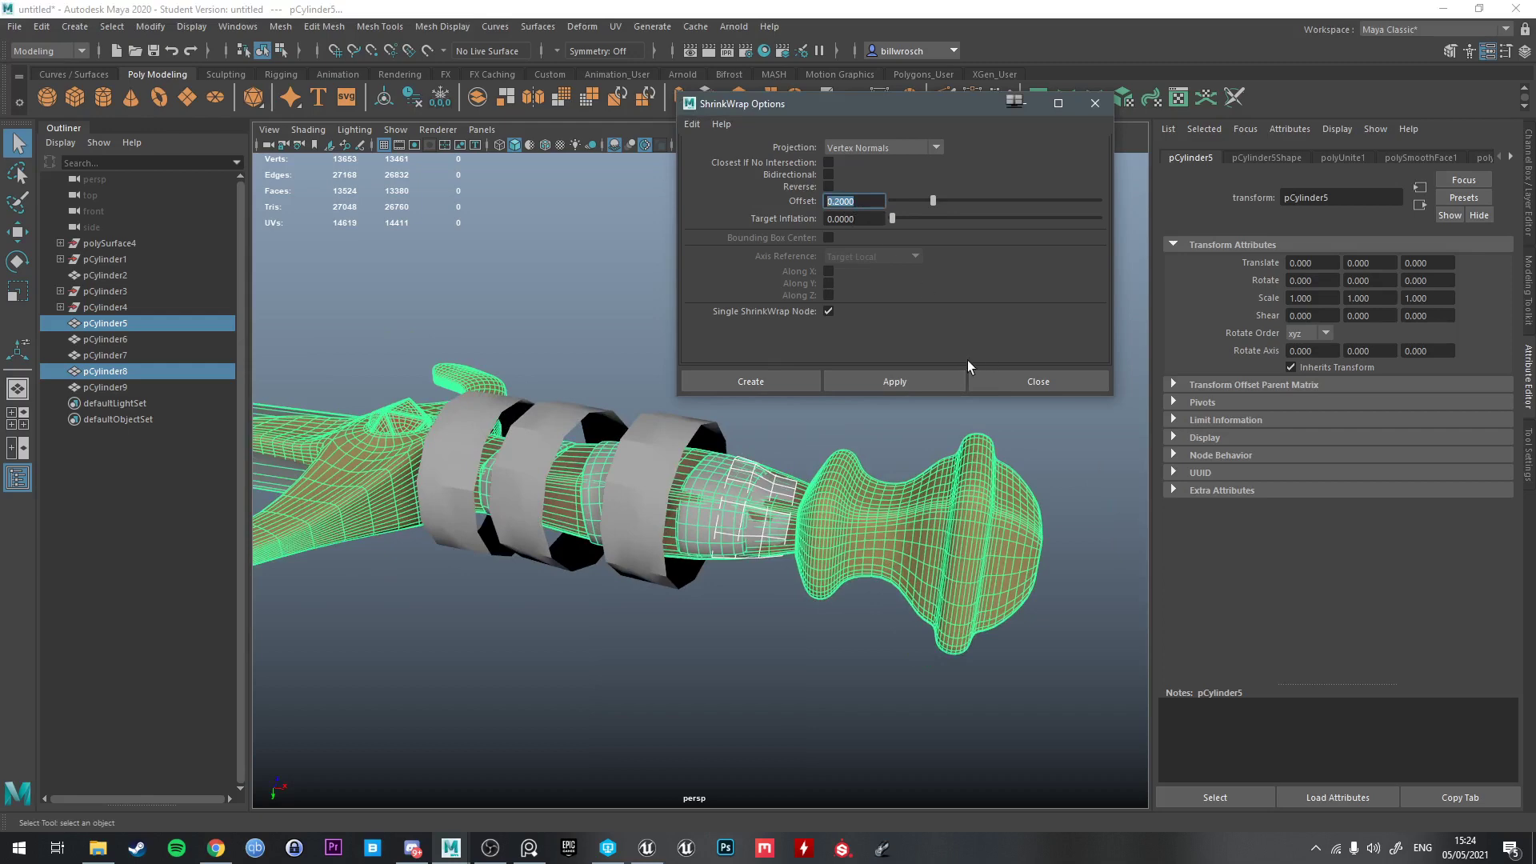
{"action": "left_click", "coordinate": [1006, 382]}
{"action": "key", "text": "ctrl+z"}
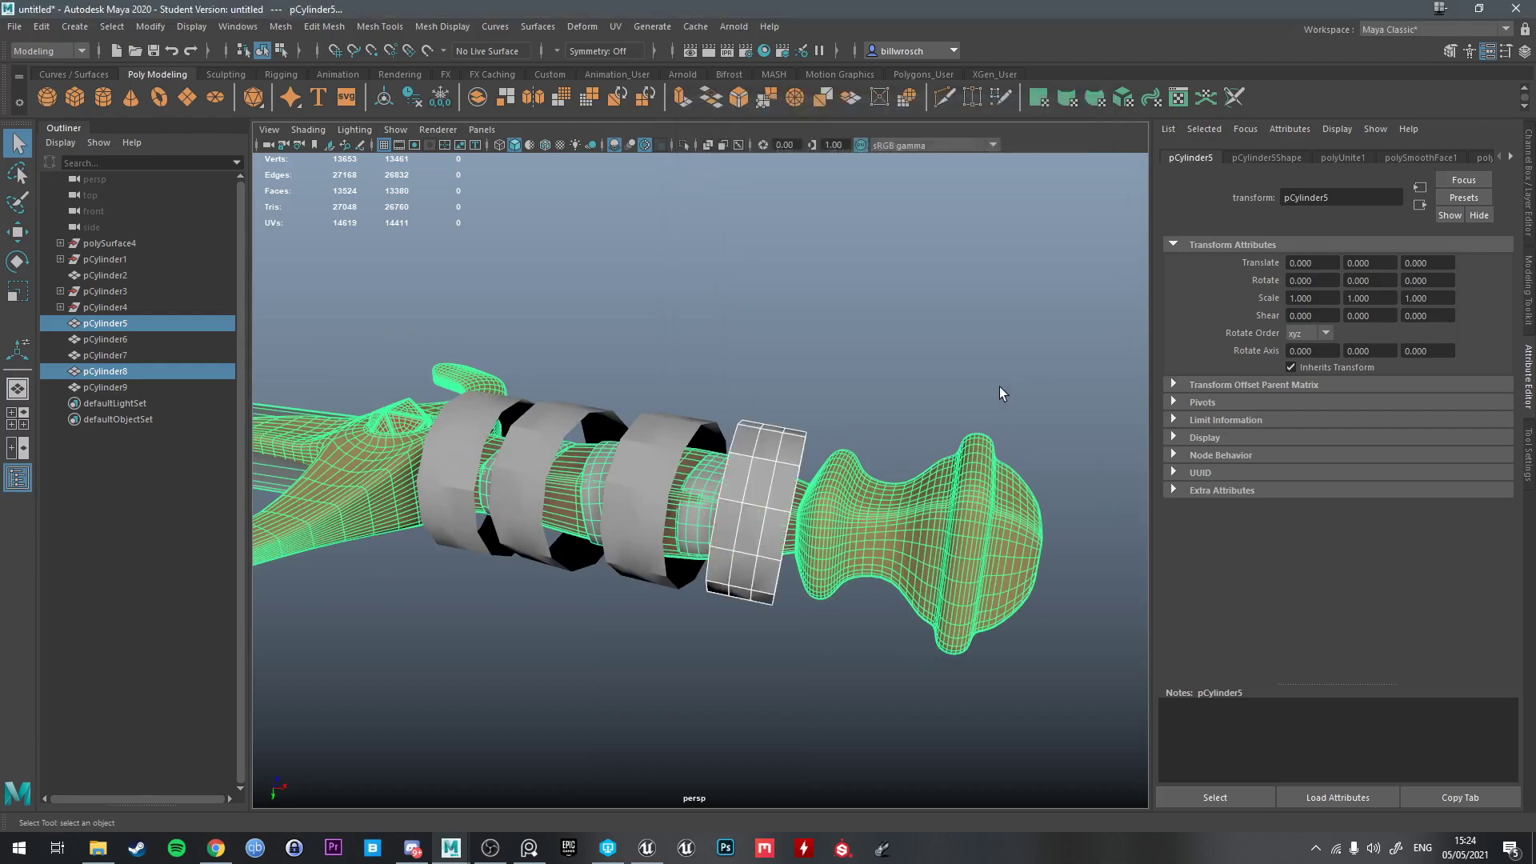
Shrink-wrap the ring nearest the pommel onto the sword mesh and set the deformer's offset to 0.5
{"action": "left_click", "coordinate": [783, 479]}
{"action": "left_click", "coordinate": [841, 460], "text": "shift"}
{"action": "left_click", "coordinate": [583, 26]}
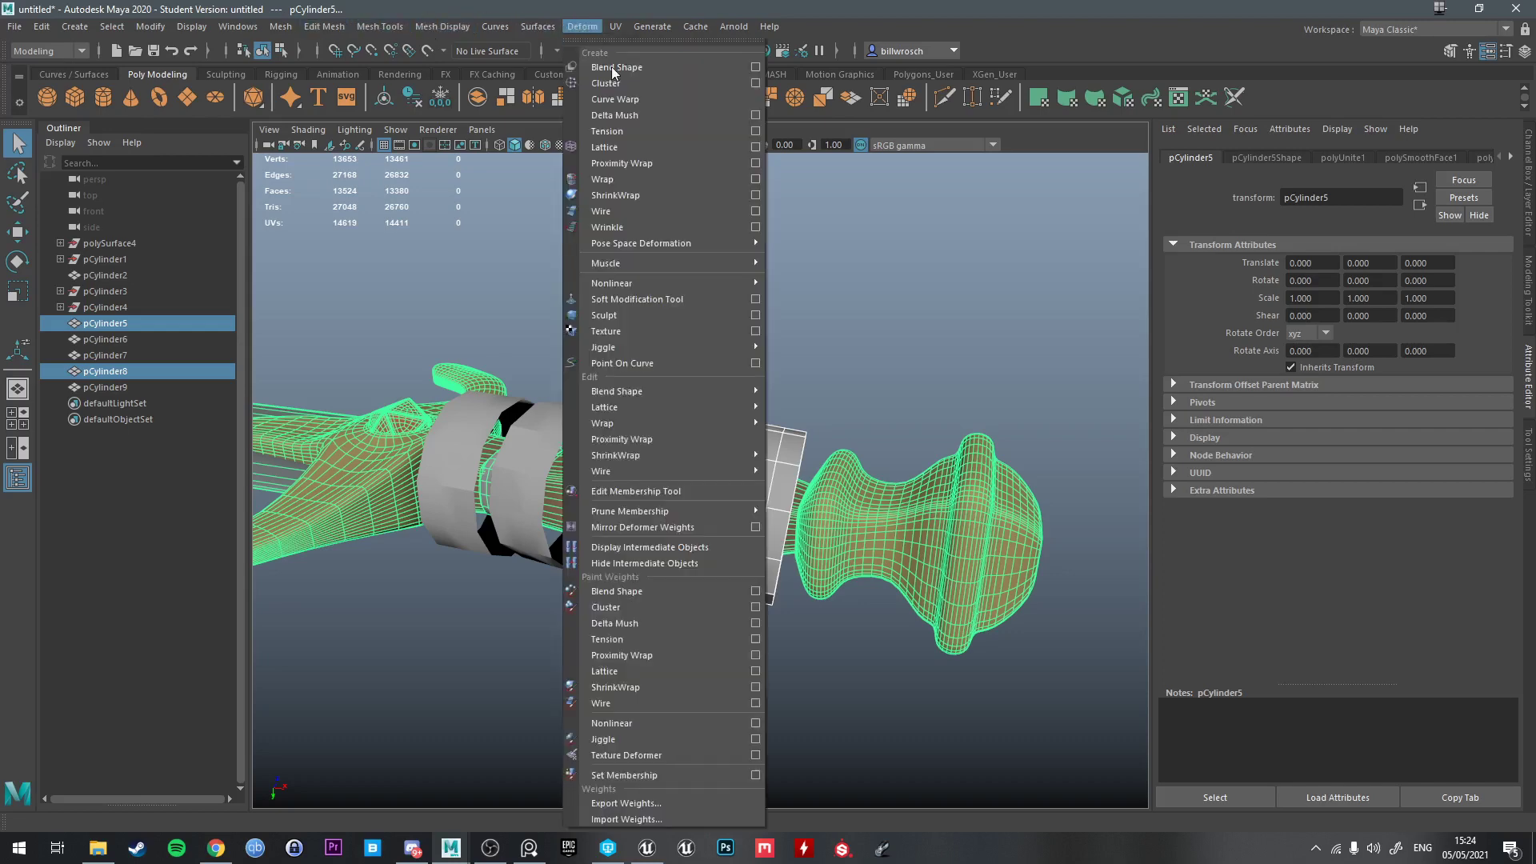
{"action": "left_click", "coordinate": [627, 196]}
{"action": "left_click_drag", "start_coordinate": [788, 318], "coordinate": [783, 481], "text": "alt"}
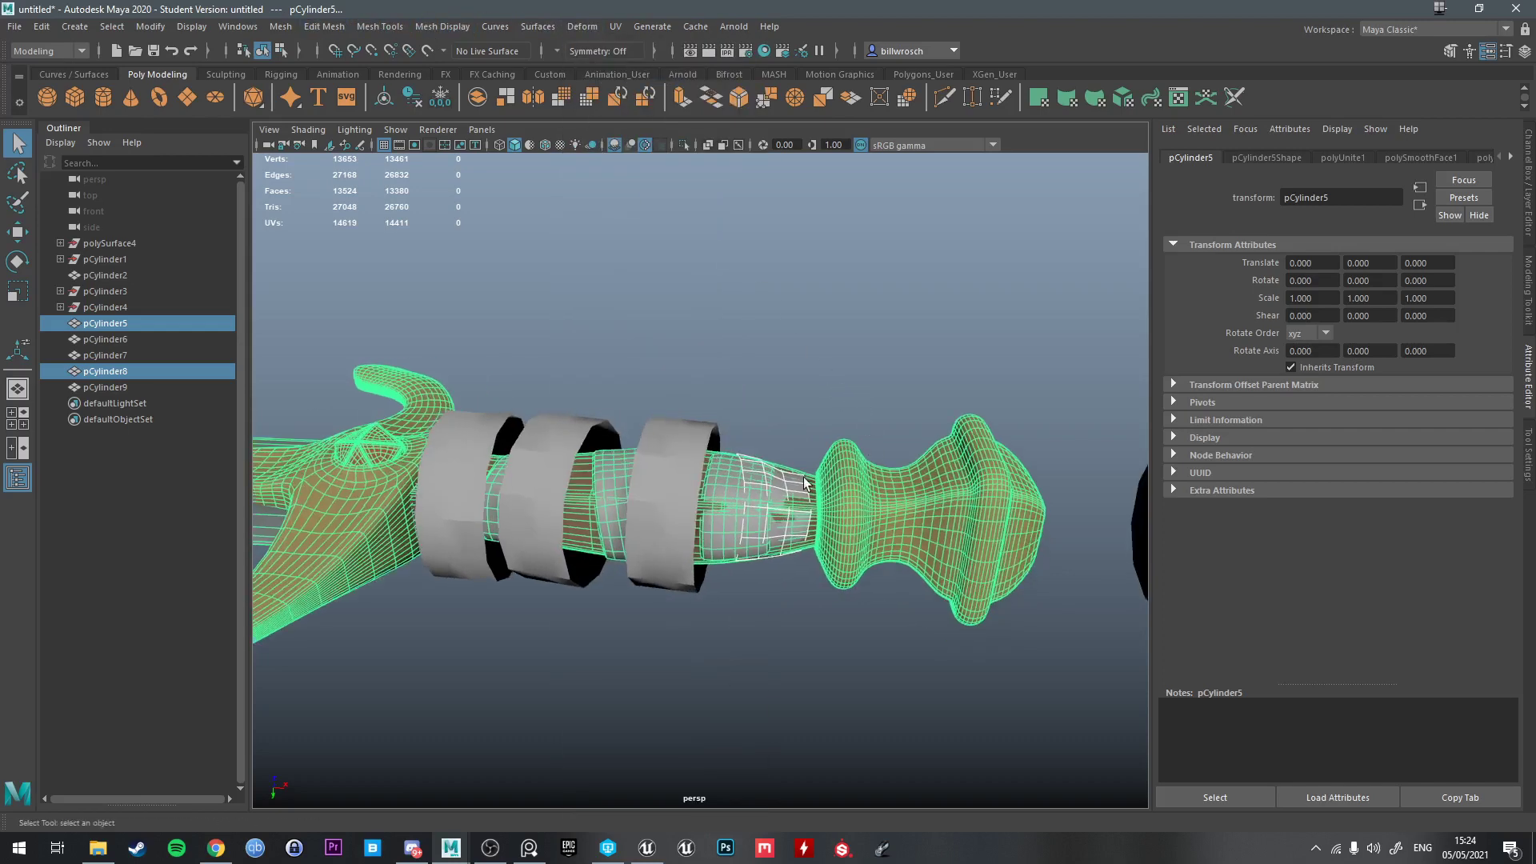
{"action": "left_click", "coordinate": [802, 477]}
{"action": "left_click", "coordinate": [1456, 157]}
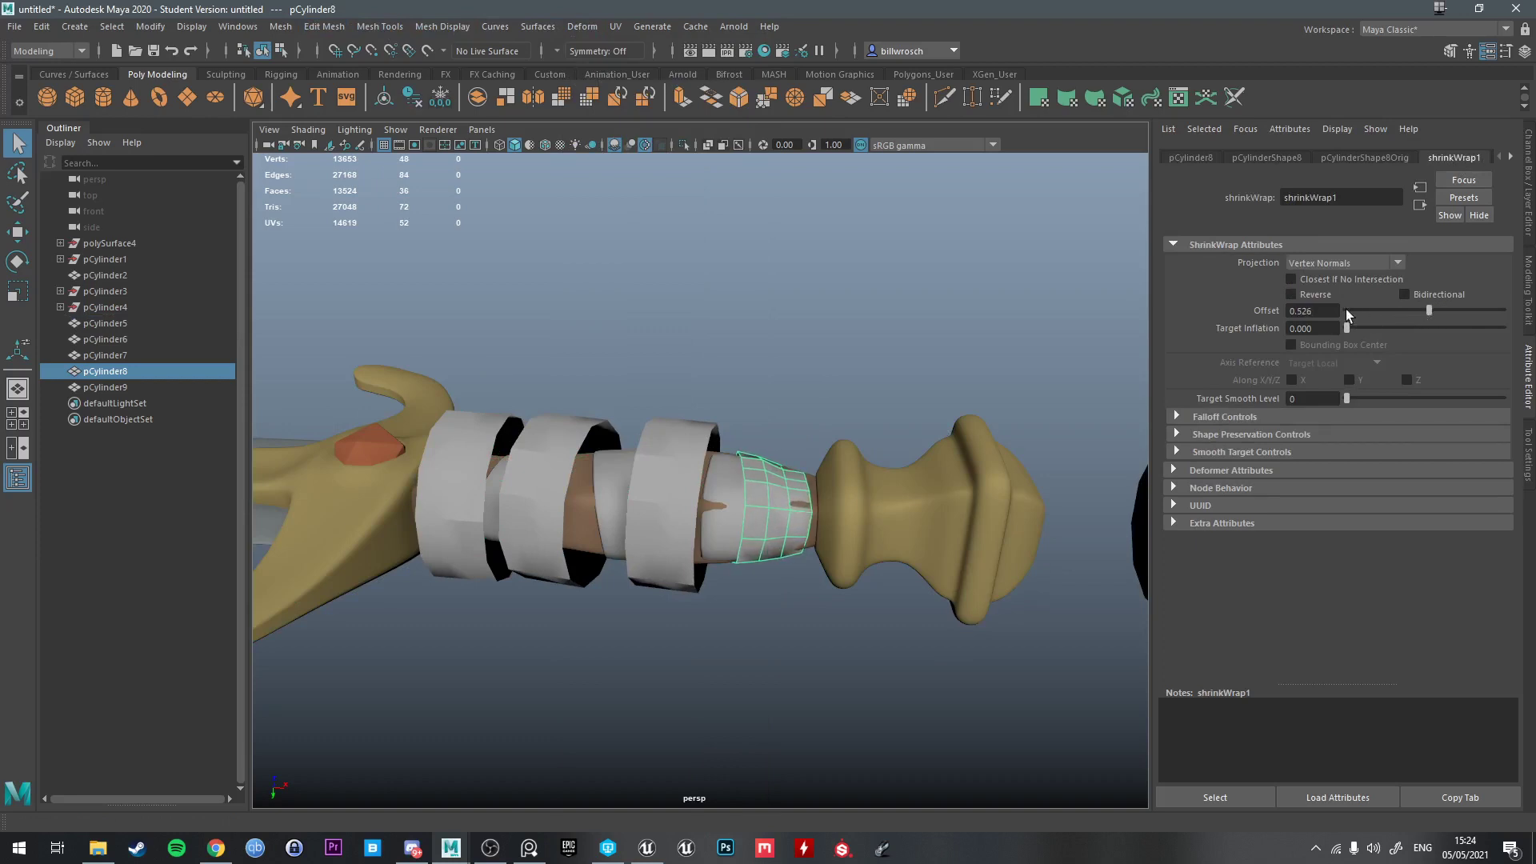
{"action": "double_click", "coordinate": [1312, 311]}
{"action": "type", "text": "0.5"}
{"action": "key", "text": "Return"}
Shrink-wrap the second ring from the pommel onto the sword mesh with an offset of 0.5
{"action": "left_click_drag", "start_coordinate": [760, 448], "coordinate": [727, 476], "text": "alt"}
{"action": "left_click", "coordinate": [683, 480]}
{"action": "left_click", "coordinate": [738, 505], "text": "shift"}
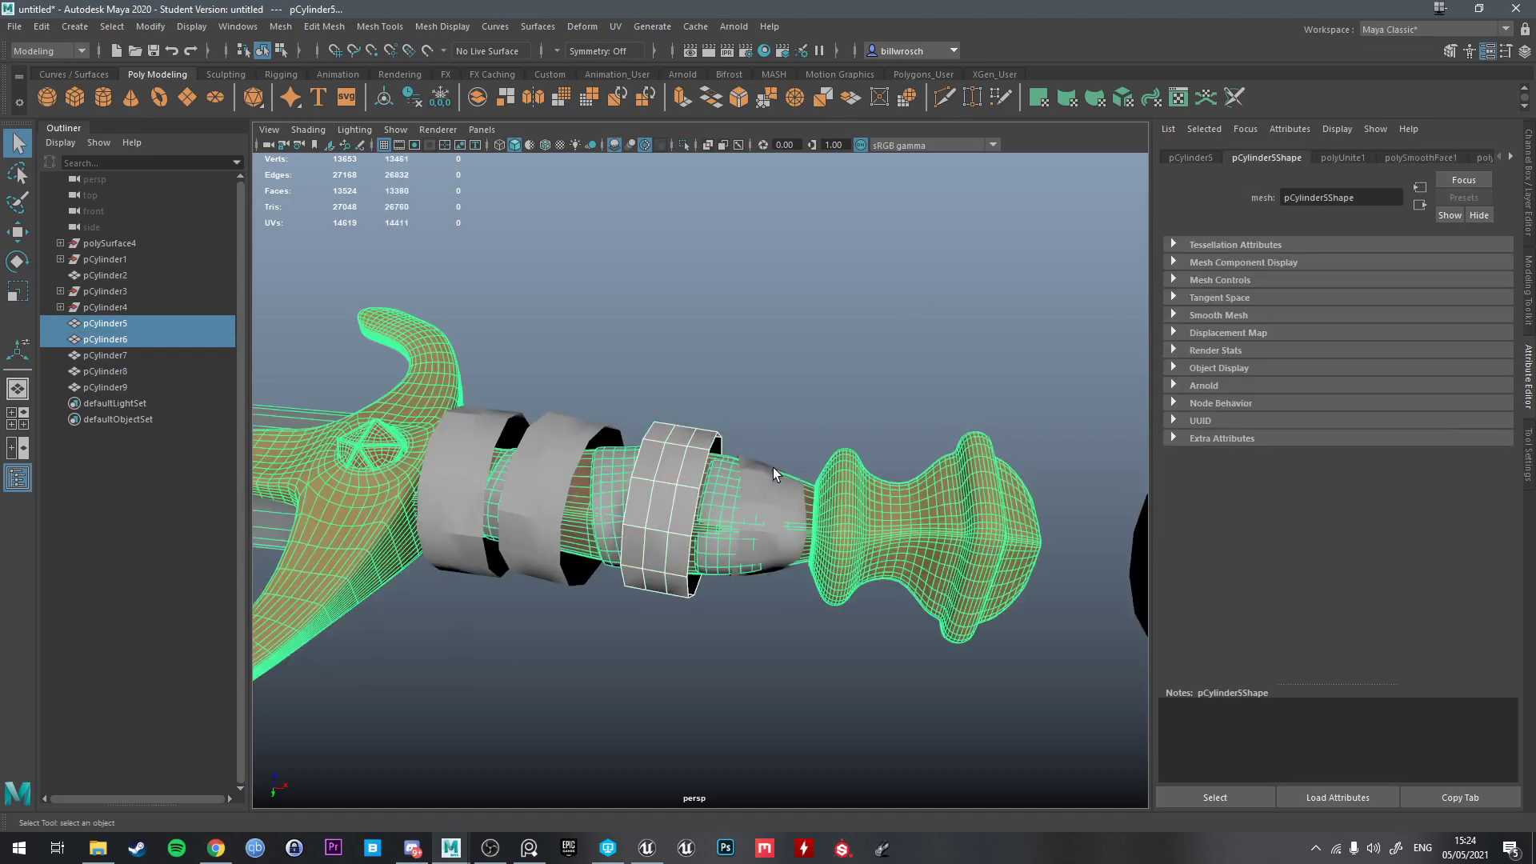
{"action": "left_click", "coordinate": [583, 26]}
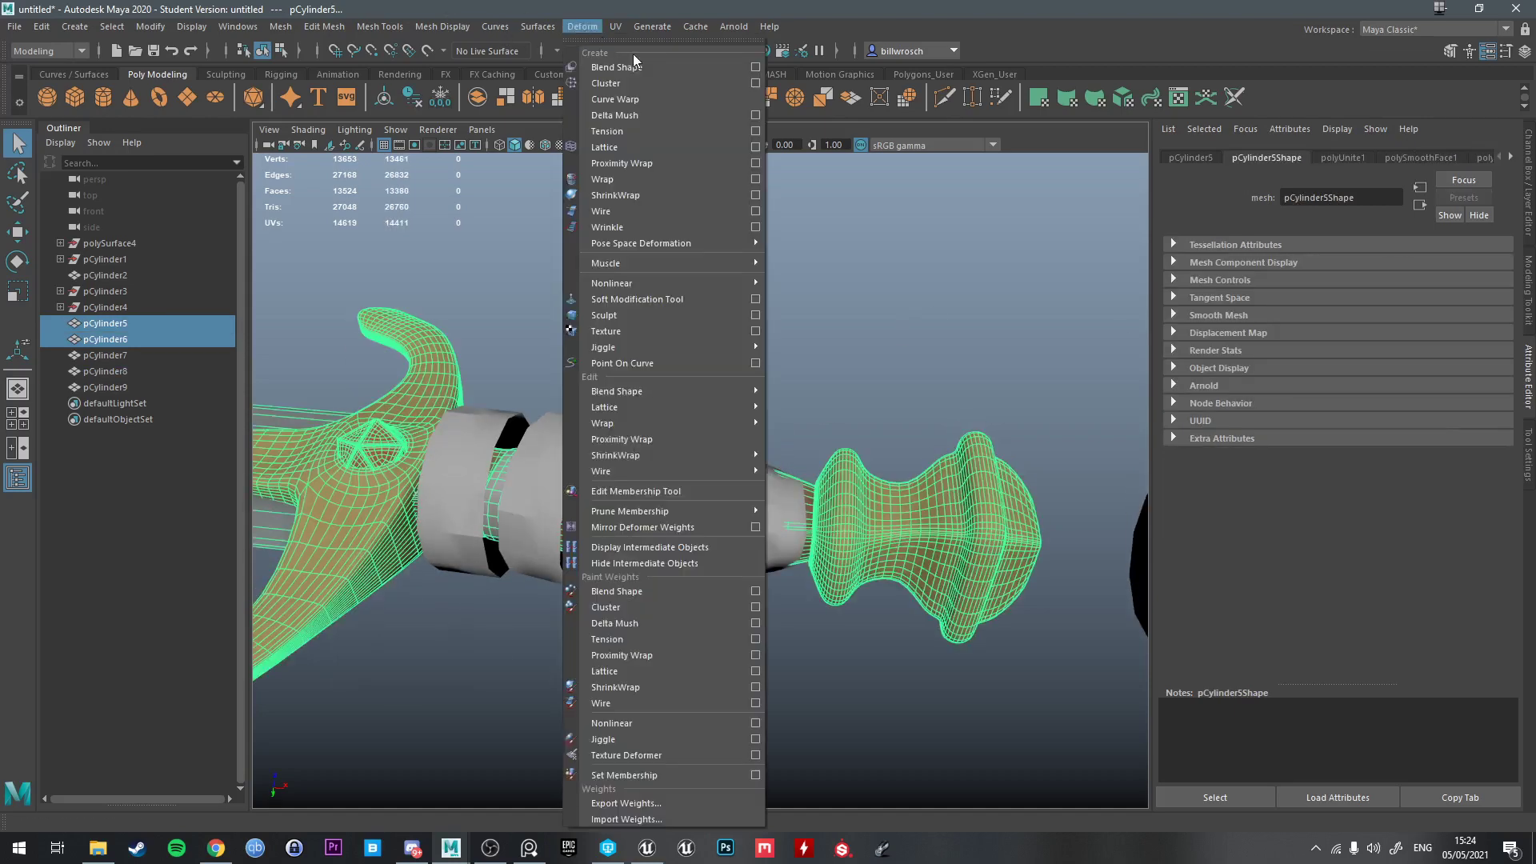
{"action": "left_click", "coordinate": [759, 197]}
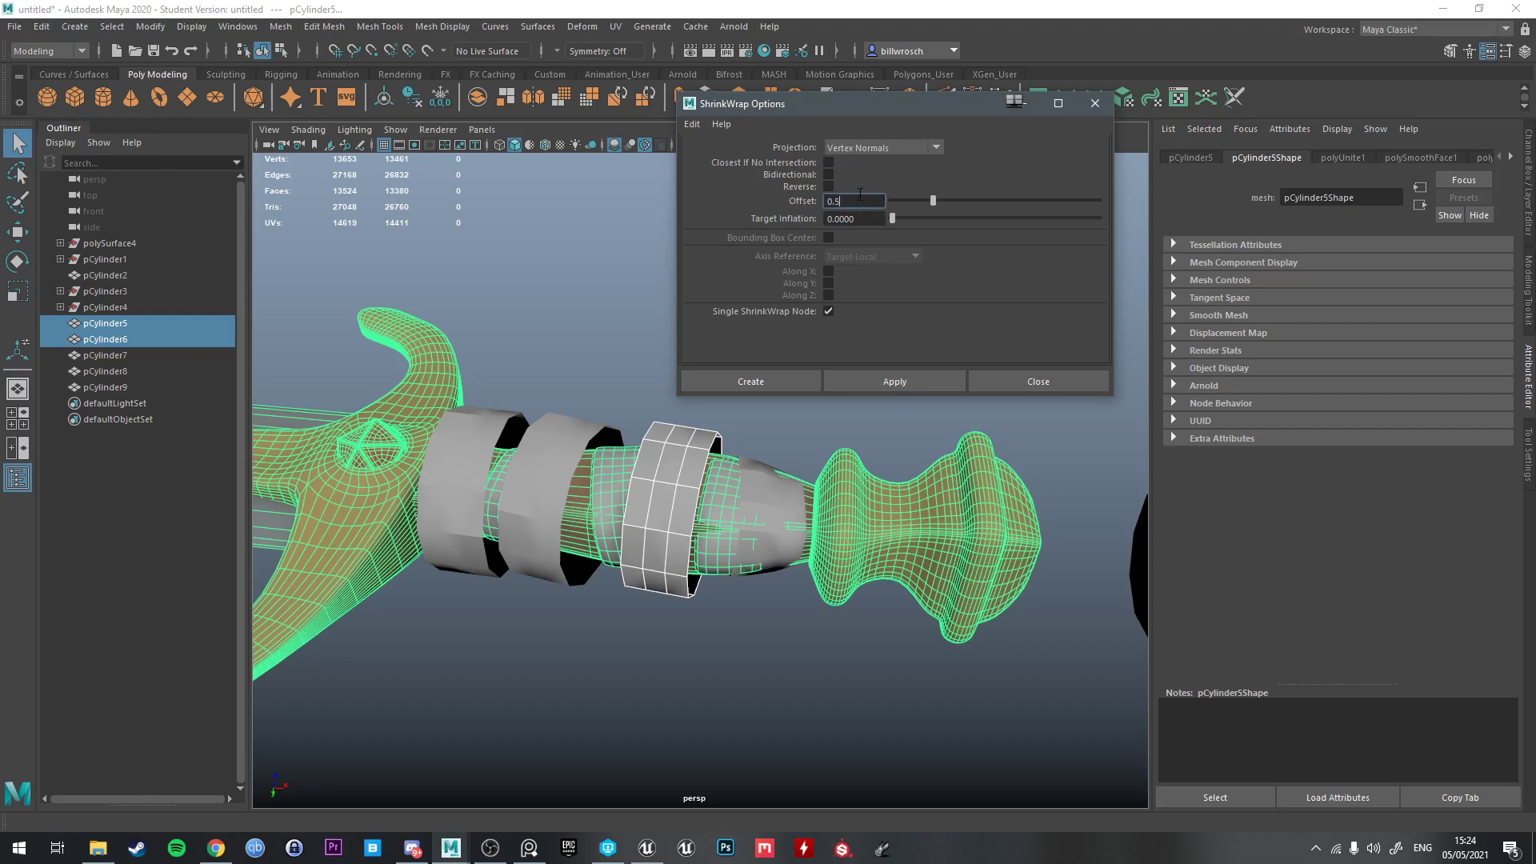
{"action": "left_click", "coordinate": [903, 379]}
{"action": "left_click_drag", "start_coordinate": [748, 454], "coordinate": [836, 435], "text": "alt"}
{"action": "left_click", "coordinate": [669, 405]}
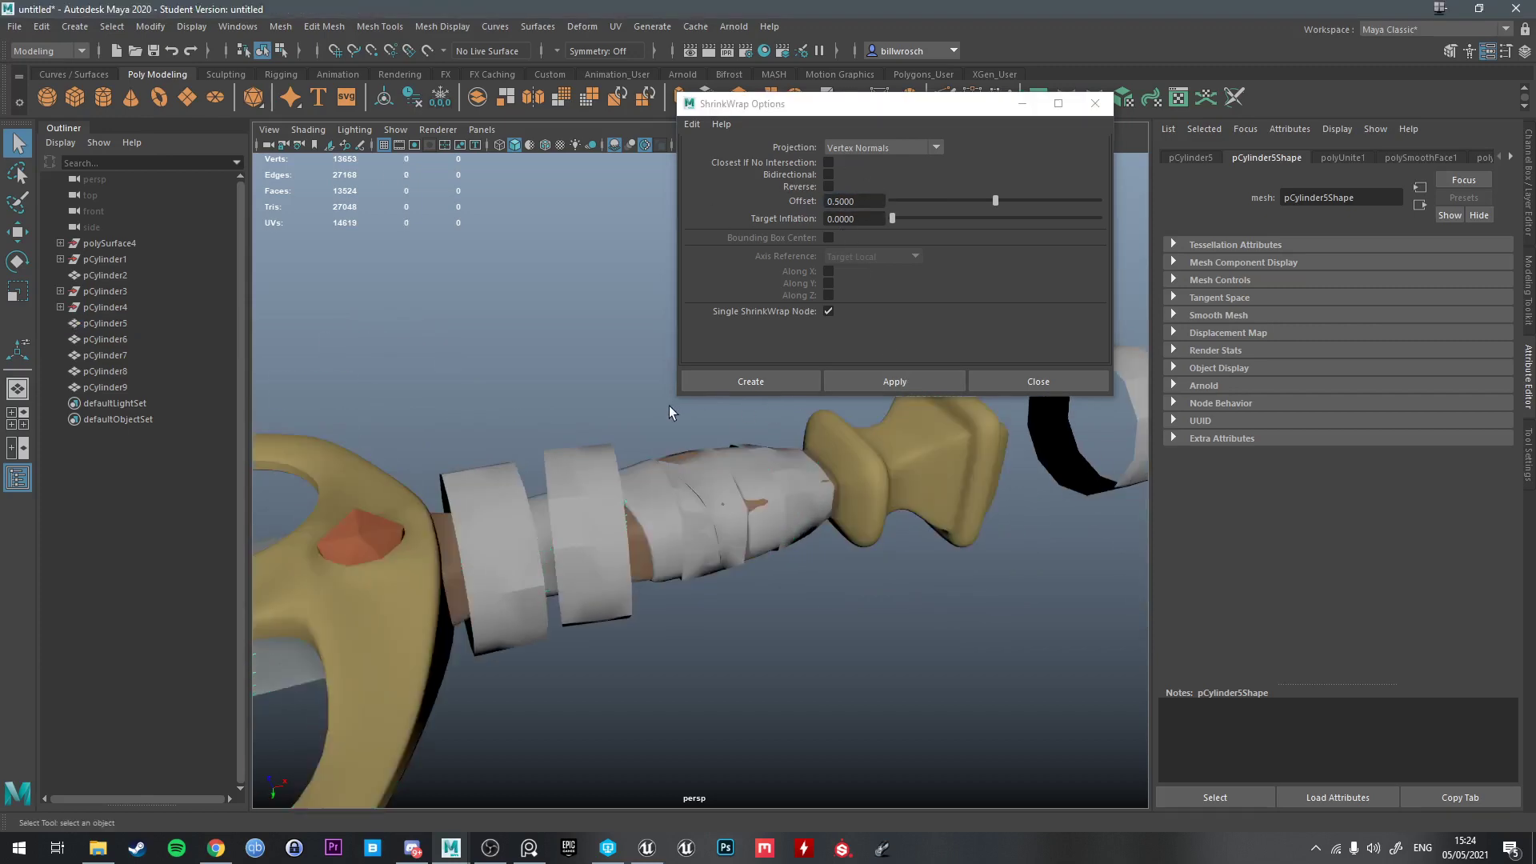
{"action": "left_click_drag", "start_coordinate": [668, 411], "coordinate": [758, 387], "text": "alt"}
{"action": "left_click", "coordinate": [1040, 382]}
Shrink-wrap the two remaining rings near the guard onto the sword mesh with the same settings
{"action": "left_click_drag", "start_coordinate": [1040, 381], "coordinate": [681, 397], "text": "alt"}
{"action": "left_click", "coordinate": [679, 426]}
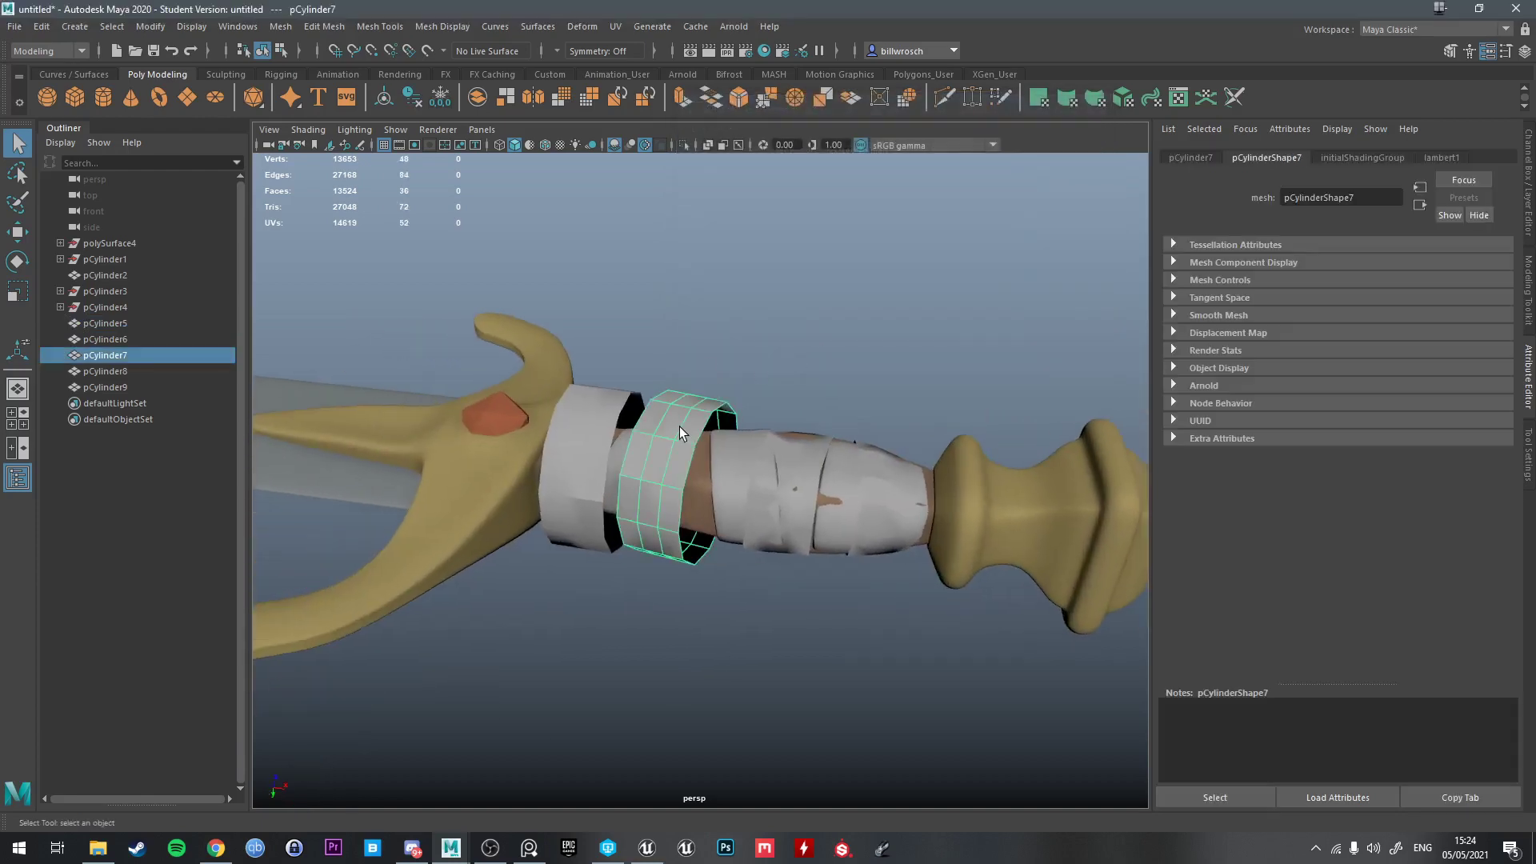
{"action": "left_click", "coordinate": [725, 464], "text": "shift"}
{"action": "key", "text": "g"}
{"action": "left_click", "coordinate": [602, 435]}
{"action": "left_click", "coordinate": [621, 450], "text": "shift"}
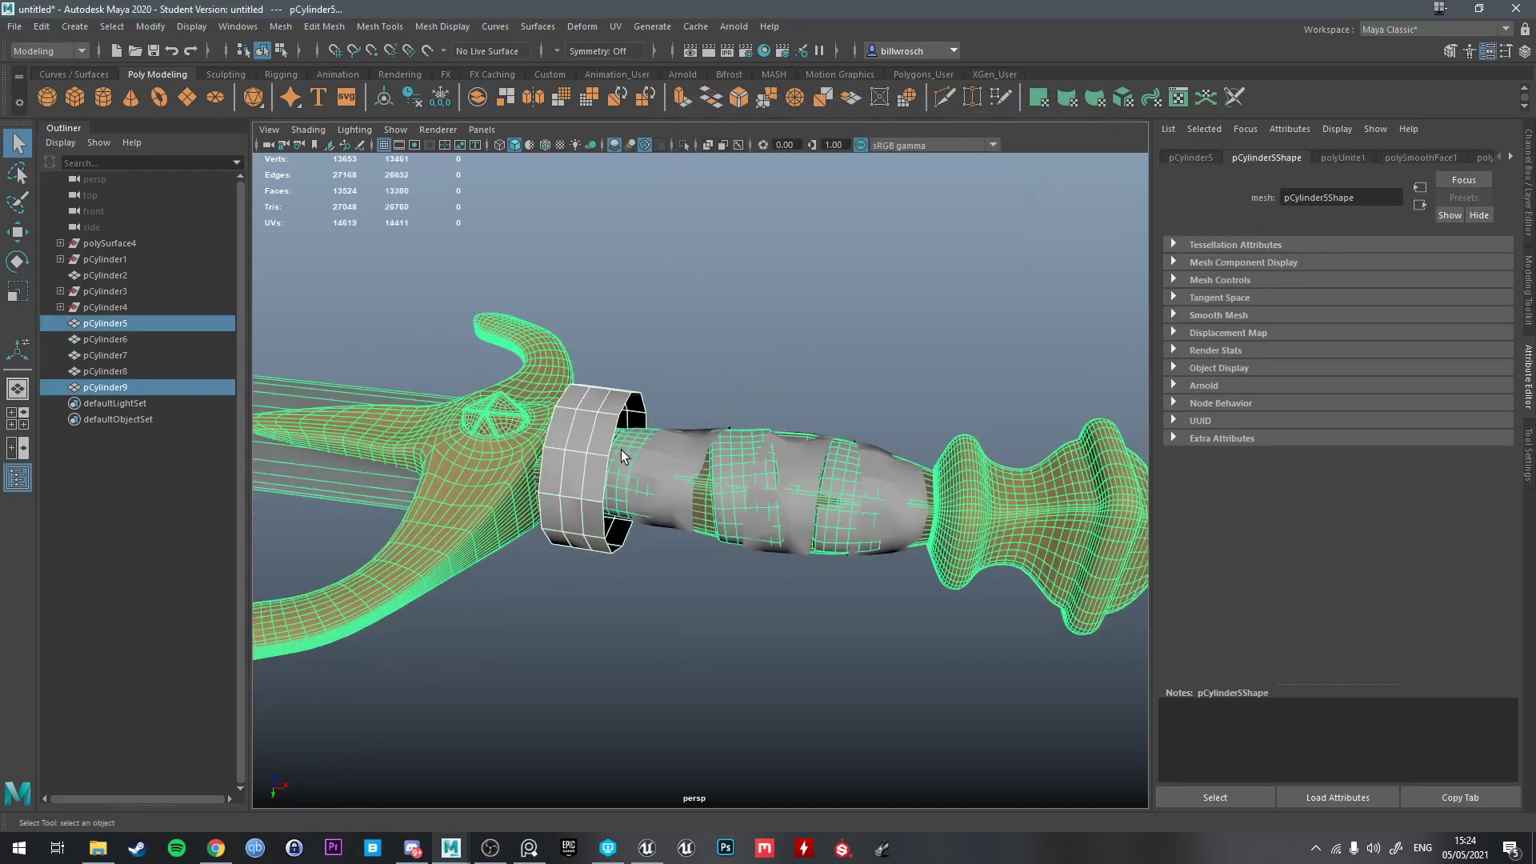
{"action": "key", "text": "g"}
{"action": "left_click_drag", "start_coordinate": [788, 477], "coordinate": [840, 422], "text": "alt"}
{"action": "left_click_drag", "start_coordinate": [693, 442], "coordinate": [707, 464], "text": "alt"}
{"action": "left_click", "coordinate": [803, 323]}
{"action": "left_click_drag", "start_coordinate": [804, 323], "coordinate": [708, 449], "text": "alt"}
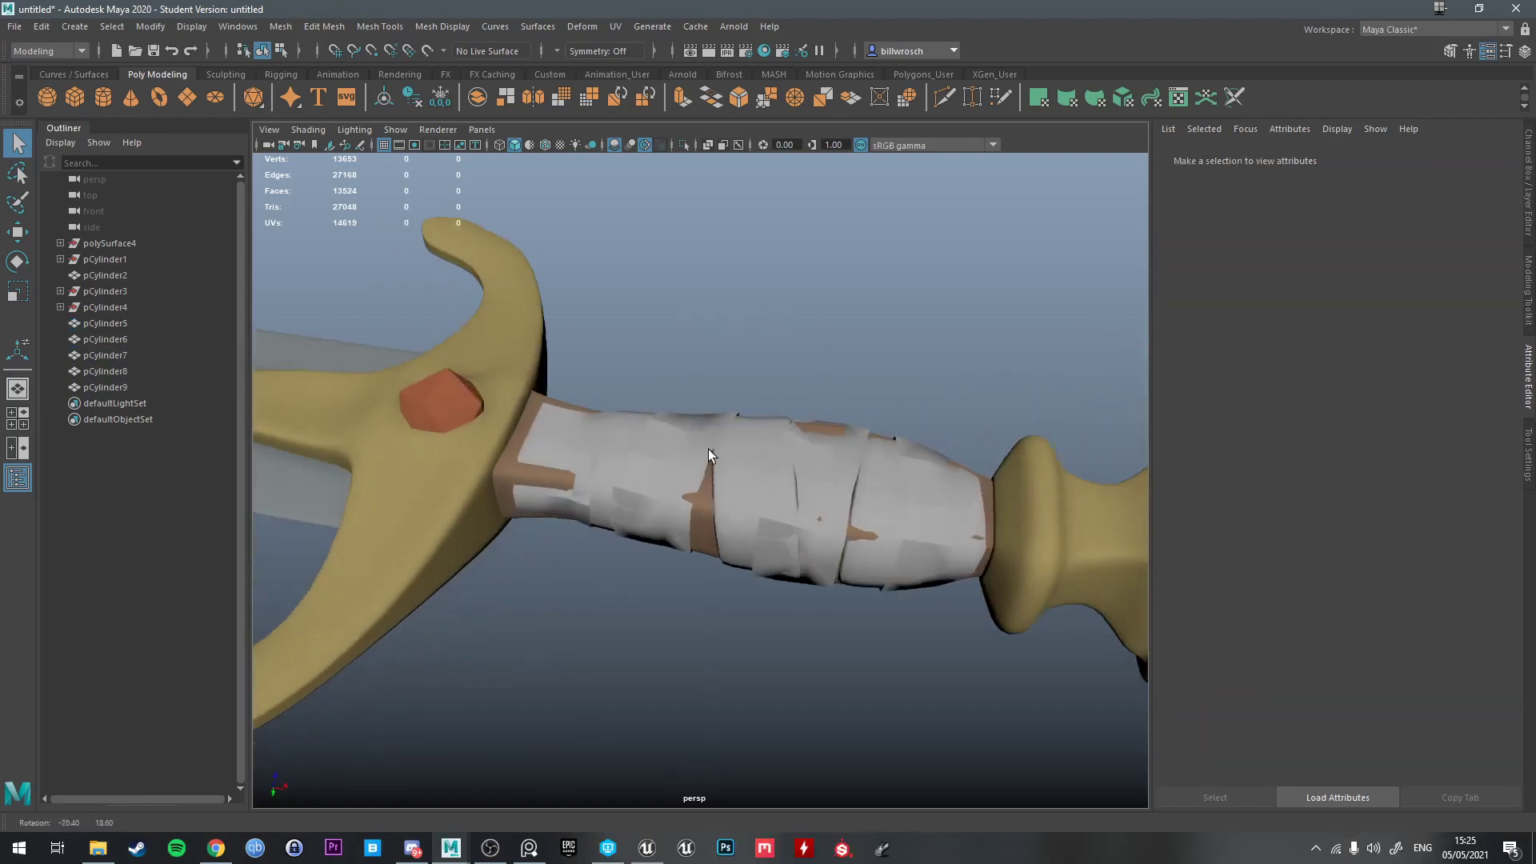
Select only the four shrink-wrapped outer bands, without the sword mesh, and delete their history
{"action": "left_click", "coordinate": [684, 447]}
{"action": "left_click", "coordinate": [595, 439], "text": "shift"}
{"action": "left_click", "coordinate": [875, 461], "text": "shift"}
{"action": "left_click_drag", "start_coordinate": [662, 364], "coordinate": [931, 515], "text": "ctrl+shift"}
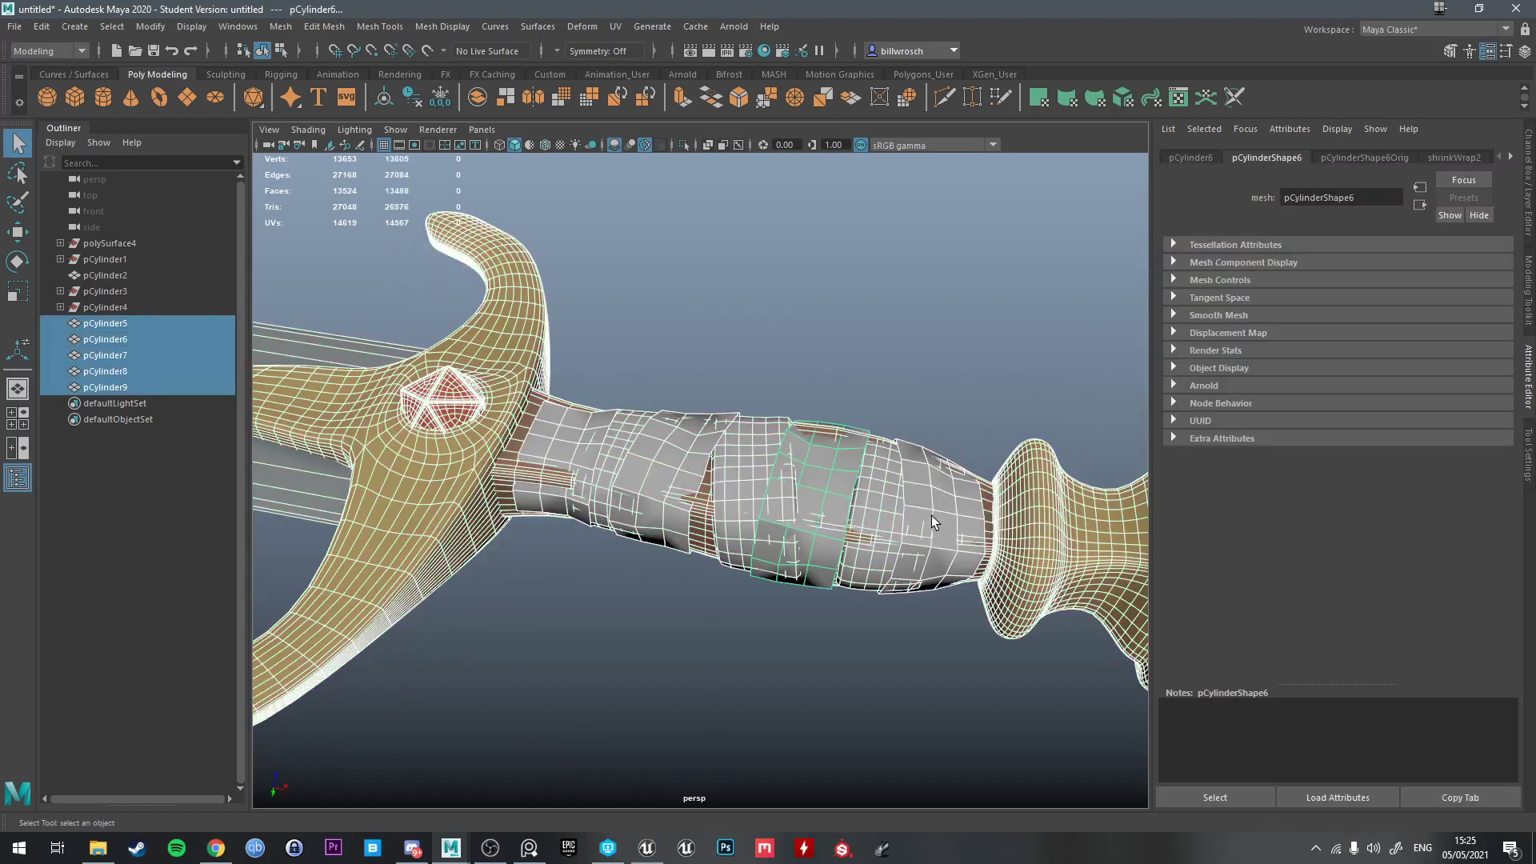
{"action": "left_click", "coordinate": [770, 459], "text": "shift"}
{"action": "left_click_drag", "start_coordinate": [775, 458], "coordinate": [892, 448], "text": "alt"}
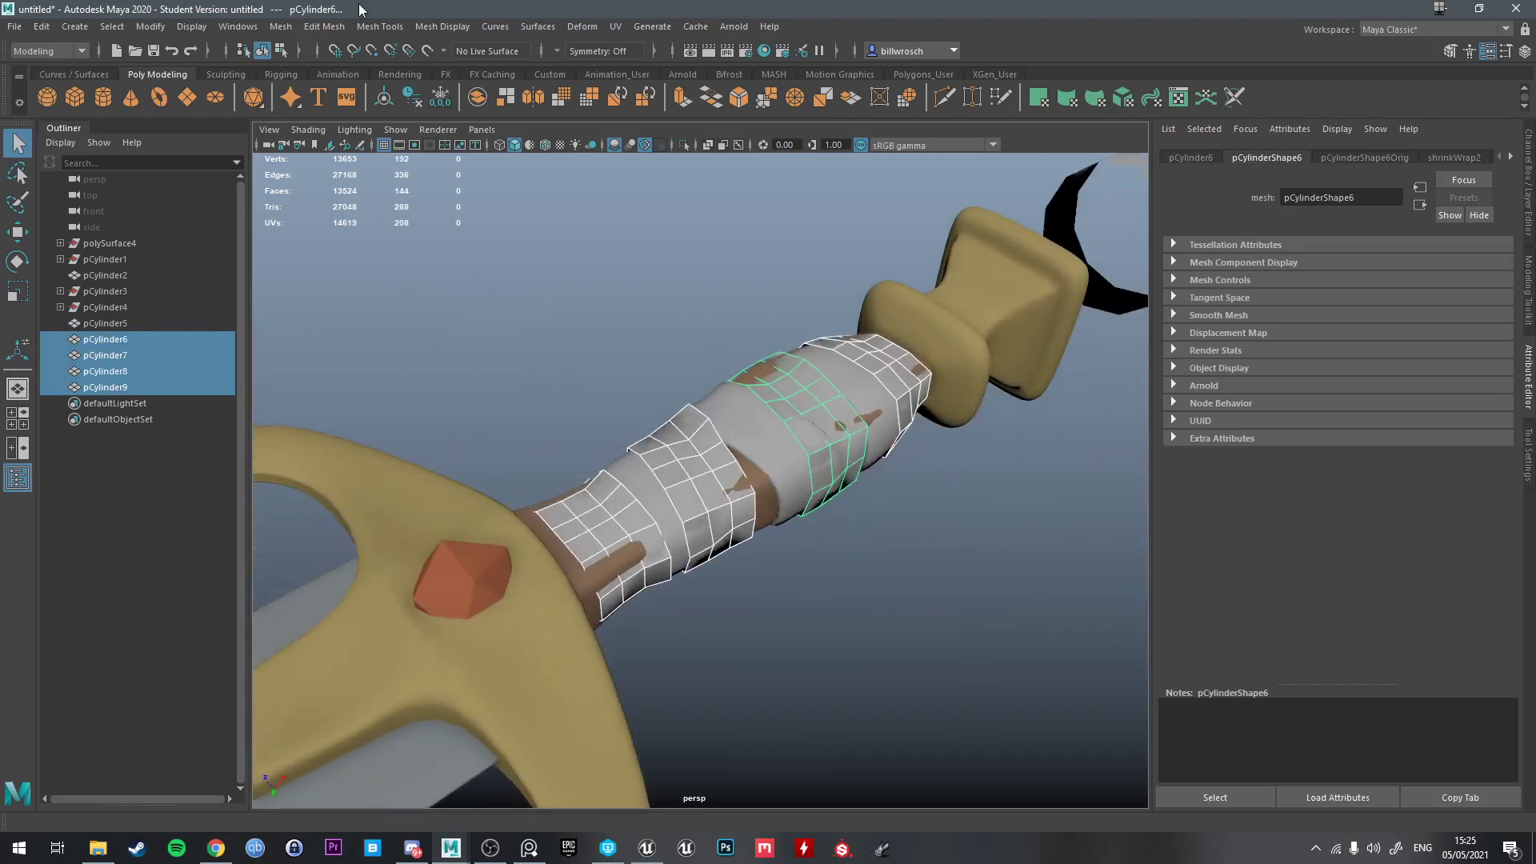
{"action": "left_click", "coordinate": [411, 102]}
Combine the four outer bands into one mesh and soften its edges
{"action": "left_click_drag", "start_coordinate": [816, 264], "coordinate": [704, 240], "text": "alt"}
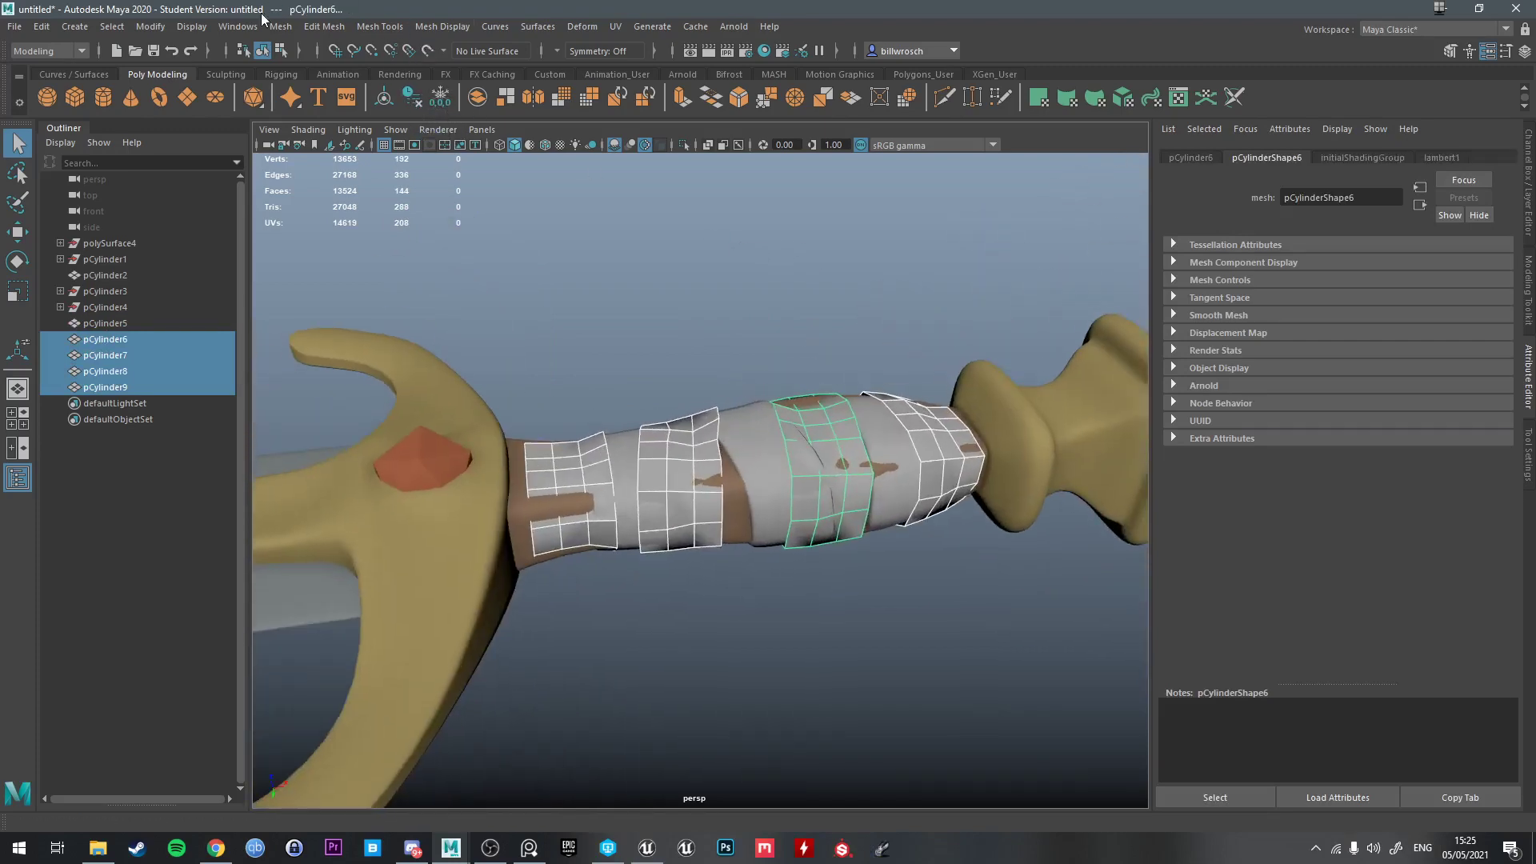
{"action": "left_click", "coordinate": [282, 27]}
{"action": "left_click", "coordinate": [311, 83]}
{"action": "left_click_drag", "start_coordinate": [788, 324], "coordinate": [813, 353], "text": "alt"}
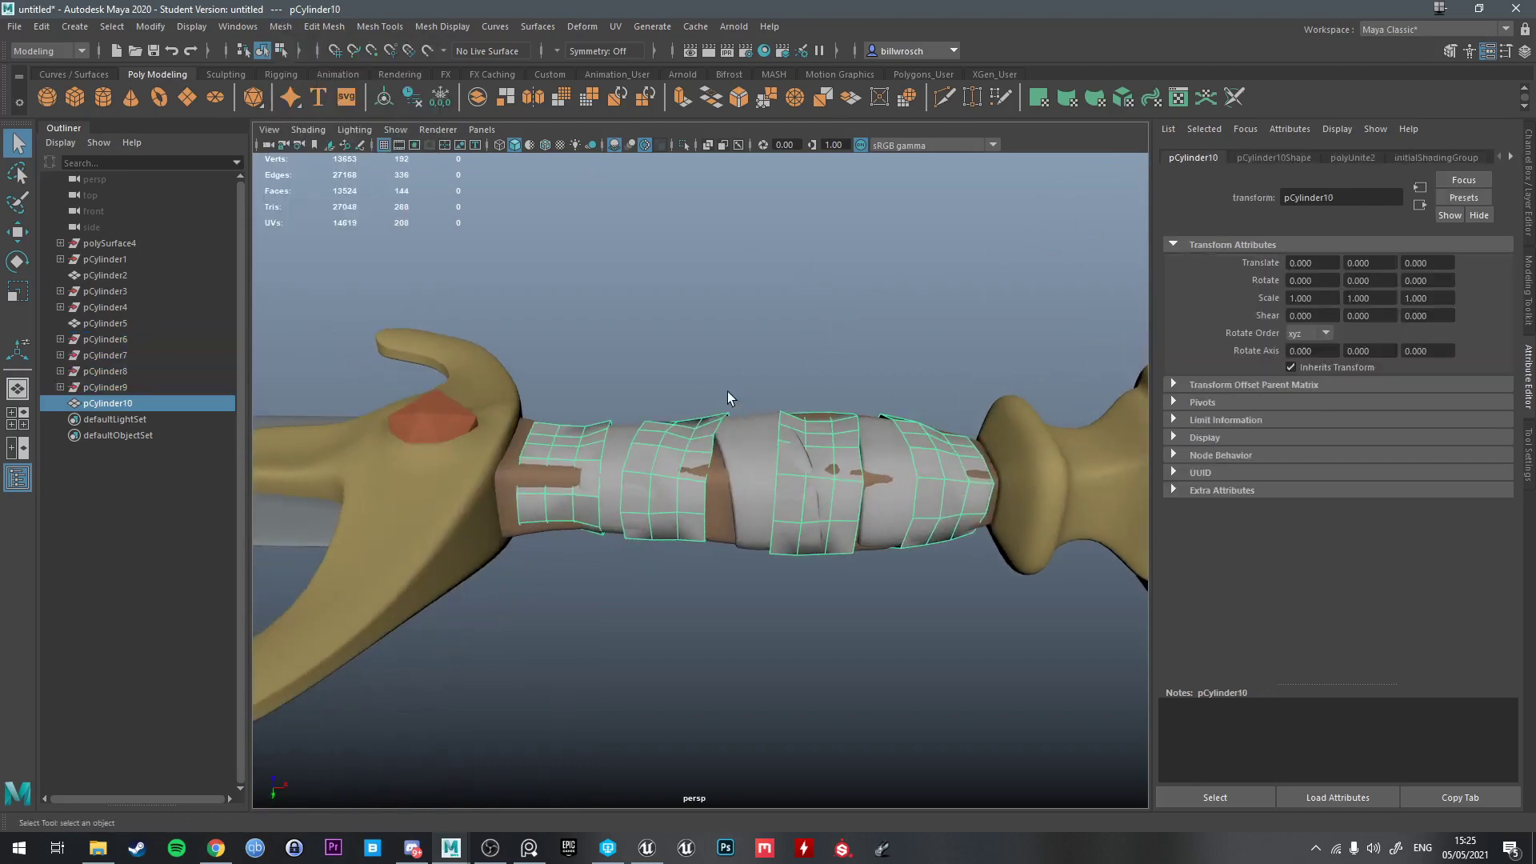
{"action": "left_click", "coordinate": [442, 27]}
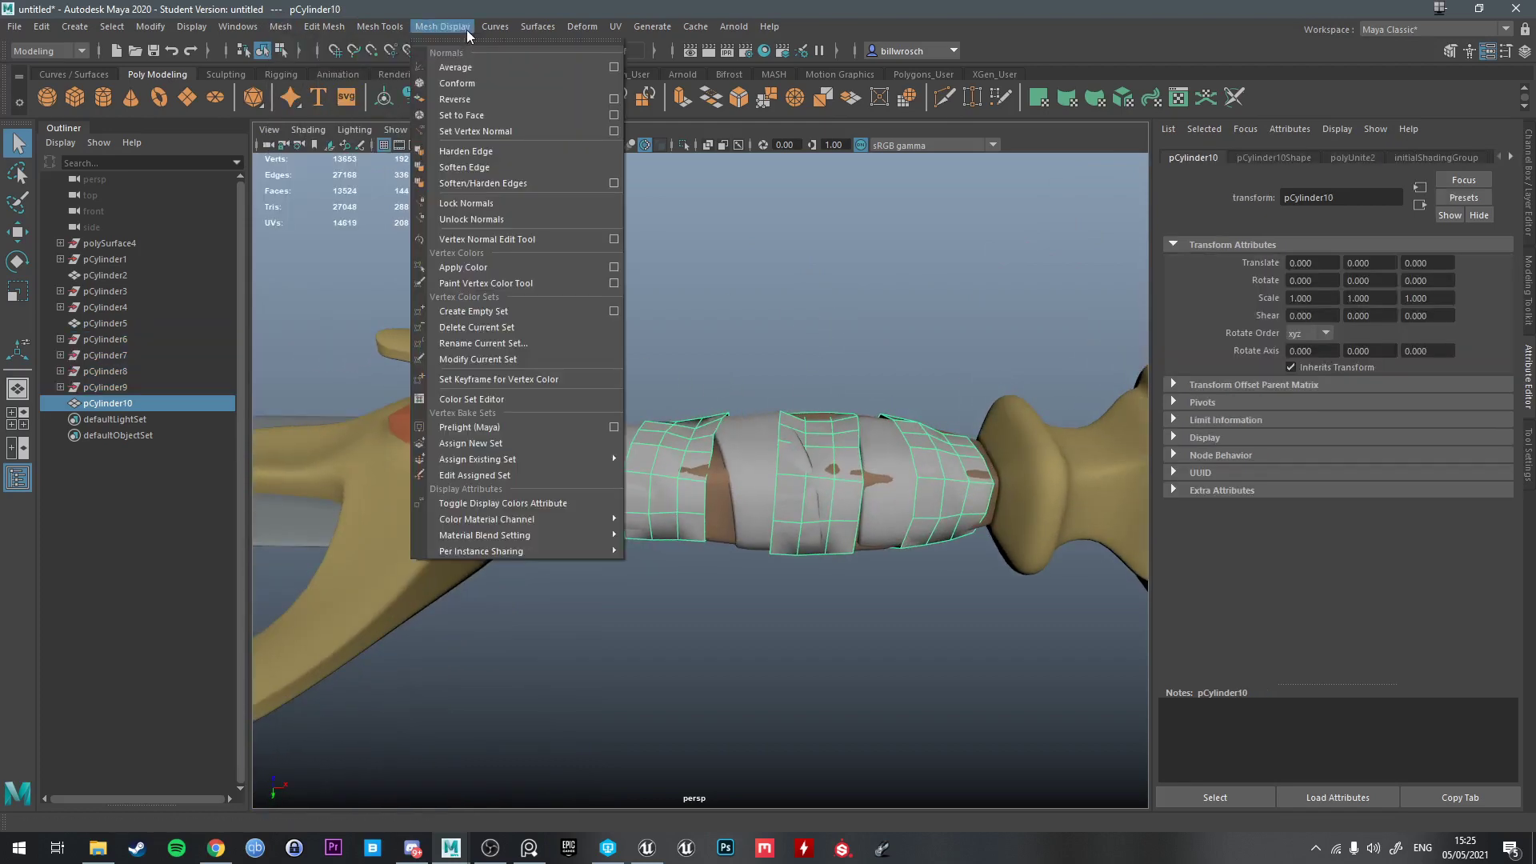
{"action": "left_click", "coordinate": [483, 210]}
{"action": "left_click_drag", "start_coordinate": [498, 179], "coordinate": [760, 342], "text": "alt"}
{"action": "left_click", "coordinate": [829, 301]}
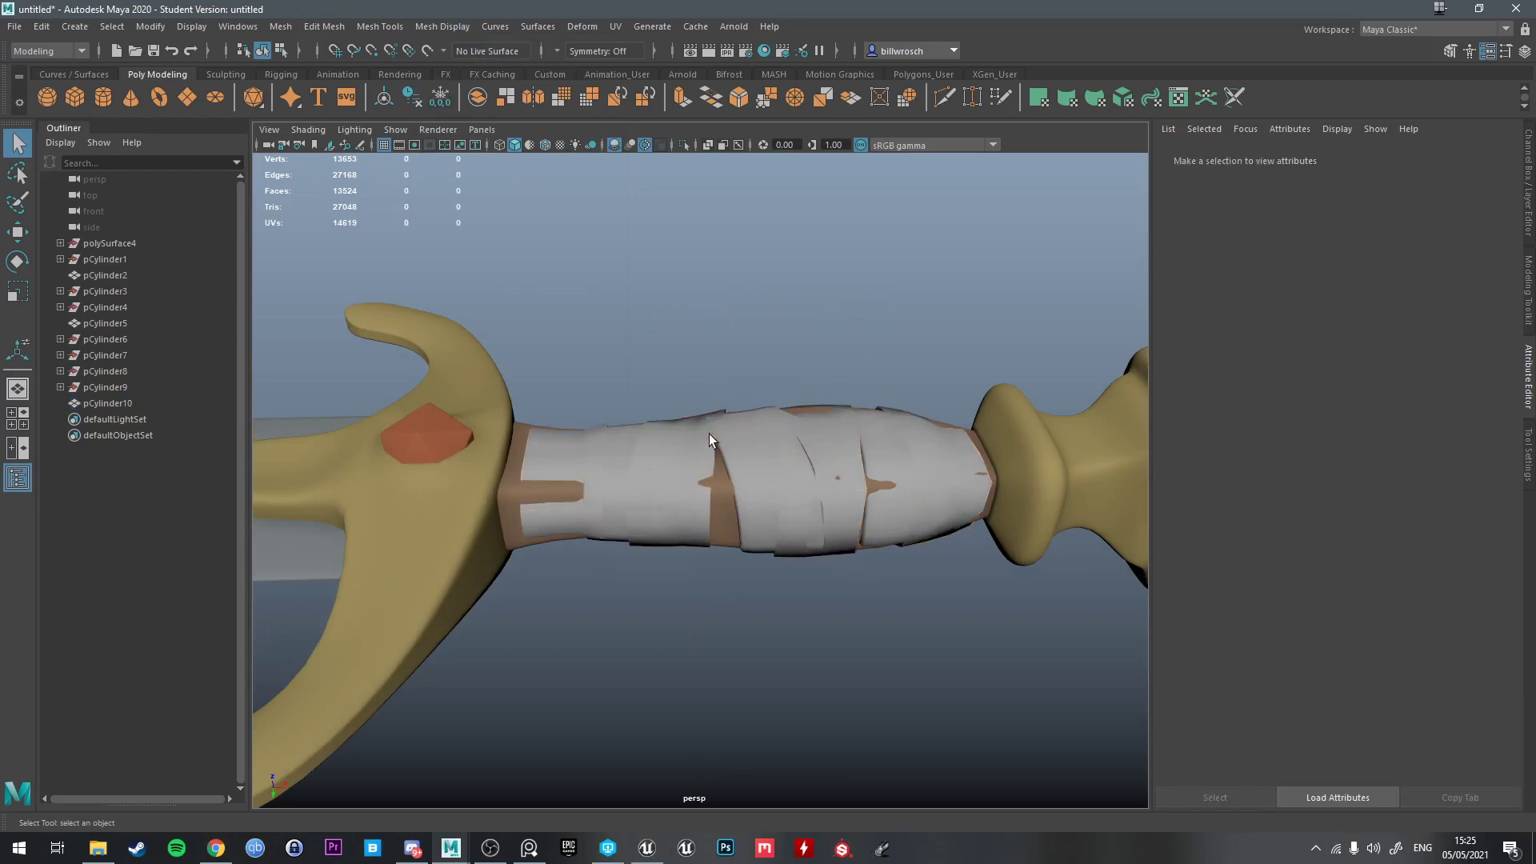
Extrude all faces of the combined bands with Thickness 0 and Local Translate Z 1
{"action": "left_click", "coordinate": [709, 439]}
{"action": "key", "text": "ctrl+e"}
{"action": "left_click_drag", "start_coordinate": [357, 258], "coordinate": [366, 257]}
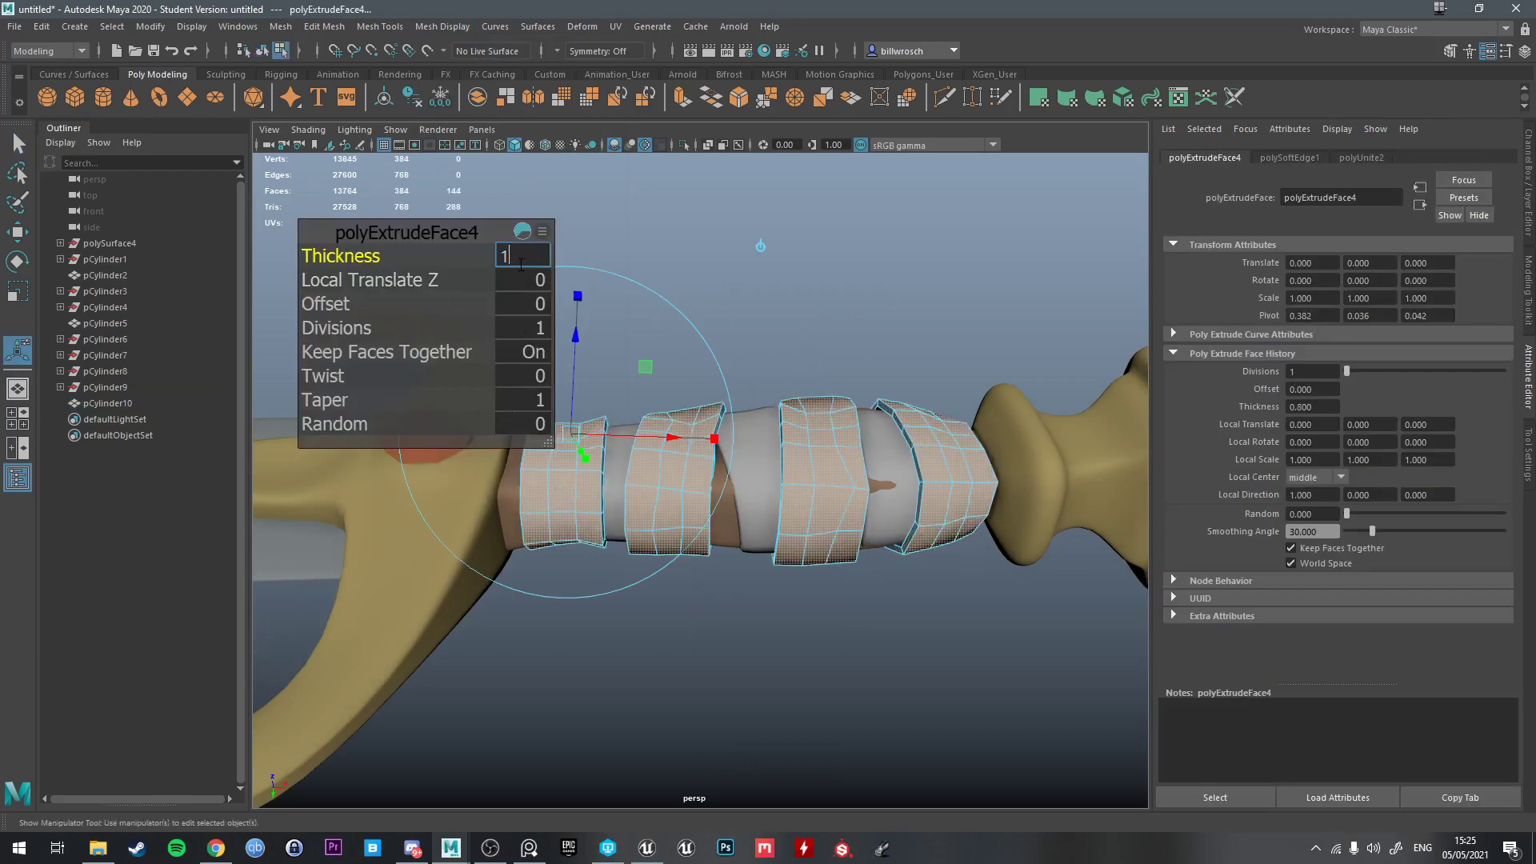
{"action": "key", "text": "Return"}
{"action": "left_click_drag", "start_coordinate": [633, 306], "coordinate": [882, 421], "text": "alt"}
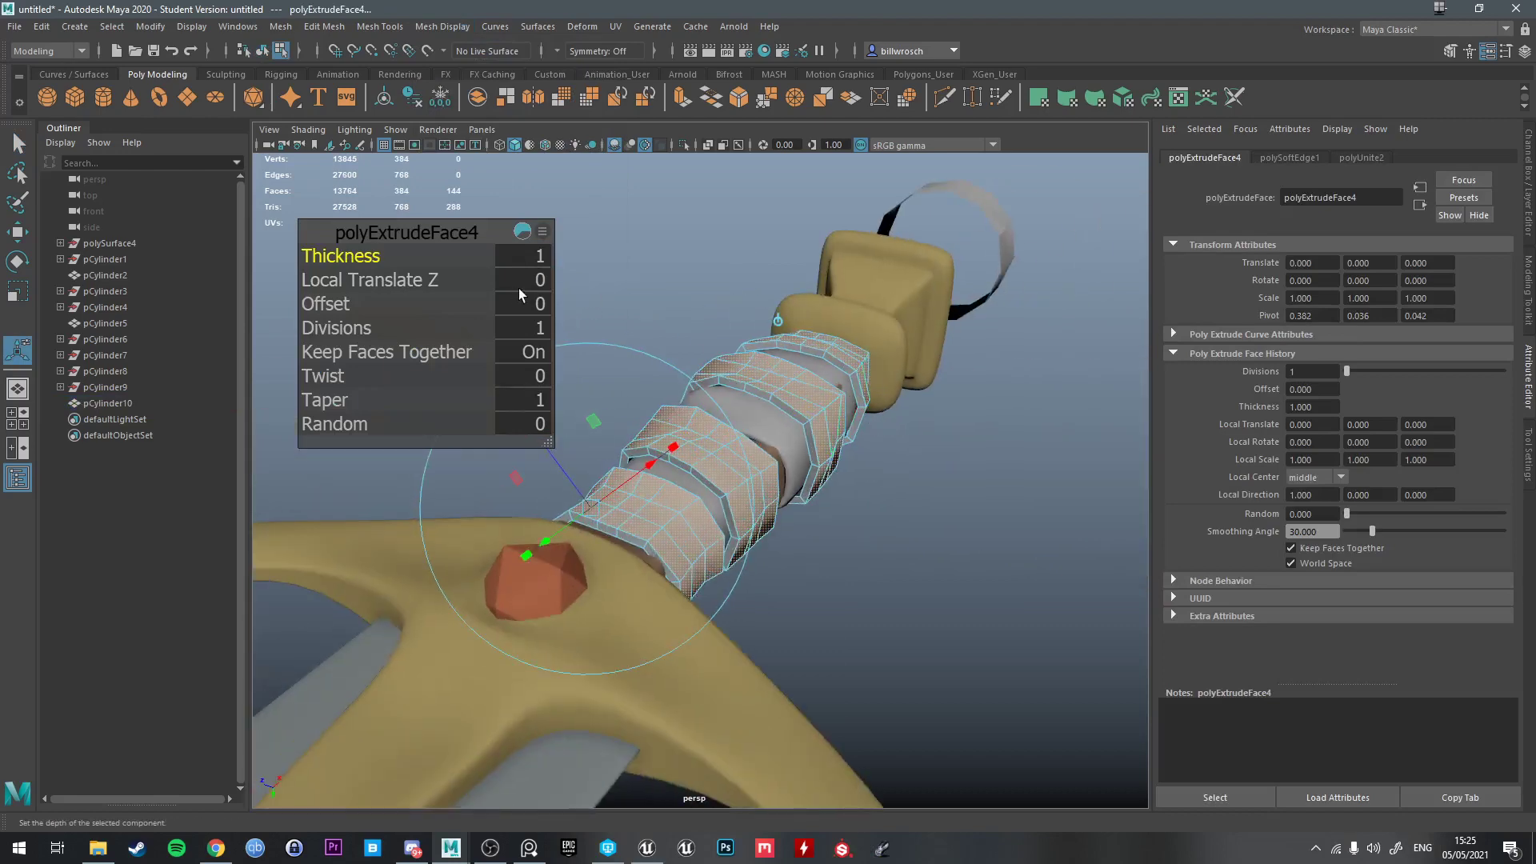
{"action": "type", "text": "0"}
{"action": "key", "text": "Return"}
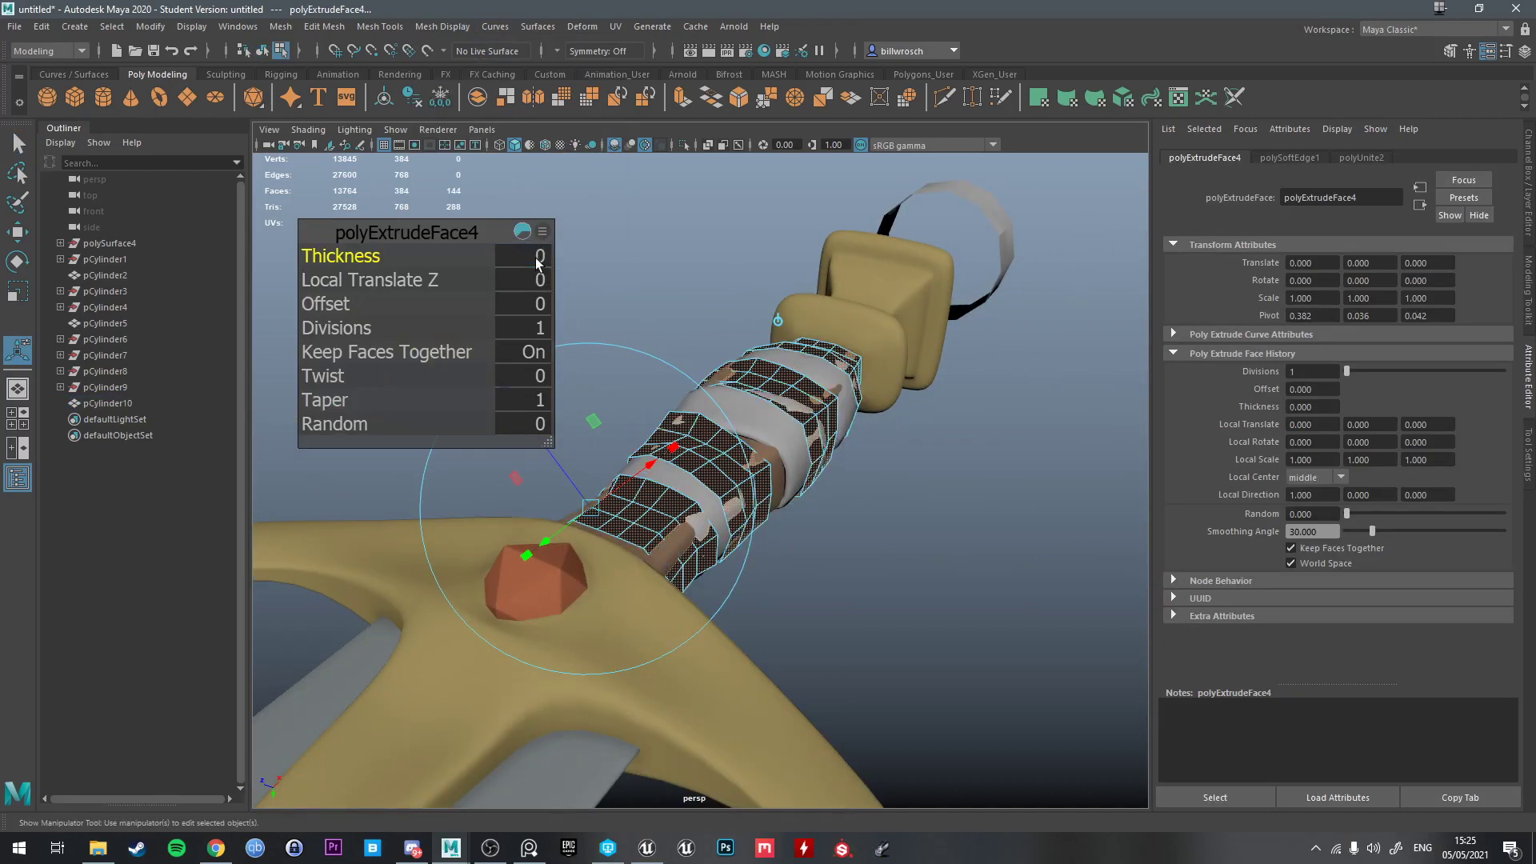
{"action": "left_click", "coordinate": [522, 281]}
{"action": "type", "text": "1"}
{"action": "key", "text": "Return"}
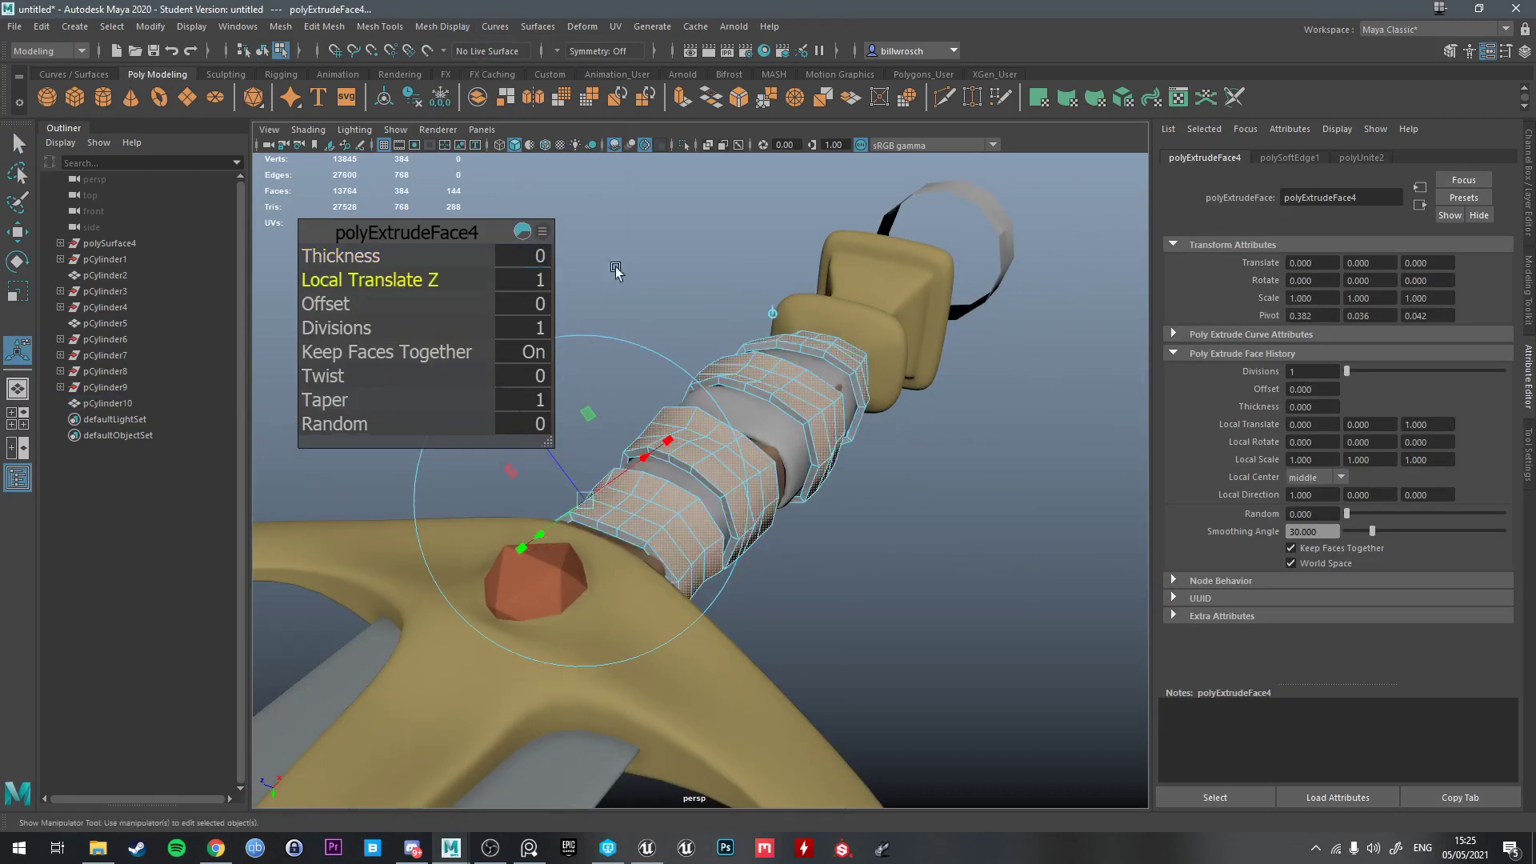
Return the extruded bands to object mode and turn on their smooth mesh preview
{"action": "left_click_drag", "start_coordinate": [616, 266], "coordinate": [828, 388], "text": "alt"}
{"action": "key", "text": "q"}
{"action": "right_click_drag", "start_coordinate": [847, 405], "coordinate": [931, 384]}
{"action": "key", "text": "3"}
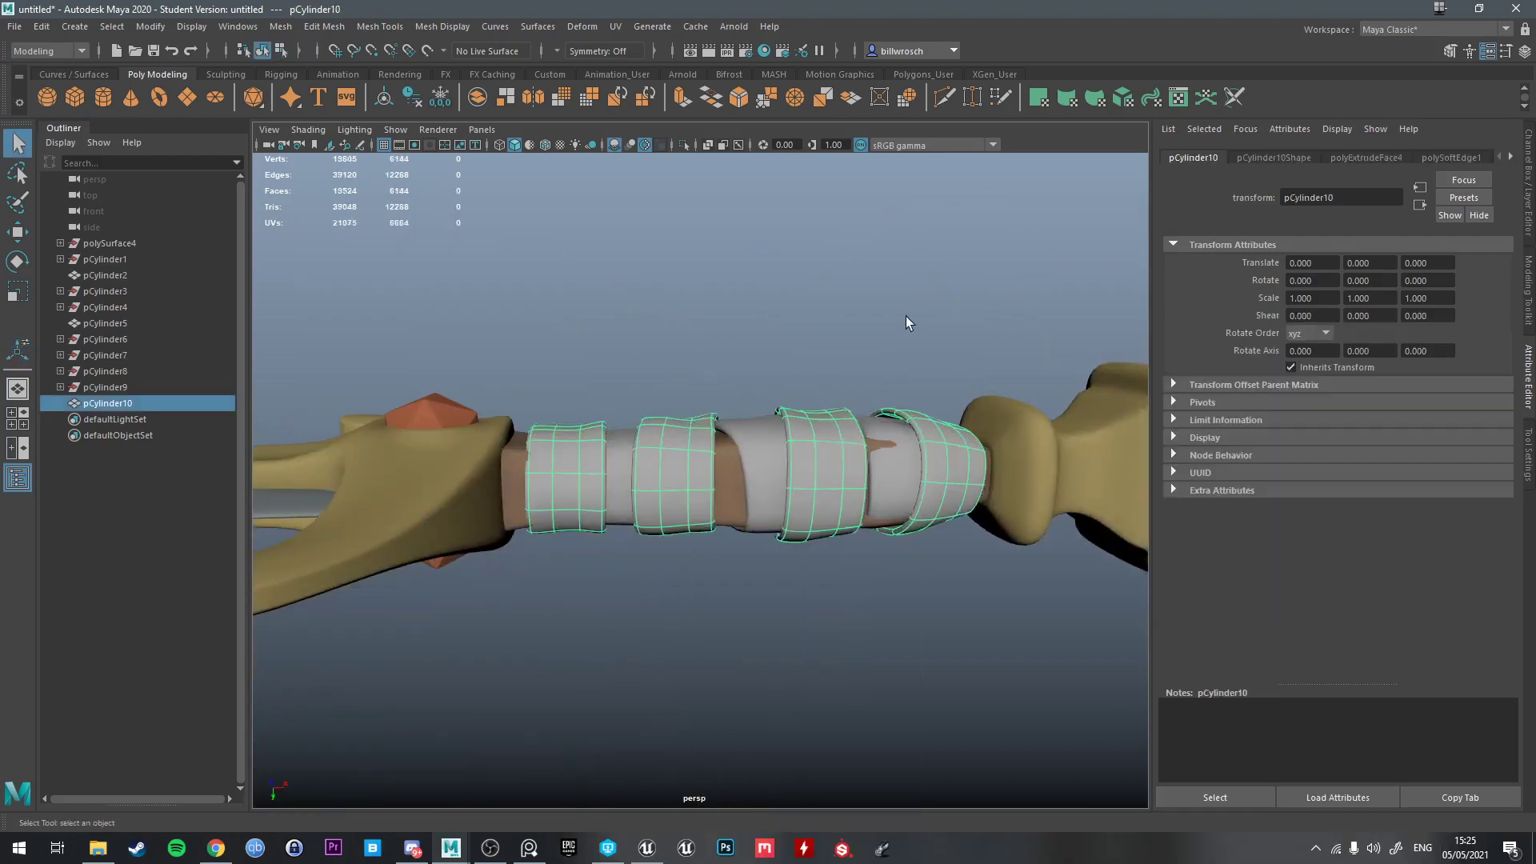
{"action": "left_click", "coordinate": [907, 318]}
Inspect the faces and rims of the smoothed bands up close, especially the band nearest the guard
{"action": "left_click_drag", "start_coordinate": [906, 318], "coordinate": [704, 536], "text": "alt"}
{"action": "left_click_drag", "start_coordinate": [704, 536], "coordinate": [858, 402]}
{"action": "left_click", "coordinate": [841, 376]}
{"action": "scroll", "coordinate": [736, 429], "scroll_direction": "up", "scroll_amount": 3}
{"action": "left_click", "coordinate": [903, 501]}
{"action": "right_click_drag", "start_coordinate": [842, 376], "coordinate": [841, 419]}
{"action": "left_click", "coordinate": [849, 389]}
{"action": "left_click_drag", "start_coordinate": [849, 388], "coordinate": [876, 359], "text": "alt"}
{"action": "key", "text": "w"}
{"action": "key", "text": "q"}
{"action": "left_click", "coordinate": [871, 411]}
{"action": "left_click_drag", "start_coordinate": [872, 412], "coordinate": [886, 487], "text": "alt"}
{"action": "key", "text": "w"}
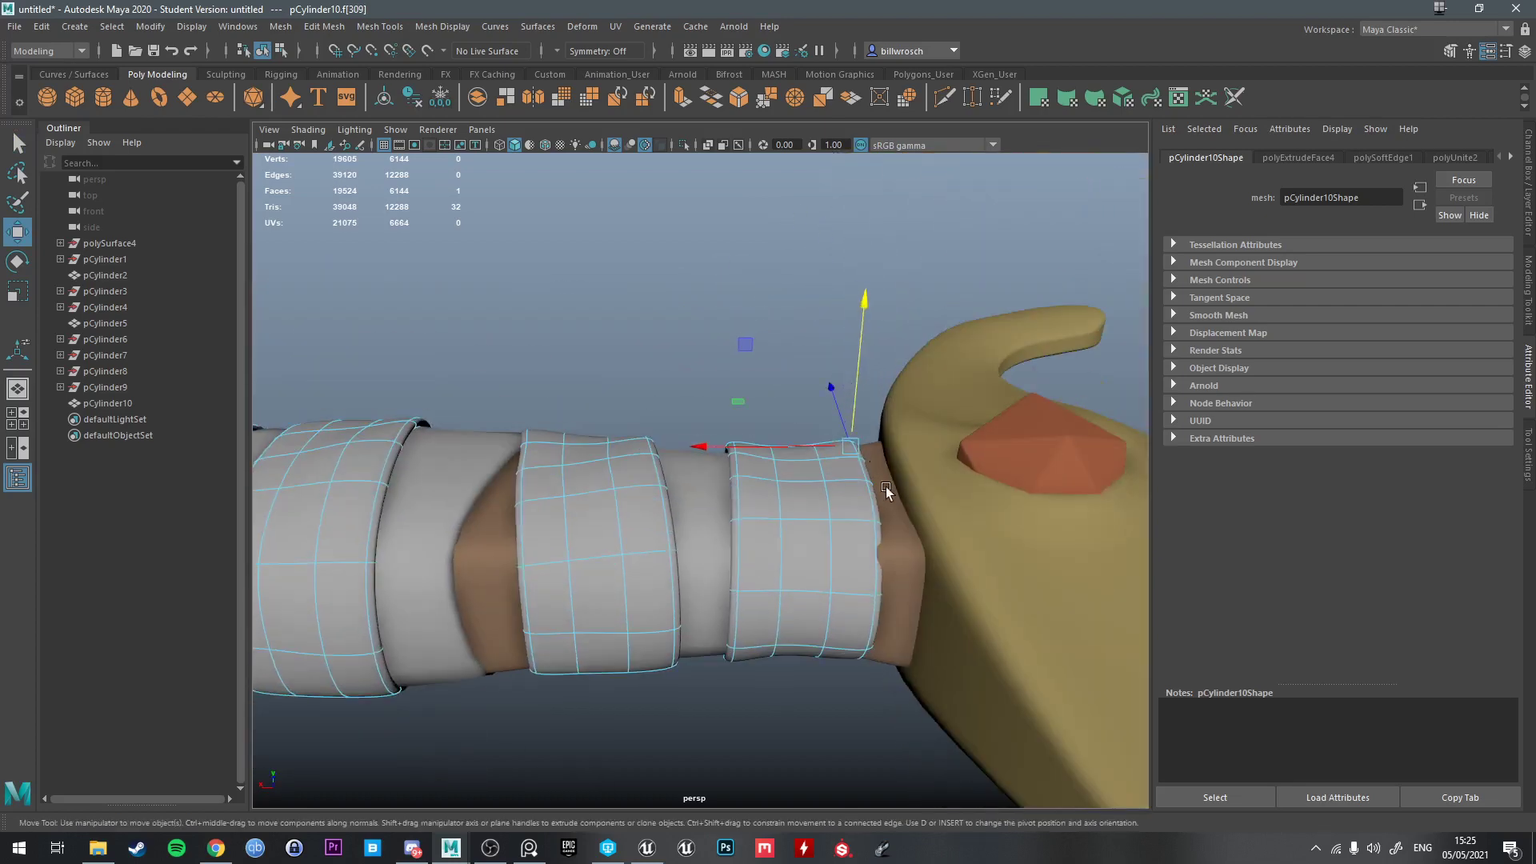
{"action": "left_click", "coordinate": [880, 554]}
{"action": "left_click_drag", "start_coordinate": [880, 555], "coordinate": [879, 582], "text": "alt"}
{"action": "left_click_drag", "start_coordinate": [876, 517], "coordinate": [669, 400], "text": "alt"}
{"action": "key", "text": "F8"}
{"action": "key", "text": "q"}
{"action": "scroll", "coordinate": [781, 329], "scroll_direction": "down", "scroll_amount": 4}
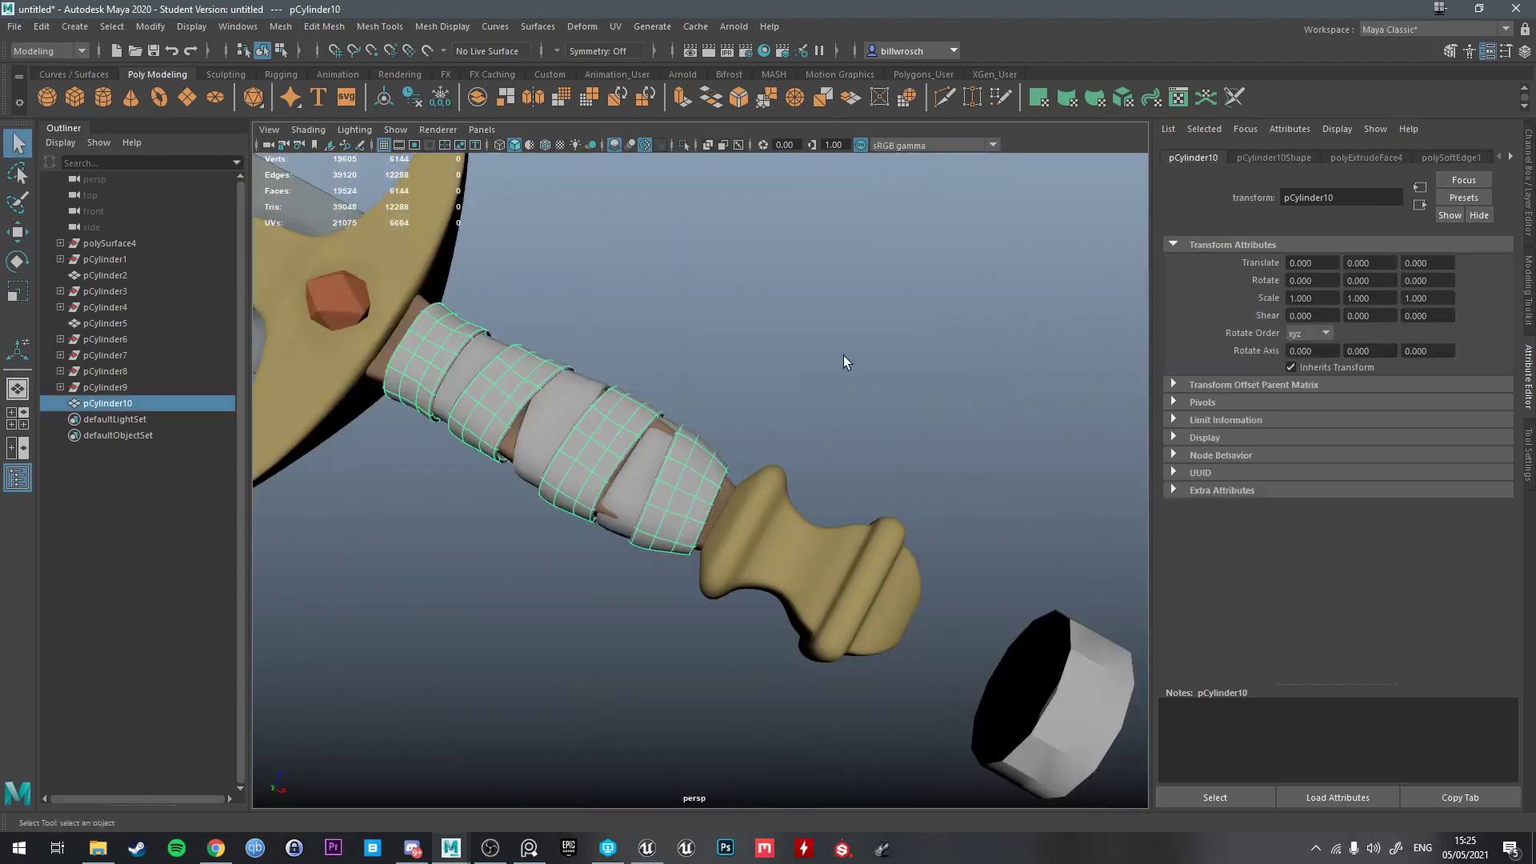
Convert the smooth mesh preview of the combined outer bands to polygons
{"action": "left_click", "coordinate": [843, 355]}
{"action": "middle_click_drag", "start_coordinate": [843, 355], "coordinate": [1025, 435], "text": "alt"}
{"action": "left_click_drag", "start_coordinate": [1024, 436], "coordinate": [966, 403], "text": "alt"}
{"action": "scroll", "coordinate": [967, 403], "scroll_direction": "down", "scroll_amount": 3}
{"action": "left_click_drag", "start_coordinate": [788, 311], "coordinate": [770, 456]}
{"action": "left_click", "coordinate": [634, 455], "text": "ctrl"}
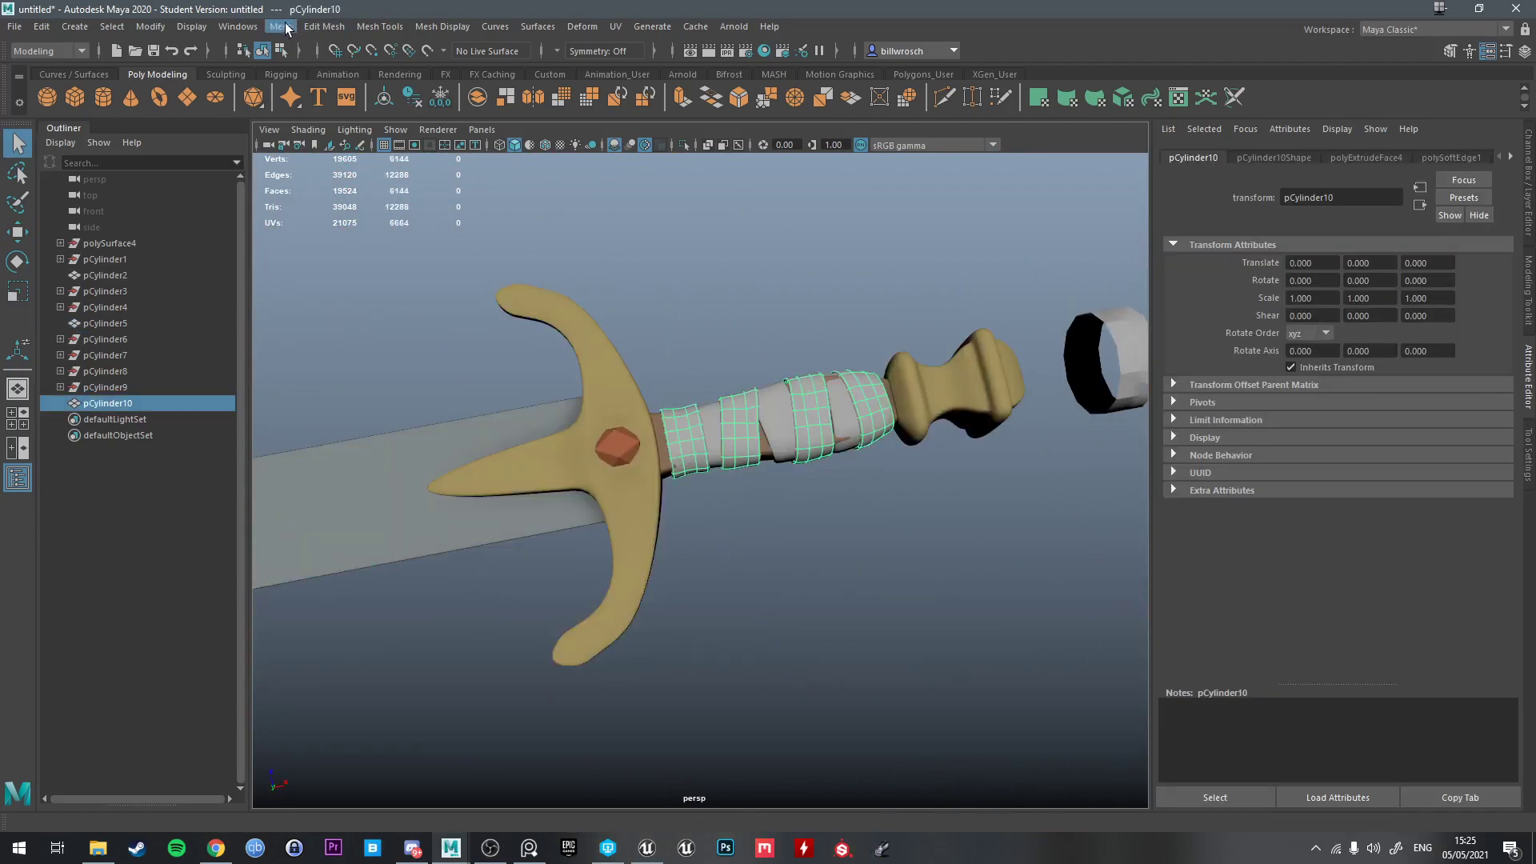
{"action": "left_click", "coordinate": [148, 31]}
{"action": "mouse_move", "coordinate": [240, 414]}
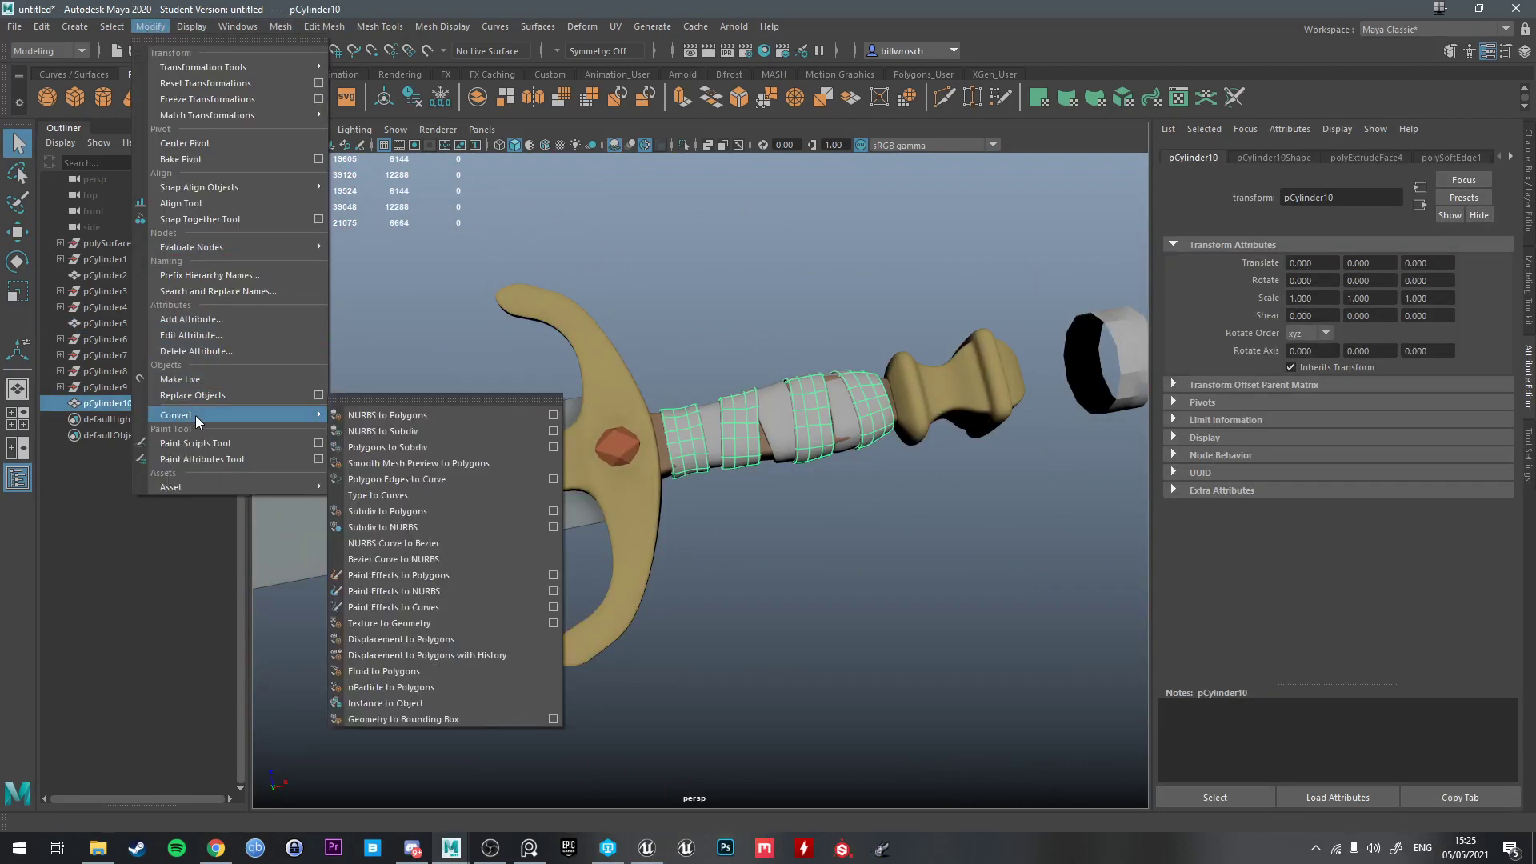
{"action": "left_click", "coordinate": [448, 464]}
{"action": "scroll", "coordinate": [853, 404], "scroll_direction": "up", "scroll_amount": 2}
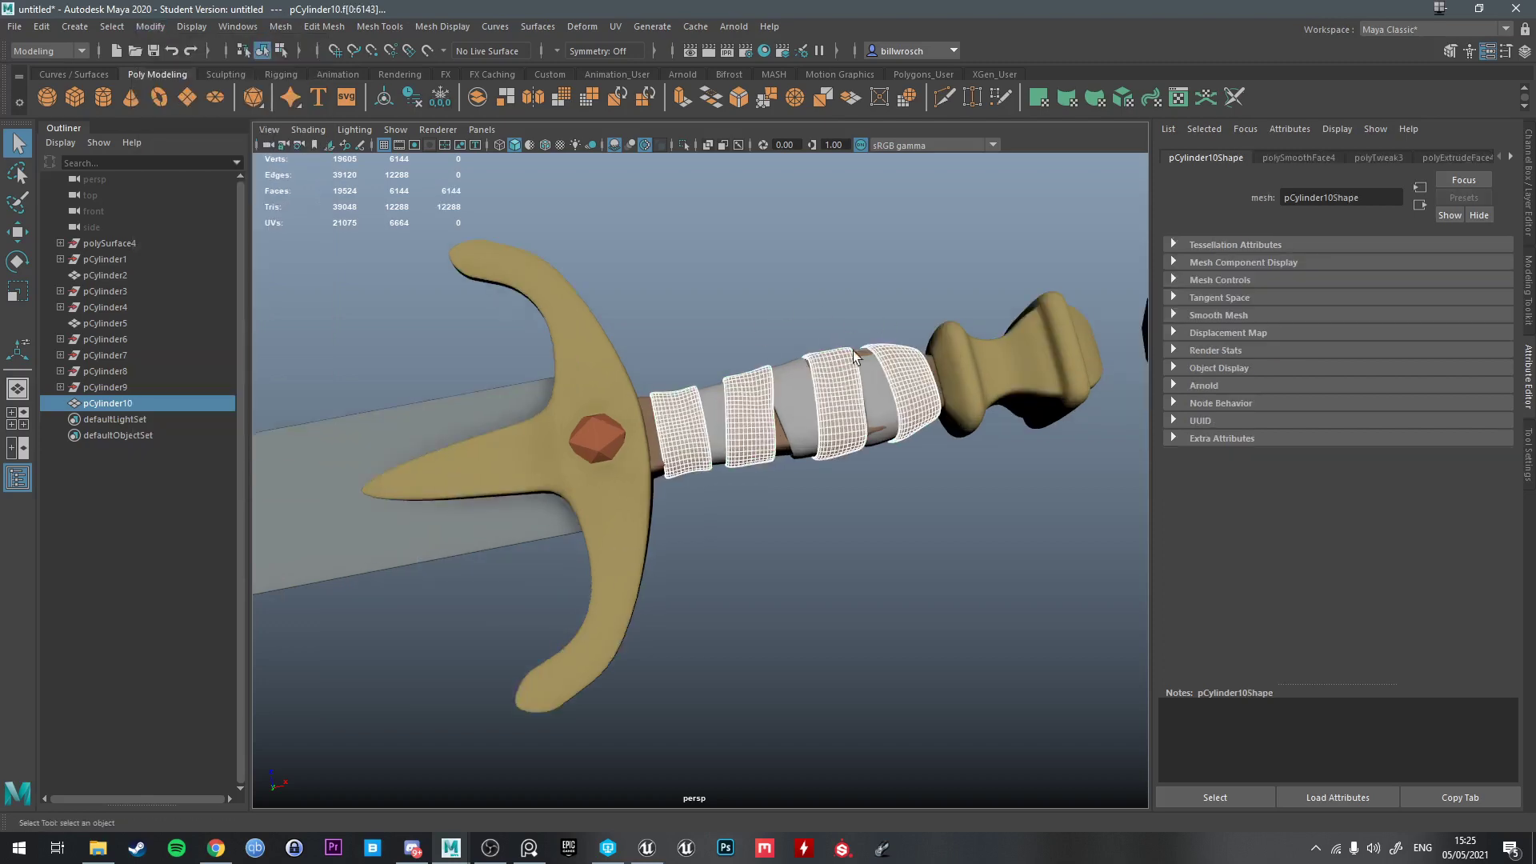
Return the bands to object mode and set their smoothing Division Levels to 1
{"action": "left_click_drag", "start_coordinate": [855, 357], "coordinate": [837, 282], "text": "alt"}
{"action": "right_click_drag", "start_coordinate": [837, 282], "coordinate": [892, 266]}
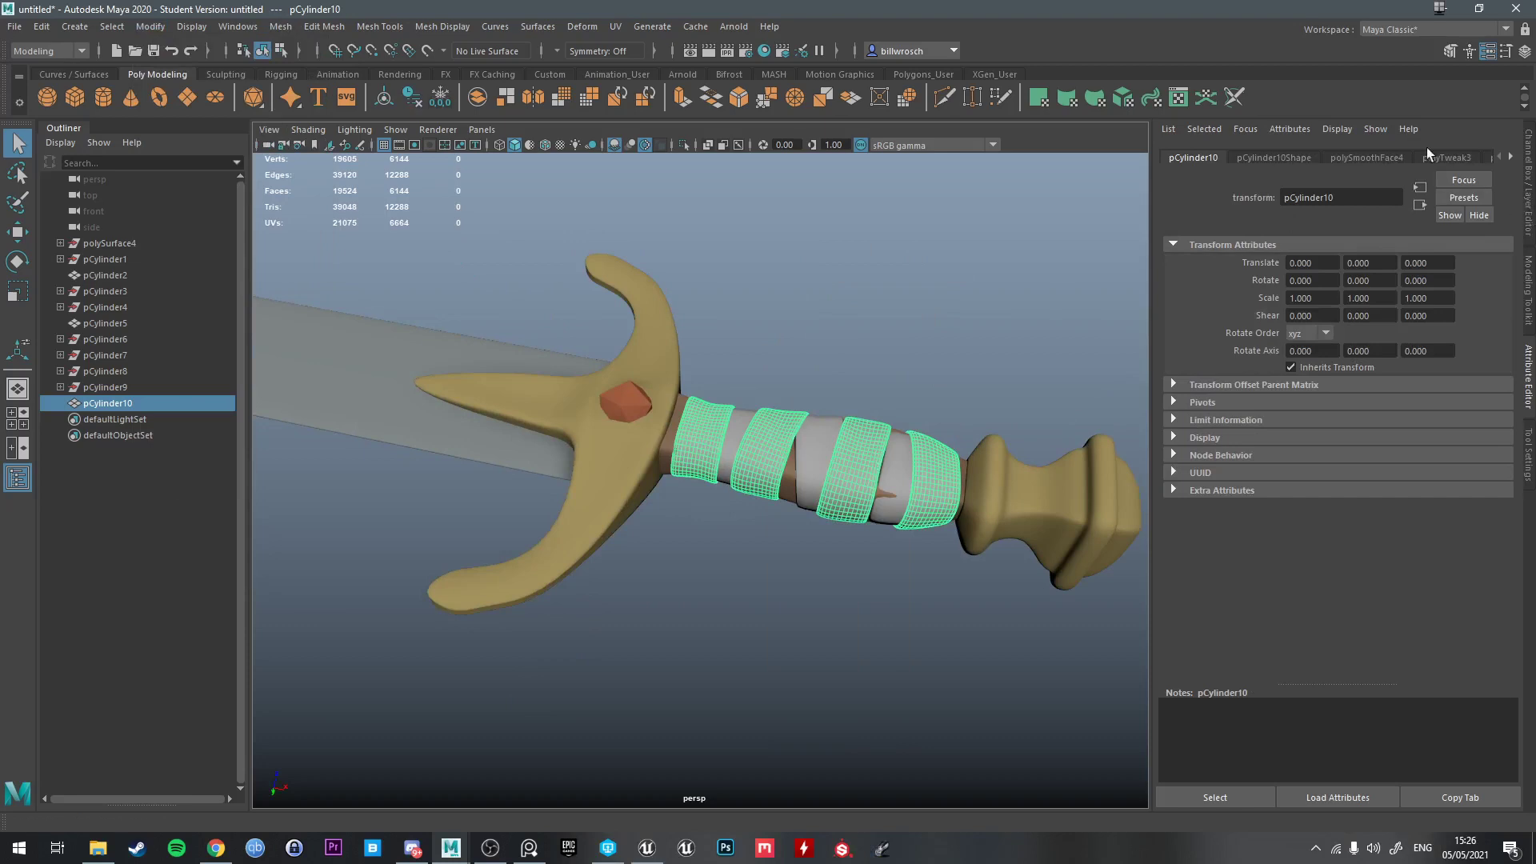
{"action": "left_click", "coordinate": [1367, 157]}
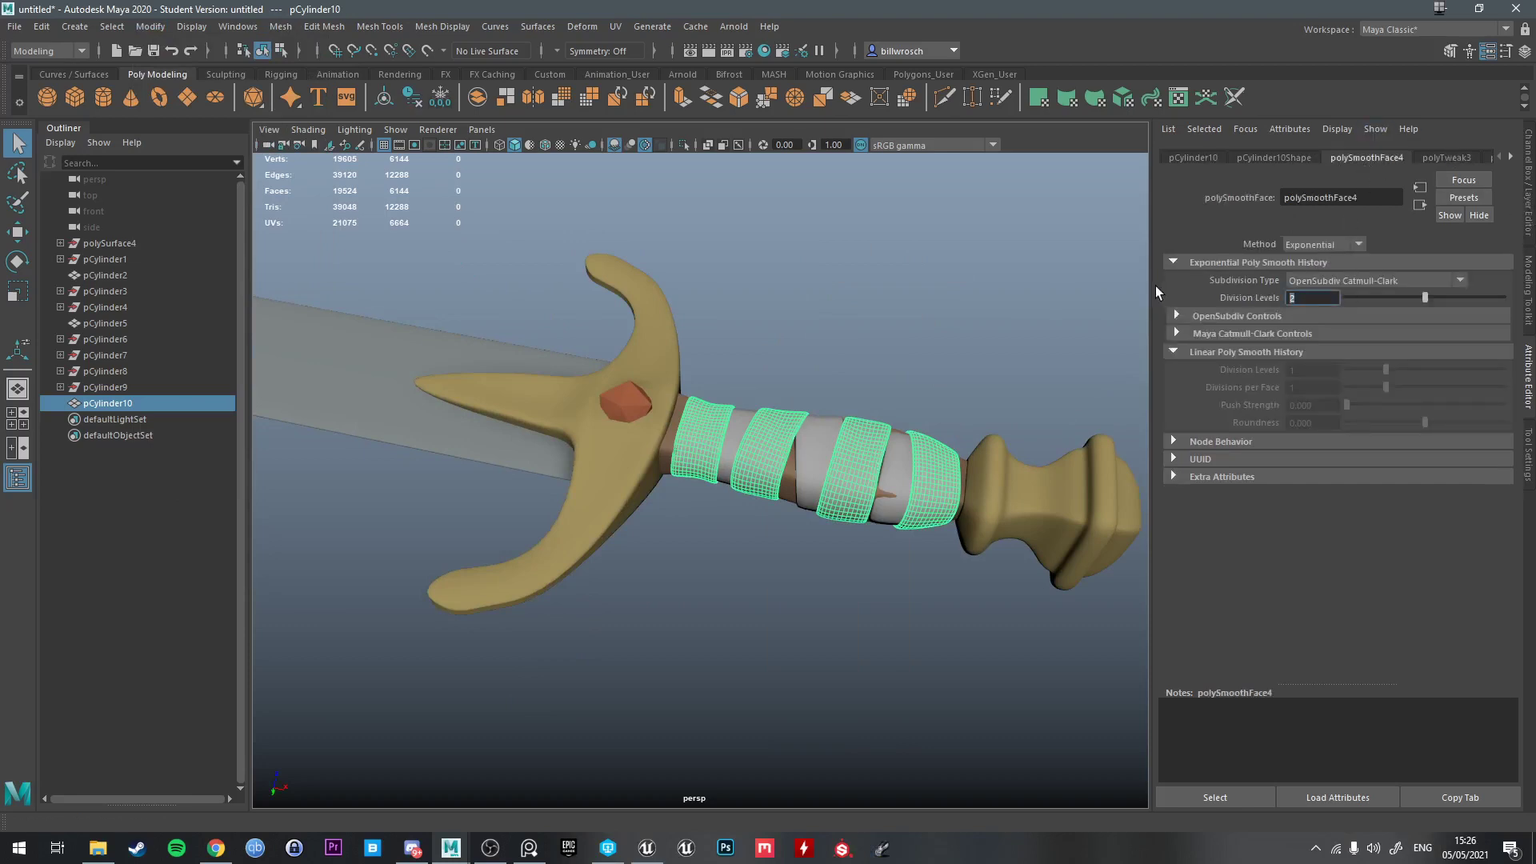
{"action": "key", "text": "Return"}
{"action": "left_click_drag", "start_coordinate": [950, 340], "coordinate": [907, 304], "text": "alt"}
{"action": "right_click_drag", "start_coordinate": [907, 305], "coordinate": [960, 280]}
{"action": "left_click", "coordinate": [960, 282]}
Combine the smoothed wrap bands and the sword into one mesh
{"action": "left_click", "coordinate": [859, 440]}
{"action": "left_click", "coordinate": [889, 447], "text": "shift"}
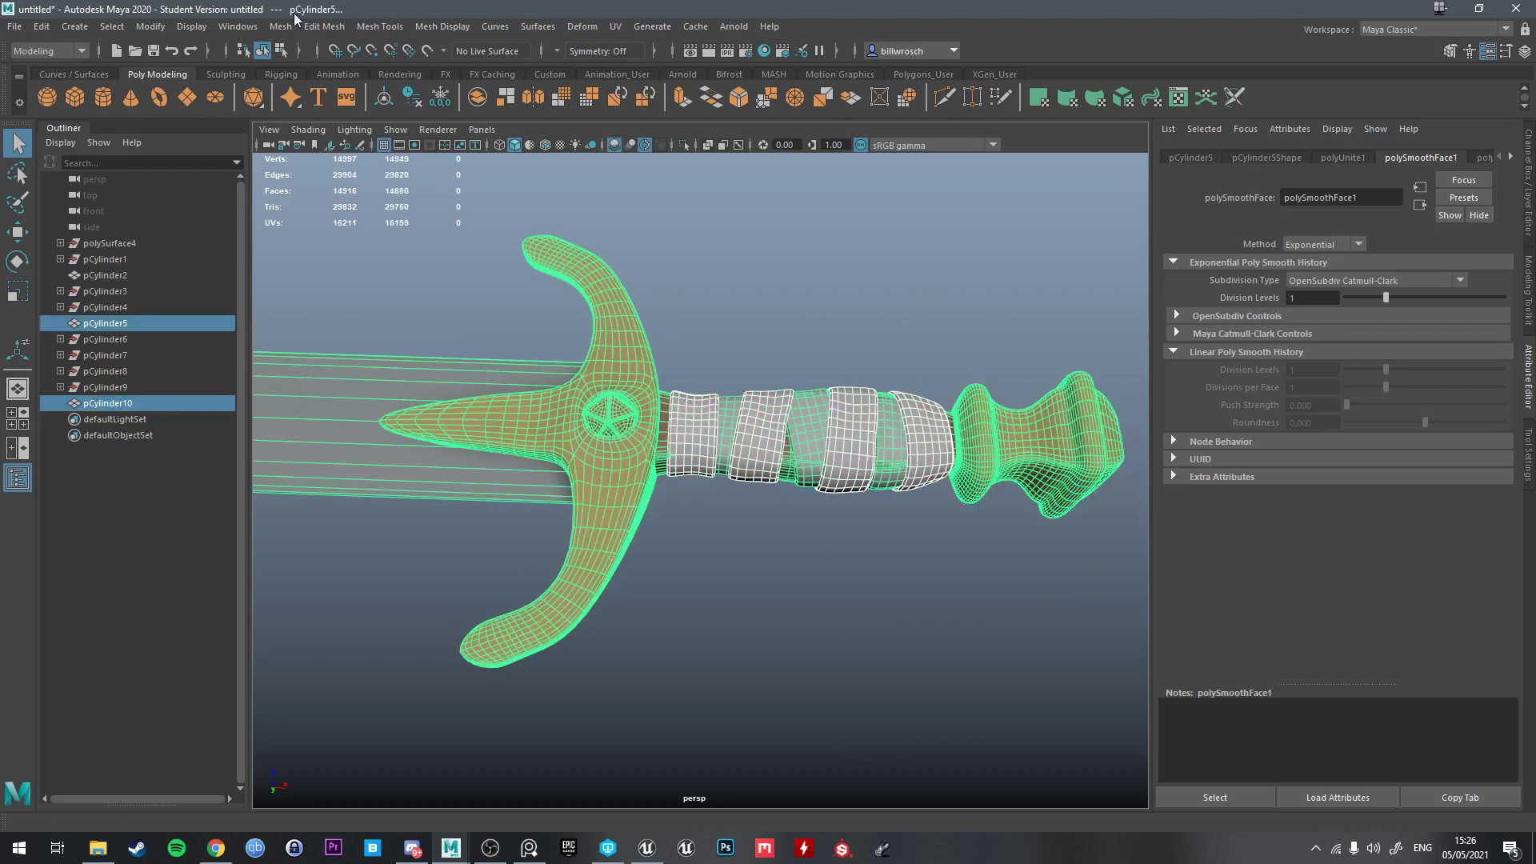
{"action": "left_click", "coordinate": [280, 26]}
{"action": "left_click", "coordinate": [312, 84]}
{"action": "left_click", "coordinate": [857, 262]}
{"action": "scroll", "coordinate": [980, 340], "scroll_direction": "down", "scroll_amount": 4}
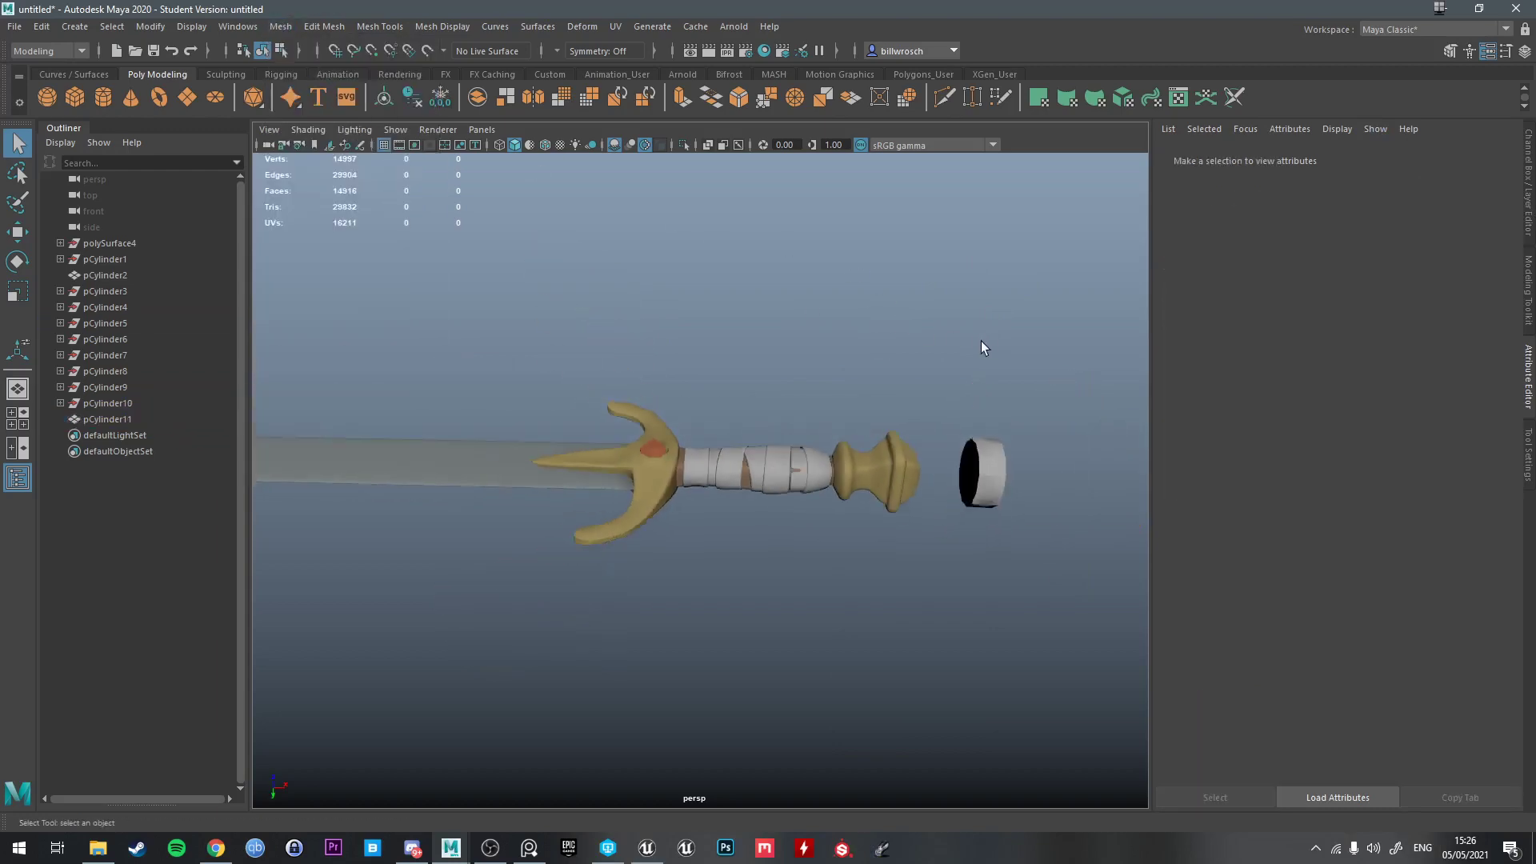
Duplicate the spare ring, place the copy around the thick part of the grip near the pommel and set its tilt
{"action": "left_click_drag", "start_coordinate": [981, 341], "coordinate": [806, 432], "text": "alt"}
{"action": "left_click", "coordinate": [1054, 352]}
{"action": "key", "text": "w"}
{"action": "key", "text": "e"}
{"action": "scroll", "coordinate": [854, 446], "scroll_direction": "up", "scroll_amount": 5}
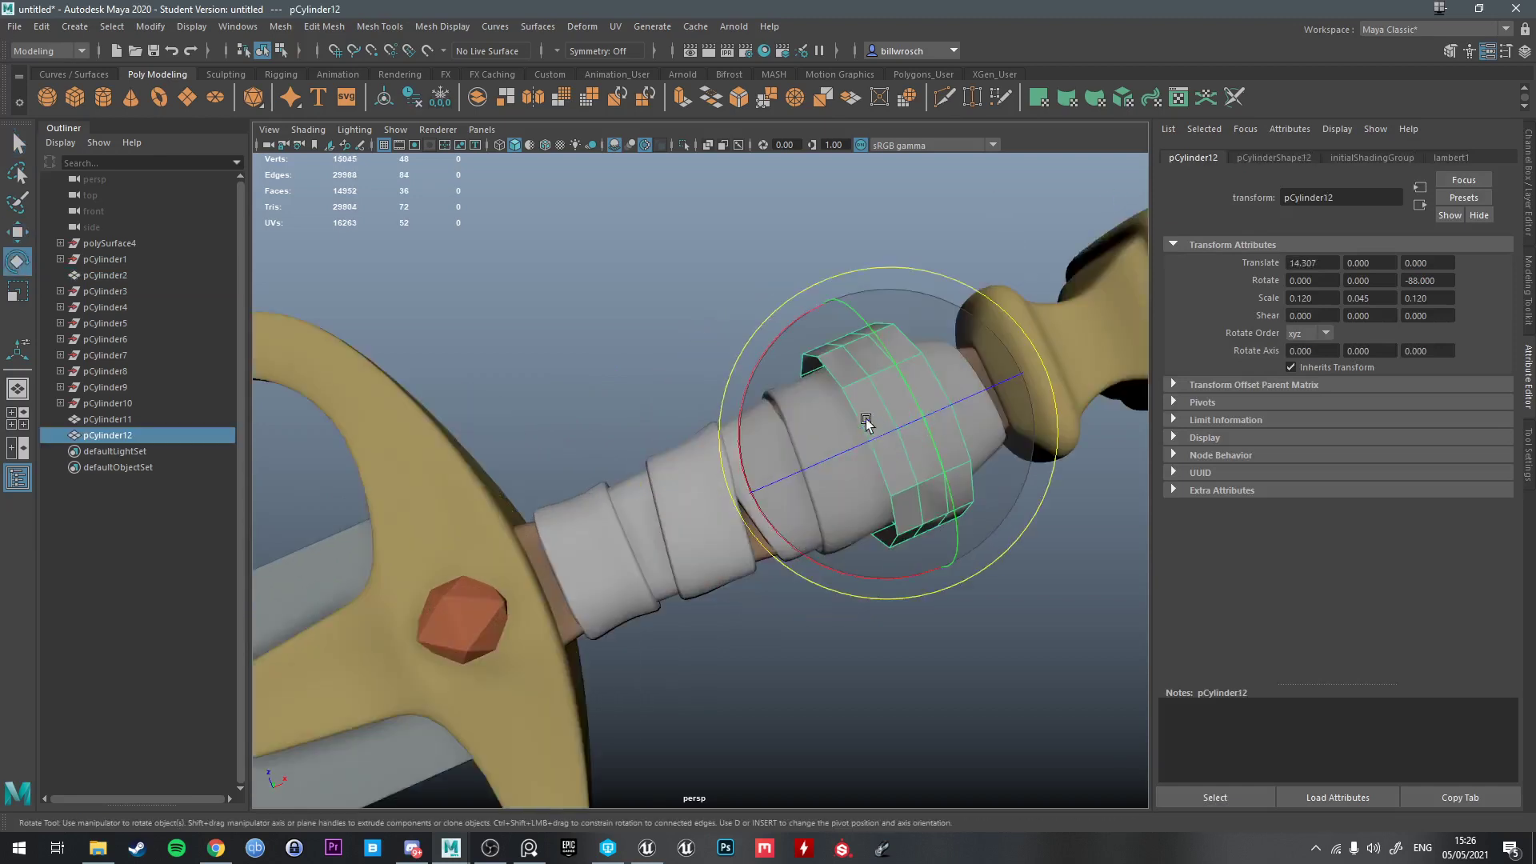
Duplicate the ring, move the copy to the middle of the grip and tilt it to about -5.4, -2.5, -91.2 degrees
{"action": "key", "text": "ctrl+d"}
{"action": "key", "text": "w"}
{"action": "left_click_drag", "start_coordinate": [957, 457], "coordinate": [782, 460]}
{"action": "key", "text": "e"}
{"action": "left_click_drag", "start_coordinate": [817, 577], "coordinate": [816, 579]}
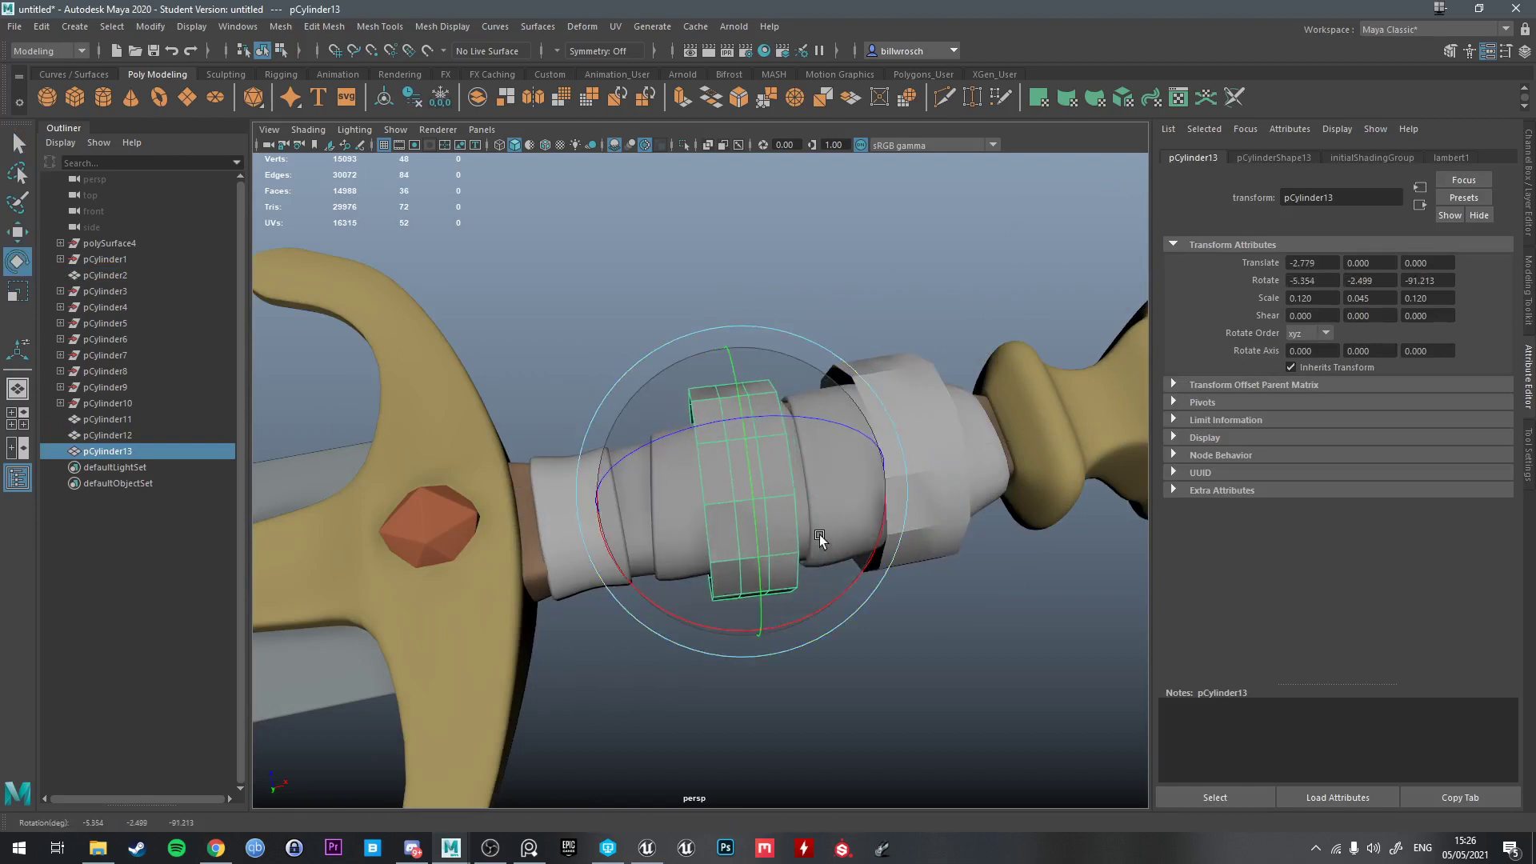
Duplicate the middle ring and move the copy along the grip to its pommel end
{"action": "key", "text": "ctrl+d"}
{"action": "key", "text": "w"}
{"action": "left_click_drag", "start_coordinate": [816, 448], "coordinate": [1040, 424]}
{"action": "middle_click_drag", "start_coordinate": [1040, 424], "coordinate": [795, 468], "text": "alt"}
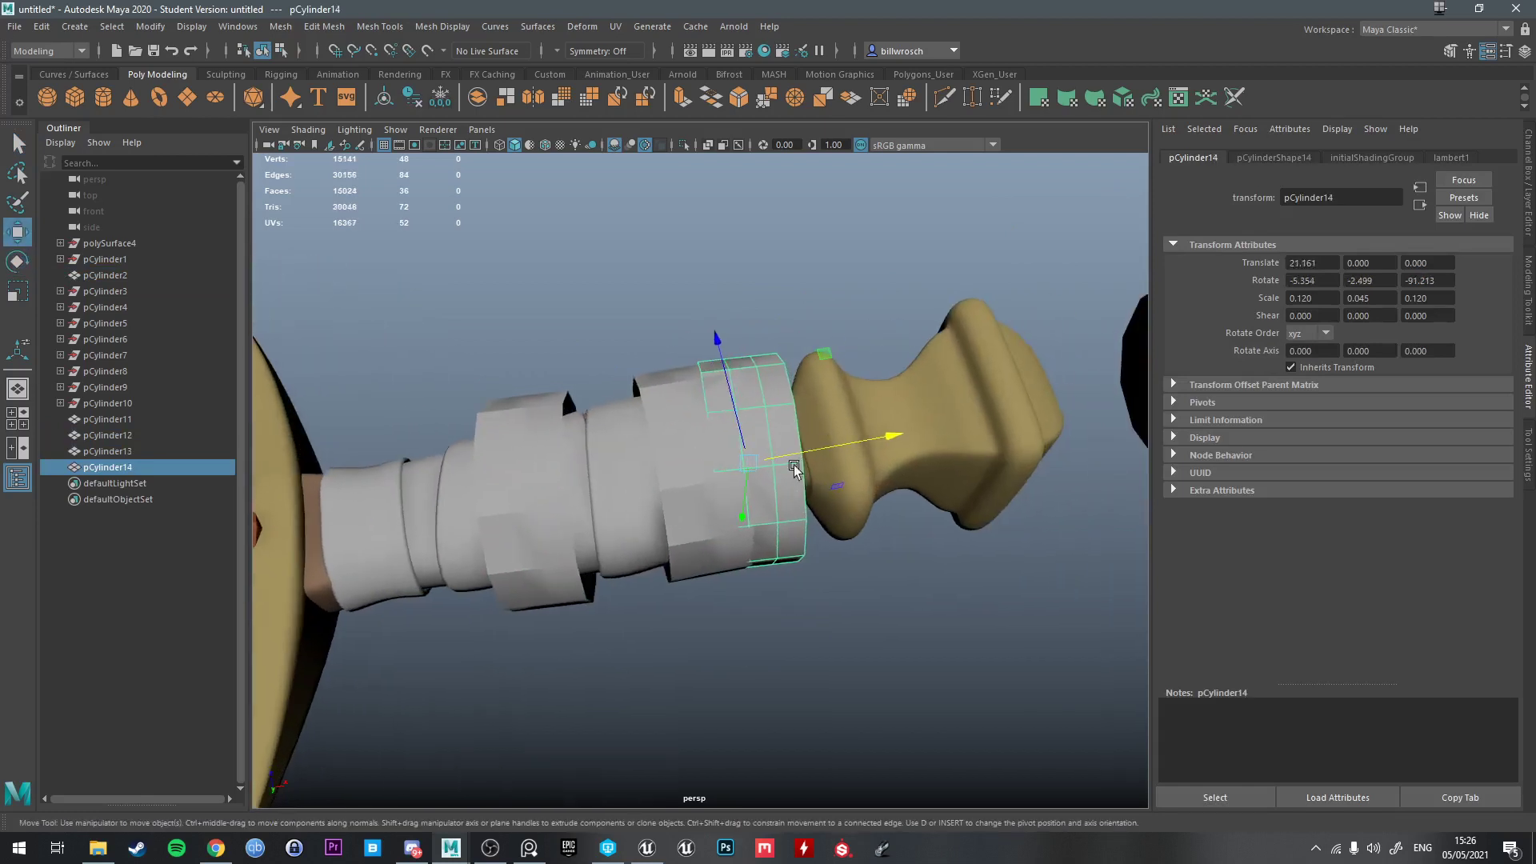
{"action": "left_click_drag", "start_coordinate": [795, 455], "coordinate": [820, 416]}
Tilt the pommel-end ring to about -2, -4.4, -90.5 degrees, scale it down to about 0.109, 0.041, 0.109 and reposition it against the pommel
{"action": "key", "text": "e"}
{"action": "key", "text": "r"}
{"action": "key", "text": "e"}
{"action": "left_click_drag", "start_coordinate": [839, 520], "coordinate": [856, 506]}
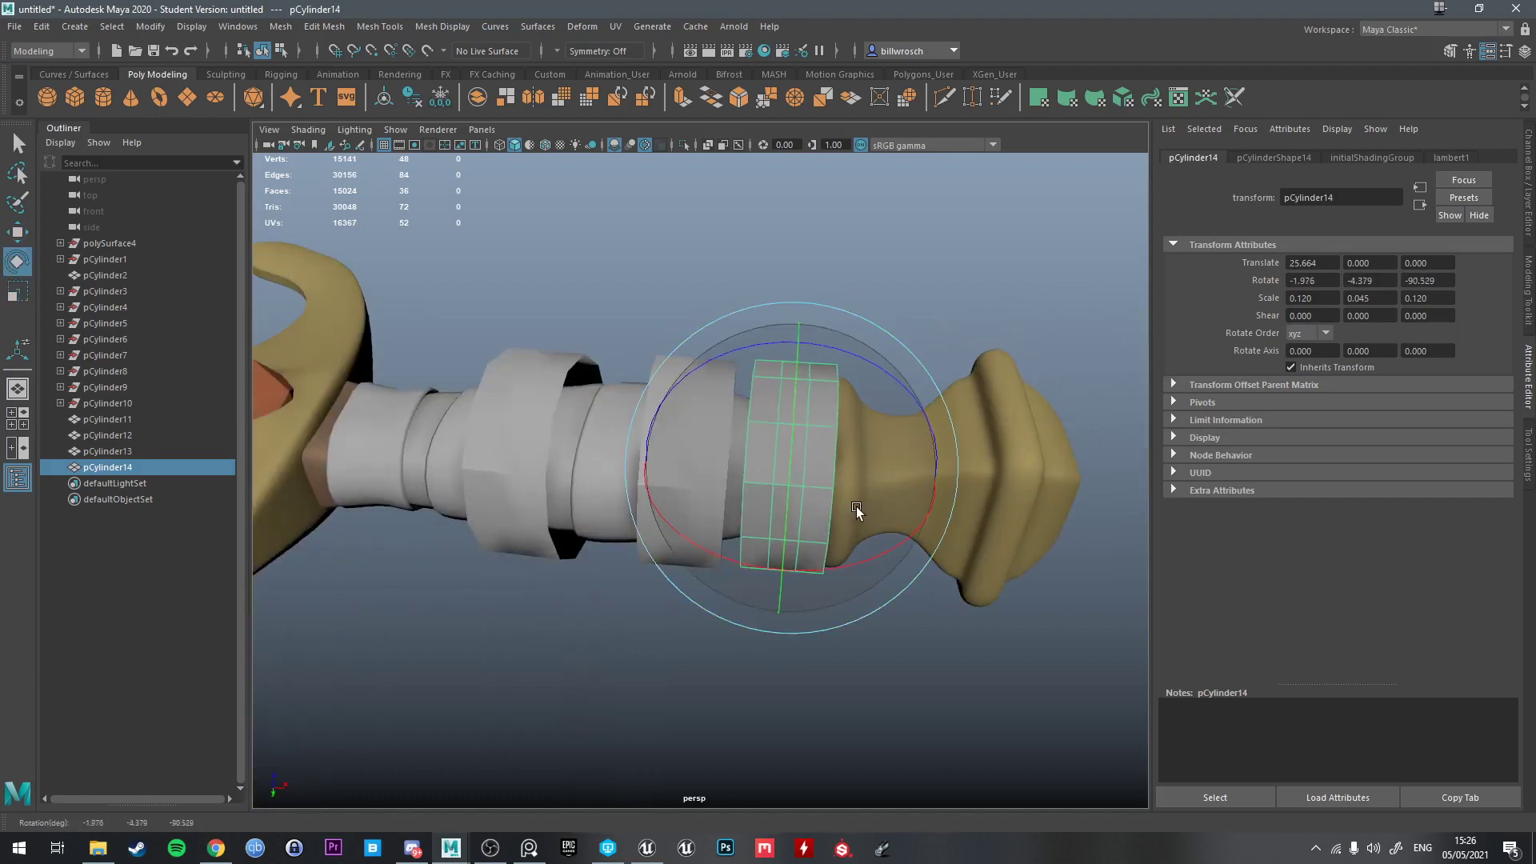
{"action": "key", "text": "r"}
{"action": "left_click_drag", "start_coordinate": [789, 469], "coordinate": [796, 515]}
{"action": "key", "text": "w"}
{"action": "middle_click_drag", "start_coordinate": [795, 514], "coordinate": [886, 488], "text": "alt"}
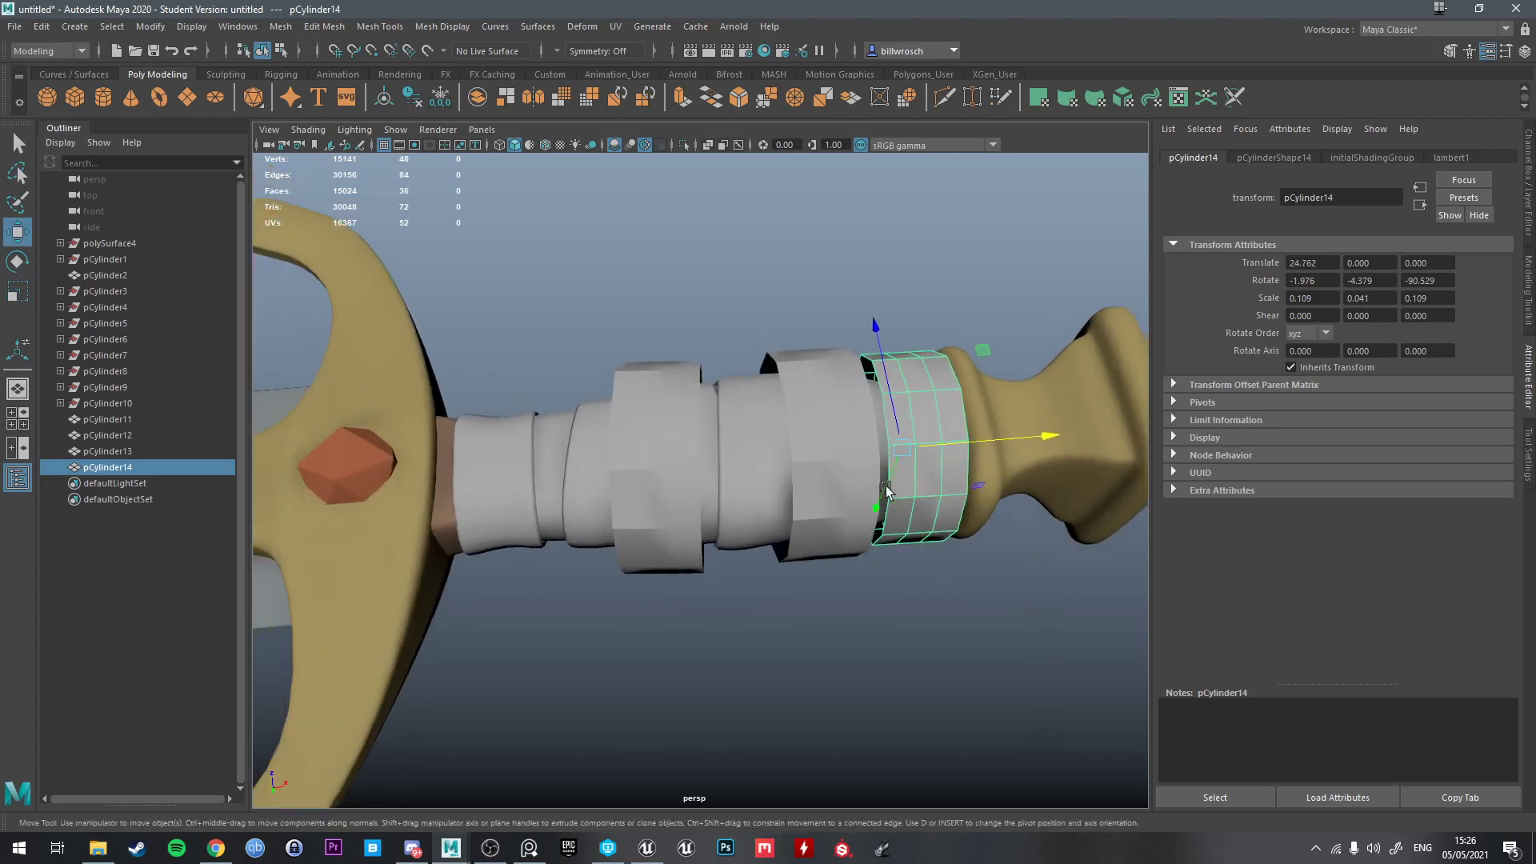
Duplicate the pommel-end ring, move the copy to the guard end of the grip and tilt it to about 1.2, -5.2, -88.7 degrees
{"action": "left_click_drag", "start_coordinate": [610, 452], "coordinate": [669, 454], "text": "alt"}
{"action": "key", "text": "ctrl+d"}
{"action": "left_click_drag", "start_coordinate": [969, 507], "coordinate": [556, 467]}
{"action": "key", "text": "e"}
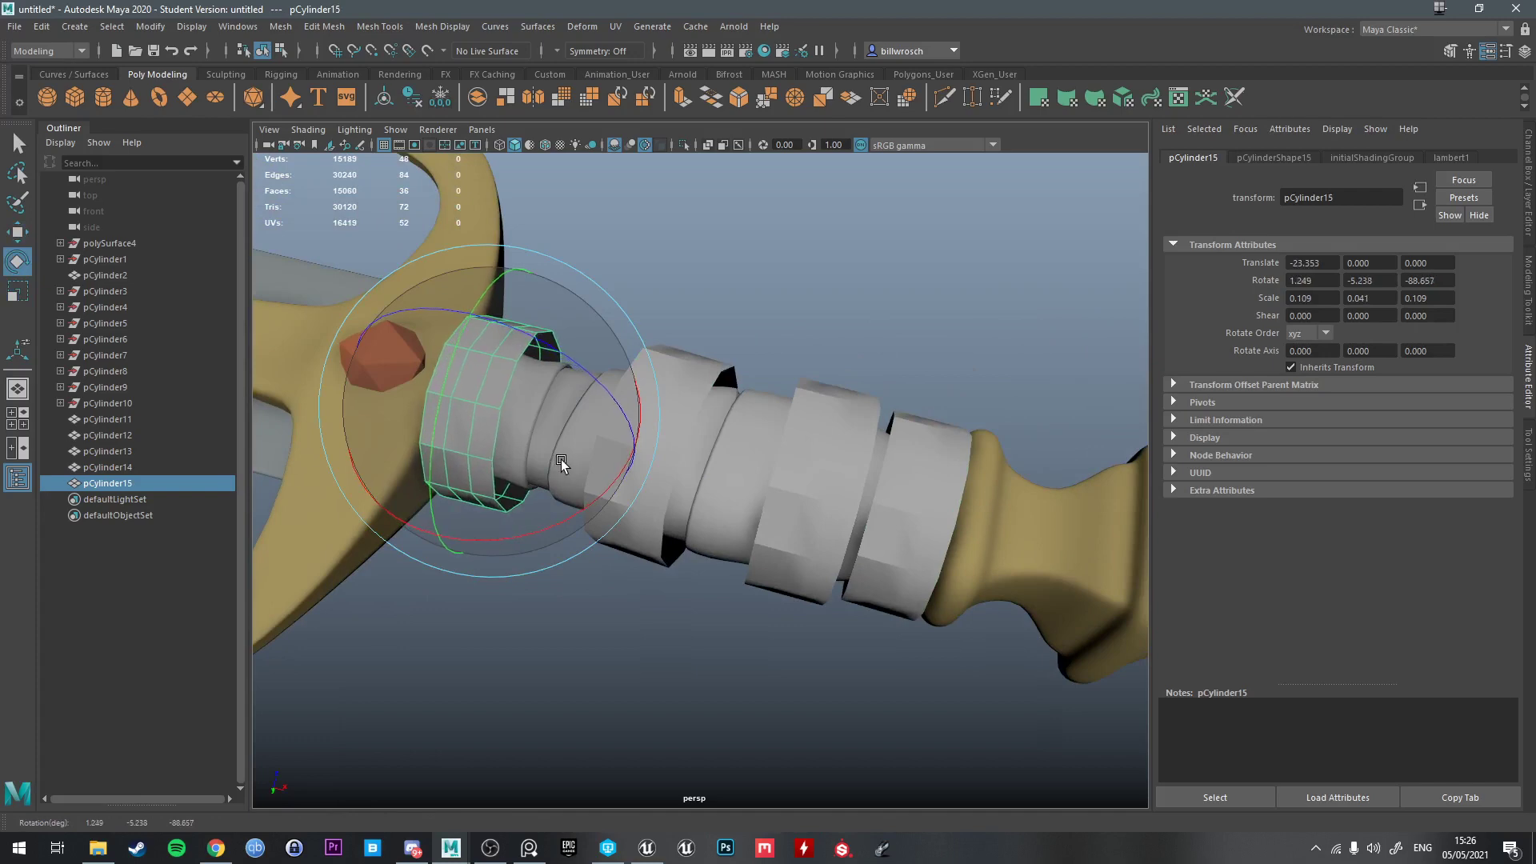
{"action": "left_click", "coordinate": [707, 336]}
{"action": "left_click_drag", "start_coordinate": [707, 336], "coordinate": [734, 301], "text": "alt"}
{"action": "left_click_drag", "start_coordinate": [669, 453], "coordinate": [590, 436], "text": "alt"}
{"action": "left_click", "coordinate": [588, 437]}
{"action": "right_click_drag", "start_coordinate": [583, 407], "coordinate": [583, 448]}
{"action": "double_click", "coordinate": [581, 442]}
{"action": "left_click_drag", "start_coordinate": [581, 442], "coordinate": [814, 377], "text": "alt"}
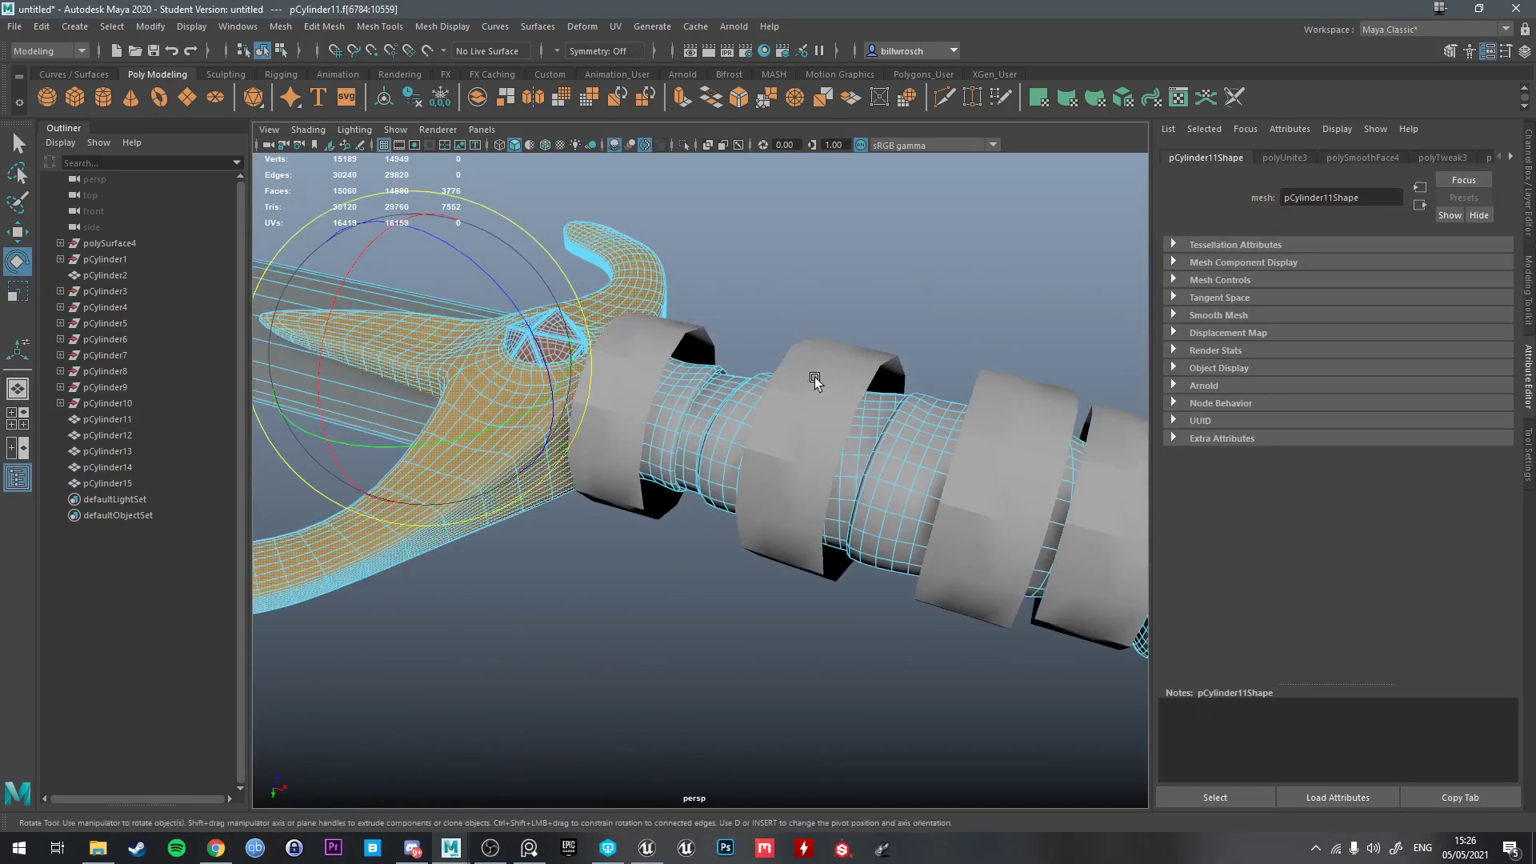
{"action": "middle_click_drag", "start_coordinate": [814, 377], "coordinate": [600, 318], "text": "alt"}
{"action": "double_click", "coordinate": [957, 447], "text": "shift"}
{"action": "right_click_drag", "start_coordinate": [829, 453], "coordinate": [528, 385], "text": "alt"}
{"action": "left_click_drag", "start_coordinate": [528, 385], "coordinate": [658, 459], "text": "alt"}
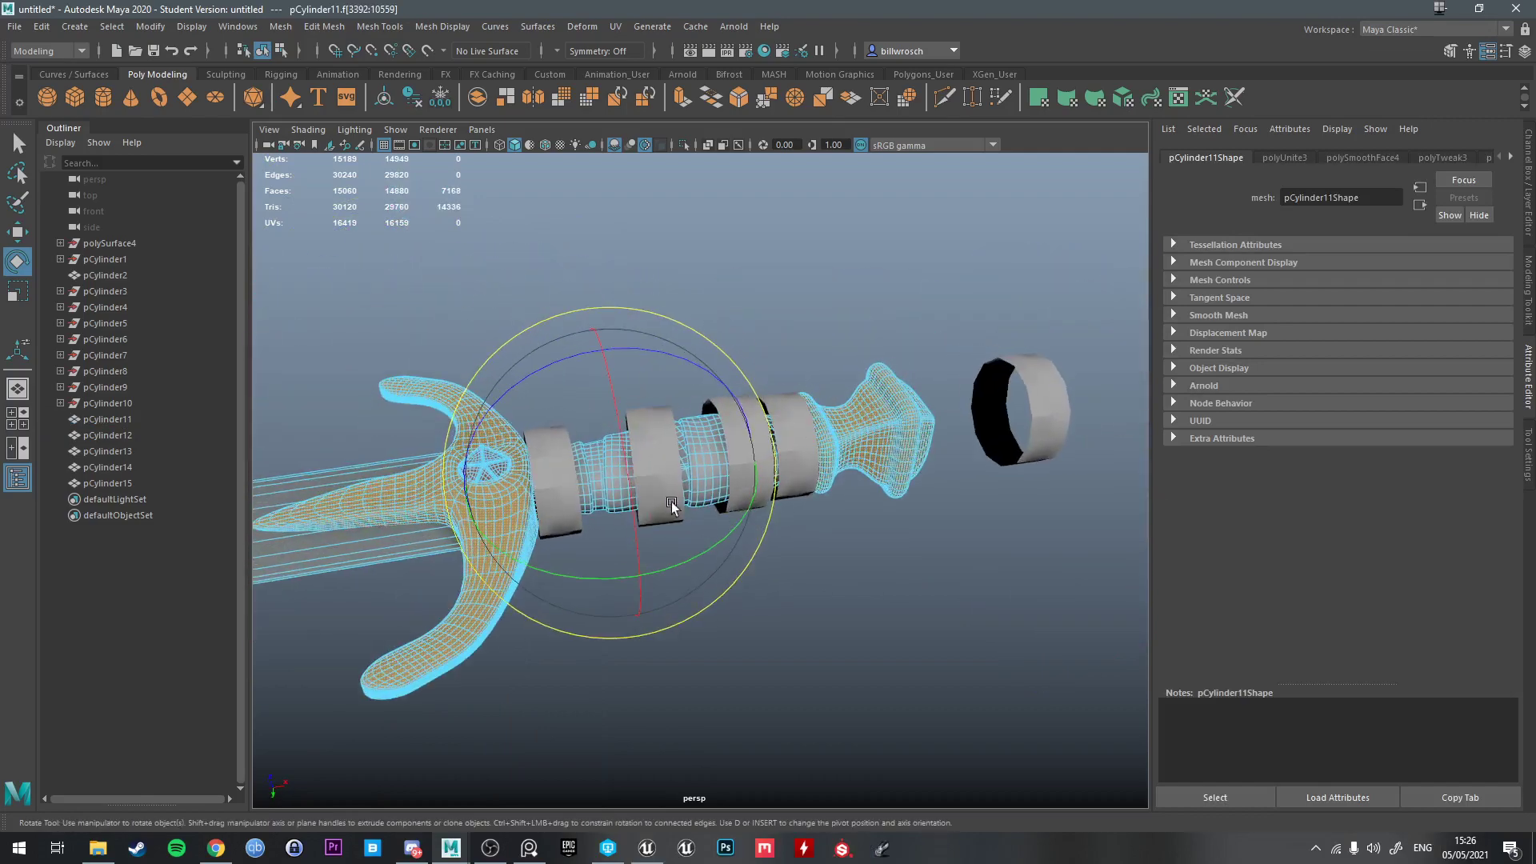
{"action": "key", "text": "q"}
{"action": "scroll", "coordinate": [789, 441], "scroll_direction": "up", "scroll_amount": 2}
{"action": "left_click_drag", "start_coordinate": [826, 459], "coordinate": [824, 502], "text": "alt"}
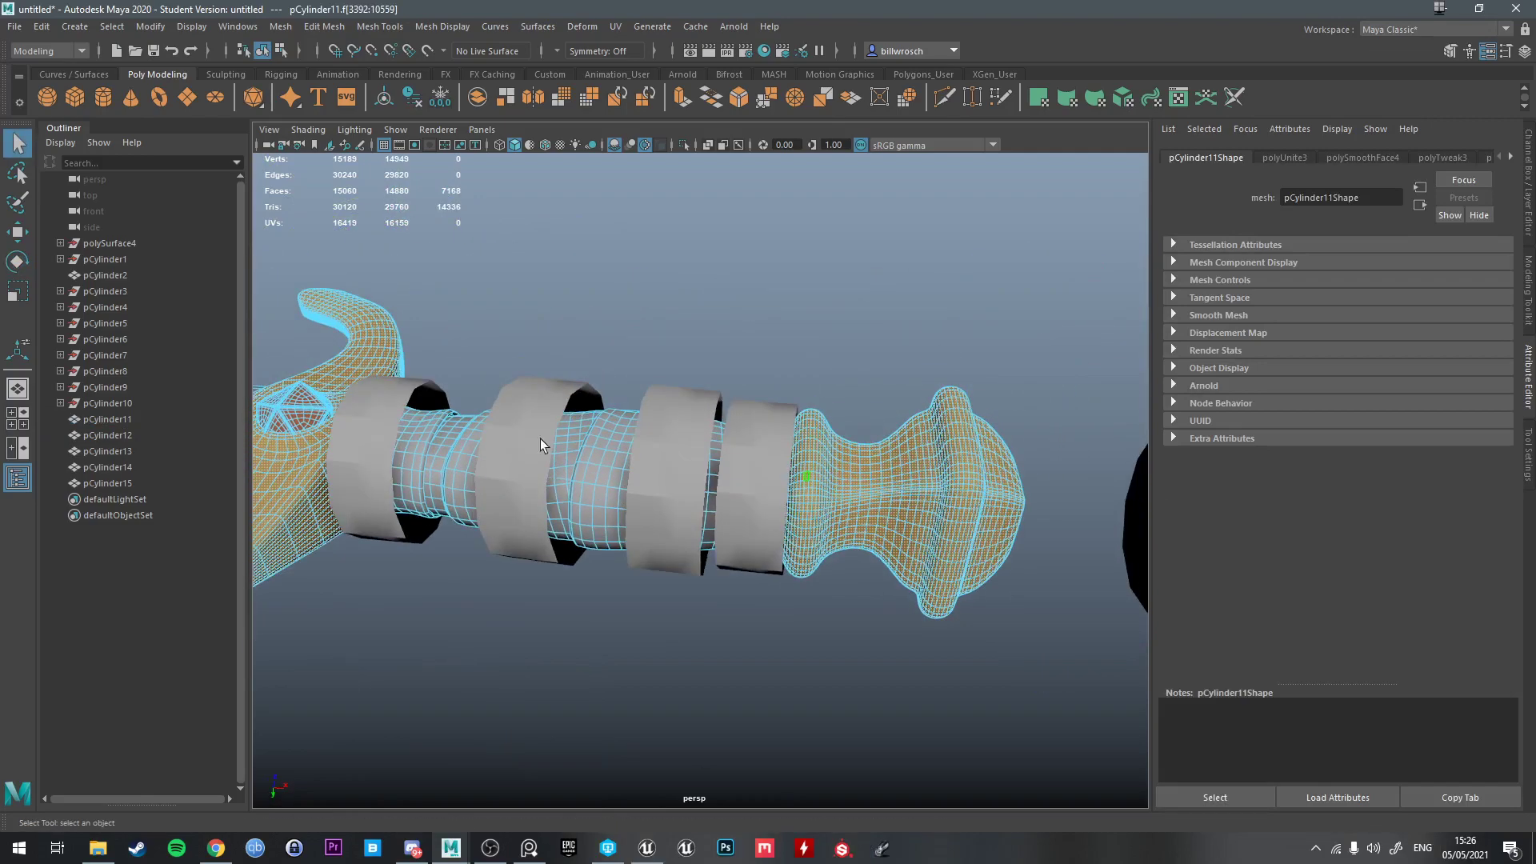
{"action": "middle_click_drag", "start_coordinate": [439, 397], "coordinate": [748, 387], "text": "alt"}
{"action": "left_click_drag", "start_coordinate": [561, 493], "coordinate": [586, 466]}
{"action": "left_click_drag", "start_coordinate": [802, 345], "coordinate": [784, 363], "text": "alt"}
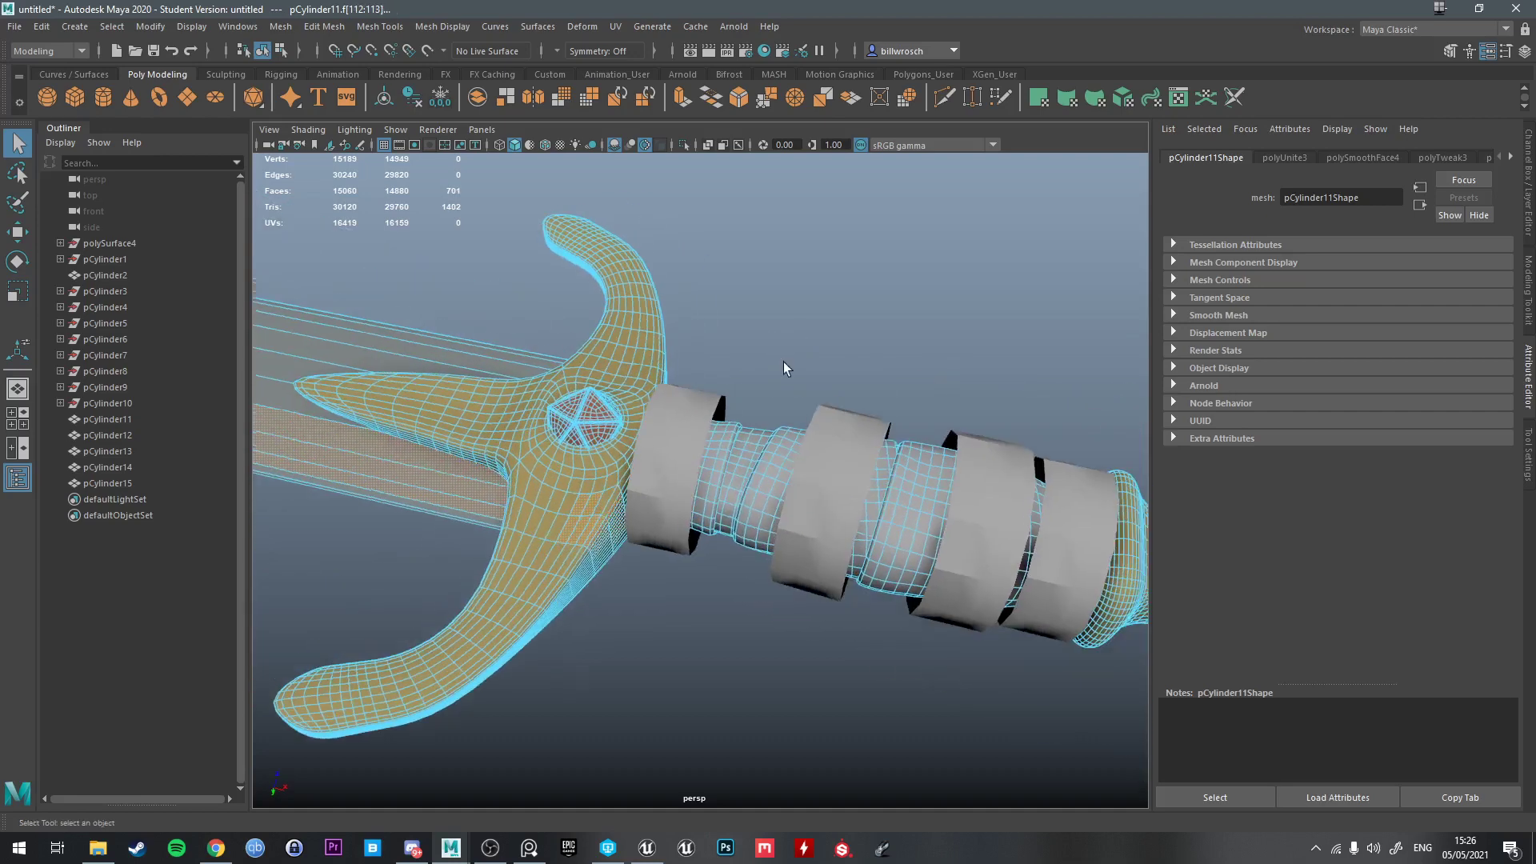
{"action": "right_click_drag", "start_coordinate": [848, 352], "coordinate": [928, 315]}
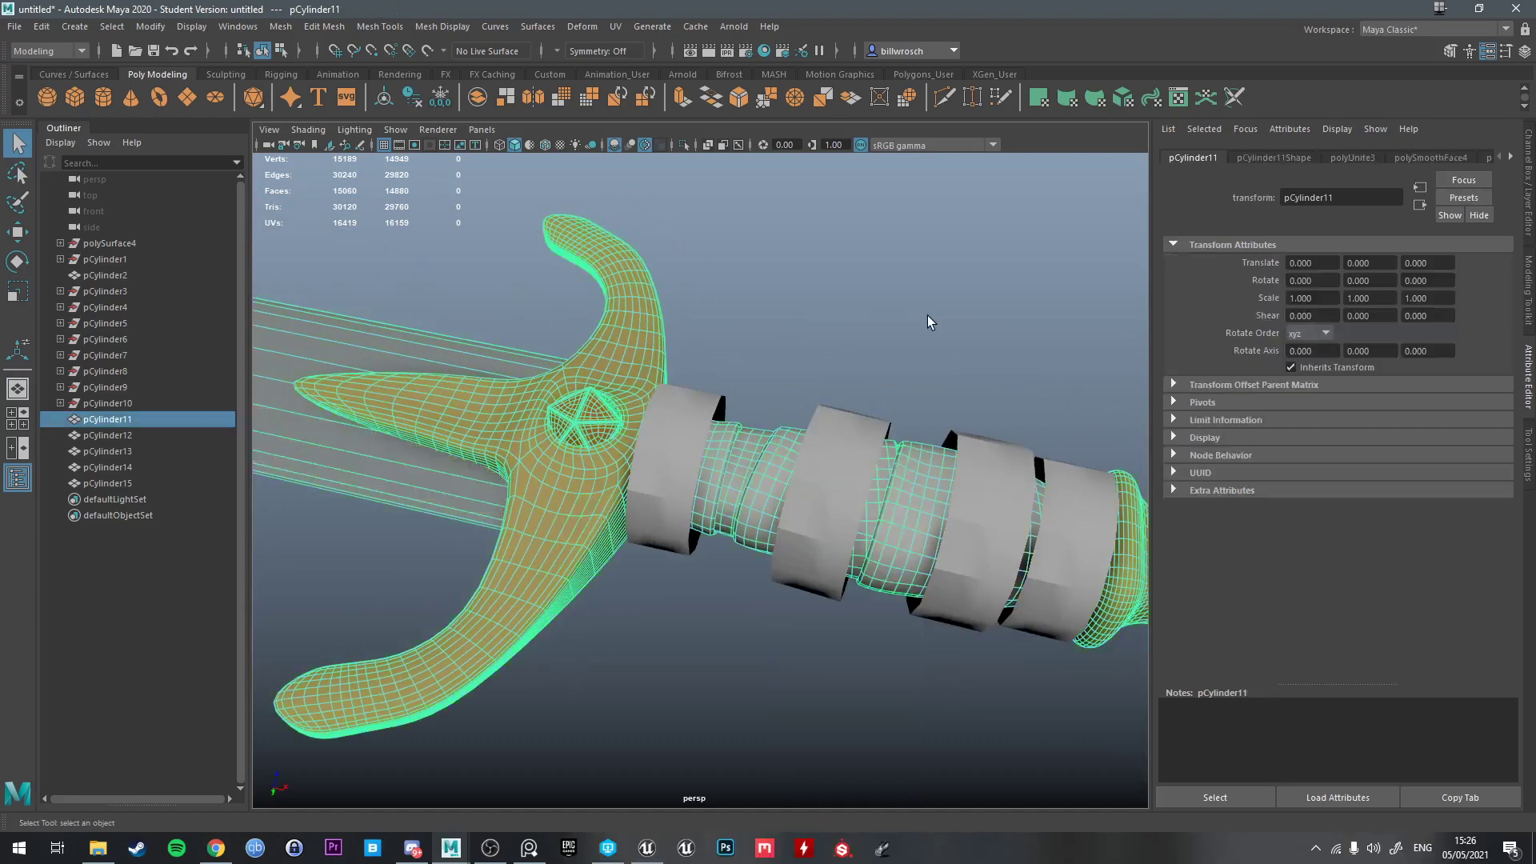
{"action": "left_click", "coordinate": [928, 315]}
Select the four new rings around the grip and soften their edges
{"action": "middle_click_drag", "start_coordinate": [879, 389], "coordinate": [847, 358], "text": "alt"}
{"action": "left_click_drag", "start_coordinate": [847, 358], "coordinate": [752, 448]}
{"action": "left_click", "coordinate": [688, 444]}
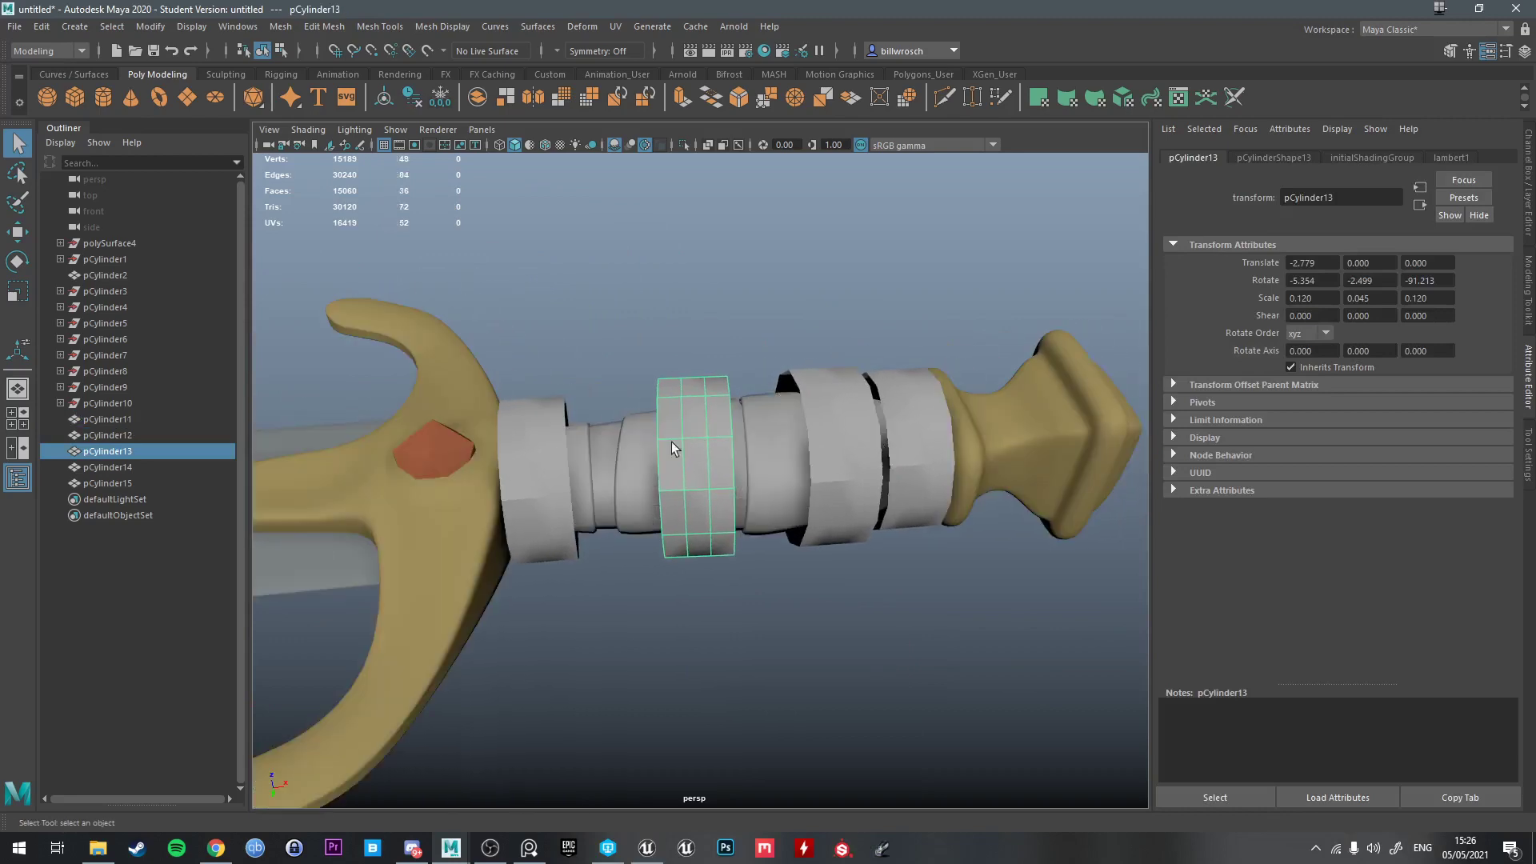
{"action": "left_click", "coordinate": [552, 456], "text": "shift"}
{"action": "left_click", "coordinate": [832, 438], "text": "shift"}
{"action": "left_click", "coordinate": [902, 434], "text": "shift"}
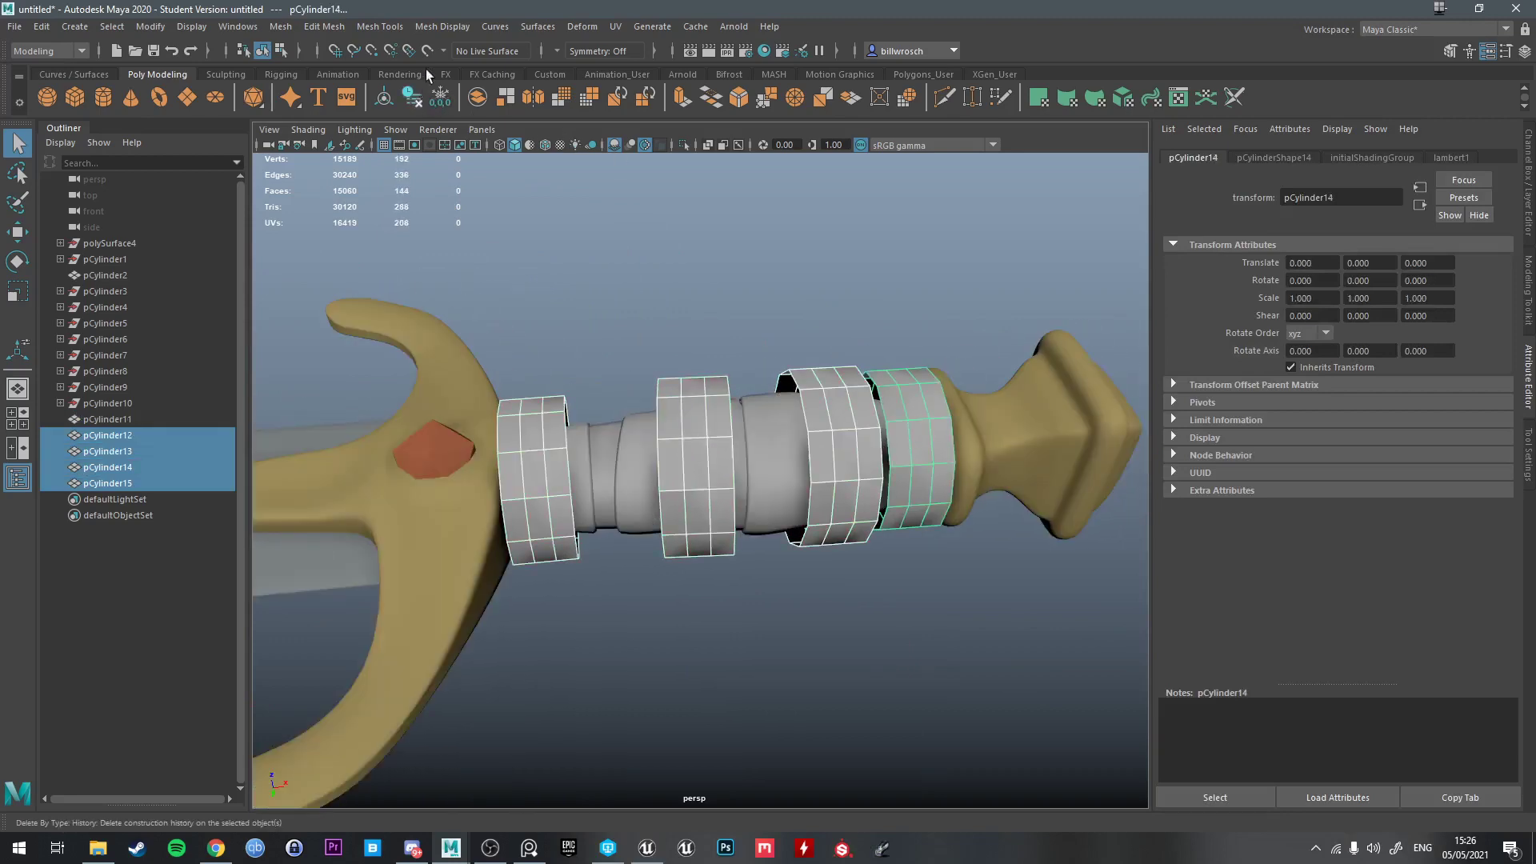
{"action": "left_click", "coordinate": [441, 26]}
{"action": "left_click", "coordinate": [468, 166]}
{"action": "left_click", "coordinate": [837, 290]}
Shrink-wrap the second ring from the pommel onto the combined sword mesh
{"action": "left_click_drag", "start_coordinate": [837, 290], "coordinate": [806, 308], "text": "alt"}
{"action": "left_click", "coordinate": [807, 478]}
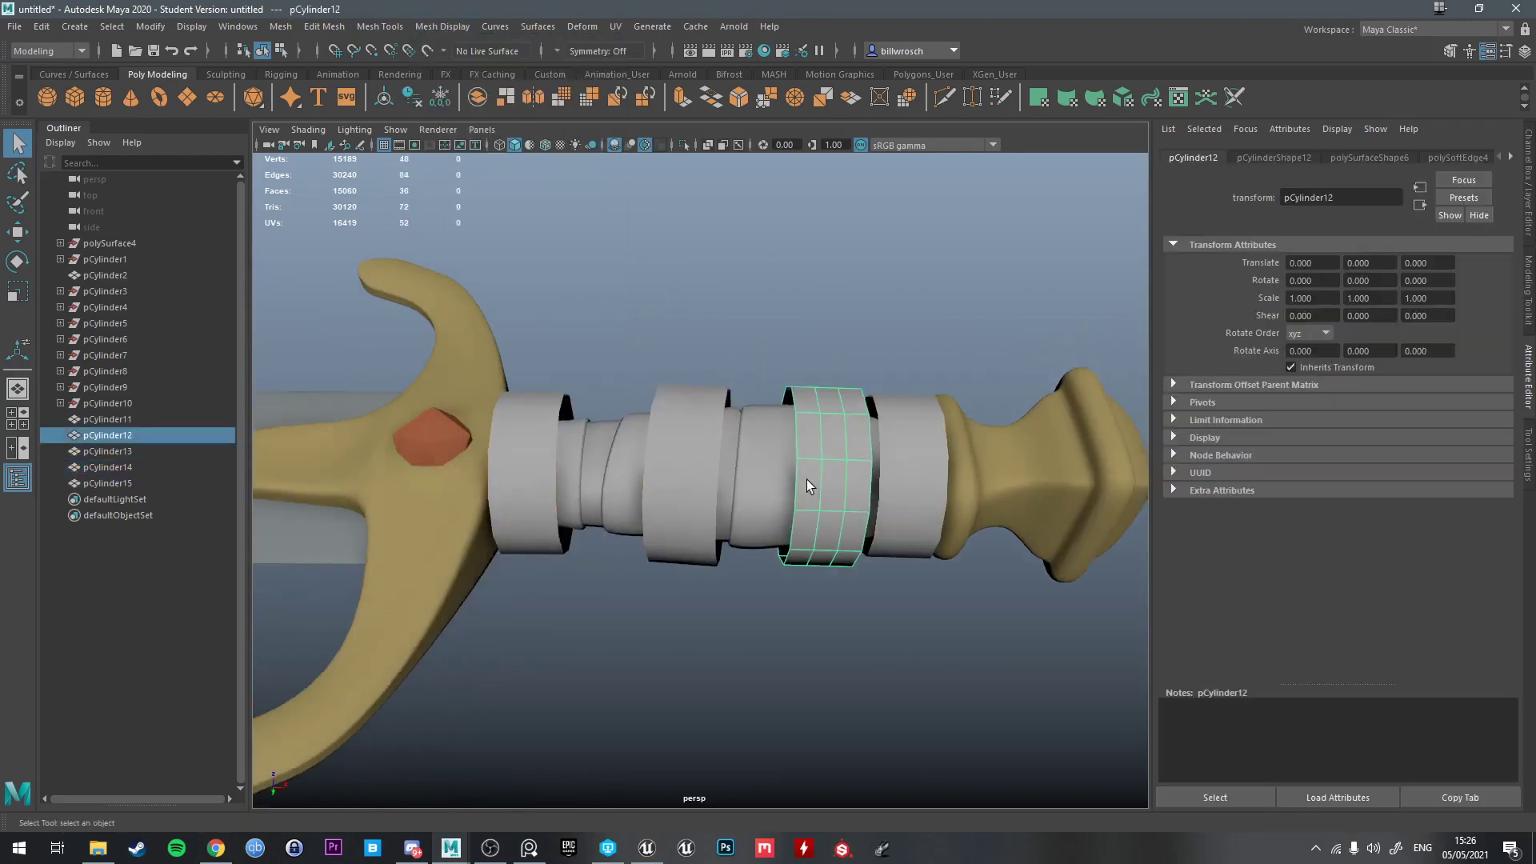
{"action": "left_click", "coordinate": [768, 468], "text": "shift"}
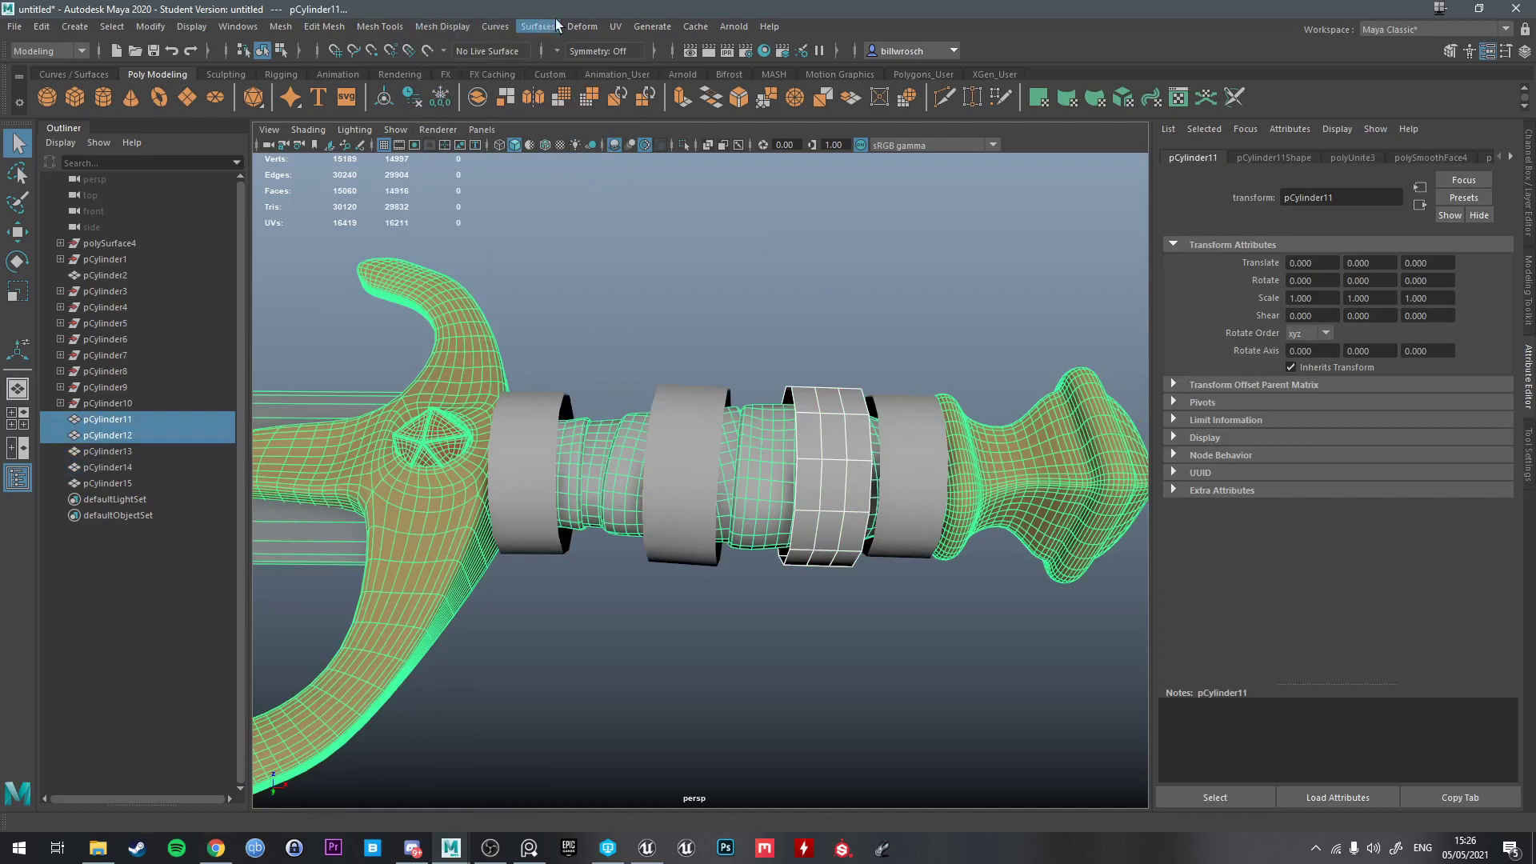
{"action": "left_click", "coordinate": [582, 26]}
{"action": "left_click", "coordinate": [645, 197]}
{"action": "left_click_drag", "start_coordinate": [800, 369], "coordinate": [885, 444], "text": "alt"}
Try to shrink-wrap the ring nearest the pommel onto the combined sword mesh and undo the attempt
{"action": "left_click", "coordinate": [898, 459]}
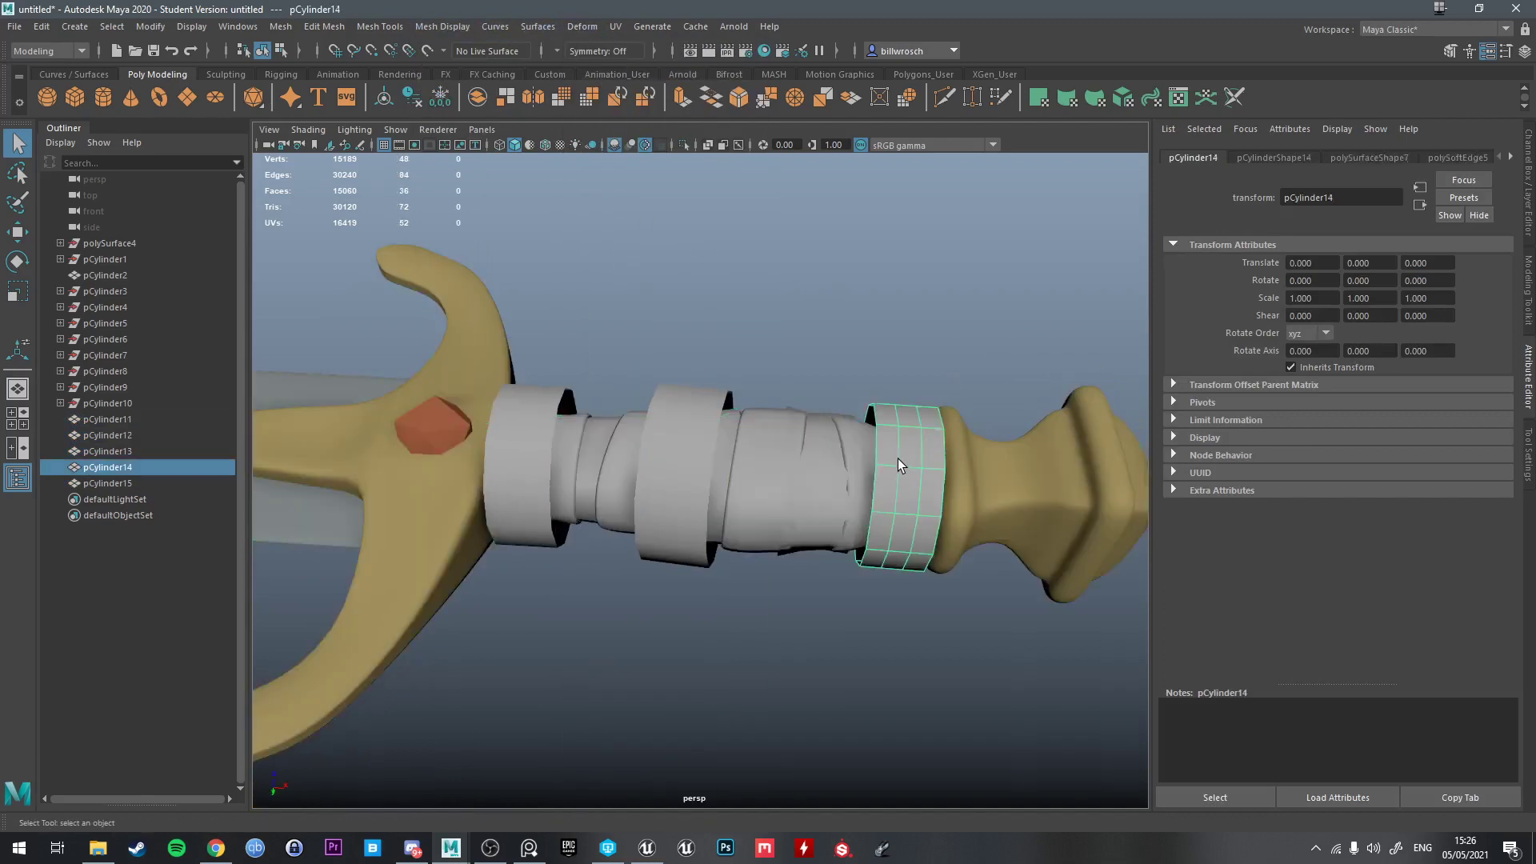
{"action": "left_click", "coordinate": [845, 459], "text": "shift"}
{"action": "key", "text": "g"}
{"action": "left_click", "coordinate": [943, 353]}
{"action": "left_click_drag", "start_coordinate": [943, 353], "coordinate": [929, 461], "text": "alt"}
{"action": "key", "text": "ctrl+z"}
{"action": "key", "text": "ctrl+z"}
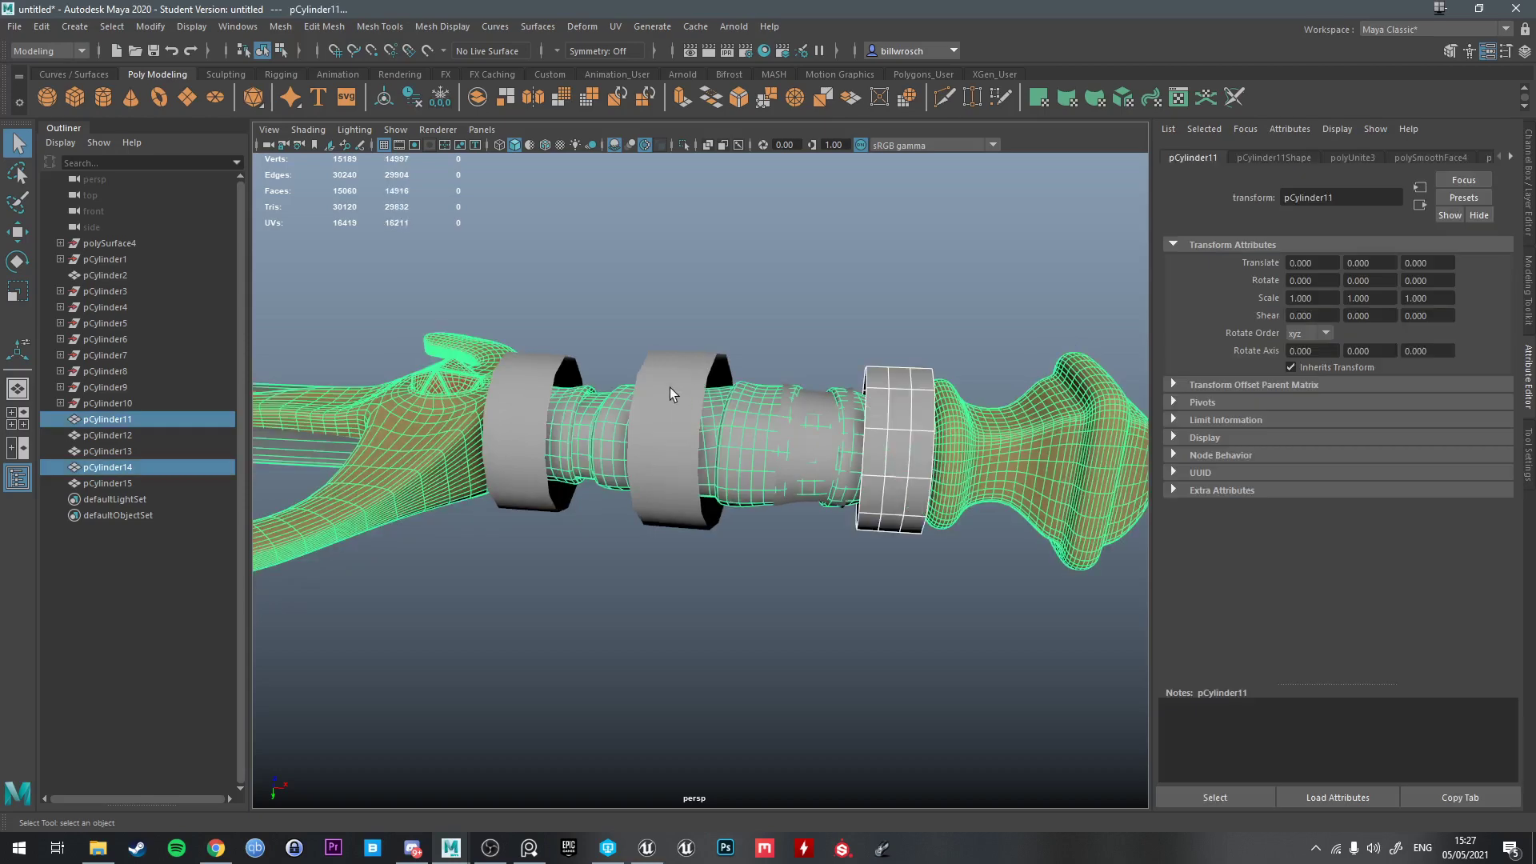
Shrink-wrap the ring at the middle of the grip onto the combined sword mesh
{"action": "left_click", "coordinate": [719, 429]}
{"action": "left_click", "coordinate": [770, 429], "text": "shift"}
{"action": "key", "text": "g"}
{"action": "left_click_drag", "start_coordinate": [770, 428], "coordinate": [852, 444], "text": "alt"}
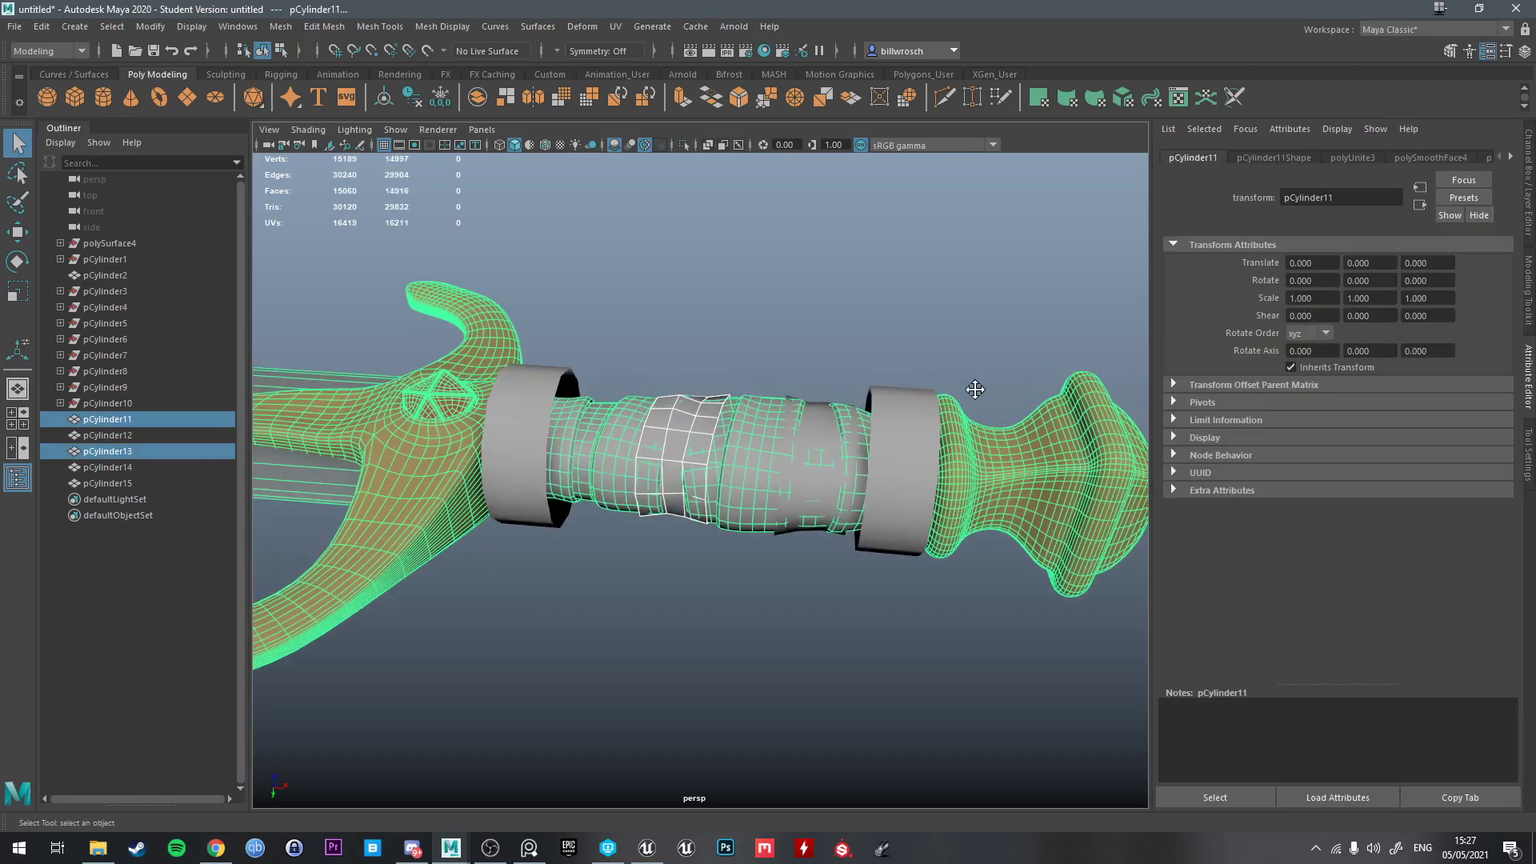
Select the pommel's faces and separate them from the combined sword mesh
{"action": "middle_click_drag", "start_coordinate": [975, 390], "coordinate": [785, 345], "text": "alt"}
{"action": "right_click_drag", "start_coordinate": [783, 389], "coordinate": [786, 423]}
{"action": "double_click", "coordinate": [787, 417]}
{"action": "middle_click_drag", "start_coordinate": [307, 160], "coordinate": [523, 180], "text": "alt"}
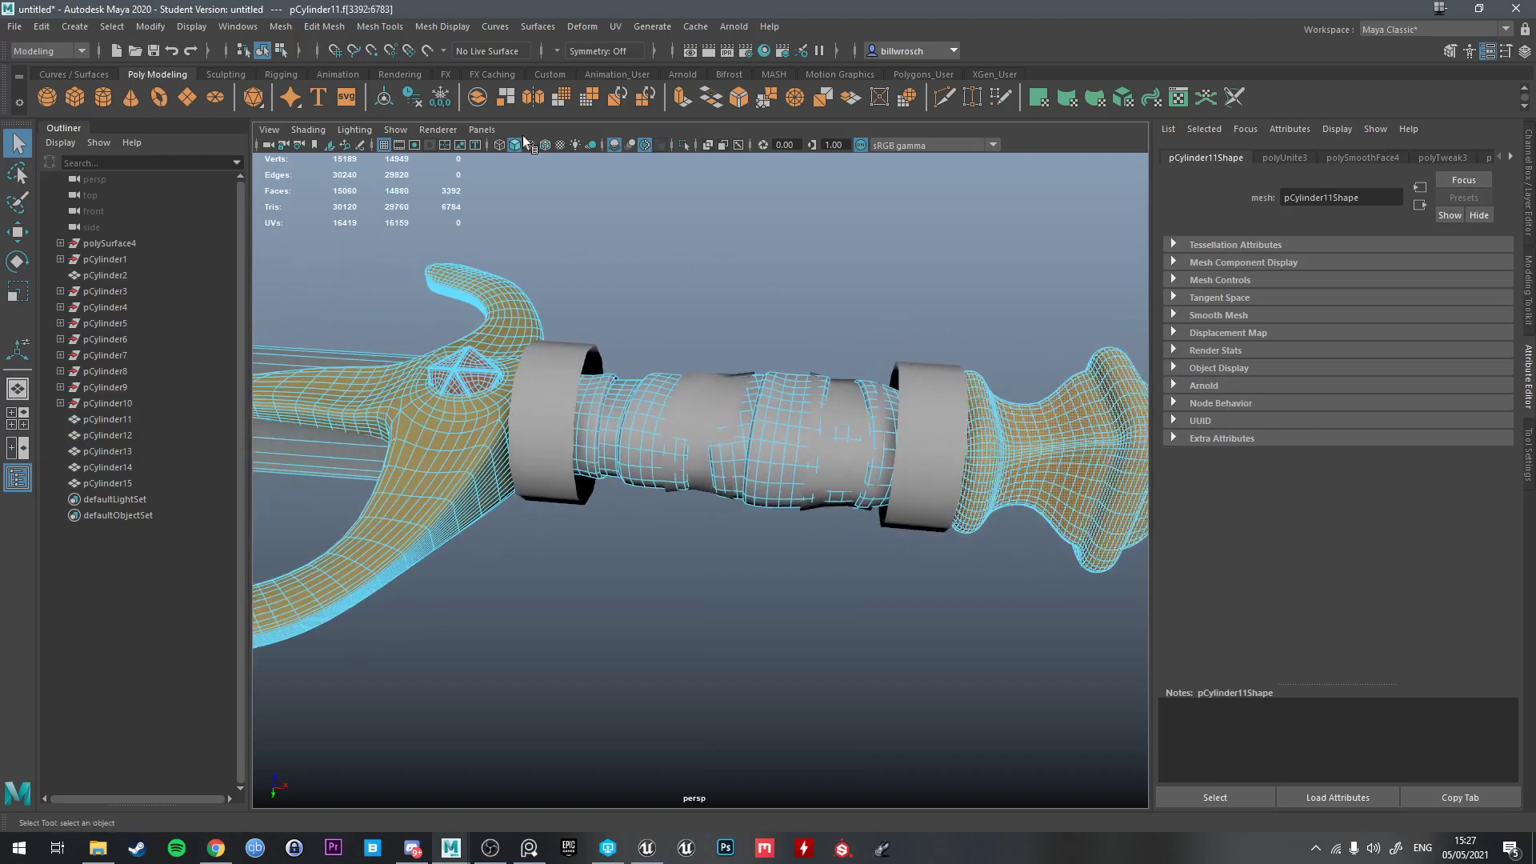
{"action": "left_click", "coordinate": [280, 28]}
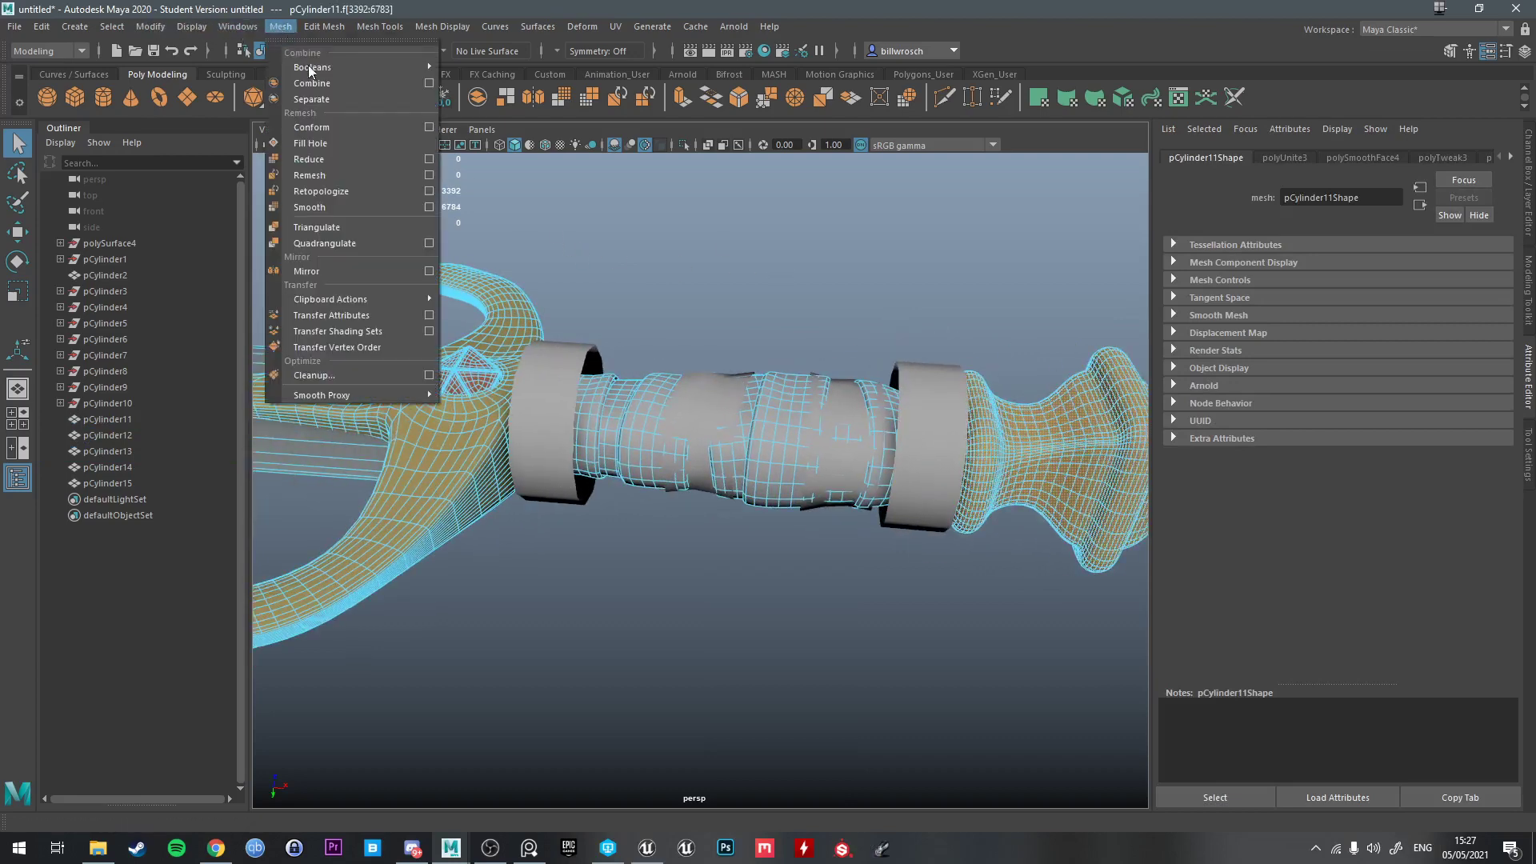
{"action": "left_click", "coordinate": [311, 97]}
Select the guard's faces and separate them from the remaining sword mesh
{"action": "left_click", "coordinate": [487, 398]}
{"action": "right_click_drag", "start_coordinate": [480, 407], "coordinate": [467, 440]}
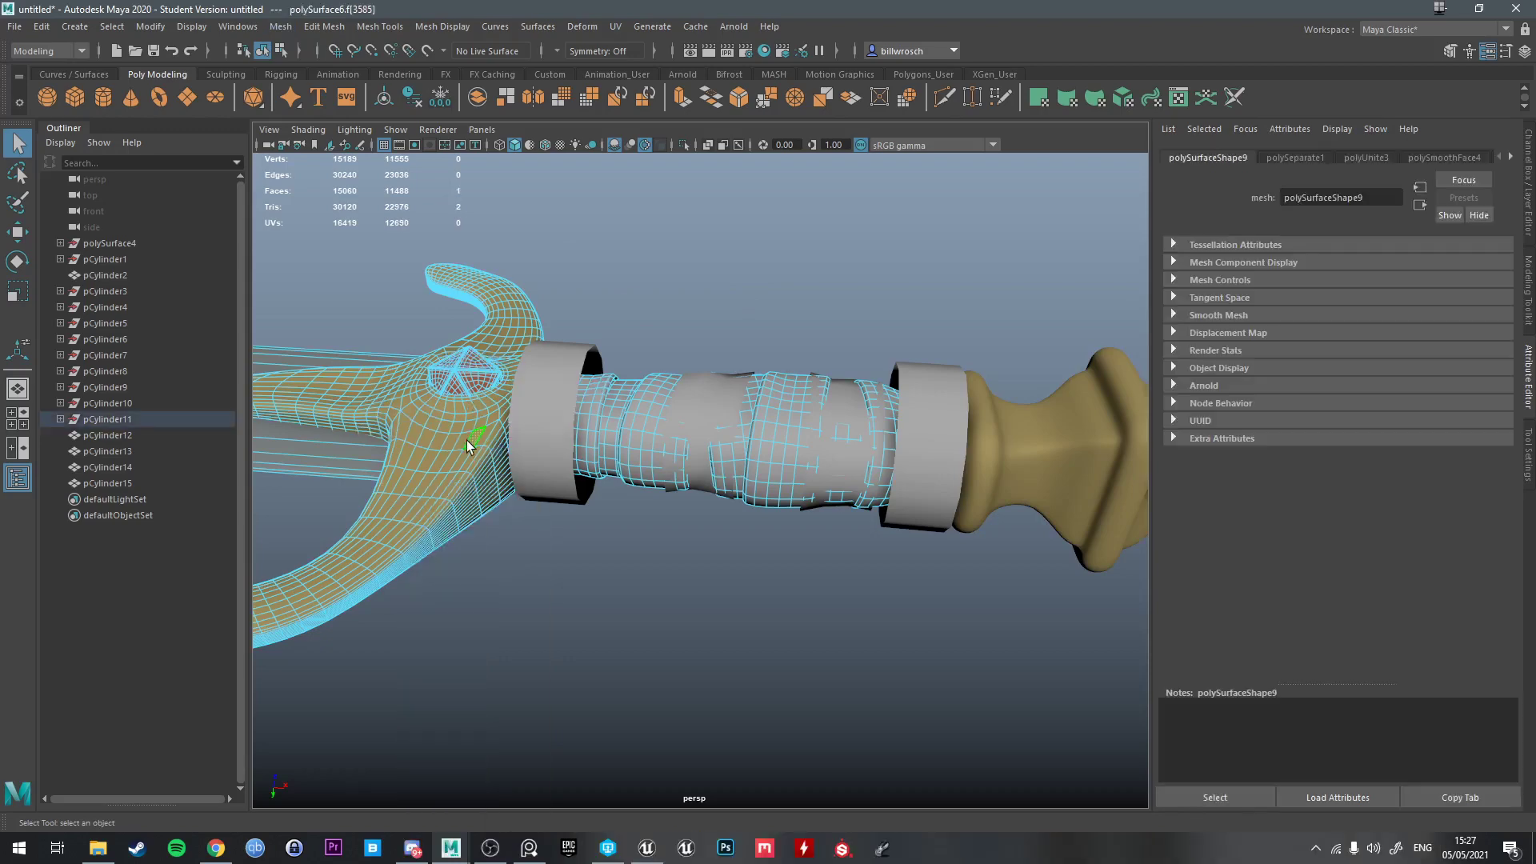
{"action": "left_click", "coordinate": [291, 30]}
{"action": "left_click", "coordinate": [317, 99]}
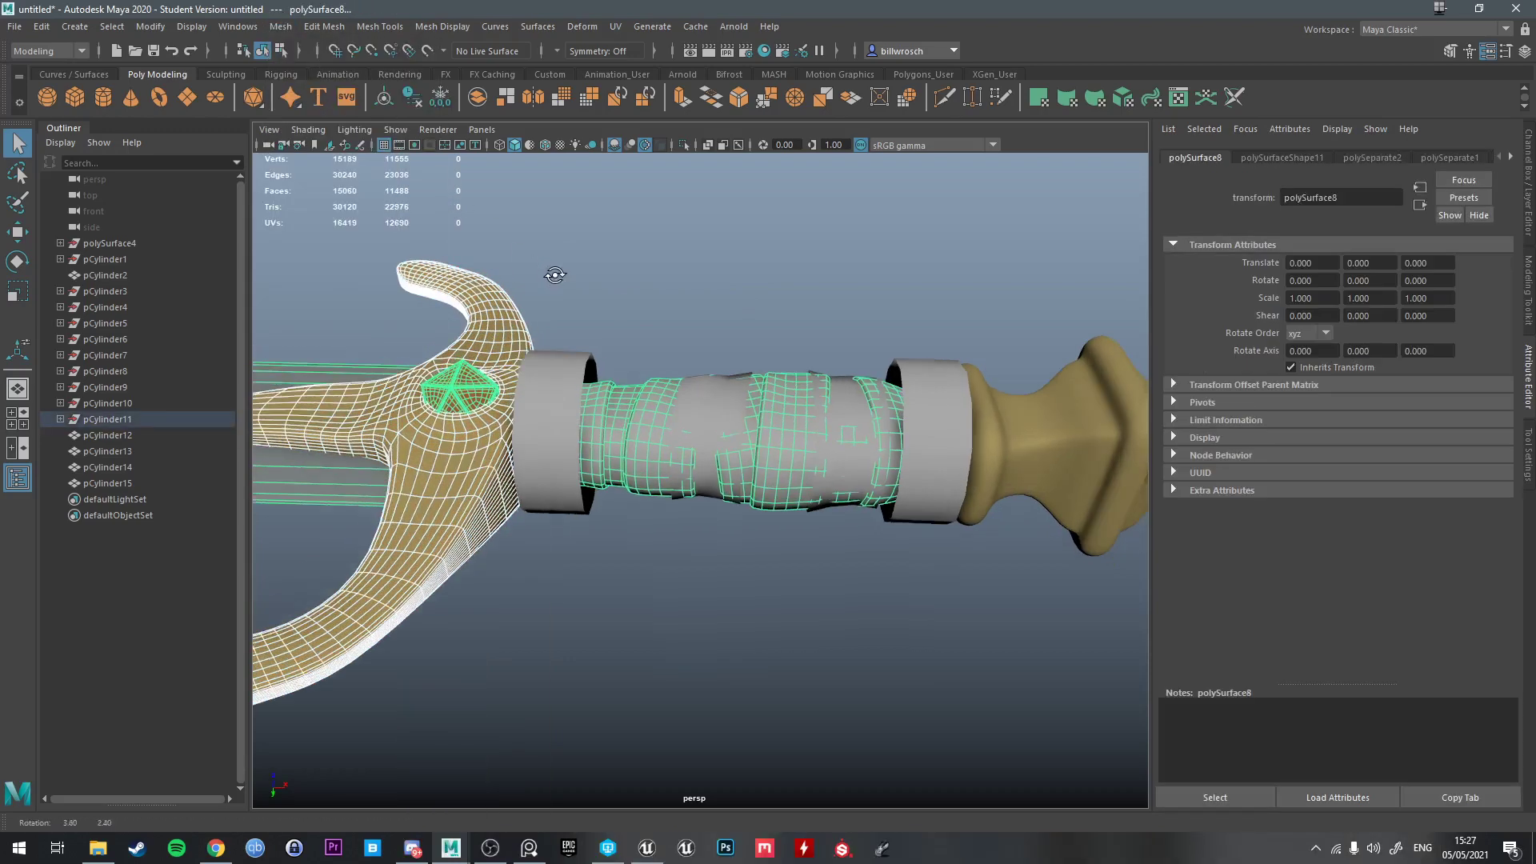
Hide the separated guard and pommel
{"action": "left_click", "coordinate": [458, 483]}
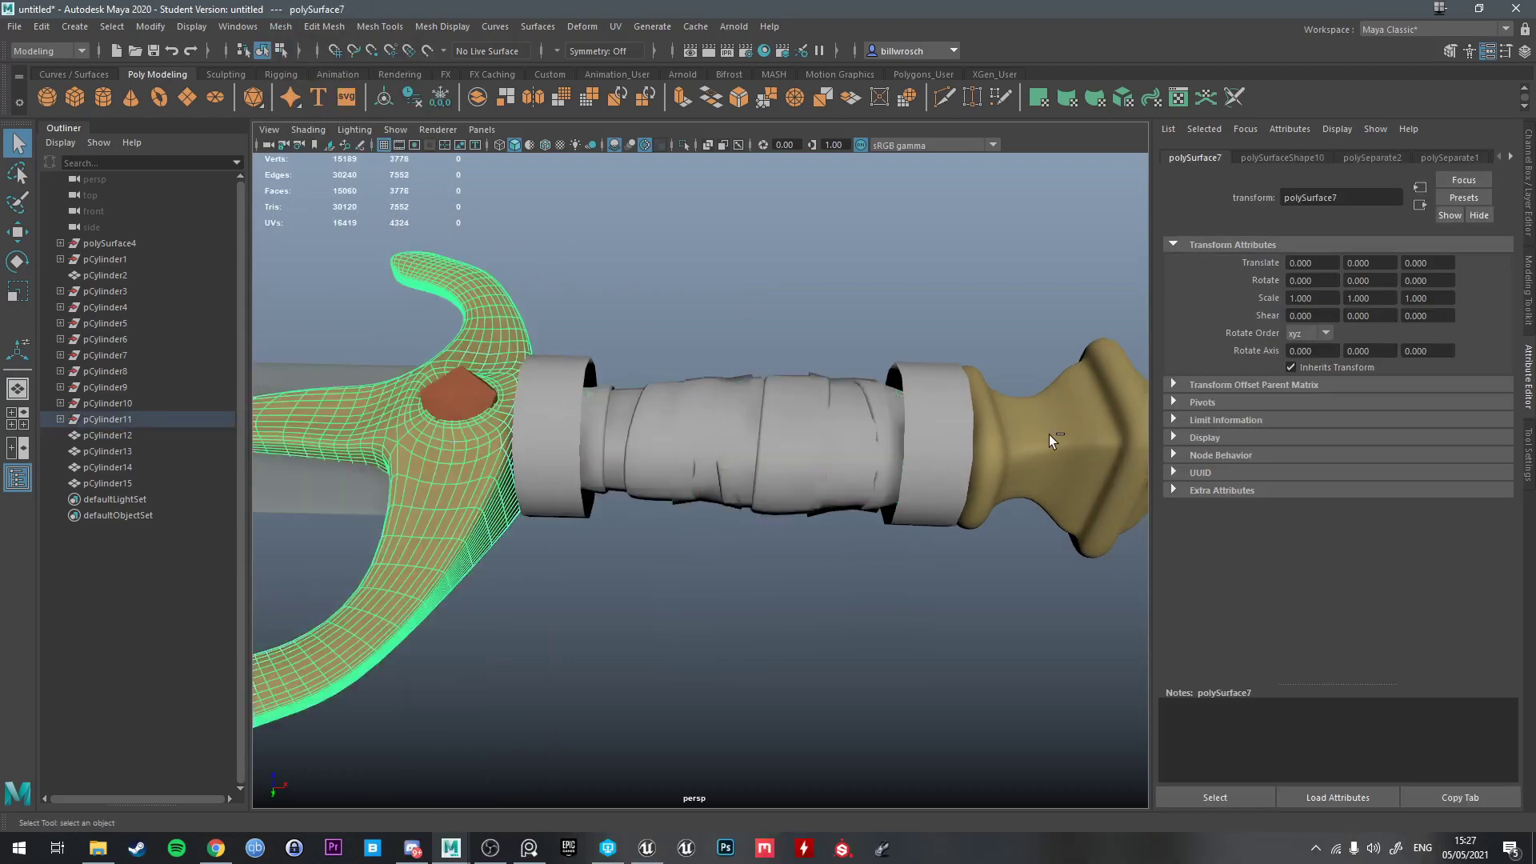
{"action": "left_click", "coordinate": [1088, 439], "text": "shift"}
{"action": "key", "text": "ctrl+h"}
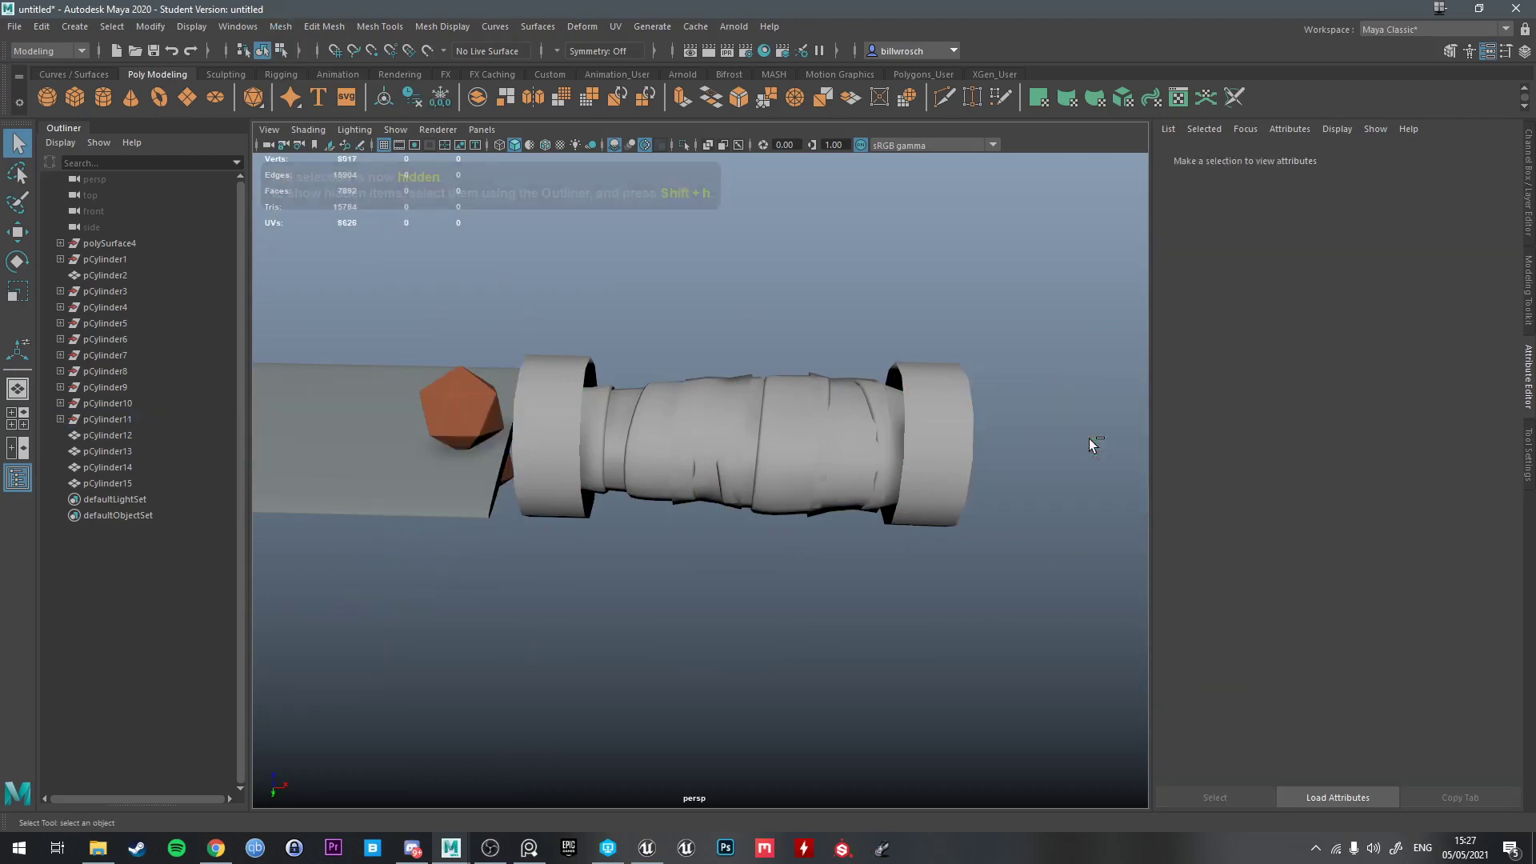
Shrink-wrap the guard-end ring onto the remaining grip and blade mesh
{"action": "left_click_drag", "start_coordinate": [608, 376], "coordinate": [640, 419], "text": "alt"}
{"action": "left_click", "coordinate": [662, 461]}
{"action": "left_click", "coordinate": [745, 436], "text": "shift"}
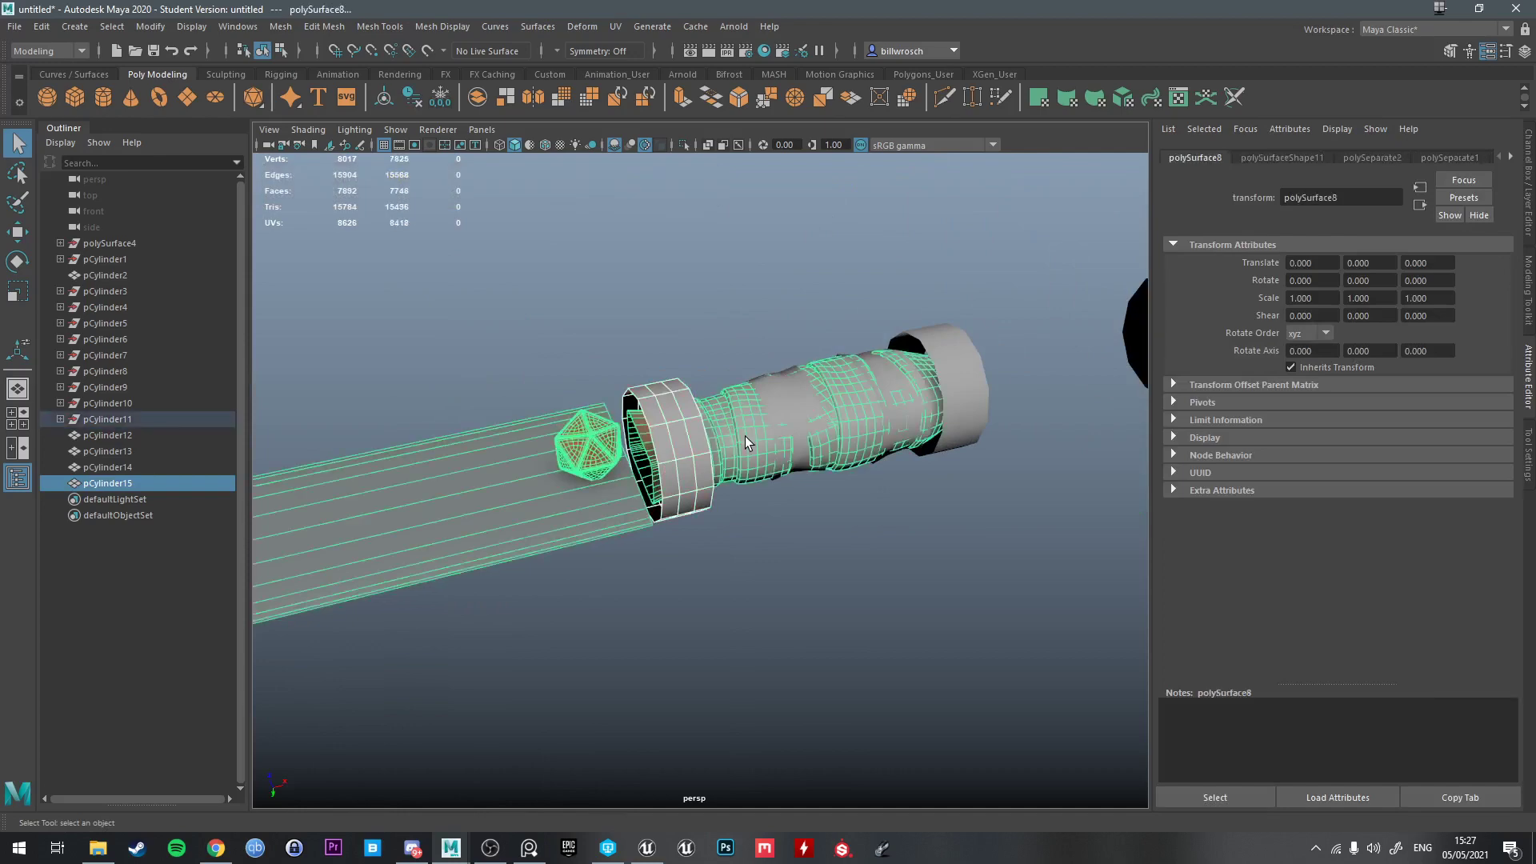
{"action": "left_click", "coordinate": [573, 27]}
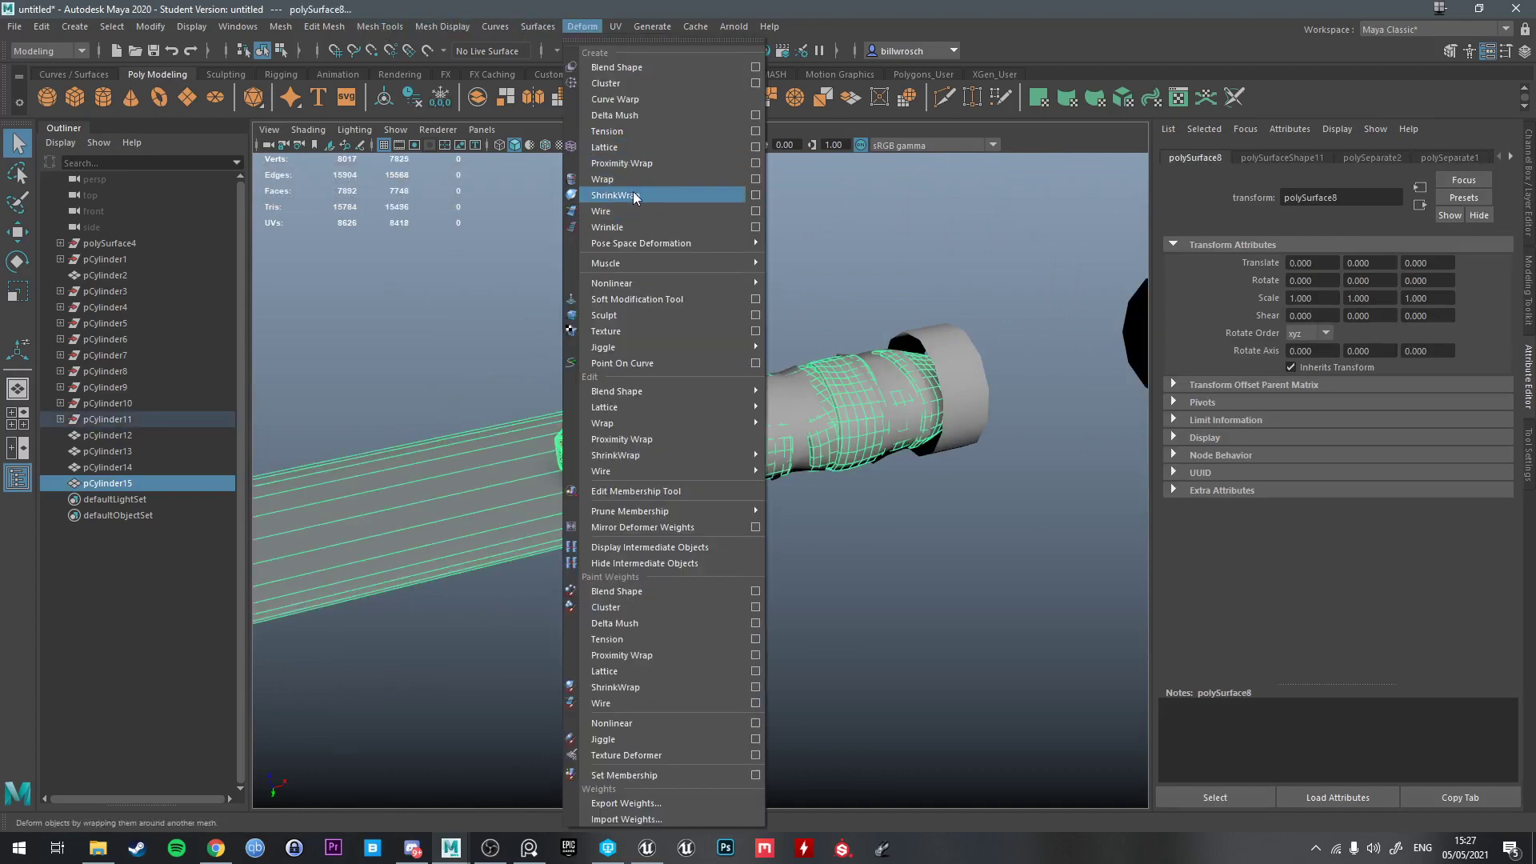
{"action": "left_click", "coordinate": [634, 198]}
{"action": "left_click_drag", "start_coordinate": [756, 340], "coordinate": [600, 400], "text": "alt"}
Shrink-wrap the pommel-end ring onto the remaining grip mesh
{"action": "middle_click_drag", "start_coordinate": [1000, 344], "coordinate": [668, 287], "text": "alt"}
{"action": "left_click", "coordinate": [704, 328]}
{"action": "left_click", "coordinate": [658, 336], "text": "shift"}
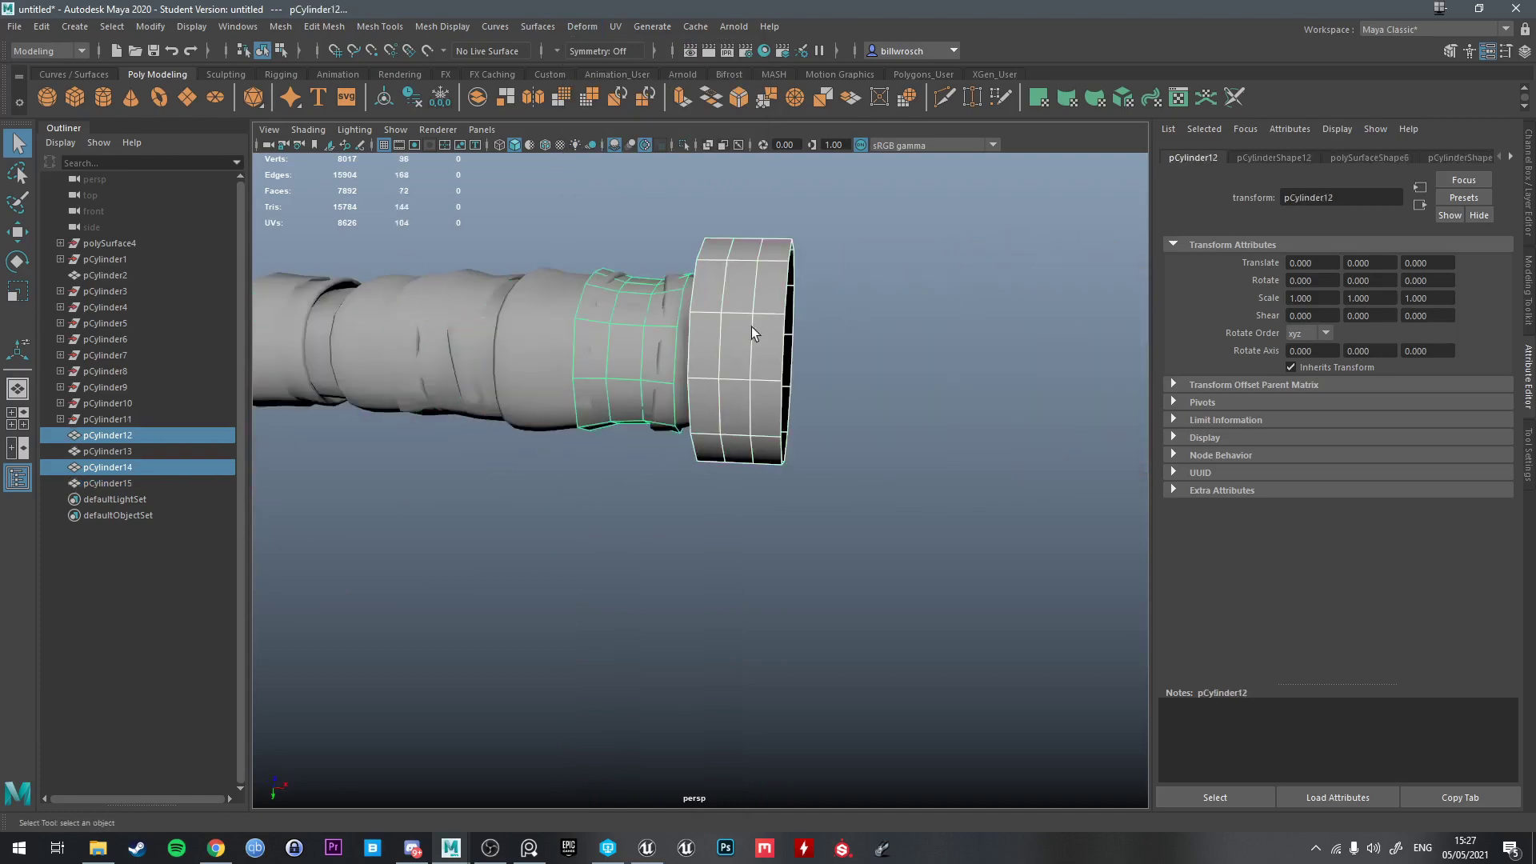
{"action": "left_click", "coordinate": [761, 331]}
{"action": "left_click", "coordinate": [680, 359], "text": "shift"}
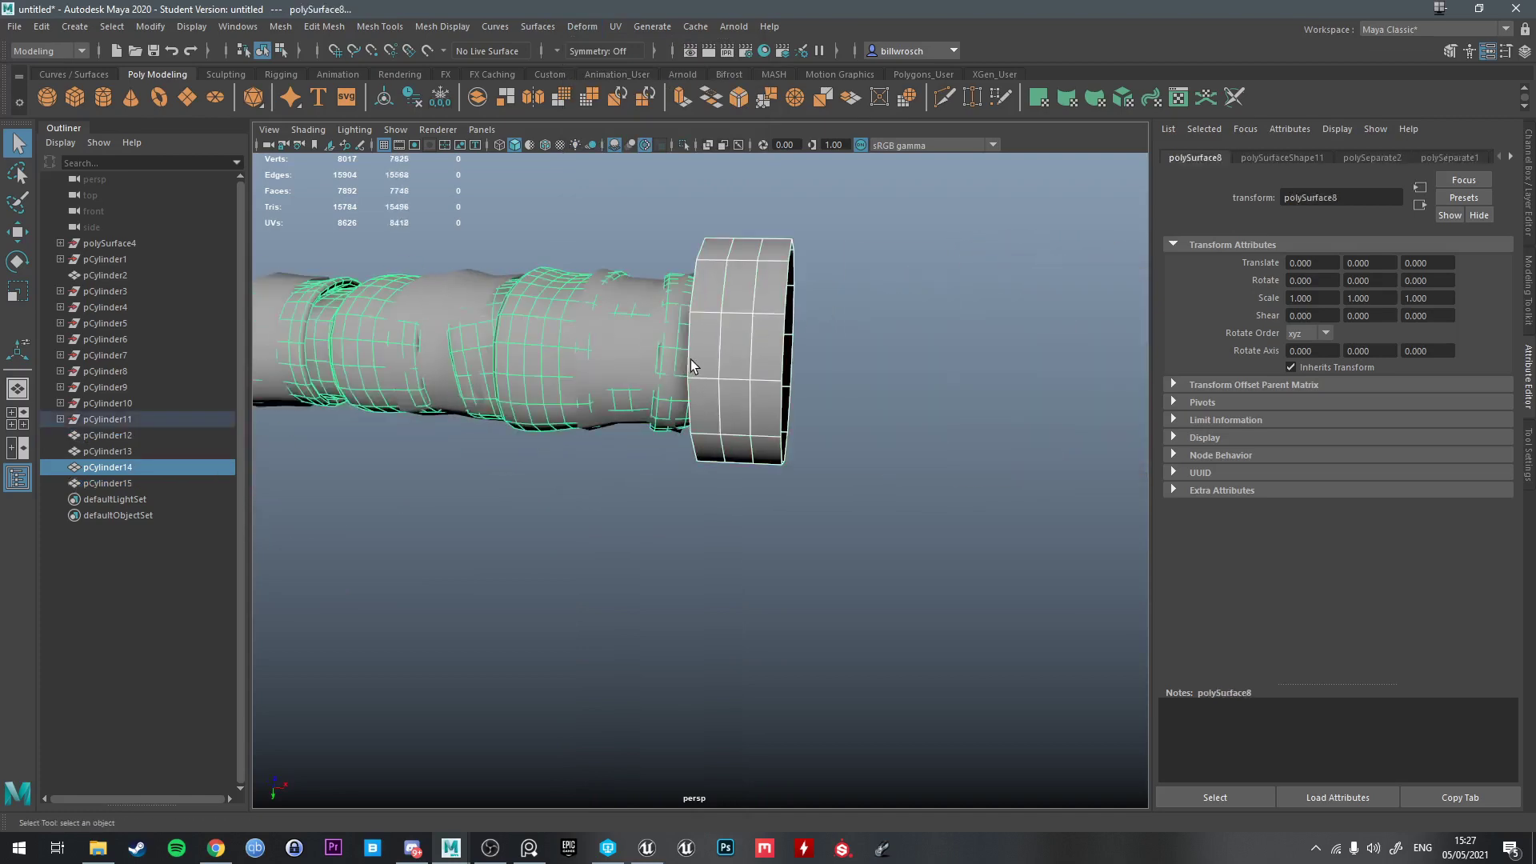
{"action": "left_click_drag", "start_coordinate": [730, 359], "coordinate": [803, 325], "text": "alt"}
Delete the loop of flared faces on the outer rim of the pommel-end ring
{"action": "right_click_drag", "start_coordinate": [803, 325], "coordinate": [801, 376]}
{"action": "left_click", "coordinate": [789, 354]}
{"action": "double_click", "coordinate": [780, 395], "text": "shift"}
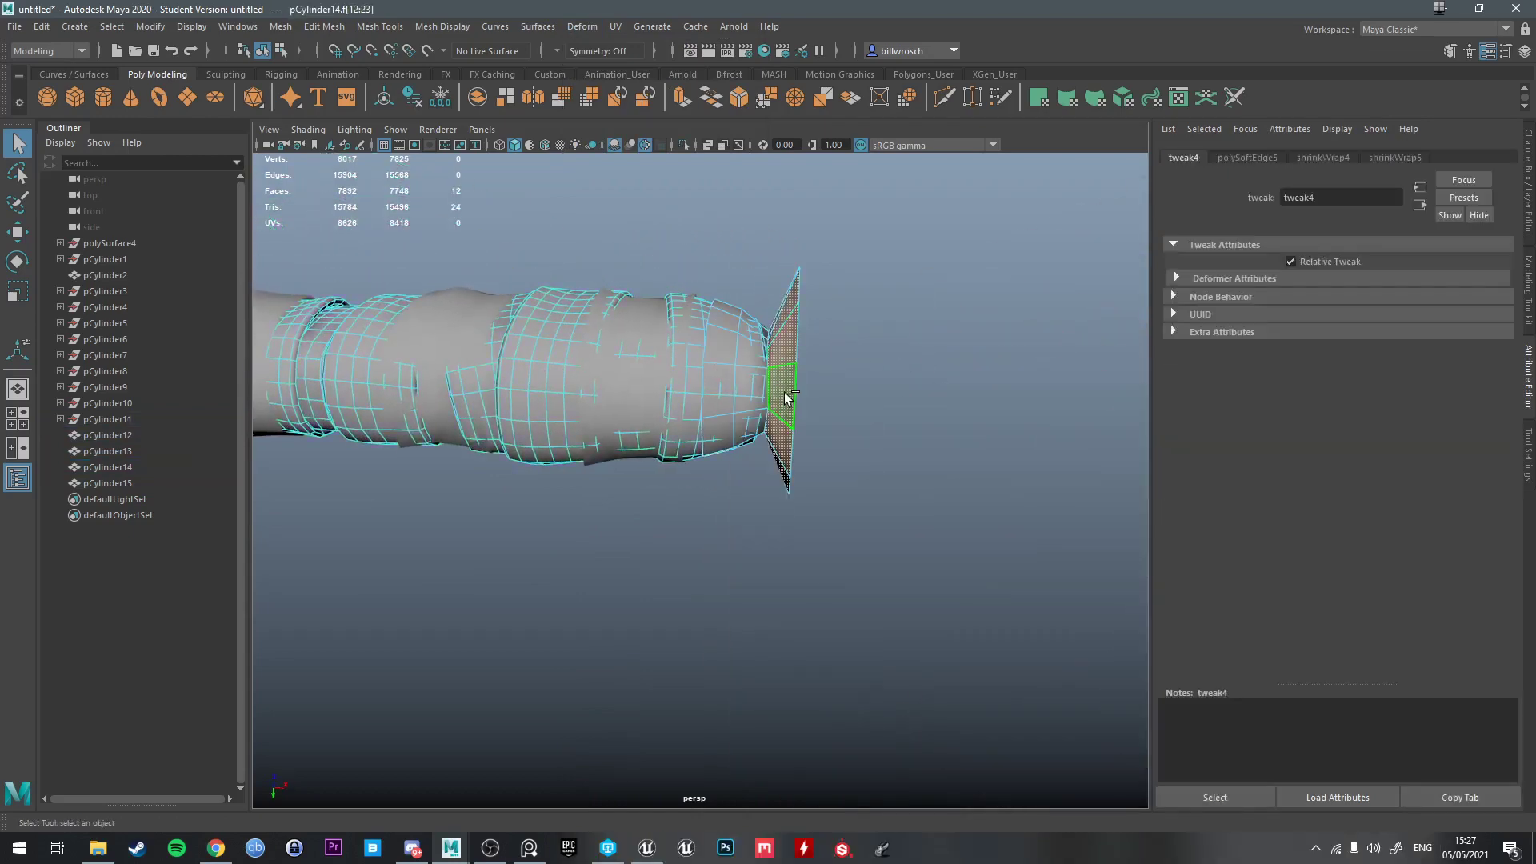
{"action": "key", "text": "Delete"}
{"action": "left_click_drag", "start_coordinate": [784, 392], "coordinate": [733, 388], "text": "alt"}
Select the faces of the gem and the blade and hide them
{"action": "double_click", "coordinate": [470, 427]}
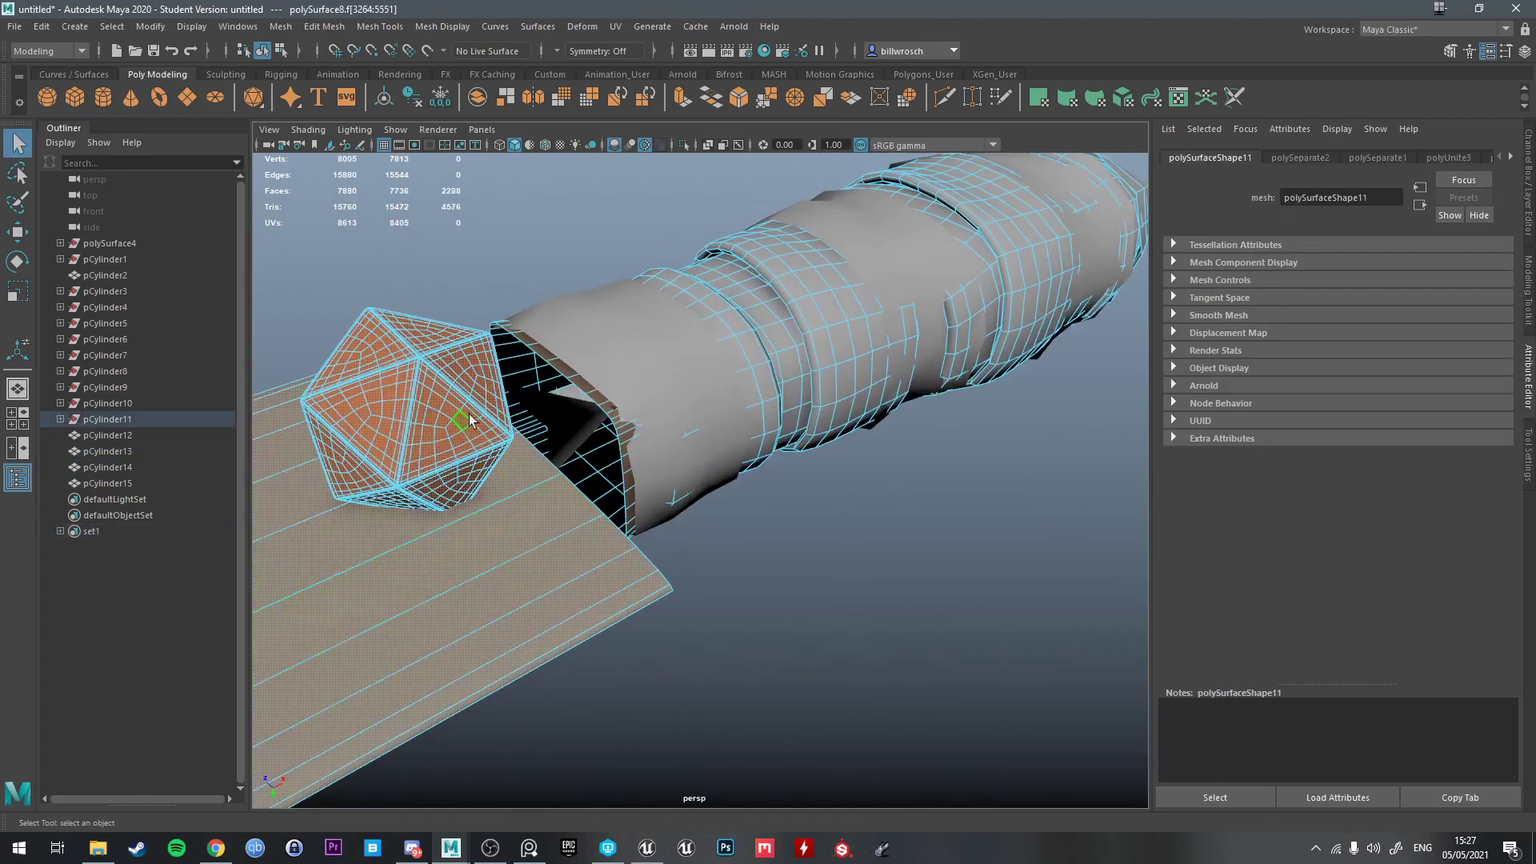
{"action": "left_click_drag", "start_coordinate": [469, 419], "coordinate": [409, 326], "text": "alt"}
{"action": "key", "text": "ctrl+h"}
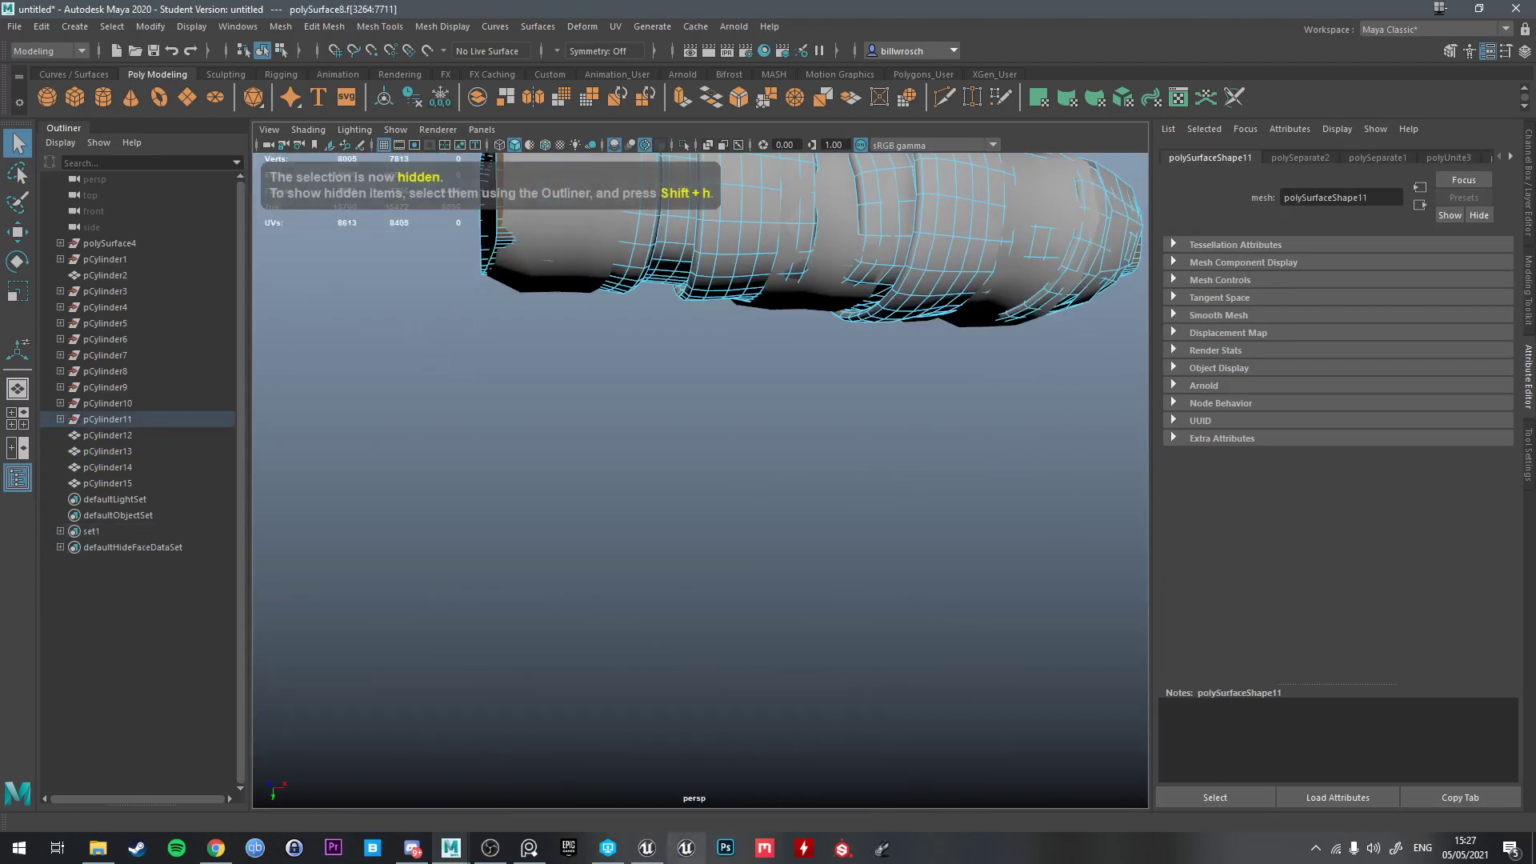
{"action": "left_click_drag", "start_coordinate": [862, 536], "coordinate": [759, 504], "text": "alt"}
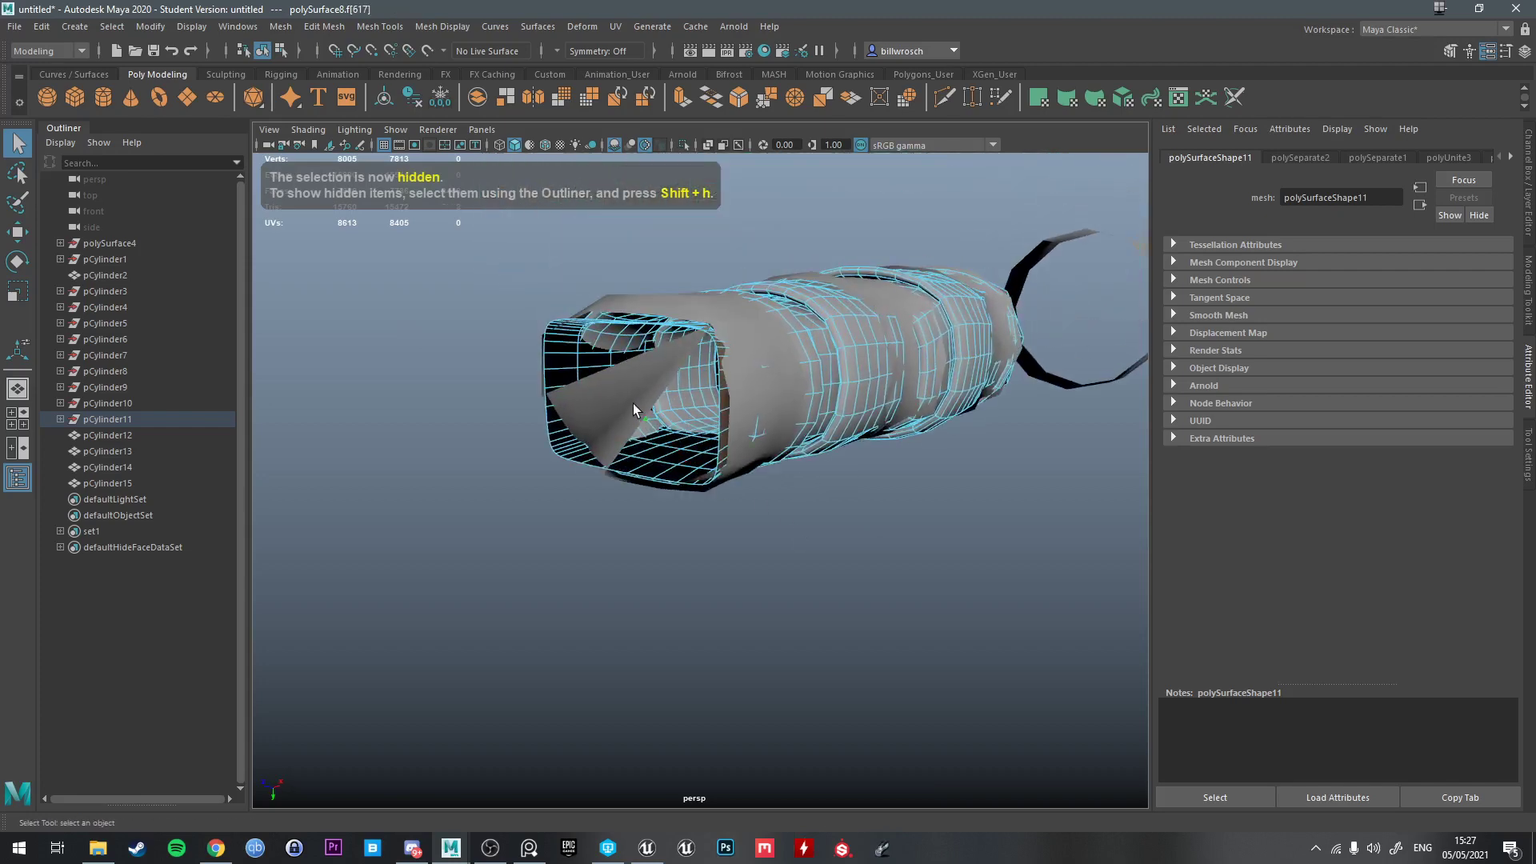
Return to object mode, select all the grip and wrap meshes, and delete their construction history
{"action": "left_click_drag", "start_coordinate": [764, 410], "coordinate": [943, 353], "text": "alt"}
{"action": "right_click_drag", "start_coordinate": [943, 353], "coordinate": [1008, 322]}
{"action": "left_click", "coordinate": [972, 376]}
{"action": "left_click_drag", "start_coordinate": [972, 376], "coordinate": [750, 404], "text": "alt"}
{"action": "left_click_drag", "start_coordinate": [454, 309], "coordinate": [924, 591]}
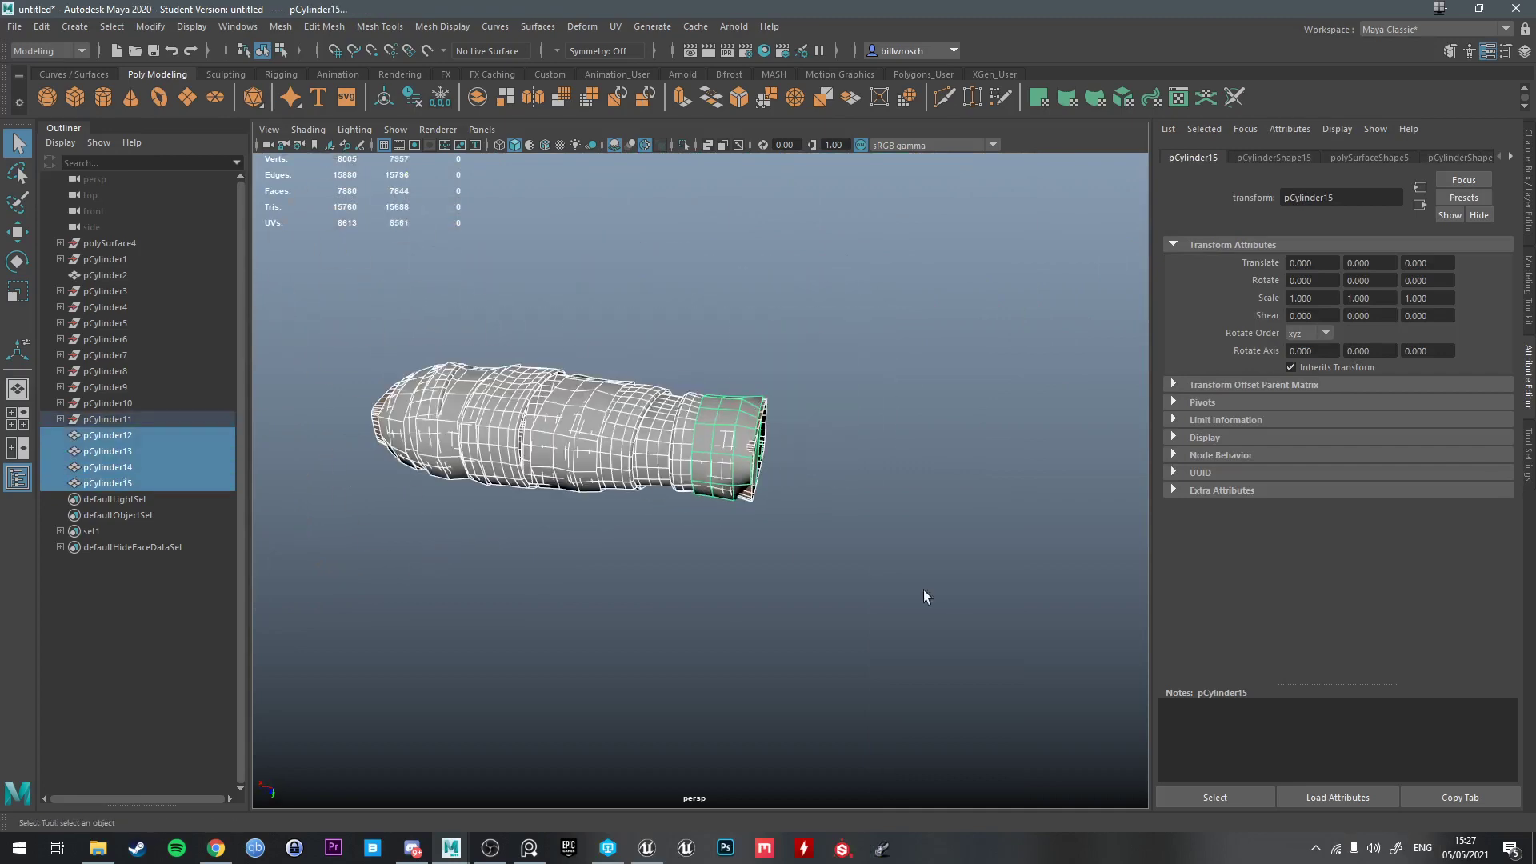
{"action": "left_click", "coordinate": [415, 103]}
Move the first stray corner vertex of the guard-end ring back to the ring's open rim
{"action": "scroll", "coordinate": [850, 463], "scroll_direction": "up", "scroll_amount": 3}
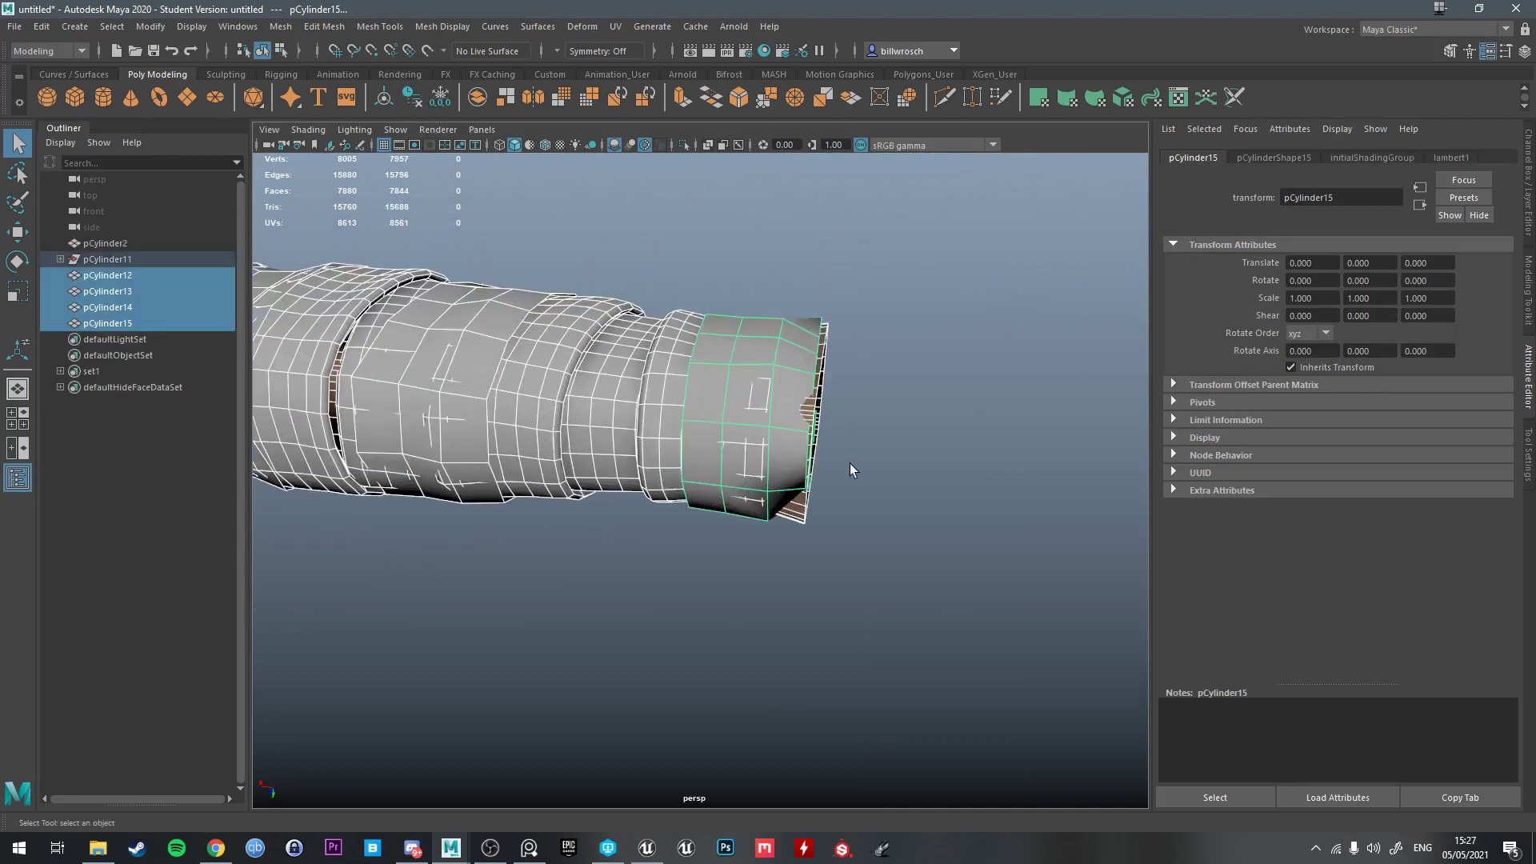
{"action": "left_click_drag", "start_coordinate": [849, 463], "coordinate": [800, 349], "text": "alt"}
{"action": "left_click", "coordinate": [798, 343]}
{"action": "right_click_drag", "start_coordinate": [818, 351], "coordinate": [752, 352]}
{"action": "scroll", "coordinate": [883, 312], "scroll_direction": "up", "scroll_amount": 3}
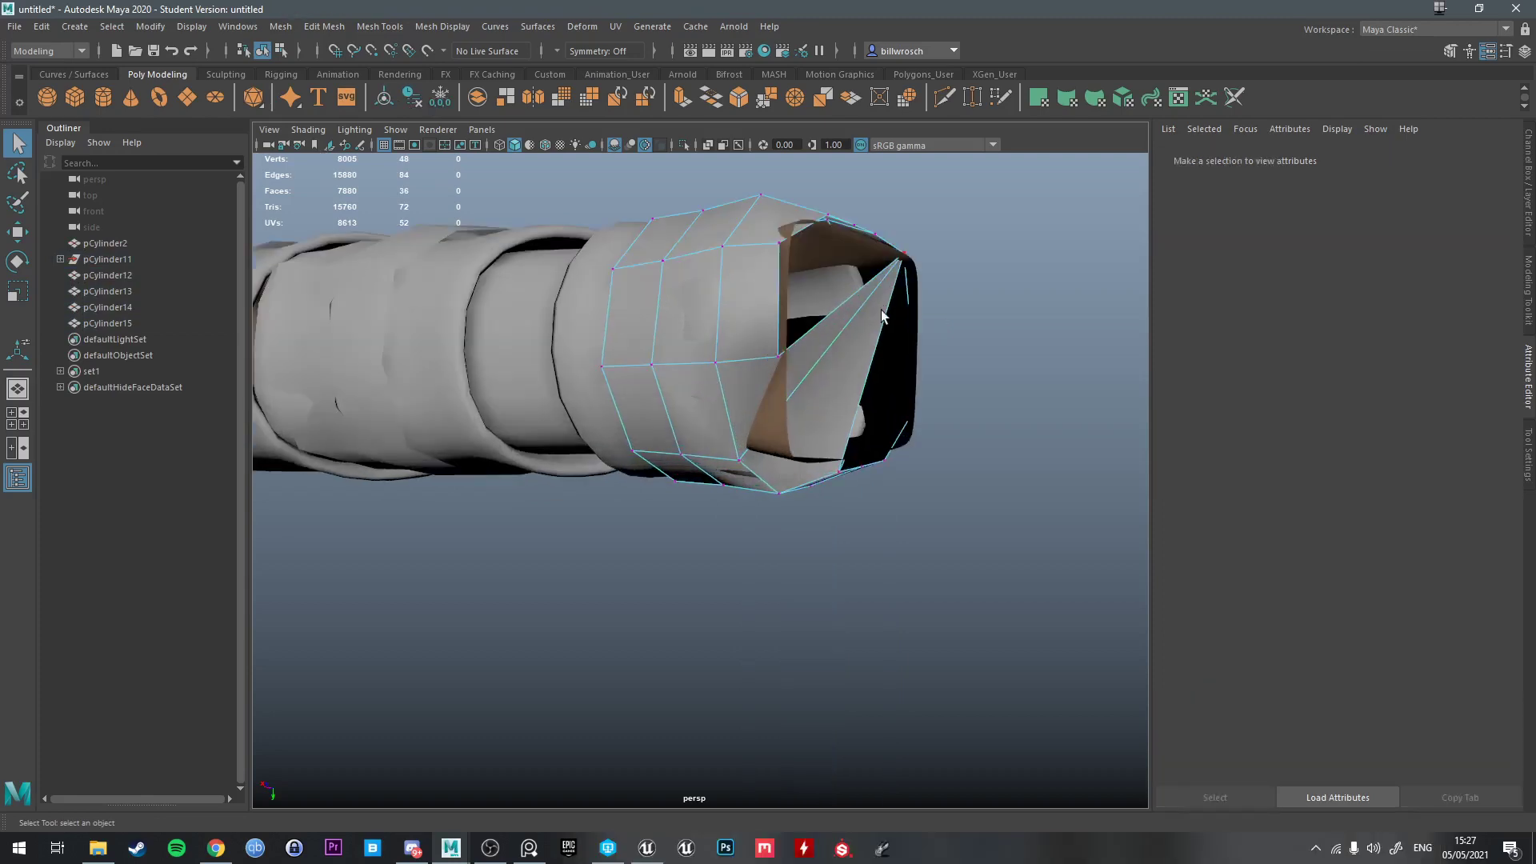
{"action": "left_click_drag", "start_coordinate": [883, 312], "coordinate": [818, 351], "text": "alt"}
{"action": "left_click", "coordinate": [812, 312]}
{"action": "key", "text": "w"}
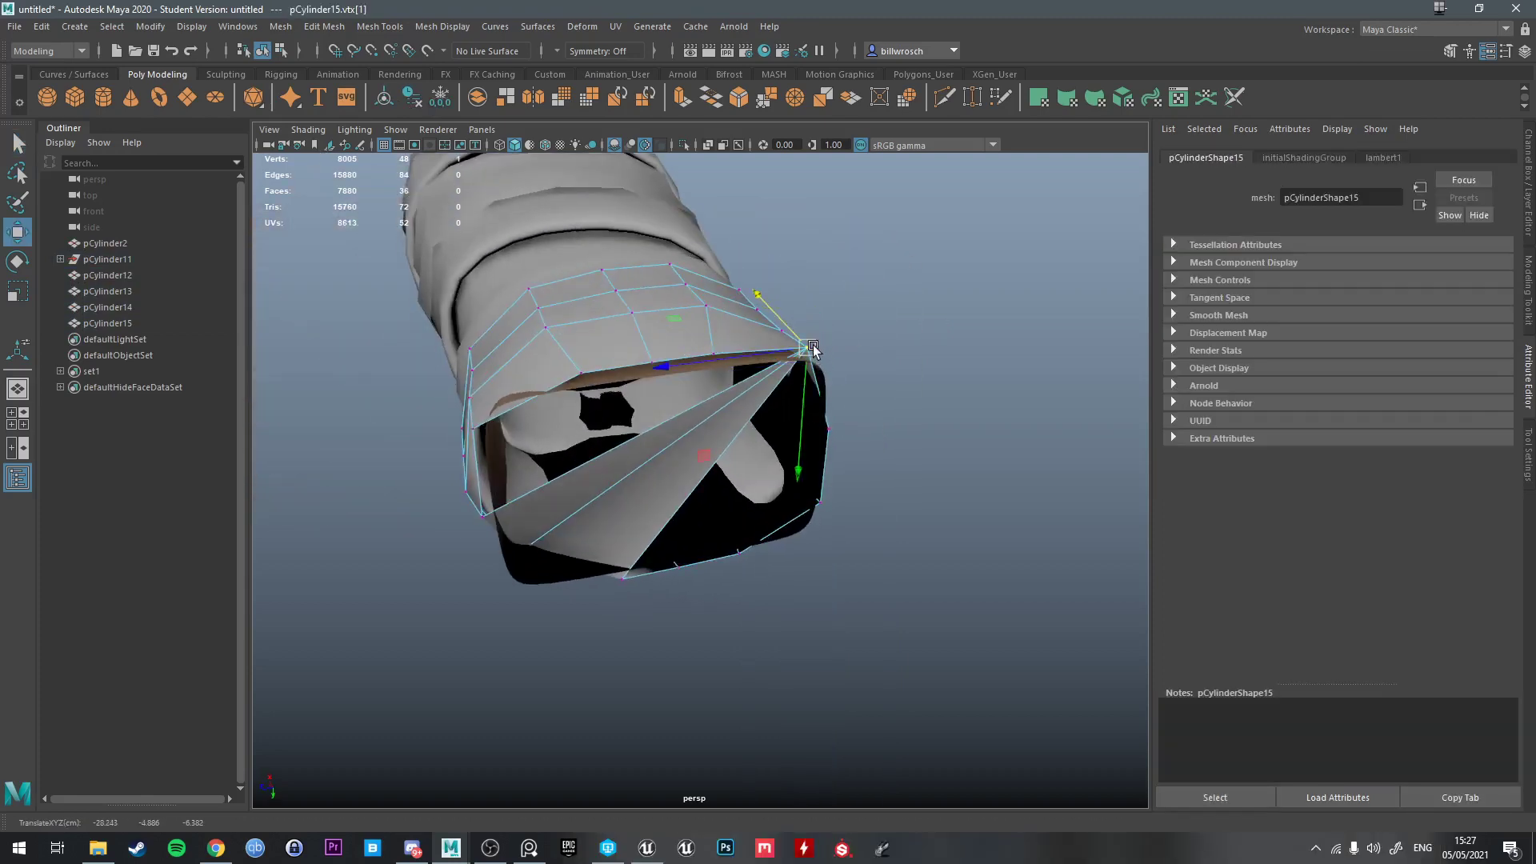
Move the second stray vertex, which stretches across the guard-end ring's opening, back to the lower corner of its rim
{"action": "key", "text": "q"}
{"action": "scroll", "coordinate": [893, 311], "scroll_direction": "up", "scroll_amount": 3}
{"action": "left_click", "coordinate": [880, 253]}
{"action": "key", "text": "w"}
{"action": "left_click_drag", "start_coordinate": [882, 255], "coordinate": [912, 270], "text": "alt"}
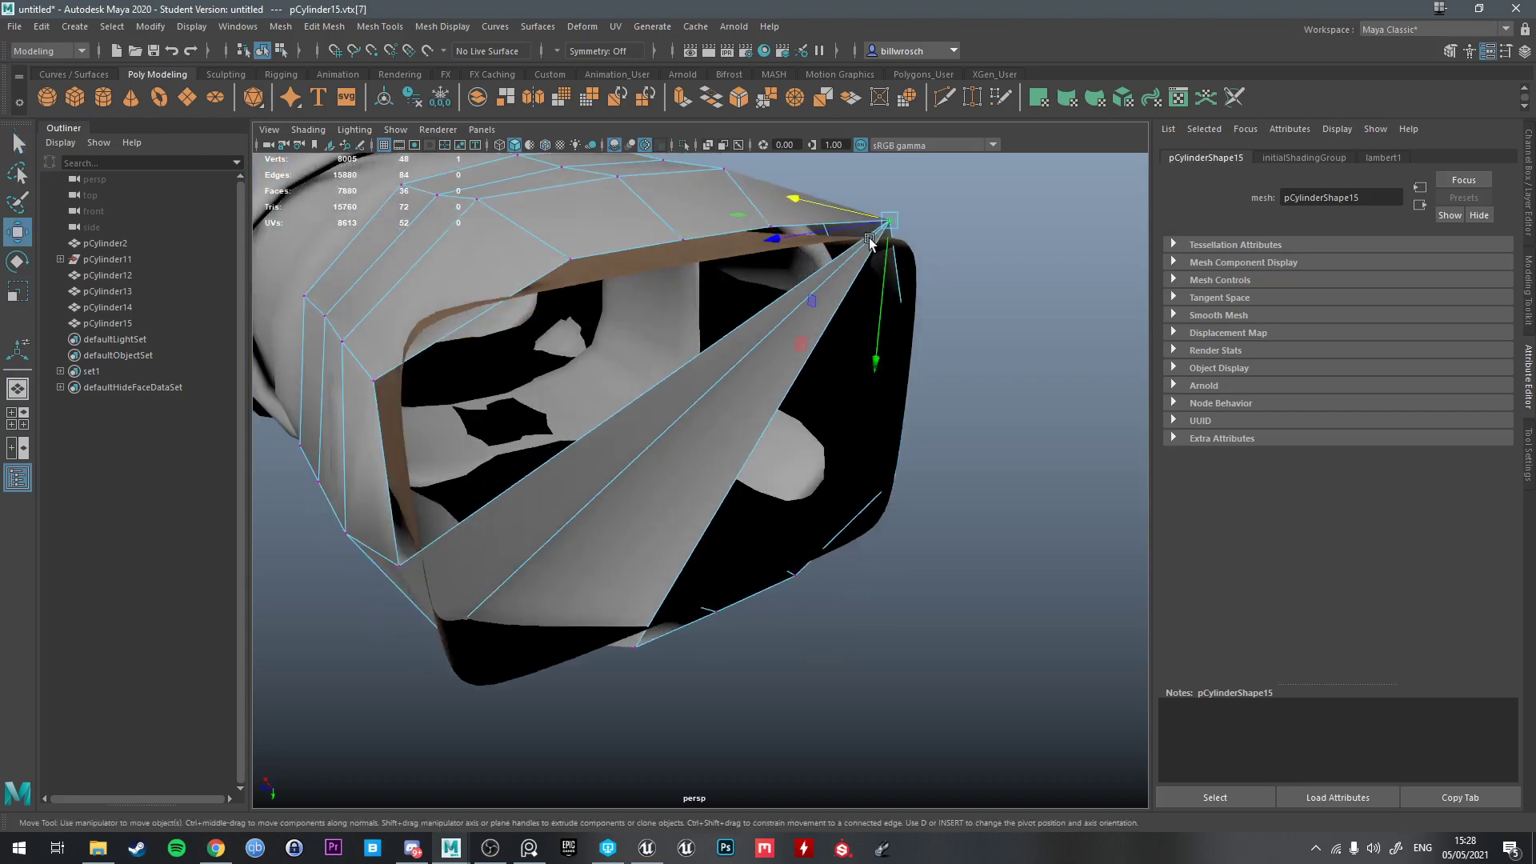
{"action": "left_click_drag", "start_coordinate": [857, 226], "coordinate": [751, 545]}
{"action": "left_click_drag", "start_coordinate": [754, 456], "coordinate": [527, 478], "text": "alt"}
{"action": "key", "text": "v"}
{"action": "left_click_drag", "start_coordinate": [773, 320], "coordinate": [368, 565]}
{"action": "key", "text": "ctrl+z"}
{"action": "key", "text": "ctrl+z"}
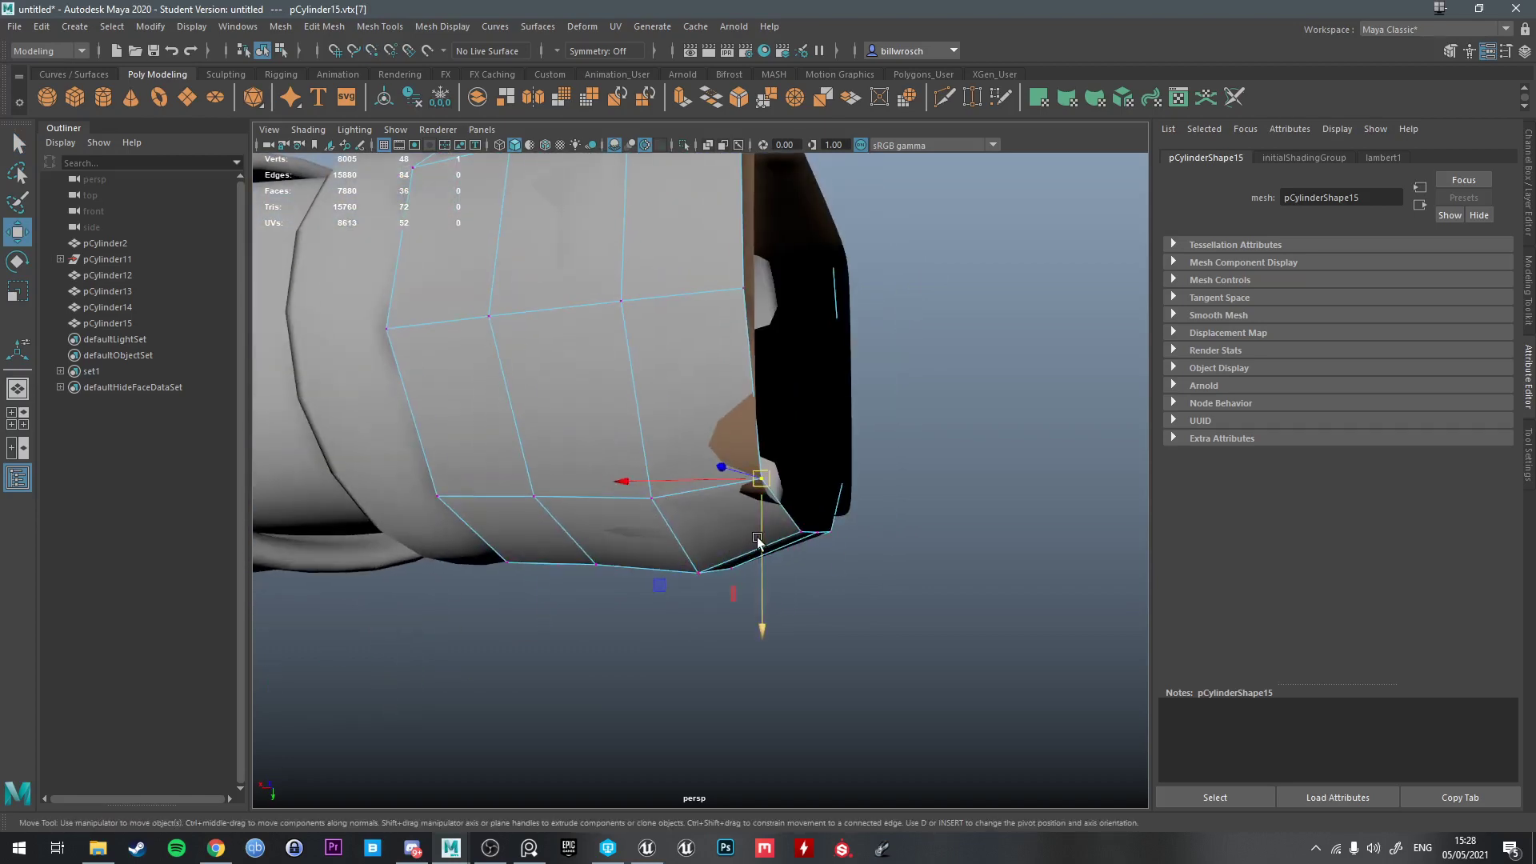
{"action": "left_click_drag", "start_coordinate": [757, 537], "coordinate": [747, 553]}
{"action": "left_click_drag", "start_coordinate": [763, 551], "coordinate": [689, 451], "text": "alt"}
Select the four third-layer rings around the grip and combine them into one mesh
{"action": "key", "text": "q"}
{"action": "right_click_drag", "start_coordinate": [704, 408], "coordinate": [782, 383]}
{"action": "left_click_drag", "start_coordinate": [775, 493], "coordinate": [658, 368], "text": "alt"}
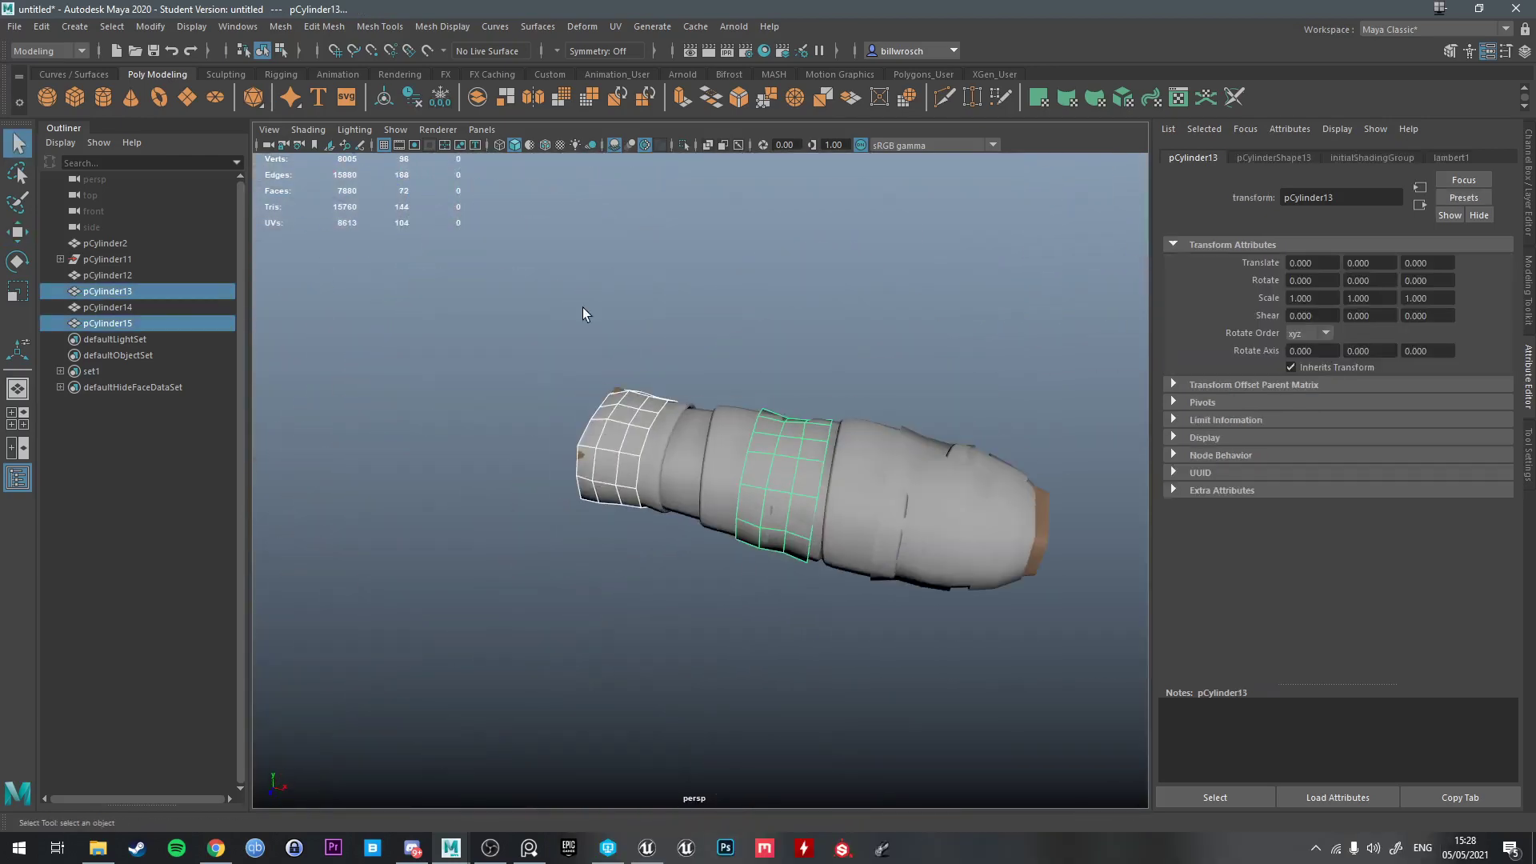
{"action": "left_click_drag", "start_coordinate": [583, 310], "coordinate": [1040, 684]}
{"action": "left_click", "coordinate": [854, 511], "text": "ctrl"}
{"action": "left_click_drag", "start_coordinate": [851, 600], "coordinate": [707, 391], "text": "alt"}
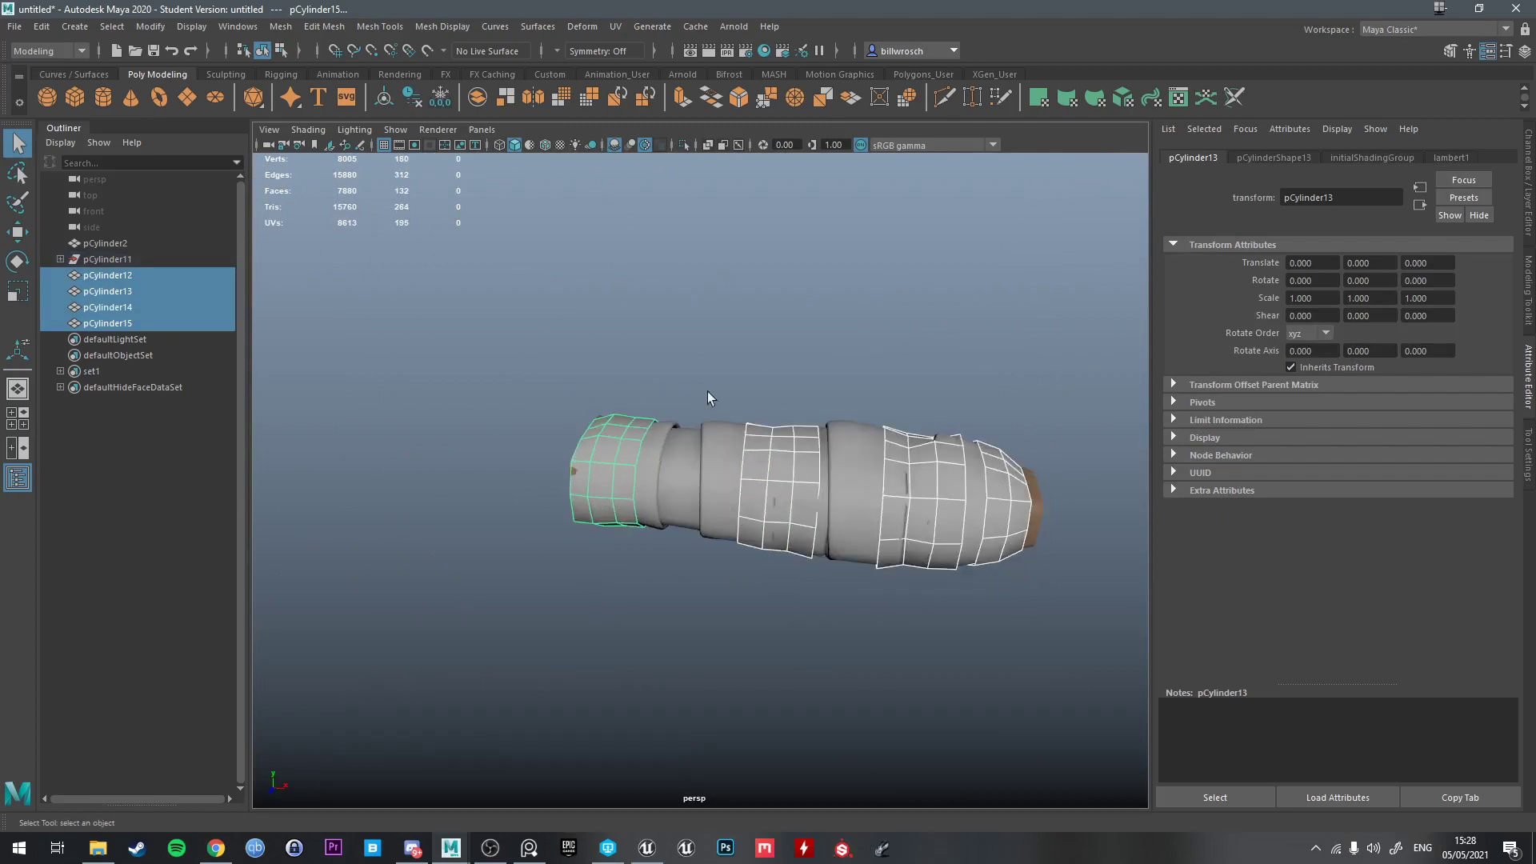
{"action": "left_click", "coordinate": [312, 83]}
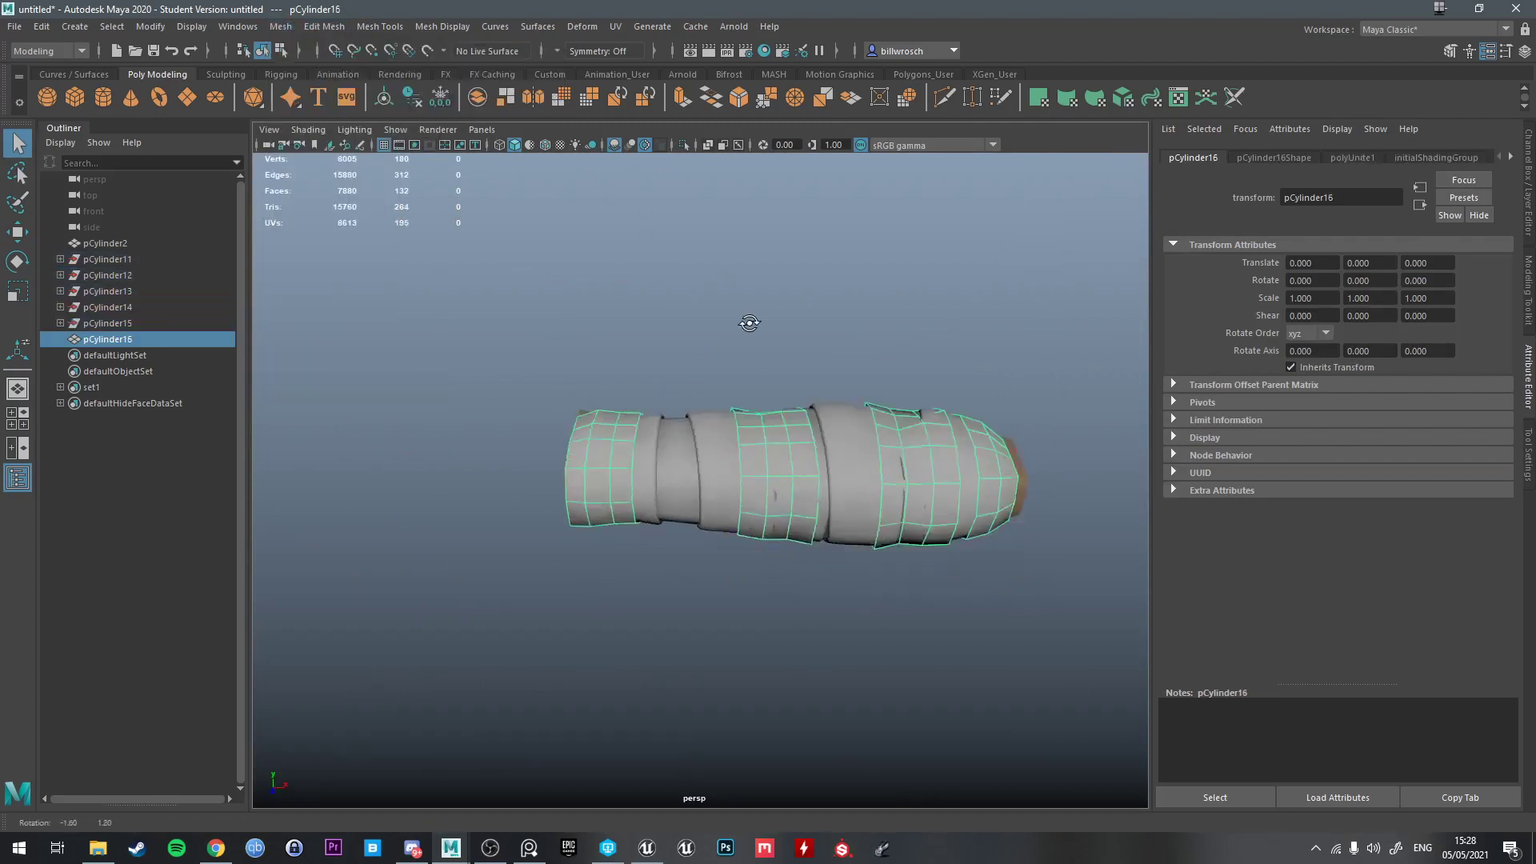
{"action": "left_click_drag", "start_coordinate": [747, 319], "coordinate": [787, 364], "text": "alt"}
Soften the edges of the combined rings and delete the mesh's construction history
{"action": "left_click", "coordinate": [442, 26]}
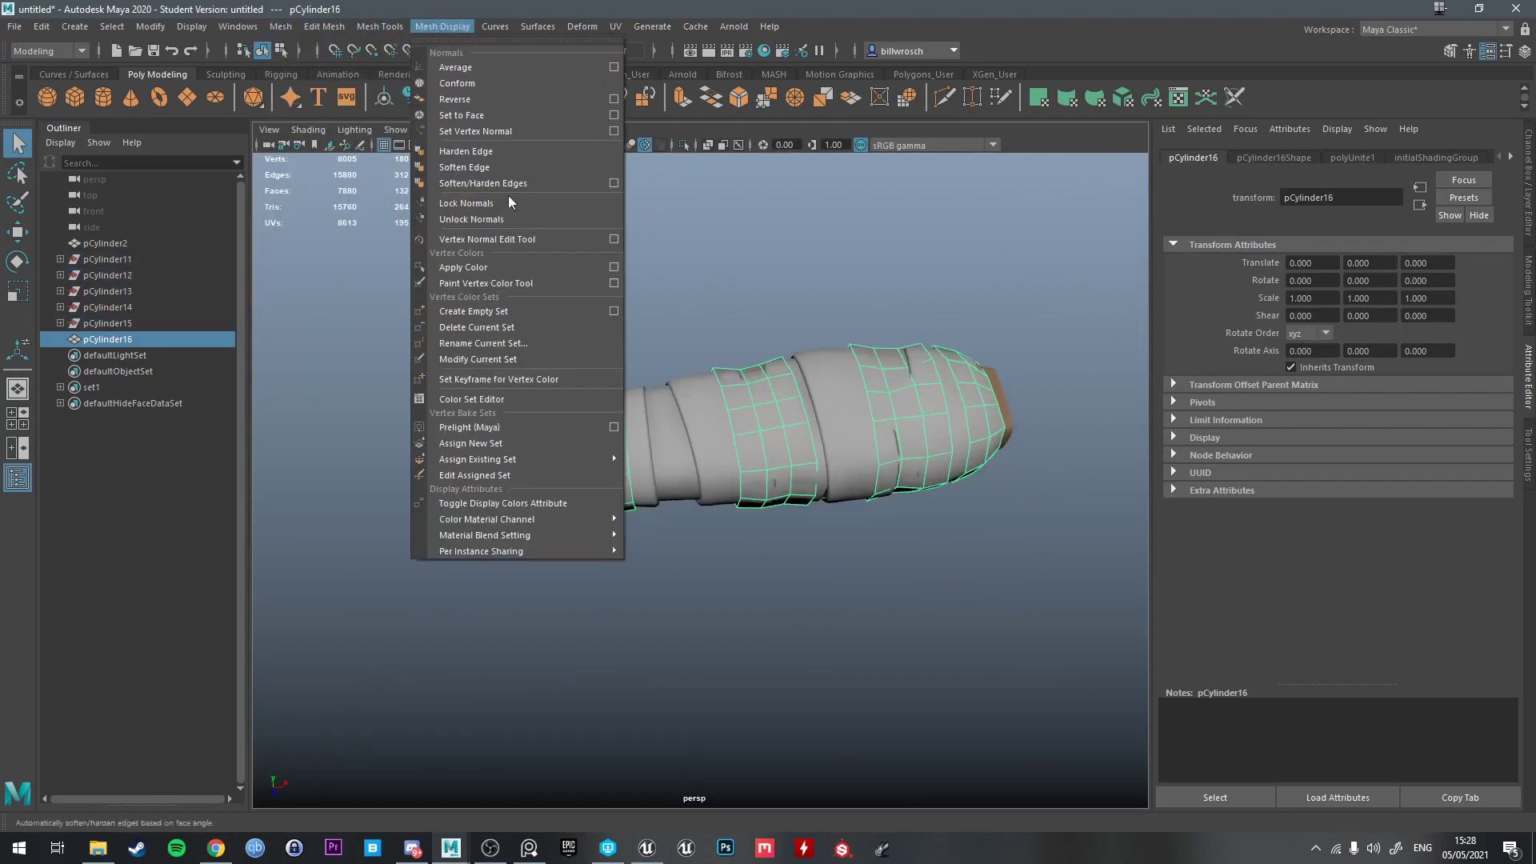
{"action": "left_click", "coordinate": [478, 164]}
{"action": "right_click_drag", "start_coordinate": [787, 405], "coordinate": [835, 362]}
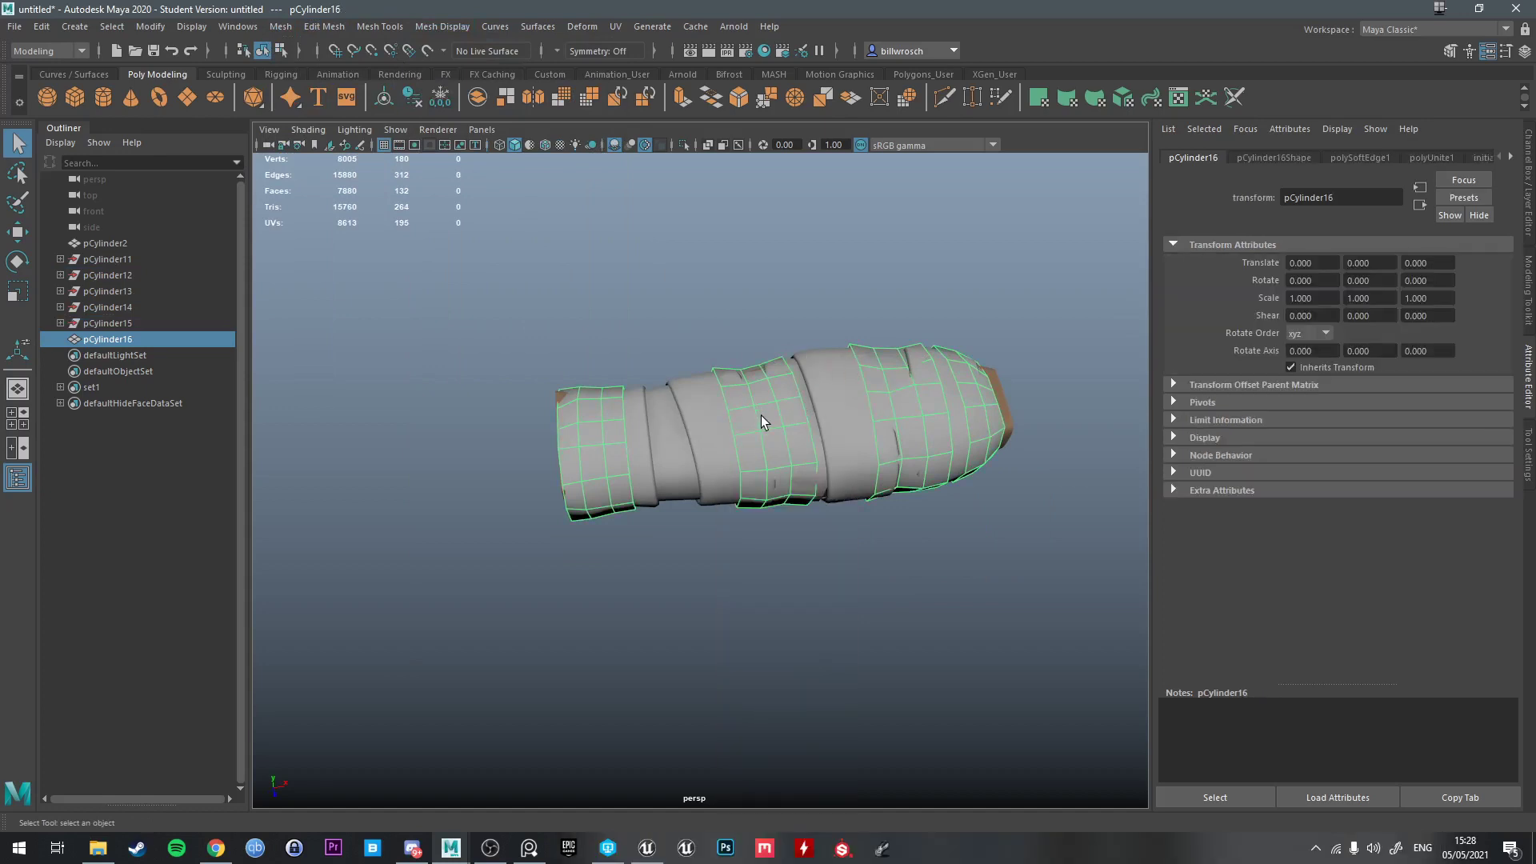
{"action": "left_click", "coordinate": [414, 98]}
Extrude all faces of the combined rings with a Local Translate Z of 1 and turn on smooth mesh preview
{"action": "key", "text": "ctrl+e"}
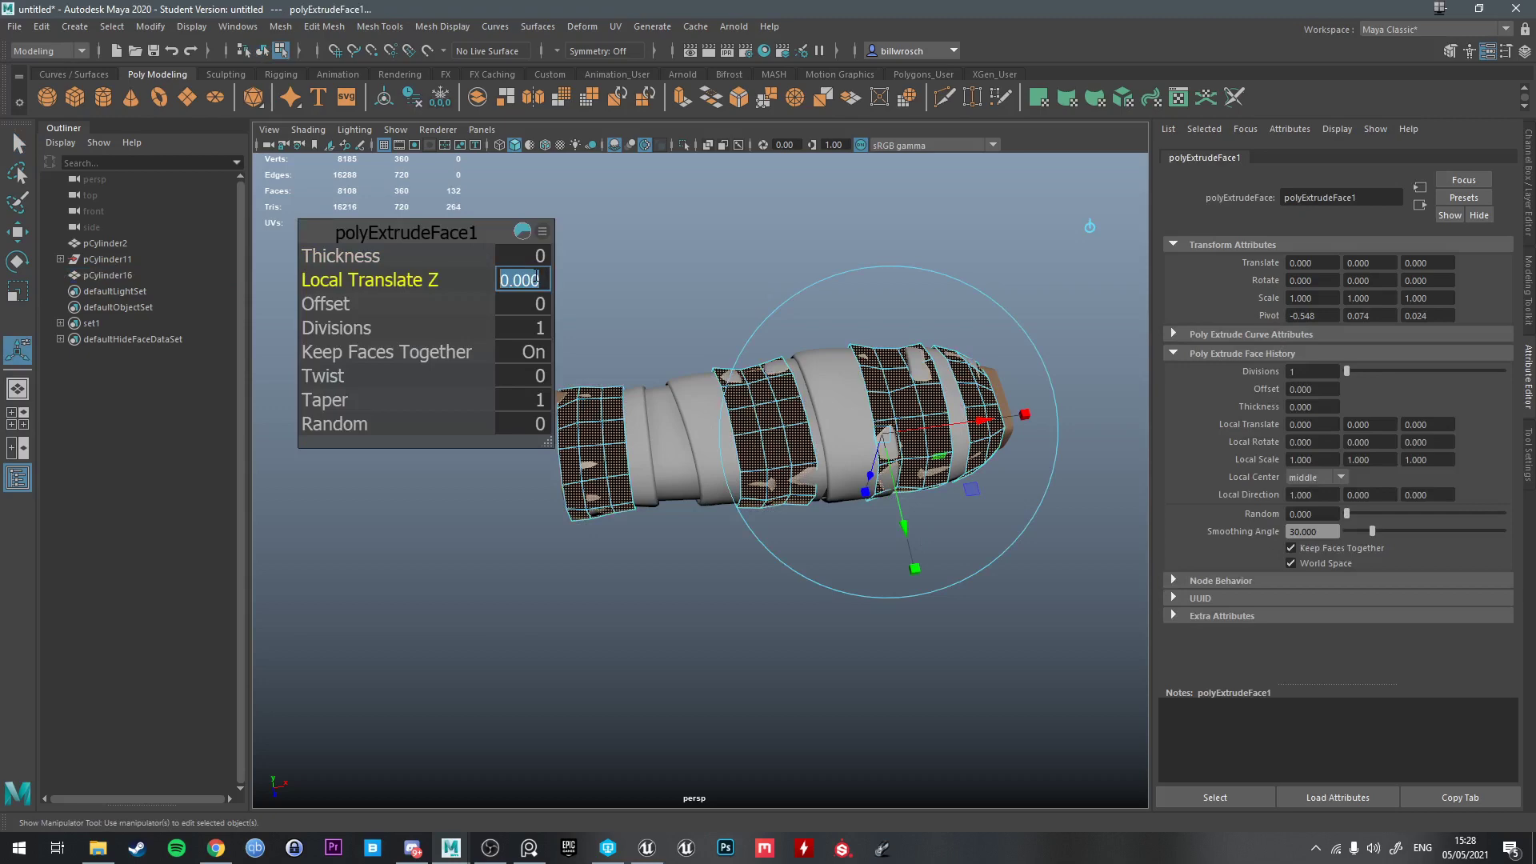
{"action": "key", "text": "Return"}
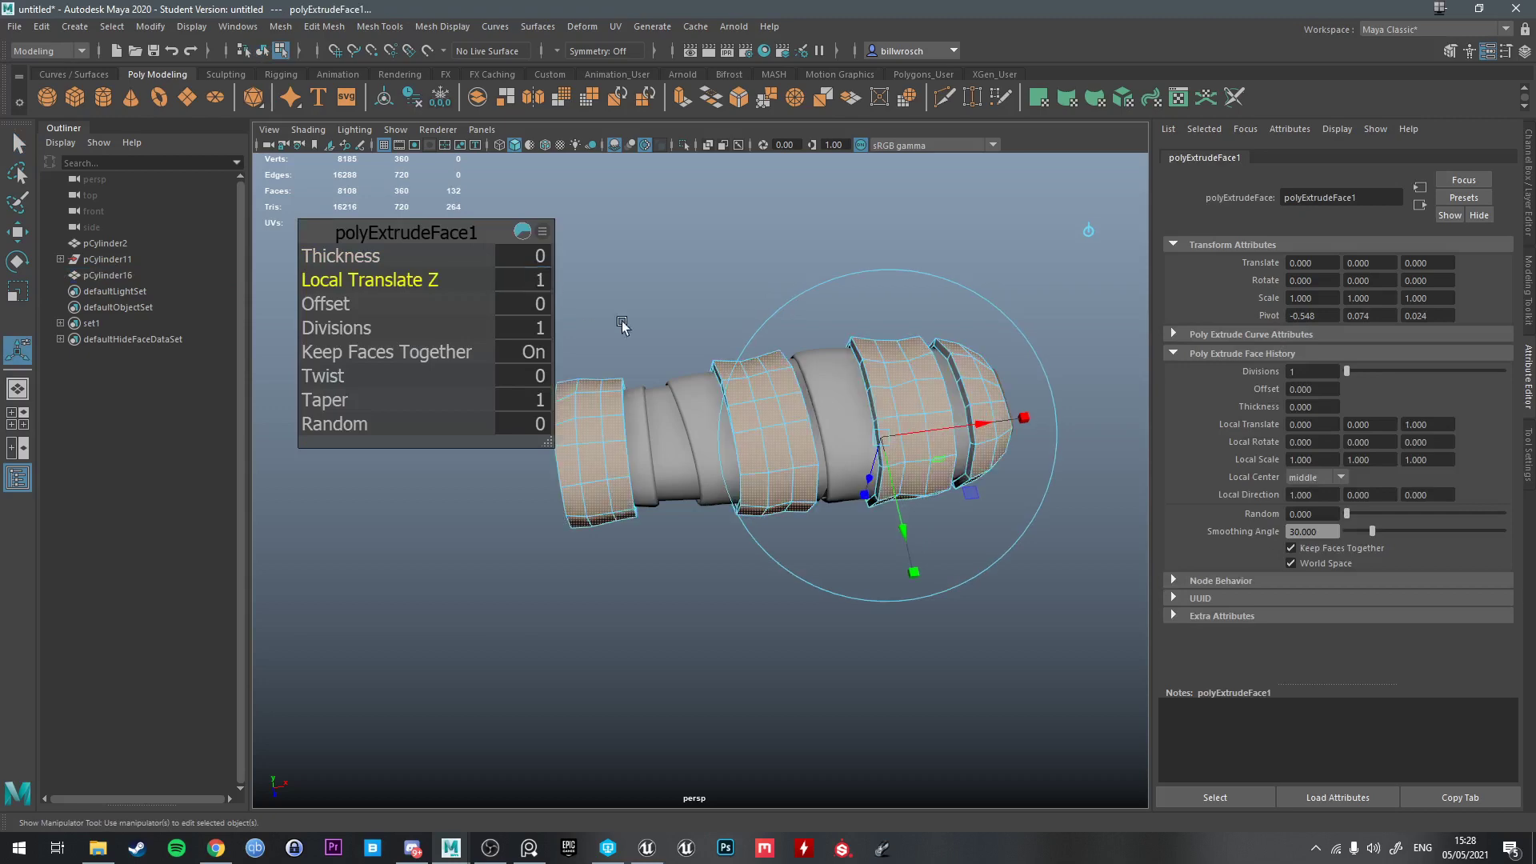
{"action": "key", "text": "q"}
{"action": "right_click_drag", "start_coordinate": [722, 353], "coordinate": [780, 308]}
{"action": "key", "text": "3"}
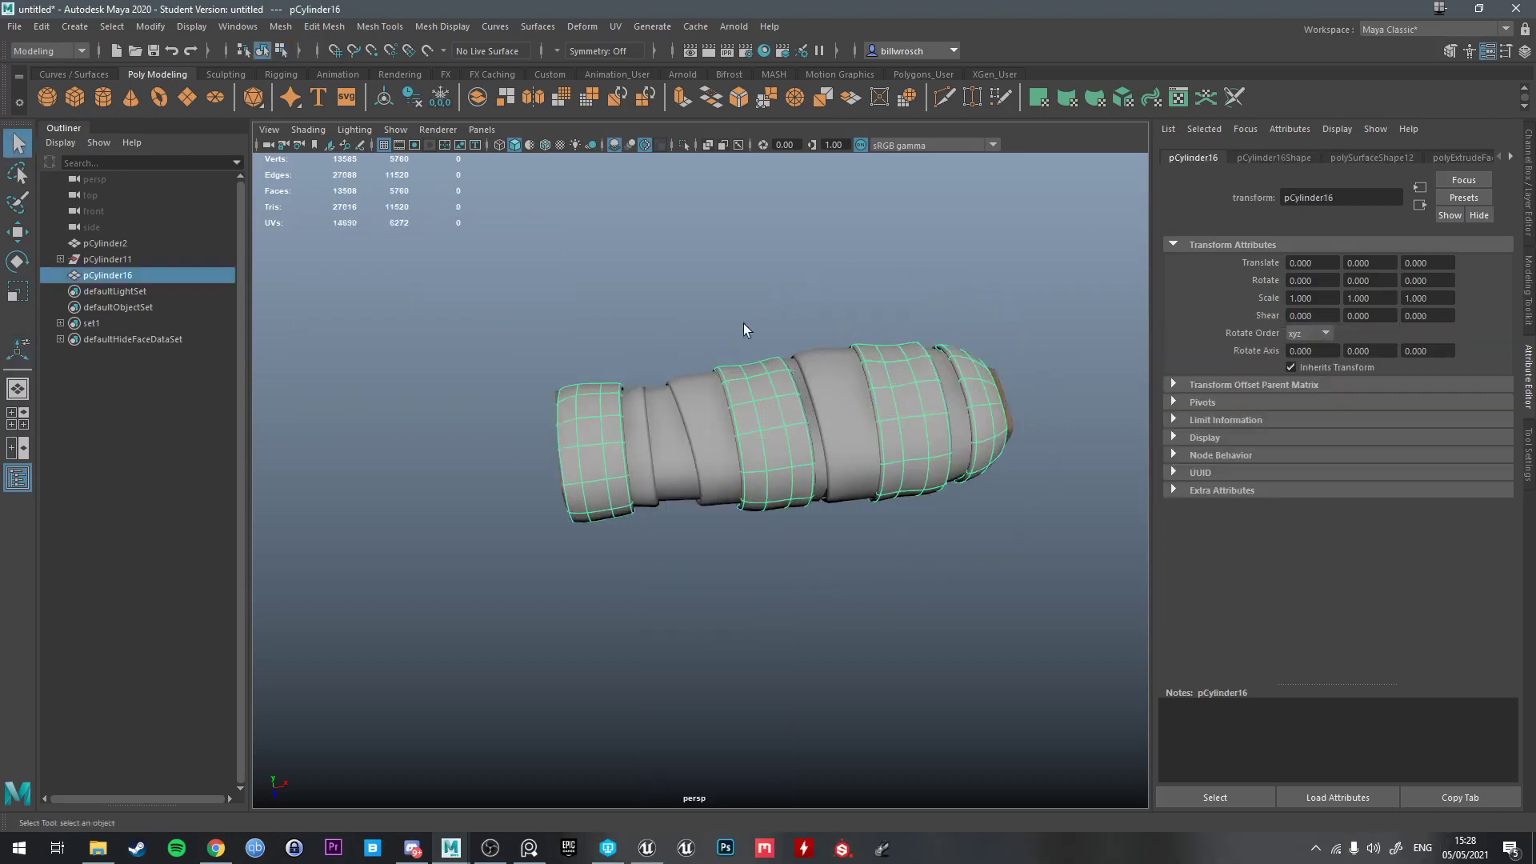
Adjust the position of the rim faces at the open end of the guard-end ring
{"action": "left_click_drag", "start_coordinate": [680, 246], "coordinate": [842, 462], "text": "alt"}
{"action": "right_click_drag", "start_coordinate": [827, 408], "coordinate": [829, 471]}
{"action": "left_click", "coordinate": [836, 514]}
{"action": "left_click_drag", "start_coordinate": [837, 513], "coordinate": [670, 528], "text": "alt"}
{"action": "key", "text": "w"}
{"action": "key", "text": "q"}
{"action": "left_click", "coordinate": [877, 584]}
{"action": "key", "text": "w"}
{"action": "left_click_drag", "start_coordinate": [648, 458], "coordinate": [701, 661], "text": "alt"}
{"action": "left_click", "coordinate": [729, 686]}
{"action": "left_click", "coordinate": [694, 537]}
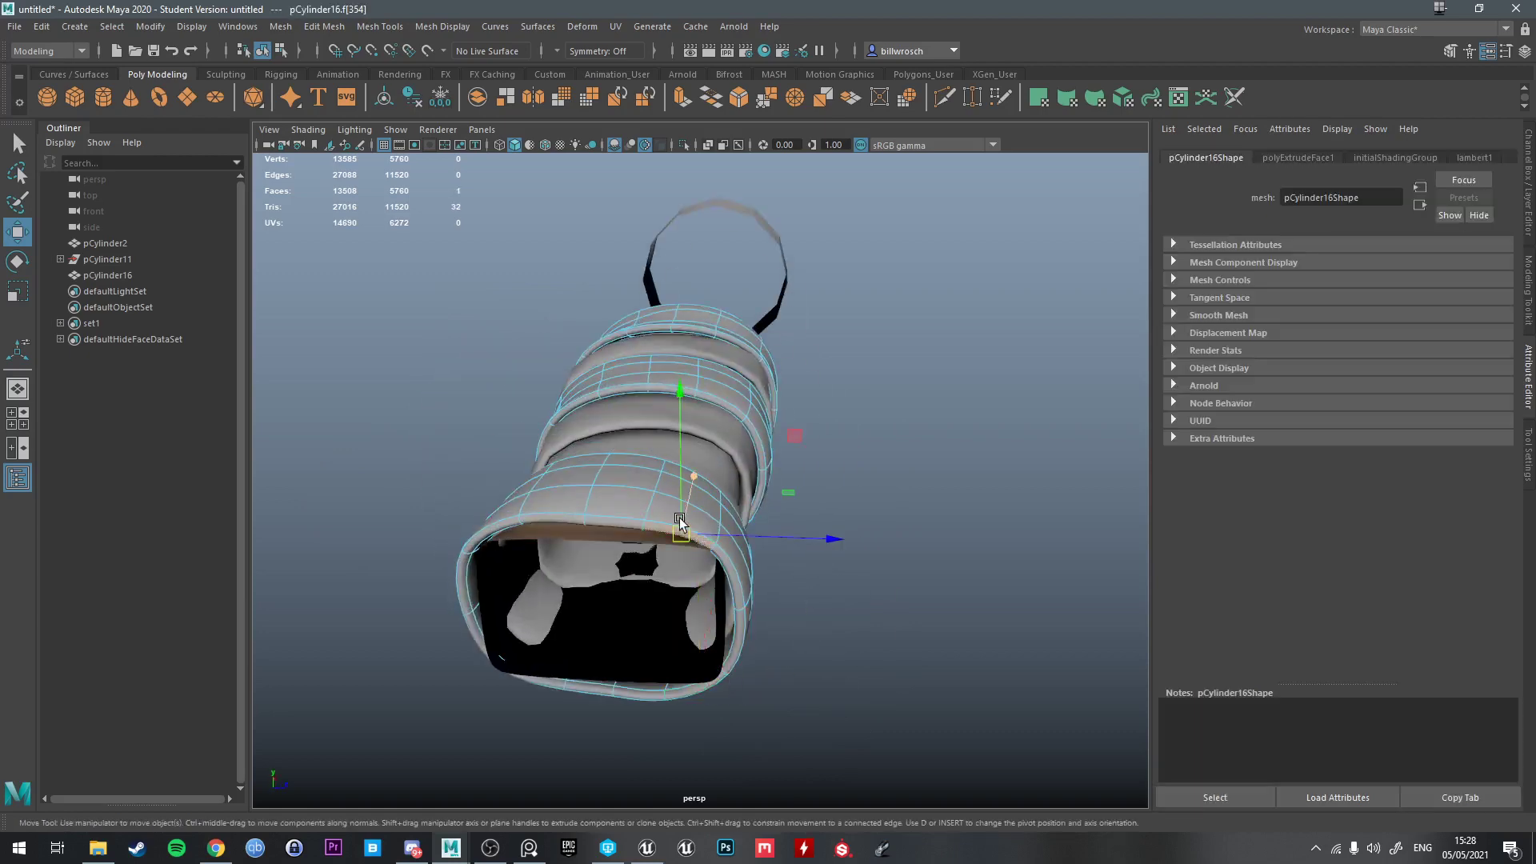
Select the face loop on the outer rim of the pommel-end ring and move it along the grip's length
{"action": "left_click_drag", "start_coordinate": [694, 537], "coordinate": [869, 575], "text": "alt"}
{"action": "key", "text": "q"}
{"action": "double_click", "coordinate": [705, 415], "text": "shift"}
{"action": "key", "text": "w"}
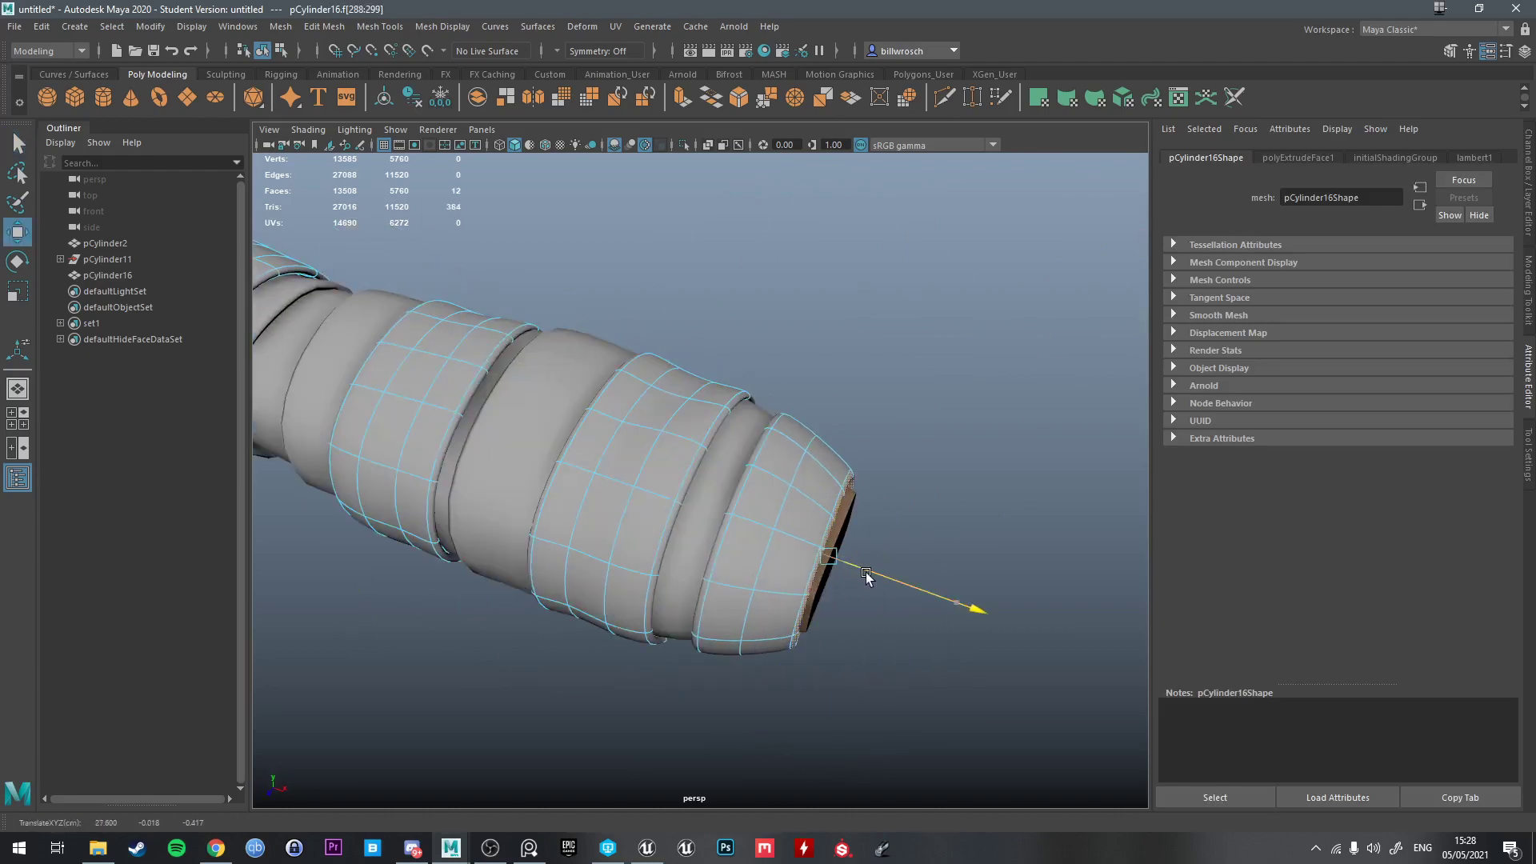
{"action": "key", "text": "q"}
Select the middle edge loop of the pommel-end ring and scale it slightly inward
{"action": "left_click_drag", "start_coordinate": [792, 502], "coordinate": [805, 435], "text": "alt"}
{"action": "right_click_drag", "start_coordinate": [806, 435], "coordinate": [802, 392]}
{"action": "double_click", "coordinate": [811, 437]}
{"action": "key", "text": "e"}
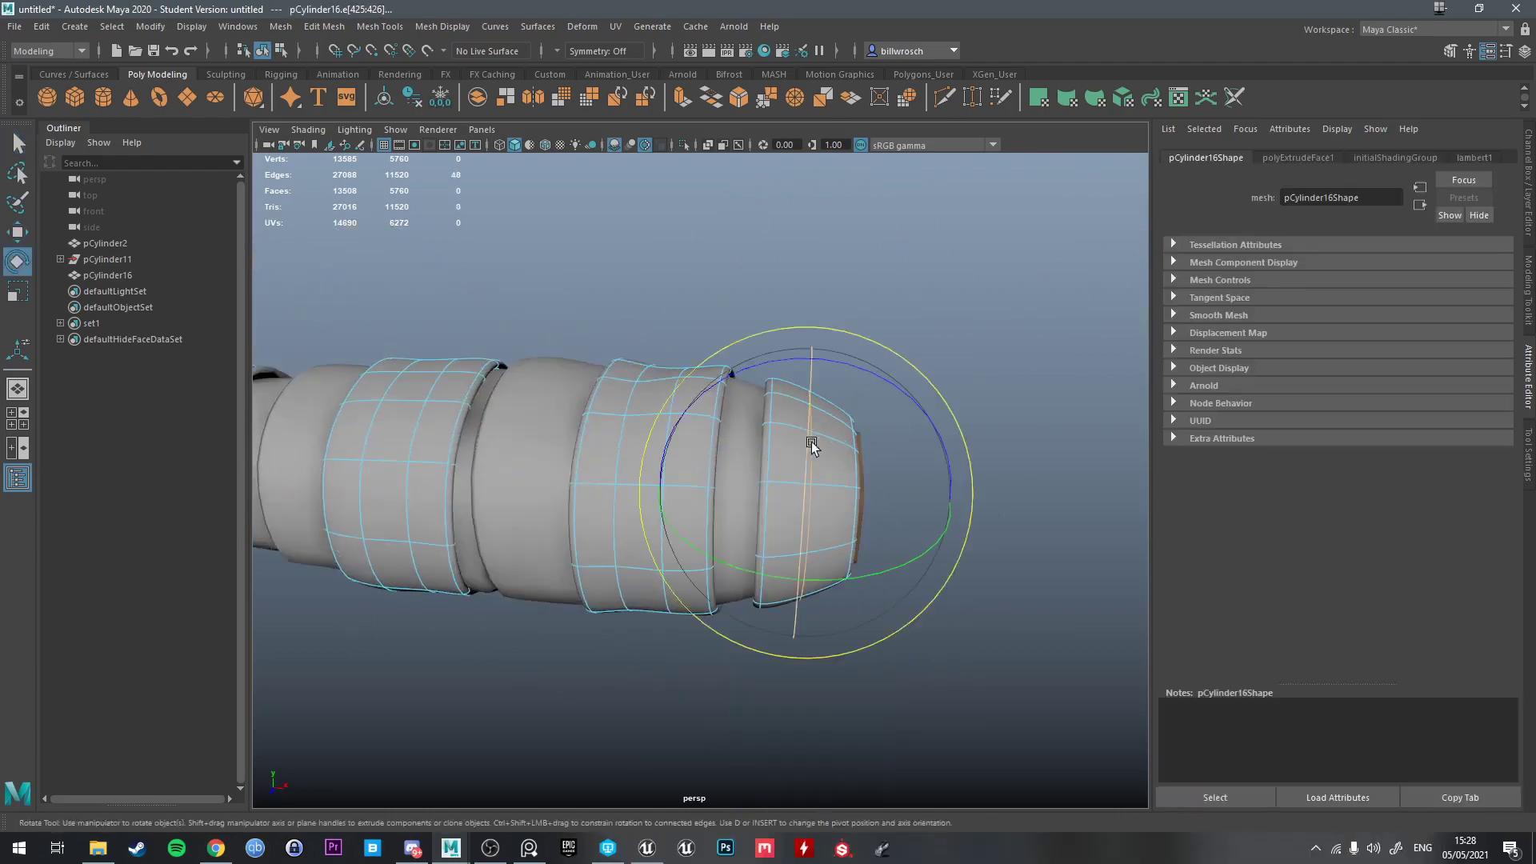
{"action": "key", "text": "r"}
{"action": "left_click_drag", "start_coordinate": [805, 500], "coordinate": [797, 496]}
Select the two inner edge loops of the ring next to the pommel-end ring and scale them slightly inward
{"action": "double_click", "coordinate": [668, 442]}
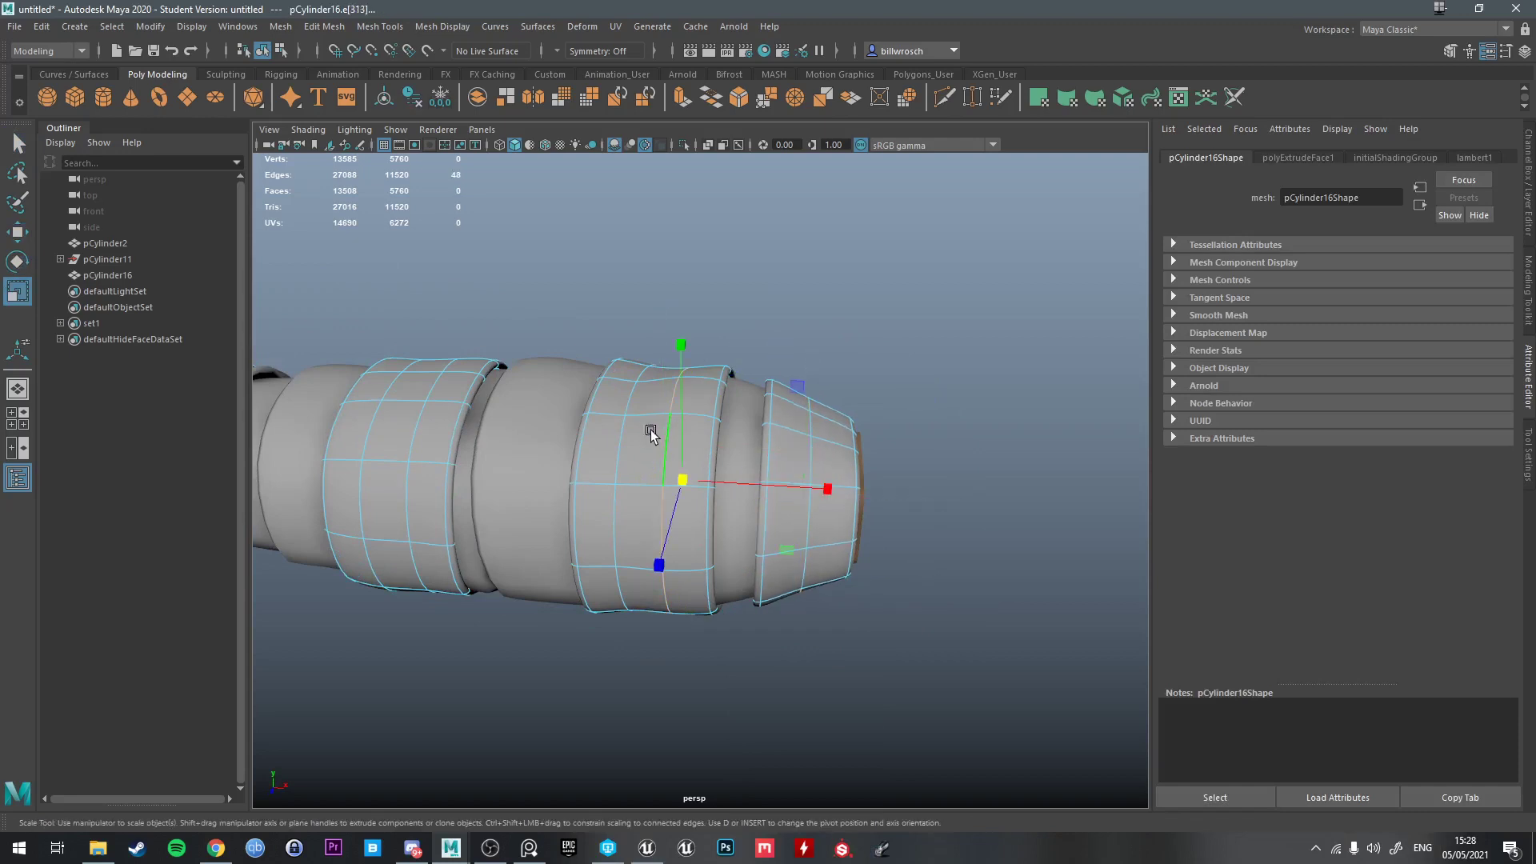
{"action": "double_click", "coordinate": [622, 438], "text": "shift"}
{"action": "key", "text": "e"}
{"action": "key", "text": "r"}
{"action": "left_click_drag", "start_coordinate": [663, 479], "coordinate": [653, 480]}
Scale the two inner edge loops of the ring around the middle of the grip slightly inward
{"action": "middle_click_drag", "start_coordinate": [653, 480], "coordinate": [821, 473], "text": "alt"}
{"action": "key", "text": "q"}
{"action": "double_click", "coordinate": [556, 408]}
{"action": "double_click", "coordinate": [597, 416], "text": "shift"}
{"action": "key", "text": "e"}
{"action": "key", "text": "r"}
{"action": "key", "text": "w"}
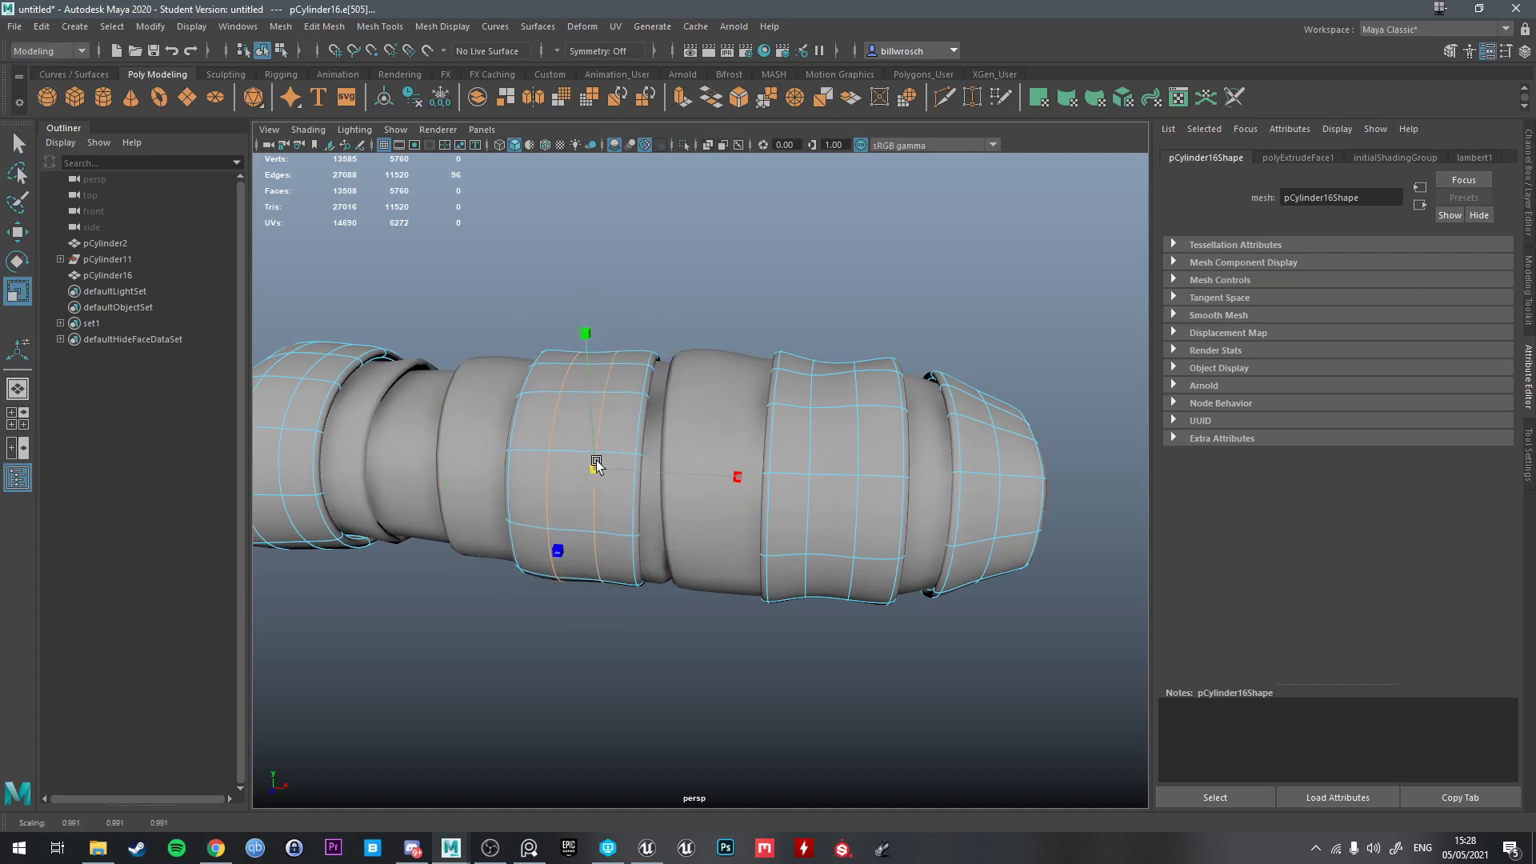
Scale the two inner edge loops of the guard-end ring inward and adjust their position
{"action": "left_click_drag", "start_coordinate": [594, 462], "coordinate": [710, 426], "text": "alt"}
{"action": "key", "text": "q"}
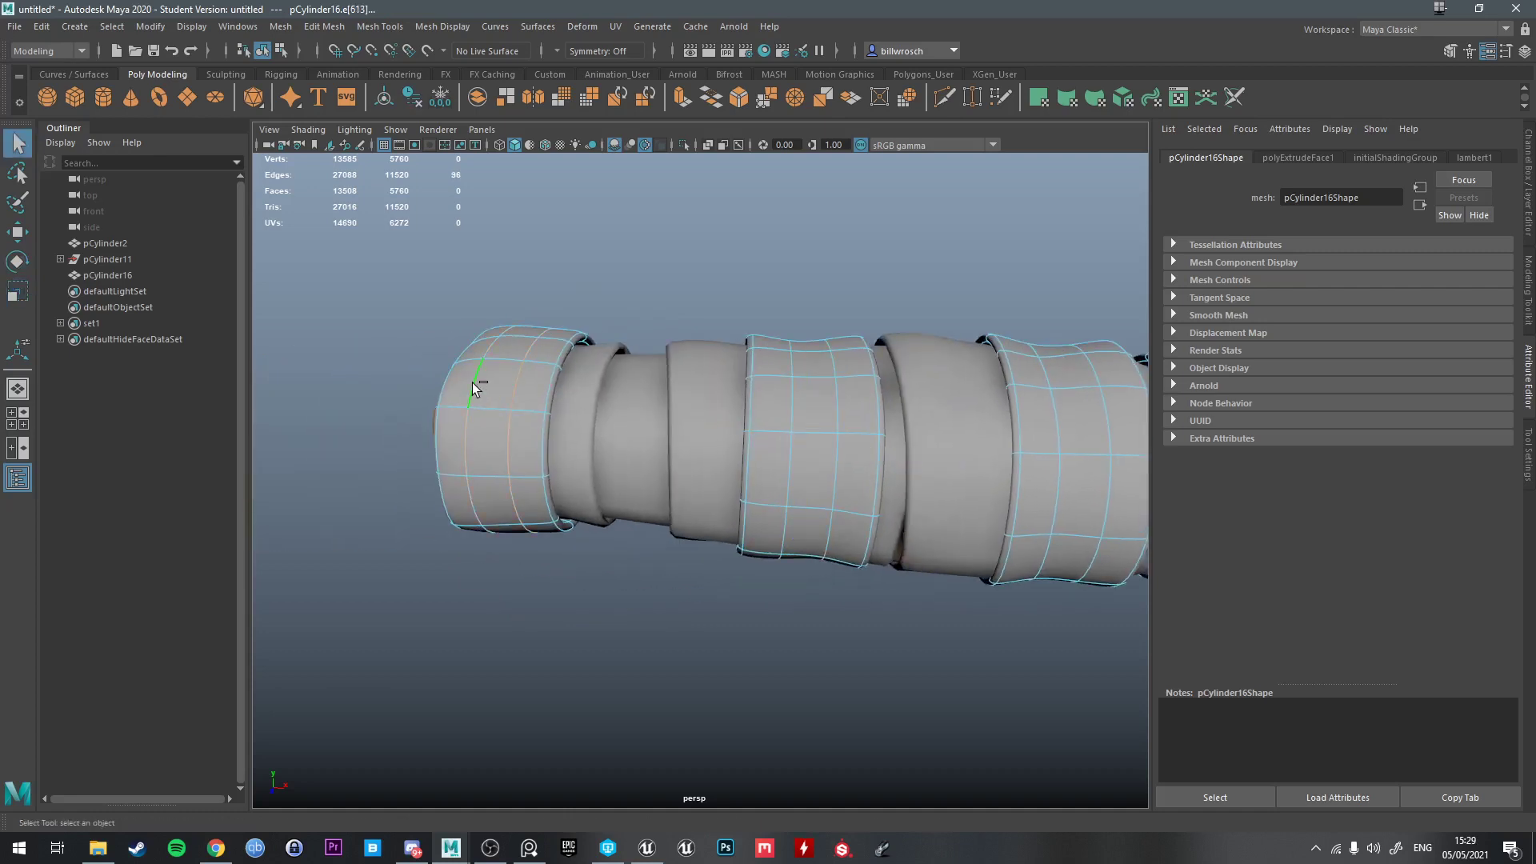
{"action": "key", "text": "r"}
{"action": "mouse_move", "coordinate": [531, 419]}
{"action": "left_mouse_down"}
{"action": "mouse_move", "coordinate": [526, 430]}
{"action": "mouse_move", "coordinate": [520, 396]}
{"action": "left_mouse_up"}
{"action": "key", "text": "q"}
{"action": "key", "text": "w"}
{"action": "key", "text": "e"}
{"action": "key", "text": "r"}
{"action": "key", "text": "w"}
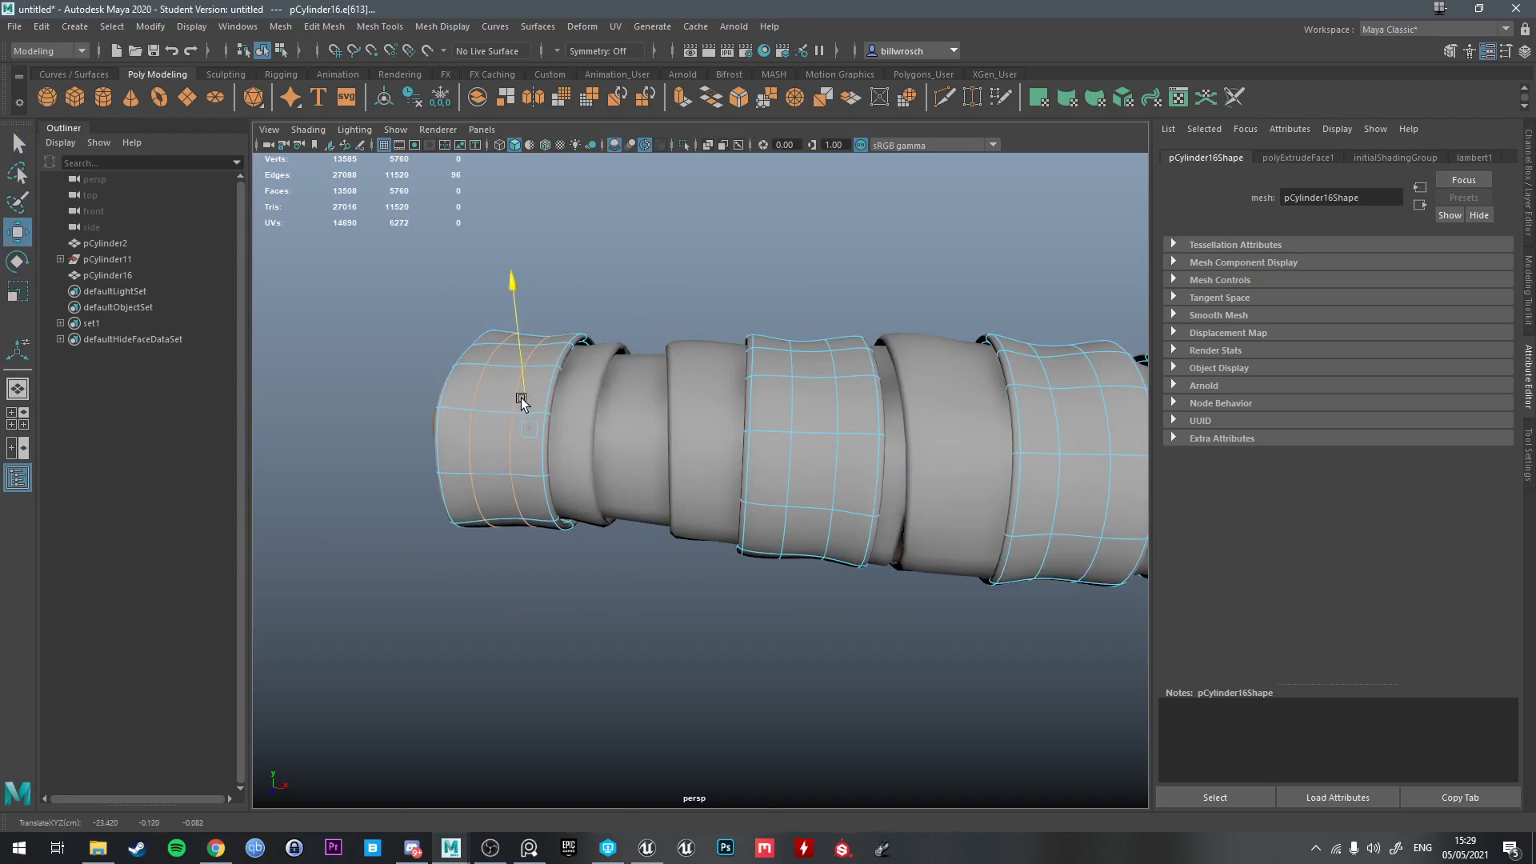
{"action": "key", "text": "q"}
Check the underlying wrap mesh in isolation and convert the third-layer rings from smooth preview to polygons
{"action": "right_click_drag", "start_coordinate": [536, 381], "coordinate": [609, 359]}
{"action": "left_click", "coordinate": [664, 425]}
{"action": "key", "text": "ctrl+1"}
{"action": "scroll", "coordinate": [727, 383], "scroll_direction": "down", "scroll_amount": 5}
{"action": "left_click", "coordinate": [716, 370]}
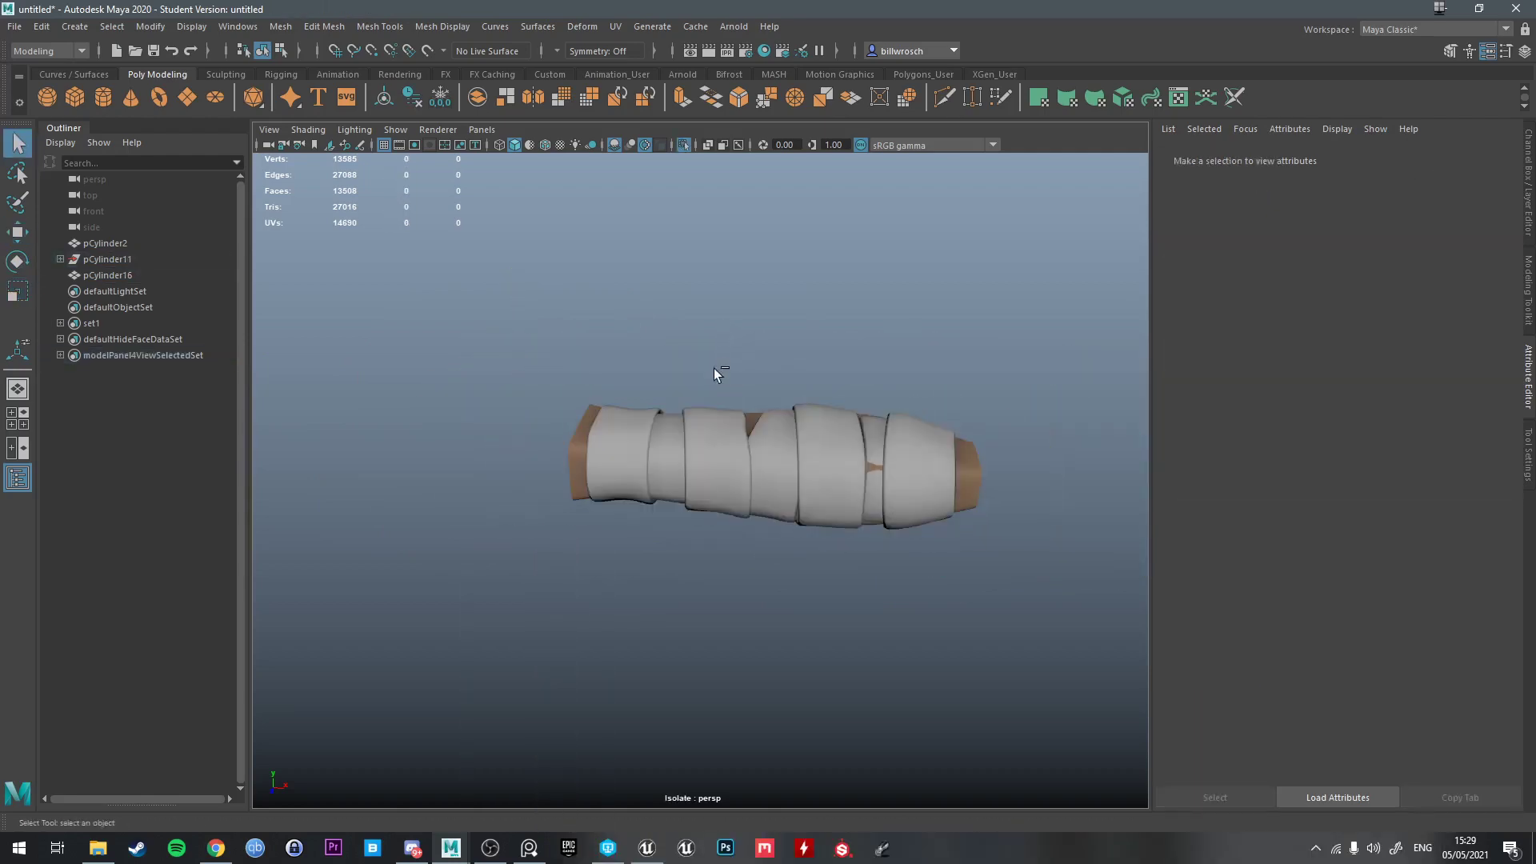
{"action": "key", "text": "ctrl+1"}
{"action": "left_click", "coordinate": [827, 456]}
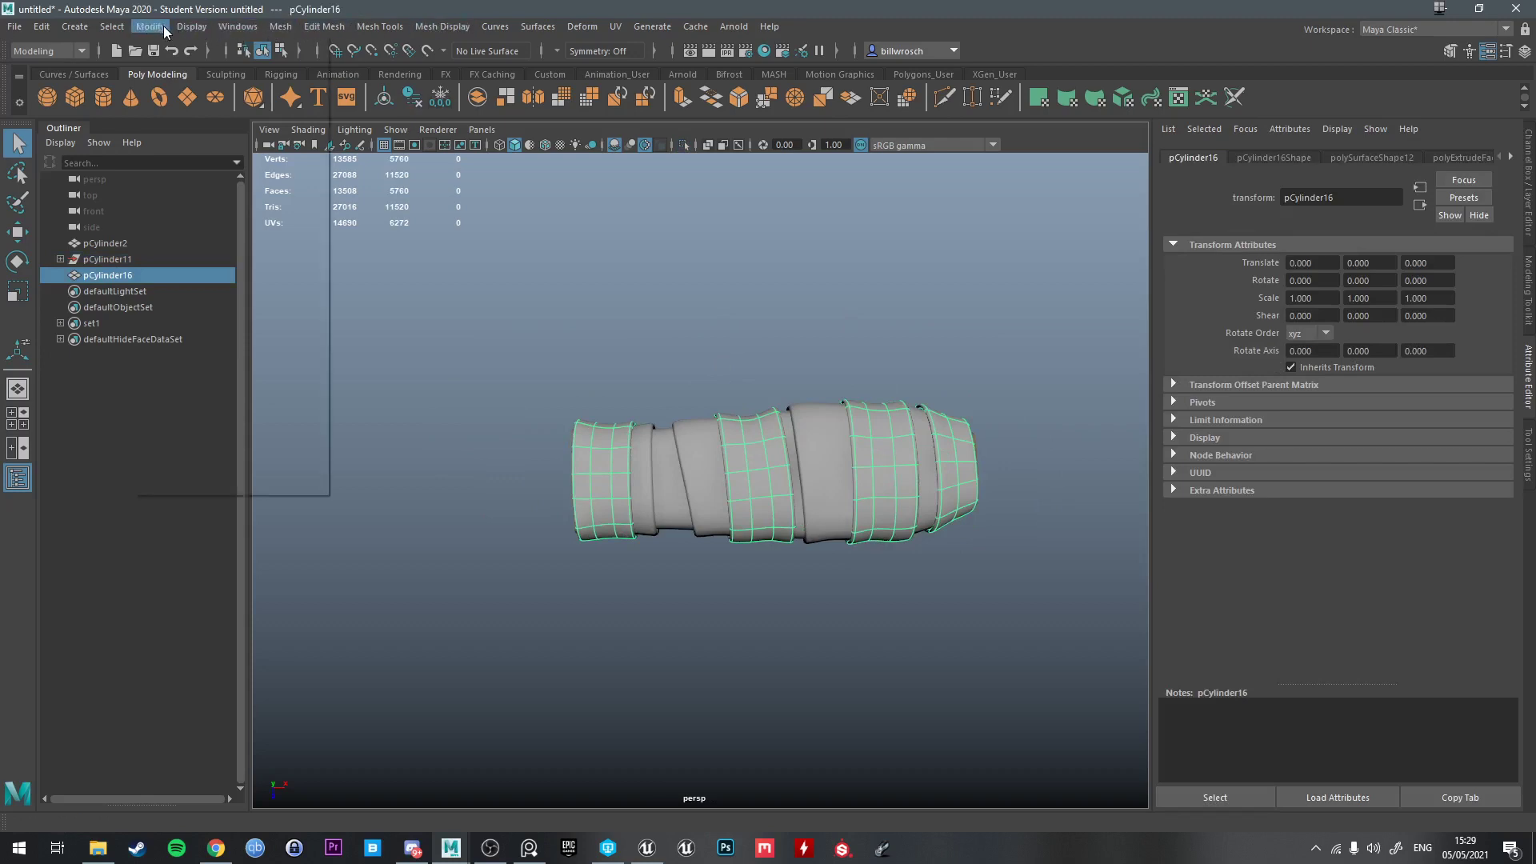
{"action": "mouse_move", "coordinate": [229, 191]}
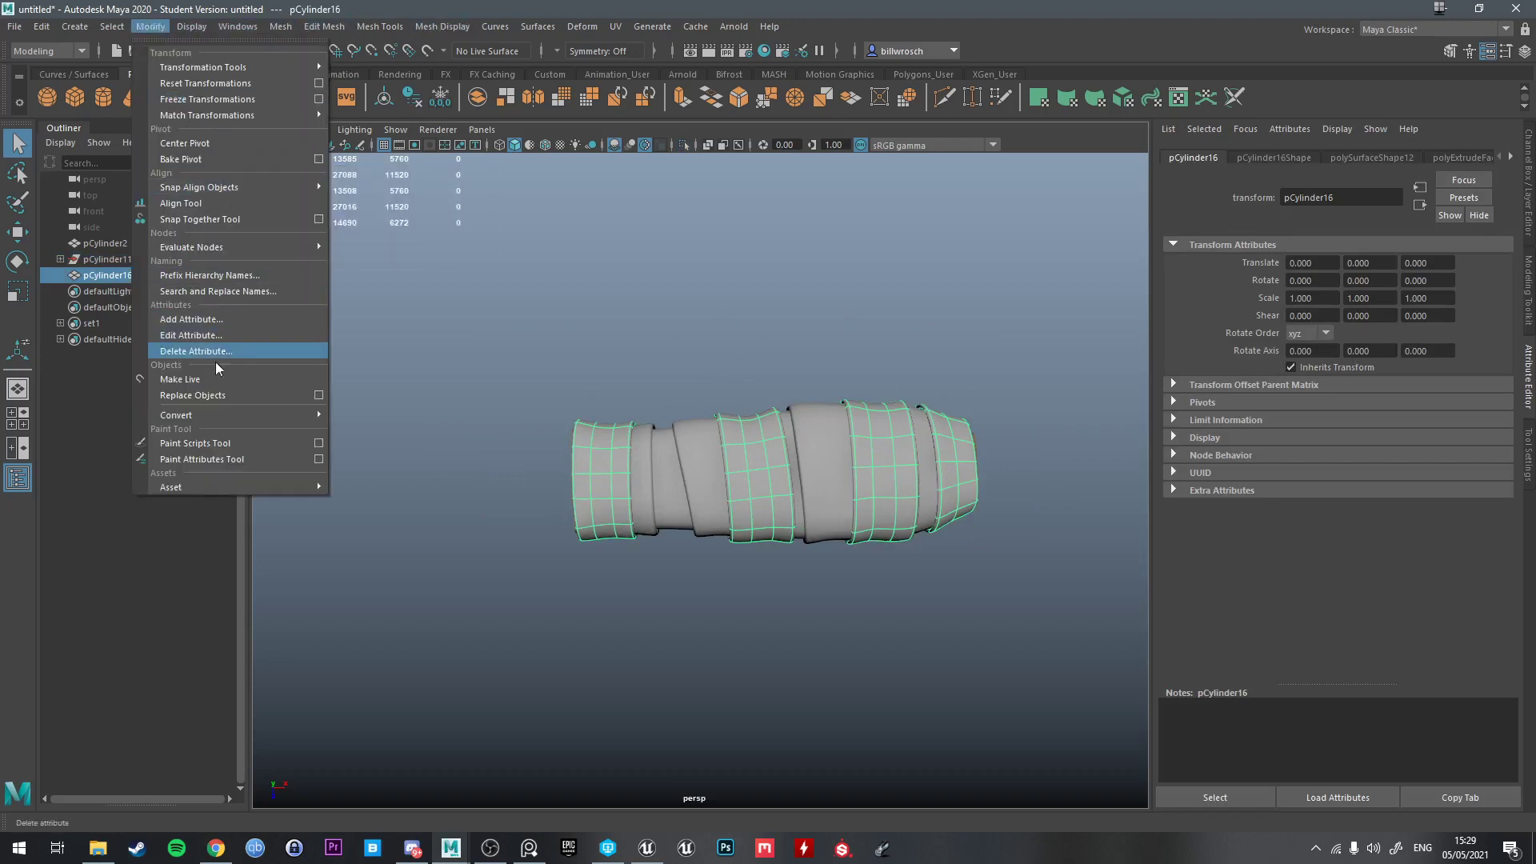
{"action": "mouse_move", "coordinate": [232, 414]}
{"action": "left_click", "coordinate": [490, 464]}
{"action": "left_click", "coordinate": [893, 368]}
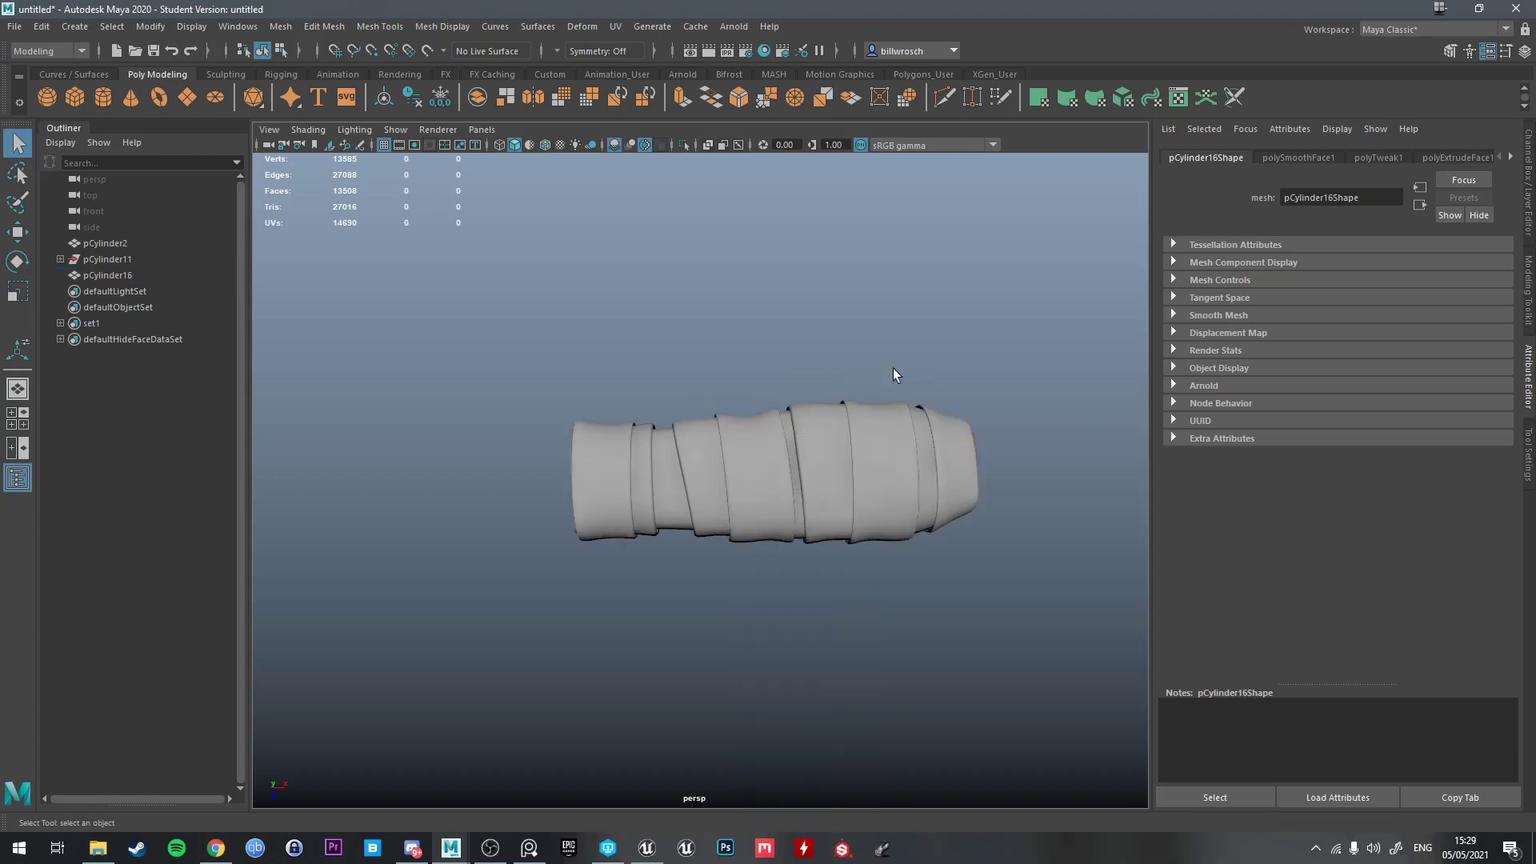
Ungroup pCylinder11 and check which sword parts remain in view
{"action": "left_click", "coordinate": [121, 259]}
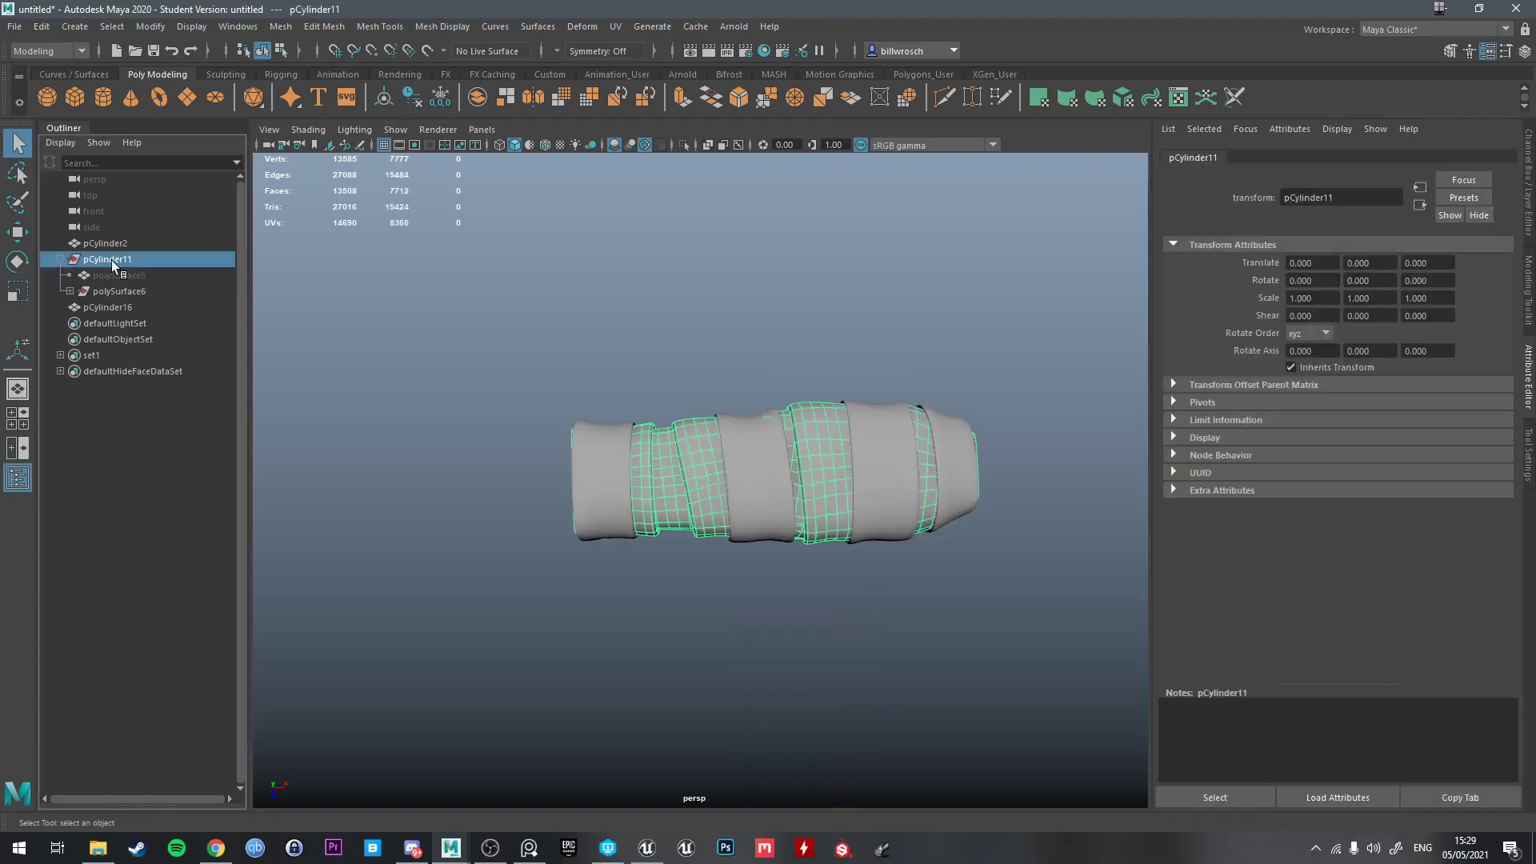
{"action": "left_click", "coordinate": [41, 27]}
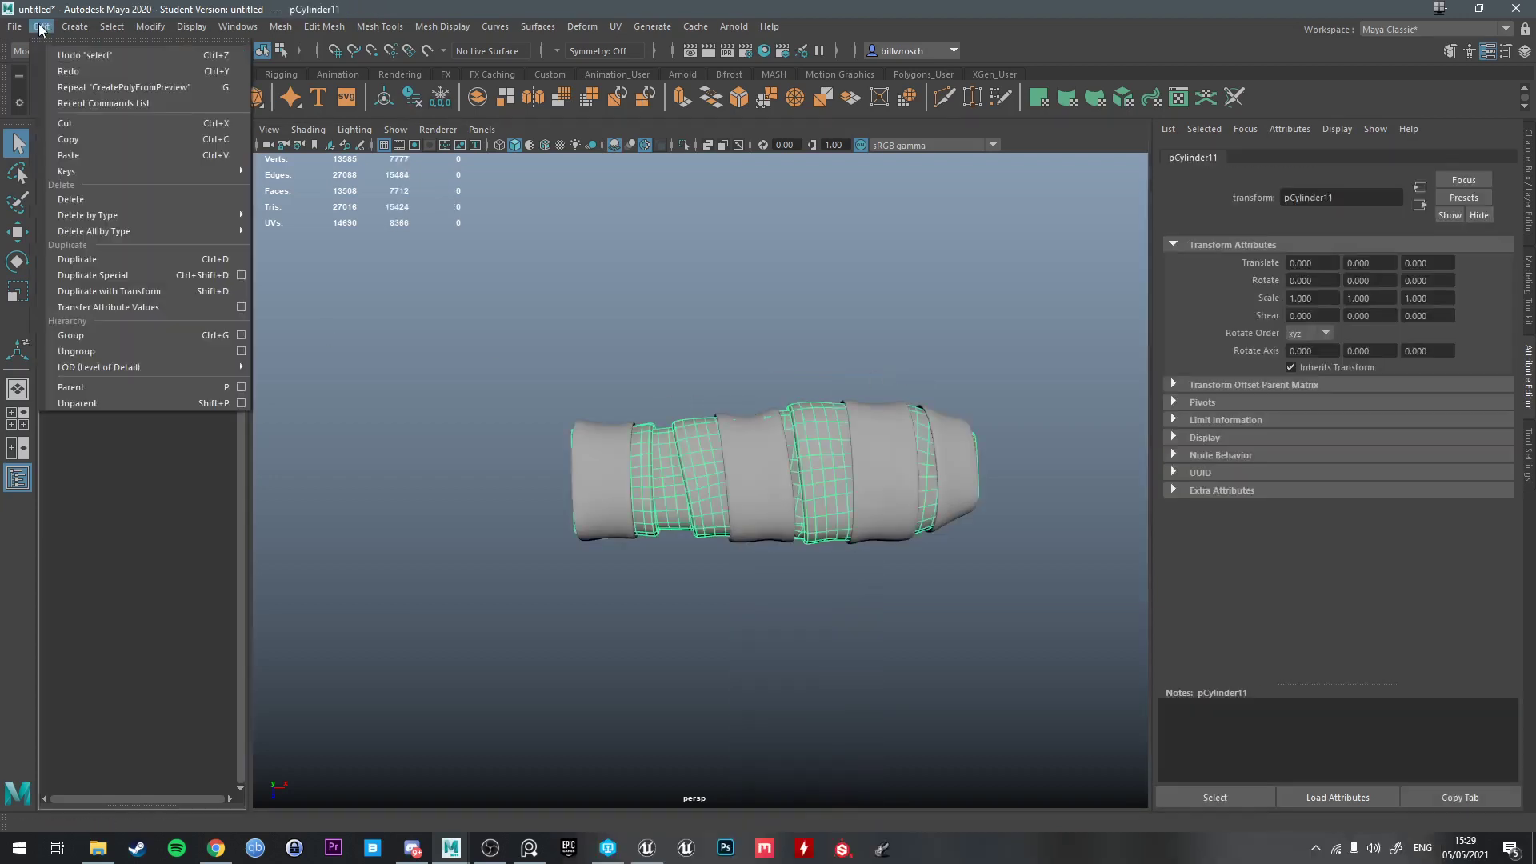
{"action": "left_click", "coordinate": [97, 351]}
{"action": "key", "text": "ctrl+1"}
{"action": "scroll", "coordinate": [920, 472], "scroll_direction": "down", "scroll_amount": 5}
{"action": "key", "text": "ctrl+1"}
{"action": "left_click_drag", "start_coordinate": [578, 351], "coordinate": [929, 546]}
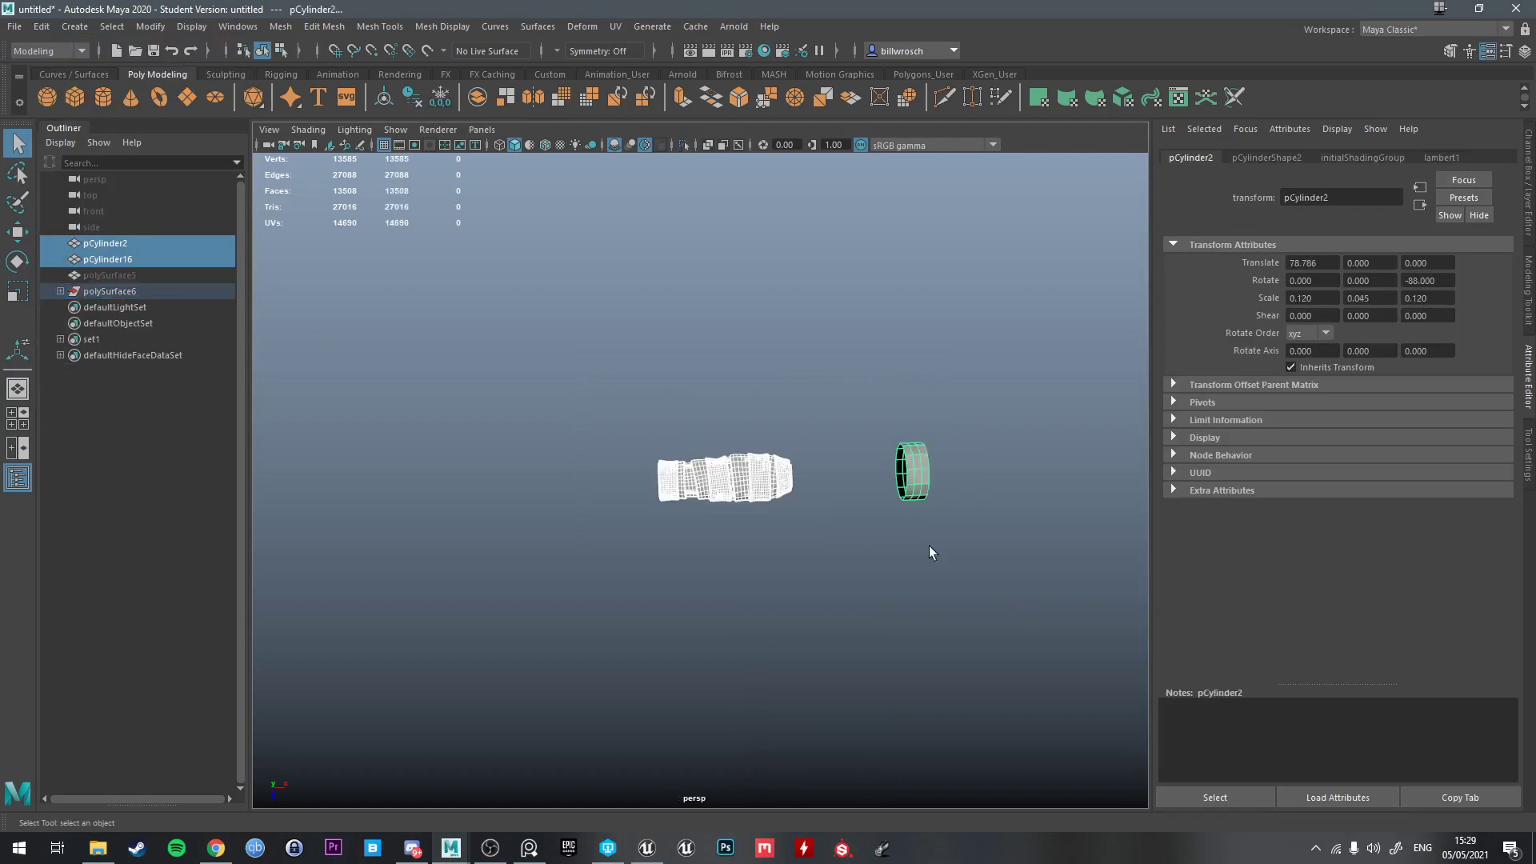
{"action": "scroll", "coordinate": [829, 503], "scroll_direction": "down", "scroll_amount": 3}
Unhide the polySurface5 and polySurface7 meshes so the guard and pommel parts show with the grip
{"action": "left_click", "coordinate": [118, 277]}
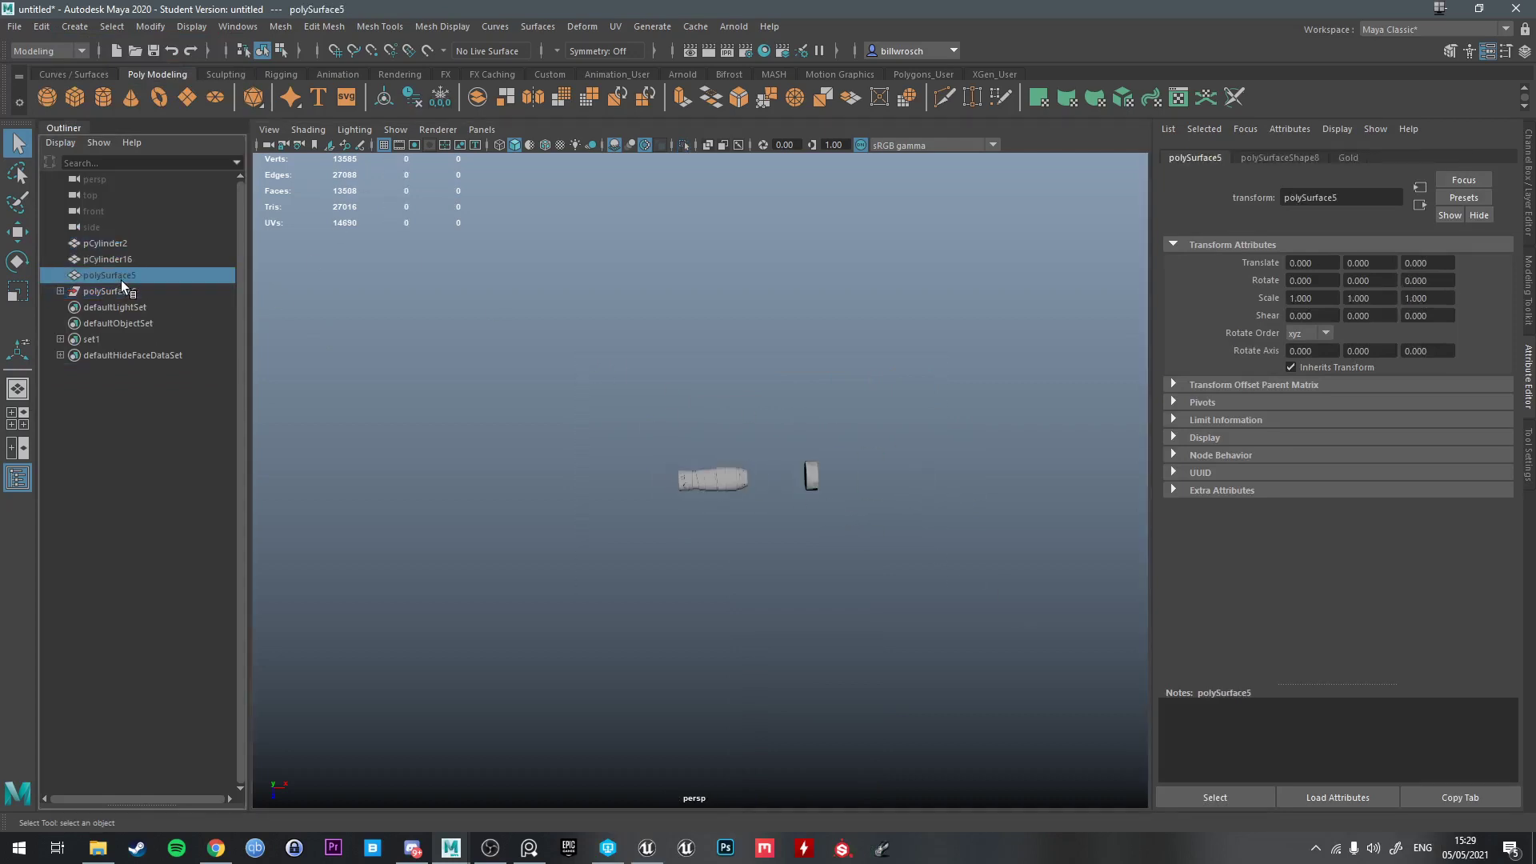
{"action": "left_click", "coordinate": [108, 292]}
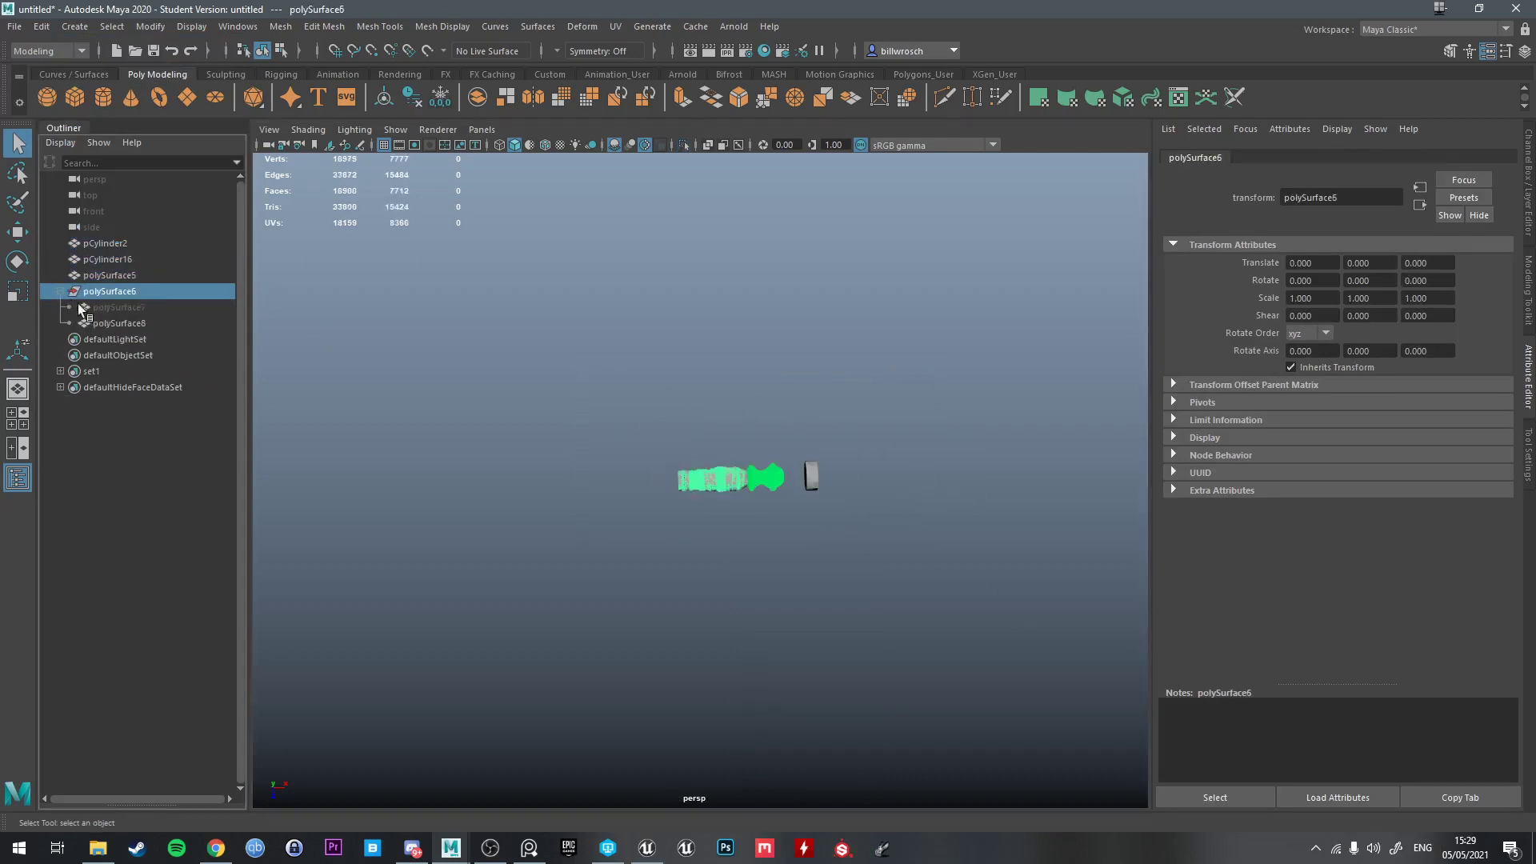
{"action": "left_click", "coordinate": [106, 307]}
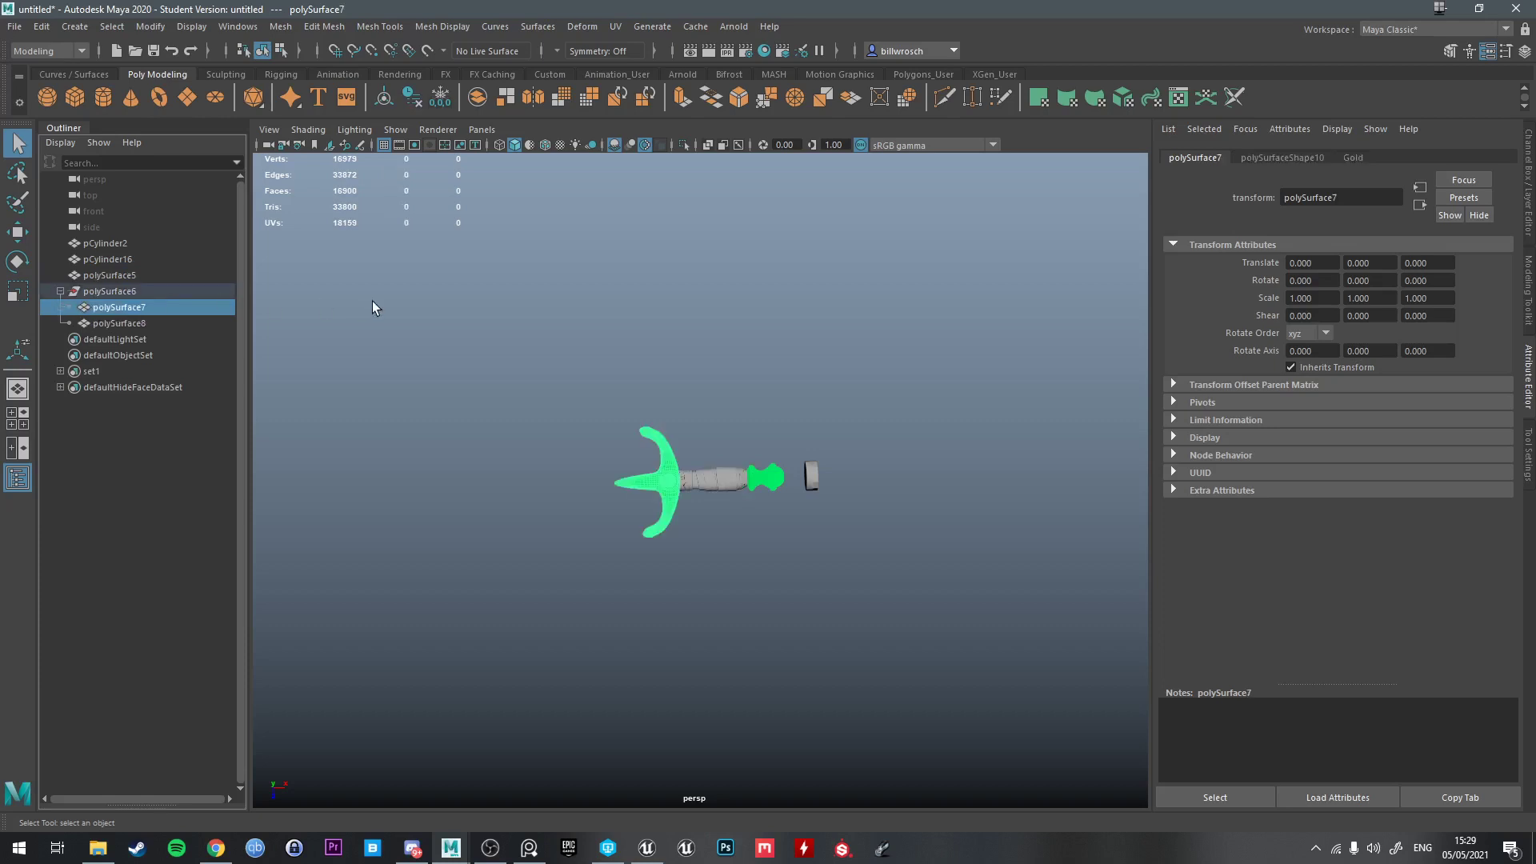
{"action": "scroll", "coordinate": [372, 300], "scroll_direction": "up", "scroll_amount": 2}
{"action": "left_click", "coordinate": [118, 323]}
{"action": "scroll", "coordinate": [510, 362], "scroll_direction": "down", "scroll_amount": 2}
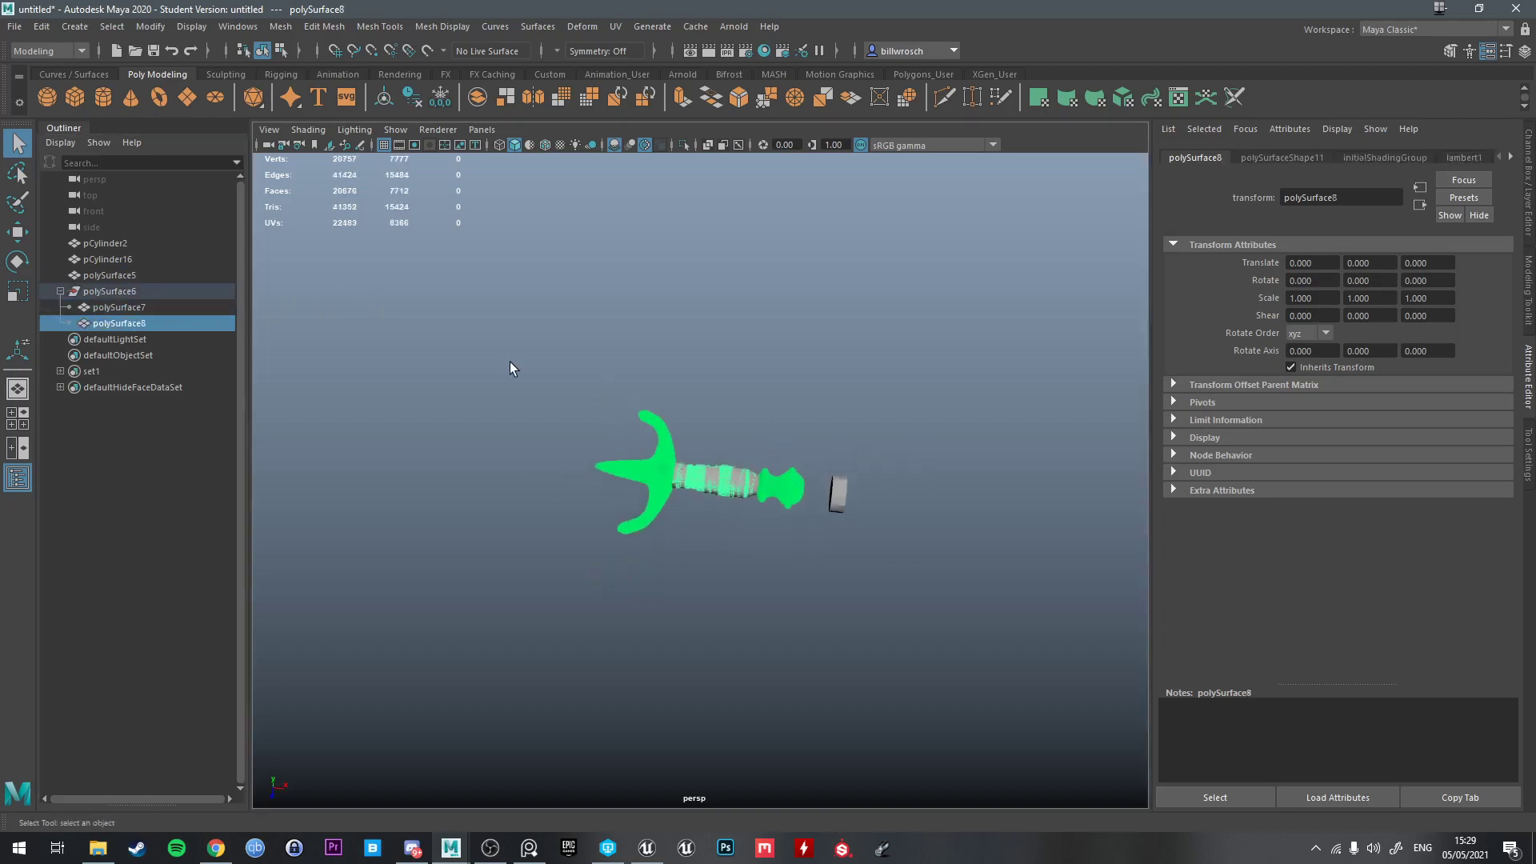
Select all the sword meshes in object mode, clear the selection, and inspect the guard and grip
{"action": "right_click", "coordinate": [651, 408]}
{"action": "right_click_drag", "start_coordinate": [746, 371], "coordinate": [746, 376]}
{"action": "left_click_drag", "start_coordinate": [745, 376], "coordinate": [853, 497]}
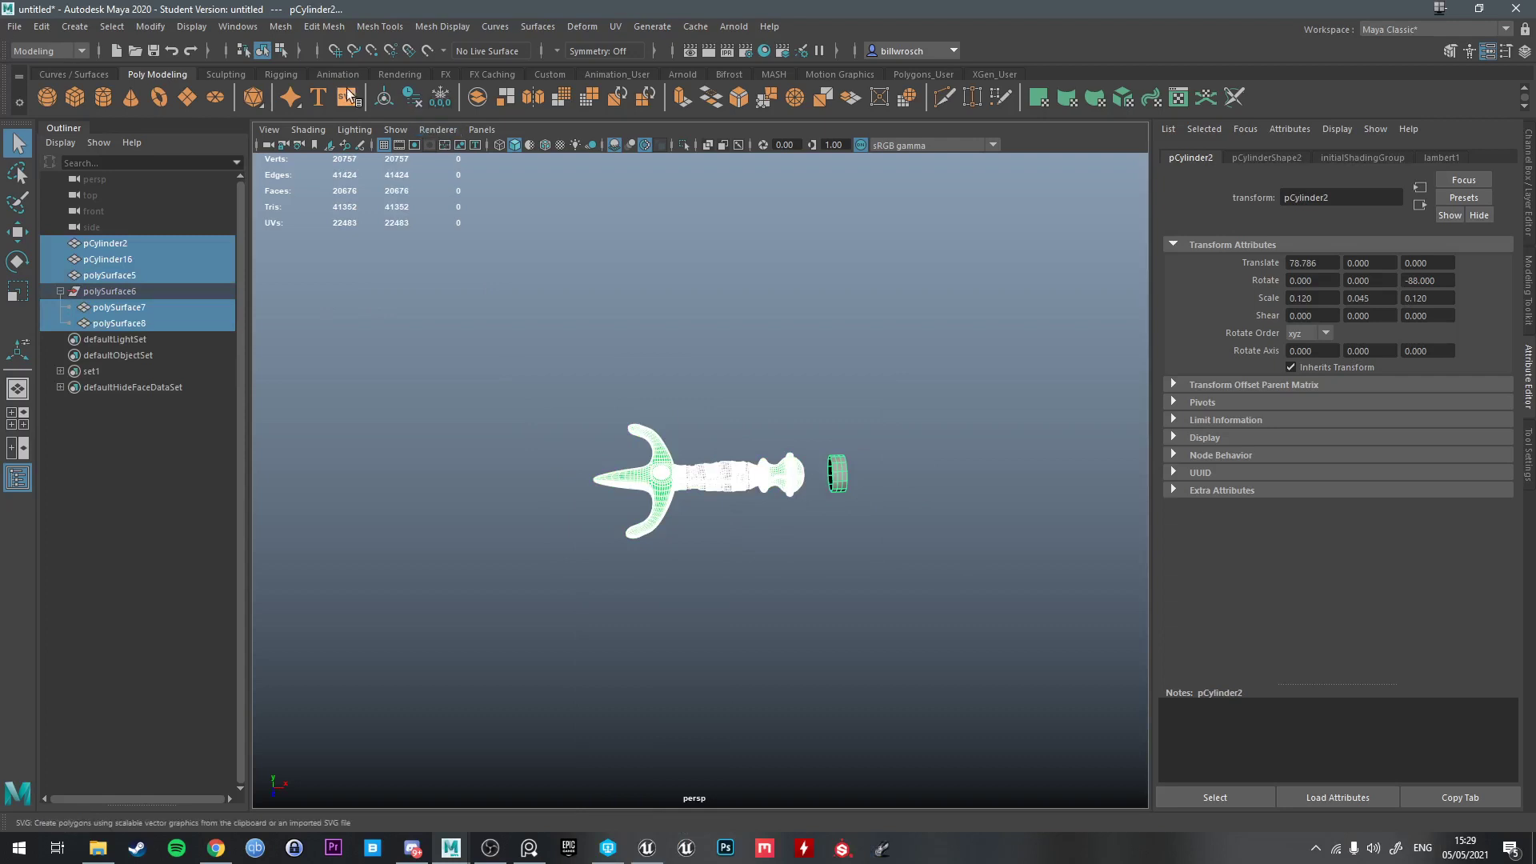
{"action": "scroll", "coordinate": [708, 420], "scroll_direction": "up", "scroll_amount": 4}
{"action": "left_click", "coordinate": [709, 421]}
{"action": "left_click_drag", "start_coordinate": [709, 421], "coordinate": [713, 439], "text": "alt"}
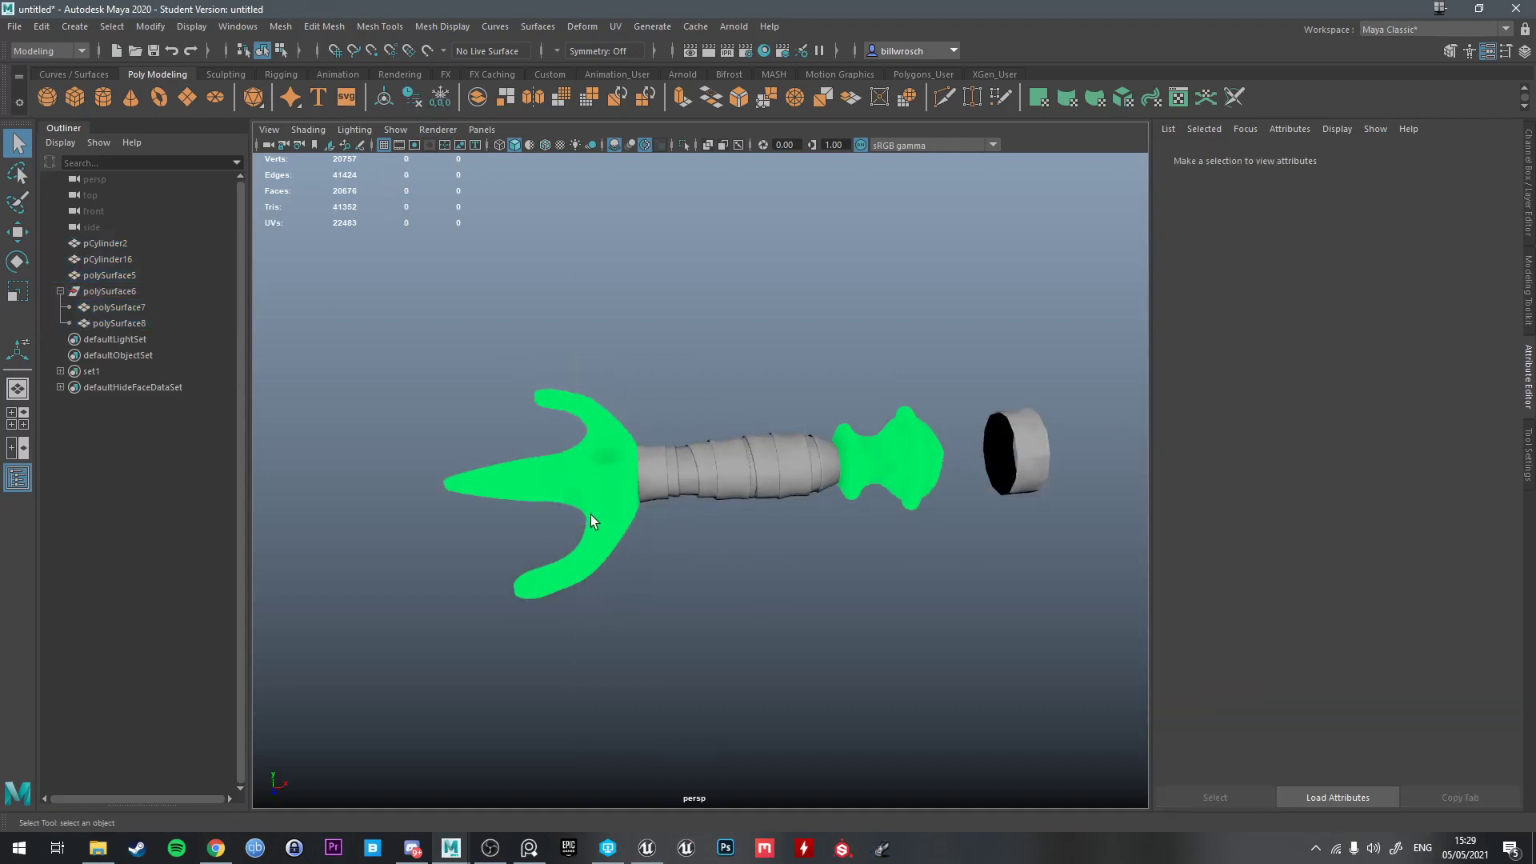
{"action": "left_click", "coordinate": [591, 515]}
{"action": "scroll", "coordinate": [579, 505], "scroll_direction": "up", "scroll_amount": 2}
{"action": "scroll", "coordinate": [636, 444], "scroll_direction": "down", "scroll_amount": 2}
Ungroup polySurface6 so its child meshes stand on their own in the hierarchy
{"action": "left_click", "coordinate": [104, 292]}
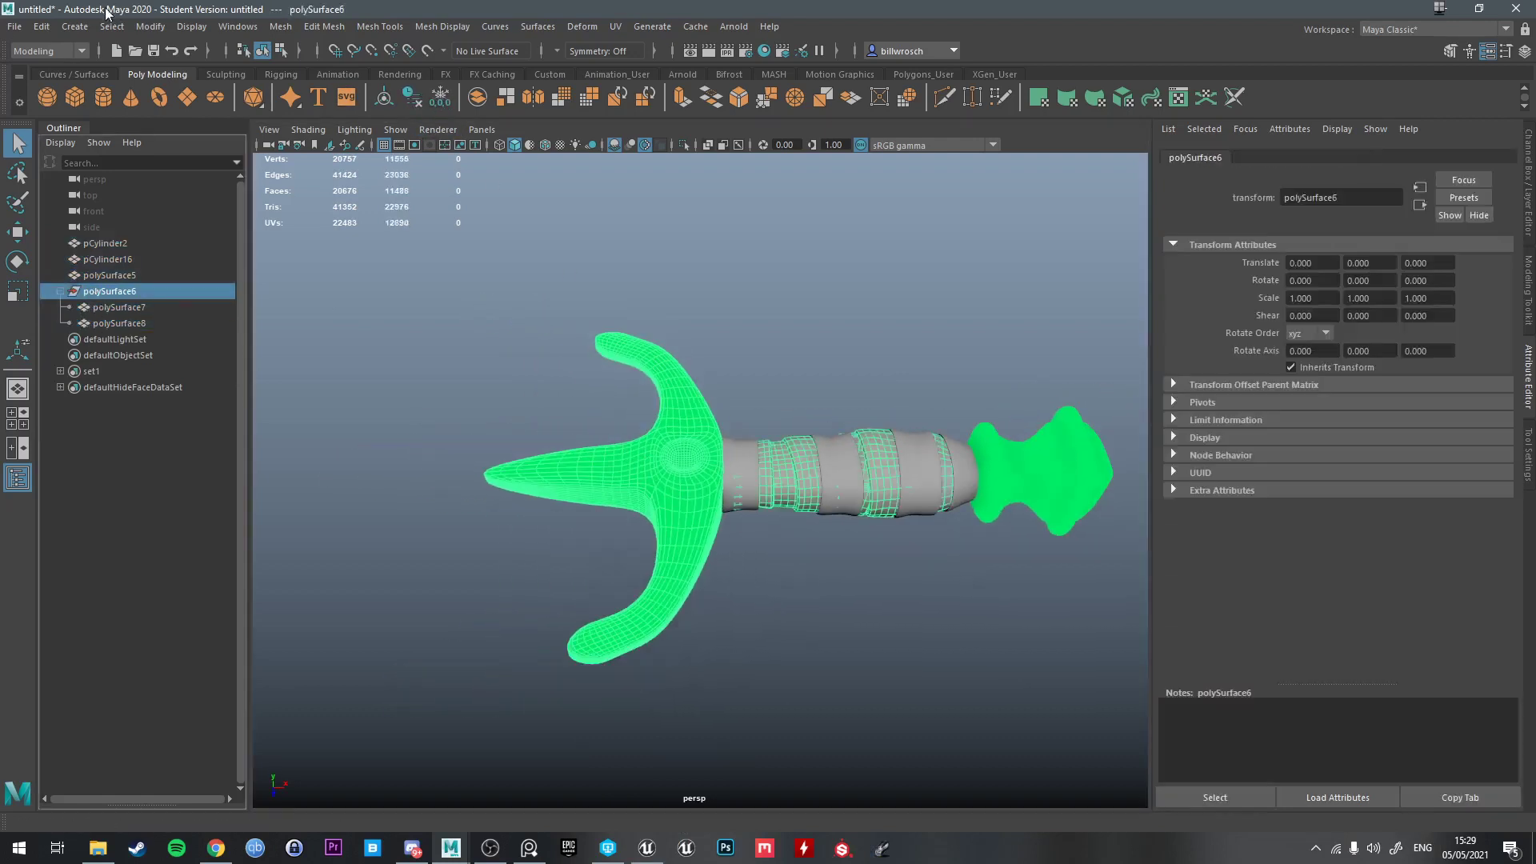
{"action": "left_click", "coordinate": [41, 27]}
{"action": "left_click", "coordinate": [106, 352]}
{"action": "left_click", "coordinate": [479, 344]}
Assign the existing Gold material to the pommel and guard meshes, polySurface5 and polySurface7
{"action": "left_click_drag", "start_coordinate": [760, 232], "coordinate": [795, 353], "text": "alt"}
{"action": "middle_click_drag", "start_coordinate": [824, 392], "coordinate": [734, 363], "text": "alt"}
{"action": "left_click_drag", "start_coordinate": [734, 363], "coordinate": [722, 312], "text": "alt"}
{"action": "middle_click_drag", "start_coordinate": [1017, 441], "coordinate": [936, 402], "text": "alt"}
{"action": "left_click", "coordinate": [818, 432]}
{"action": "left_click", "coordinate": [457, 398], "text": "shift"}
{"action": "right_click_drag", "start_coordinate": [624, 409], "coordinate": [1048, 396], "text": "alt"}
{"action": "middle_click_drag", "start_coordinate": [1048, 396], "coordinate": [842, 461], "text": "alt"}
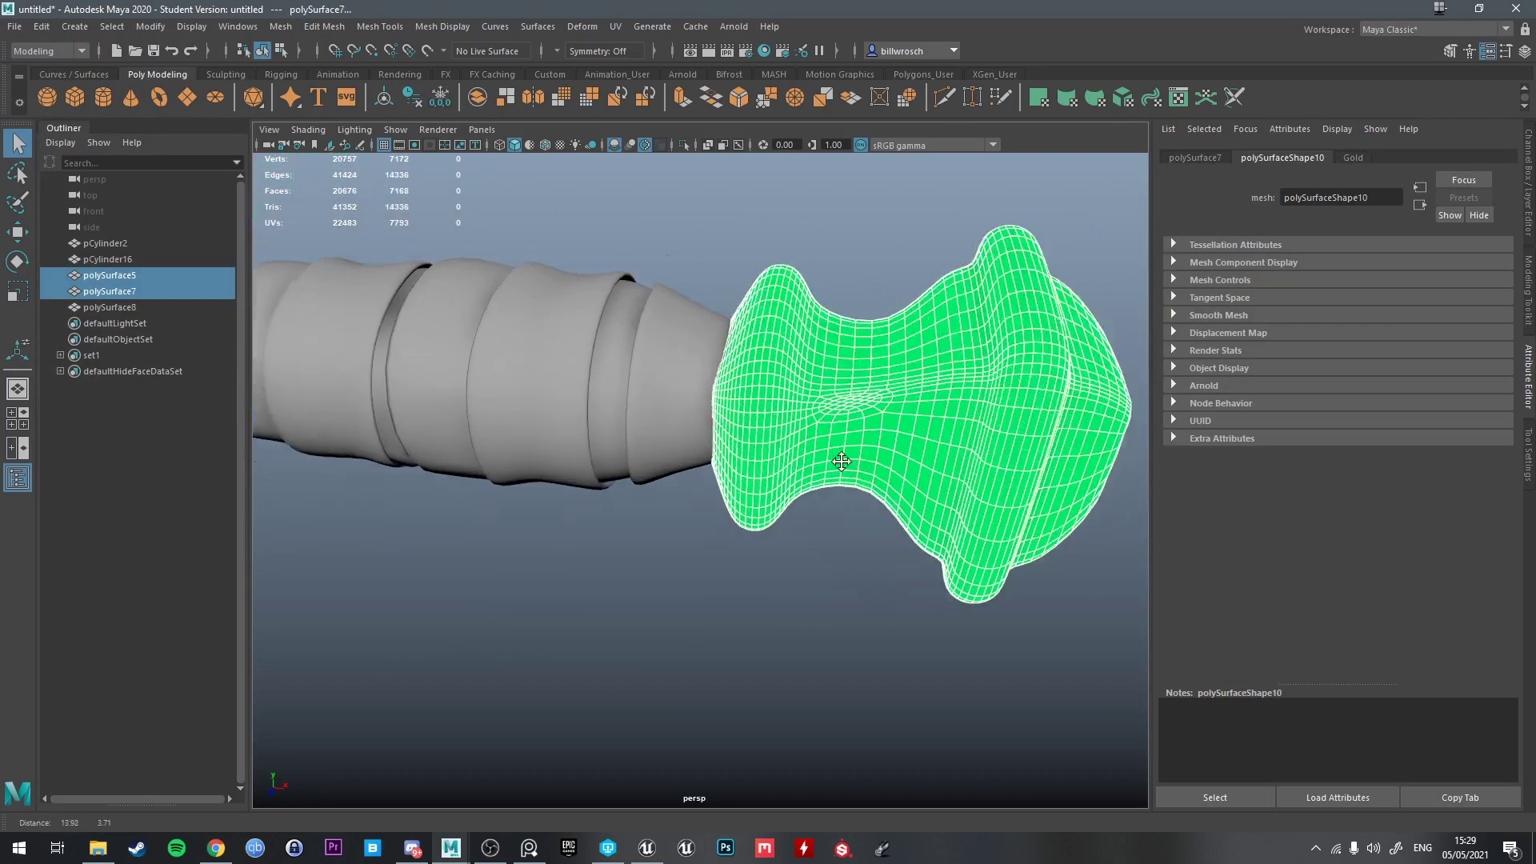
{"action": "mouse_move", "coordinate": [841, 461]}
{"action": "left_mouse_down", "text": "alt"}
{"action": "mouse_move", "coordinate": [810, 493]}
{"action": "mouse_move", "coordinate": [841, 538]}
{"action": "mouse_move", "coordinate": [838, 467]}
{"action": "left_mouse_up", "text": "alt"}
{"action": "right_click_drag", "start_coordinate": [838, 467], "coordinate": [770, 850], "text": "alt"}
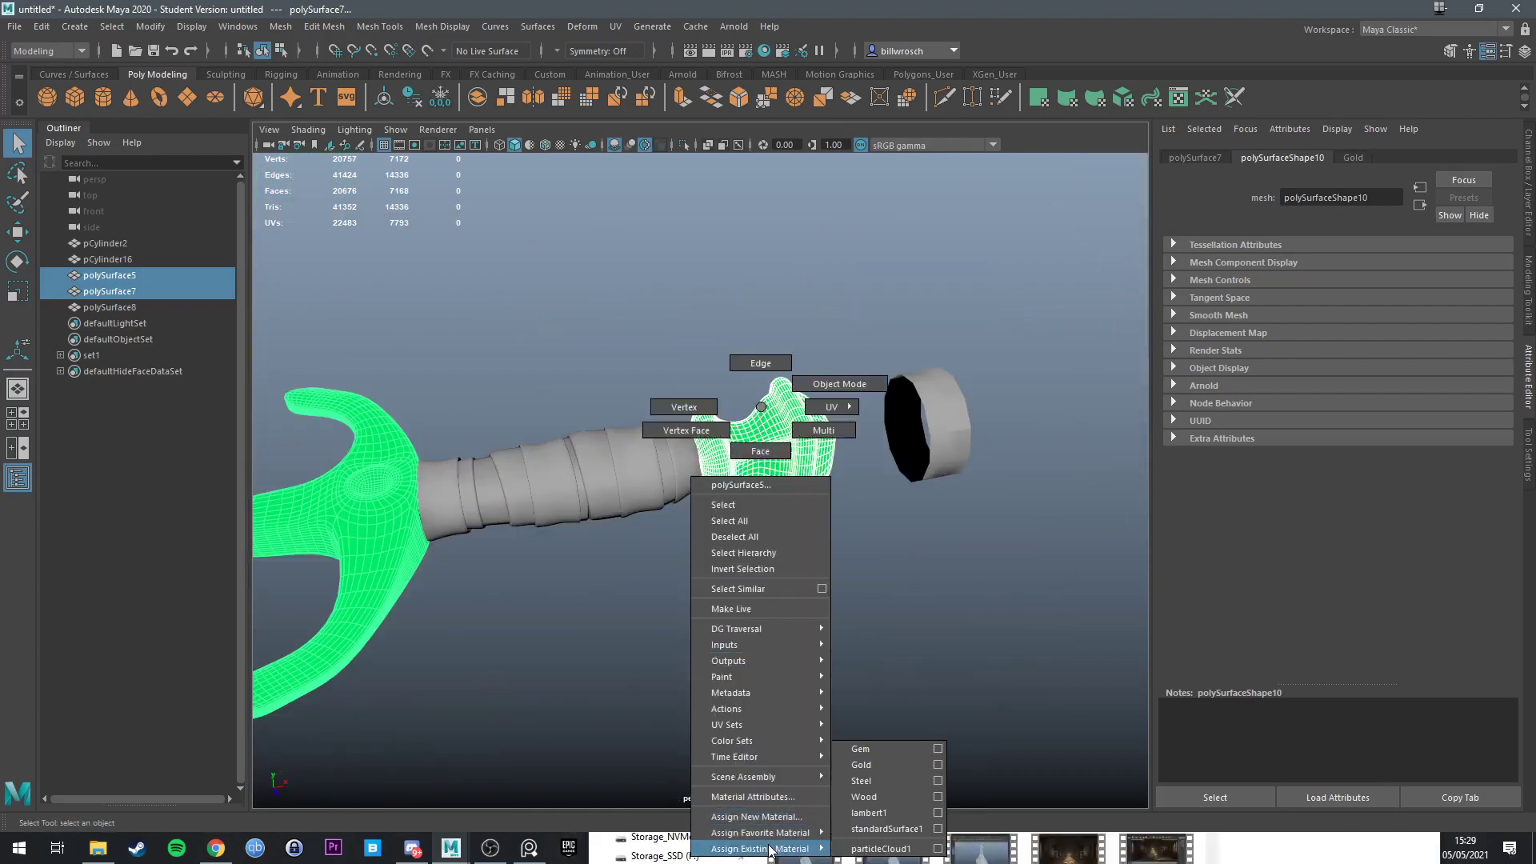
{"action": "right_click_drag", "start_coordinate": [899, 779], "coordinate": [899, 779]}
{"action": "left_click", "coordinate": [880, 680]}
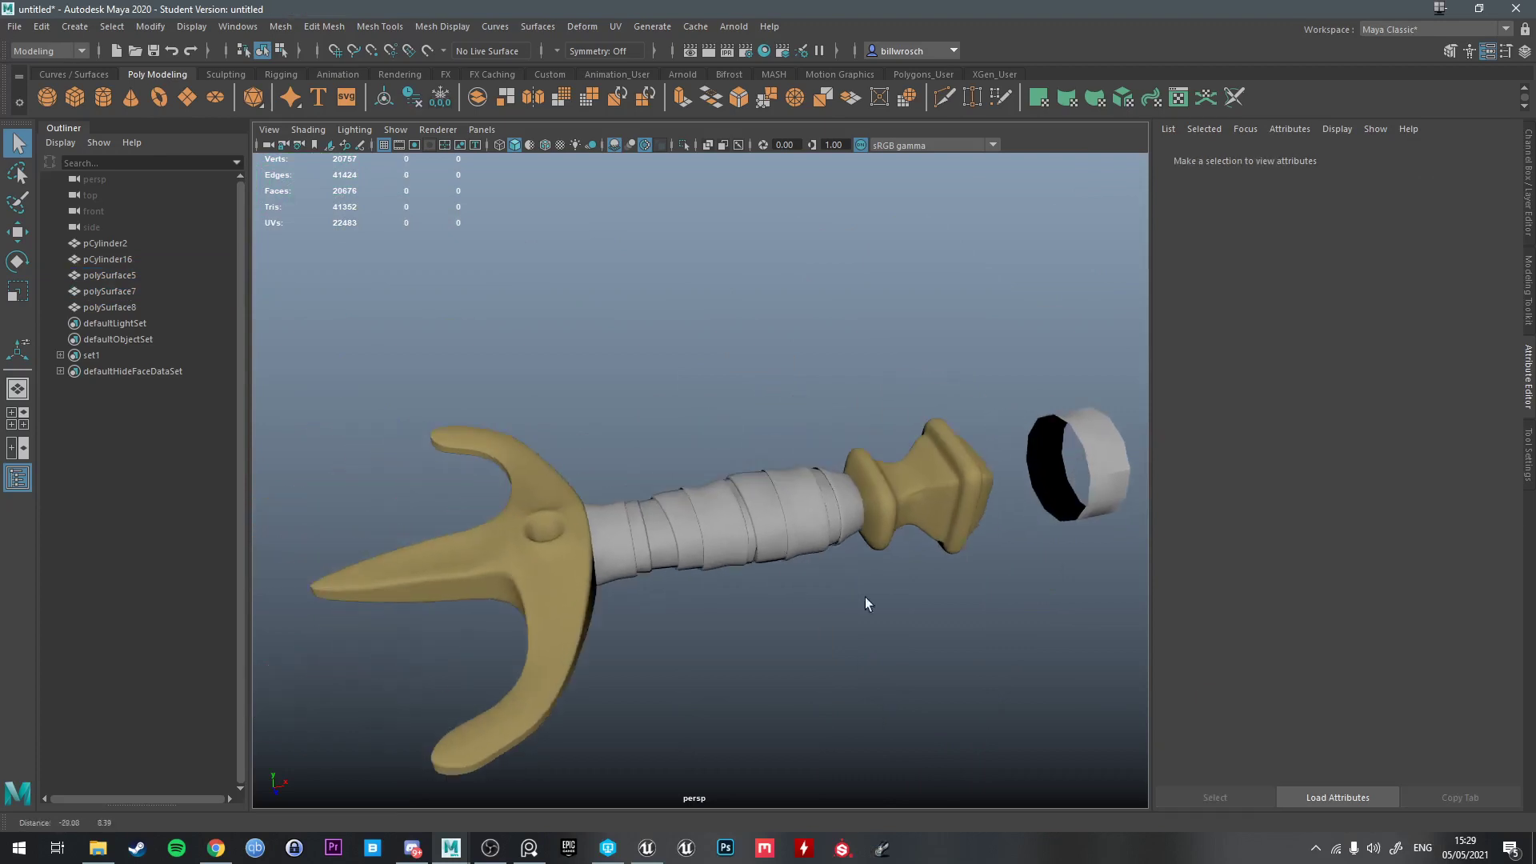
Inspect the guard, pommel and grip up close and pick out the pCylinder16 wrap bands
{"action": "scroll", "coordinate": [865, 597], "scroll_direction": "up", "scroll_amount": 6}
{"action": "scroll", "coordinate": [836, 460], "scroll_direction": "down", "scroll_amount": 5}
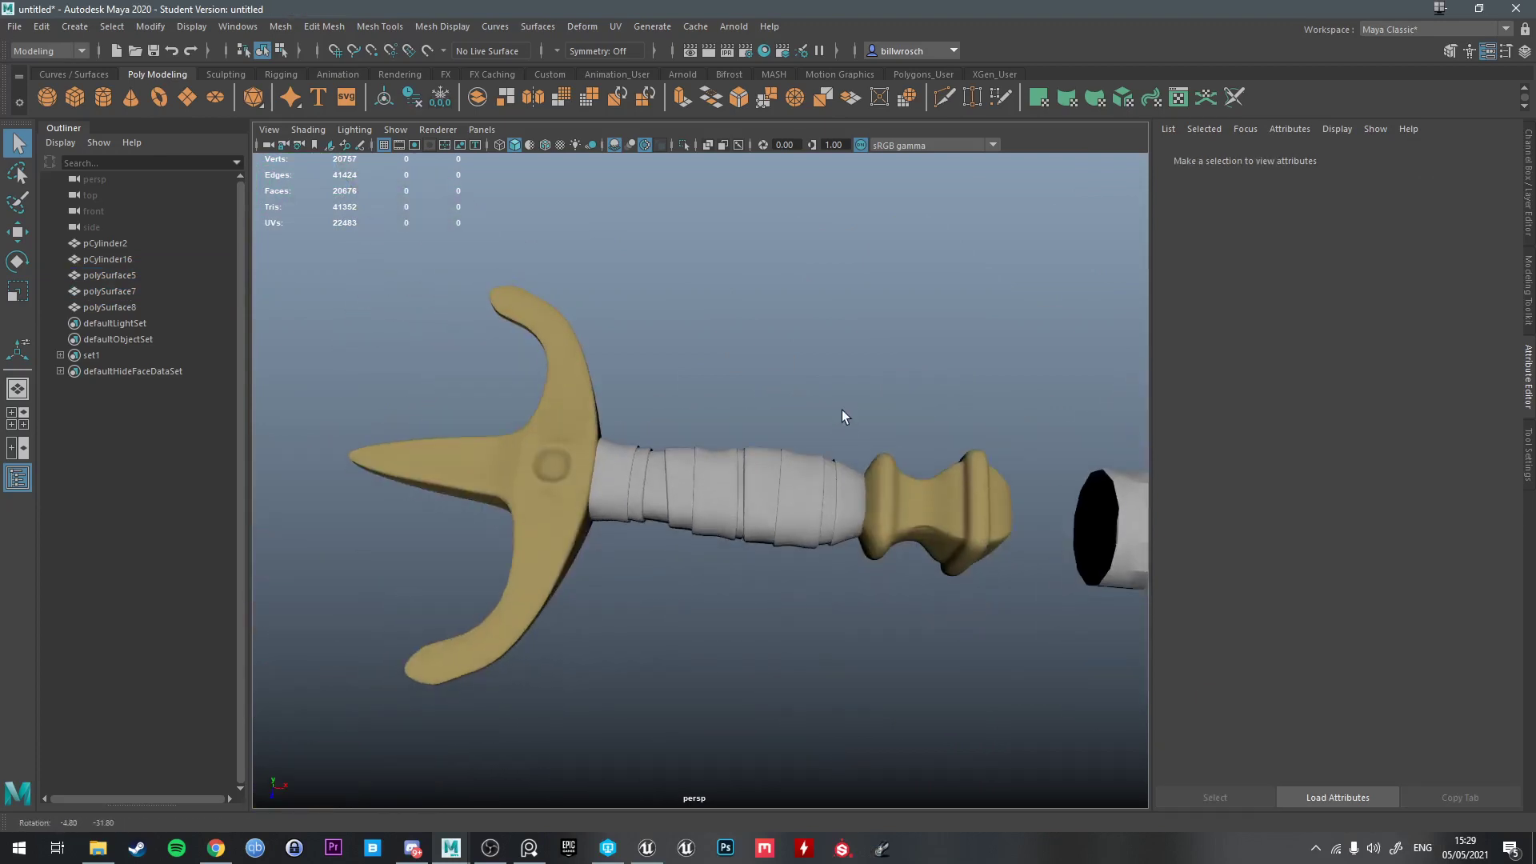
{"action": "scroll", "coordinate": [828, 424], "scroll_direction": "up", "scroll_amount": 4}
{"action": "scroll", "coordinate": [813, 478], "scroll_direction": "up", "scroll_amount": 2}
{"action": "left_click_drag", "start_coordinate": [813, 479], "coordinate": [848, 386], "text": "alt"}
{"action": "scroll", "coordinate": [841, 396], "scroll_direction": "up", "scroll_amount": 4}
{"action": "left_click", "coordinate": [842, 395]}
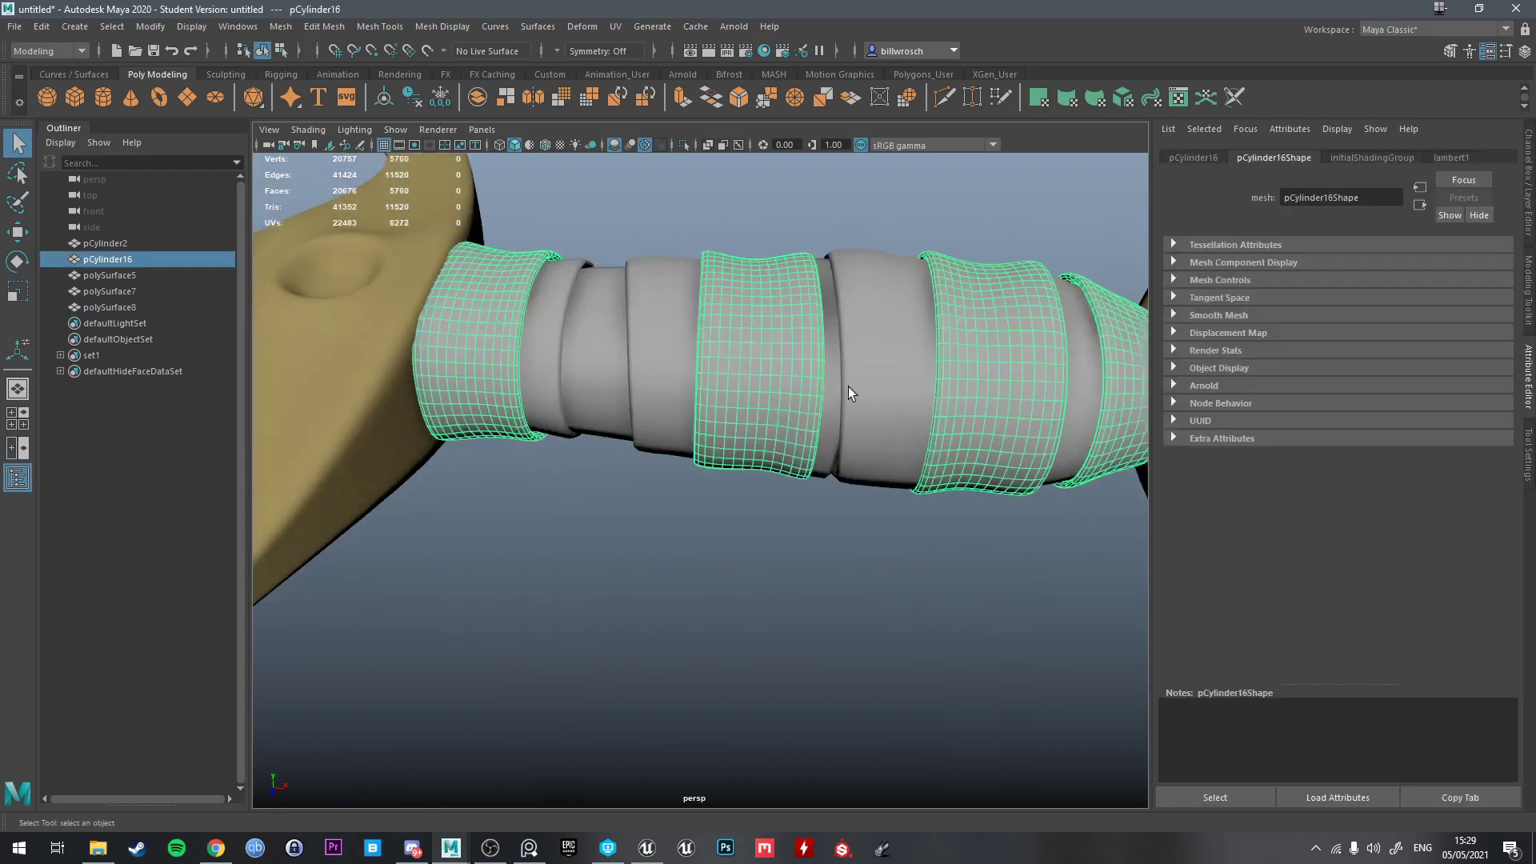
{"action": "left_click", "coordinate": [870, 400], "text": "shift"}
{"action": "left_click", "coordinate": [718, 307]}
Examine the attributes and connected nodes of the wrap meshes pCylinder16 and polySurface8
{"action": "left_click", "coordinate": [1529, 301]}
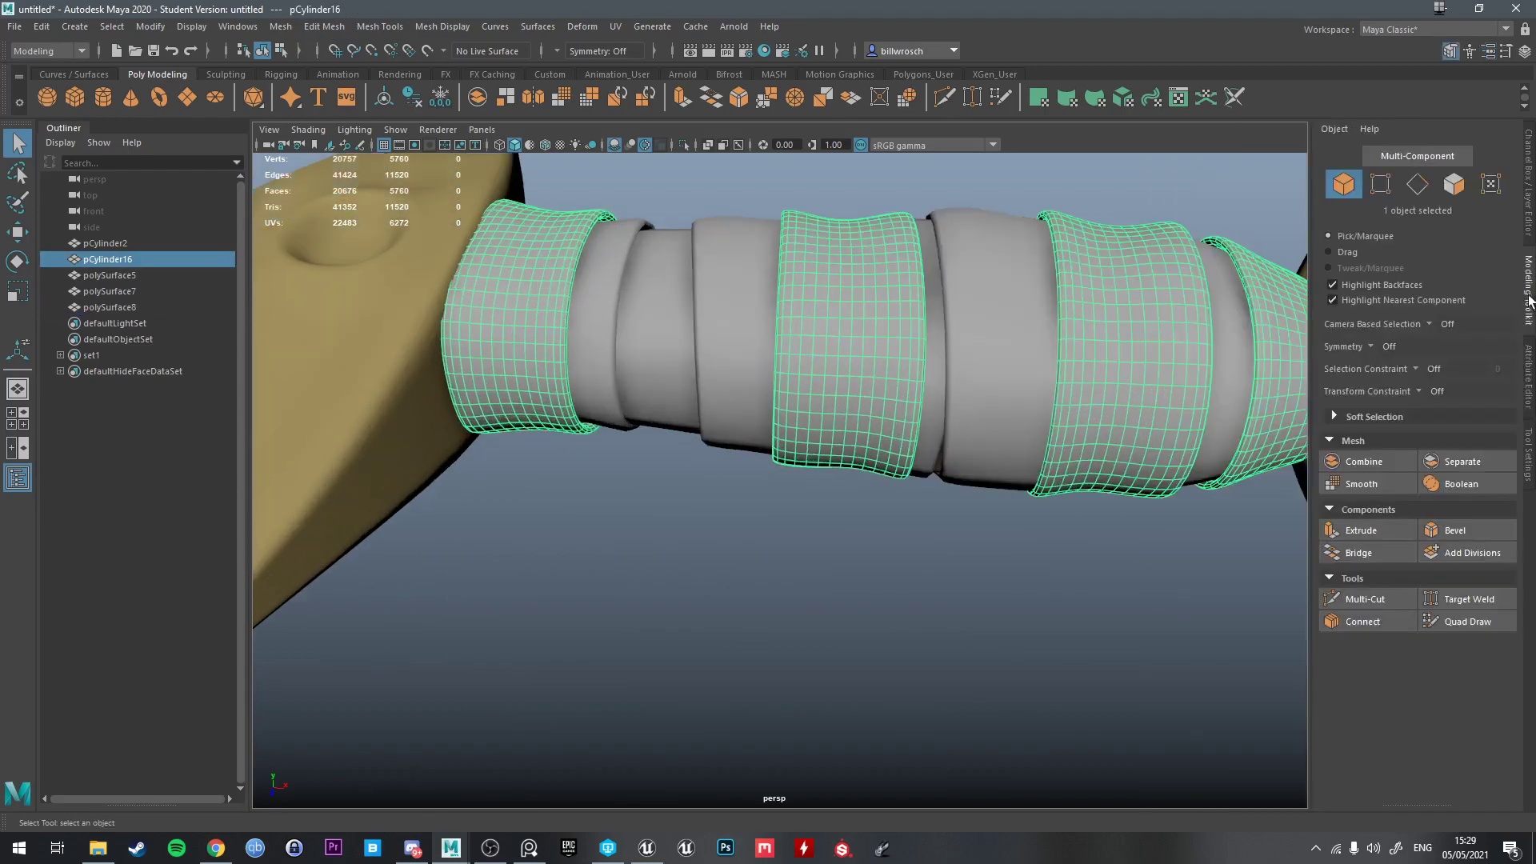
{"action": "left_click", "coordinate": [1521, 451]}
{"action": "left_click", "coordinate": [1528, 199]}
{"action": "left_click", "coordinate": [1527, 361]}
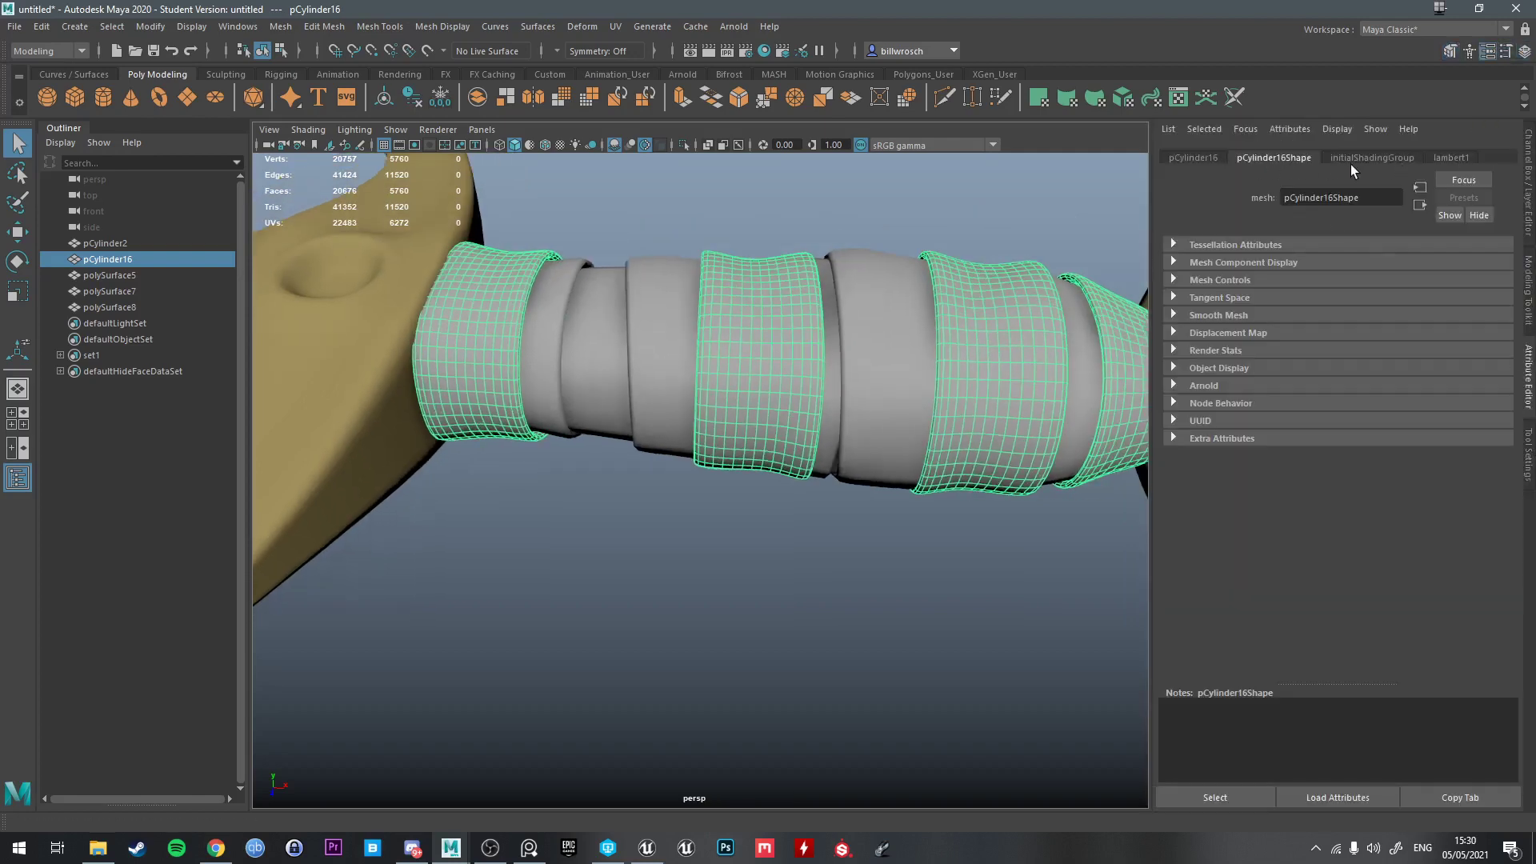
{"action": "left_click", "coordinate": [875, 280]}
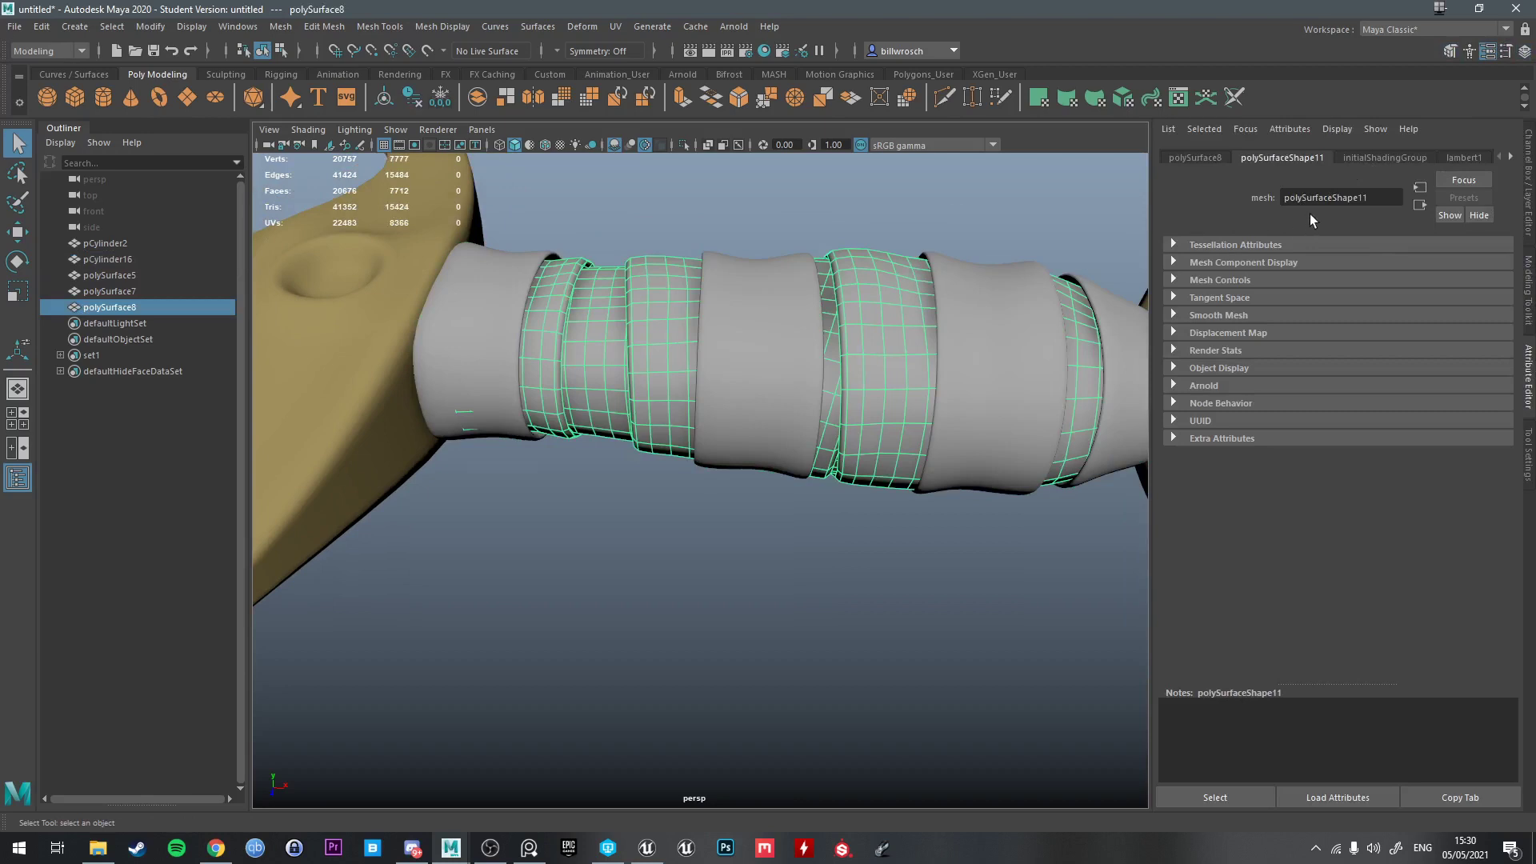
{"action": "left_click", "coordinate": [1194, 158]}
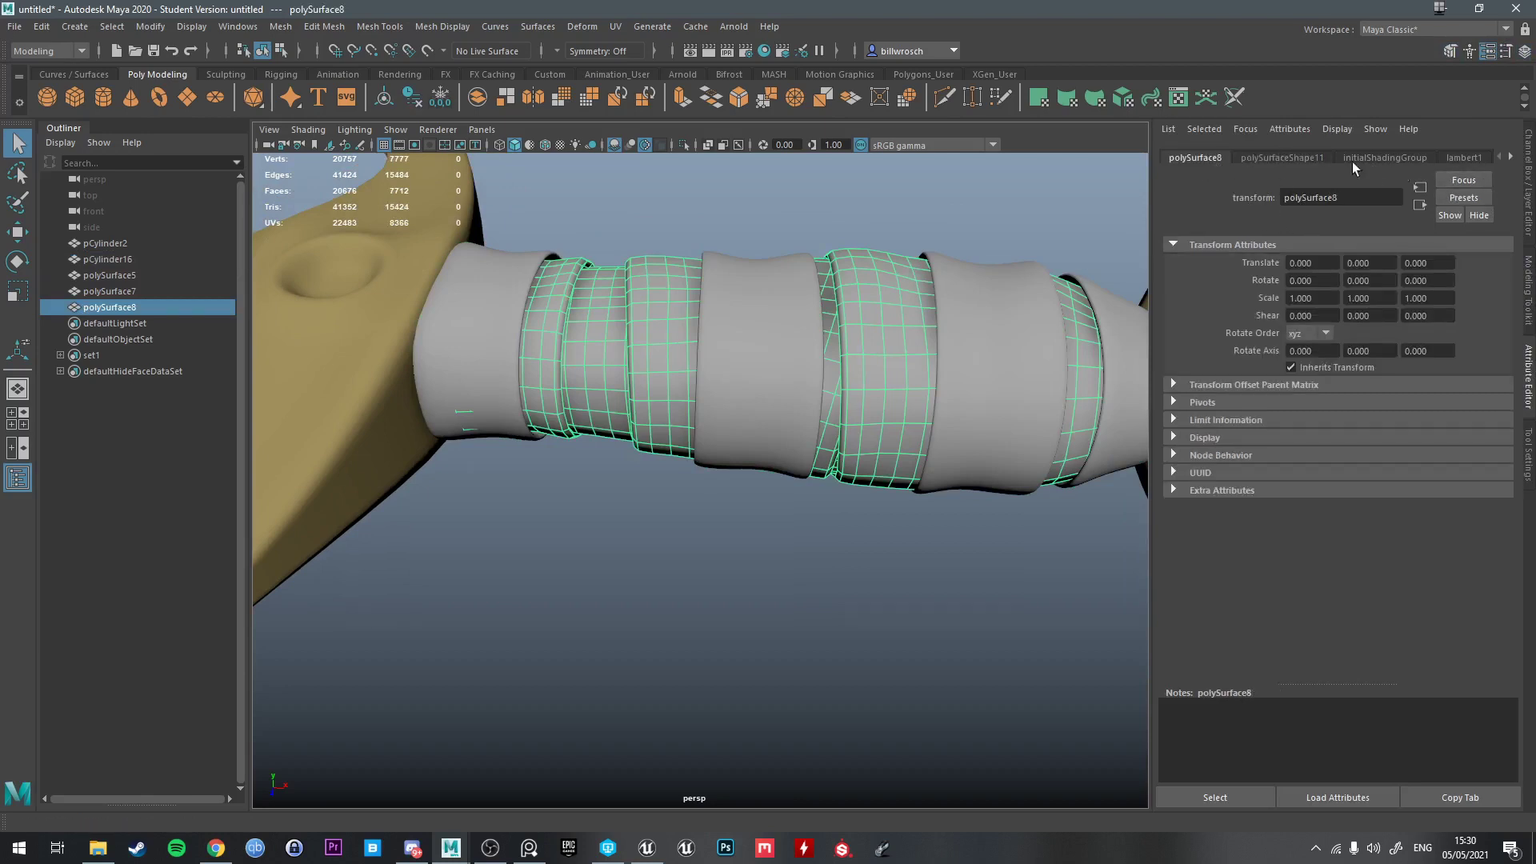
{"action": "left_click", "coordinate": [1304, 159]}
{"action": "left_click", "coordinate": [1509, 156]}
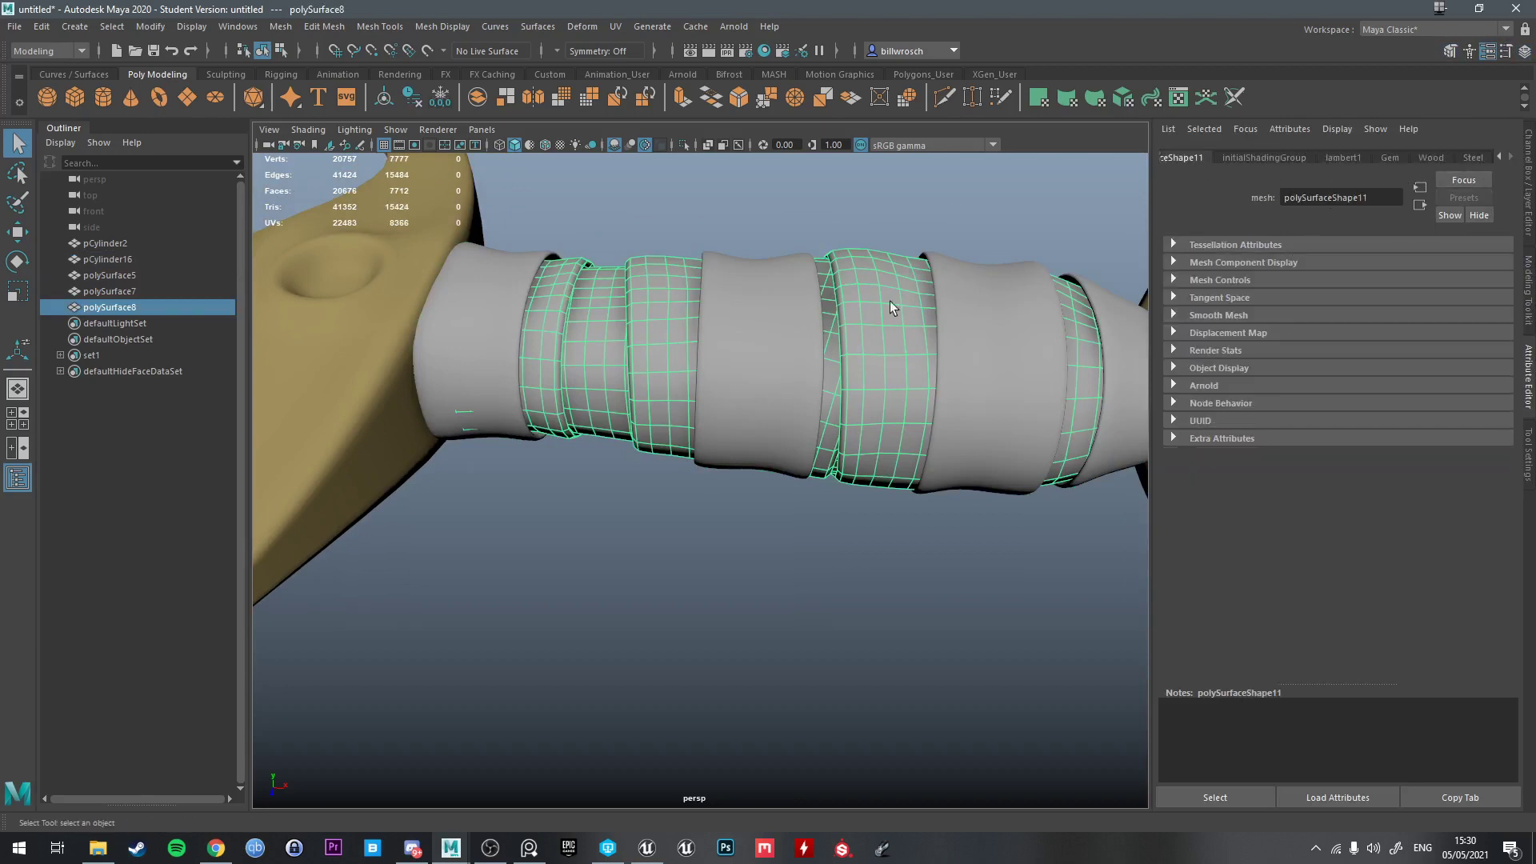
{"action": "left_click", "coordinate": [843, 336]}
Undo the Gold assignment, ungrouping, unhiding and polygon conversion, back to the third-layer rings in smooth preview
{"action": "key", "text": "ctrl+z"}
{"action": "key", "text": "ctrl+z"}
{"action": "key", "text": "ctrl+z"}
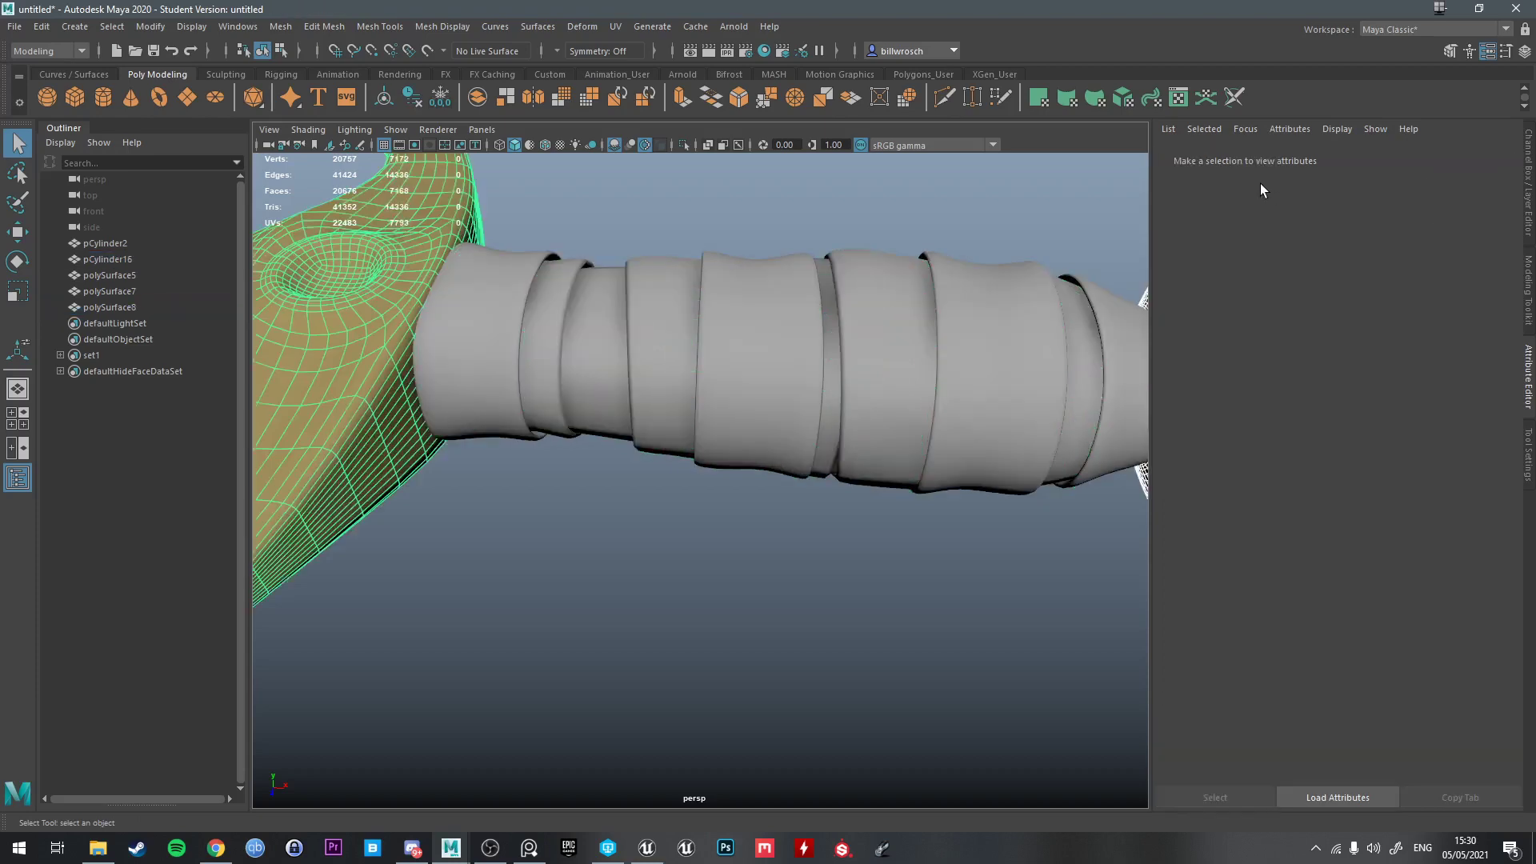
{"action": "key", "text": "ctrl+z"}
{"action": "key", "text": "ctrl+z"}
{"action": "key", "text": "ctrl+z"}
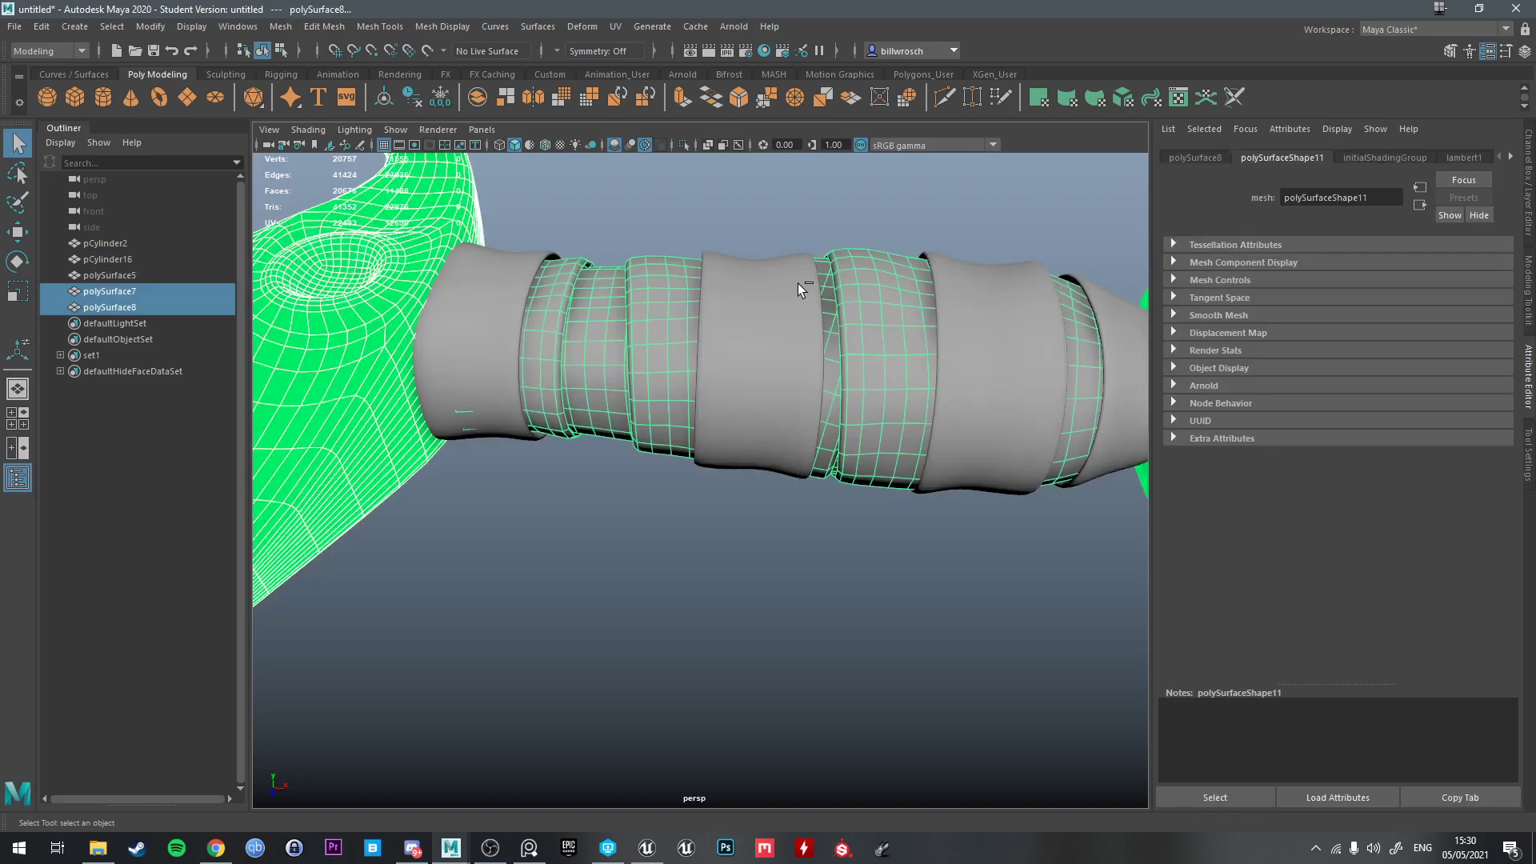
{"action": "key", "text": "ctrl+z"}
{"action": "key", "text": "ctrl+z"}
{"action": "key", "text": "ctrl+z"}
{"action": "key", "text": "ctrl+z"}
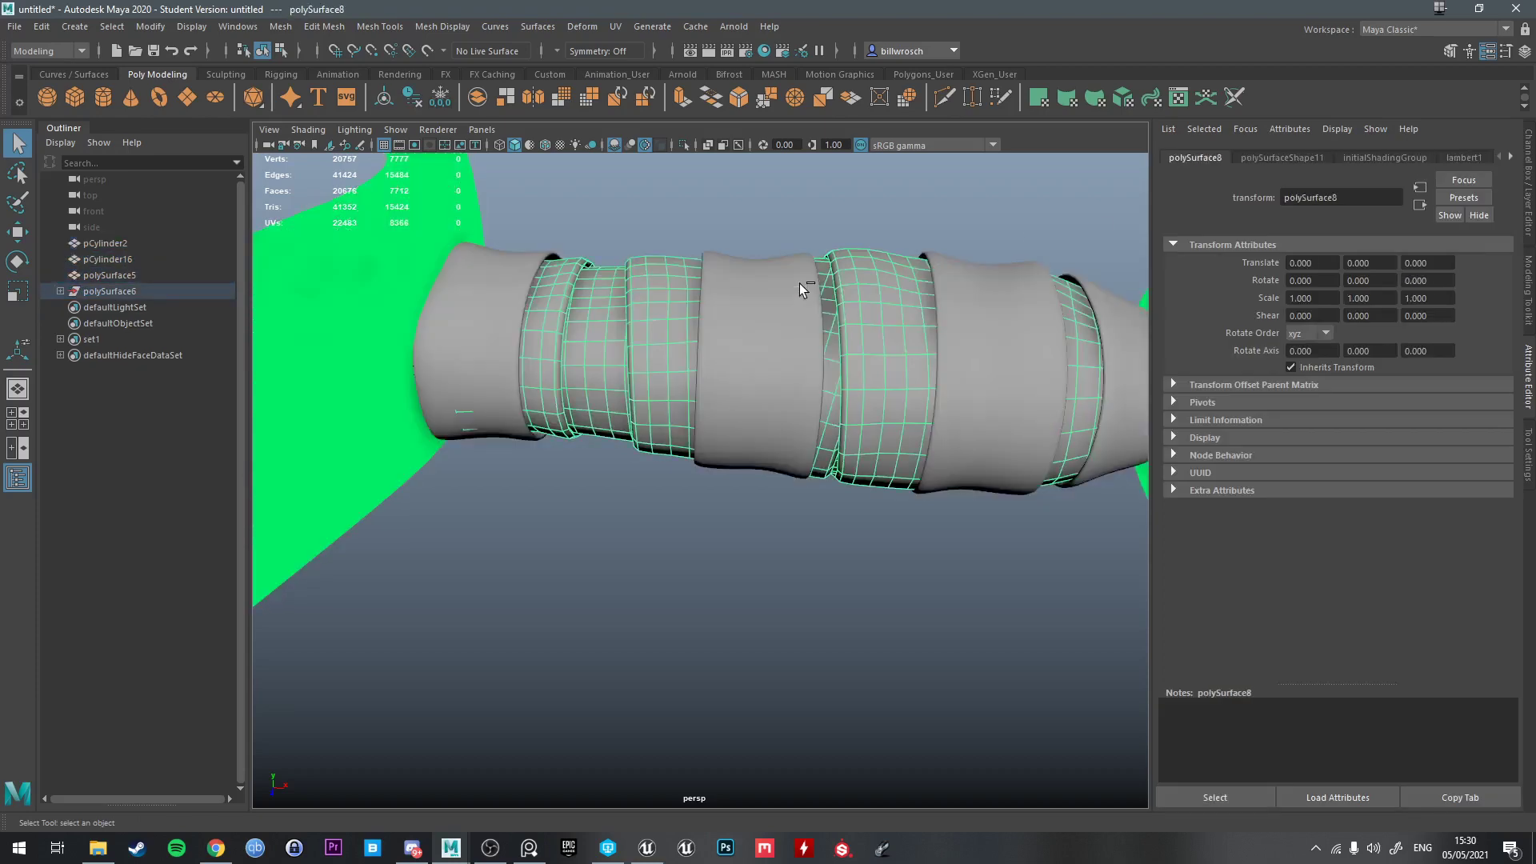
{"action": "key", "text": "ctrl+z"}
{"action": "key", "text": "ctrl+z"}
{"action": "key", "text": "ctrl+z"}
{"action": "key", "text": "ctrl+z"}
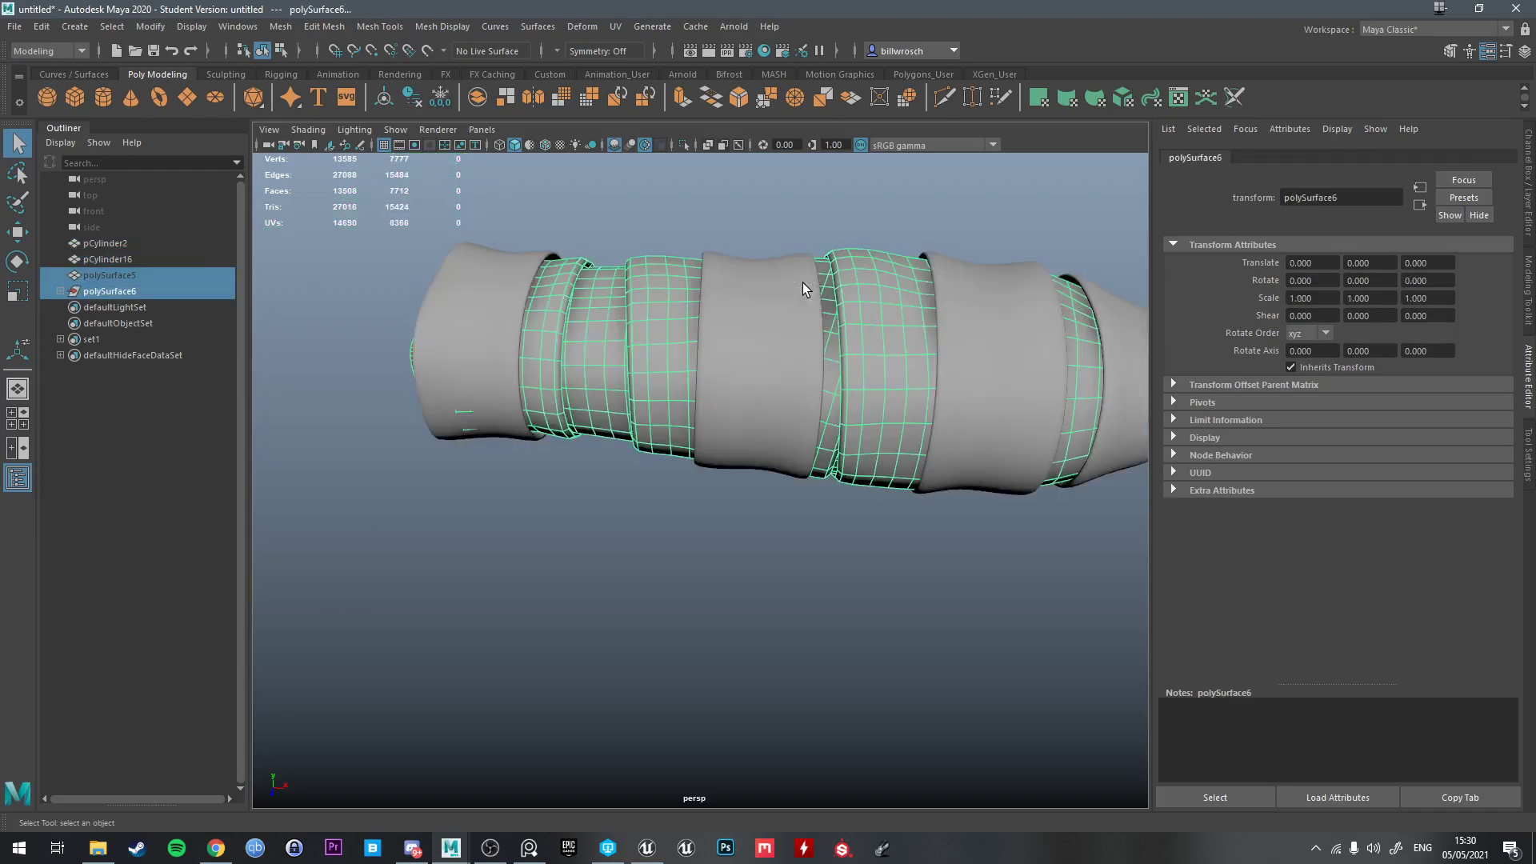
{"action": "key", "text": "ctrl+z"}
{"action": "key", "text": "ctrl+z"}
{"action": "key", "text": "ctrl+z"}
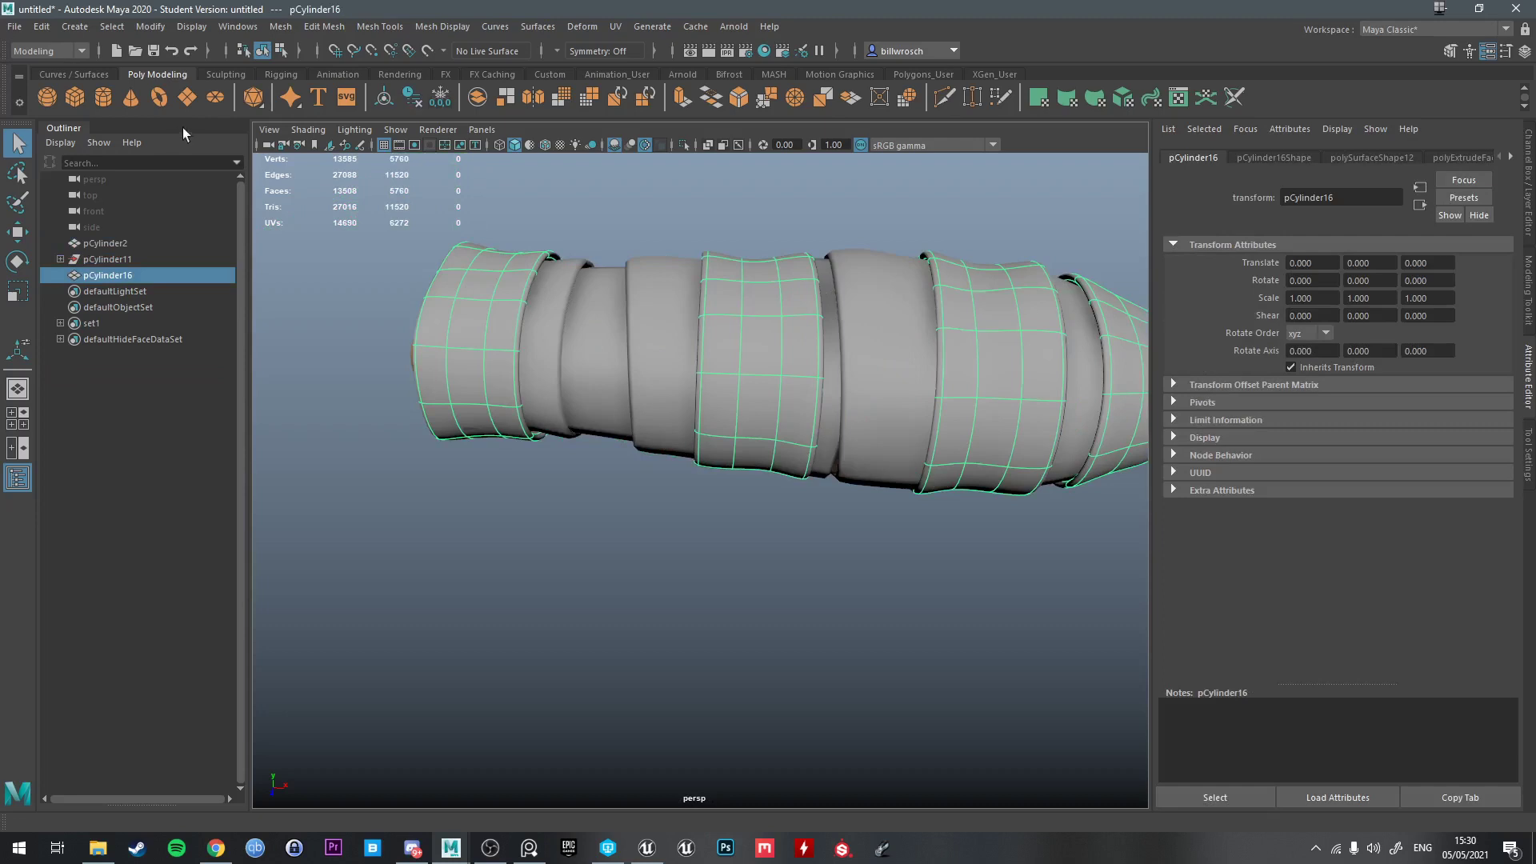
Expand pCylinder11 and its nested polySurface6 group, and unhide the polySurface5 and polySurface7 meshes
{"action": "left_click", "coordinate": [62, 260]}
{"action": "scroll", "coordinate": [438, 279], "scroll_direction": "down", "scroll_amount": 5}
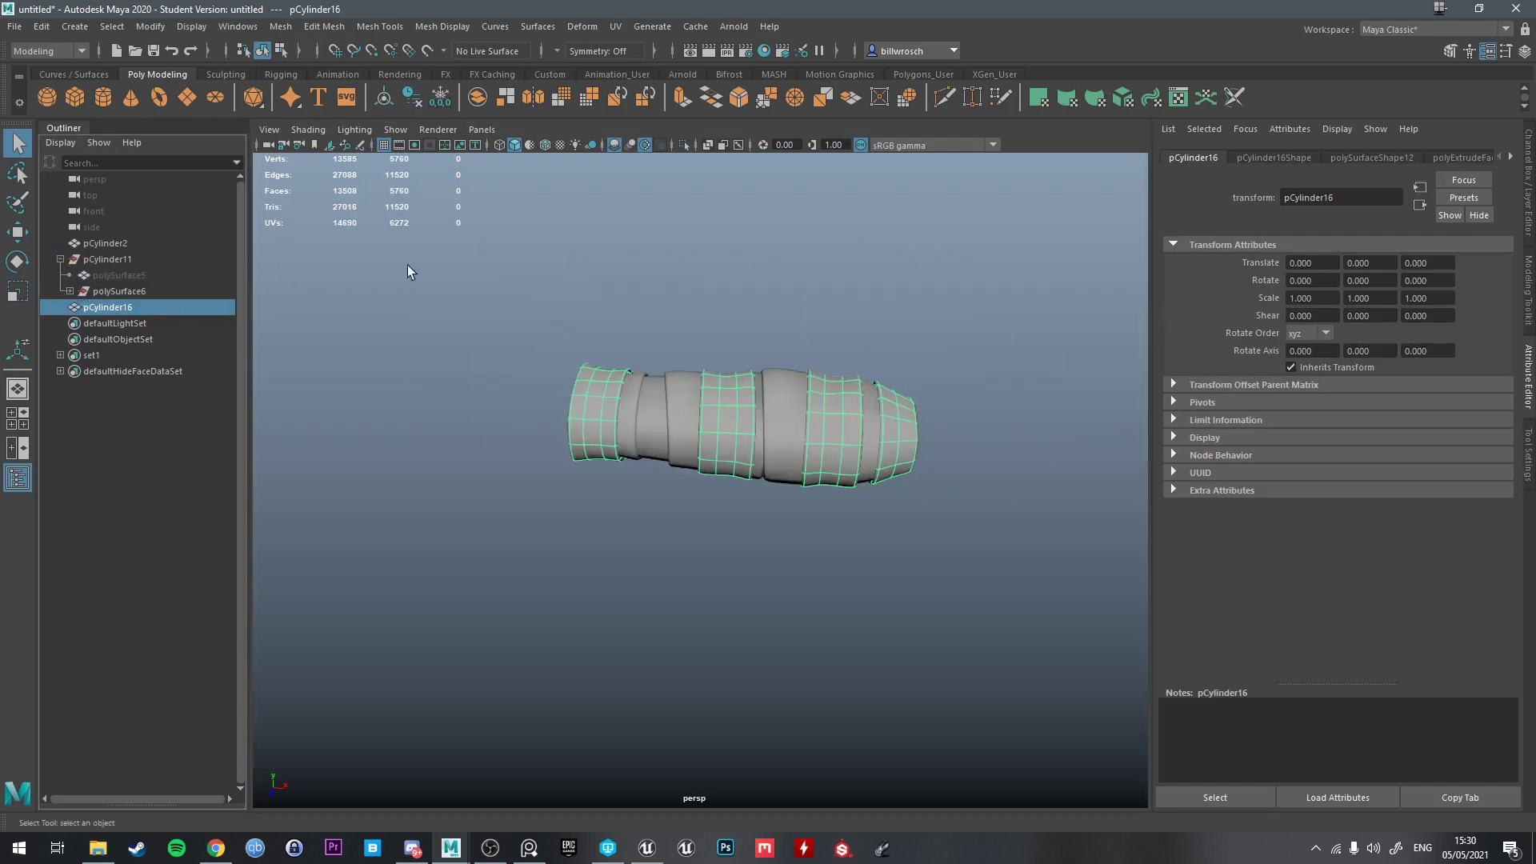
{"action": "left_click", "coordinate": [103, 277]}
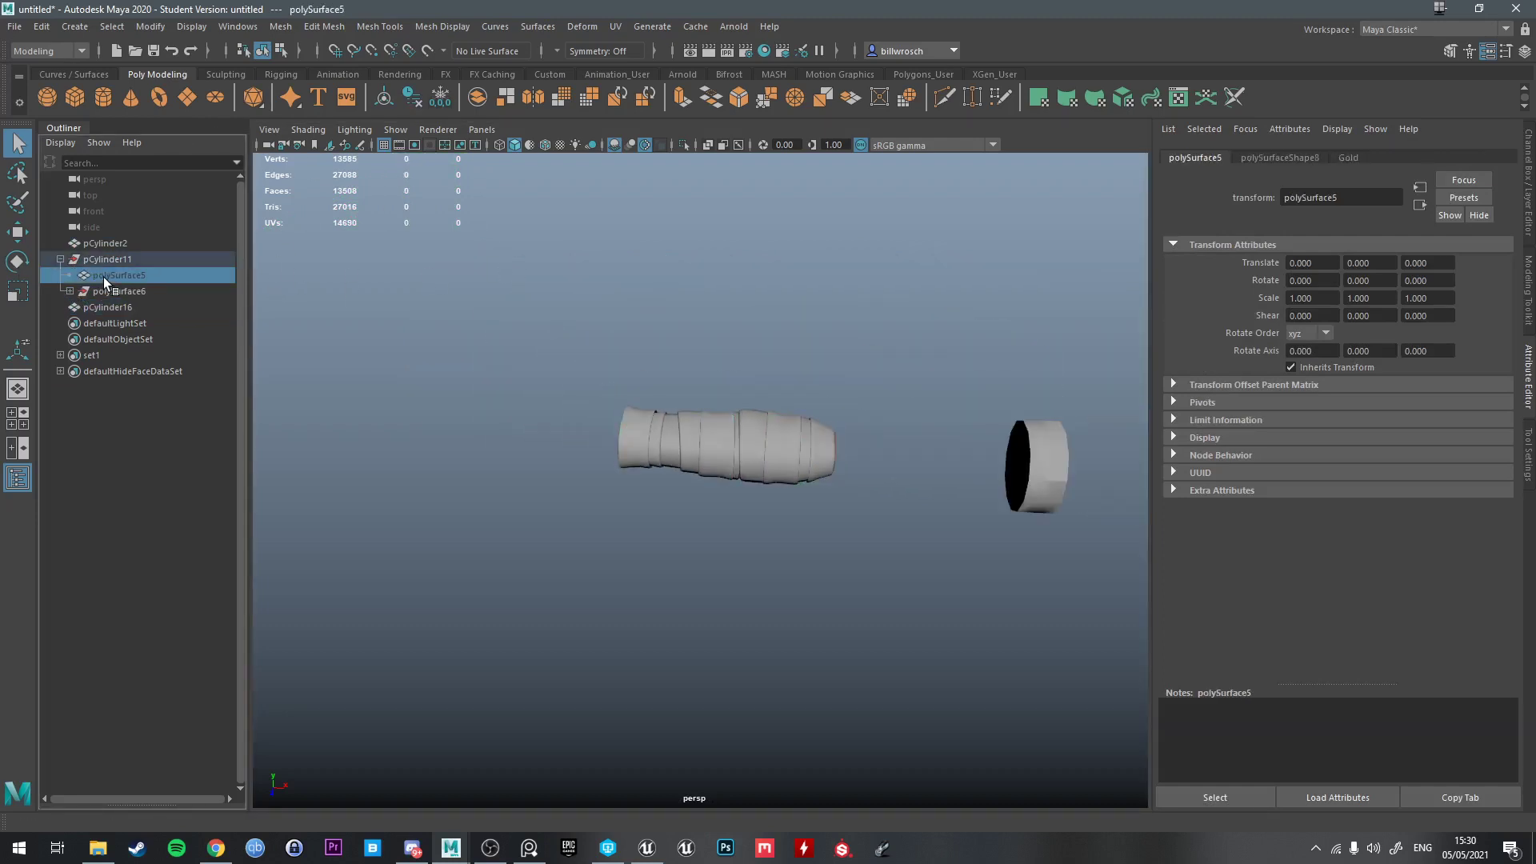
{"action": "key", "text": "shift+h"}
{"action": "left_click", "coordinate": [65, 293]}
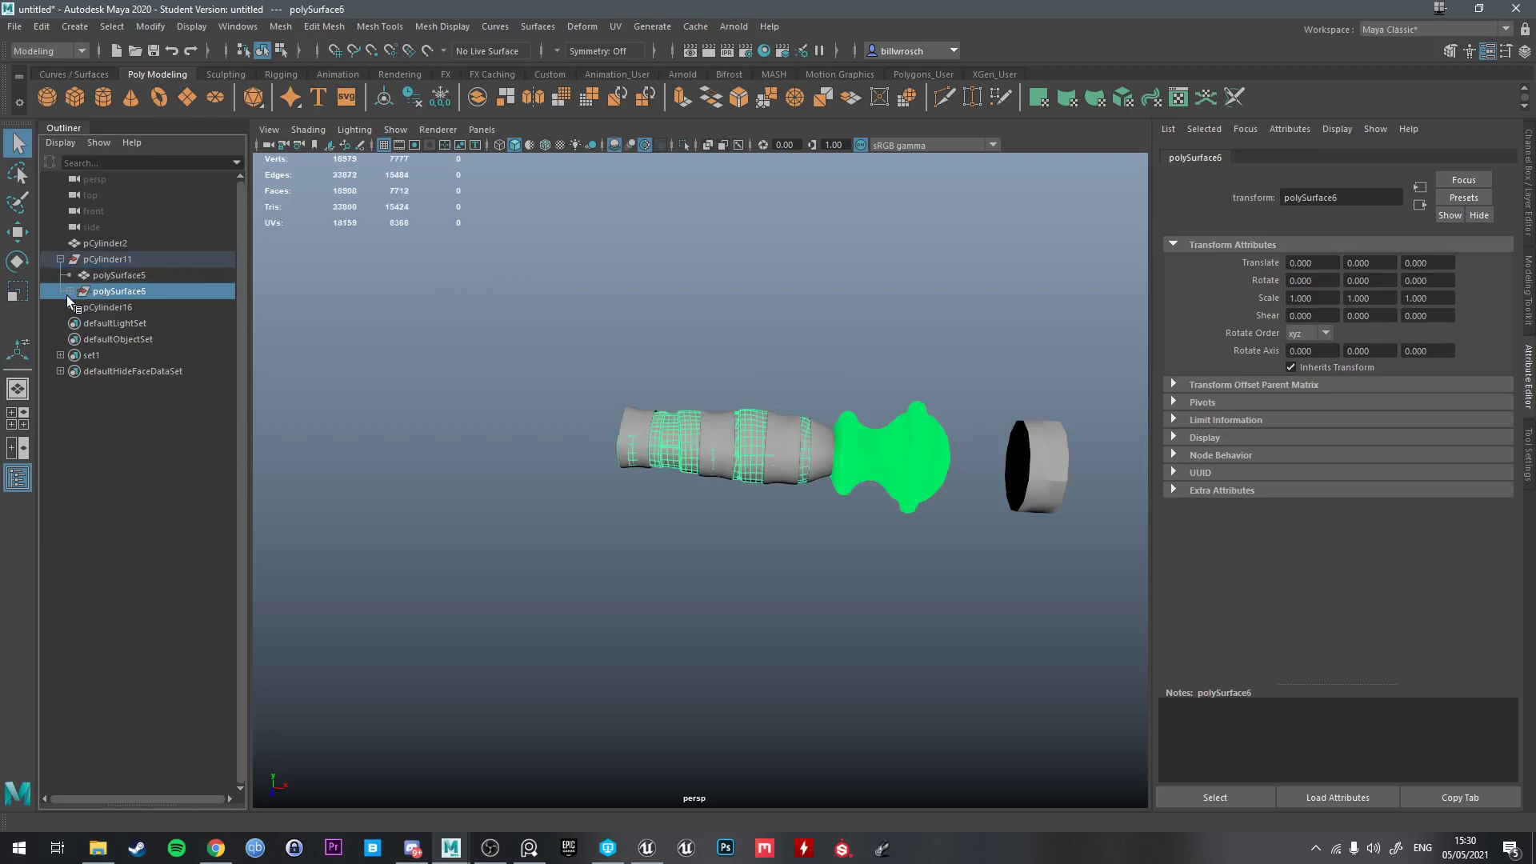
{"action": "left_click", "coordinate": [69, 291]}
{"action": "left_click", "coordinate": [102, 308]}
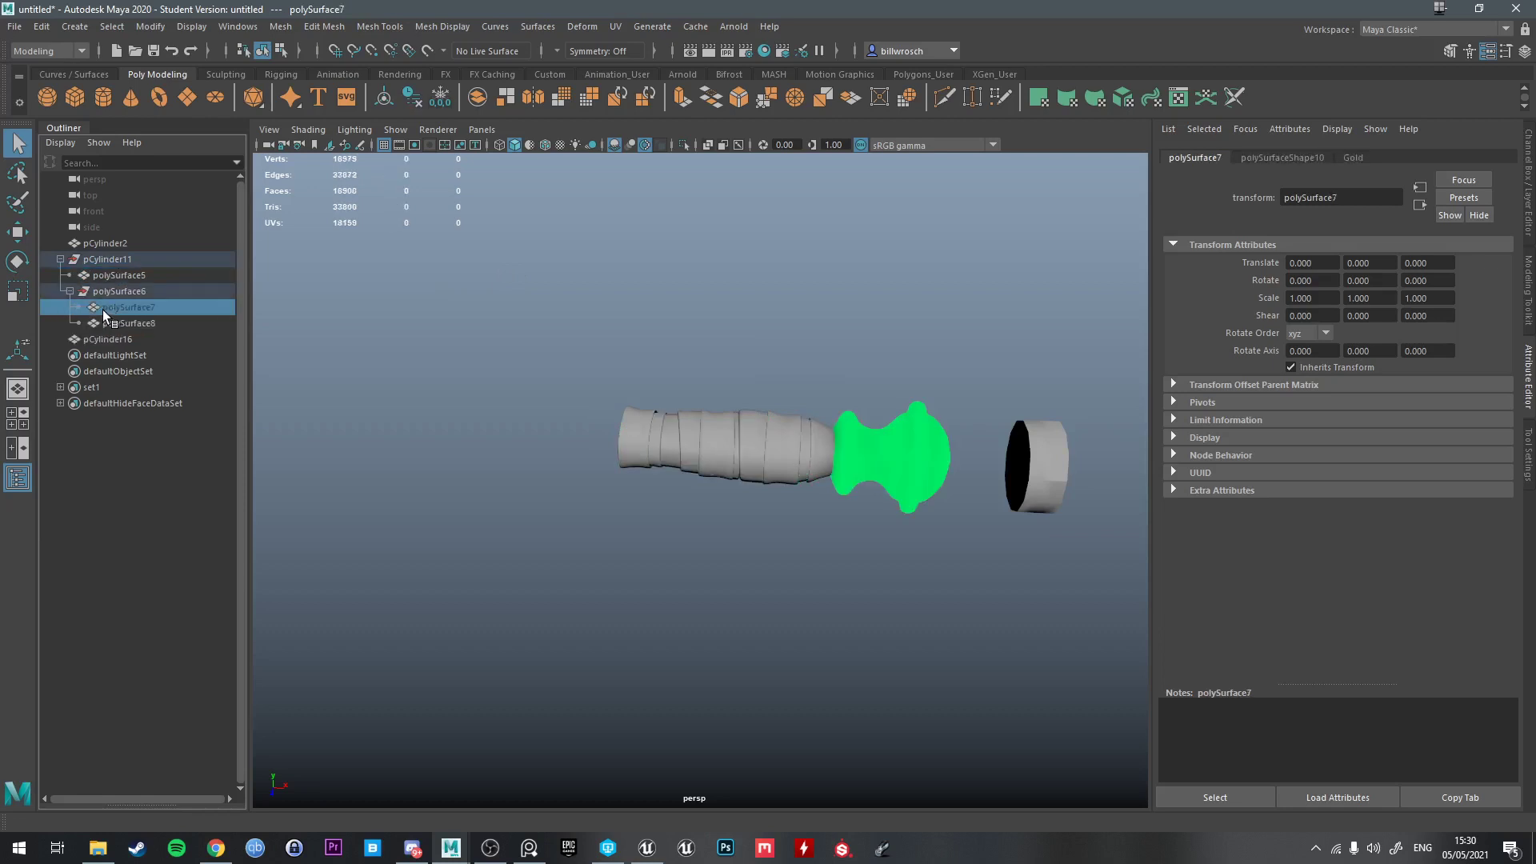
{"action": "key", "text": "shift+h"}
Ungroup pCylinder11 and repeat the ungrouping on the nested polySurface6 group
{"action": "left_click", "coordinate": [100, 260]}
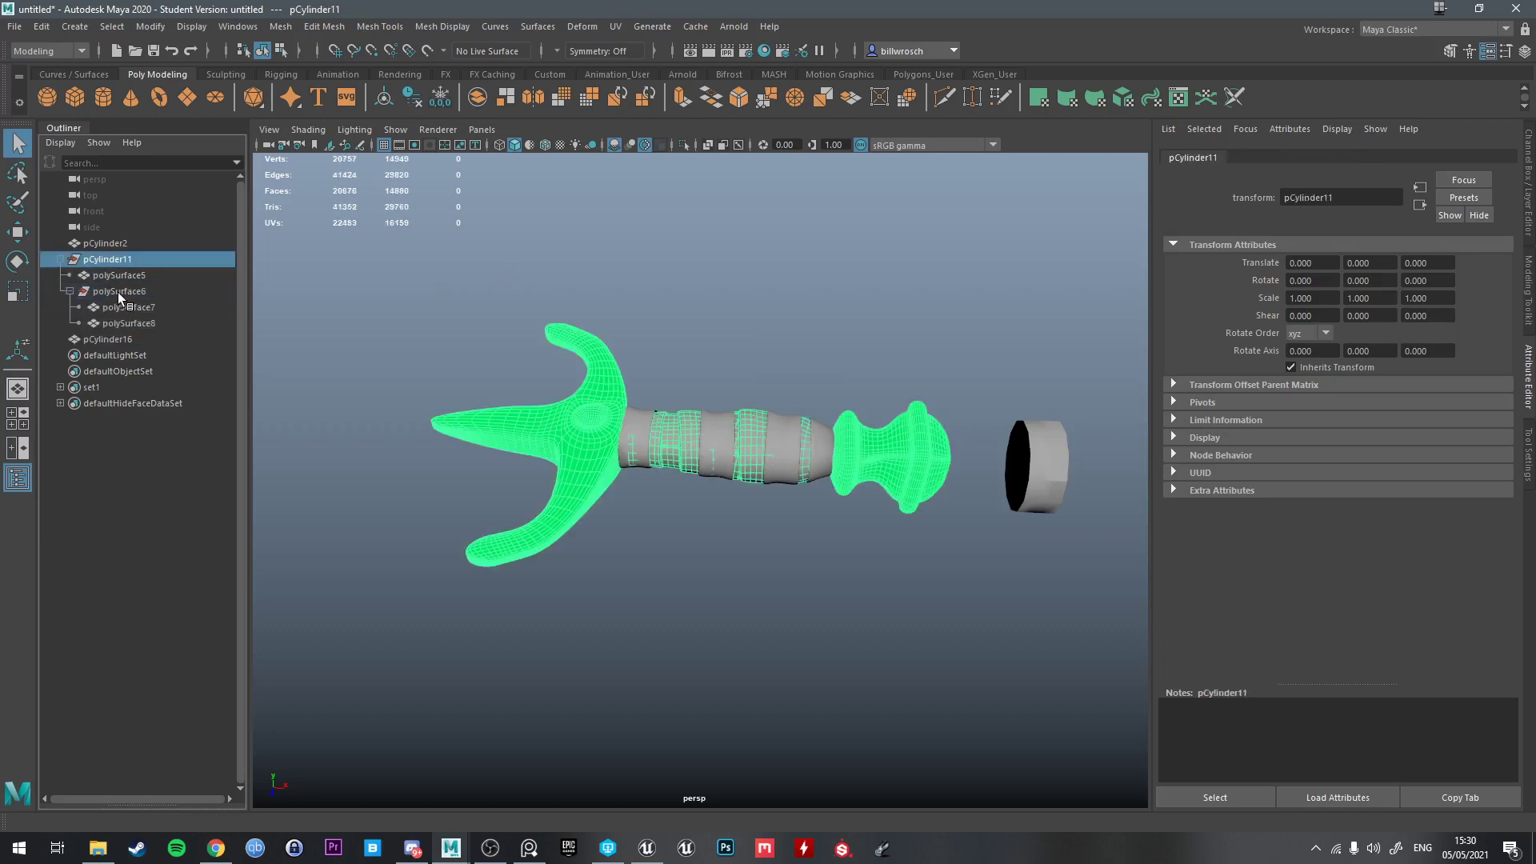
{"action": "left_click", "coordinate": [41, 26]}
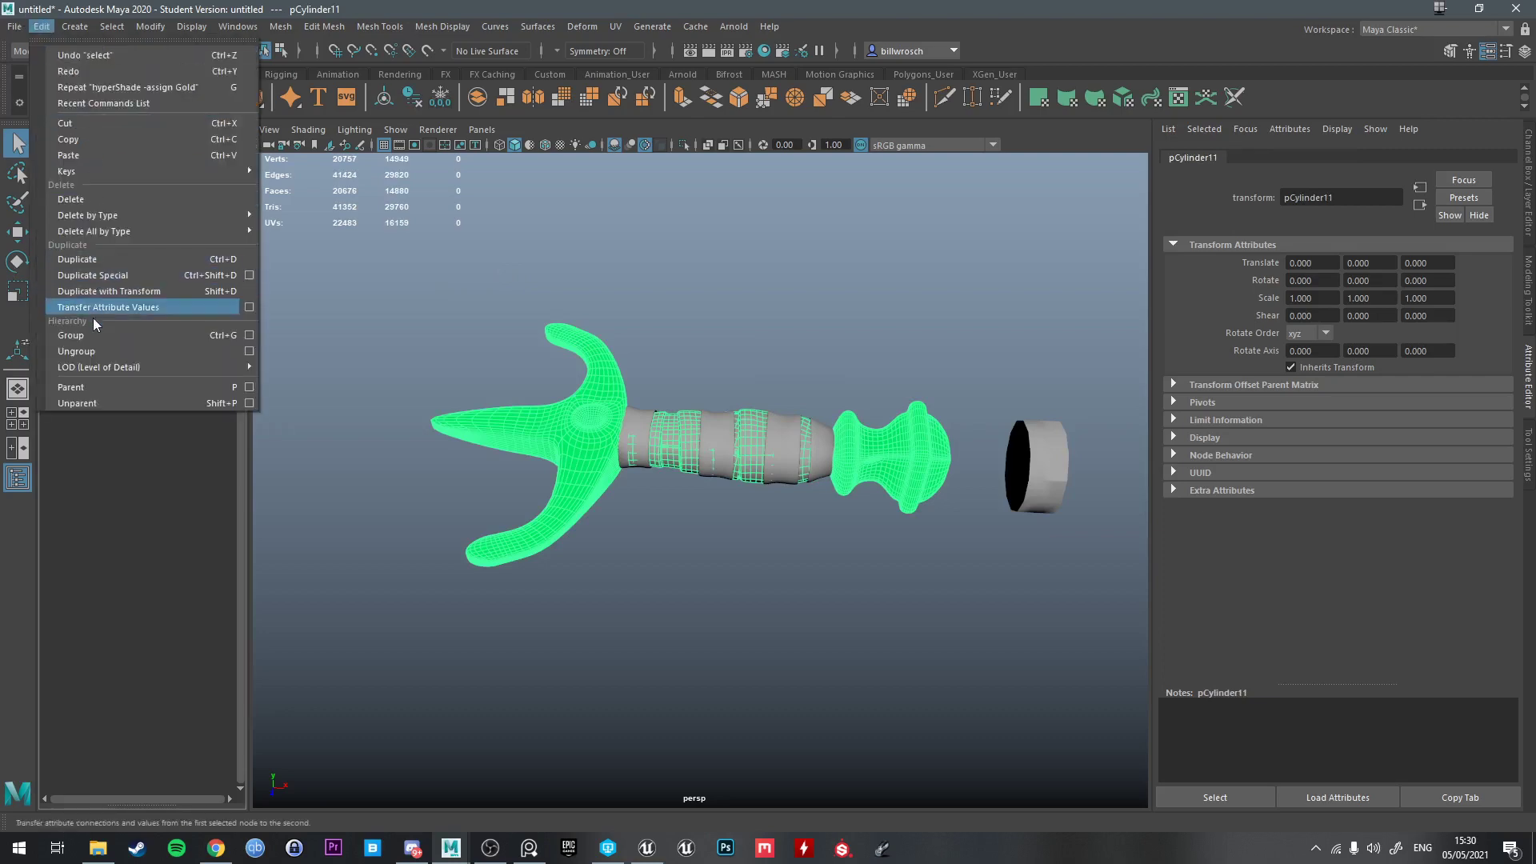
{"action": "left_click", "coordinate": [89, 341]}
{"action": "key", "text": "g"}
Select the third-layer wrap rings, pCylinder16, on the grip
{"action": "scroll", "coordinate": [669, 439], "scroll_direction": "up", "scroll_amount": 5}
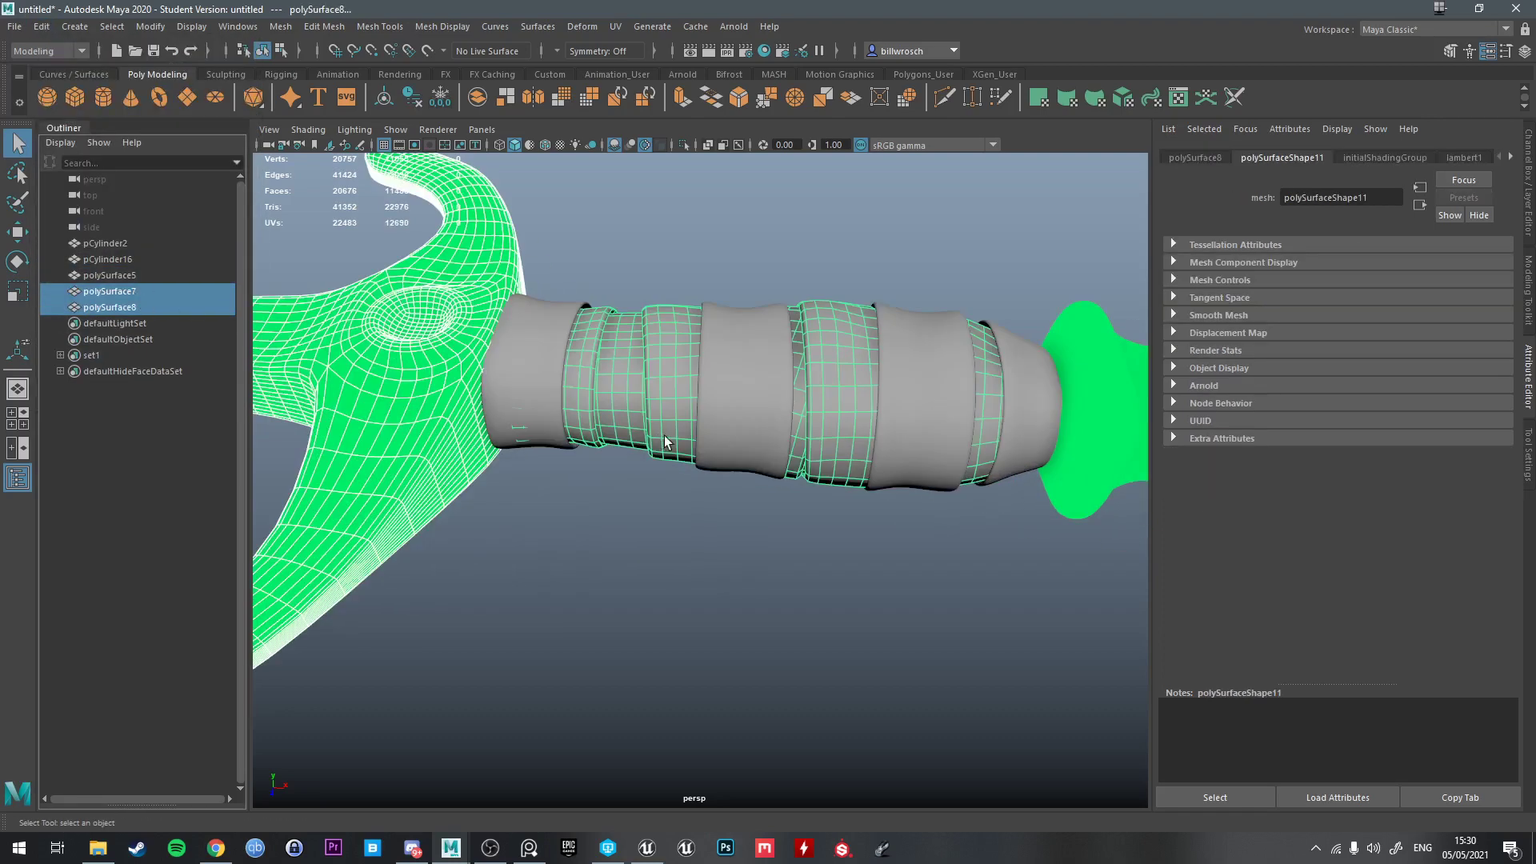
{"action": "left_click", "coordinate": [739, 412]}
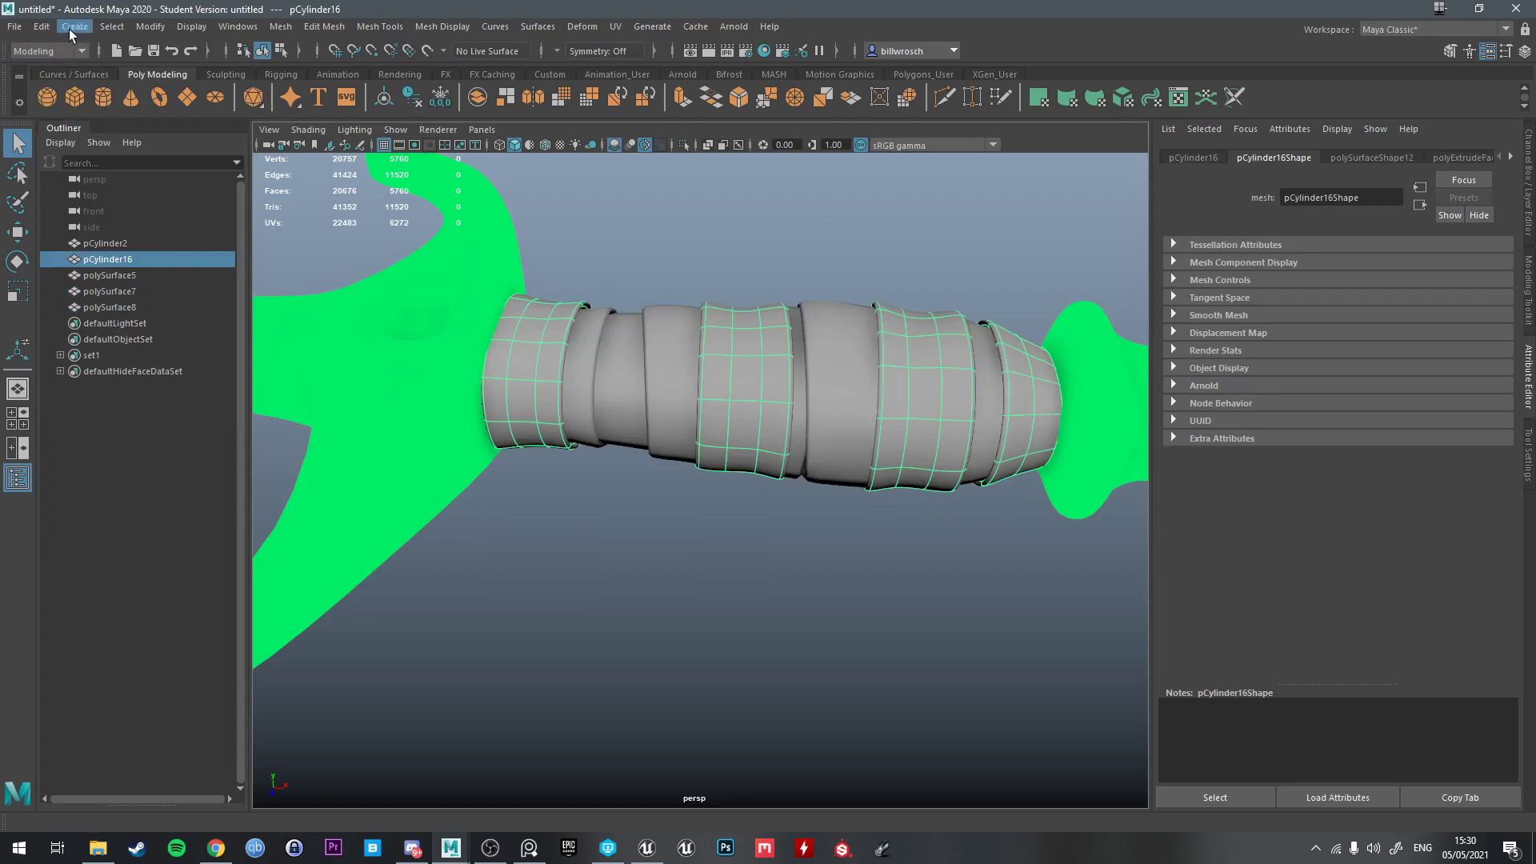
Convert the smooth preview of the selected grip wraps to polygons and set the division levels to 1
{"action": "left_click", "coordinate": [149, 27]}
{"action": "mouse_move", "coordinate": [204, 416]}
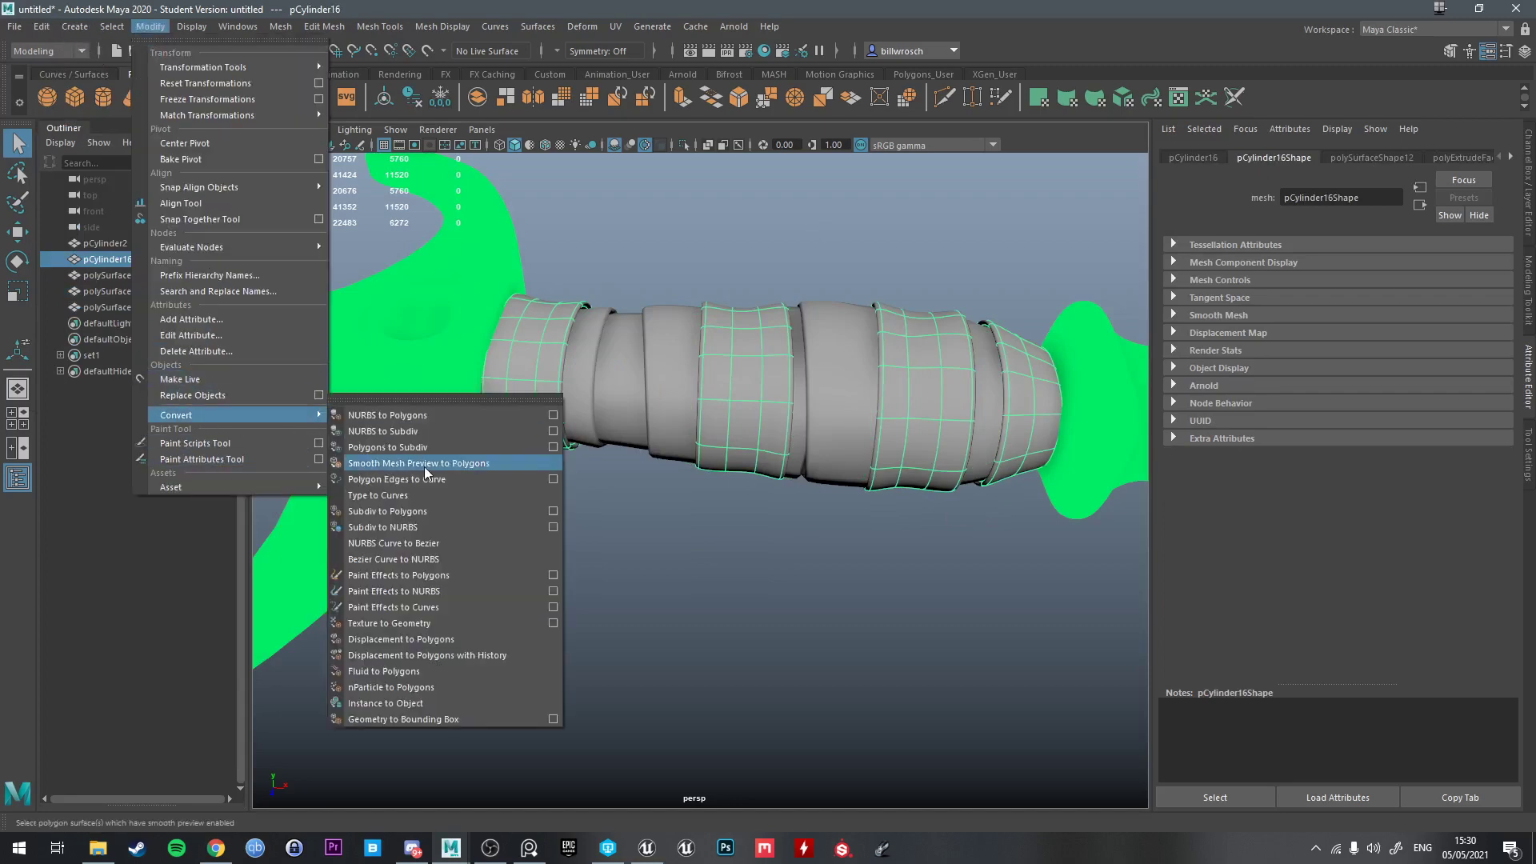
{"action": "left_click", "coordinate": [424, 467]}
{"action": "key", "text": "F8"}
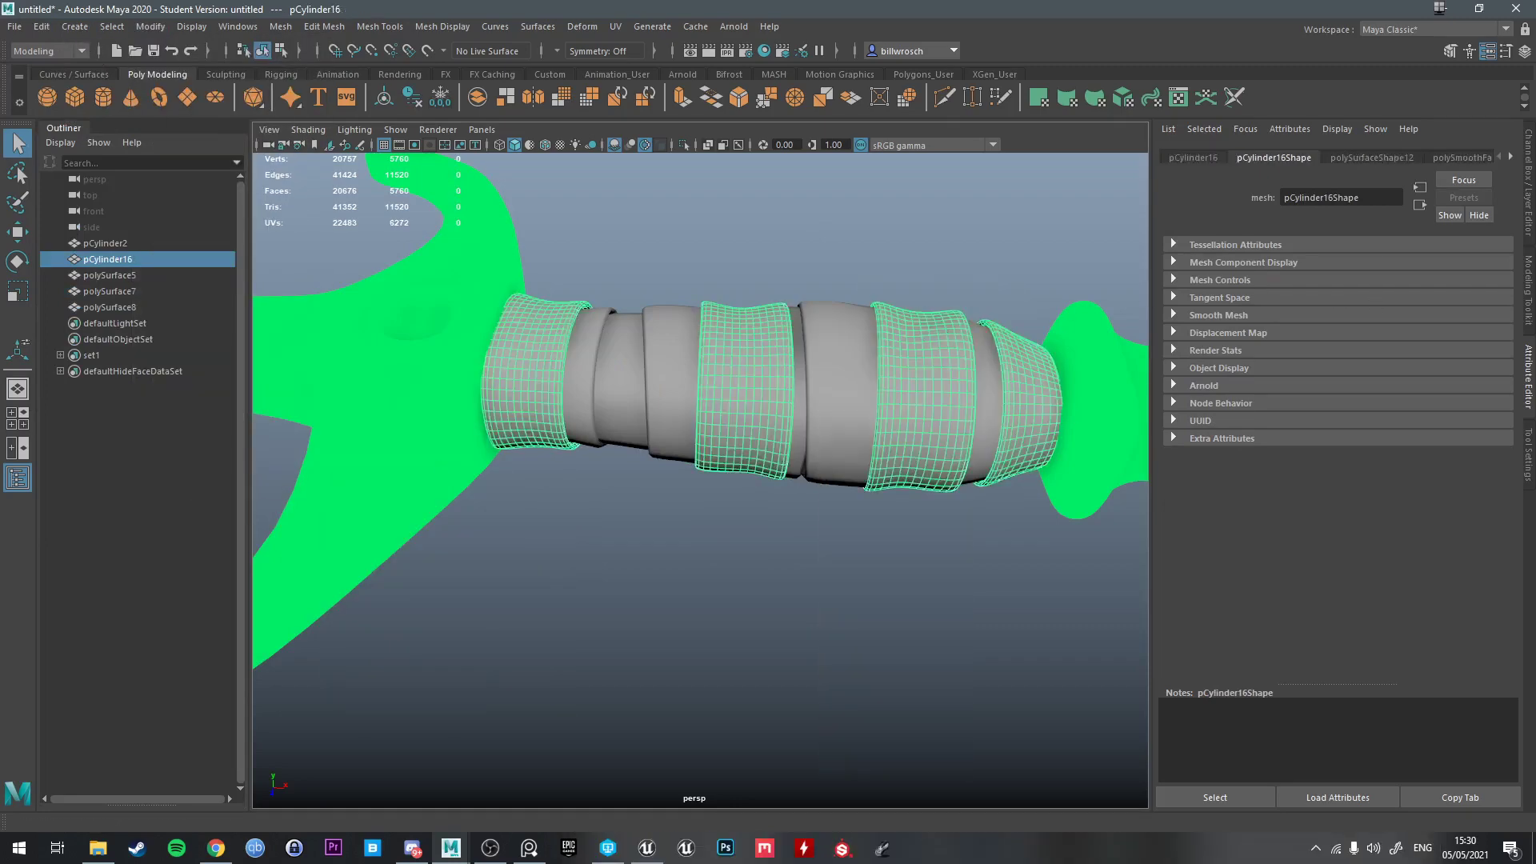
{"action": "left_click", "coordinate": [1464, 157]}
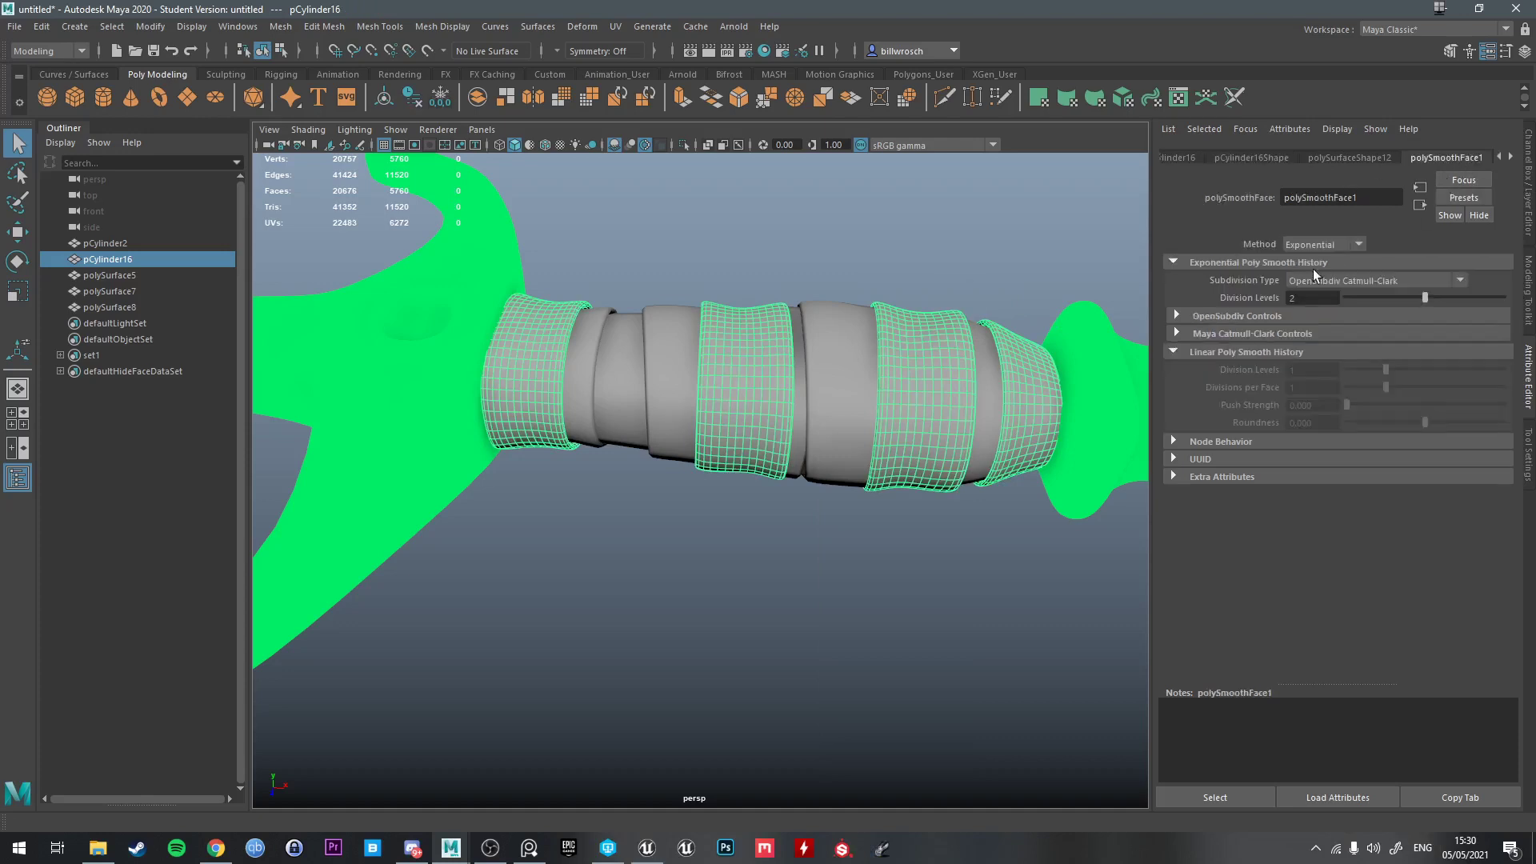
{"action": "type", "text": "1"}
{"action": "key", "text": "Return"}
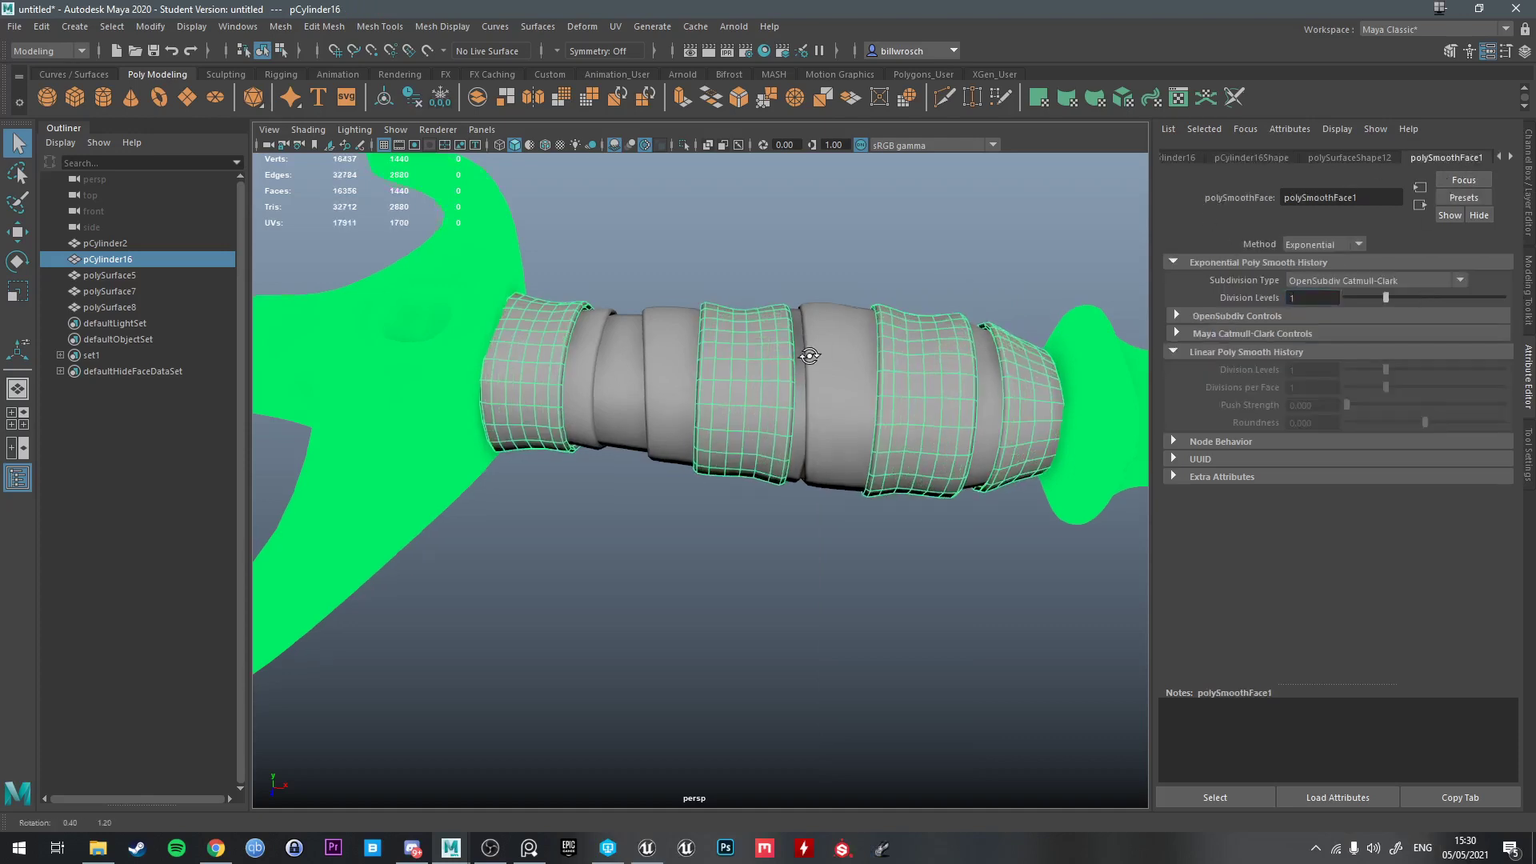
{"action": "left_click_drag", "start_coordinate": [815, 342], "coordinate": [881, 348], "text": "alt"}
Return to object mode and delete the leftover pCylinder2 object from the handle
{"action": "right_click", "coordinate": [880, 349]}
{"action": "right_click_drag", "start_coordinate": [881, 349], "coordinate": [958, 325]}
{"action": "scroll", "coordinate": [920, 316], "scroll_direction": "down", "scroll_amount": 8}
{"action": "left_click_drag", "start_coordinate": [547, 311], "coordinate": [850, 480]}
{"action": "left_click", "coordinate": [912, 457]}
{"action": "key", "text": "Delete"}
Combine the guard, grip wraps and pommel into one mesh and delete its construction history
{"action": "left_click_drag", "start_coordinate": [495, 421], "coordinate": [872, 508]}
{"action": "left_click", "coordinate": [281, 27]}
{"action": "left_click", "coordinate": [320, 83]}
{"action": "scroll", "coordinate": [713, 307], "scroll_direction": "up", "scroll_amount": 5}
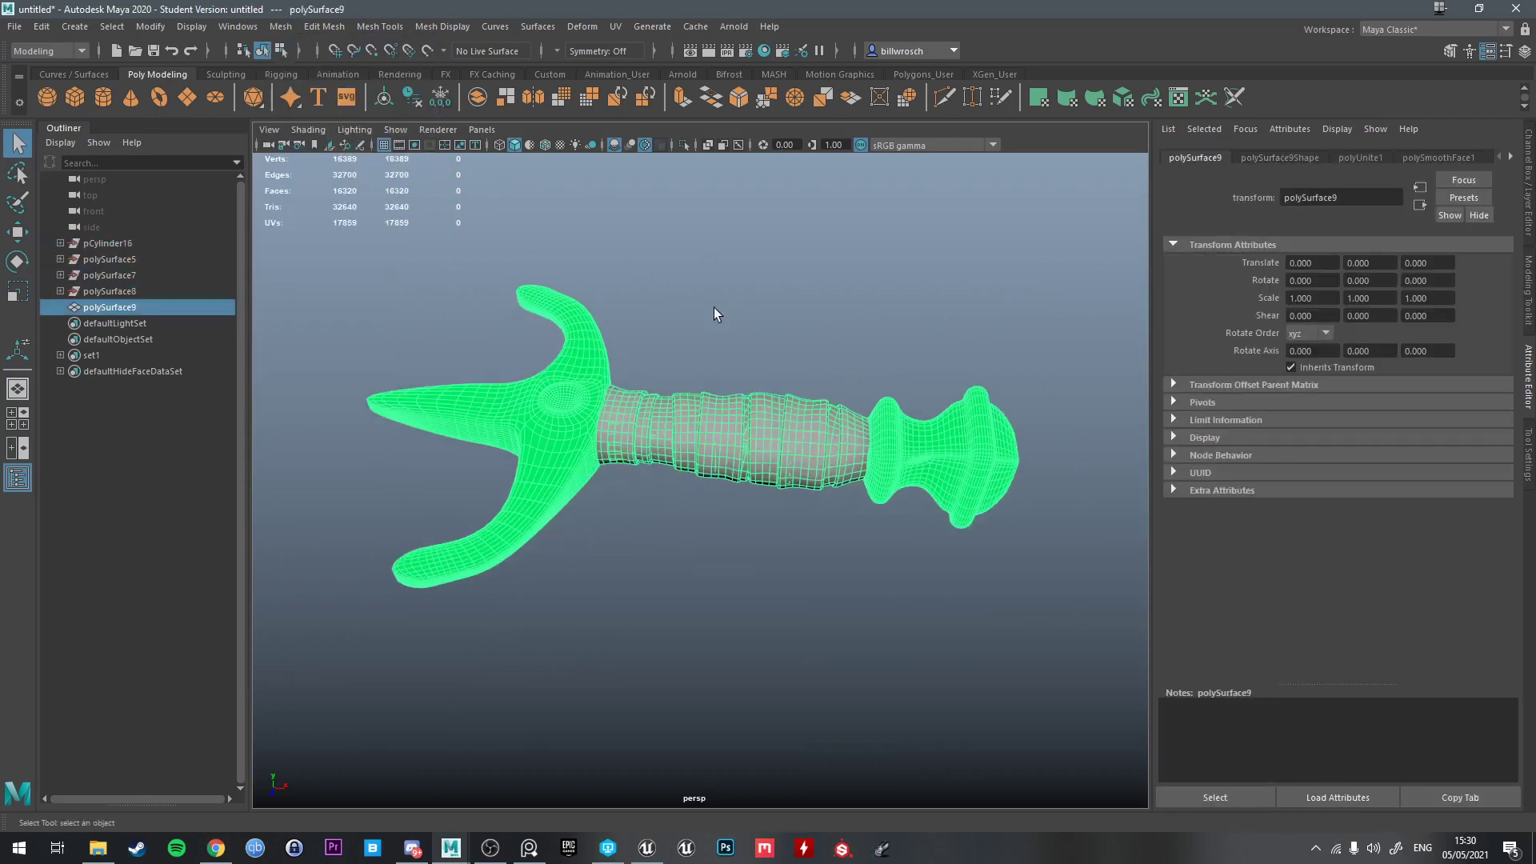
{"action": "left_click", "coordinate": [413, 98]}
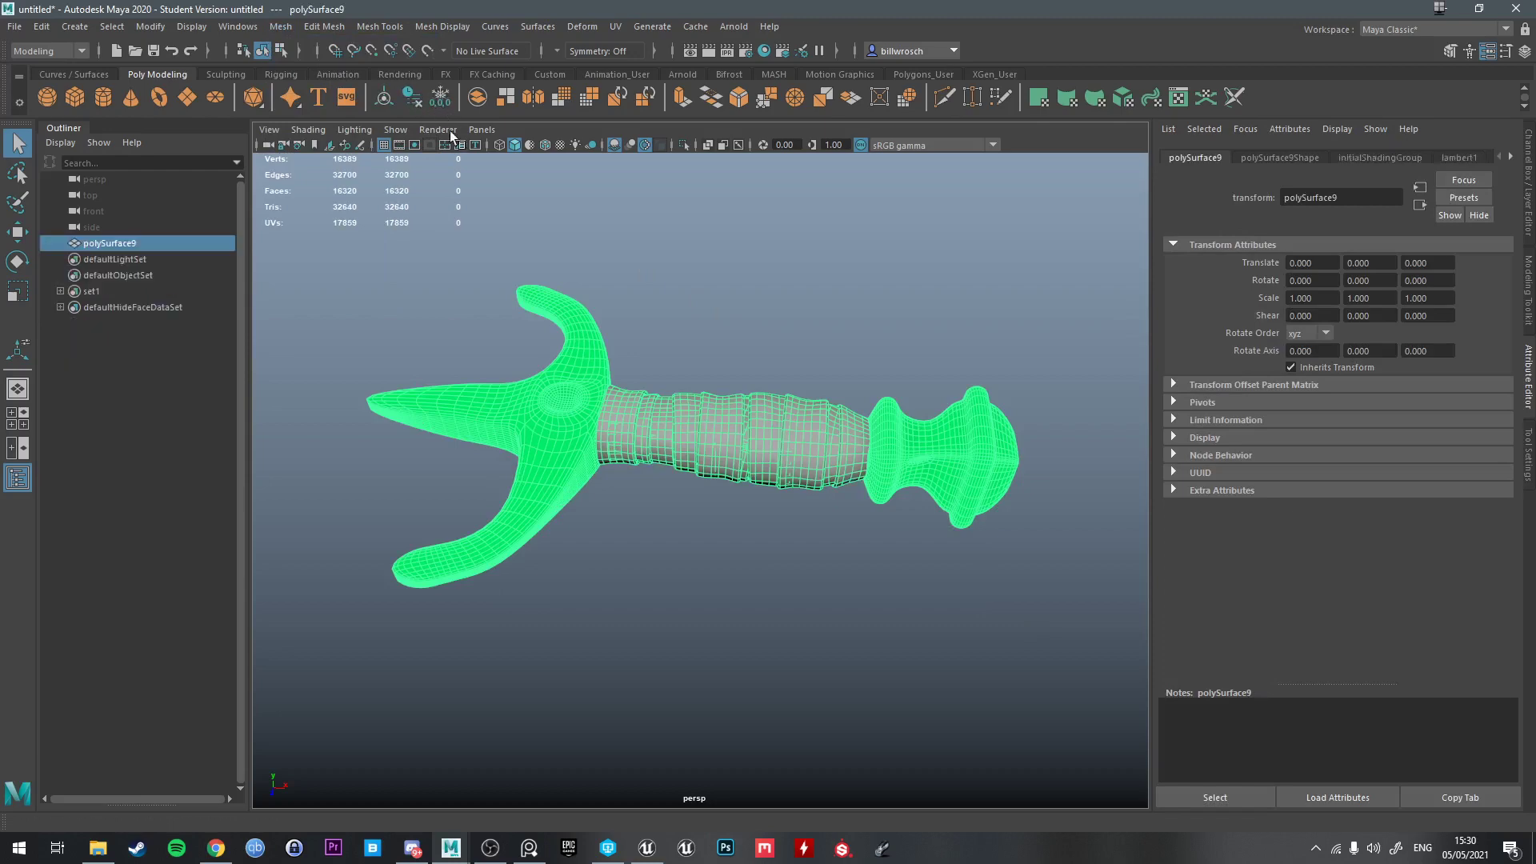
Assign the gold material to the guard and pommel faces, then return to object mode
{"action": "right_click_drag", "start_coordinate": [568, 410], "coordinate": [568, 424]}
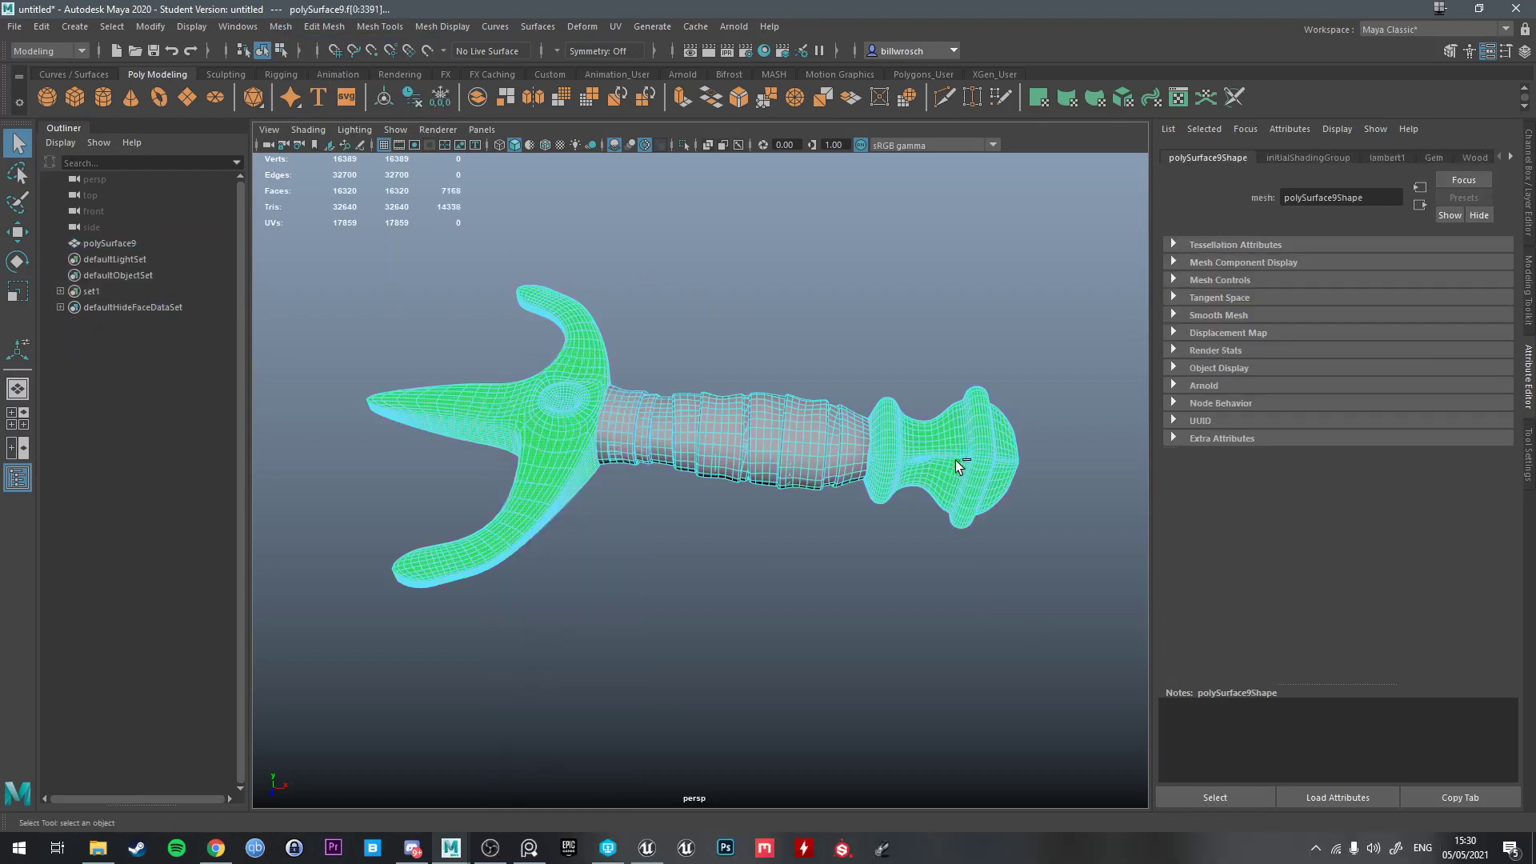
{"action": "right_click_drag", "start_coordinate": [950, 407], "coordinate": [942, 848]}
{"action": "right_click_drag", "start_coordinate": [1046, 772], "coordinate": [1049, 765]}
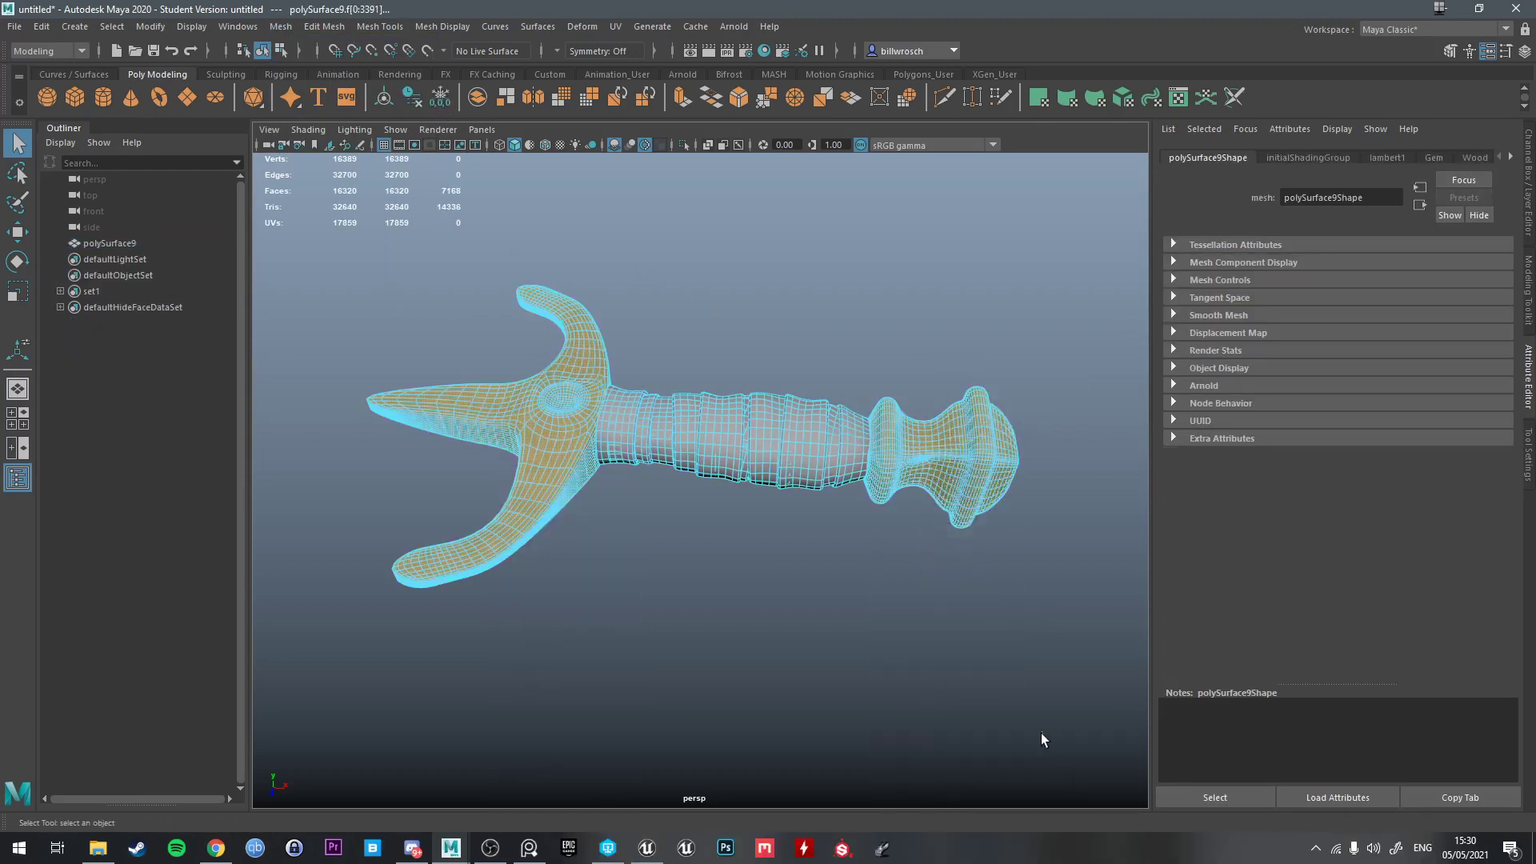
{"action": "left_click", "coordinate": [892, 718]}
{"action": "left_click_drag", "start_coordinate": [892, 718], "coordinate": [856, 342], "text": "alt"}
{"action": "right_click_drag", "start_coordinate": [836, 292], "coordinate": [905, 263]}
{"action": "left_click", "coordinate": [905, 262]}
{"action": "left_click_drag", "start_coordinate": [905, 263], "coordinate": [907, 373], "text": "alt"}
{"action": "scroll", "coordinate": [864, 370], "scroll_direction": "up", "scroll_amount": 4}
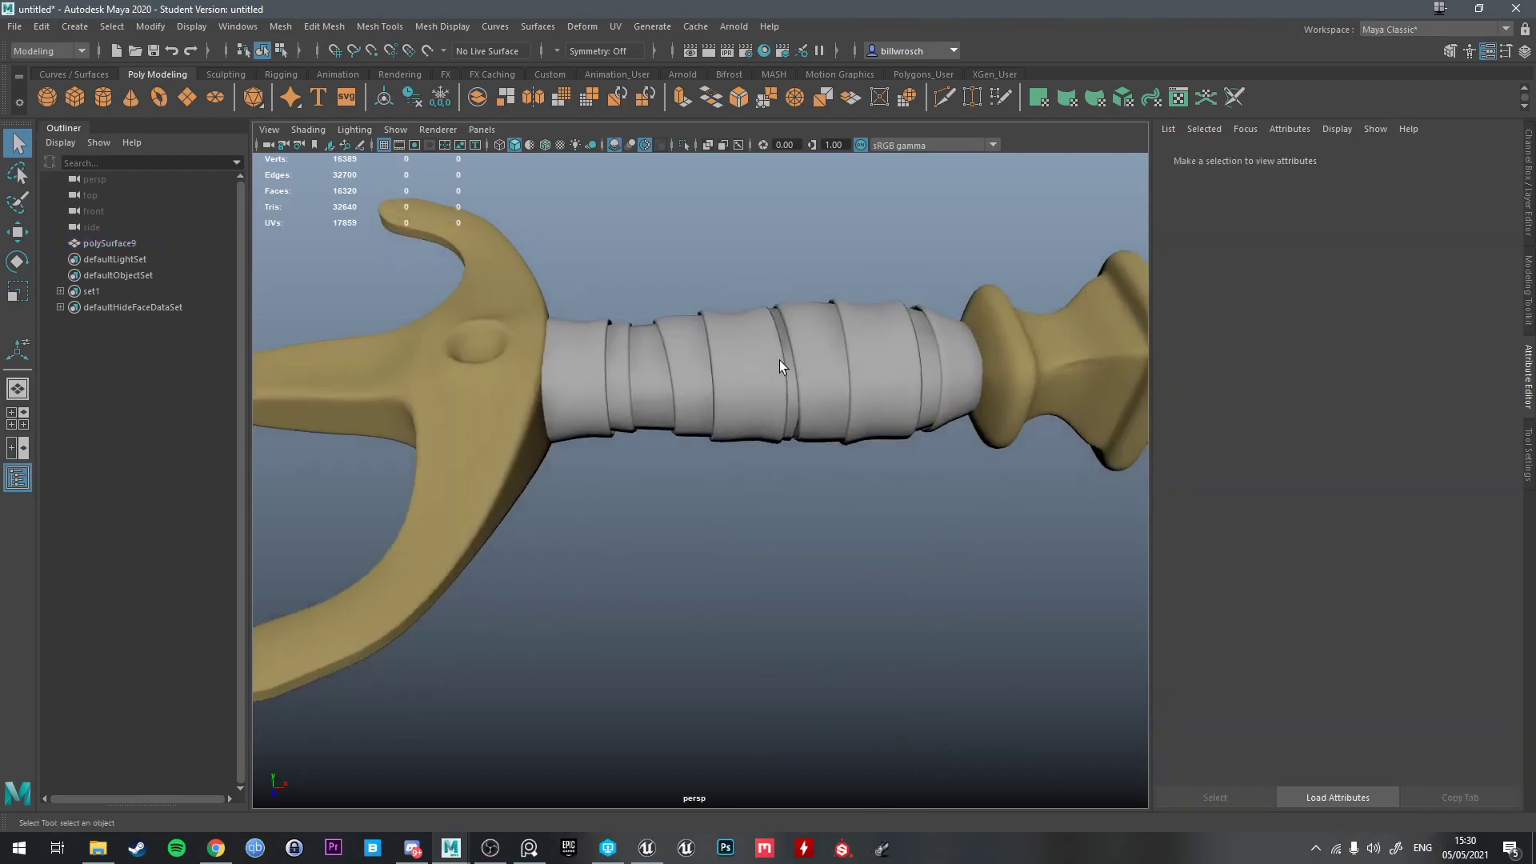
Switch the handle mesh to face selection and select the faces across the guard, grip and pommel
{"action": "left_click_drag", "start_coordinate": [779, 360], "coordinate": [939, 454], "text": "alt"}
{"action": "left_click", "coordinate": [799, 444]}
{"action": "scroll", "coordinate": [939, 455], "scroll_direction": "up", "scroll_amount": 3}
{"action": "left_click", "coordinate": [1024, 424]}
{"action": "left_click_drag", "start_coordinate": [1024, 424], "coordinate": [822, 455], "text": "alt"}
{"action": "left_click", "coordinate": [733, 471]}
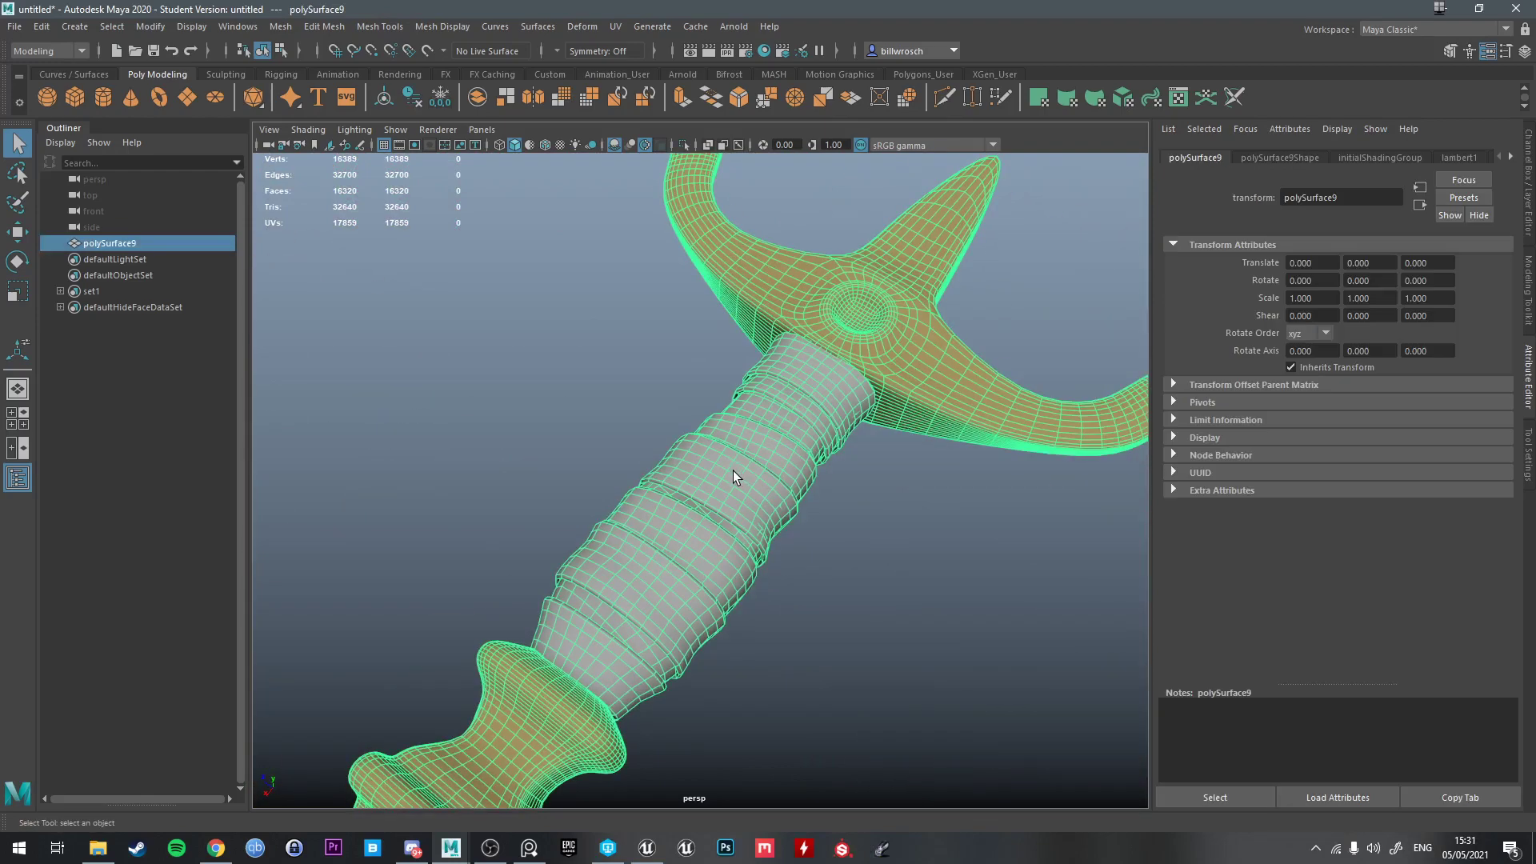
{"action": "left_click_drag", "start_coordinate": [732, 471], "coordinate": [927, 358], "text": "alt"}
{"action": "left_click", "coordinate": [926, 352]}
{"action": "right_click_drag", "start_coordinate": [824, 353], "coordinate": [827, 377]}
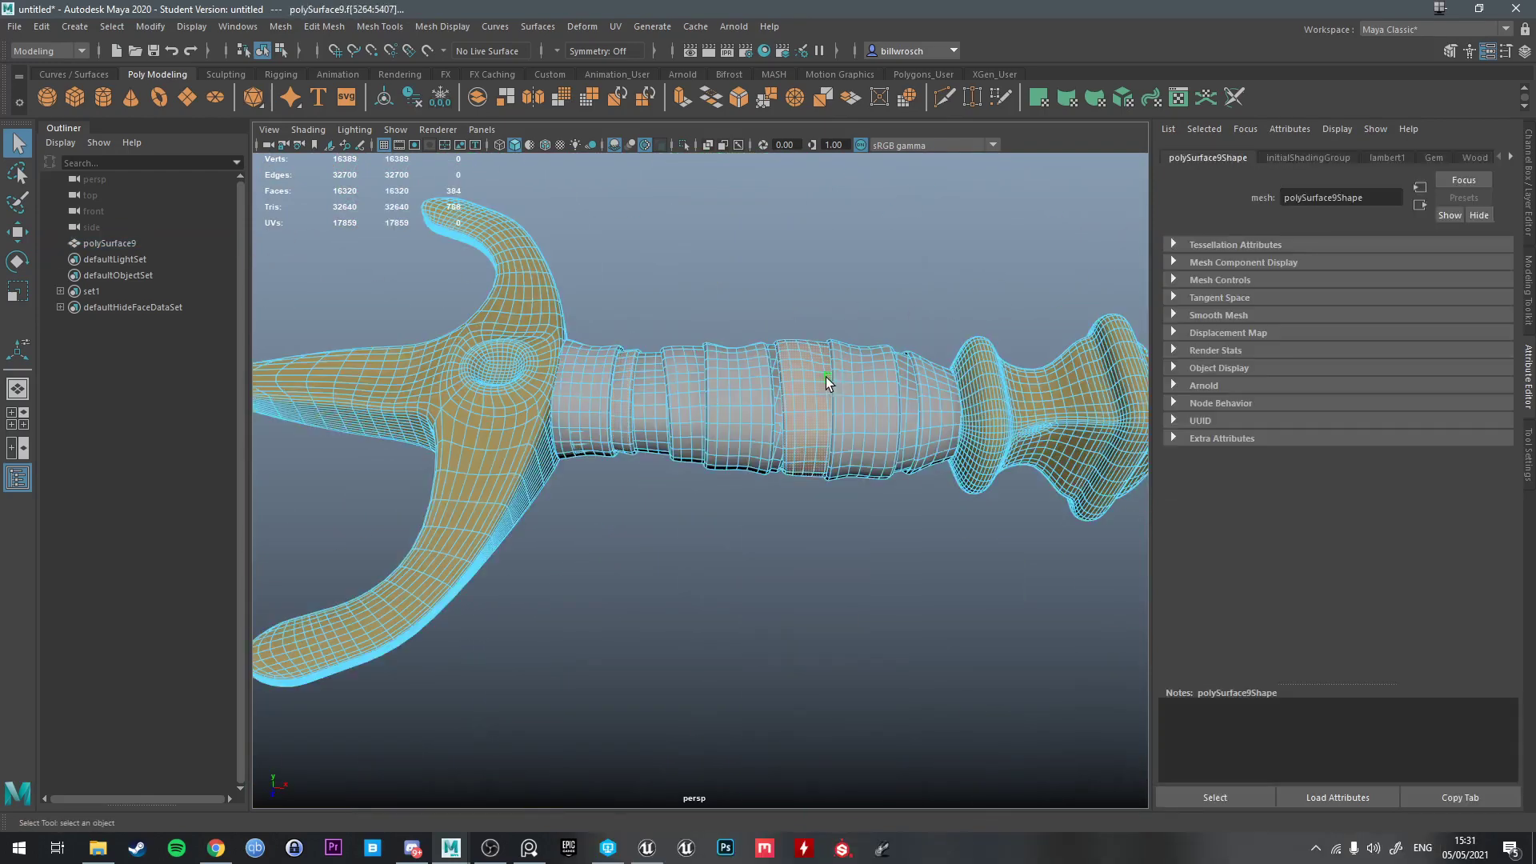
{"action": "right_click_drag", "start_coordinate": [717, 372], "coordinate": [531, 299], "text": "alt"}
{"action": "left_click_drag", "start_coordinate": [440, 267], "coordinate": [950, 596]}
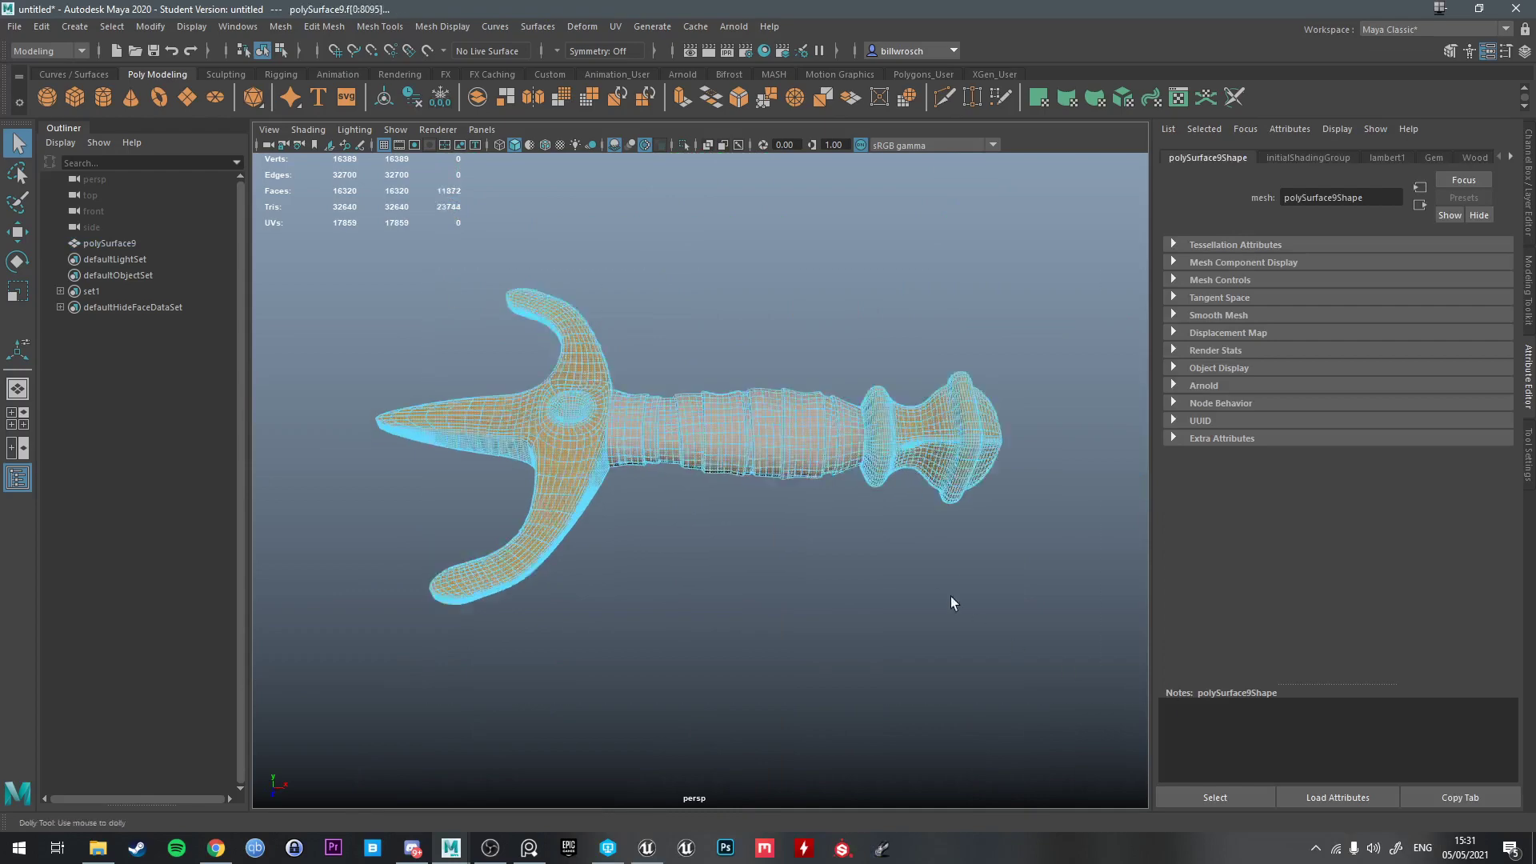
Remove the guard and pommel faces from the selection so that only the grip wraps are selected
{"action": "scroll", "coordinate": [764, 436], "scroll_direction": "up", "scroll_amount": 5}
{"action": "left_click_drag", "start_coordinate": [794, 465], "coordinate": [760, 442], "text": "alt"}
{"action": "left_click_drag", "start_coordinate": [903, 442], "coordinate": [868, 457], "text": "alt"}
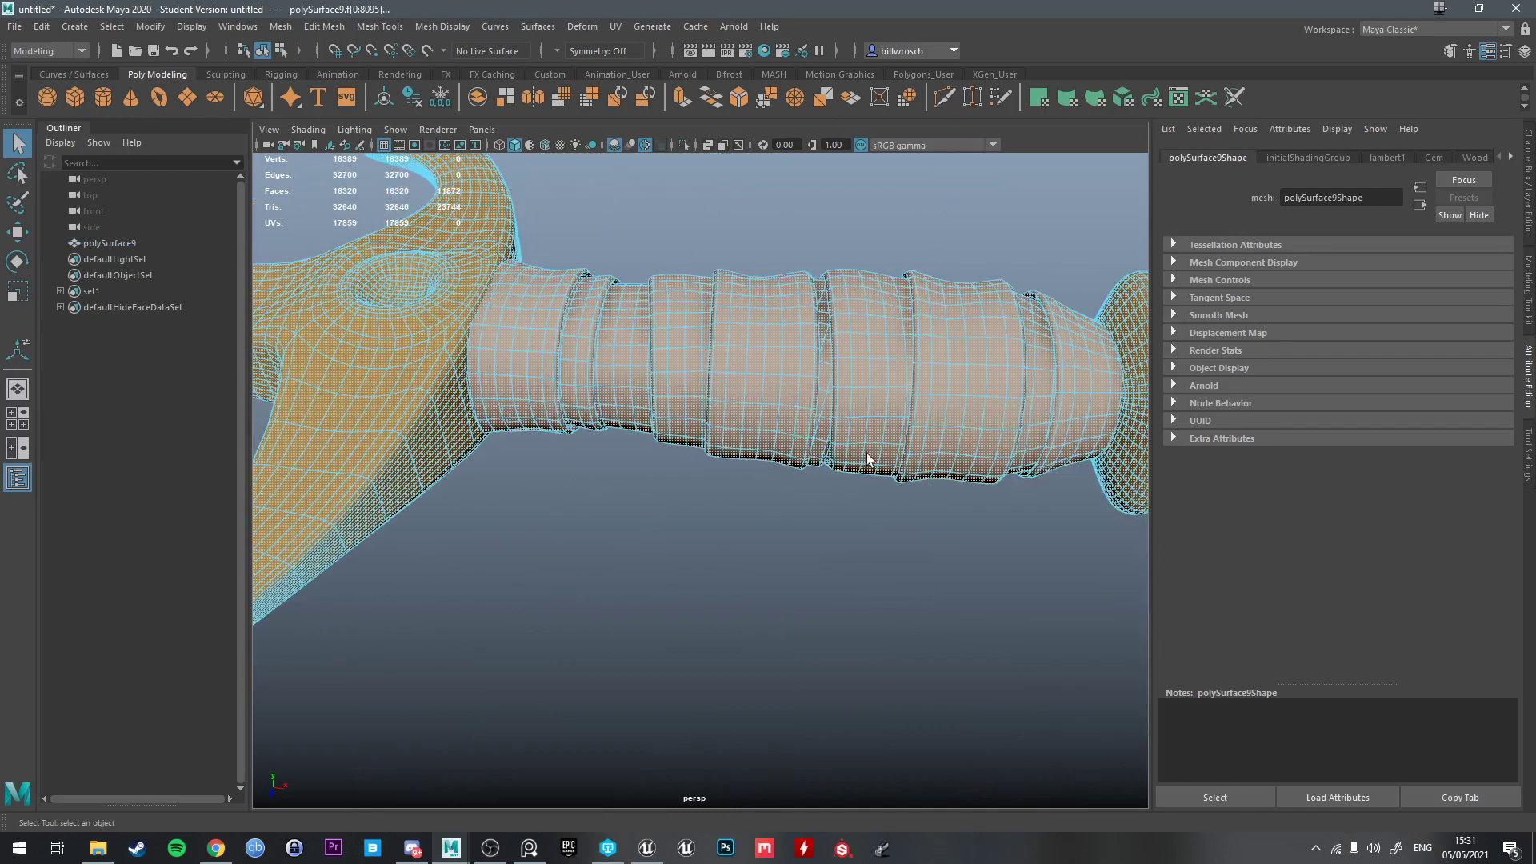
{"action": "double_click", "coordinate": [395, 402], "text": "ctrl"}
{"action": "scroll", "coordinate": [1011, 408], "scroll_direction": "down", "scroll_amount": 3}
{"action": "double_click", "coordinate": [1013, 408], "text": "ctrl"}
Assign the brown material to the selected grip wrap faces and return to object mode
{"action": "right_click_drag", "start_coordinate": [883, 386], "coordinate": [906, 830]}
{"action": "right_click_drag", "start_coordinate": [1018, 765], "coordinate": [1009, 796]}
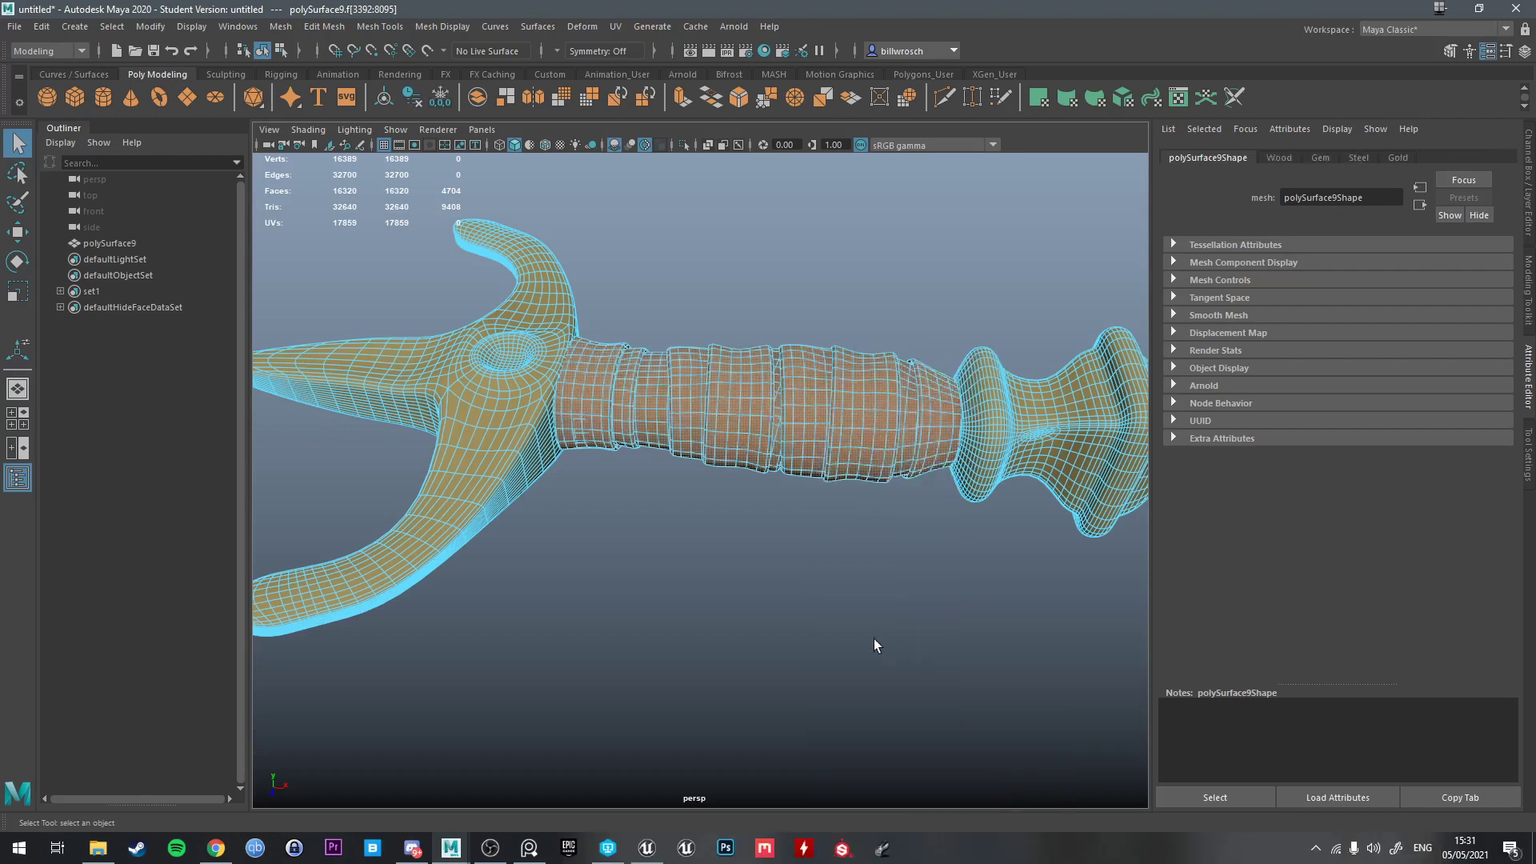
{"action": "left_click", "coordinate": [874, 638]}
{"action": "right_click_drag", "start_coordinate": [864, 271], "coordinate": [952, 248]}
{"action": "left_click", "coordinate": [951, 248]}
{"action": "left_click_drag", "start_coordinate": [952, 248], "coordinate": [832, 552], "text": "alt"}
{"action": "scroll", "coordinate": [992, 407], "scroll_direction": "down", "scroll_amount": 4}
{"action": "scroll", "coordinate": [904, 563], "scroll_direction": "up", "scroll_amount": 4}
{"action": "scroll", "coordinate": [889, 601], "scroll_direction": "up", "scroll_amount": 4}
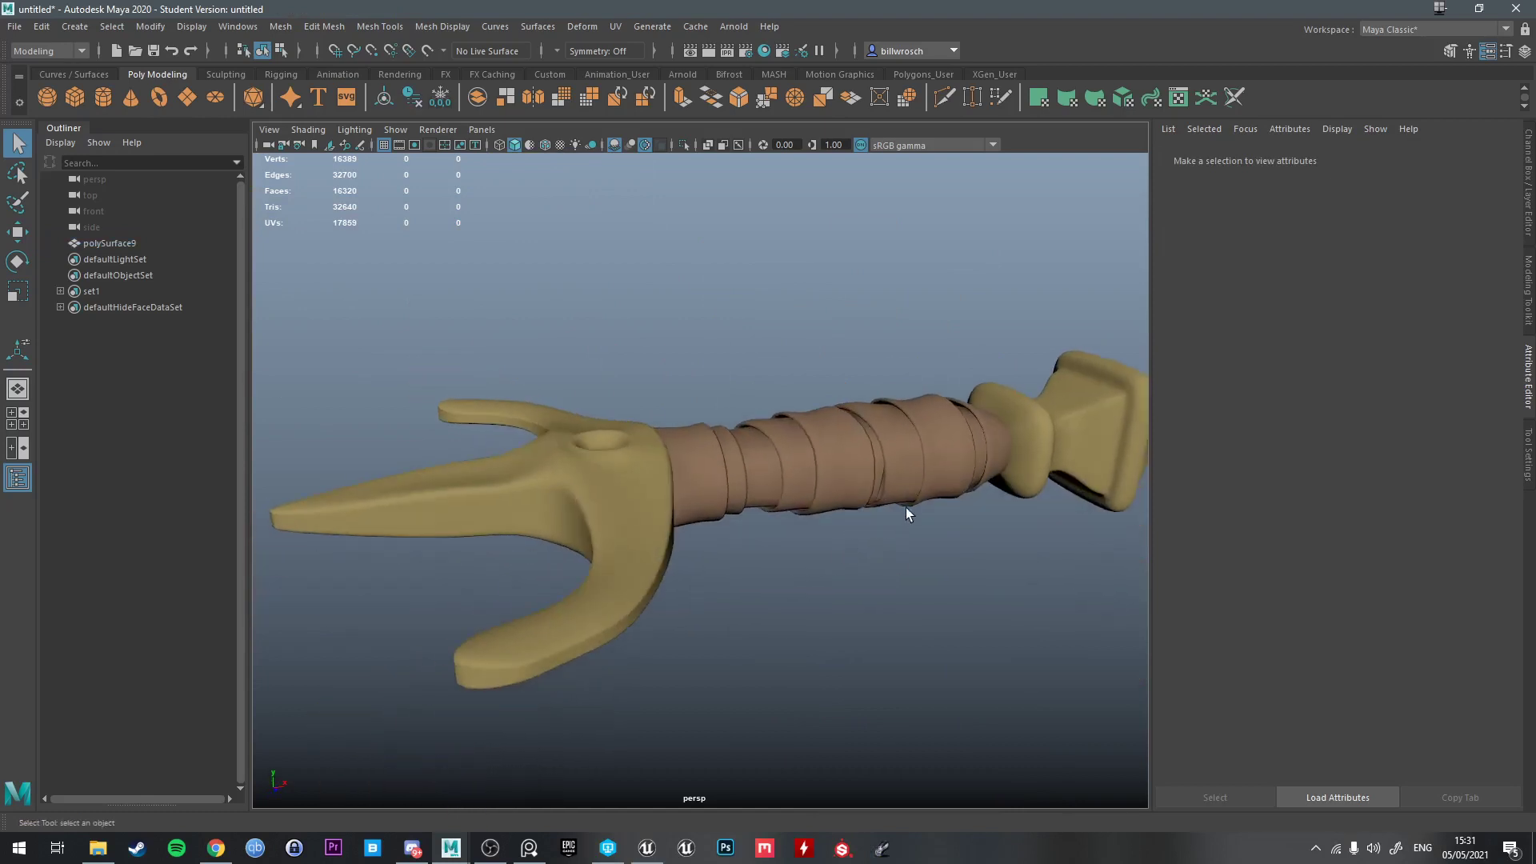
{"action": "left_click_drag", "start_coordinate": [905, 507], "coordinate": [888, 387], "text": "alt"}
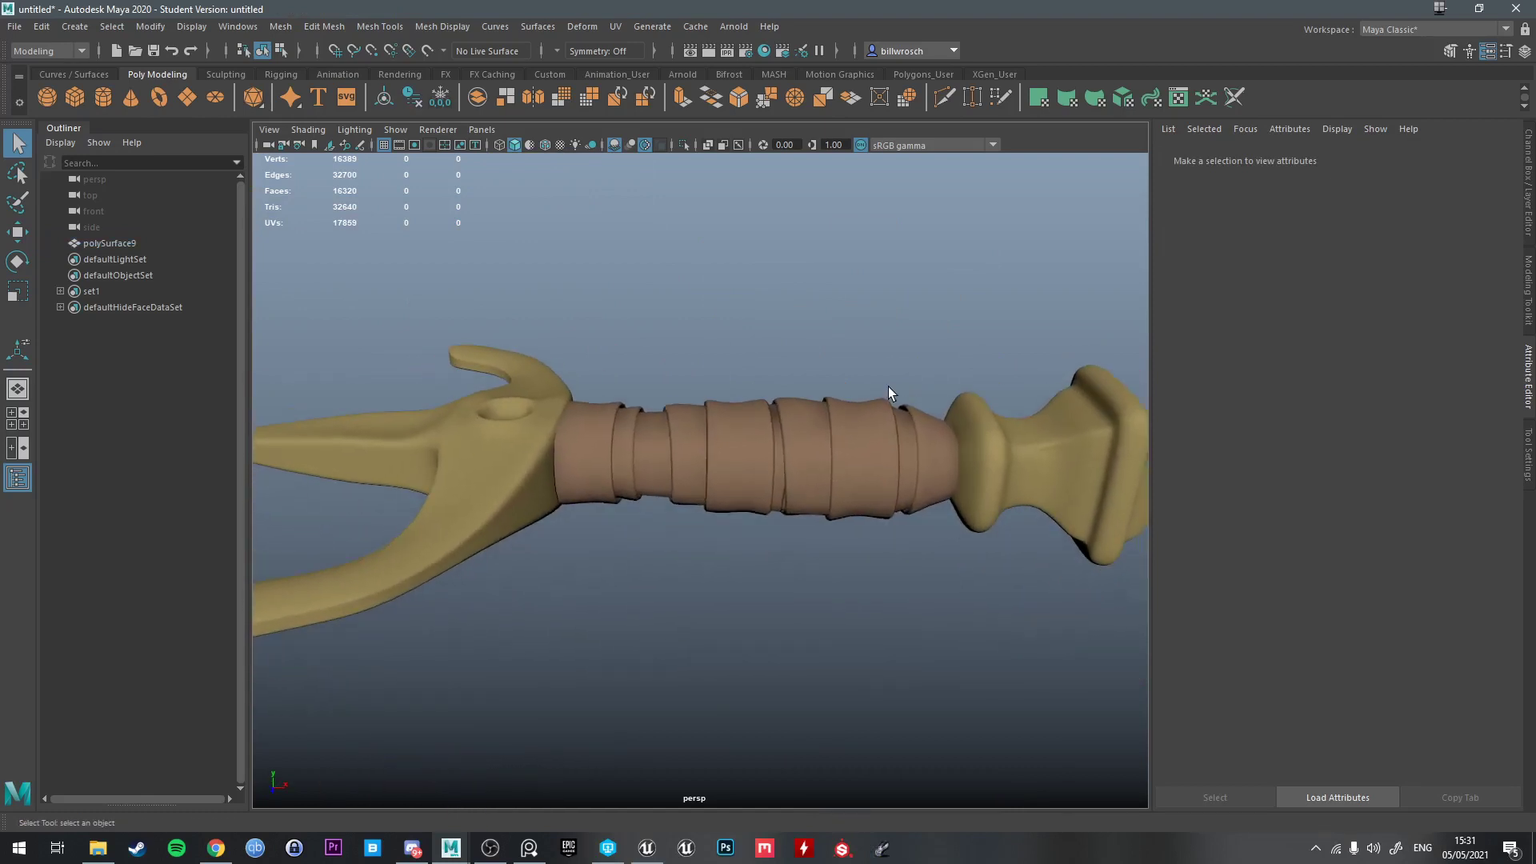
Select the guard and pommel faces and delete them, keeping only the wrapped grip
{"action": "left_click_drag", "start_coordinate": [996, 411], "coordinate": [547, 481], "text": "alt"}
{"action": "mouse_move", "coordinate": [548, 481]}
{"action": "right_mouse_down"}
{"action": "mouse_move", "coordinate": [549, 499]}
{"action": "mouse_move", "coordinate": [558, 455]}
{"action": "right_mouse_up"}
{"action": "double_click", "coordinate": [558, 456]}
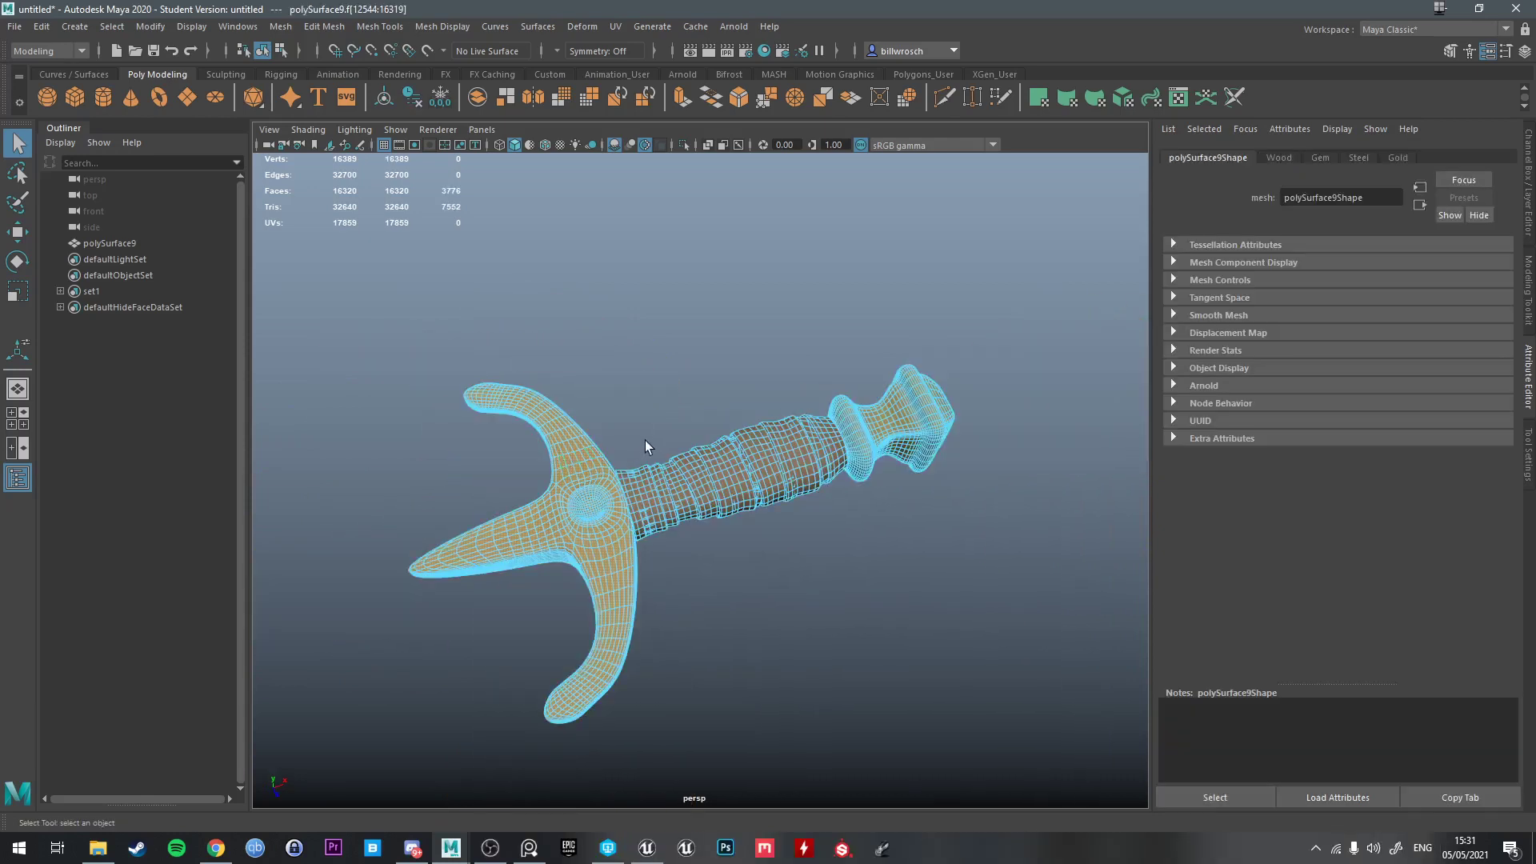
{"action": "key", "text": "Delete"}
{"action": "key", "text": "Delete"}
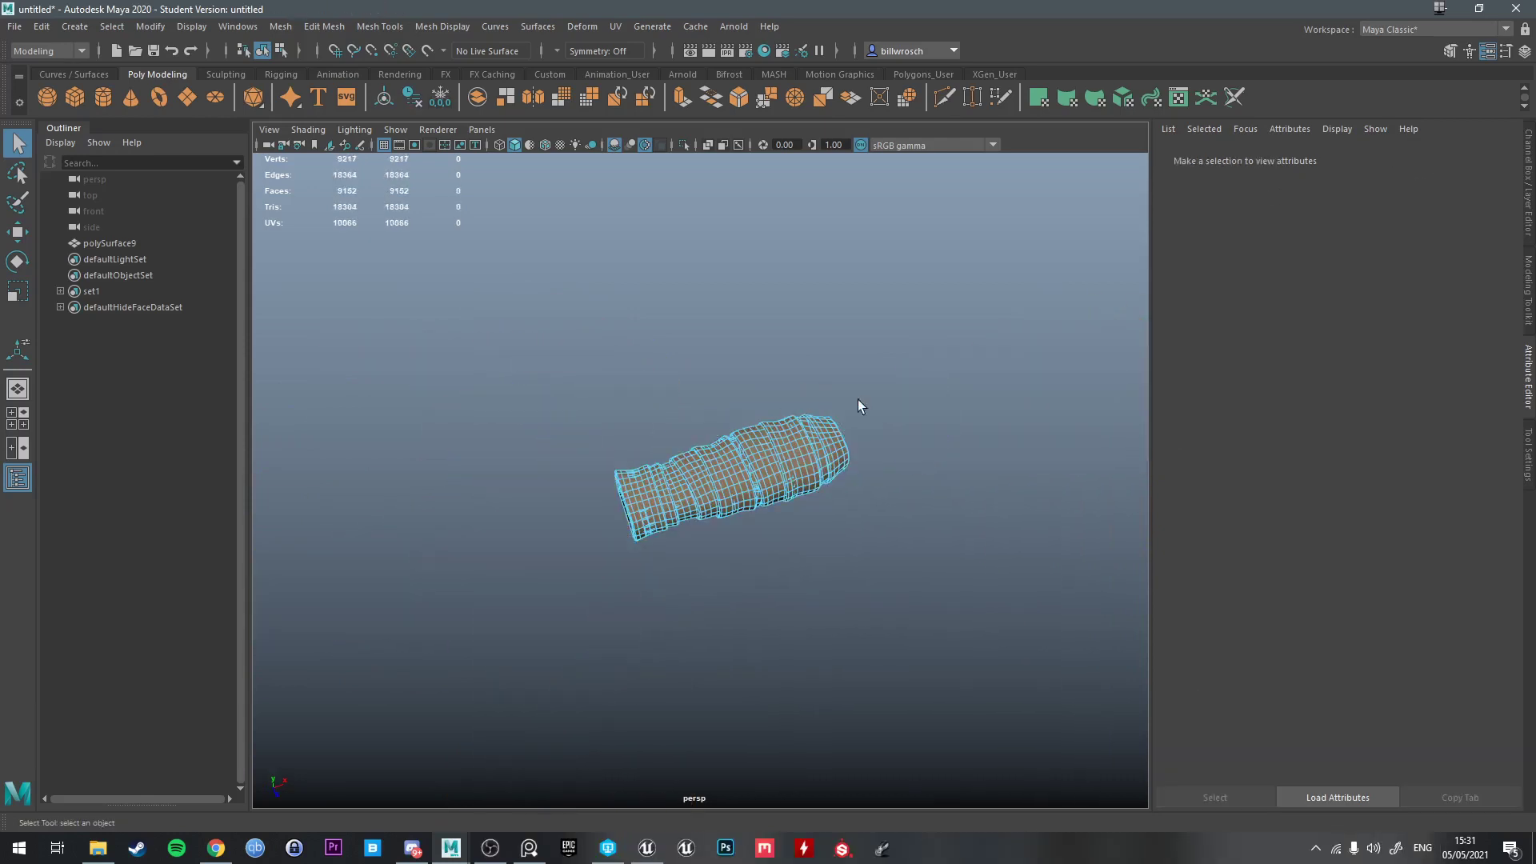
Return to object mode, select the wrapped grip mesh and make it a live surface
{"action": "left_click", "coordinate": [774, 368]}
{"action": "left_click_drag", "start_coordinate": [816, 387], "coordinate": [757, 515], "text": "alt"}
{"action": "right_click_drag", "start_coordinate": [710, 405], "coordinate": [787, 385]}
{"action": "left_click", "coordinate": [704, 483]}
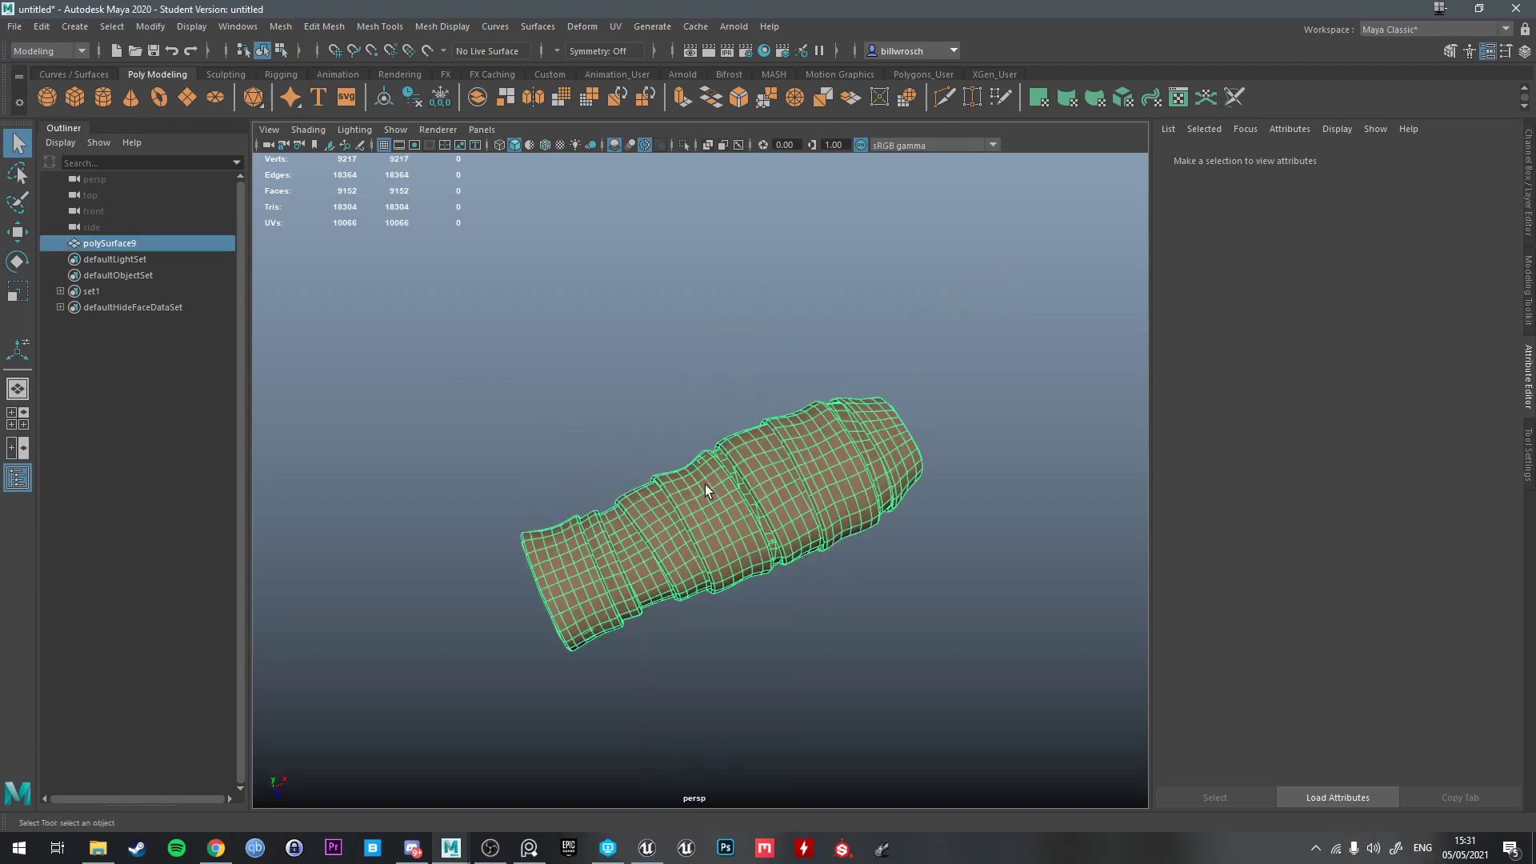
{"action": "left_click_drag", "start_coordinate": [704, 484], "coordinate": [904, 459], "text": "alt"}
{"action": "left_click_drag", "start_coordinate": [503, 240], "coordinate": [536, 352], "text": "alt"}
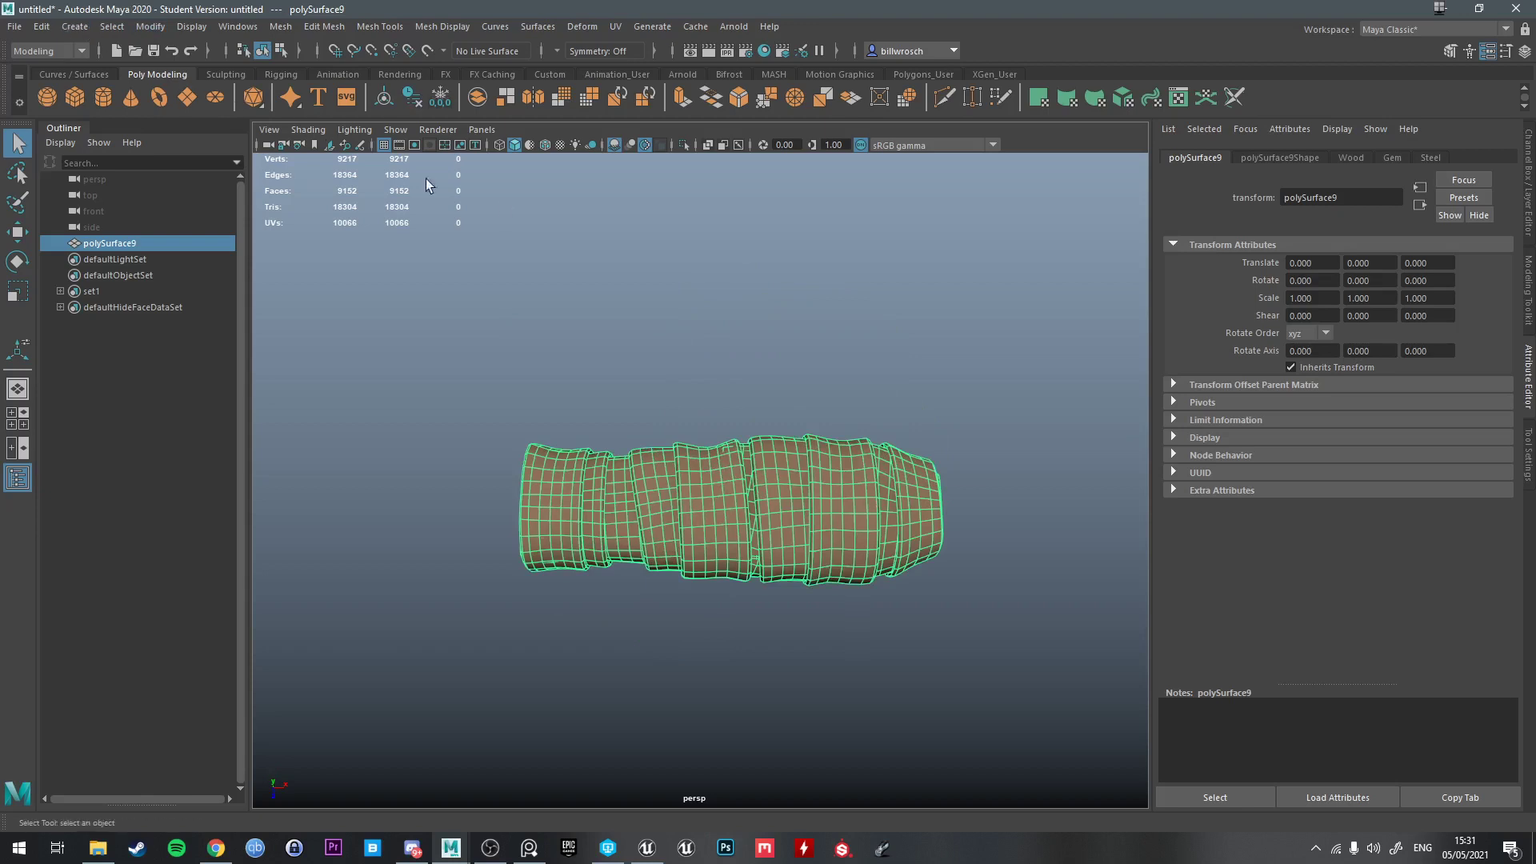
{"action": "left_click", "coordinate": [427, 51]}
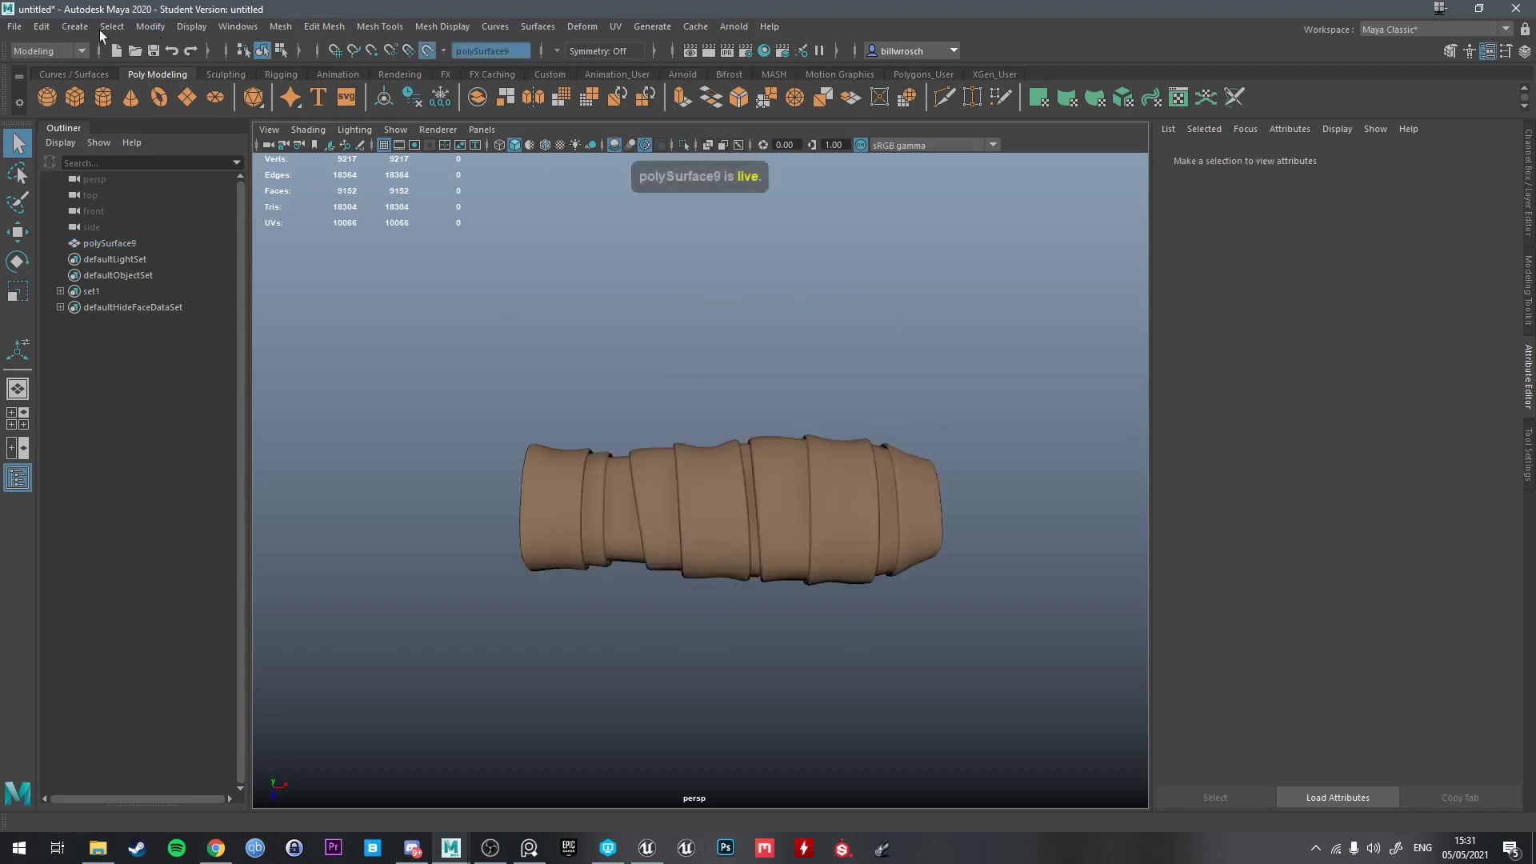
Activate the Quad Draw tool for retopologizing the live grip surface
{"action": "left_click", "coordinate": [78, 31]}
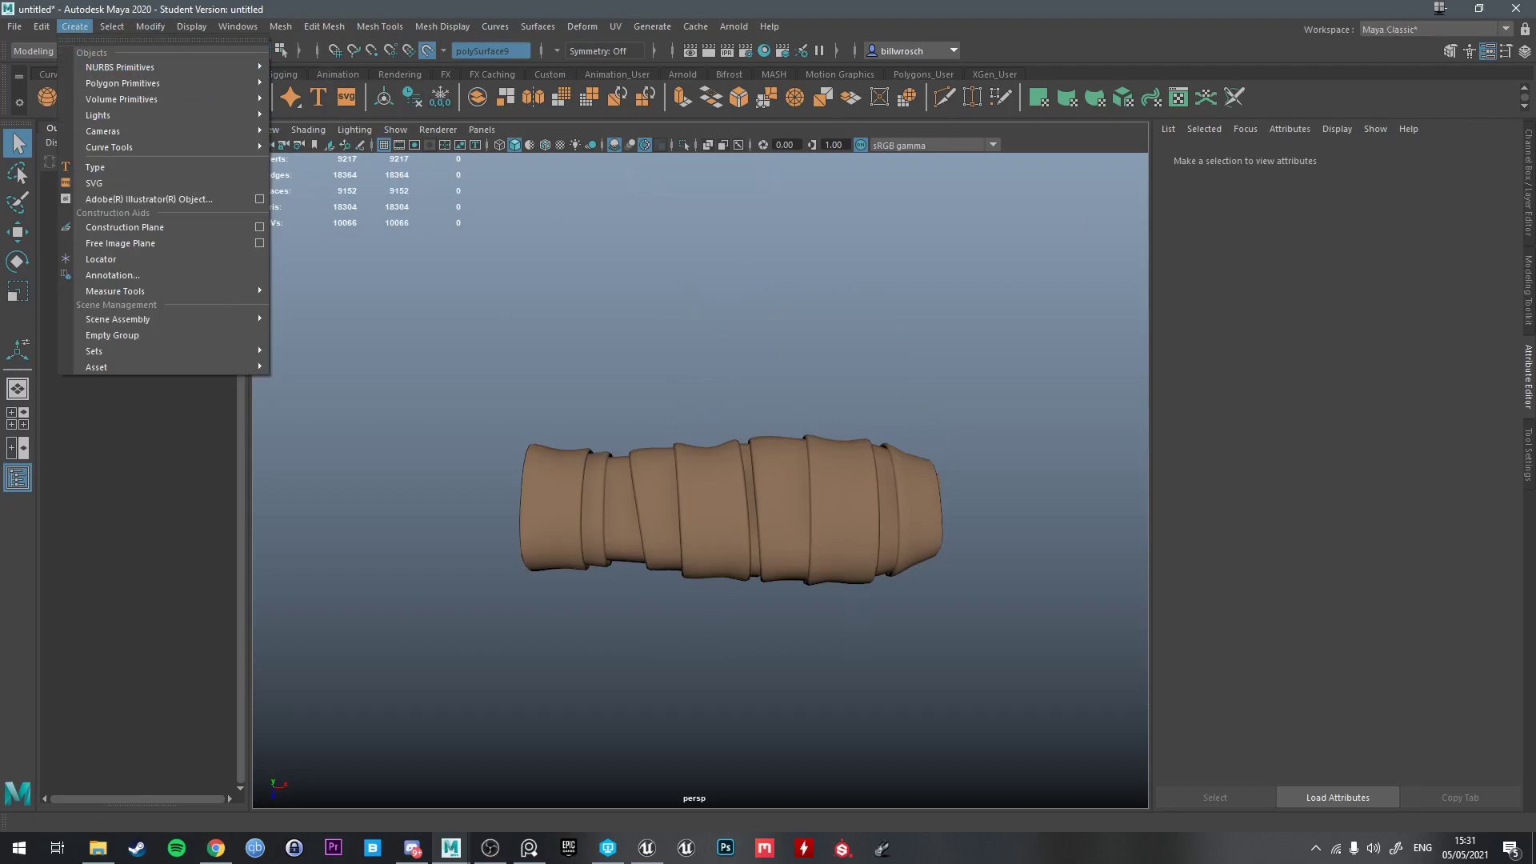
{"action": "left_click", "coordinate": [1528, 280]}
{"action": "left_click", "coordinate": [1497, 624]}
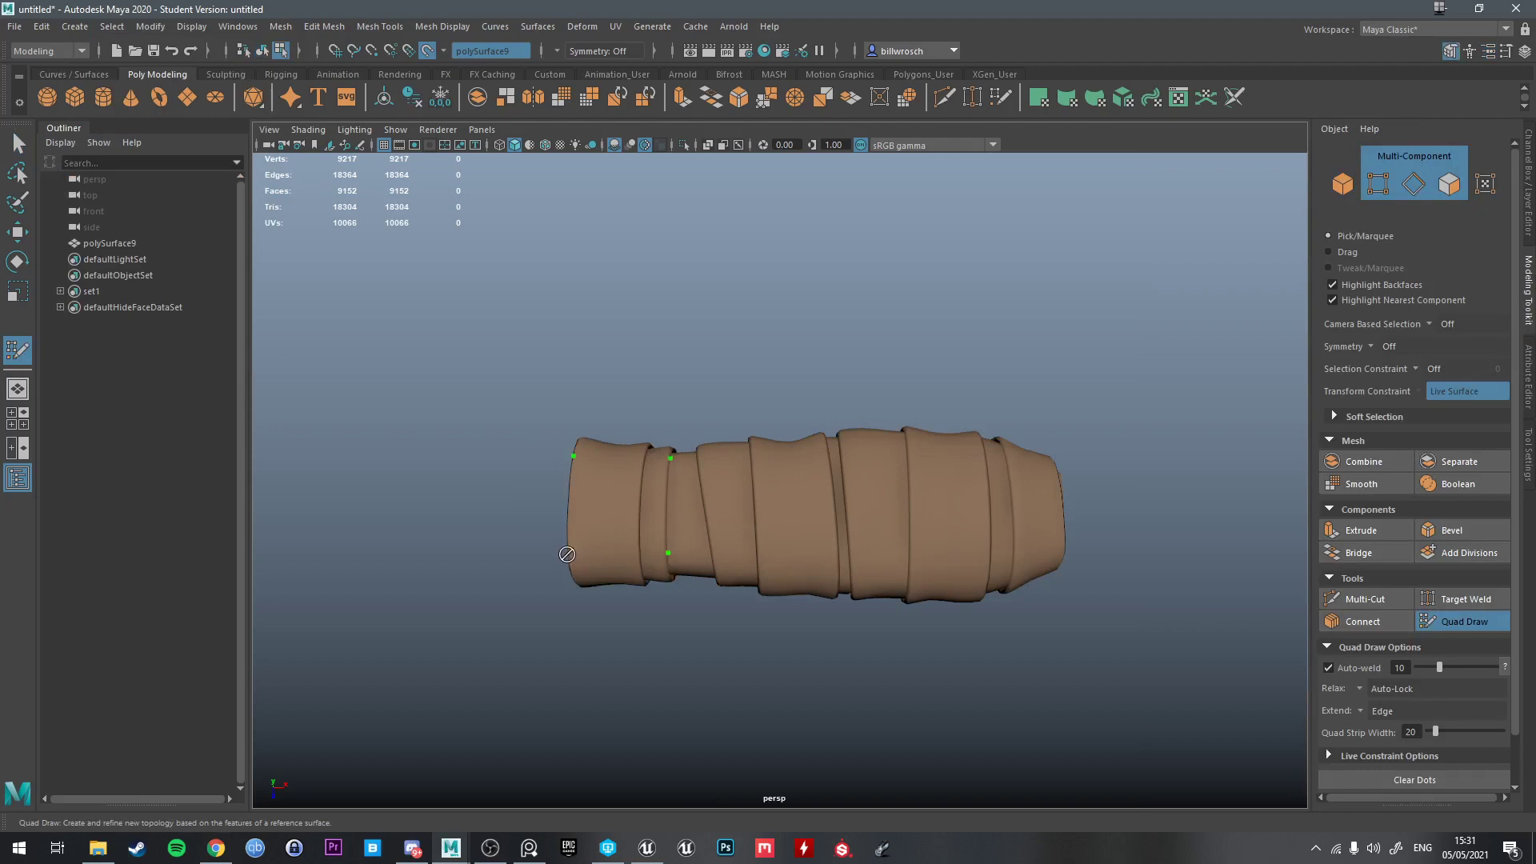
{"action": "left_click", "coordinate": [610, 507], "text": "shift"}
{"action": "scroll", "coordinate": [621, 458], "scroll_direction": "up", "scroll_amount": 4}
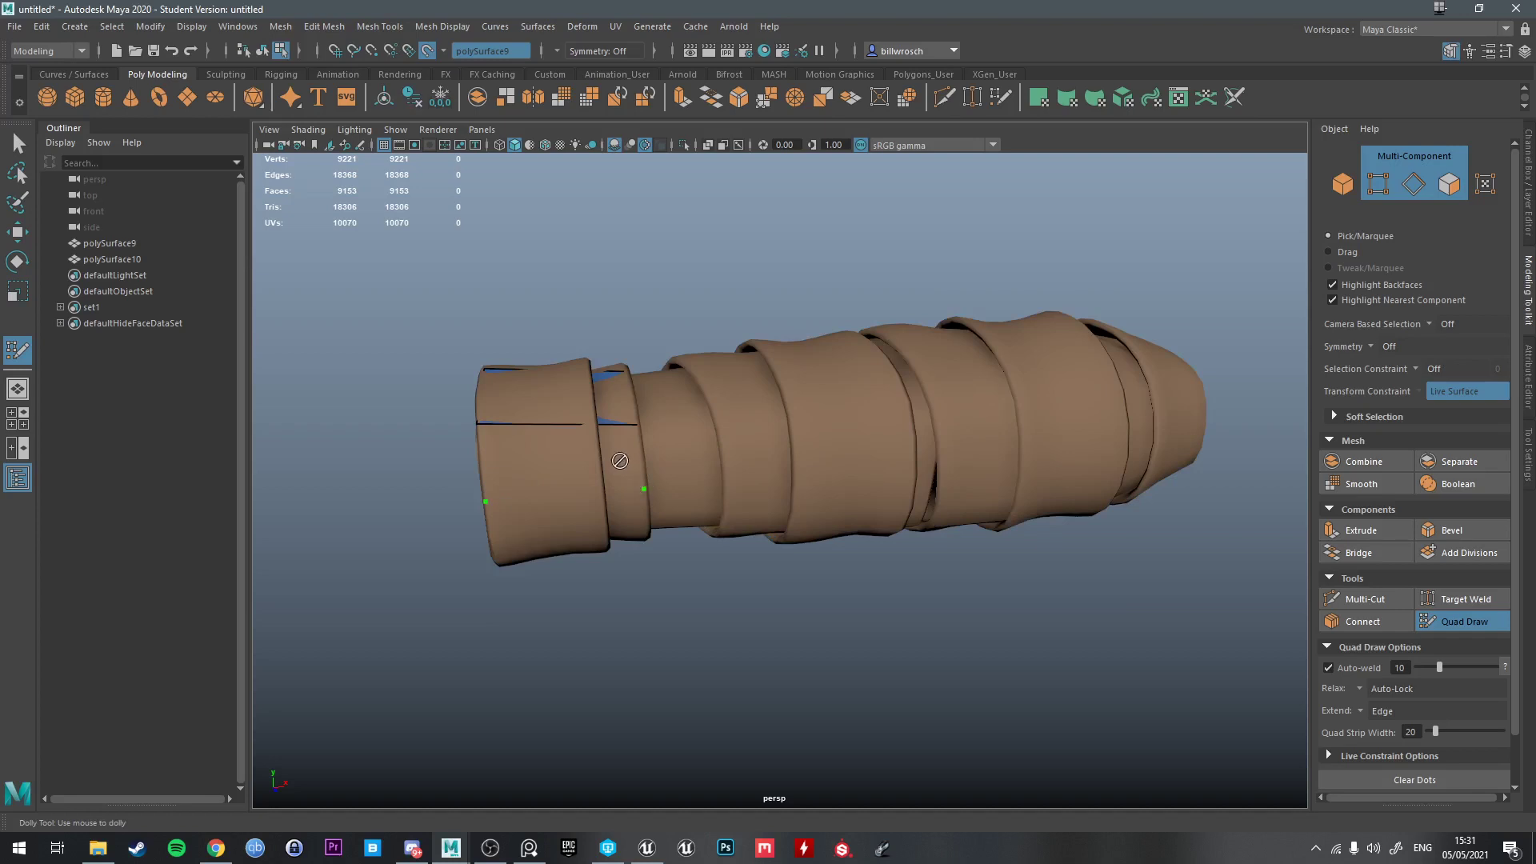
{"action": "left_click_drag", "start_coordinate": [550, 450], "coordinate": [549, 594], "text": "alt"}
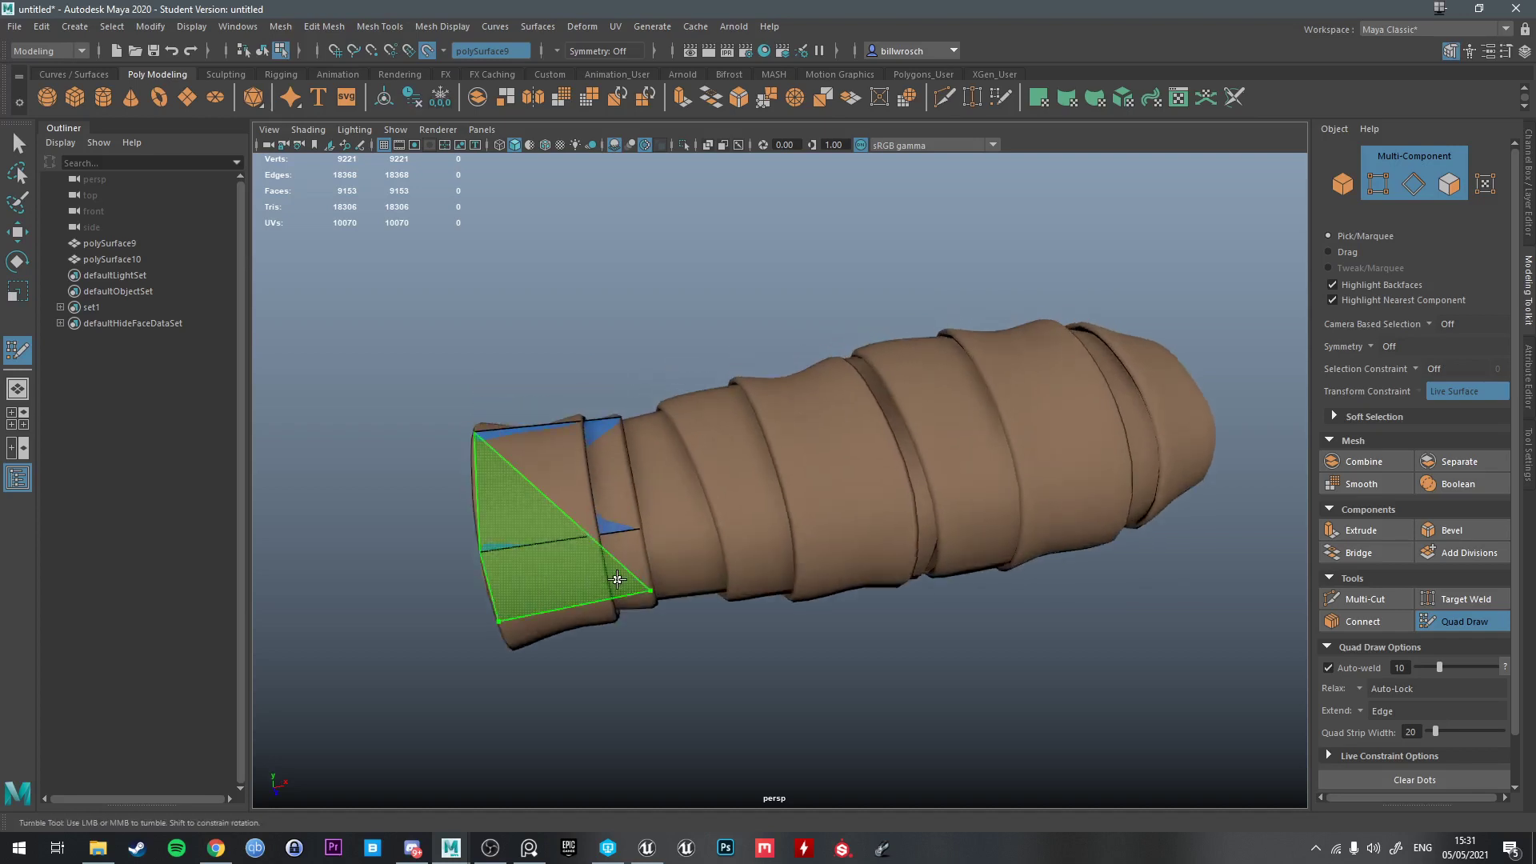
{"action": "key", "text": "ctrl+z"}
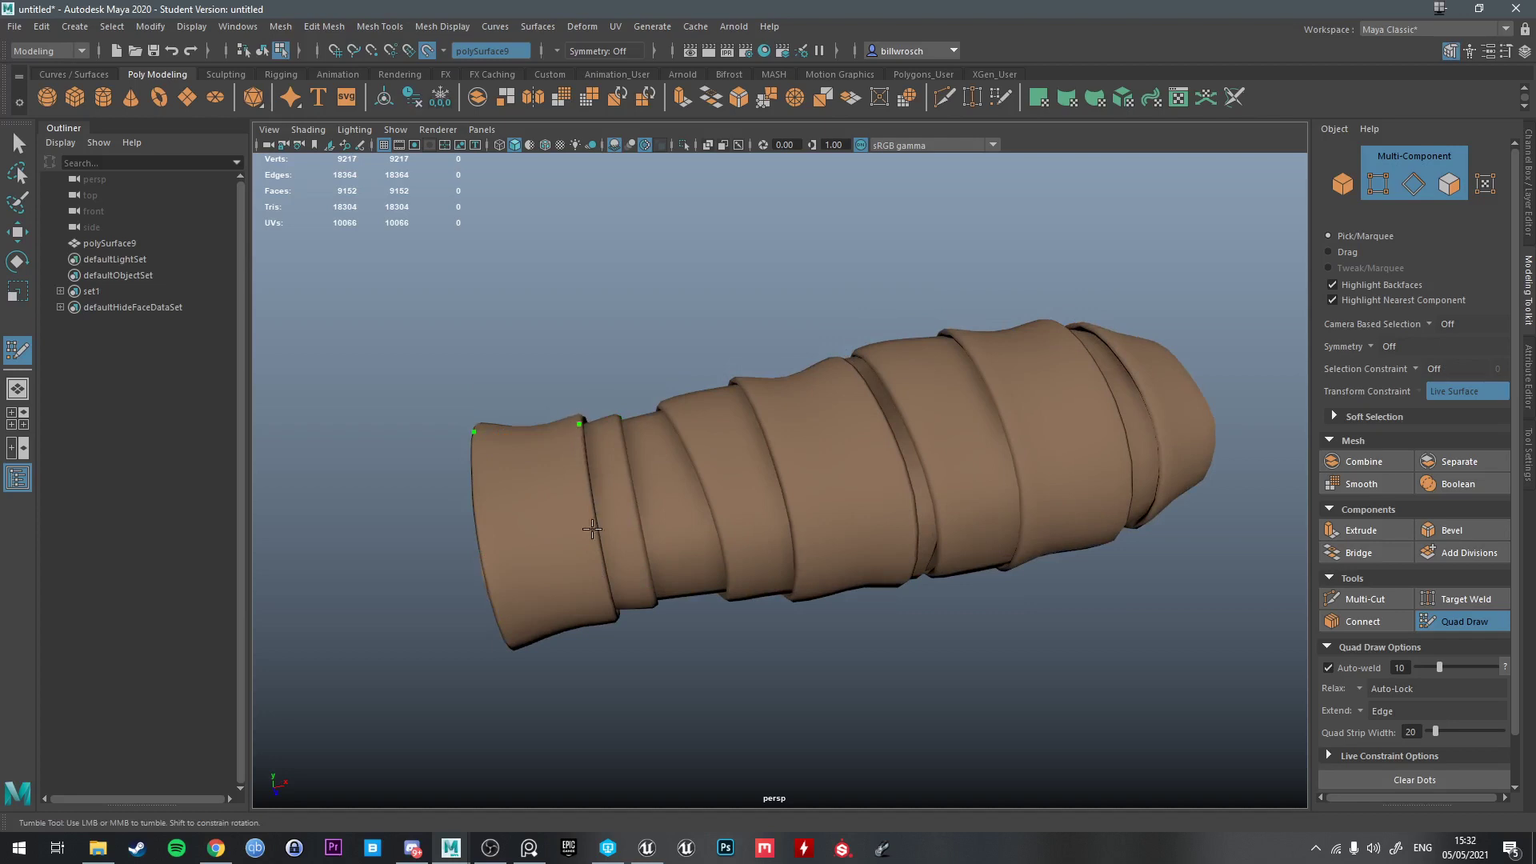
Draw four connected quads with Quad Draw partway around the wrap band at the grip's guard end
{"action": "left_click", "coordinate": [484, 564], "text": "shift"}
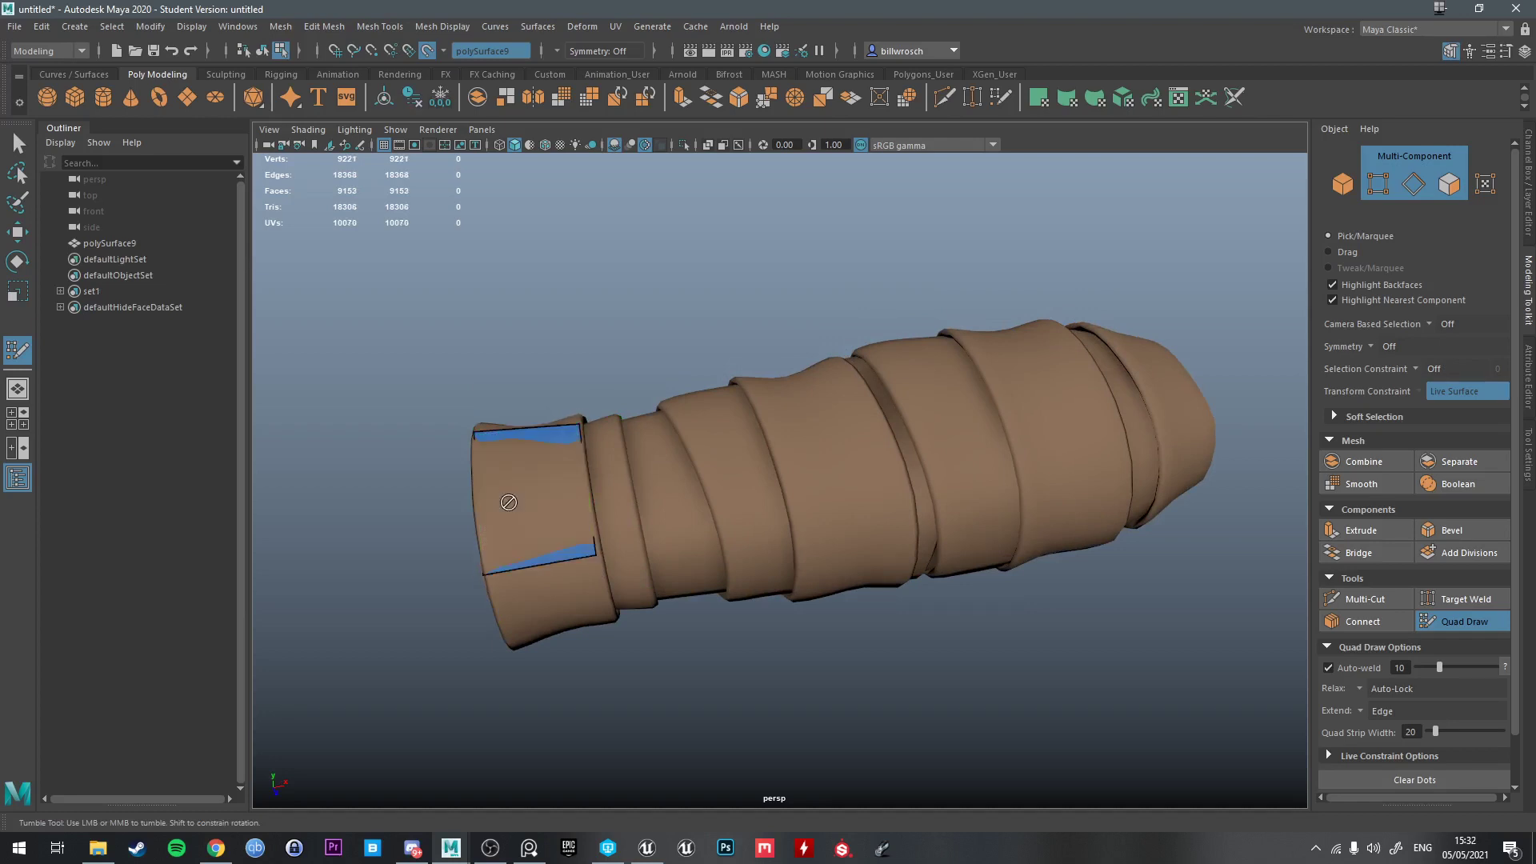
{"action": "mouse_move", "coordinate": [484, 564]}
{"action": "left_mouse_down", "text": "alt"}
{"action": "mouse_move", "coordinate": [550, 485]}
{"action": "mouse_move", "coordinate": [551, 433]}
{"action": "left_mouse_up", "text": "alt"}
{"action": "left_click", "coordinate": [581, 471], "text": "shift"}
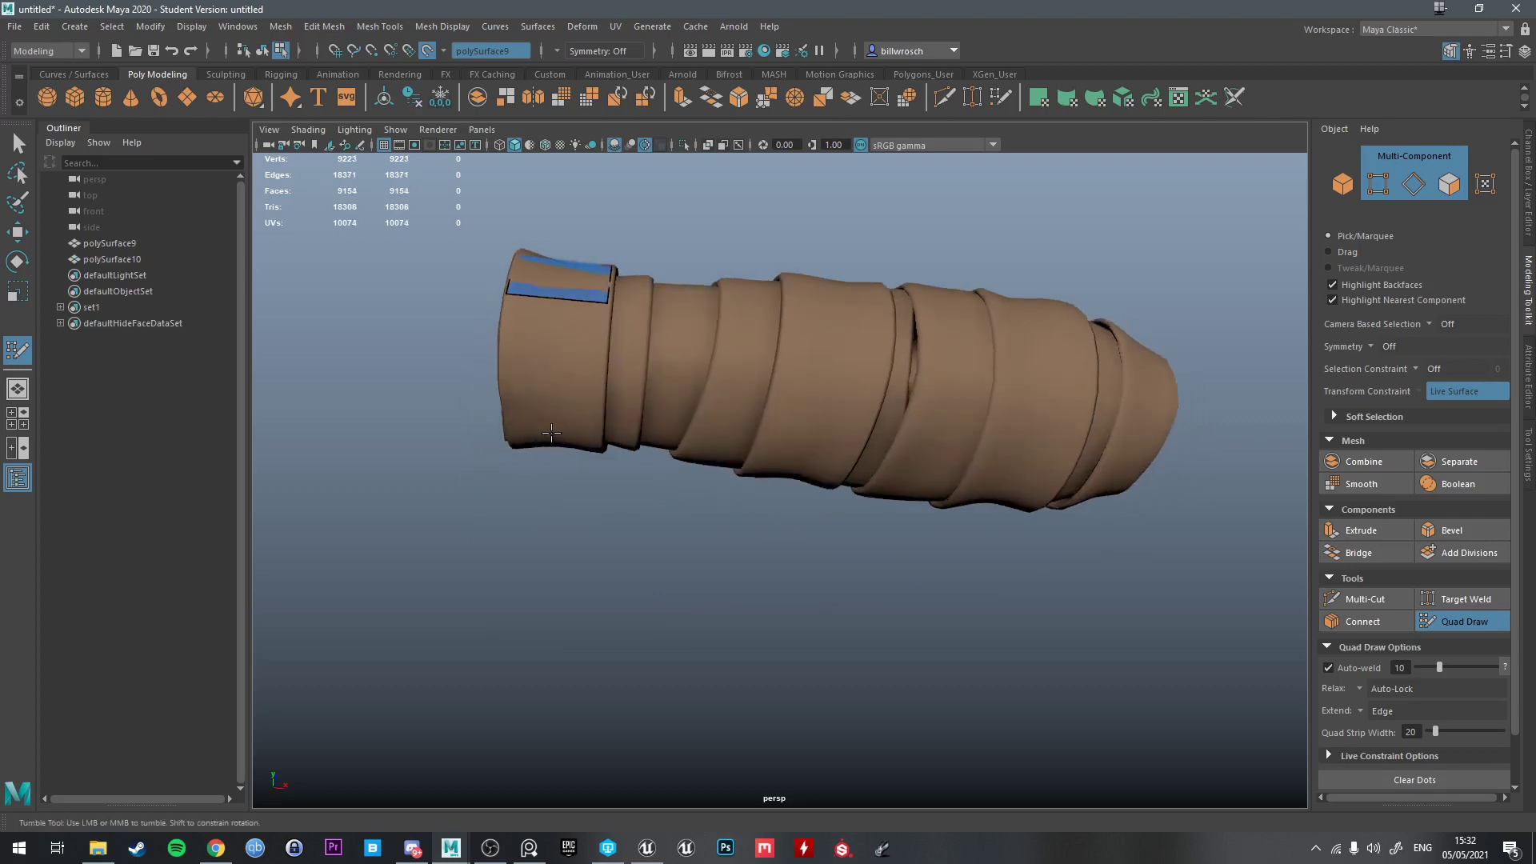
{"action": "left_click", "coordinate": [596, 368], "text": "shift"}
{"action": "left_click_drag", "start_coordinate": [592, 342], "coordinate": [575, 361], "text": "alt"}
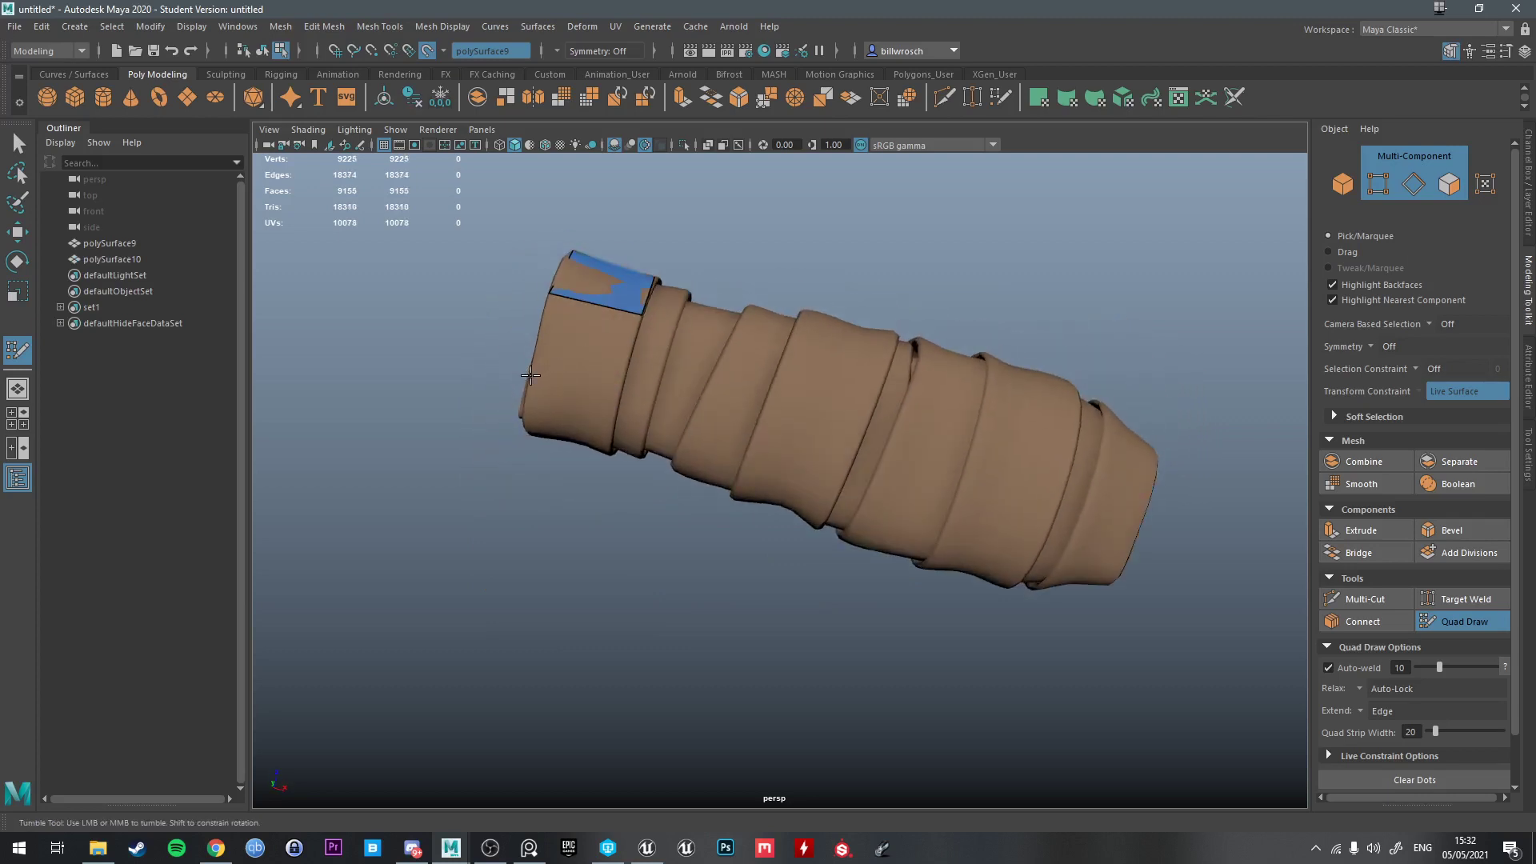
{"action": "left_click", "coordinate": [611, 404], "text": "shift"}
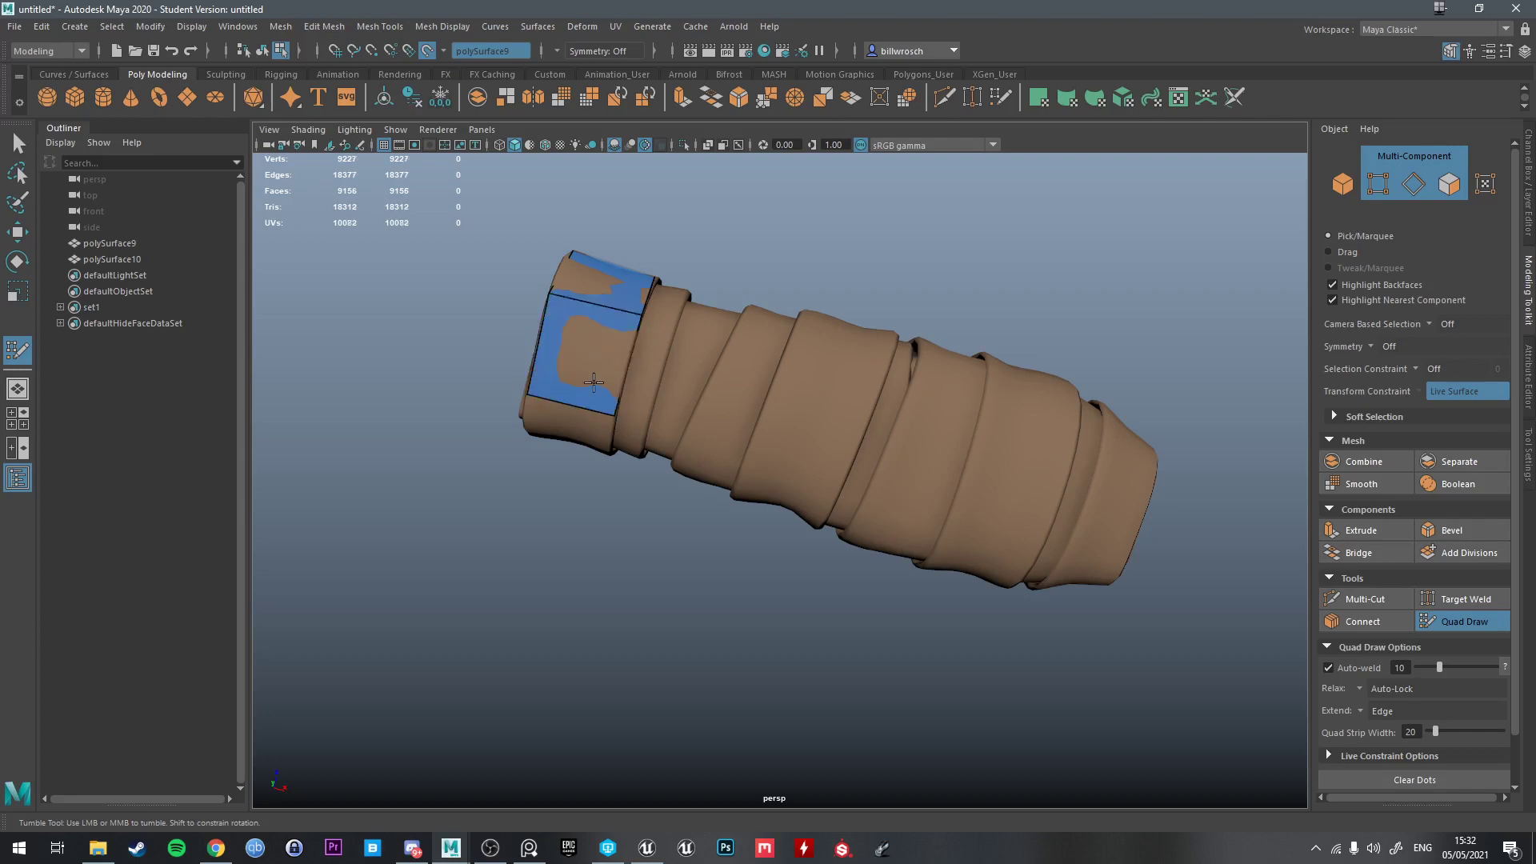
Draw two more quads to close the ring around the wrap band at the guard end
{"action": "mouse_move", "coordinate": [612, 404]}
{"action": "left_mouse_down", "text": "alt"}
{"action": "mouse_move", "coordinate": [627, 329]}
{"action": "mouse_move", "coordinate": [765, 526]}
{"action": "left_mouse_up", "text": "alt"}
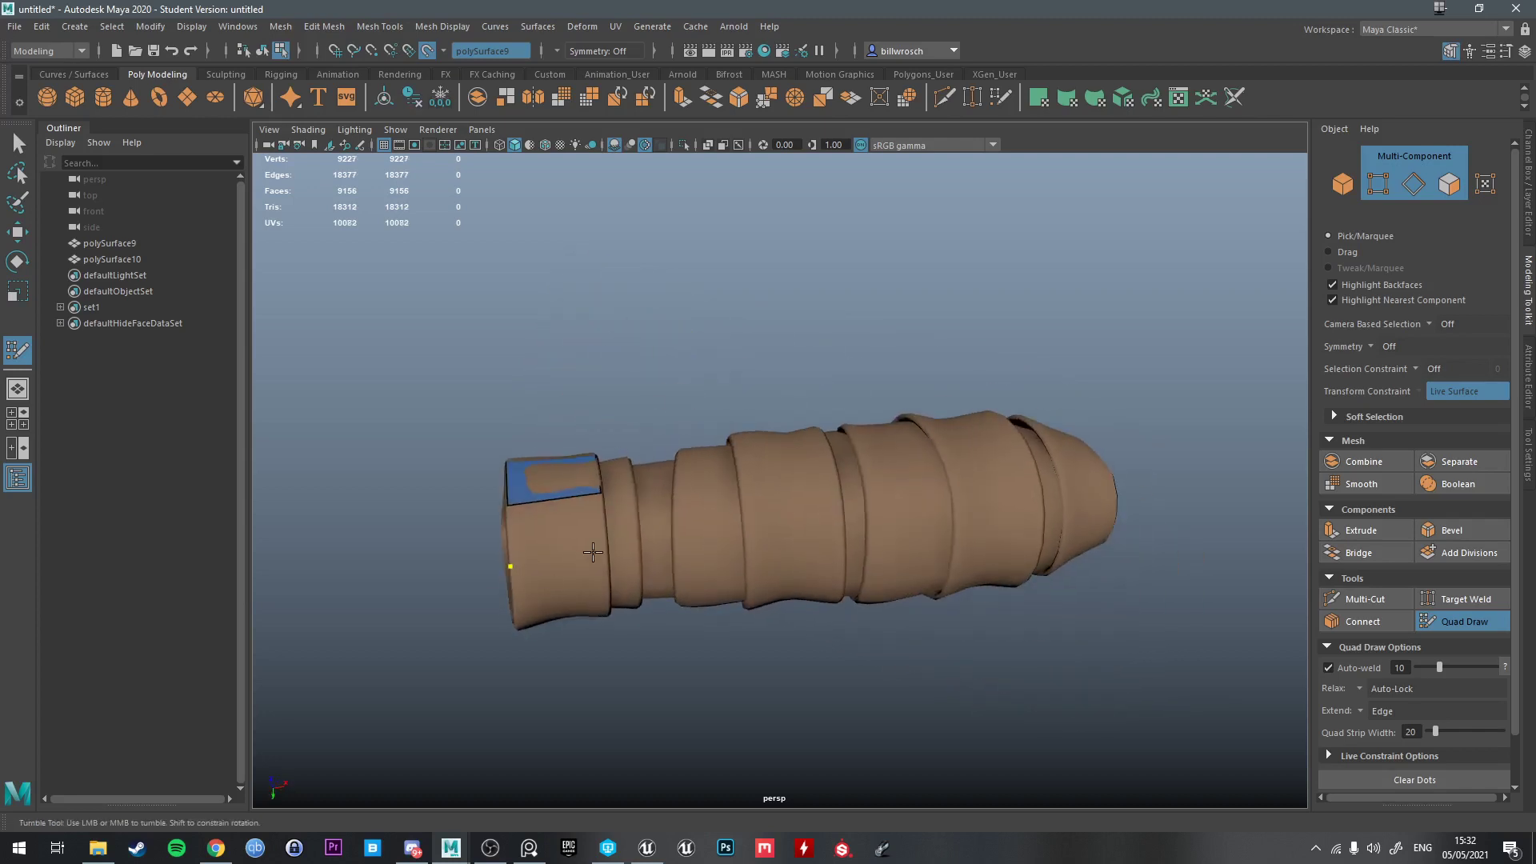
{"action": "left_click", "coordinate": [568, 530], "text": "shift"}
{"action": "mouse_move", "coordinate": [568, 542]}
{"action": "left_mouse_down", "text": "alt"}
{"action": "mouse_move", "coordinate": [487, 555]}
{"action": "mouse_move", "coordinate": [617, 637]}
{"action": "mouse_move", "coordinate": [600, 628]}
{"action": "left_mouse_up", "text": "alt"}
{"action": "left_click", "coordinate": [560, 564], "text": "shift"}
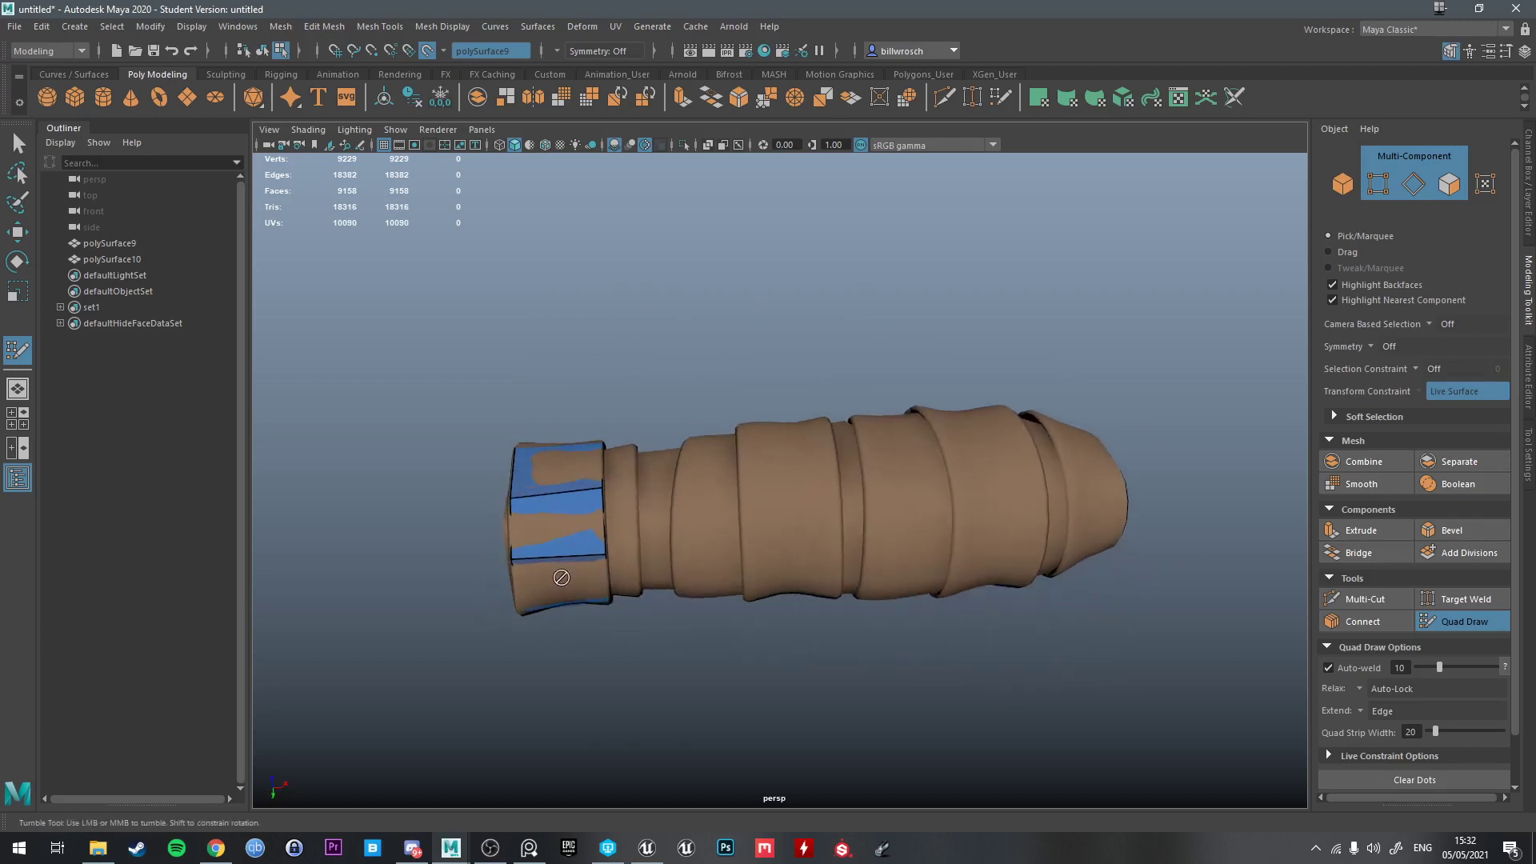
Insert a lengthwise edge through the middle of one quad in the ring at the guard end
{"action": "left_click_drag", "start_coordinate": [559, 556], "coordinate": [901, 628], "text": "alt"}
{"action": "left_click_drag", "start_coordinate": [1007, 625], "coordinate": [811, 537], "text": "alt"}
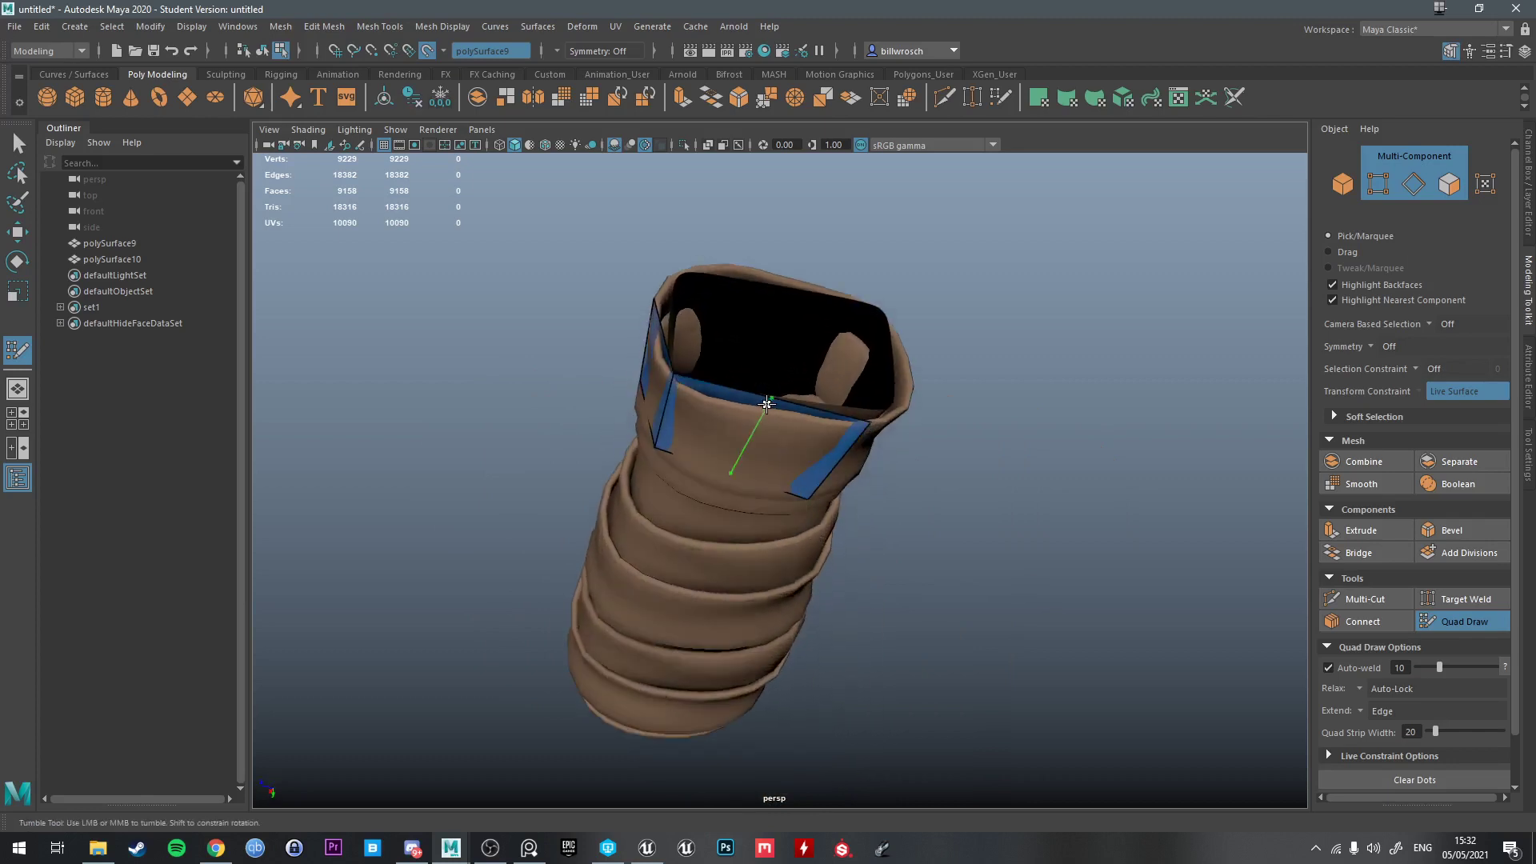
{"action": "left_click", "coordinate": [762, 402], "text": "ctrl"}
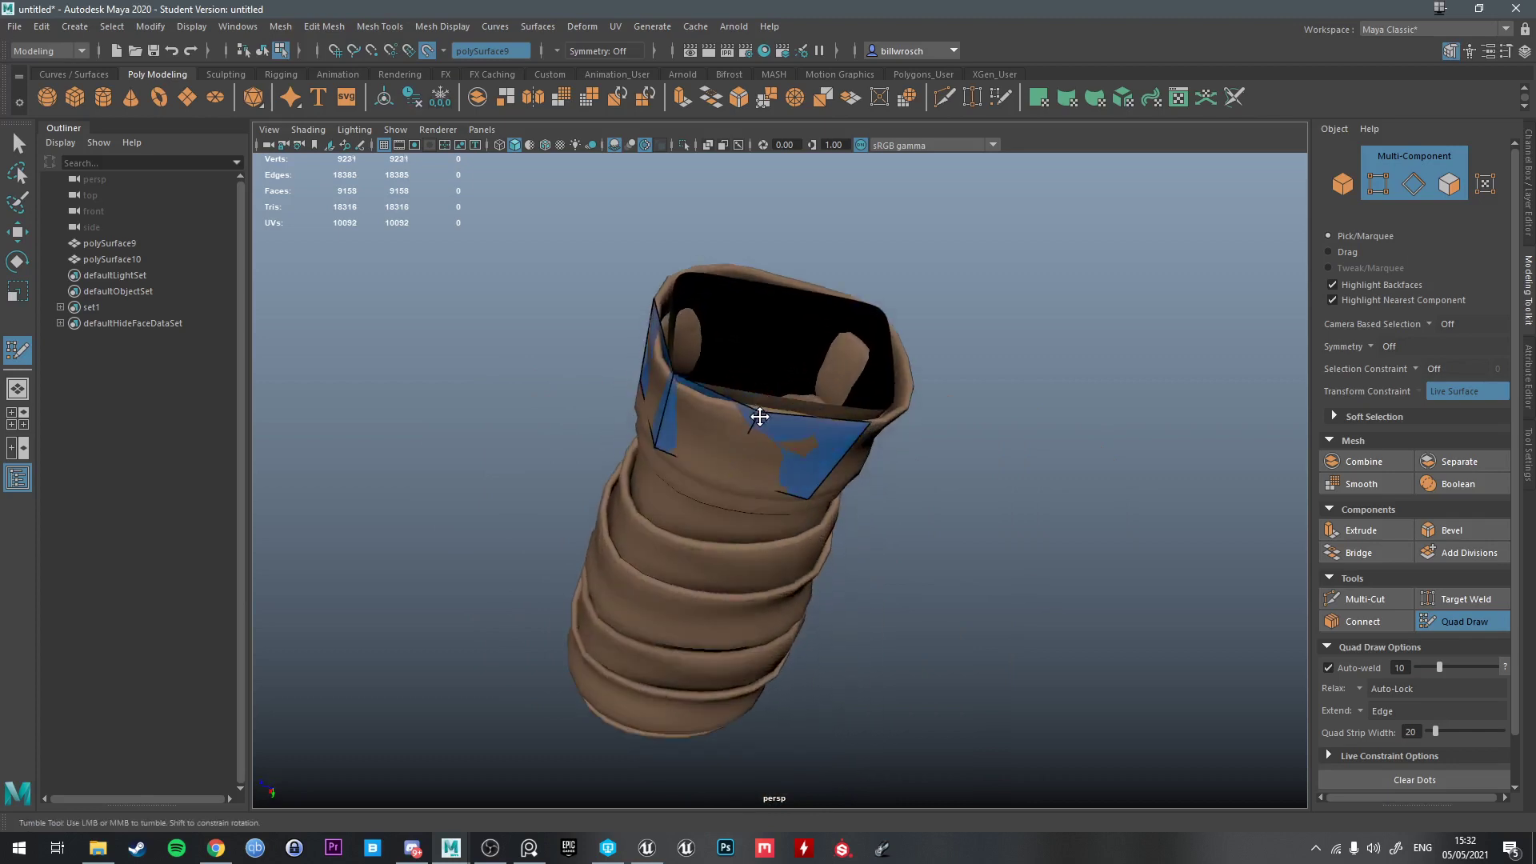
{"action": "left_click_drag", "start_coordinate": [760, 414], "coordinate": [782, 240], "text": "alt"}
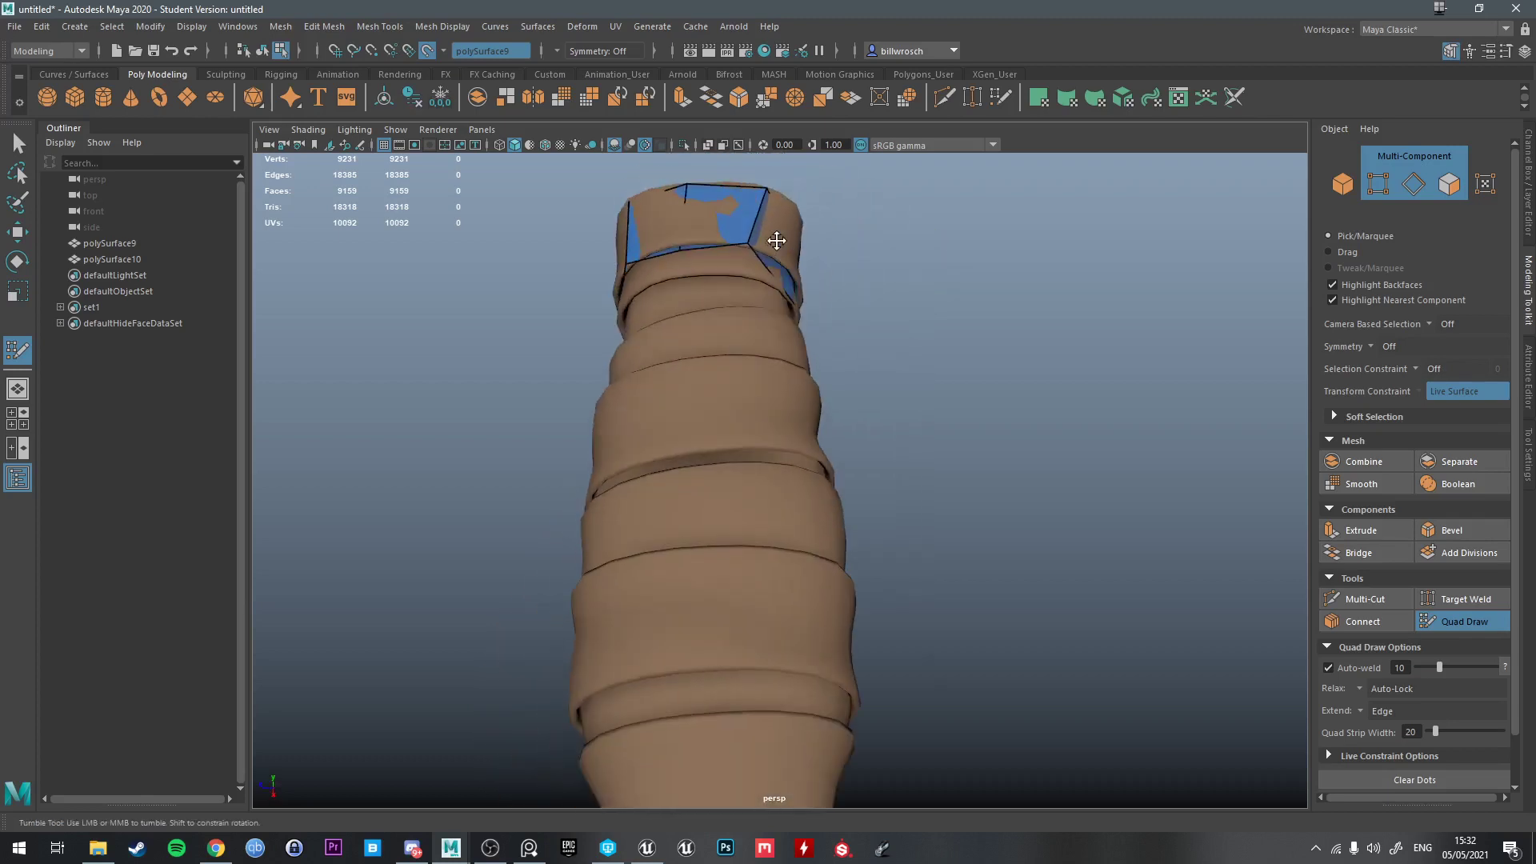
Insert another lengthwise edge through the middle of a wide quad in the ring at the grip's guard end
{"action": "middle_click_drag", "start_coordinate": [782, 240], "coordinate": [696, 307], "text": "alt"}
{"action": "left_click_drag", "start_coordinate": [685, 294], "coordinate": [867, 350], "text": "alt"}
{"action": "middle_click_drag", "start_coordinate": [867, 350], "coordinate": [748, 435], "text": "alt"}
{"action": "right_click_drag", "start_coordinate": [640, 396], "coordinate": [702, 388], "text": "alt"}
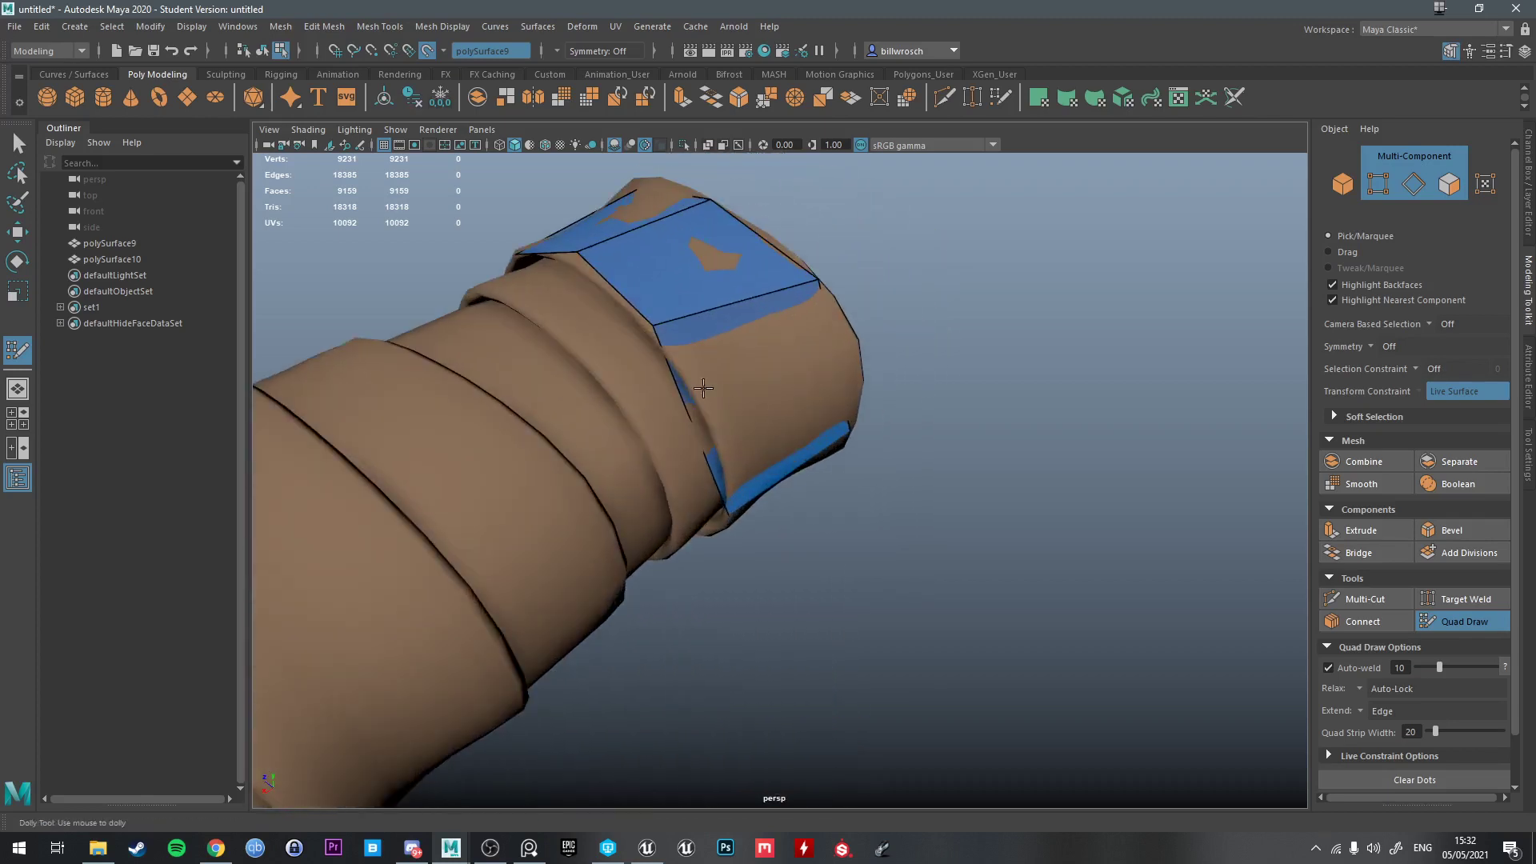
{"action": "left_click_drag", "start_coordinate": [693, 386], "coordinate": [785, 370], "text": "alt"}
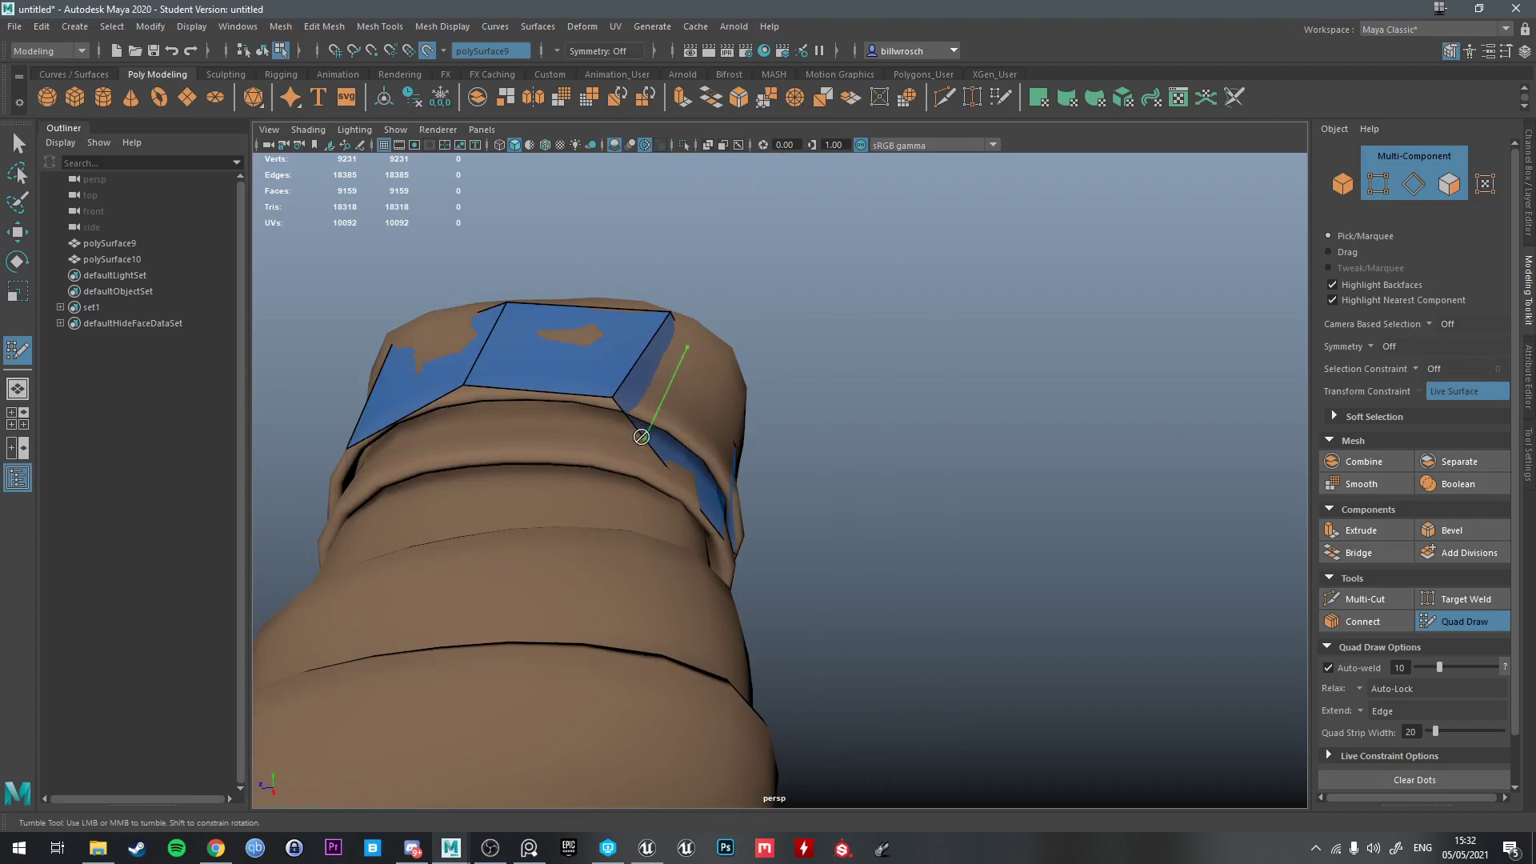
{"action": "left_click_drag", "start_coordinate": [669, 477], "coordinate": [672, 480], "text": "alt"}
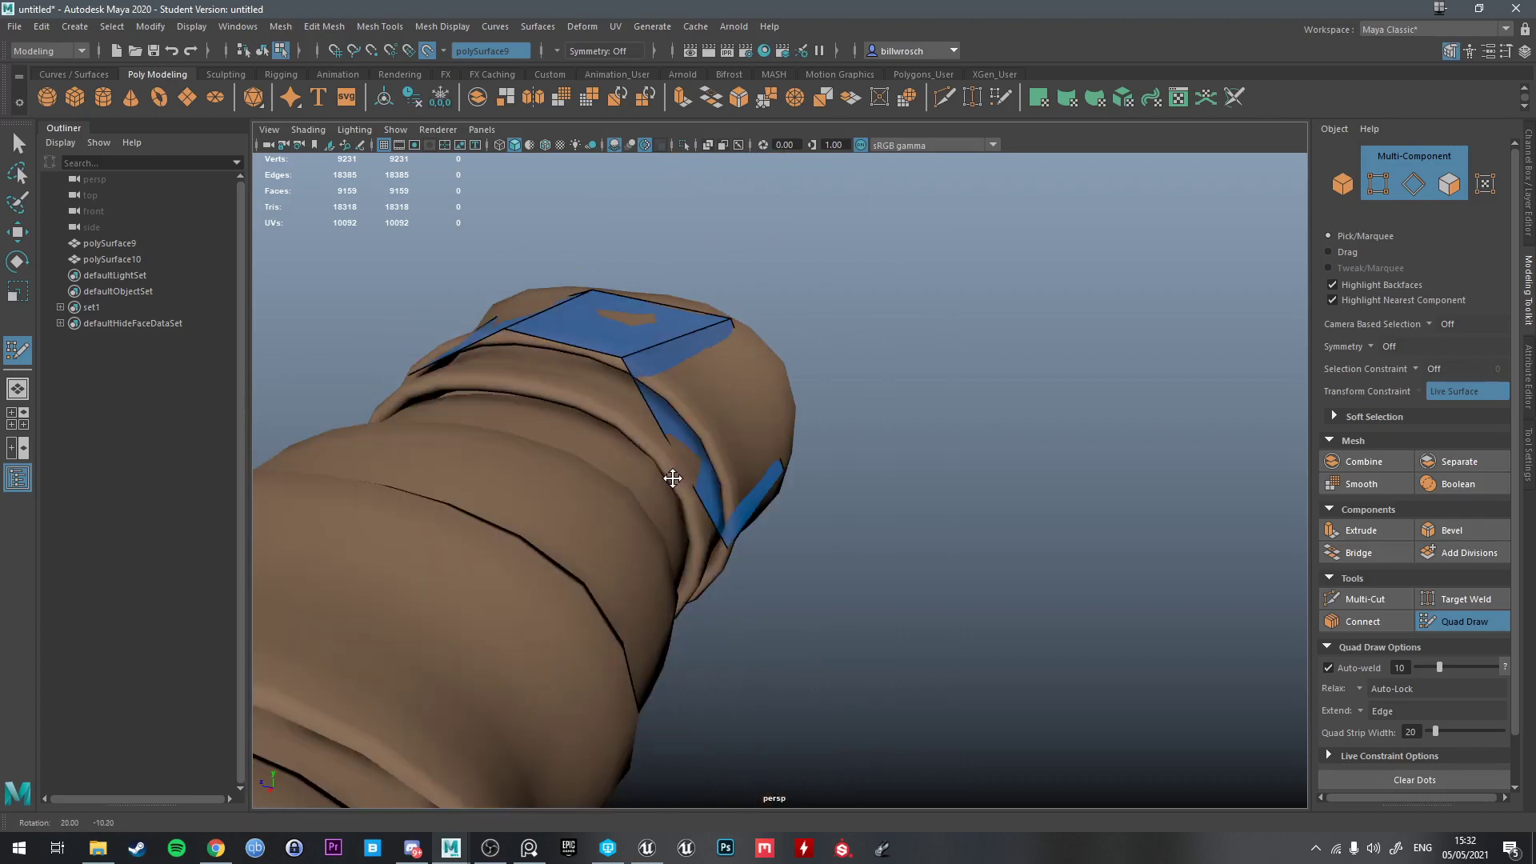
{"action": "left_click", "coordinate": [714, 506], "text": "shift"}
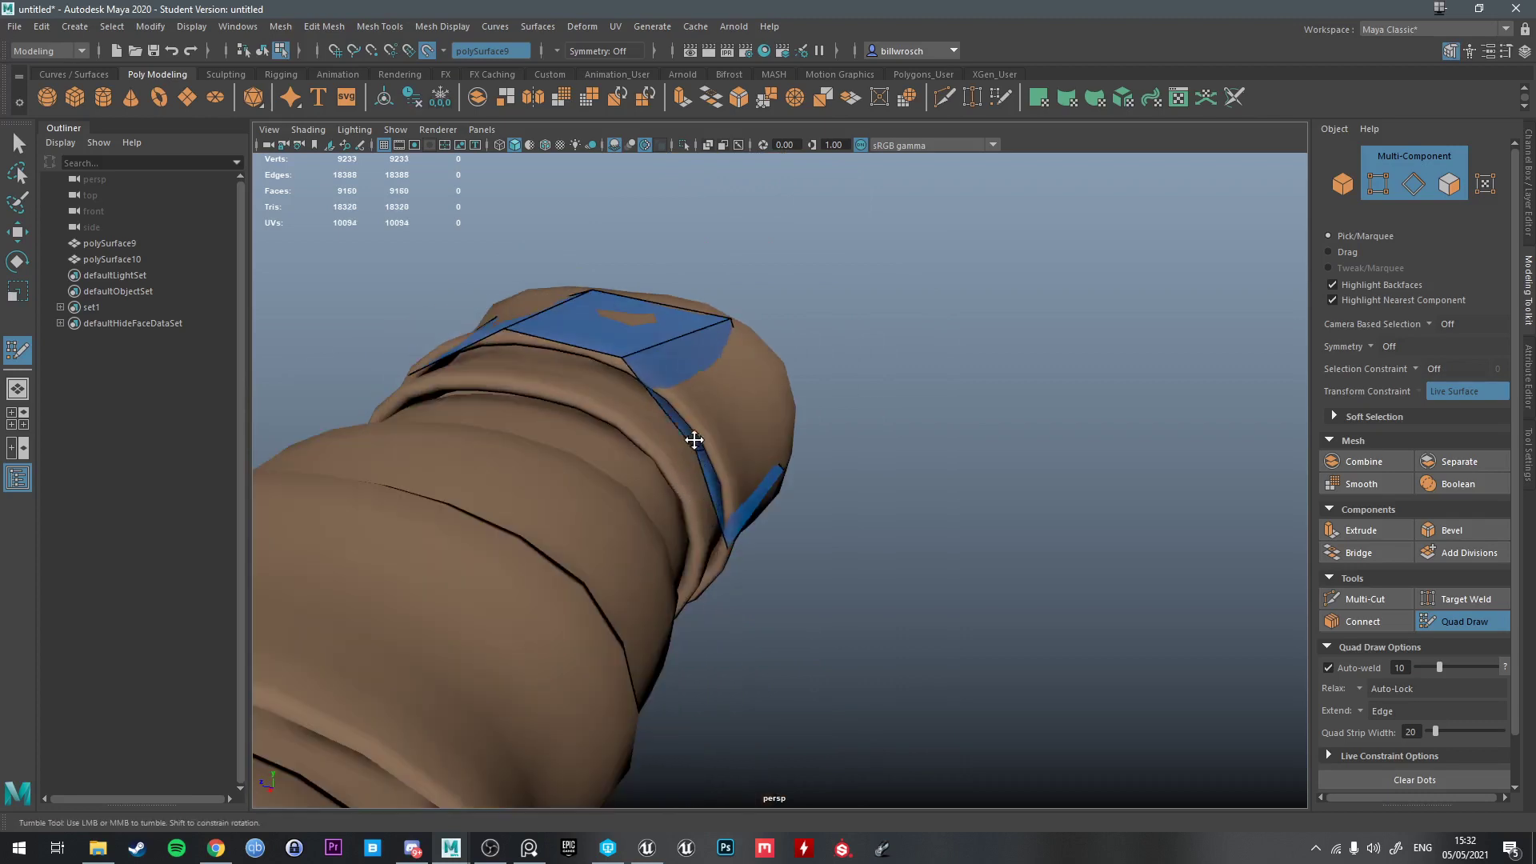
Reposition a vertex on the ring's open-end border so it follows the rim of the grip
{"action": "mouse_move", "coordinate": [703, 432]}
{"action": "left_mouse_down", "text": "alt"}
{"action": "mouse_move", "coordinate": [584, 403]}
{"action": "mouse_move", "coordinate": [896, 492]}
{"action": "left_mouse_up", "text": "alt"}
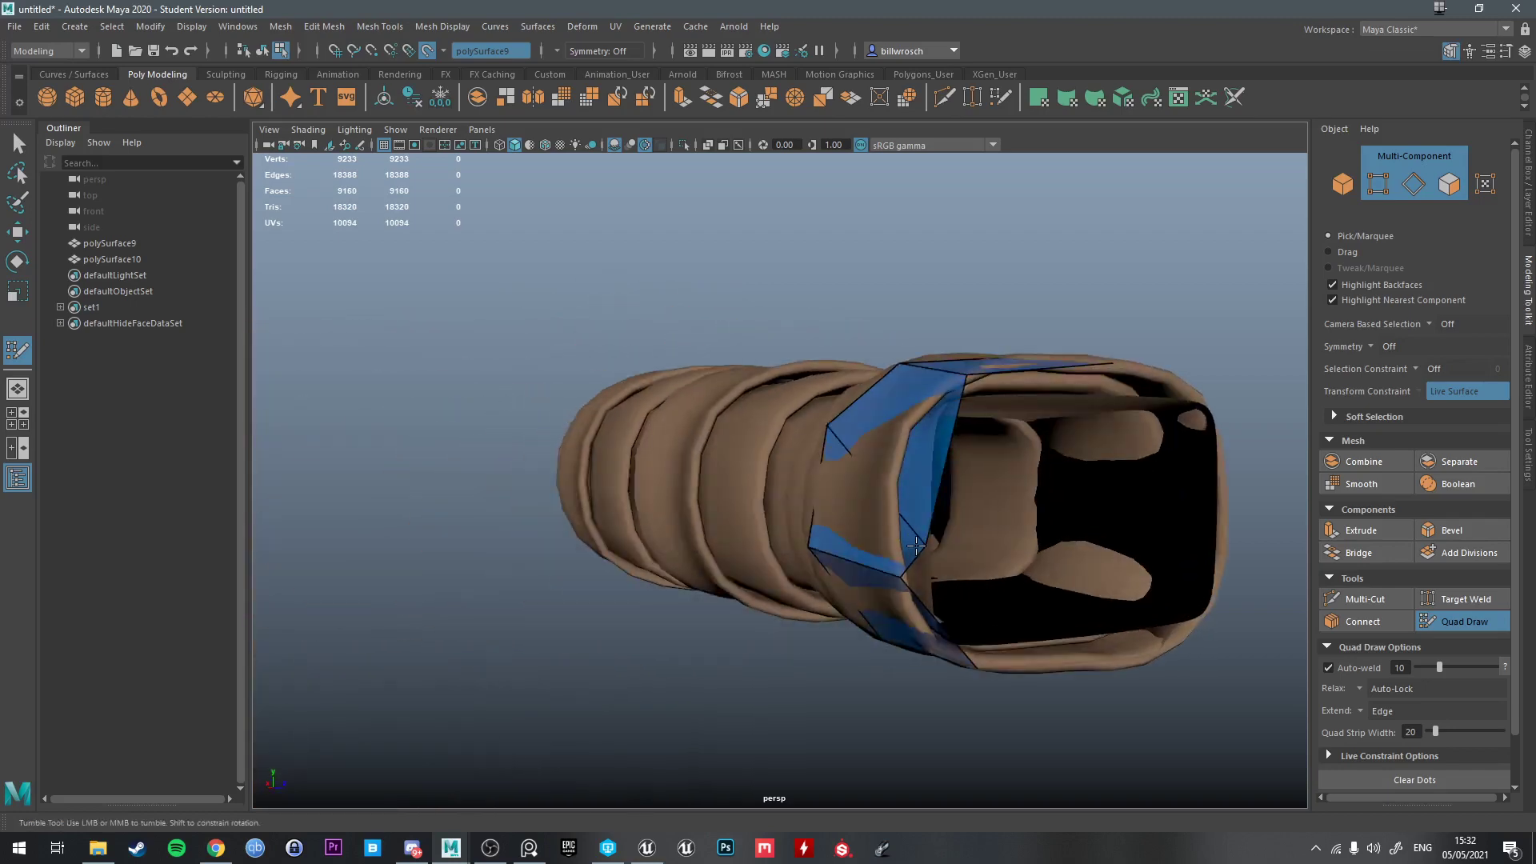
{"action": "mouse_move", "coordinate": [926, 542]}
{"action": "left_mouse_down", "text": "alt"}
{"action": "mouse_move", "coordinate": [929, 573]}
{"action": "mouse_move", "coordinate": [895, 483]}
{"action": "mouse_move", "coordinate": [916, 543]}
{"action": "left_mouse_up", "text": "alt"}
{"action": "left_click_drag", "start_coordinate": [989, 612], "coordinate": [971, 596]}
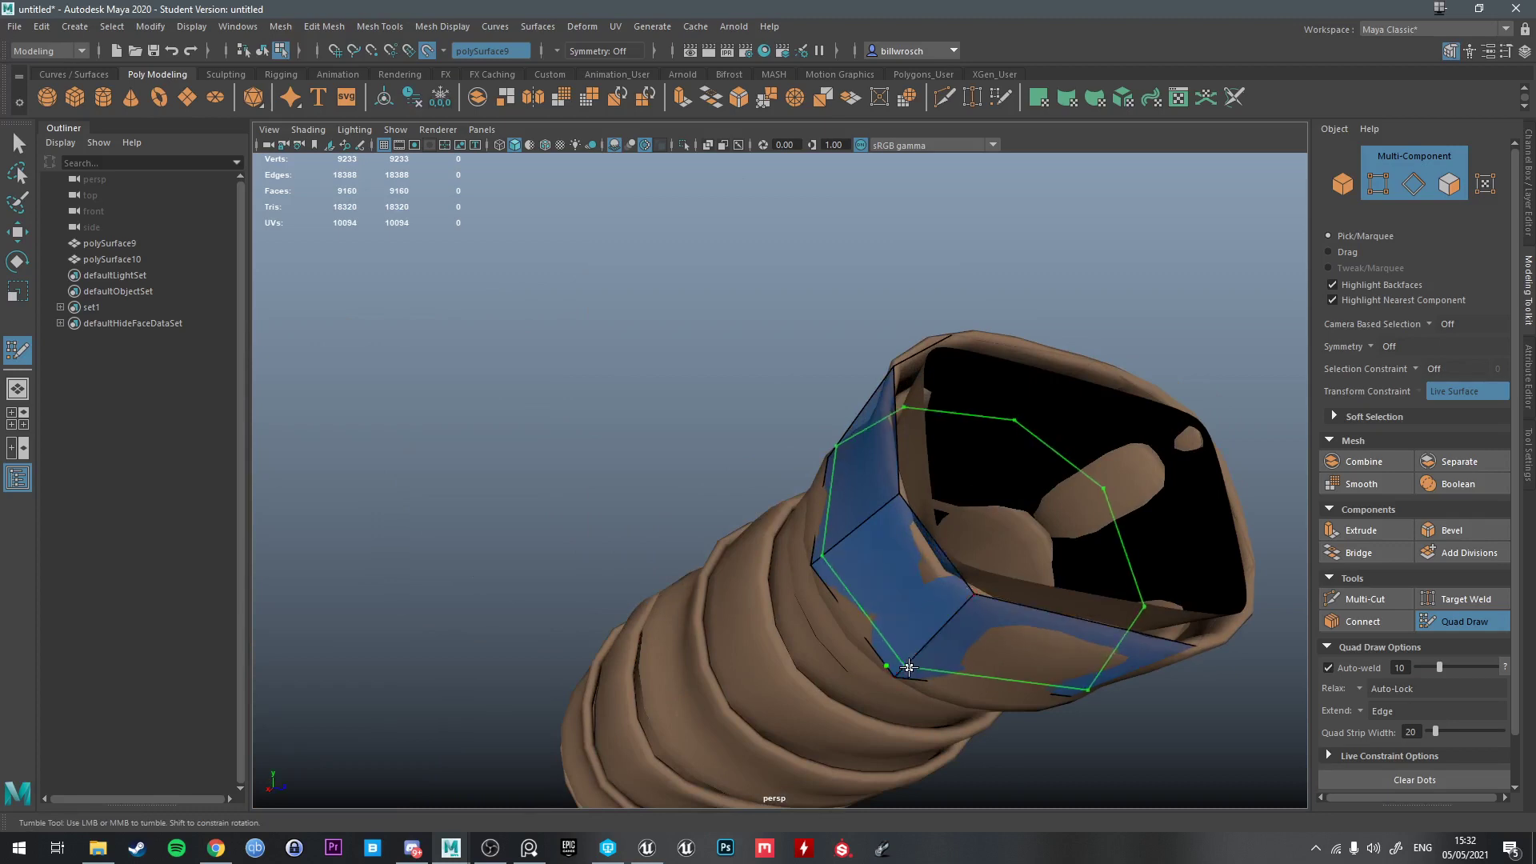
Insert two more lengthwise edges through wide quads in the ring at the guard end
{"action": "left_click_drag", "start_coordinate": [892, 661], "coordinate": [1036, 512], "text": "alt"}
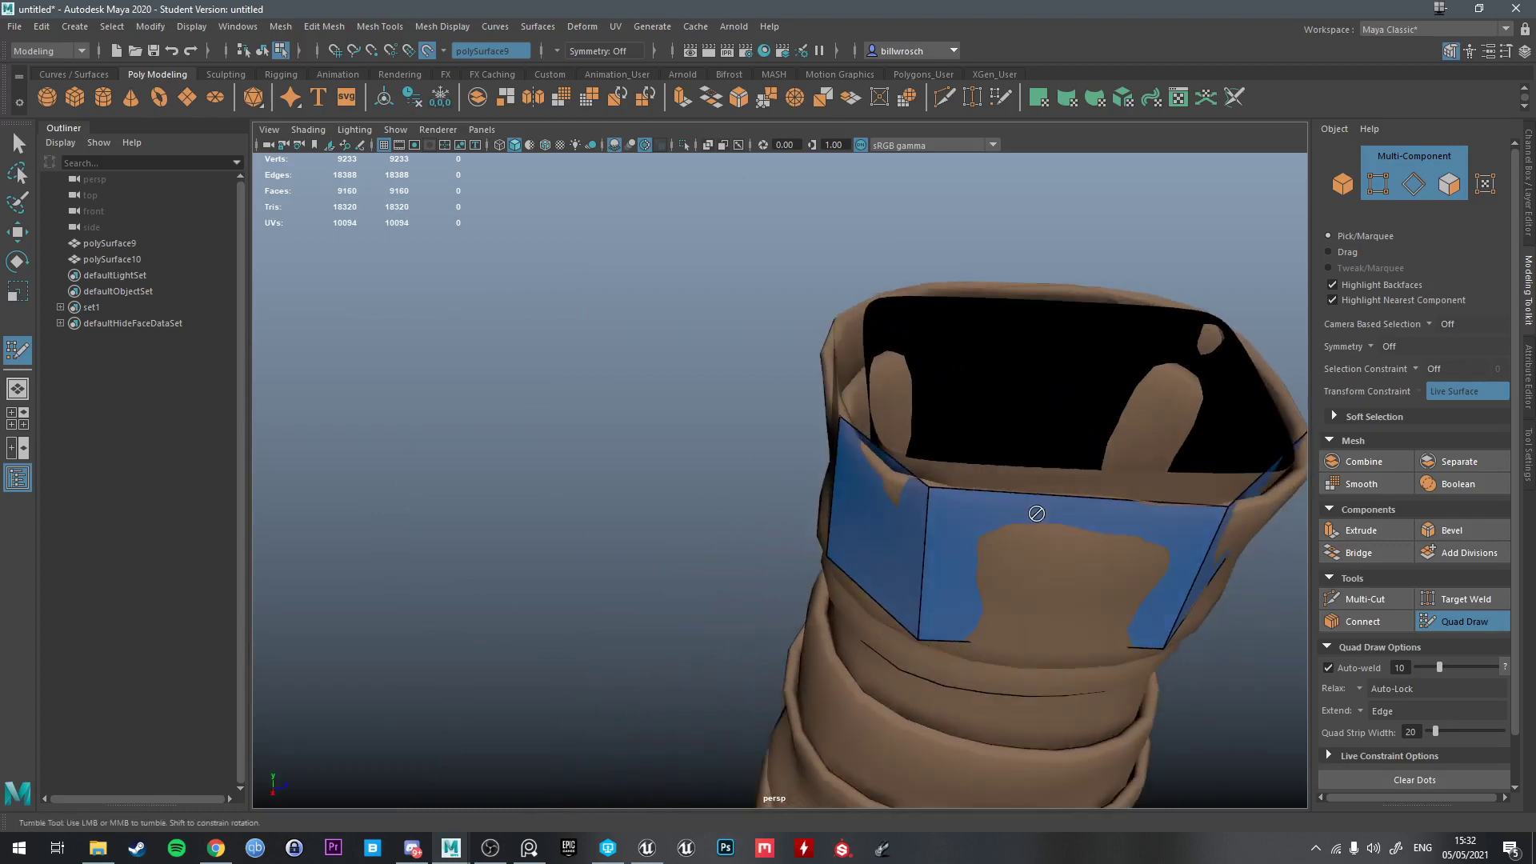
{"action": "mouse_move", "coordinate": [1072, 498]}
{"action": "left_mouse_down", "text": "alt"}
{"action": "mouse_move", "coordinate": [1083, 650]}
{"action": "mouse_move", "coordinate": [1071, 485]}
{"action": "left_mouse_up", "text": "alt"}
{"action": "left_click", "coordinate": [1080, 512], "text": "ctrl"}
{"action": "mouse_move", "coordinate": [1063, 402]}
{"action": "left_mouse_down", "text": "alt"}
{"action": "mouse_move", "coordinate": [1063, 371]}
{"action": "mouse_move", "coordinate": [1073, 404]}
{"action": "mouse_move", "coordinate": [891, 400]}
{"action": "mouse_move", "coordinate": [644, 504]}
{"action": "mouse_move", "coordinate": [633, 534]}
{"action": "mouse_move", "coordinate": [651, 507]}
{"action": "mouse_move", "coordinate": [566, 576]}
{"action": "left_mouse_up", "text": "alt"}
{"action": "left_click", "coordinate": [627, 464], "text": "ctrl"}
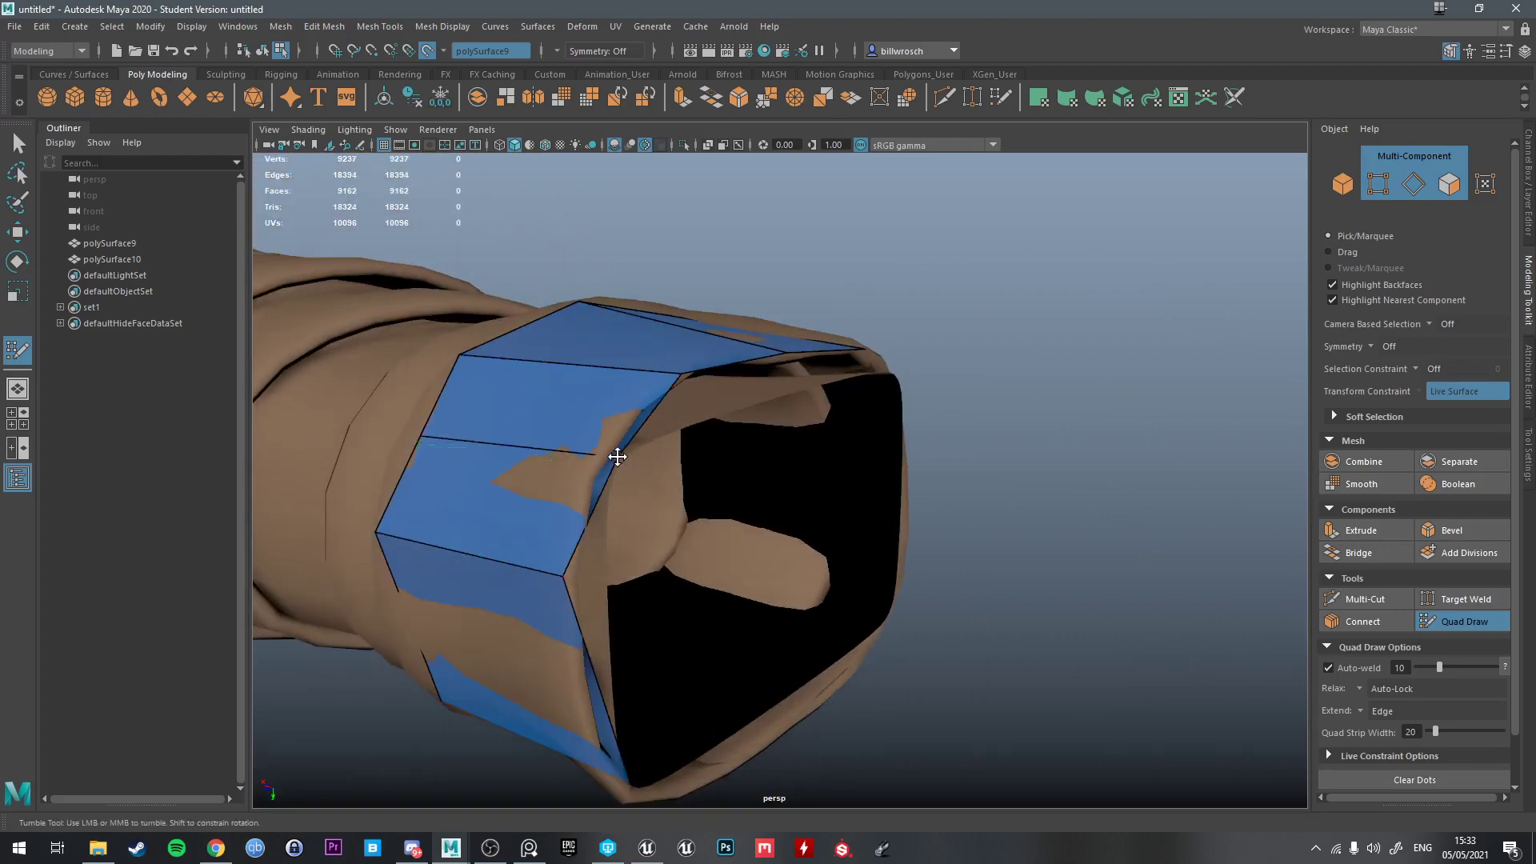
Relax the ring's newly inserted edges so their vertices sit on the contour of the wrap band
{"action": "left_click_drag", "start_coordinate": [617, 456], "coordinate": [525, 457], "text": "shift"}
{"action": "left_click_drag", "start_coordinate": [426, 436], "coordinate": [672, 456], "text": "alt"}
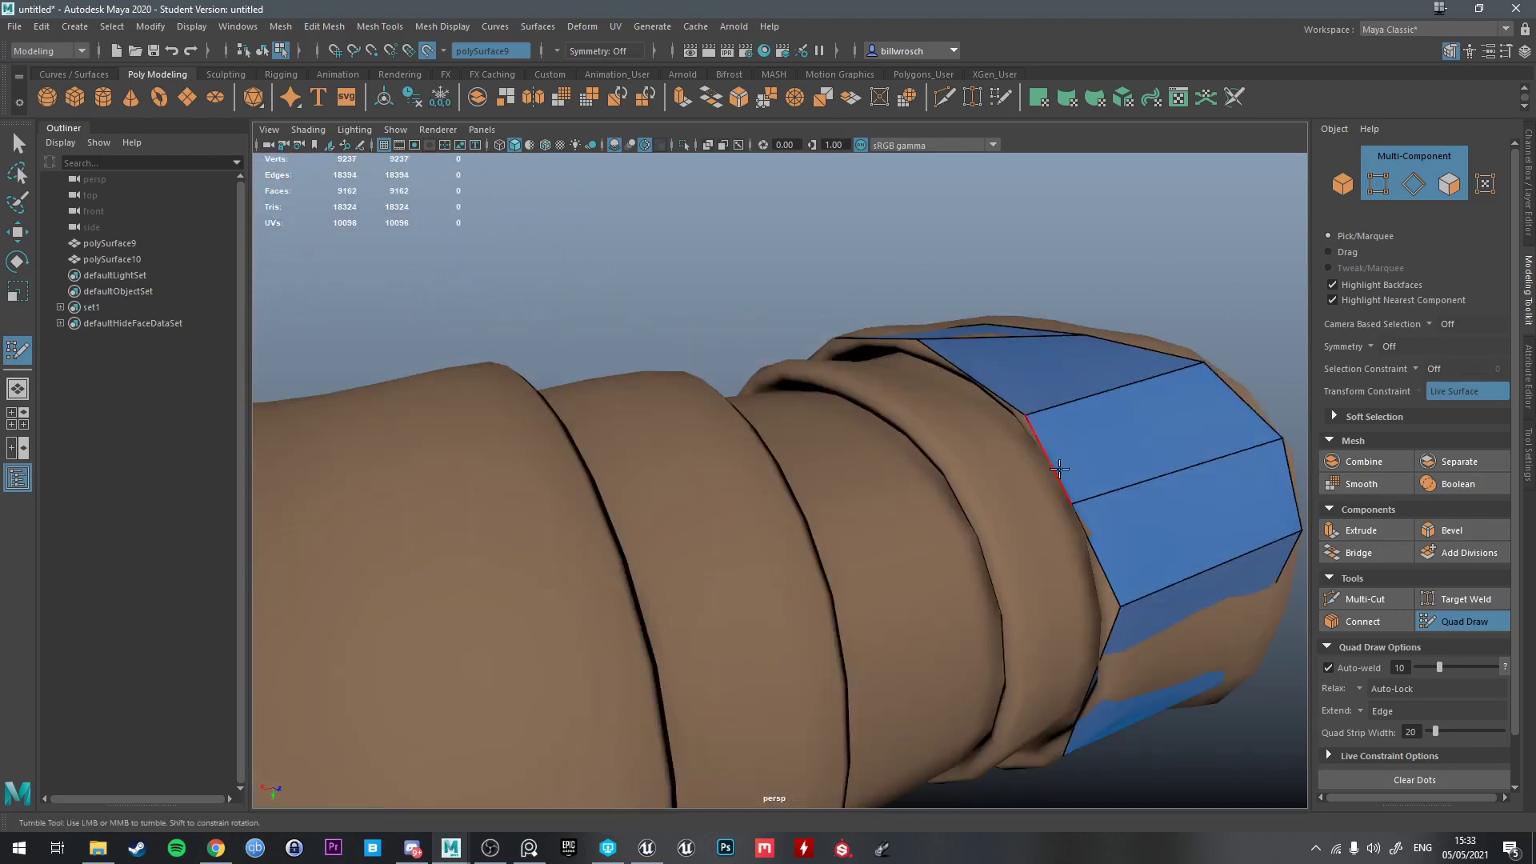
{"action": "left_click_drag", "start_coordinate": [1076, 508], "coordinate": [1186, 495], "text": "alt"}
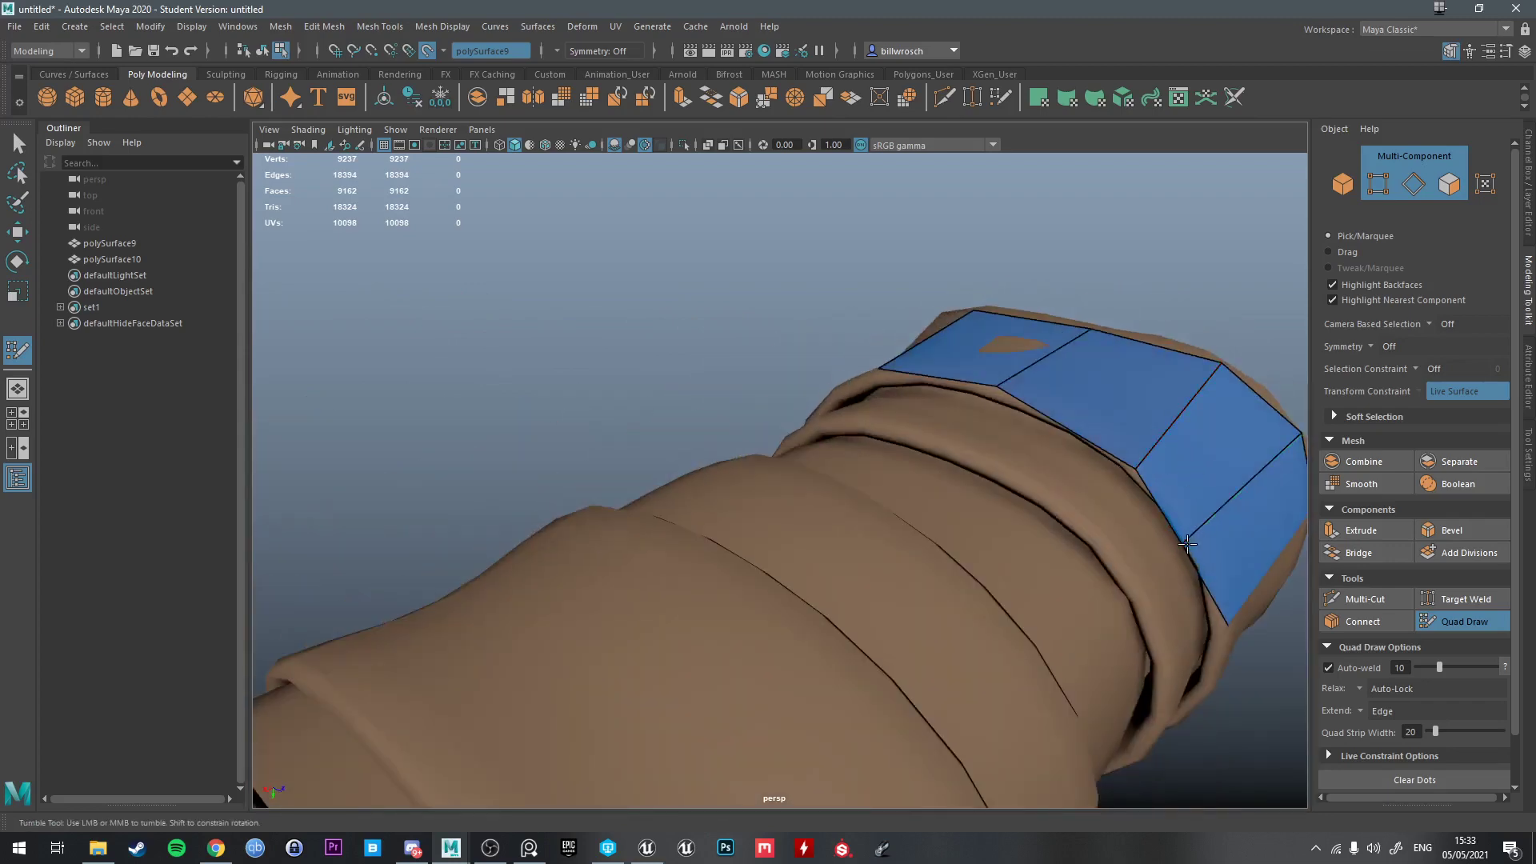
{"action": "left_click_drag", "start_coordinate": [1200, 541], "coordinate": [1046, 549], "text": "alt"}
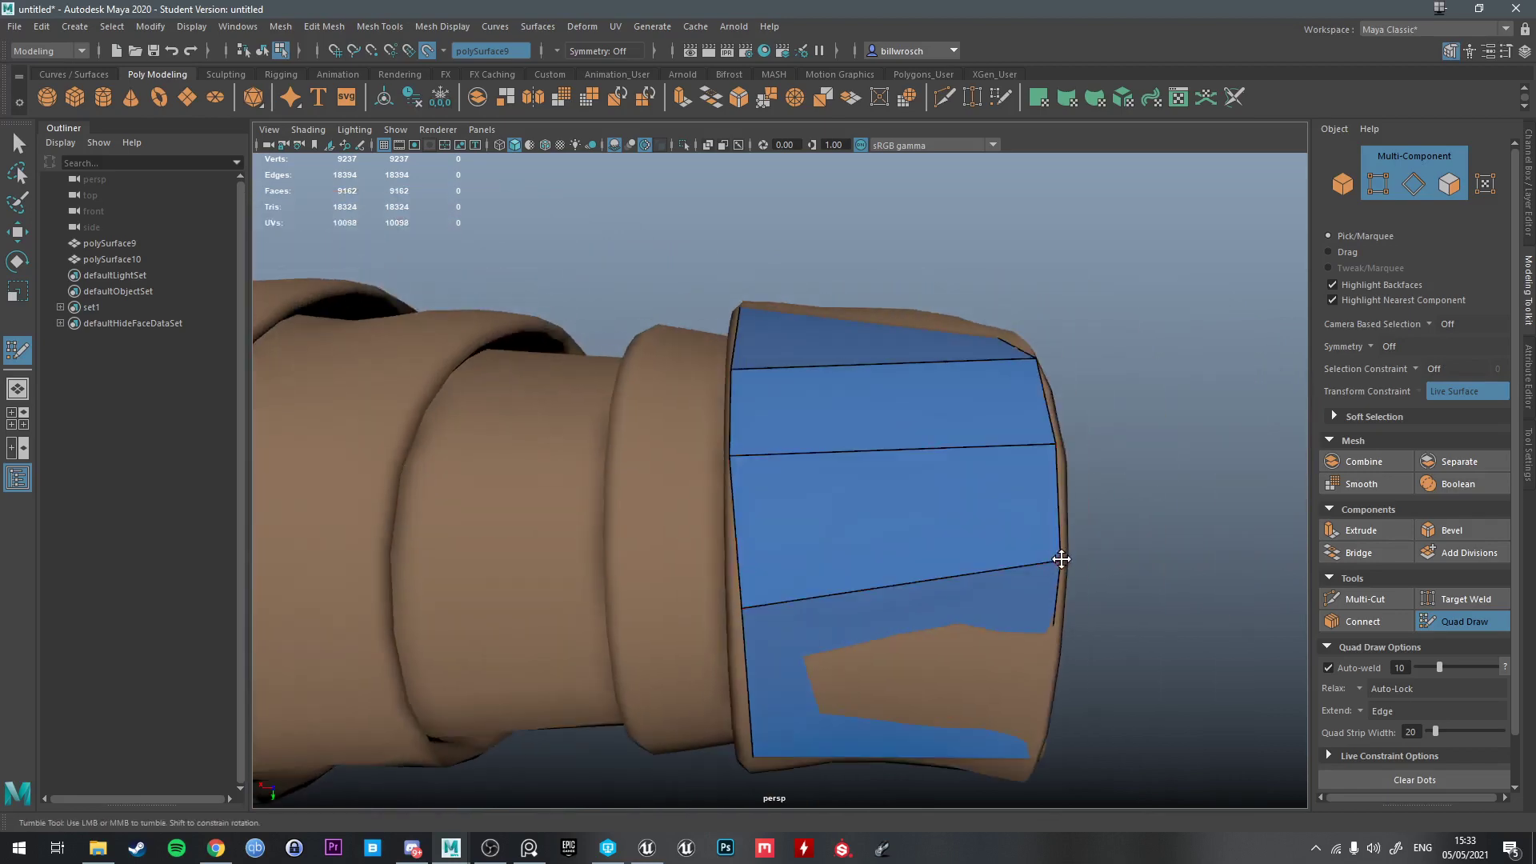
{"action": "left_click_drag", "start_coordinate": [1059, 603], "coordinate": [960, 552], "text": "alt"}
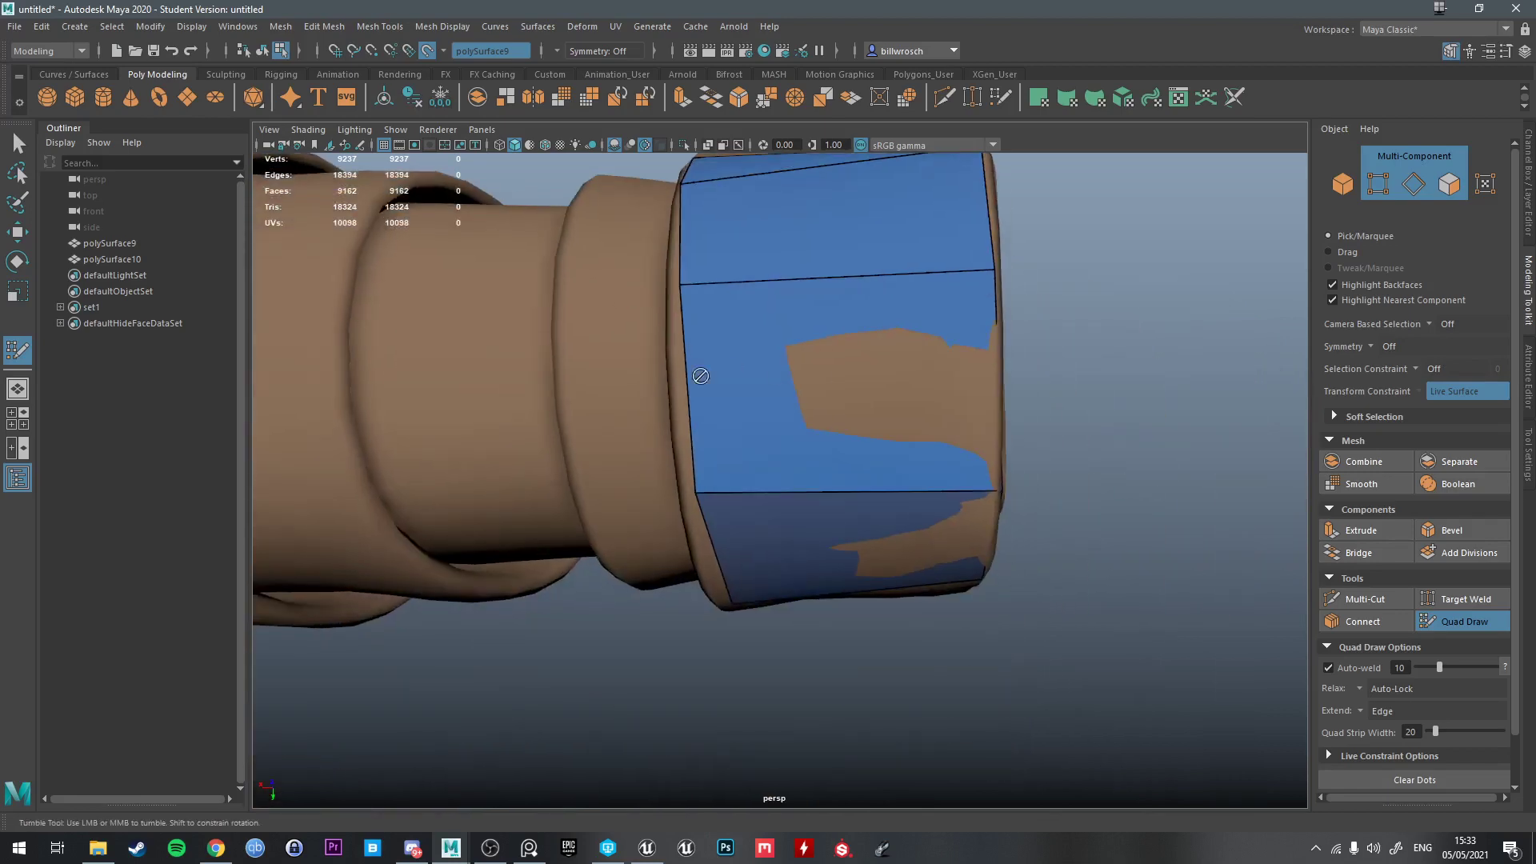
{"action": "left_click_drag", "start_coordinate": [790, 406], "coordinate": [590, 480], "text": "alt"}
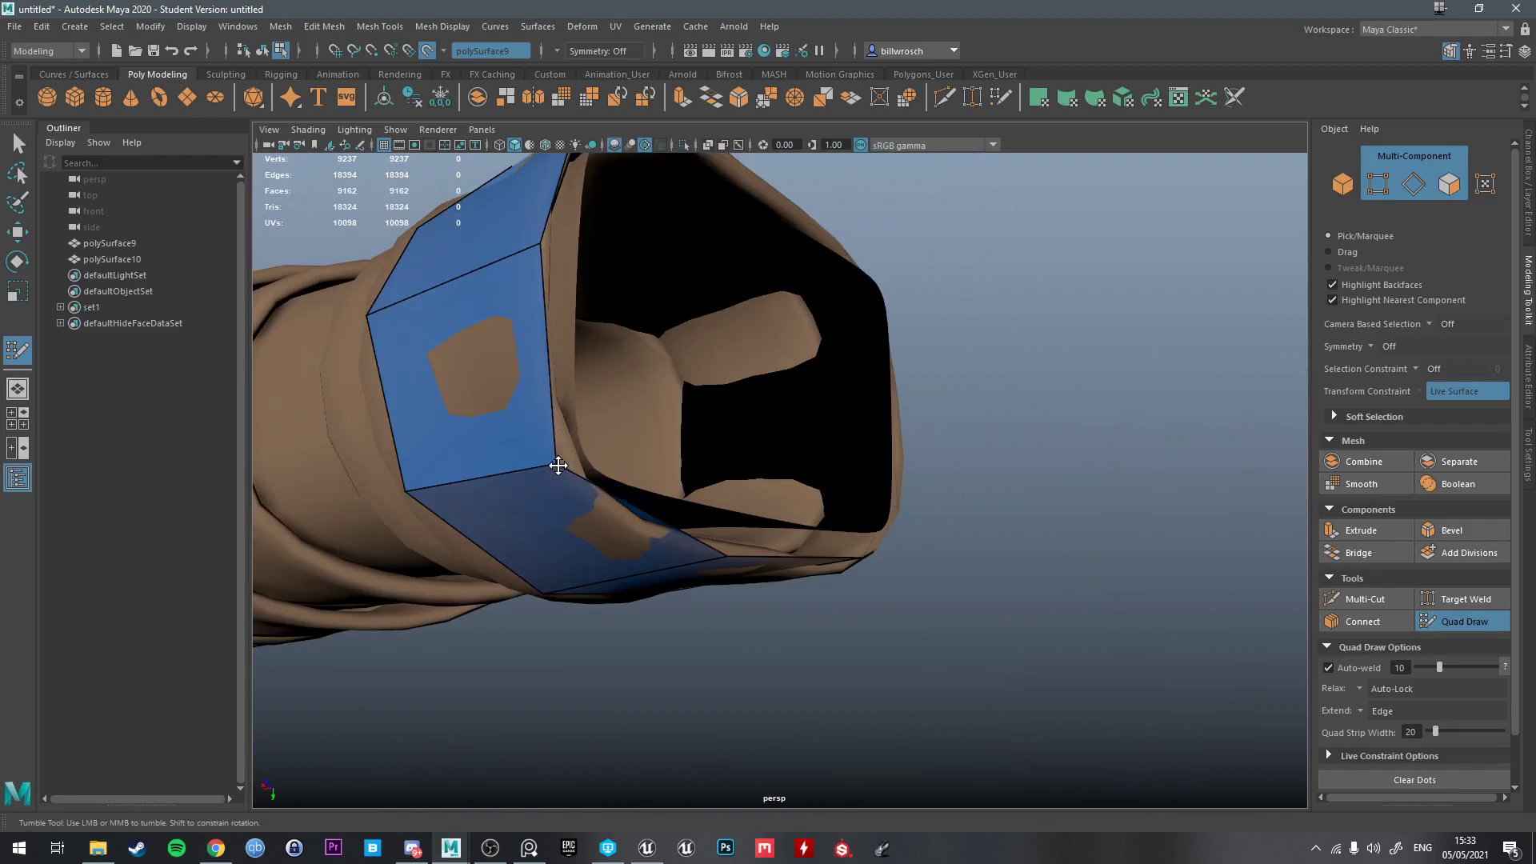
{"action": "left_click_drag", "start_coordinate": [689, 555], "coordinate": [606, 540], "text": "alt"}
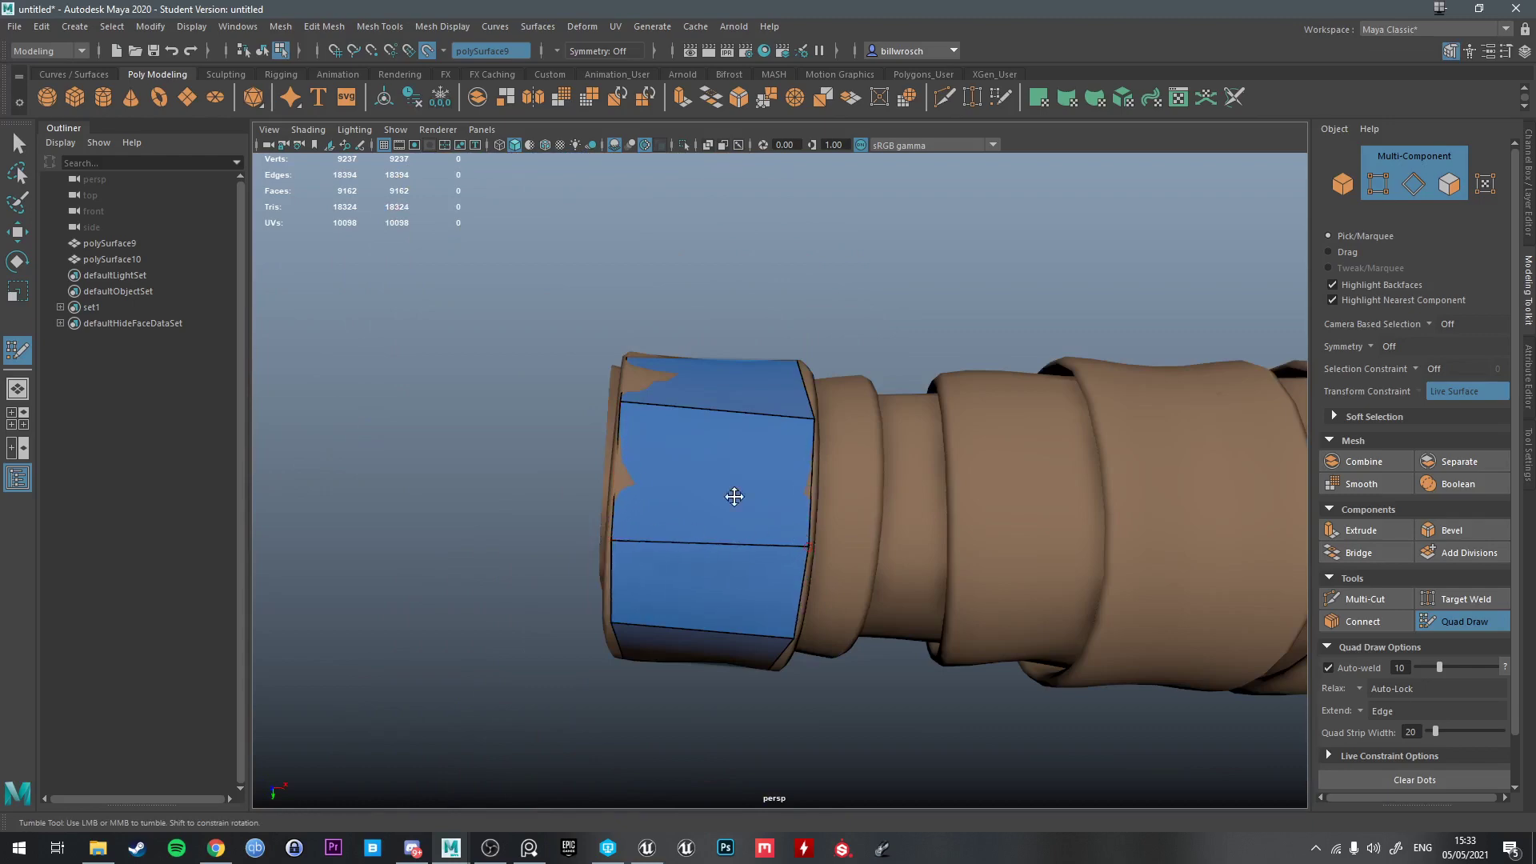
Split the next wide quad of the guard-end ring with a lengthwise edge
{"action": "left_click_drag", "start_coordinate": [730, 496], "coordinate": [845, 336], "text": "alt"}
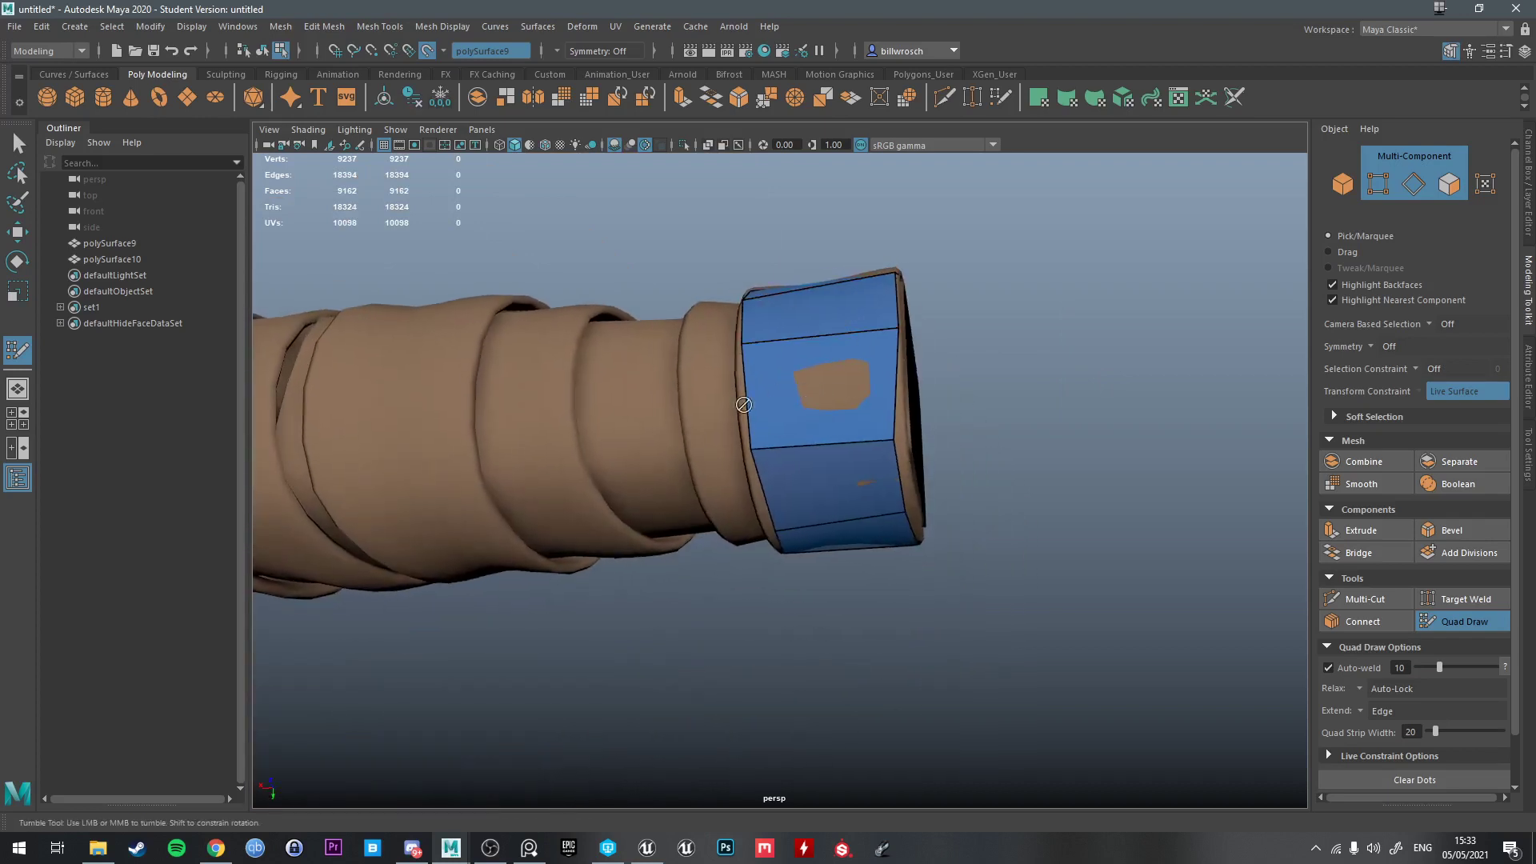
{"action": "left_click_drag", "start_coordinate": [744, 404], "coordinate": [843, 449], "text": "alt"}
{"action": "right_click_drag", "start_coordinate": [912, 490], "coordinate": [1060, 471], "text": "alt"}
{"action": "middle_click_drag", "start_coordinate": [1060, 470], "coordinate": [1081, 494], "text": "alt"}
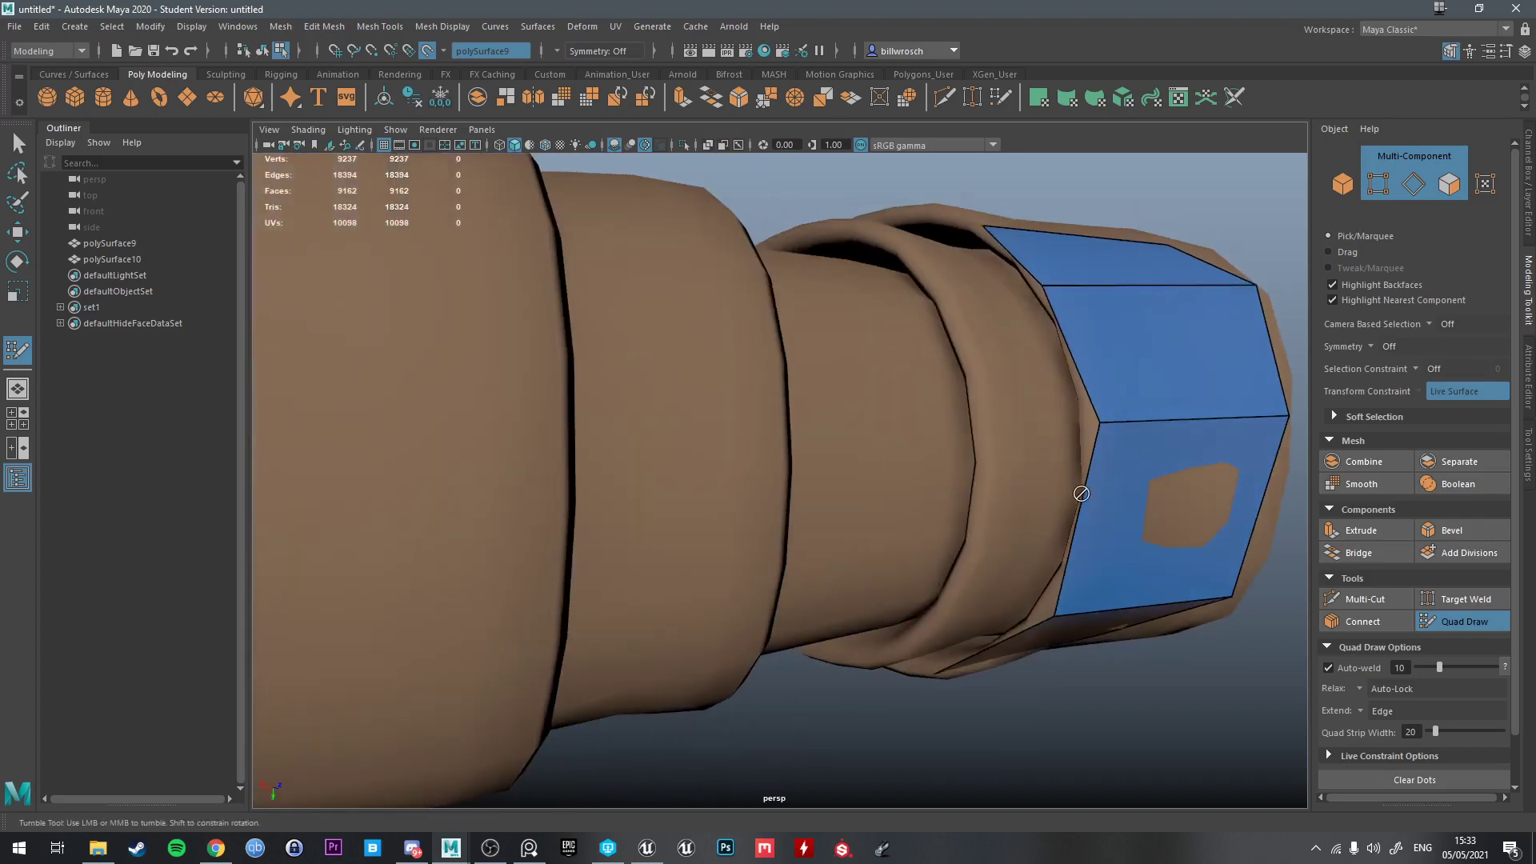
{"action": "left_click", "coordinate": [1098, 440], "text": "ctrl"}
Move the end vertices of the new lengthwise edge onto the band's borders so the neighbouring quads are even
{"action": "mouse_move", "coordinate": [1097, 440]}
{"action": "left_mouse_down"}
{"action": "mouse_move", "coordinate": [1077, 540]}
{"action": "mouse_move", "coordinate": [1133, 353]}
{"action": "mouse_move", "coordinate": [921, 404]}
{"action": "left_mouse_up"}
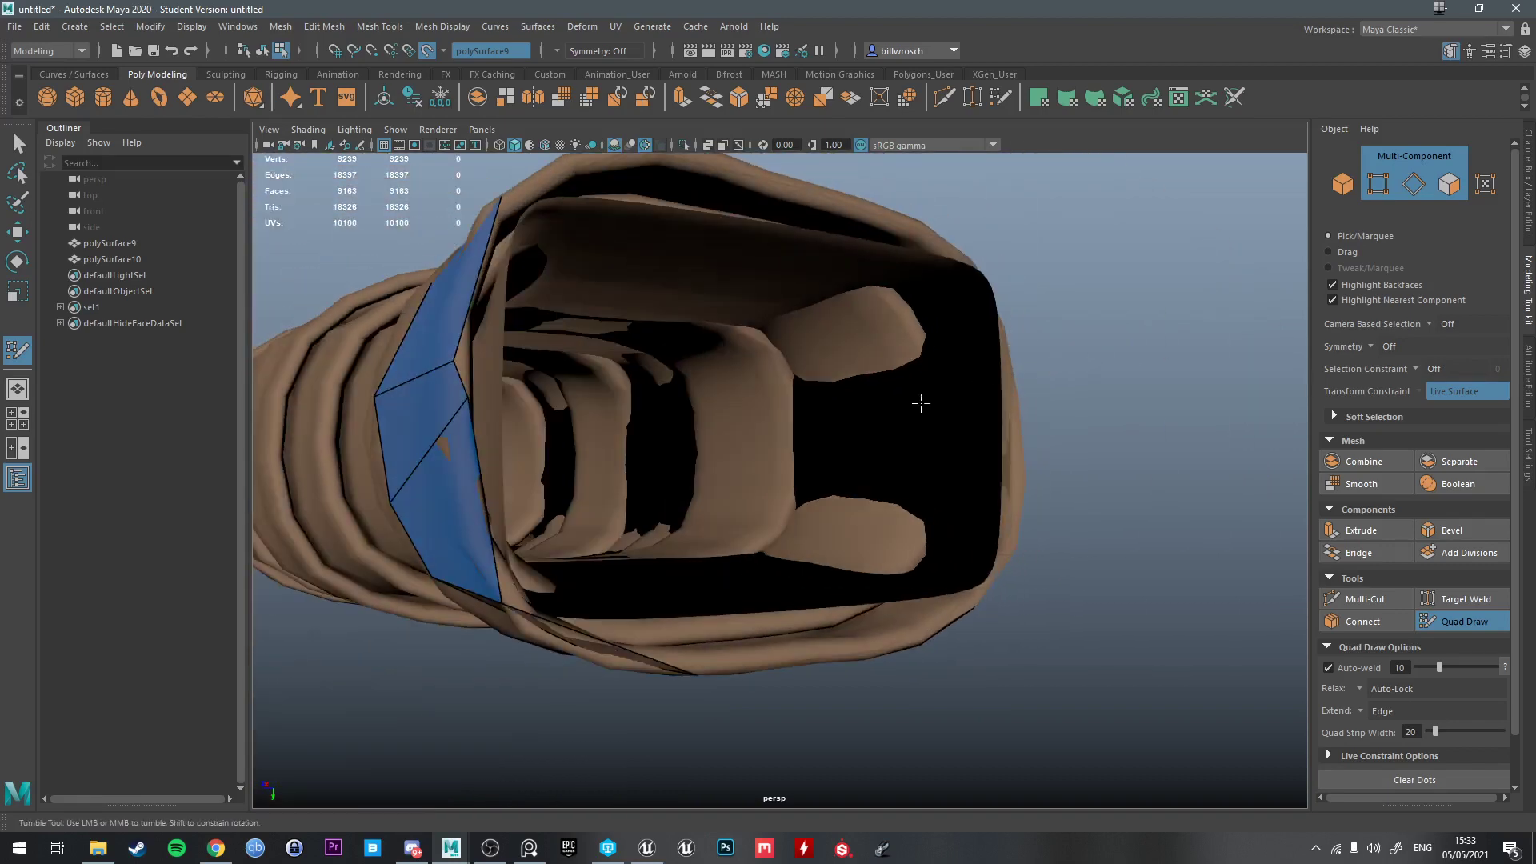
{"action": "mouse_move", "coordinate": [471, 399]}
{"action": "left_mouse_down", "text": "alt"}
{"action": "mouse_move", "coordinate": [579, 456]}
{"action": "mouse_move", "coordinate": [689, 424]}
{"action": "mouse_move", "coordinate": [600, 445]}
{"action": "mouse_move", "coordinate": [826, 451]}
{"action": "mouse_move", "coordinate": [843, 525]}
{"action": "mouse_move", "coordinate": [1080, 488]}
{"action": "left_mouse_up", "text": "alt"}
{"action": "right_click_drag", "start_coordinate": [1080, 488], "coordinate": [1029, 439], "text": "alt"}
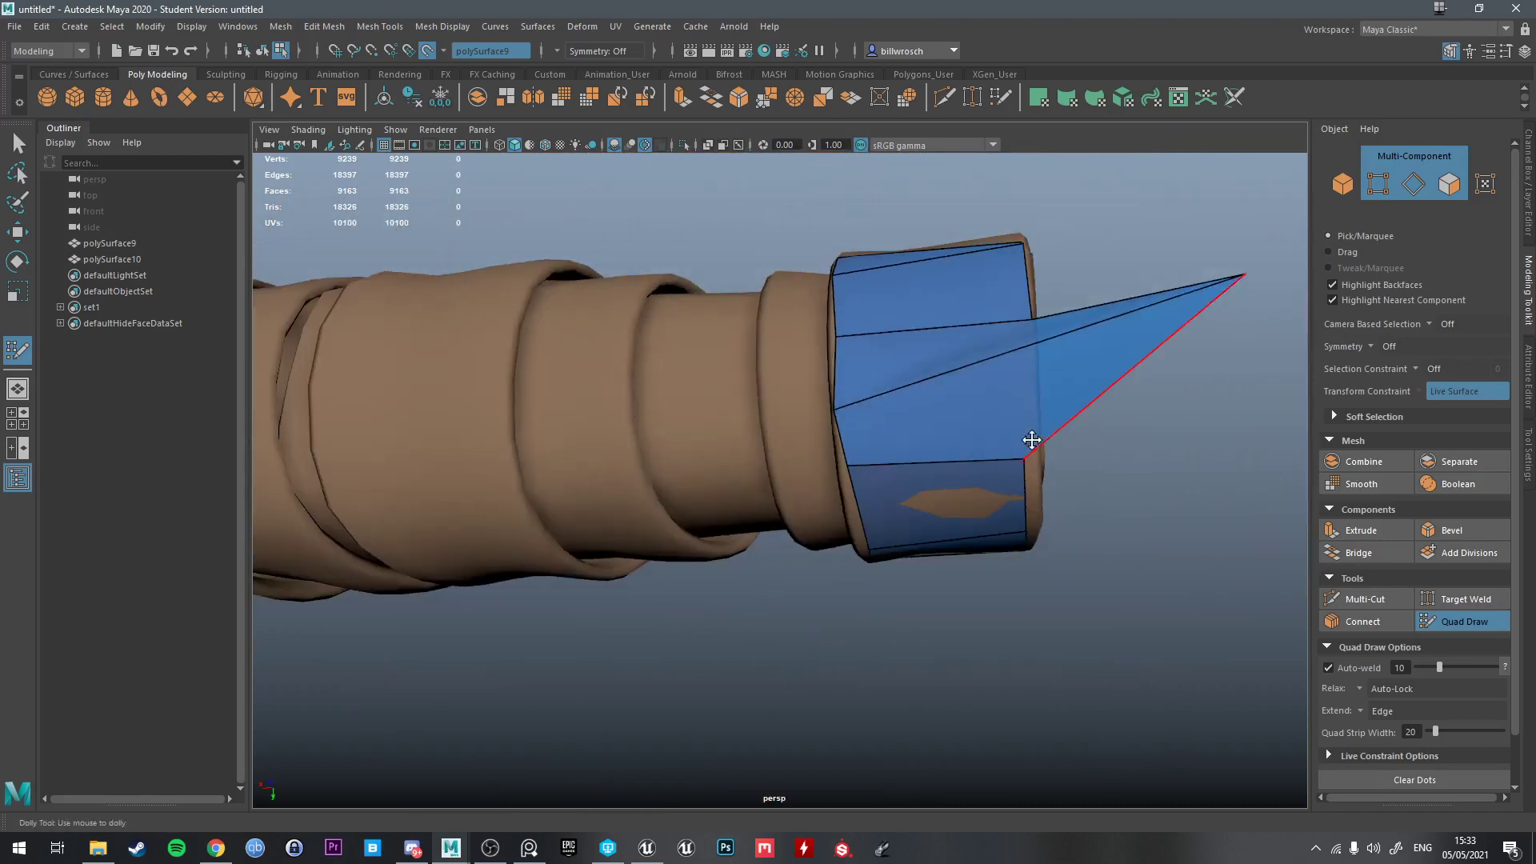
{"action": "left_click_drag", "start_coordinate": [1237, 278], "coordinate": [1200, 406], "text": "alt"}
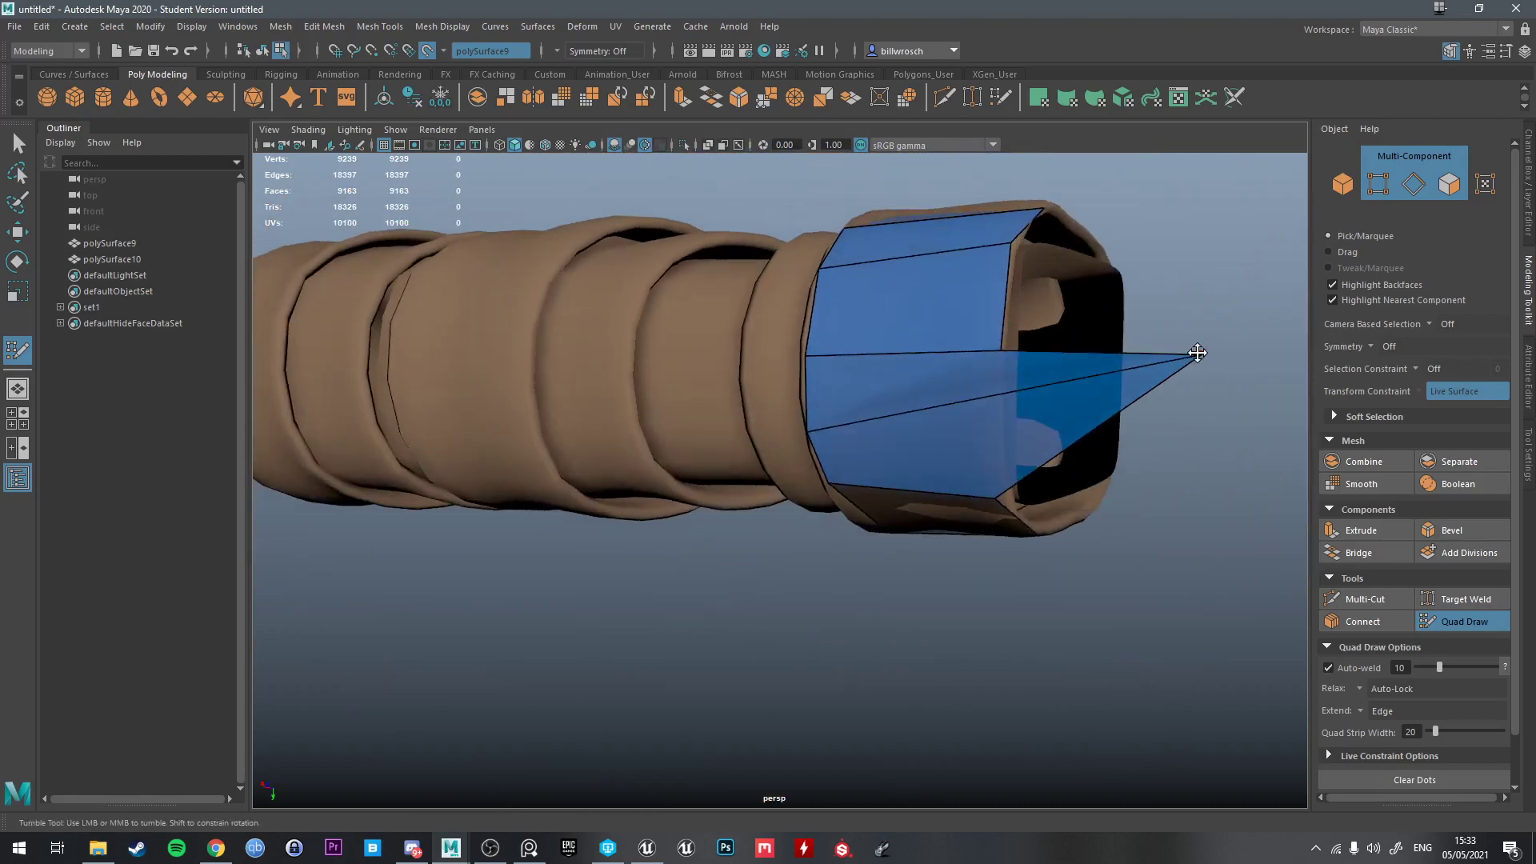
{"action": "mouse_move", "coordinate": [1198, 353]}
{"action": "left_mouse_down"}
{"action": "mouse_move", "coordinate": [994, 432]}
{"action": "mouse_move", "coordinate": [1015, 470]}
{"action": "mouse_move", "coordinate": [1000, 404]}
{"action": "left_mouse_up"}
{"action": "left_click_drag", "start_coordinate": [835, 447], "coordinate": [843, 478]}
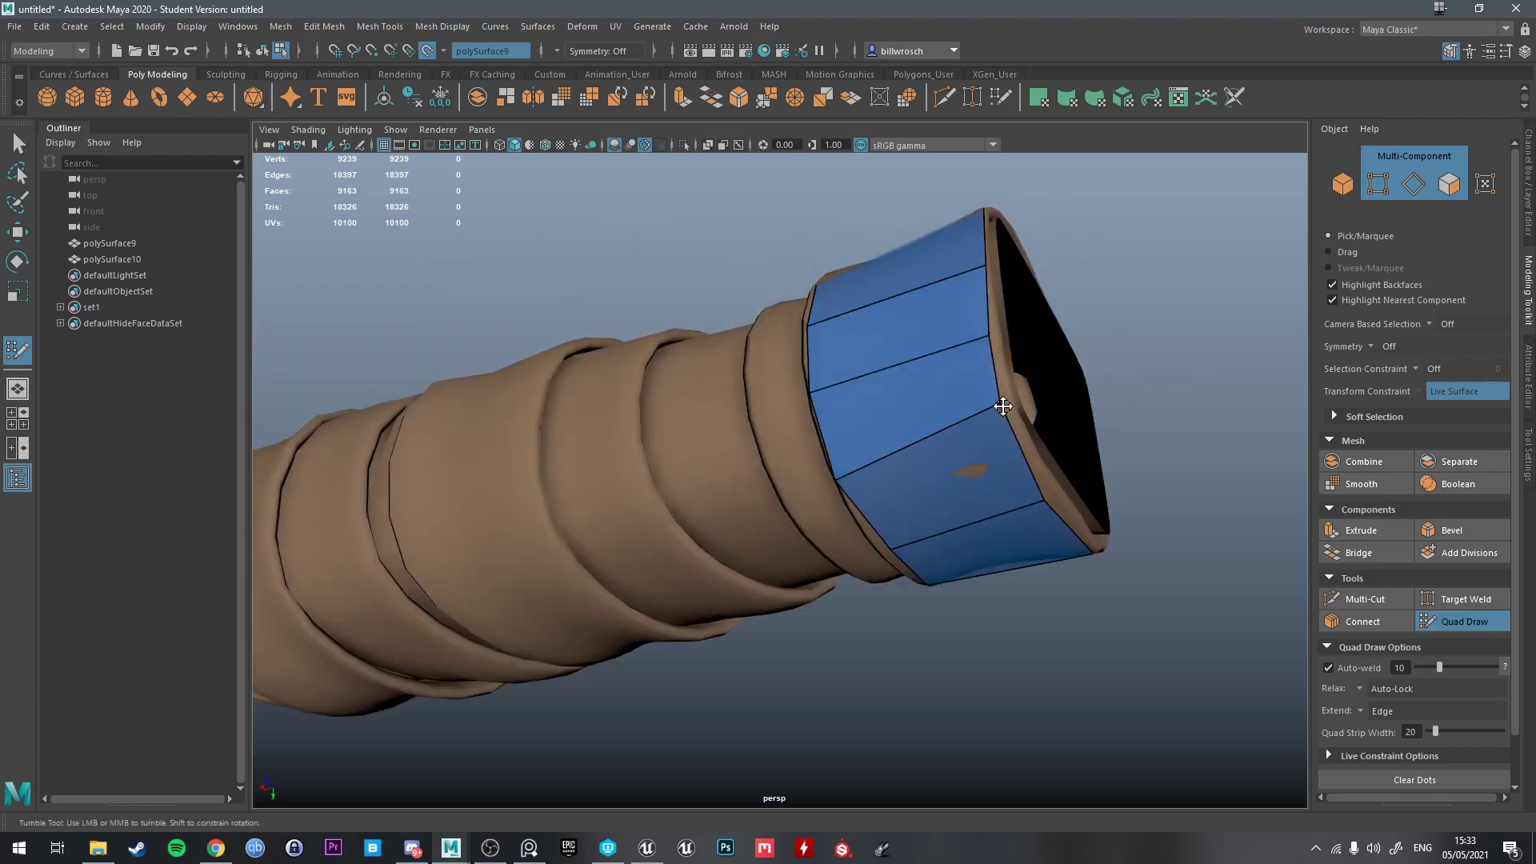
Insert a lengthwise edge through the remaining wide quad on the other side of the ring
{"action": "left_click_drag", "start_coordinate": [1092, 448], "coordinate": [916, 395], "text": "alt"}
{"action": "left_click_drag", "start_coordinate": [921, 335], "coordinate": [919, 443], "text": "alt"}
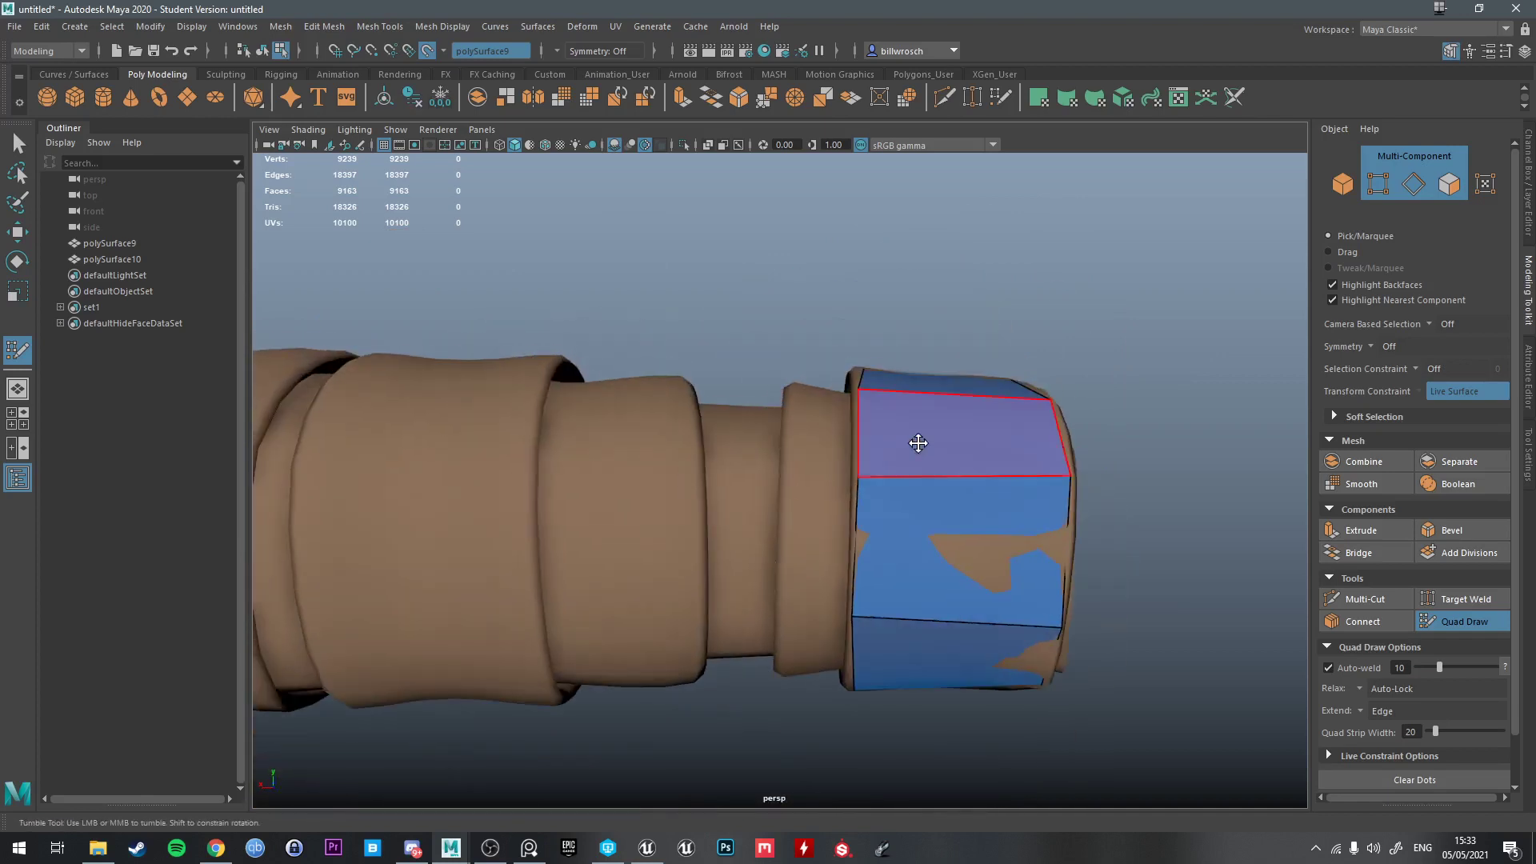
{"action": "left_click", "coordinate": [871, 493], "text": "ctrl"}
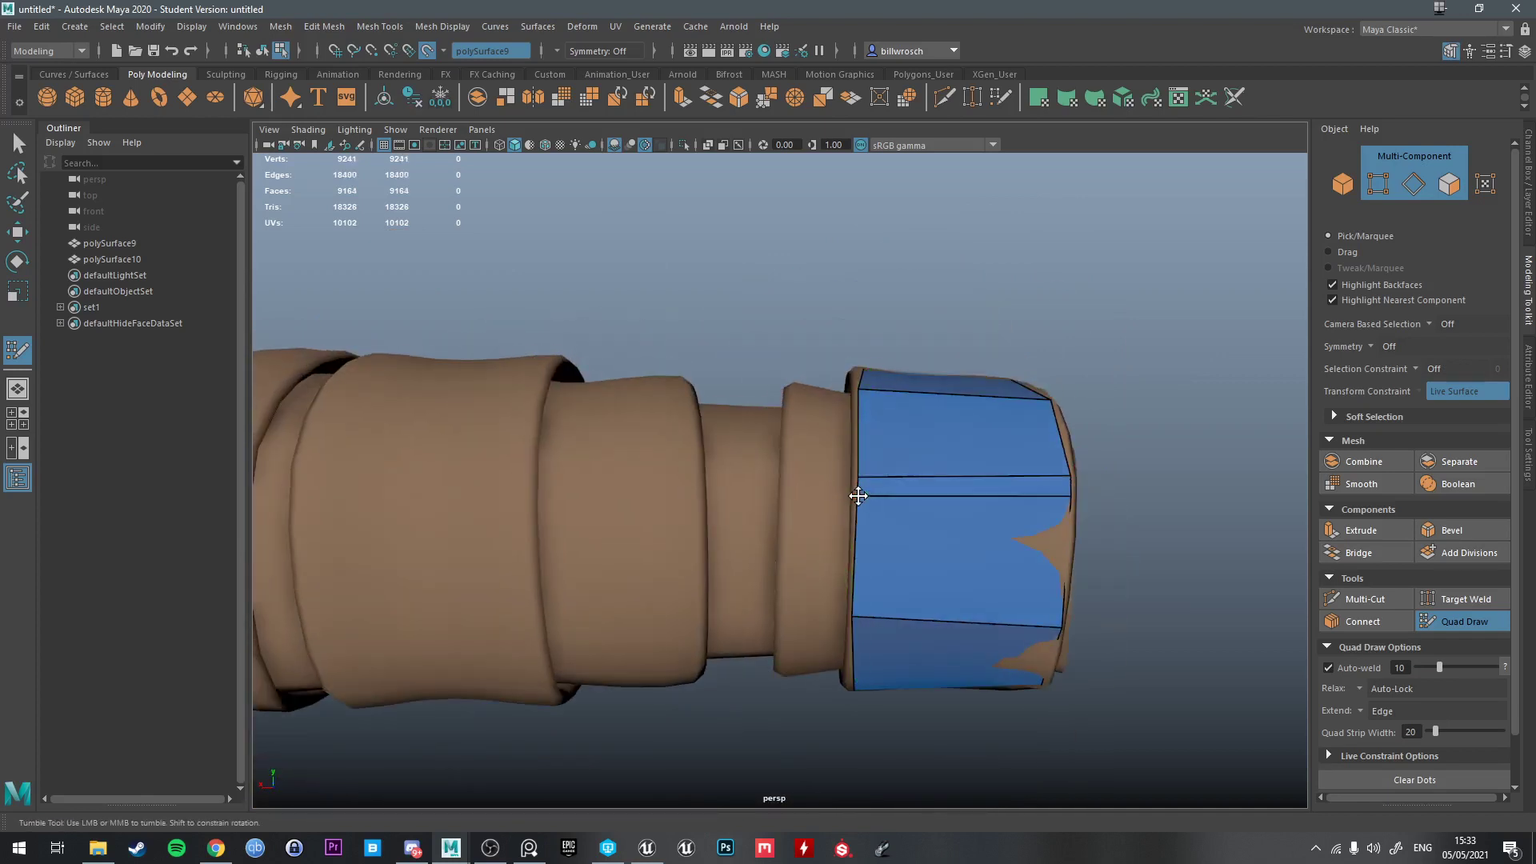
Slide the ring's uneven vertices along the band's borders to space the lengthwise edges evenly
{"action": "mouse_move", "coordinate": [858, 496]}
{"action": "left_mouse_down"}
{"action": "mouse_move", "coordinate": [857, 597]}
{"action": "mouse_move", "coordinate": [852, 564]}
{"action": "left_mouse_up"}
{"action": "left_click_drag", "start_coordinate": [1067, 495], "coordinate": [845, 512], "text": "alt"}
{"action": "left_click_drag", "start_coordinate": [569, 515], "coordinate": [735, 492], "text": "alt"}
{"action": "middle_click_drag", "start_coordinate": [735, 492], "coordinate": [757, 433], "text": "alt"}
{"action": "mouse_move", "coordinate": [775, 412]}
{"action": "left_mouse_down", "text": "alt"}
{"action": "mouse_move", "coordinate": [751, 483]}
{"action": "mouse_move", "coordinate": [826, 442]}
{"action": "mouse_move", "coordinate": [779, 413]}
{"action": "mouse_move", "coordinate": [783, 467]}
{"action": "left_mouse_up", "text": "alt"}
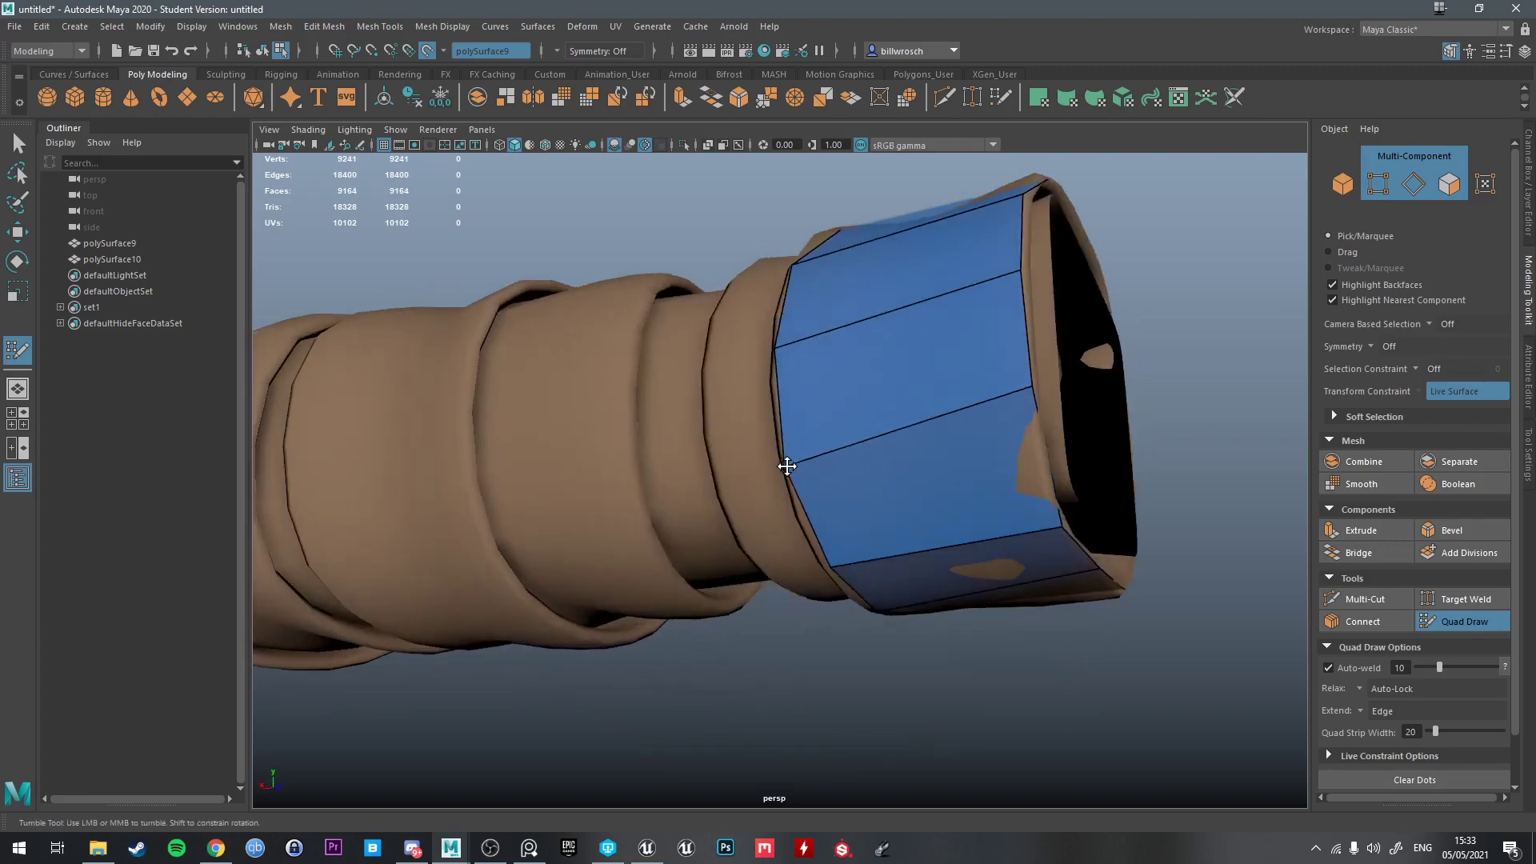
{"action": "key", "text": "ctrl+z"}
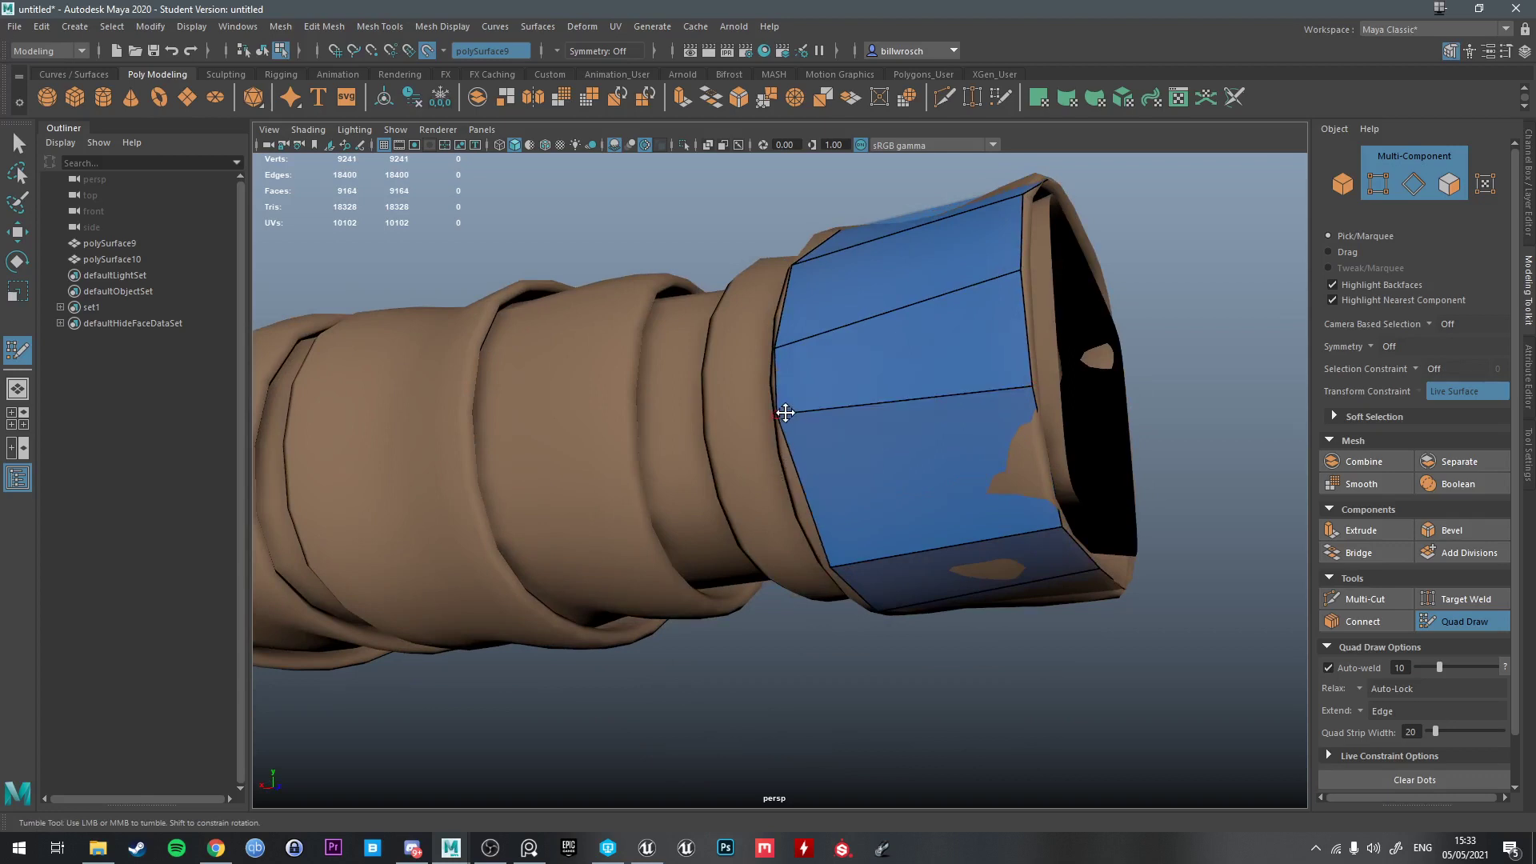
{"action": "left_click_drag", "start_coordinate": [785, 412], "coordinate": [797, 466]}
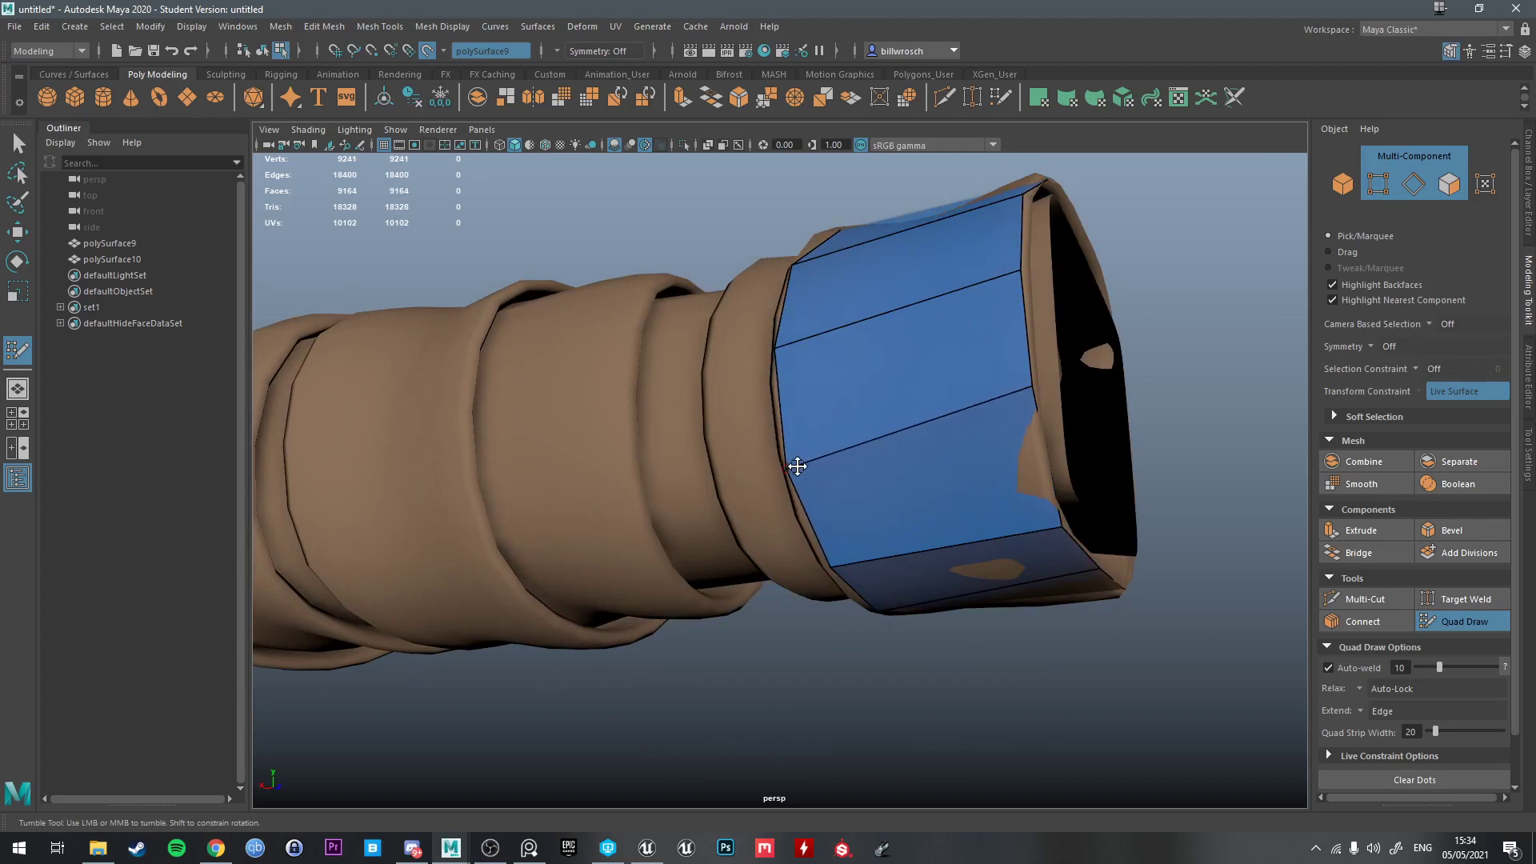
{"action": "left_click_drag", "start_coordinate": [1028, 419], "coordinate": [905, 323], "text": "alt"}
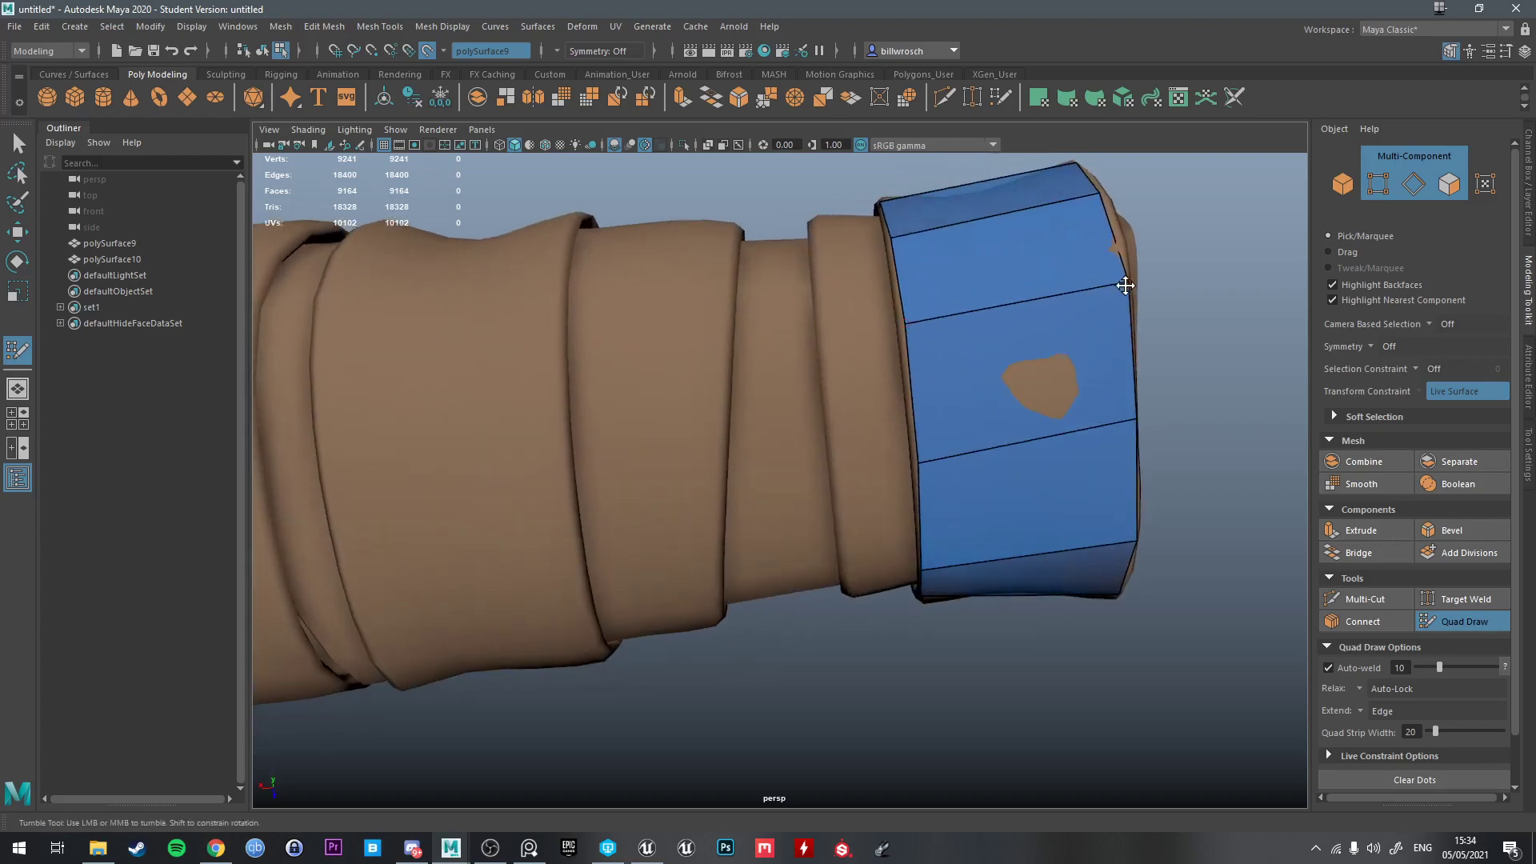
Extrude the ring's inner border along the whole grip and divide the extension into four rings of quads
{"action": "left_click_drag", "start_coordinate": [1117, 302], "coordinate": [916, 477], "text": "alt"}
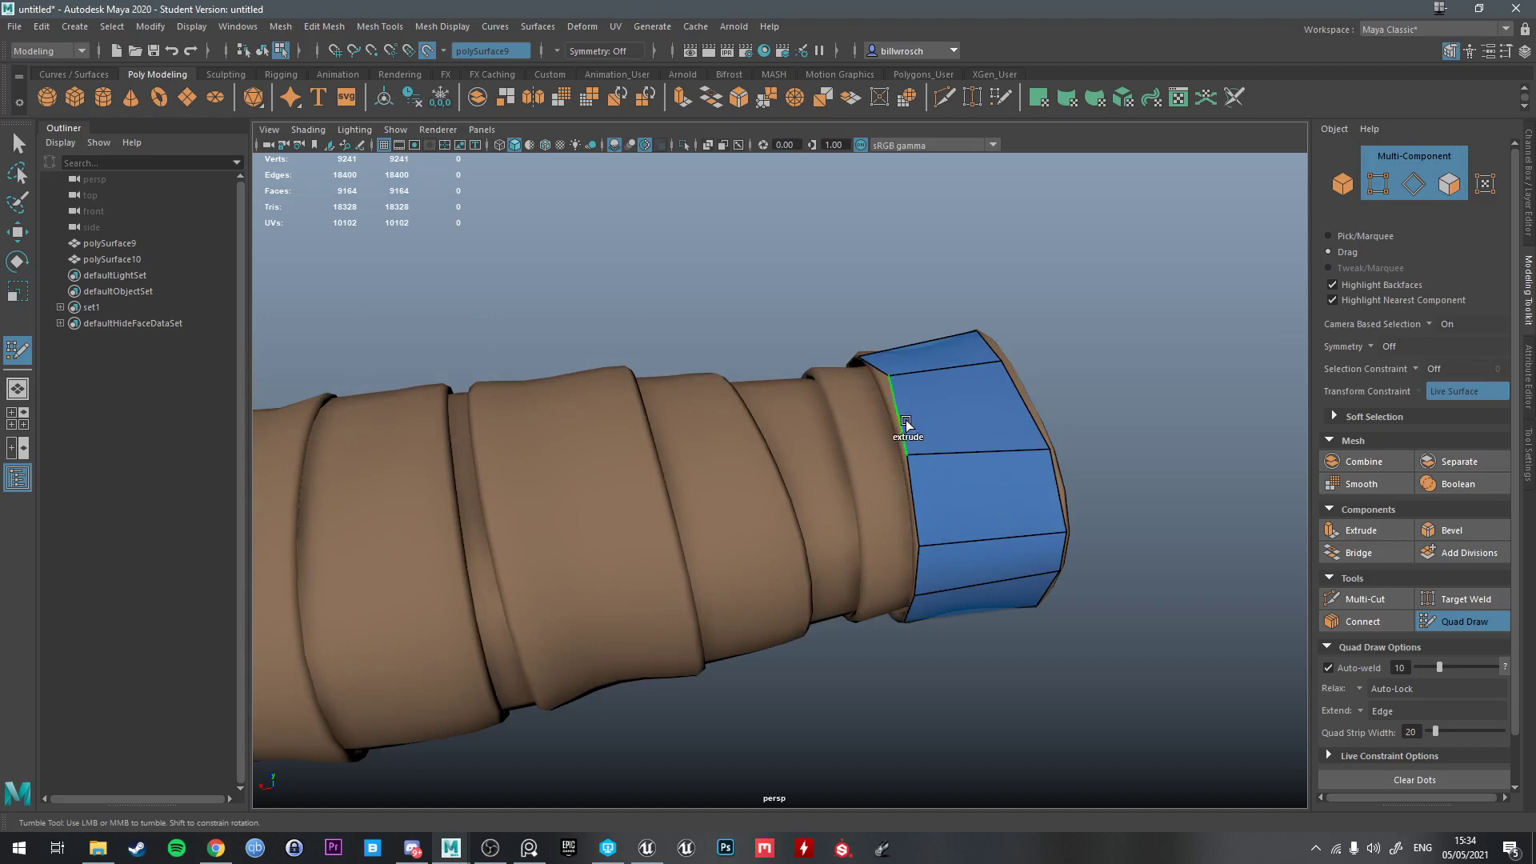
{"action": "mouse_move", "coordinate": [906, 422]}
{"action": "left_mouse_down"}
{"action": "mouse_move", "coordinate": [484, 439]}
{"action": "mouse_move", "coordinate": [516, 455]}
{"action": "mouse_move", "coordinate": [503, 442]}
{"action": "mouse_move", "coordinate": [756, 412]}
{"action": "mouse_move", "coordinate": [775, 435]}
{"action": "mouse_move", "coordinate": [376, 452]}
{"action": "mouse_move", "coordinate": [469, 377]}
{"action": "mouse_move", "coordinate": [421, 422]}
{"action": "mouse_move", "coordinate": [707, 357]}
{"action": "mouse_move", "coordinate": [678, 401]}
{"action": "mouse_move", "coordinate": [520, 472]}
{"action": "mouse_move", "coordinate": [548, 369]}
{"action": "mouse_move", "coordinate": [731, 360]}
{"action": "mouse_move", "coordinate": [736, 548]}
{"action": "mouse_move", "coordinate": [678, 399]}
{"action": "mouse_move", "coordinate": [775, 397]}
{"action": "mouse_move", "coordinate": [867, 347]}
{"action": "mouse_move", "coordinate": [719, 401]}
{"action": "mouse_move", "coordinate": [875, 401]}
{"action": "mouse_move", "coordinate": [992, 435]}
{"action": "mouse_move", "coordinate": [983, 368]}
{"action": "left_mouse_up"}
{"action": "left_click", "coordinate": [679, 399], "text": "ctrl"}
{"action": "middle_click_drag", "start_coordinate": [983, 368], "coordinate": [875, 396], "text": "alt"}
{"action": "mouse_move", "coordinate": [875, 396]}
{"action": "left_mouse_down", "text": "alt"}
{"action": "mouse_move", "coordinate": [808, 415]}
{"action": "mouse_move", "coordinate": [896, 415]}
{"action": "mouse_move", "coordinate": [858, 425]}
{"action": "left_mouse_up", "text": "alt"}
Leave Quad Draw, select the low-poly mesh as an object, and turn off the live surface
{"action": "key", "text": "q"}
{"action": "left_click", "coordinate": [857, 425]}
{"action": "right_click_drag", "start_coordinate": [857, 420], "coordinate": [908, 381]}
{"action": "left_click_drag", "start_coordinate": [908, 381], "coordinate": [769, 343], "text": "alt"}
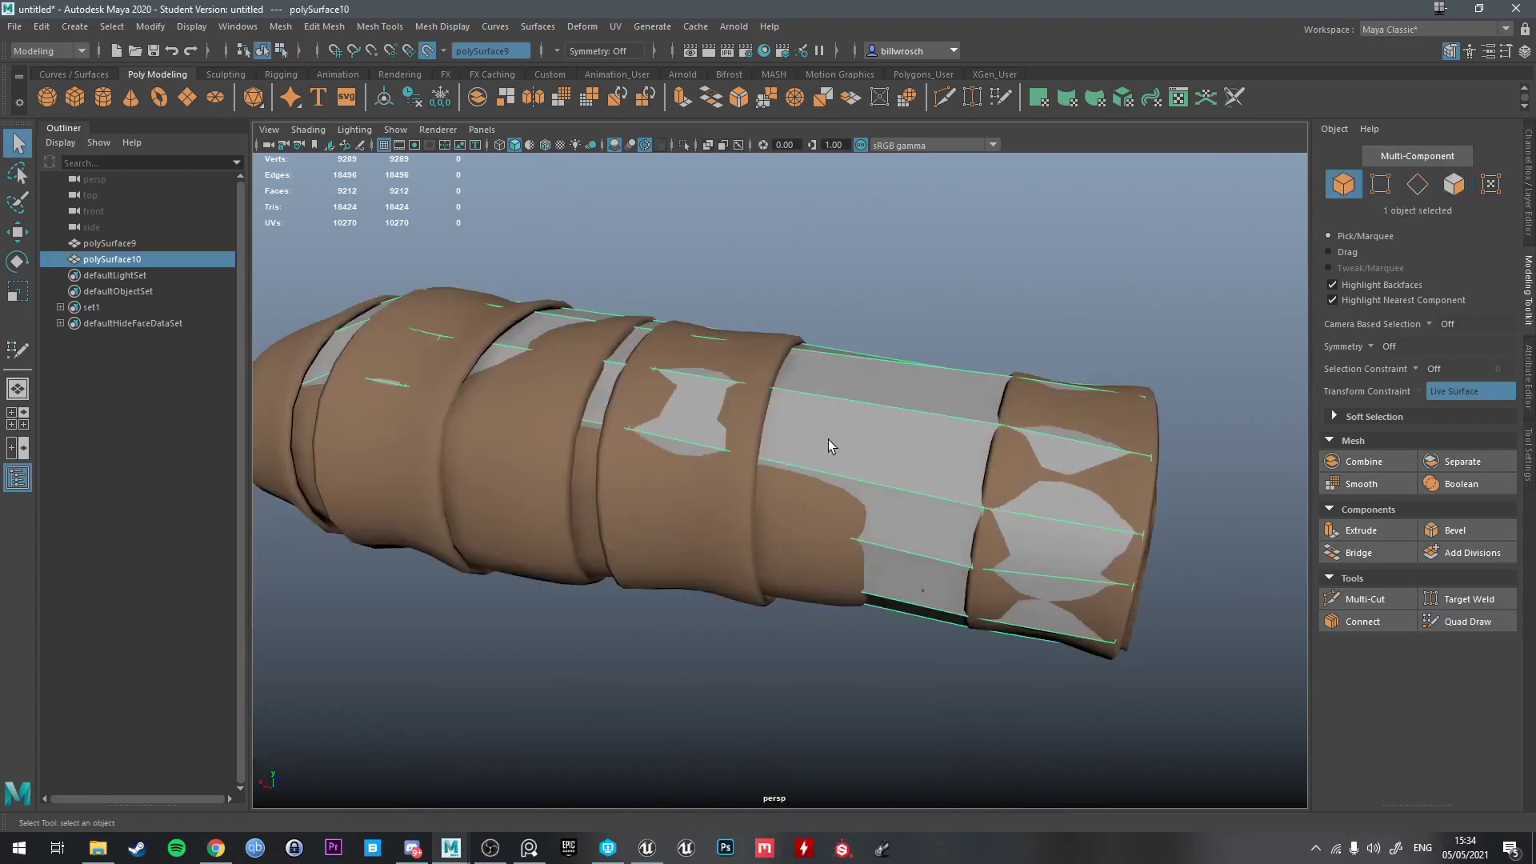
{"action": "left_click_drag", "start_coordinate": [822, 440], "coordinate": [716, 324], "text": "alt"}
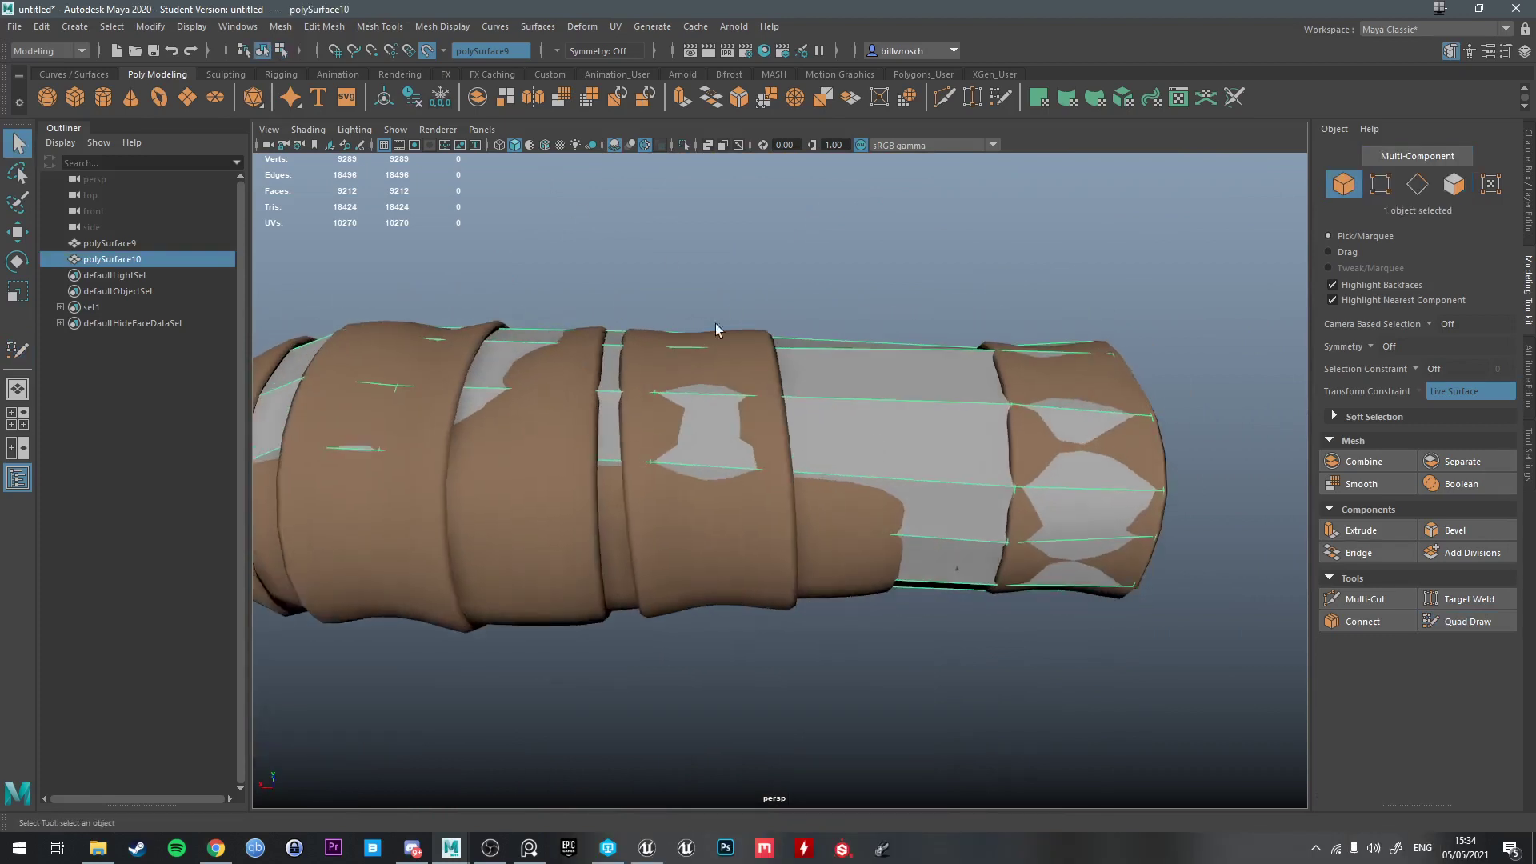
{"action": "left_click", "coordinate": [426, 52]}
Isolate the low-poly mesh and scale it to 1.54 in Y and Z so it encloses the grip
{"action": "key", "text": "ctrl+1"}
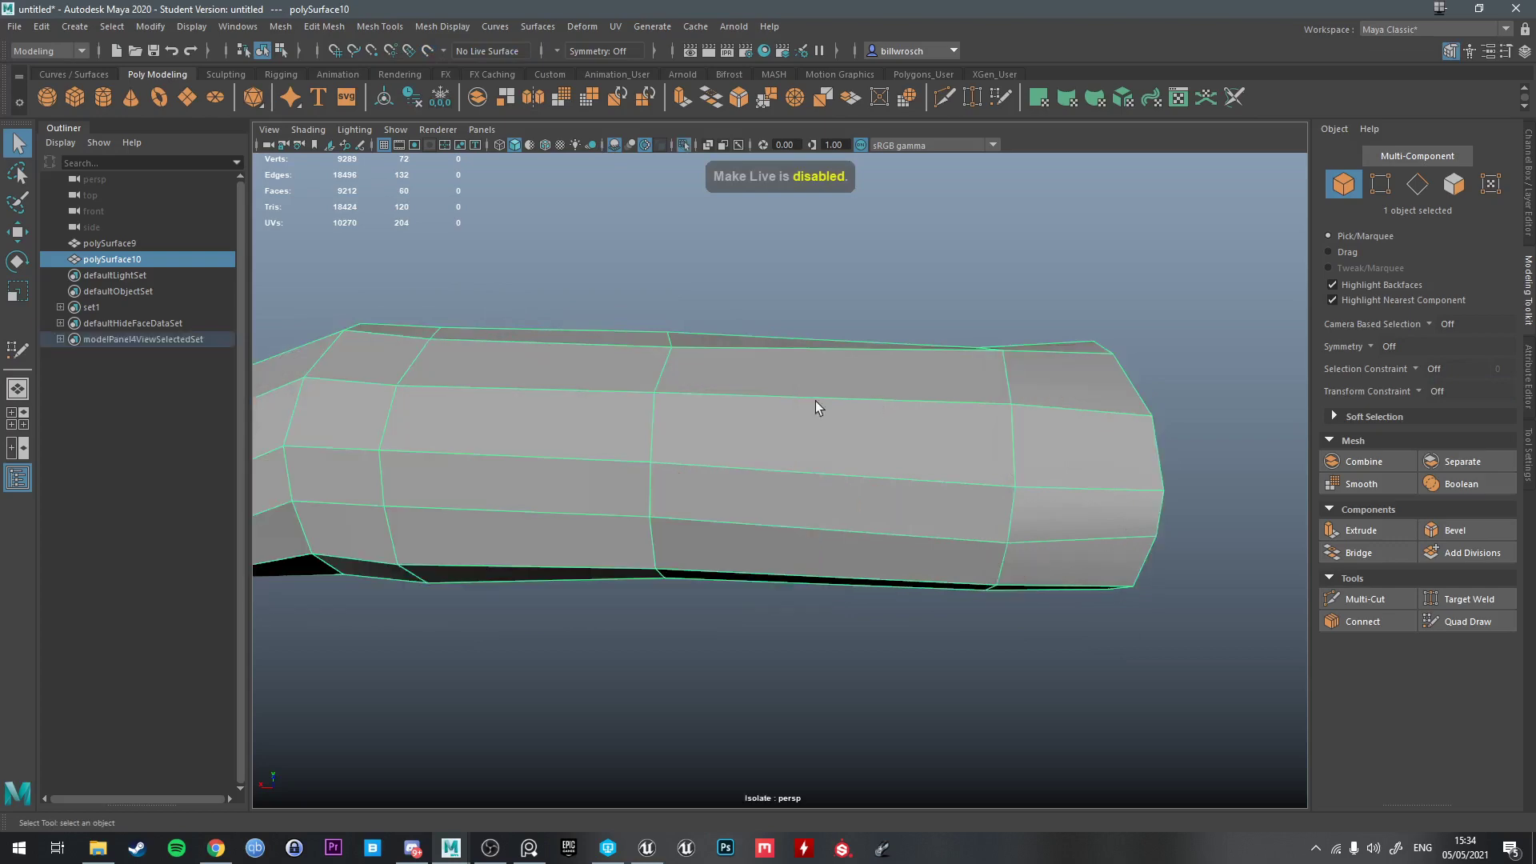
{"action": "left_click_drag", "start_coordinate": [816, 408], "coordinate": [670, 454], "text": "alt"}
{"action": "key", "text": "r"}
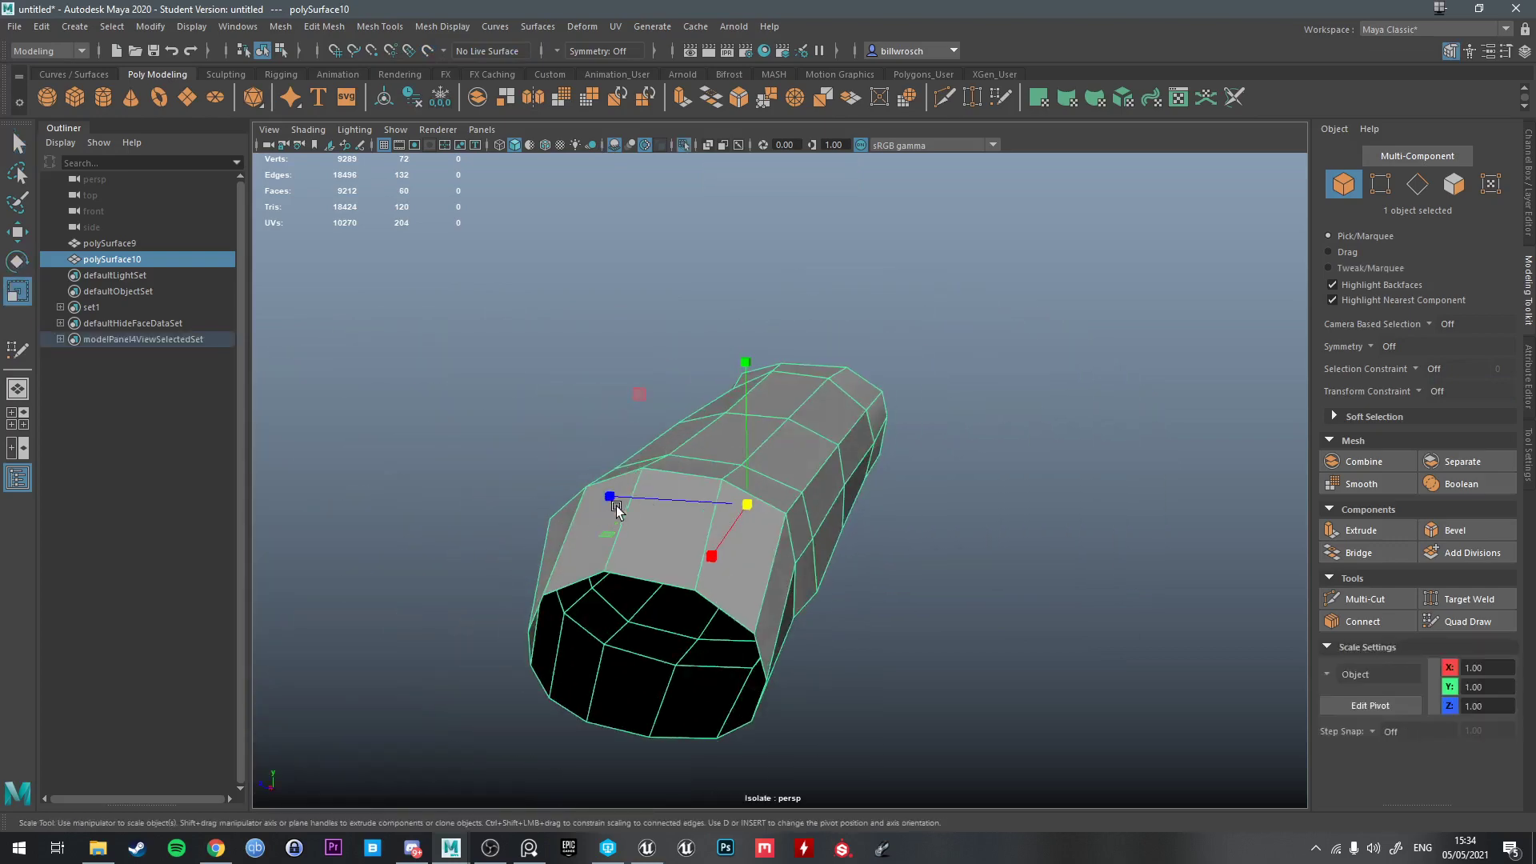
{"action": "left_click_drag", "start_coordinate": [641, 393], "coordinate": [617, 369]}
{"action": "left_click_drag", "start_coordinate": [892, 451], "coordinate": [785, 440], "text": "alt"}
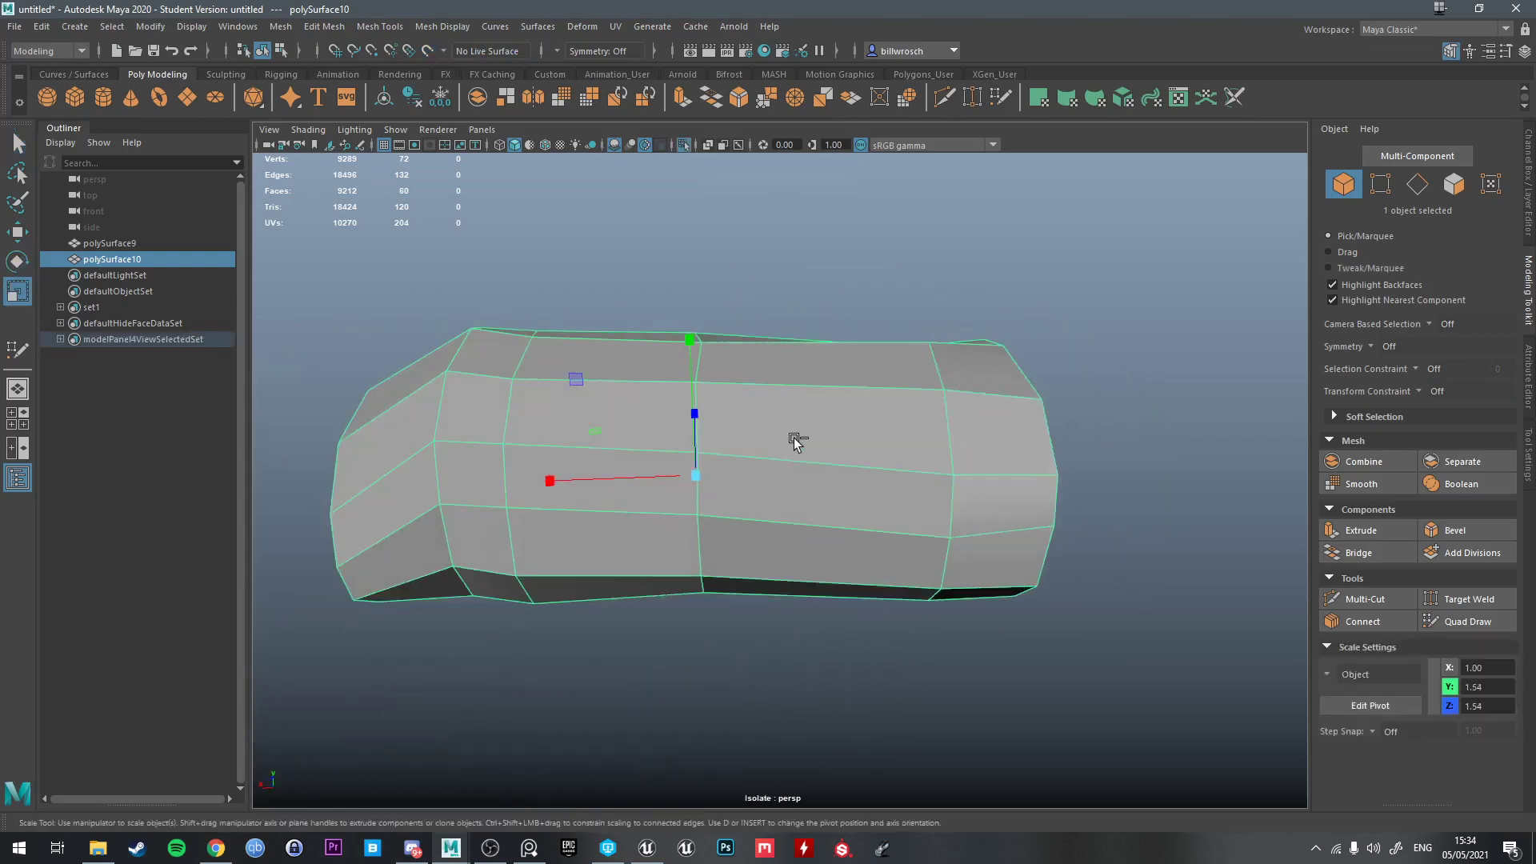
{"action": "key", "text": "ctrl+1"}
Insert three edge loops around the low-poly mesh with Multi-Cut, spaced between its existing rings
{"action": "left_click_drag", "start_coordinate": [840, 382], "coordinate": [699, 400], "text": "alt"}
{"action": "key", "text": "q"}
{"action": "key", "text": "ctrl+shift+x"}
{"action": "left_click", "coordinate": [816, 396], "text": "ctrl"}
{"action": "left_click", "coordinate": [648, 408], "text": "ctrl"}
{"action": "left_click", "coordinate": [483, 524], "text": "ctrl"}
{"action": "key", "text": "q"}
Select the low-poly mesh and the wrapped grip, and apply a ShrinkWrap deformer to fit the mesh to the grip
{"action": "right_click_drag", "start_coordinate": [766, 387], "coordinate": [842, 358]}
{"action": "left_click_drag", "start_coordinate": [841, 359], "coordinate": [910, 469], "text": "alt"}
{"action": "left_click", "coordinate": [942, 460], "text": "shift"}
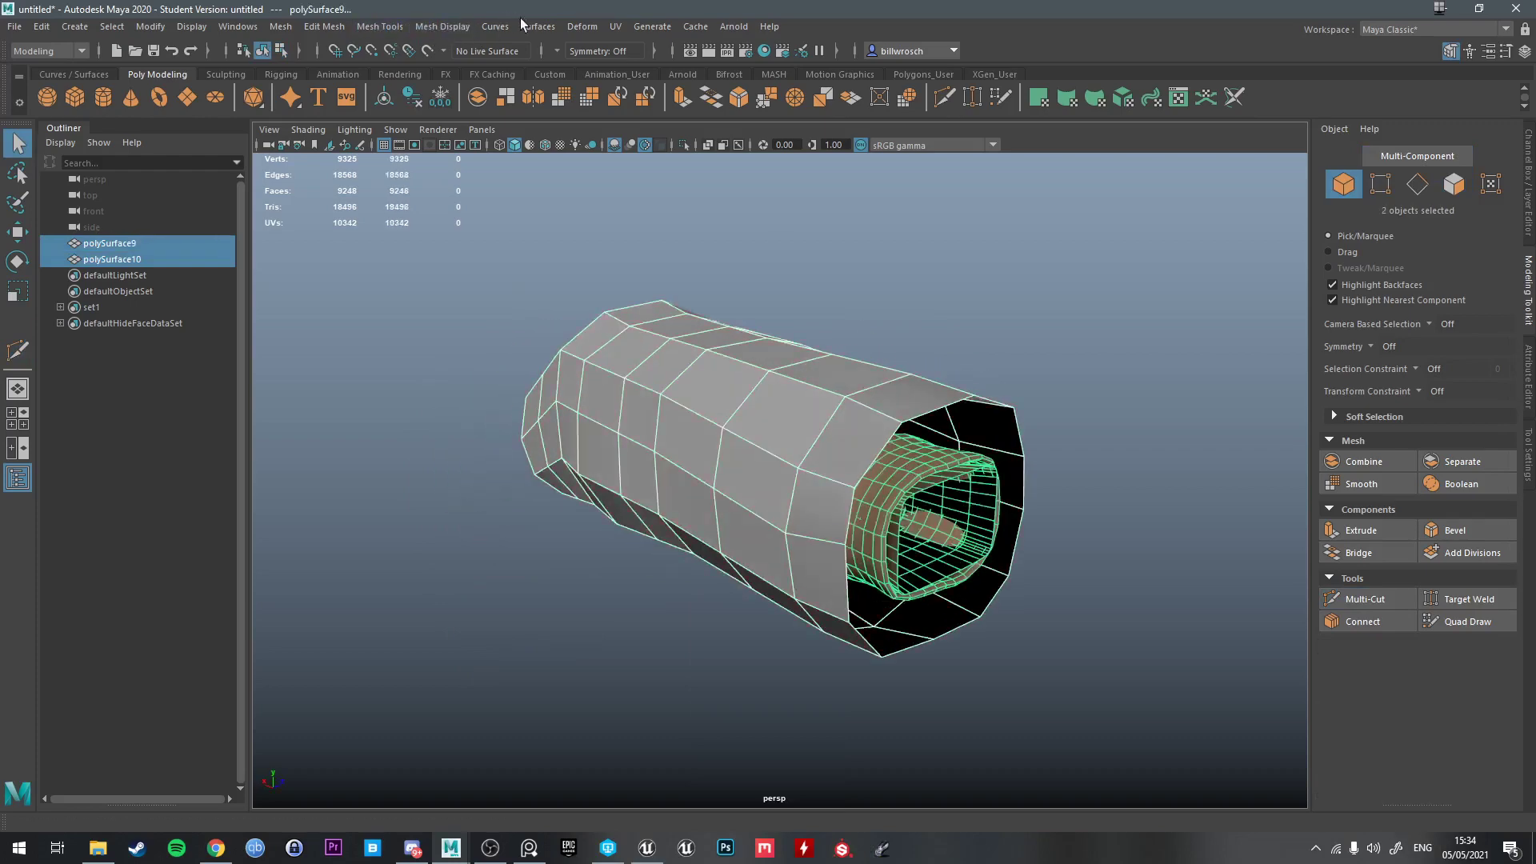
{"action": "left_click", "coordinate": [582, 26]}
{"action": "left_click", "coordinate": [637, 198]}
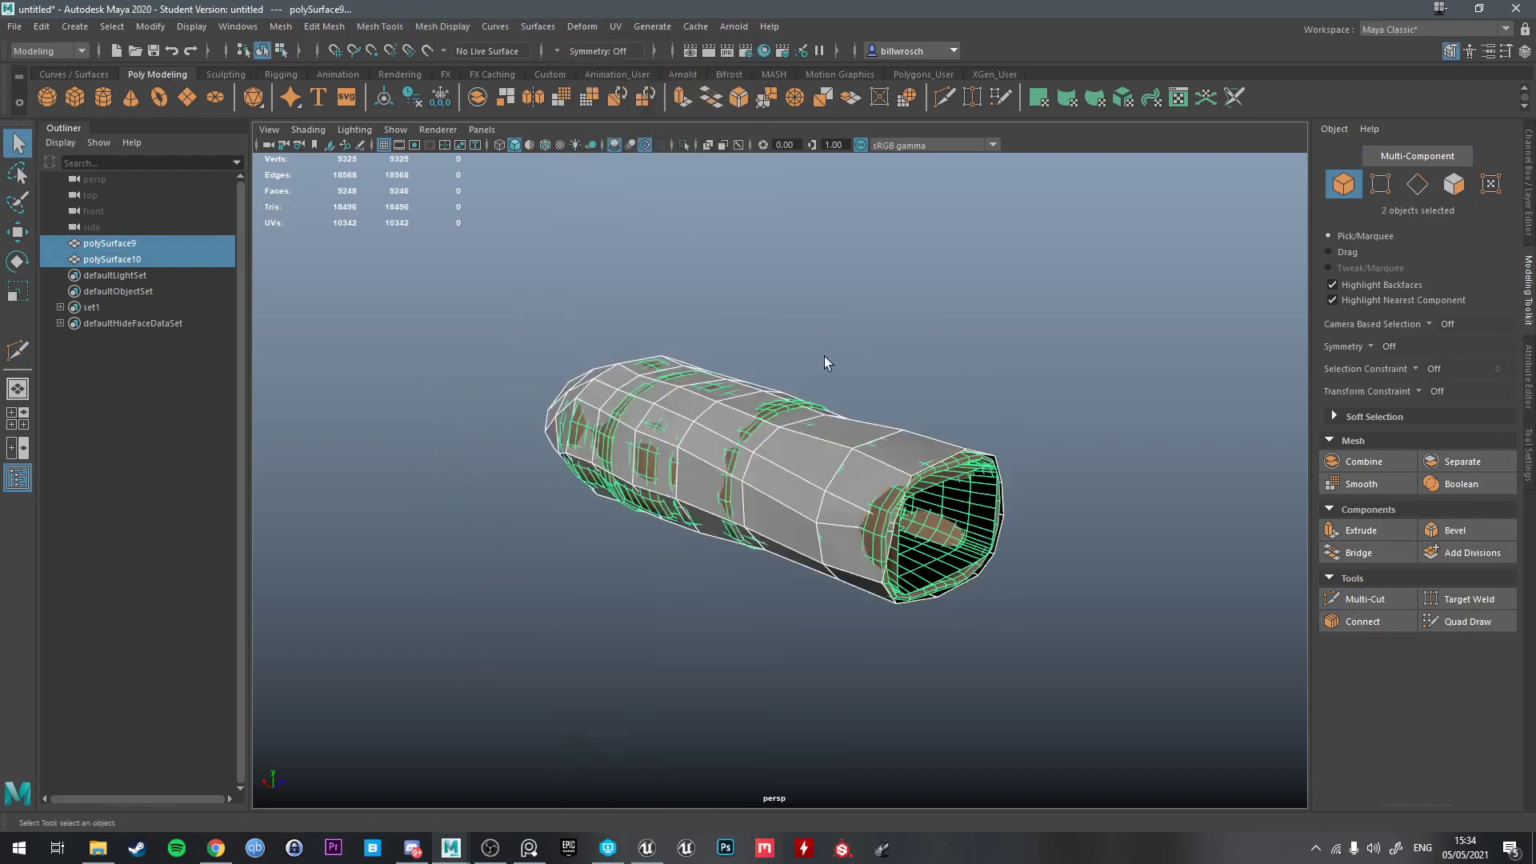
{"action": "left_click_drag", "start_coordinate": [827, 360], "coordinate": [820, 314], "text": "alt"}
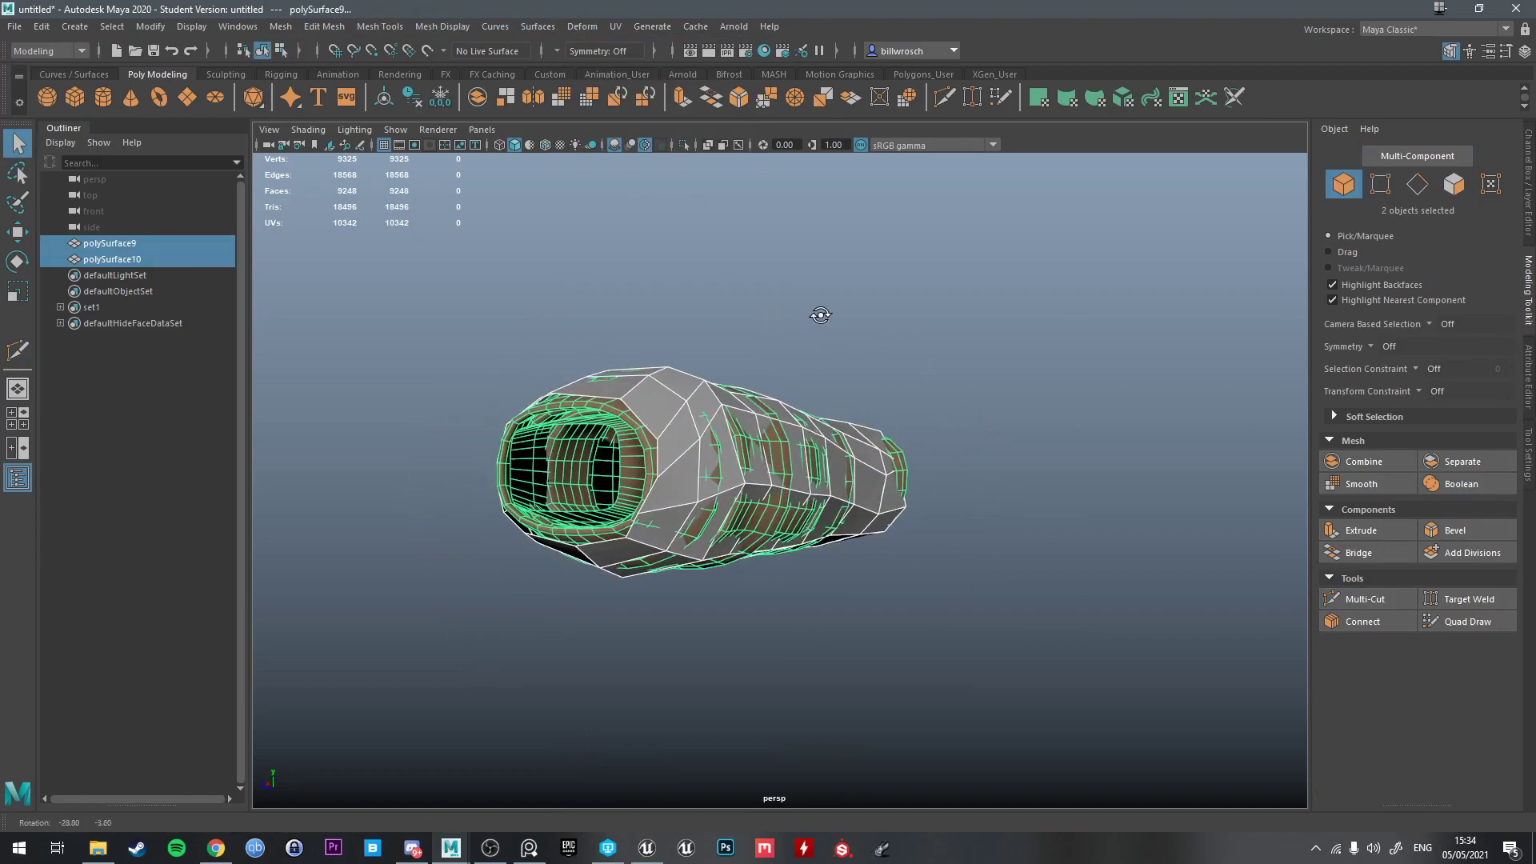
Slide the edge loop beside the low-poly mesh's narrow-end section along X so it lines up with the protruding grip band
{"action": "right_click_drag", "start_coordinate": [816, 312], "coordinate": [873, 286]}
{"action": "left_click_drag", "start_coordinate": [745, 360], "coordinate": [919, 439], "text": "alt"}
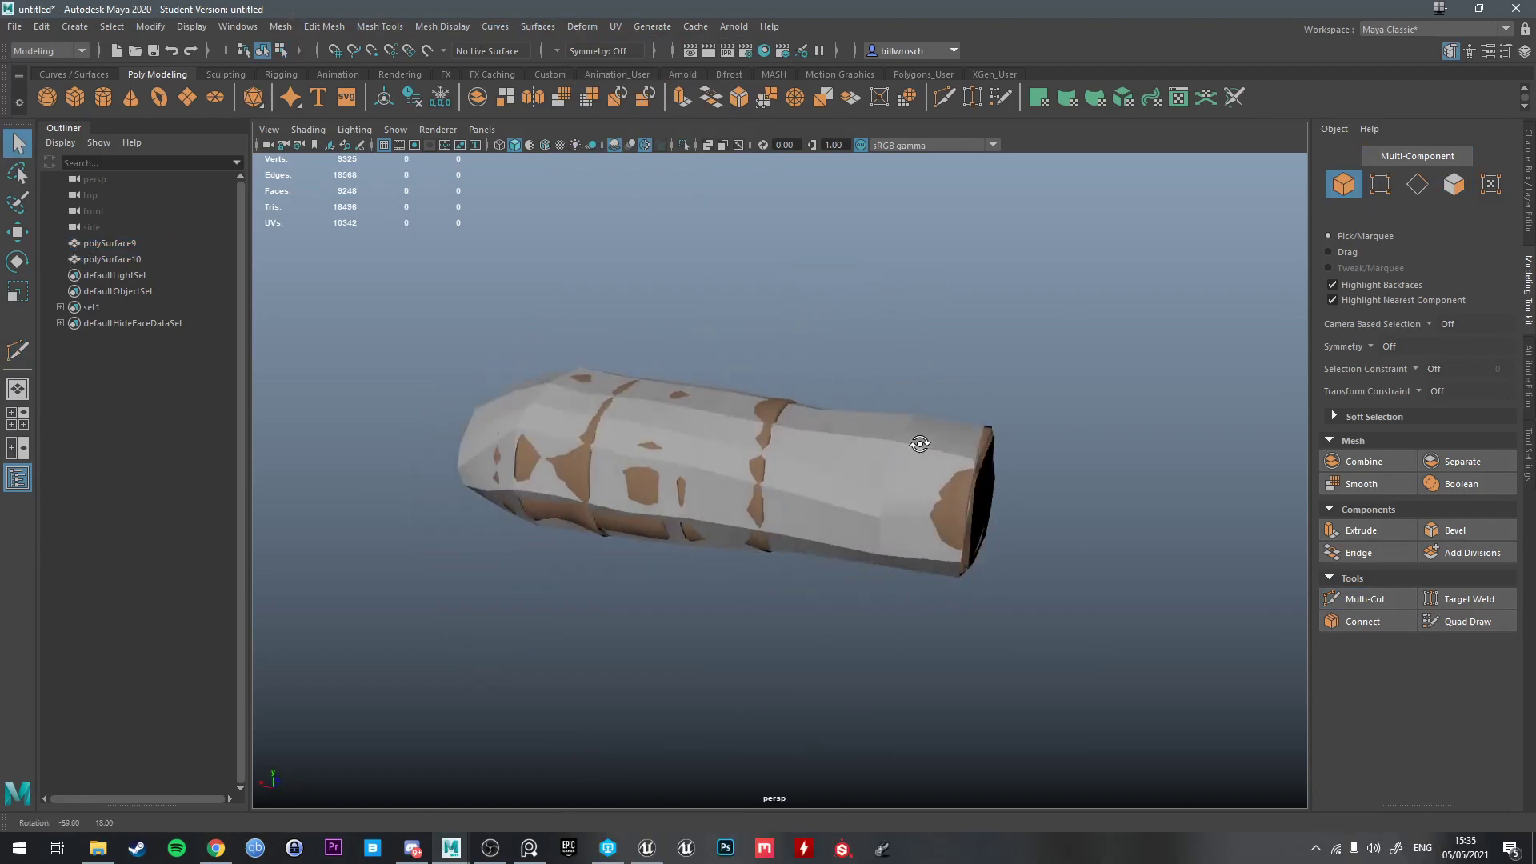
{"action": "left_click", "coordinate": [813, 421]}
{"action": "scroll", "coordinate": [853, 480], "scroll_direction": "up", "scroll_amount": 4}
{"action": "right_click", "coordinate": [849, 408]}
{"action": "left_click", "coordinate": [849, 363]}
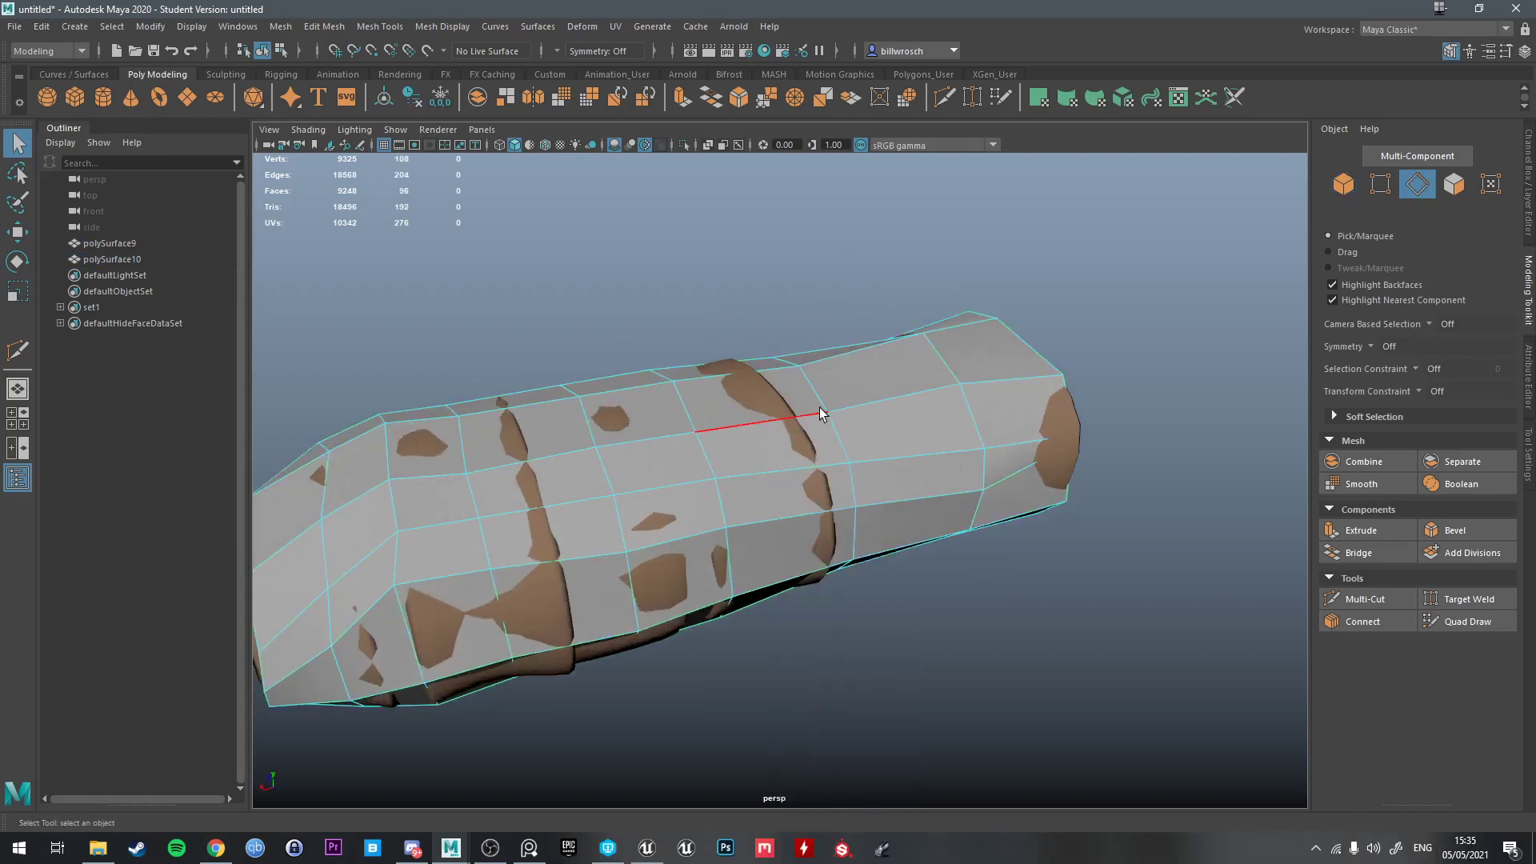
{"action": "double_click", "coordinate": [817, 395]}
{"action": "key", "text": "w"}
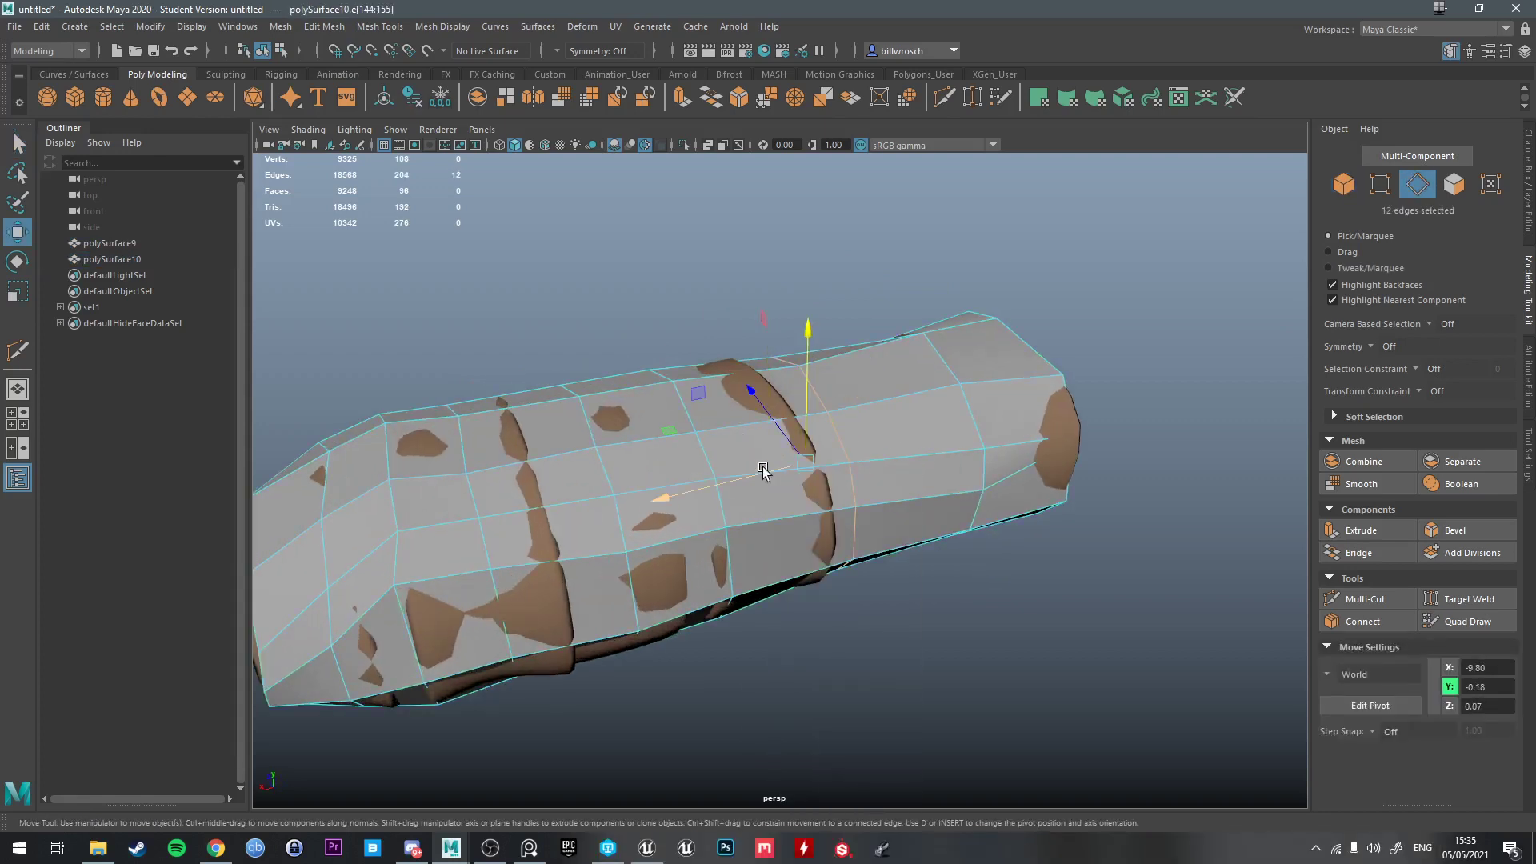
{"action": "mouse_move", "coordinate": [752, 469]}
{"action": "left_mouse_down"}
{"action": "mouse_move", "coordinate": [768, 473]}
{"action": "mouse_move", "coordinate": [727, 470]}
{"action": "mouse_move", "coordinate": [780, 466]}
{"action": "left_mouse_up"}
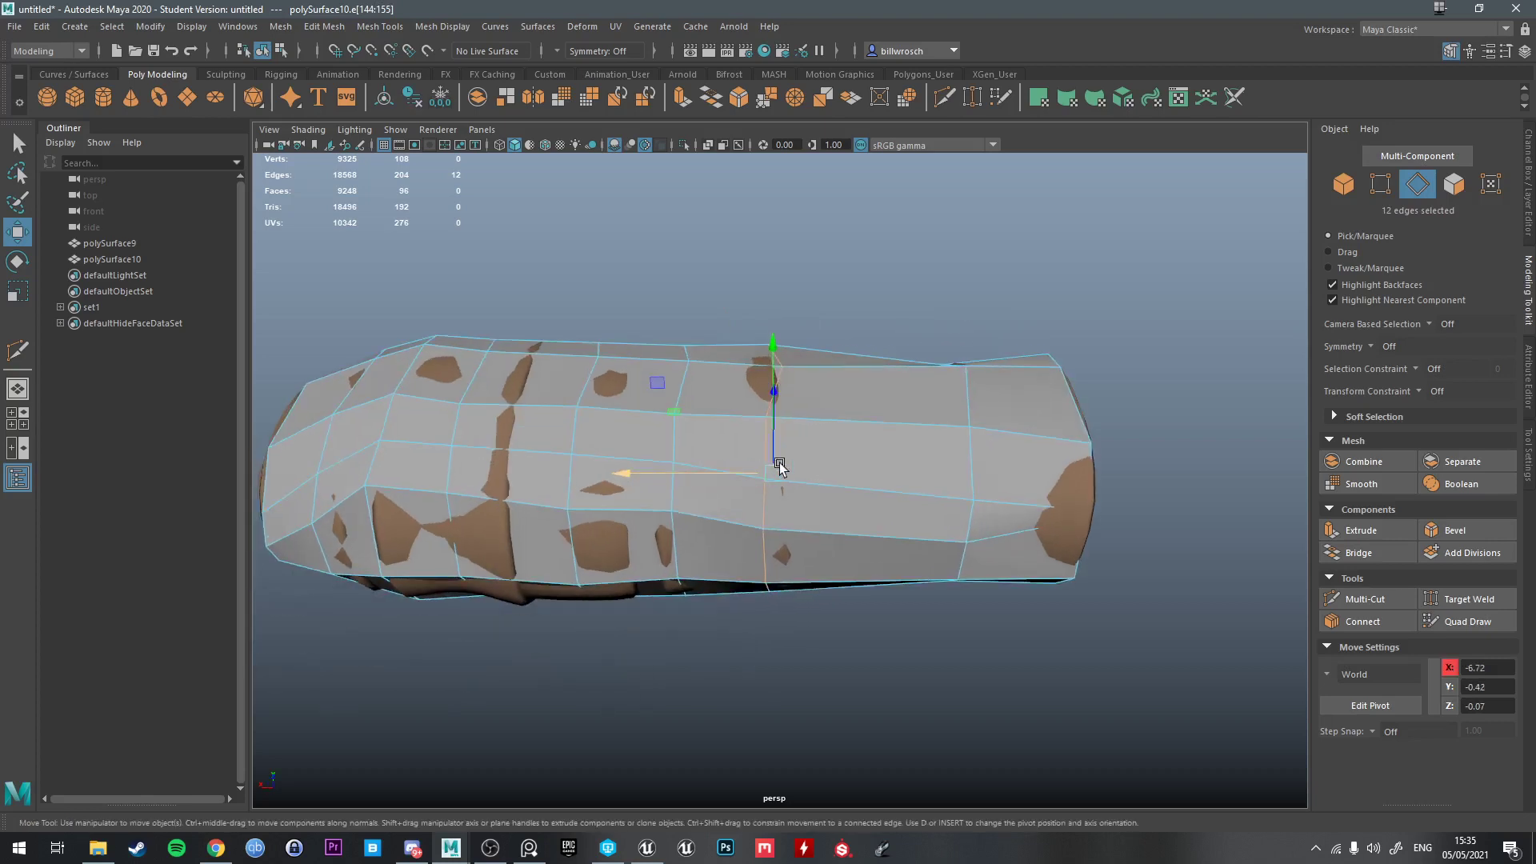
{"action": "left_click", "coordinate": [944, 99]}
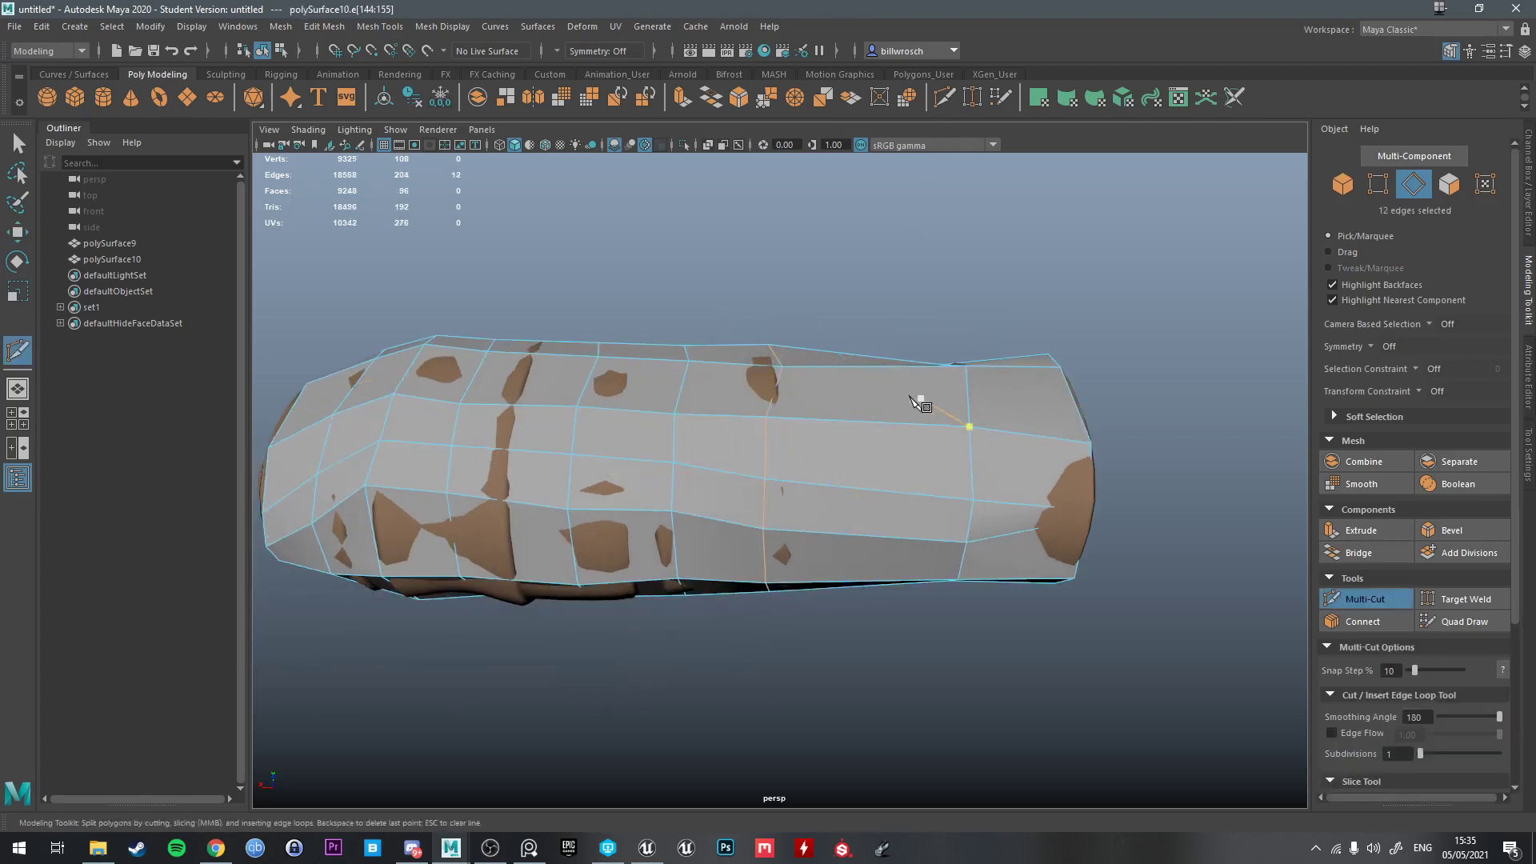
{"action": "left_click_drag", "start_coordinate": [919, 404], "coordinate": [800, 404], "text": "alt"}
{"action": "key", "text": "w"}
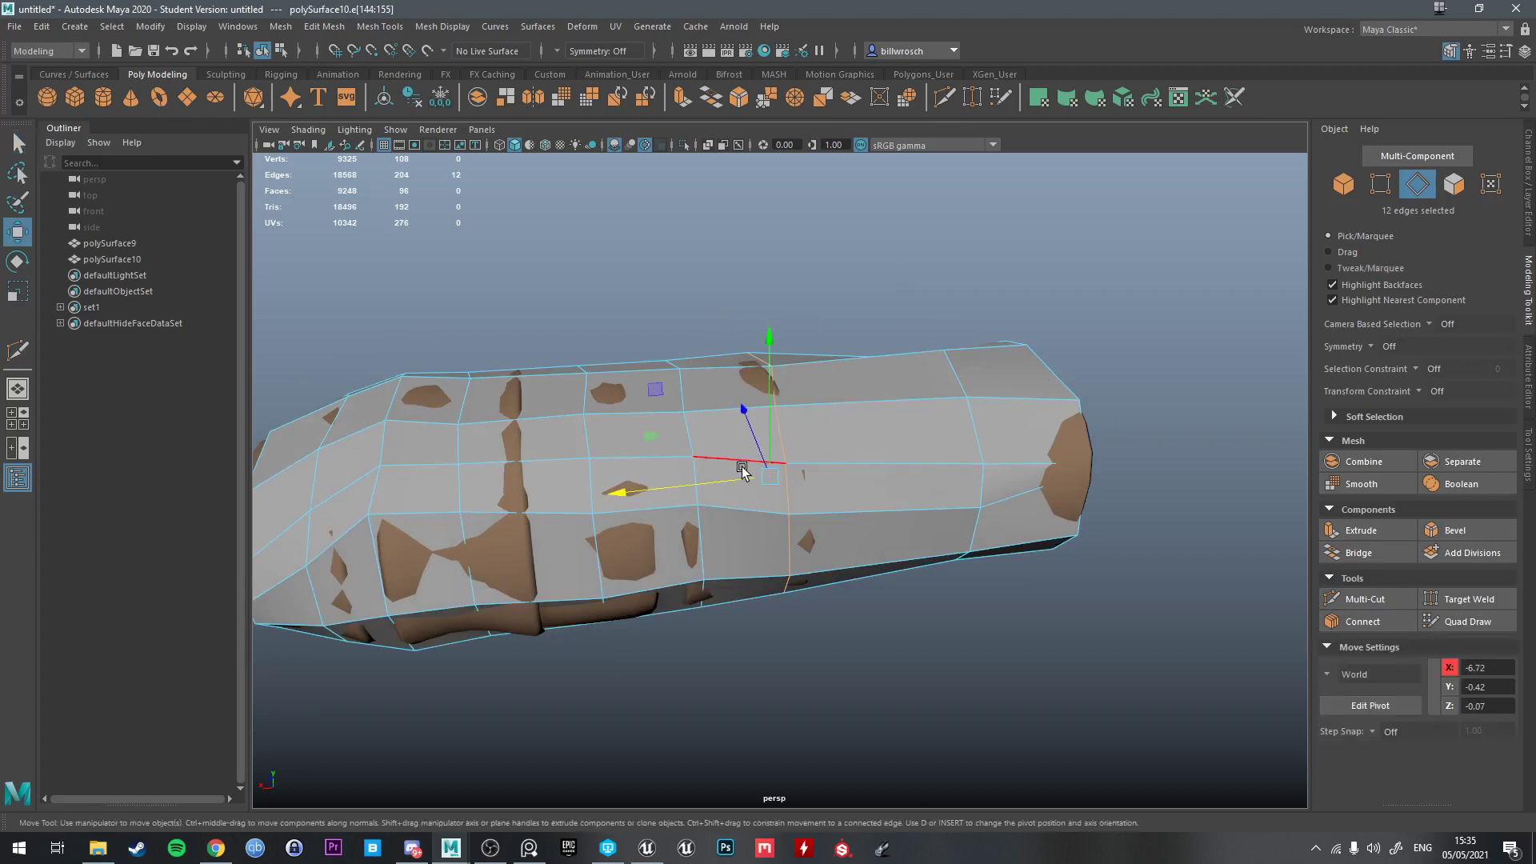
{"action": "left_click_drag", "start_coordinate": [742, 470], "coordinate": [803, 472]}
Slide the other middle edge loops of the low-poly mesh along X to fit the grip's contours, and return to object selection
{"action": "double_click", "coordinate": [686, 432]}
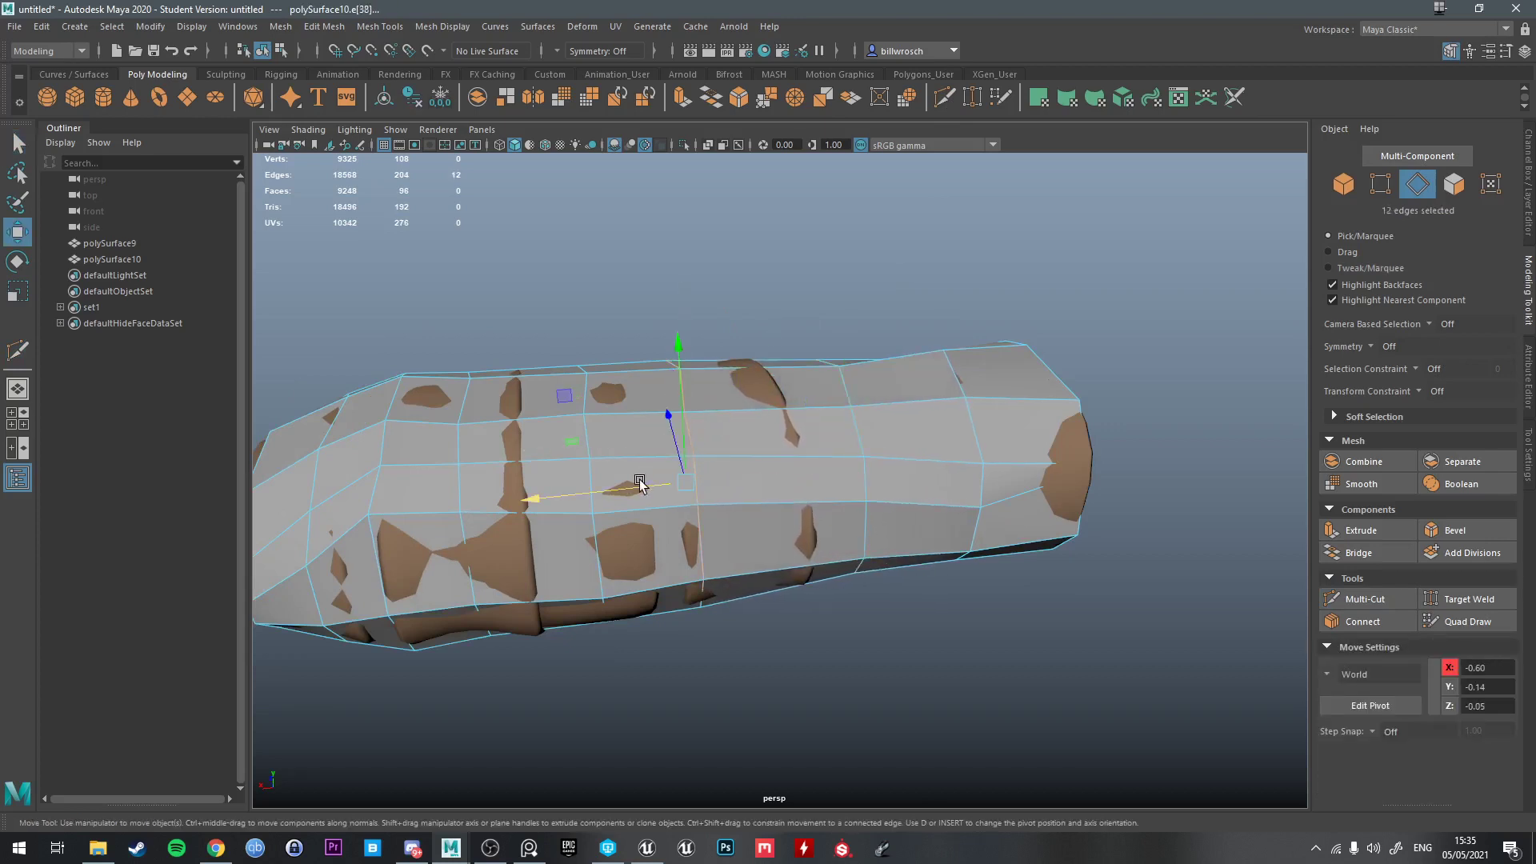
{"action": "left_click_drag", "start_coordinate": [640, 481], "coordinate": [723, 472]}
{"action": "double_click", "coordinate": [587, 432]}
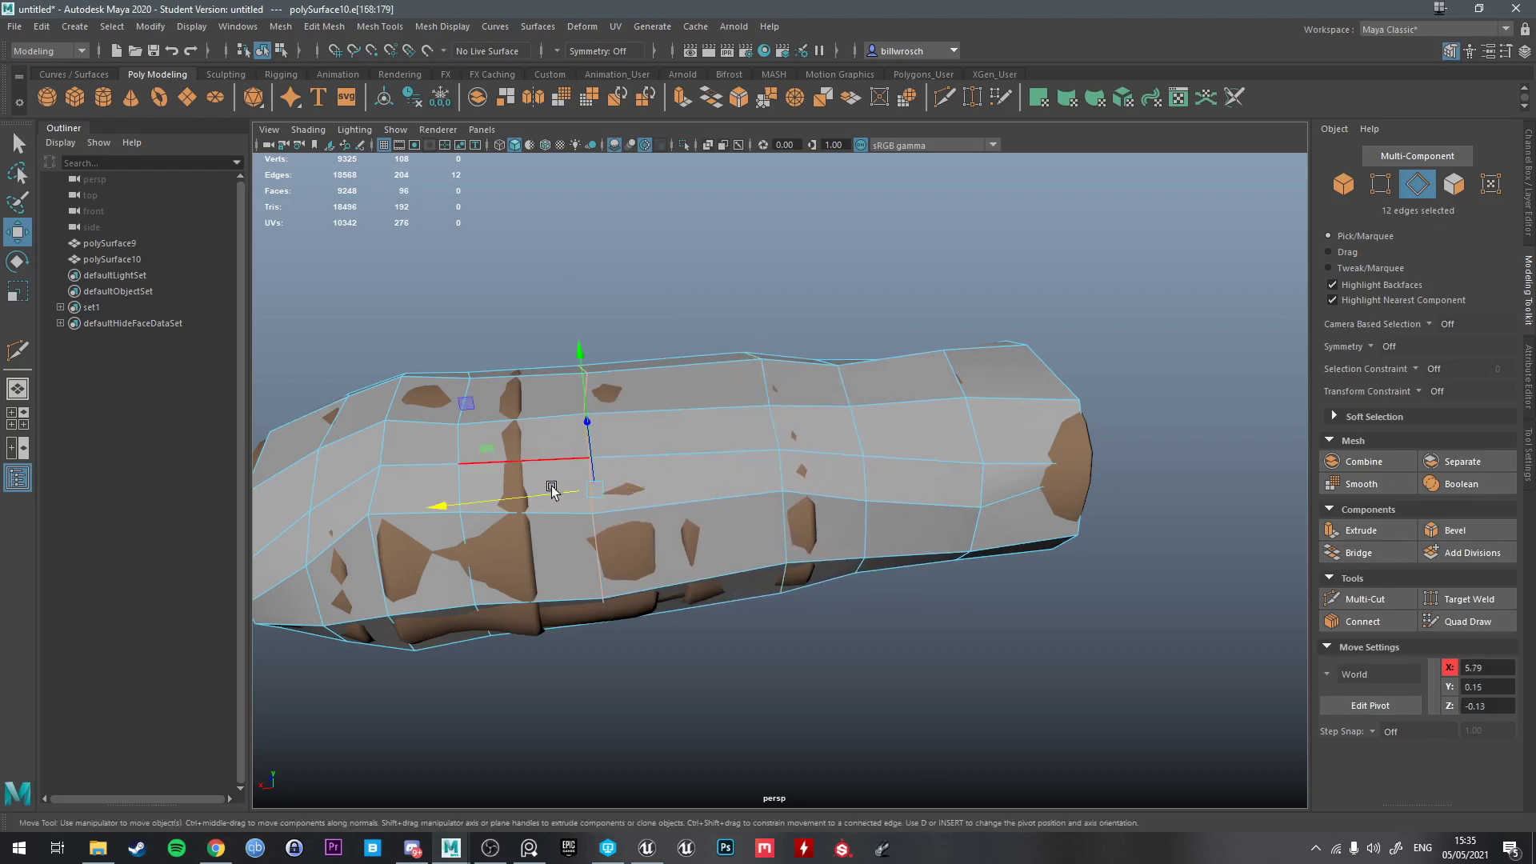
{"action": "mouse_move", "coordinate": [551, 489]}
{"action": "left_mouse_down"}
{"action": "mouse_move", "coordinate": [614, 490]}
{"action": "mouse_move", "coordinate": [583, 497]}
{"action": "mouse_move", "coordinate": [572, 415]}
{"action": "mouse_move", "coordinate": [593, 446]}
{"action": "mouse_move", "coordinate": [536, 436]}
{"action": "mouse_move", "coordinate": [524, 476]}
{"action": "left_mouse_up"}
{"action": "double_click", "coordinate": [535, 436]}
{"action": "left_click_drag", "start_coordinate": [516, 467], "coordinate": [816, 436], "text": "alt"}
{"action": "double_click", "coordinate": [481, 452]}
{"action": "double_click", "coordinate": [420, 484]}
{"action": "key", "text": "q"}
{"action": "right_click_drag", "start_coordinate": [816, 436], "coordinate": [911, 366]}
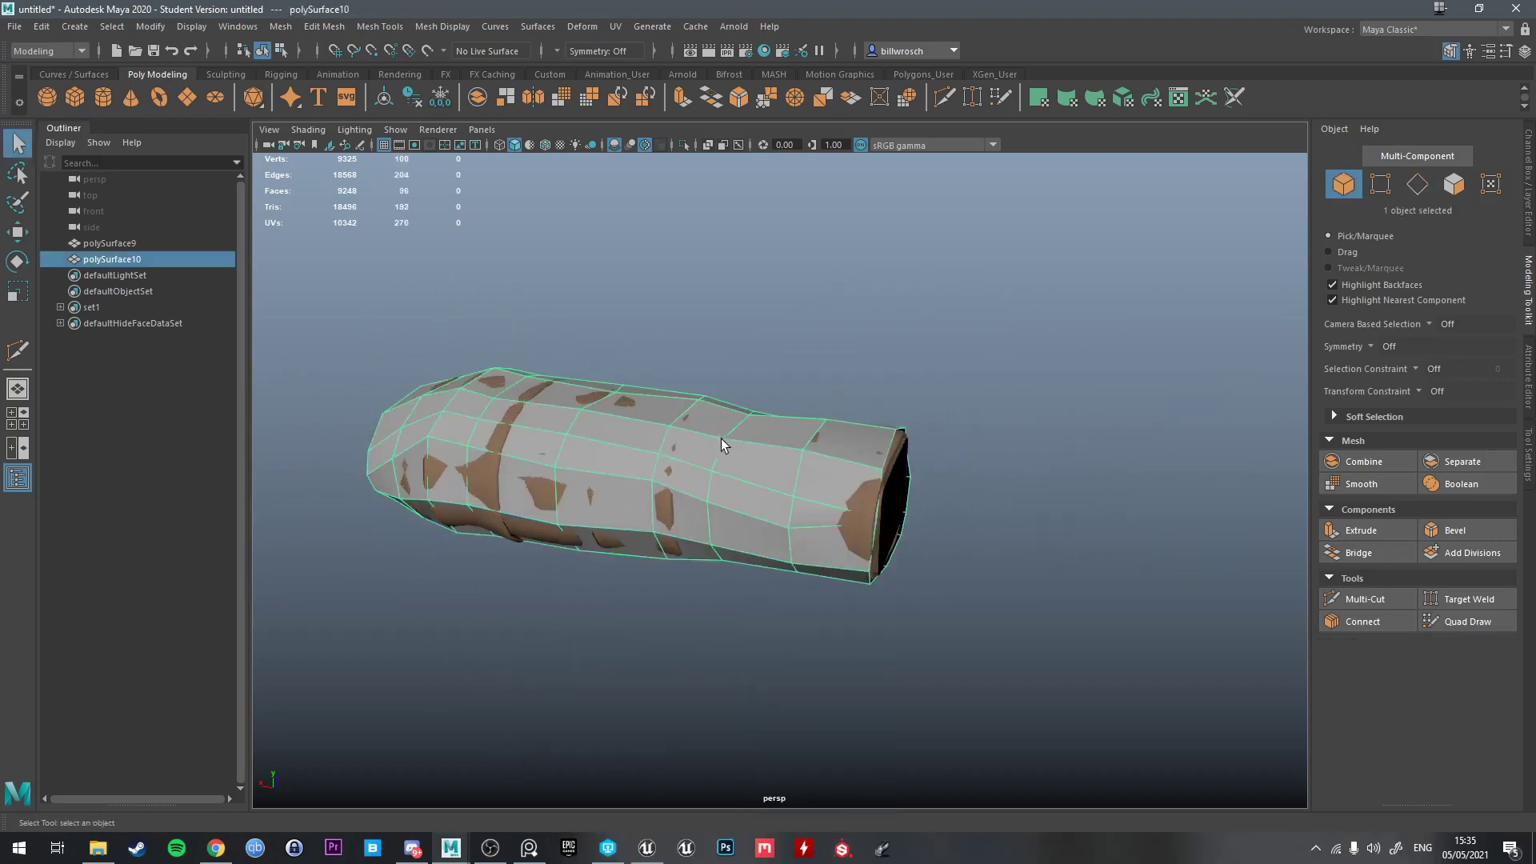
Isolate the low-poly mesh and soften all its edges
{"action": "key", "text": "ctrl+1"}
{"action": "left_click_drag", "start_coordinate": [747, 384], "coordinate": [708, 389], "text": "alt"}
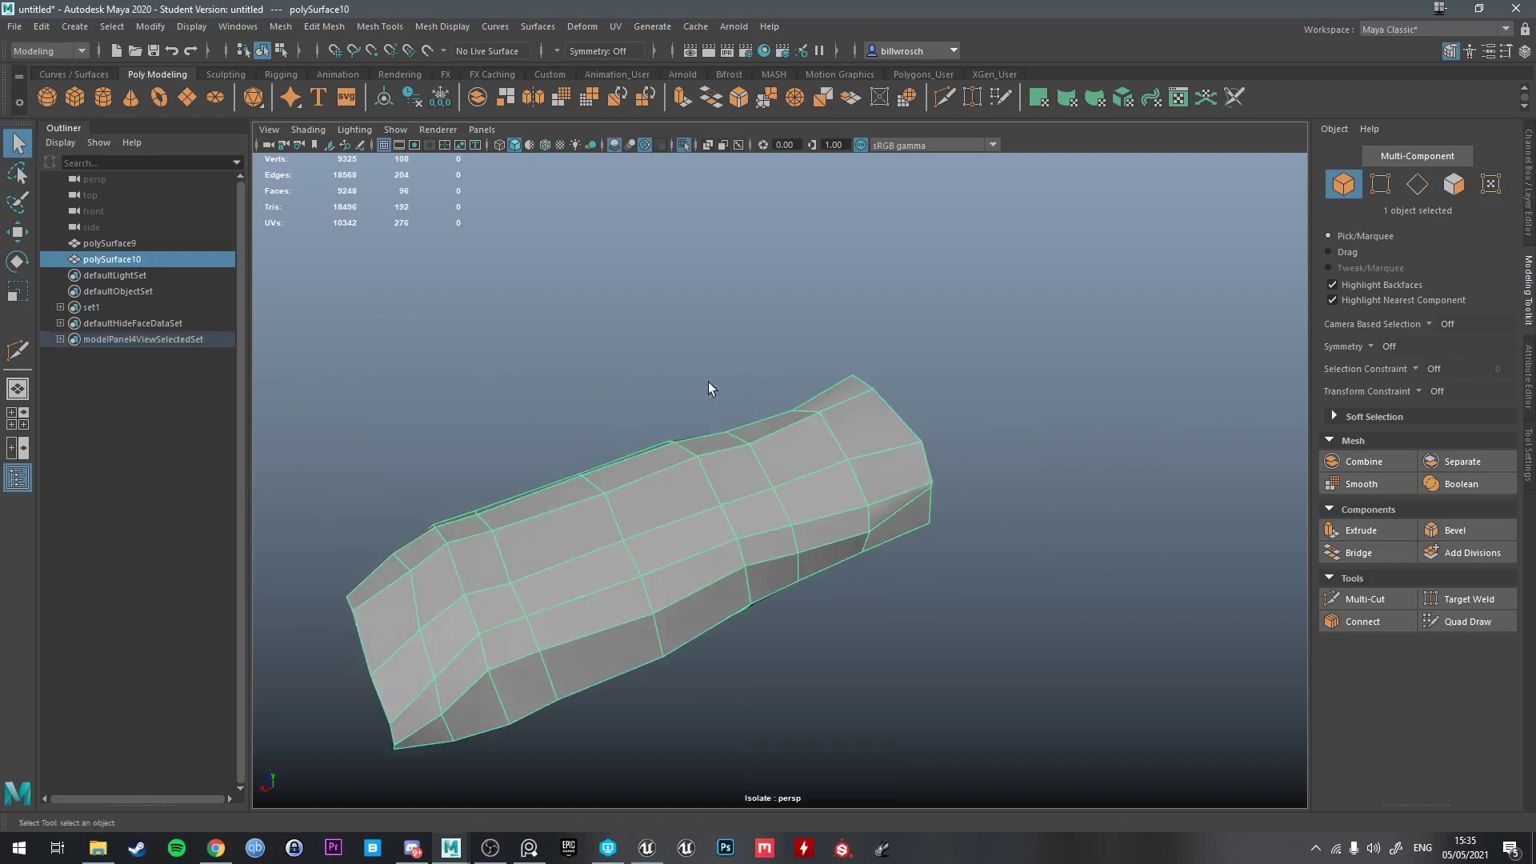
{"action": "left_click", "coordinate": [442, 26]}
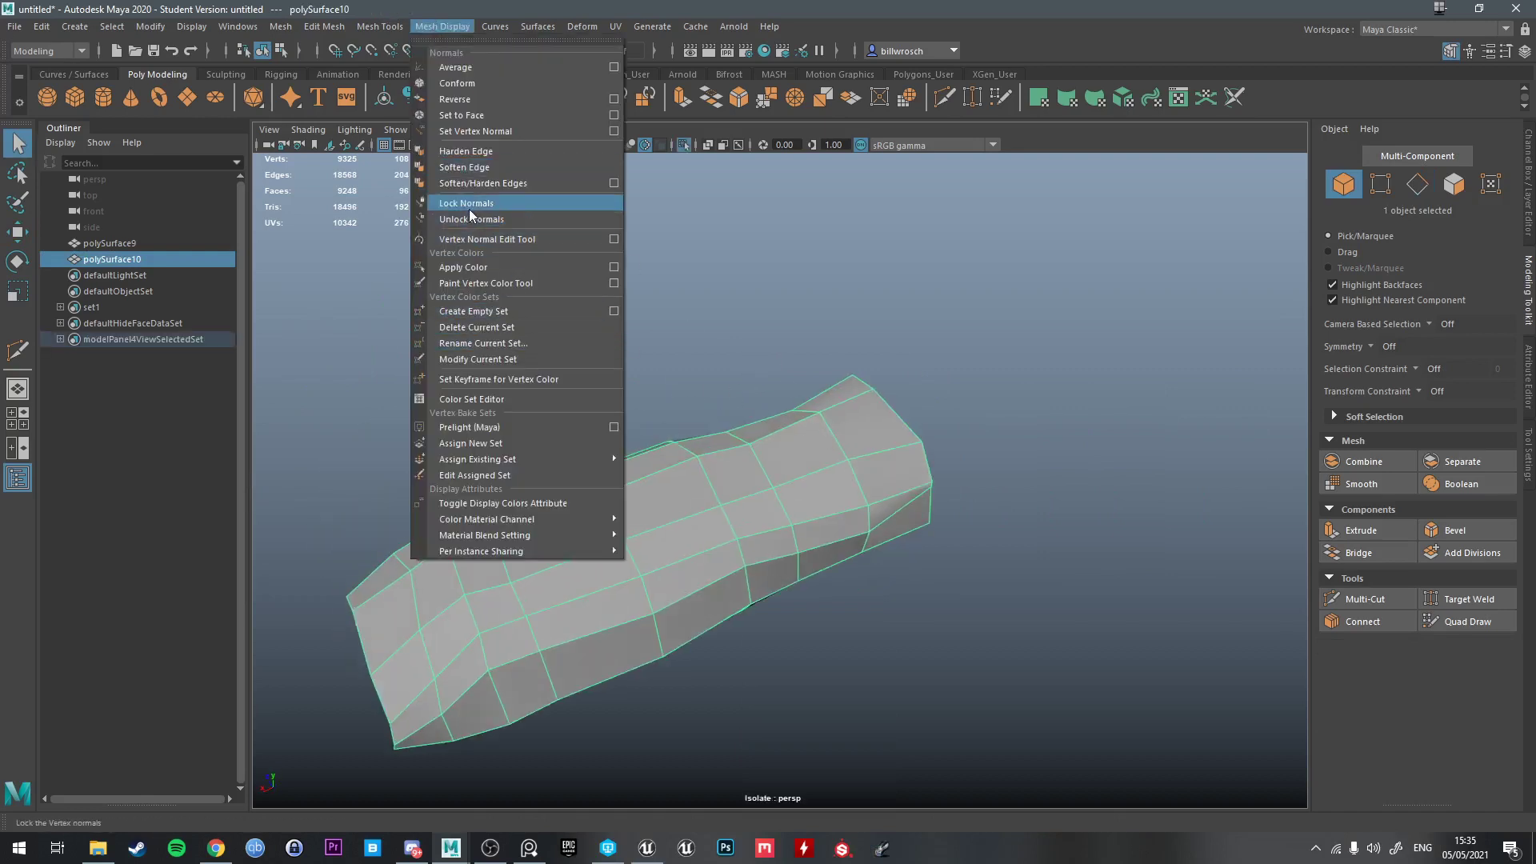
{"action": "left_click", "coordinate": [474, 168]}
{"action": "right_click_drag", "start_coordinate": [678, 342], "coordinate": [725, 518]}
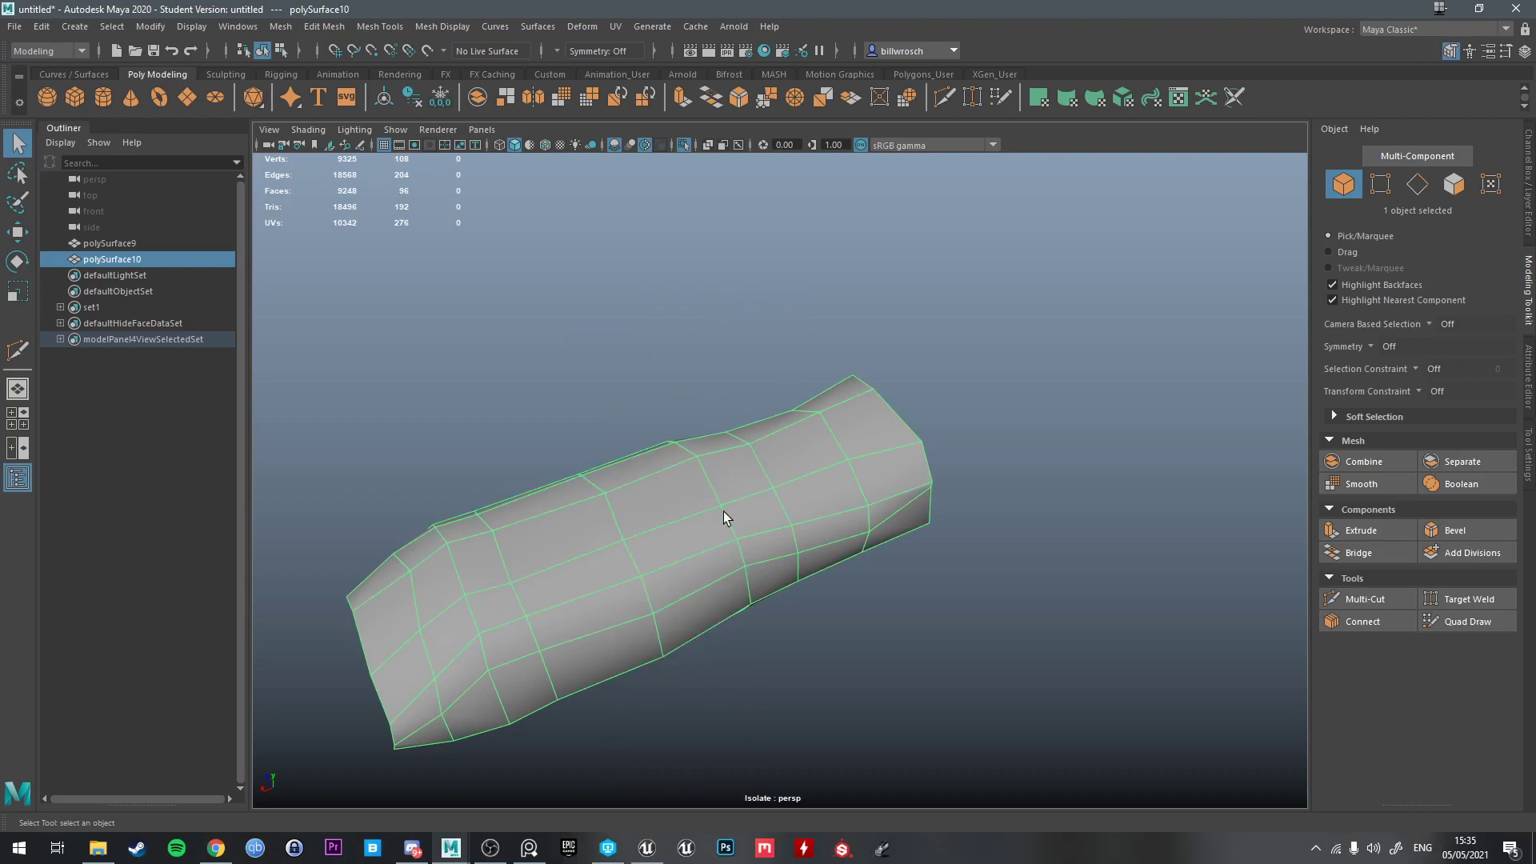
Switch to the UV Editing workspace and apply a planar UV projection to the low-poly mesh
{"action": "left_click", "coordinate": [1408, 30]}
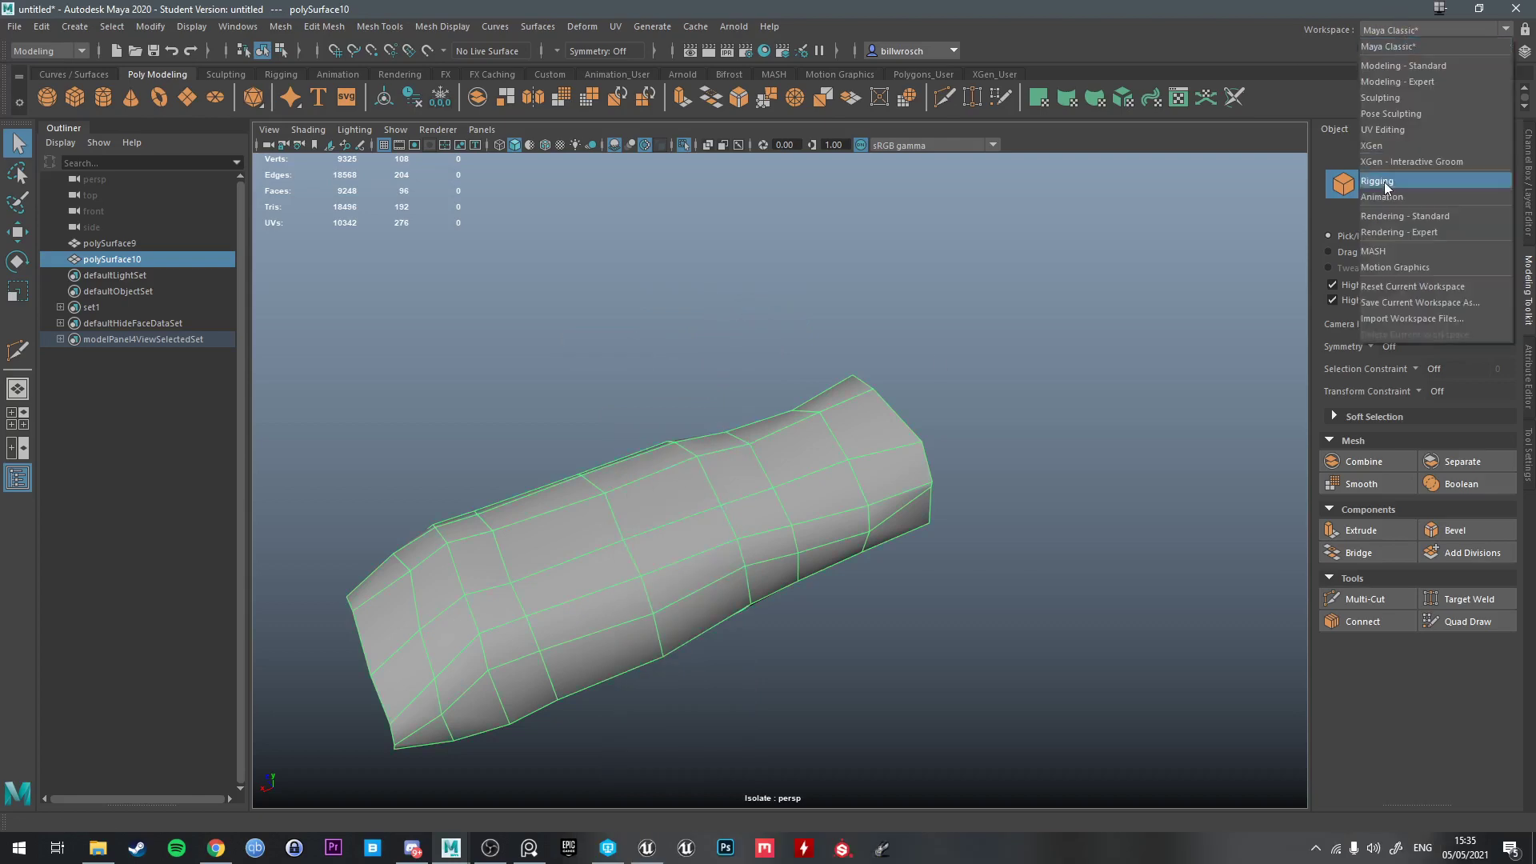
{"action": "left_click", "coordinate": [1385, 132]}
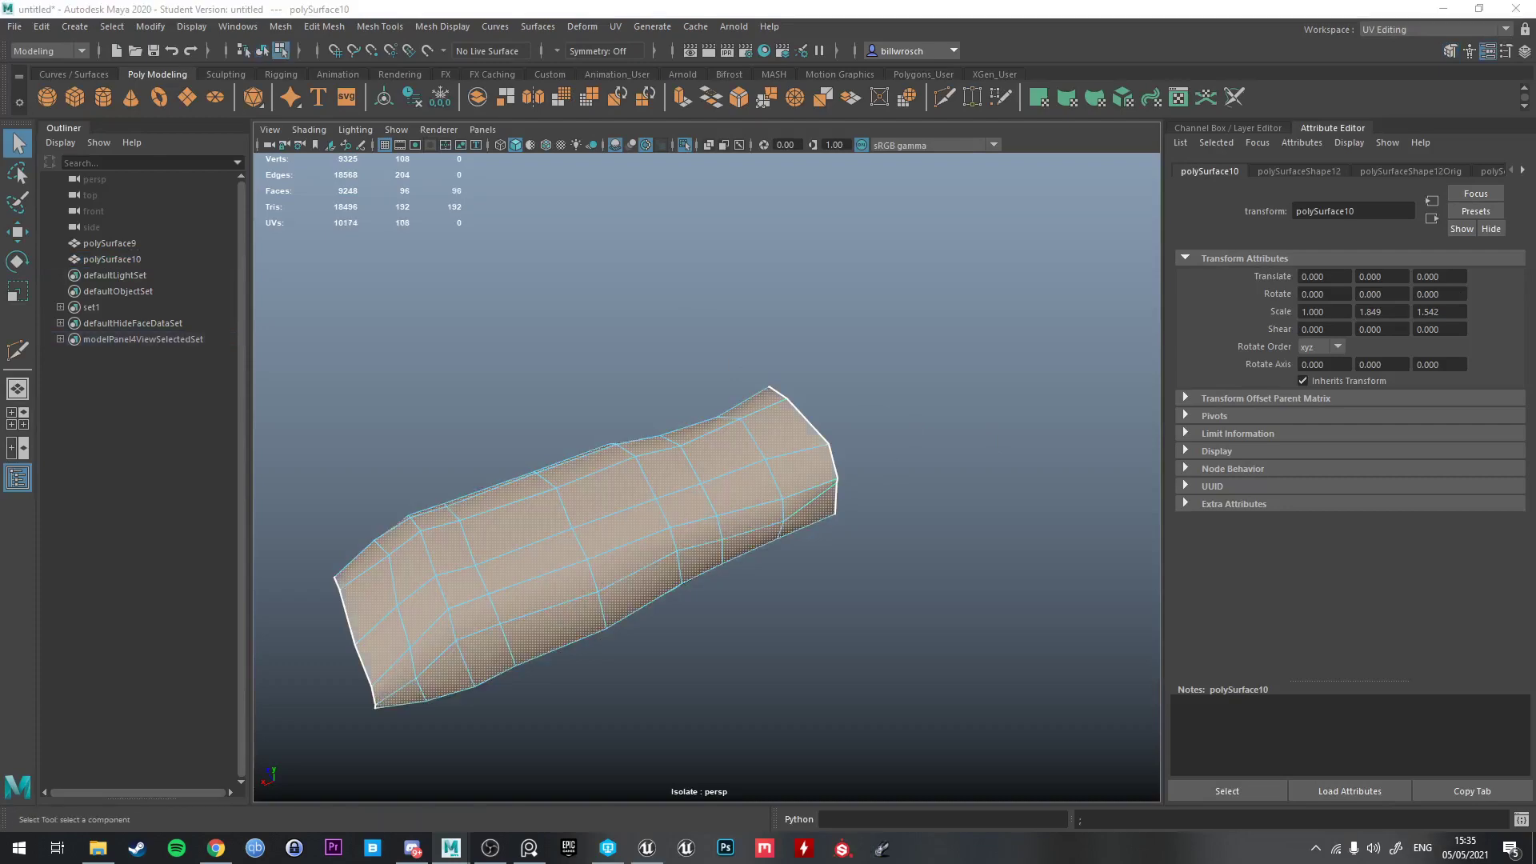
{"action": "left_click_drag", "start_coordinate": [825, 457], "coordinate": [636, 469], "text": "alt"}
Cut a UV seam along one lengthwise edge loop of the low-poly mesh
{"action": "key", "text": "F10"}
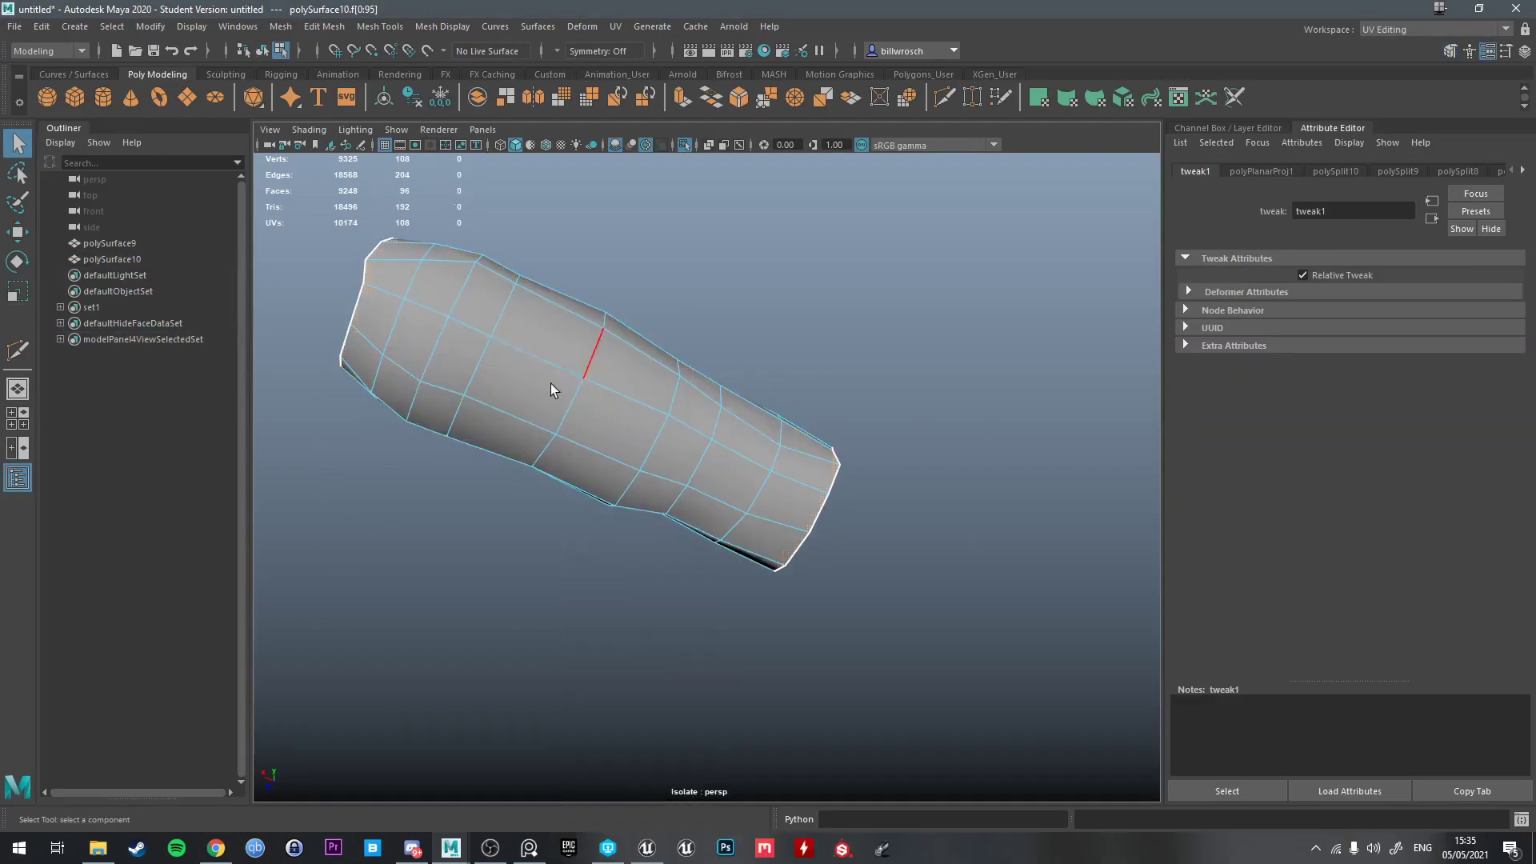
{"action": "left_click", "coordinate": [373, 342]}
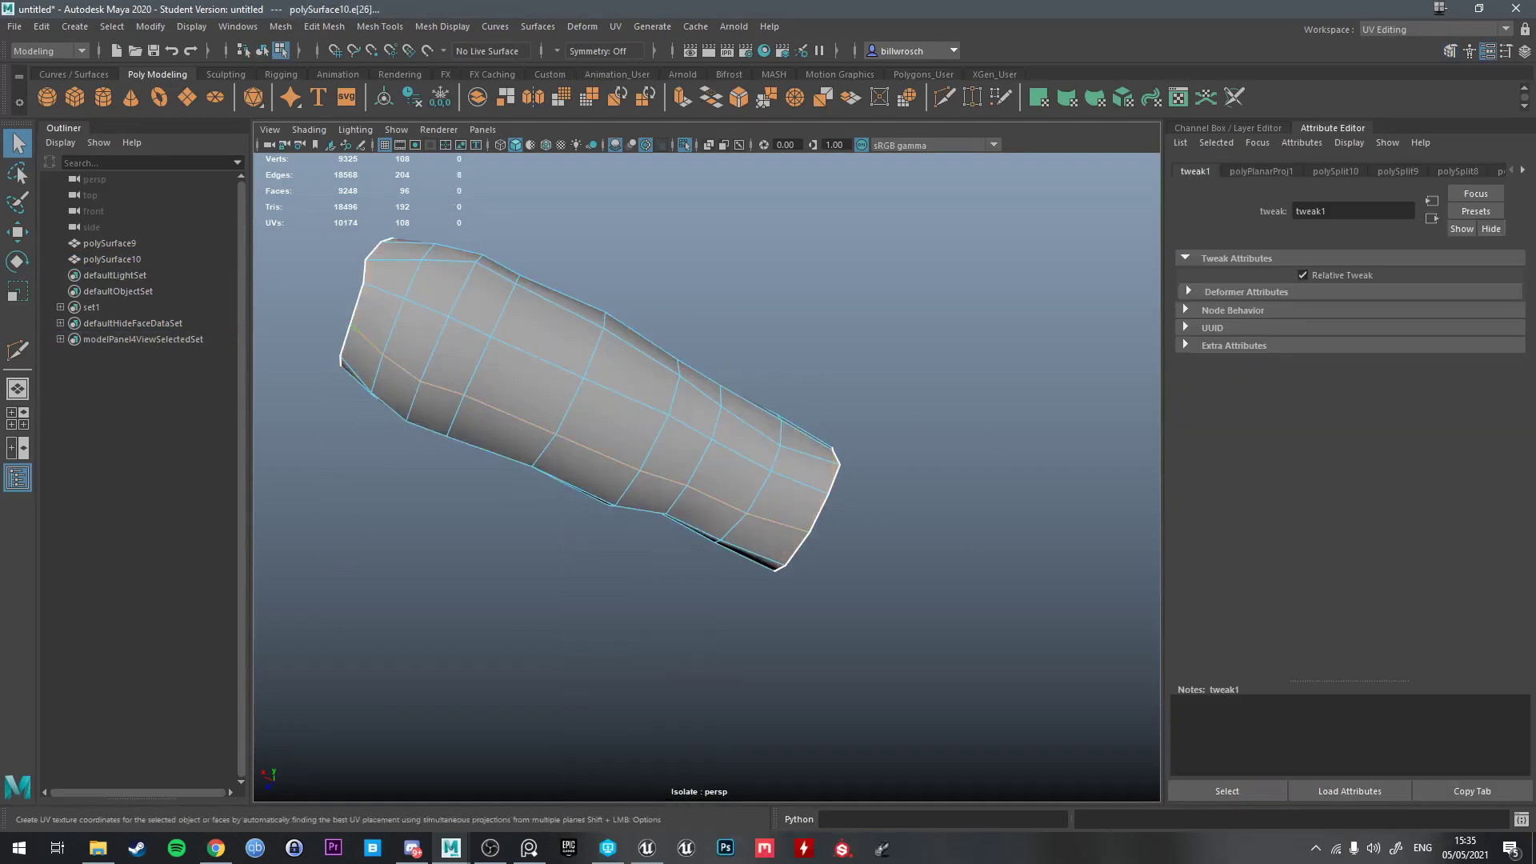
{"action": "key", "text": "shift+x"}
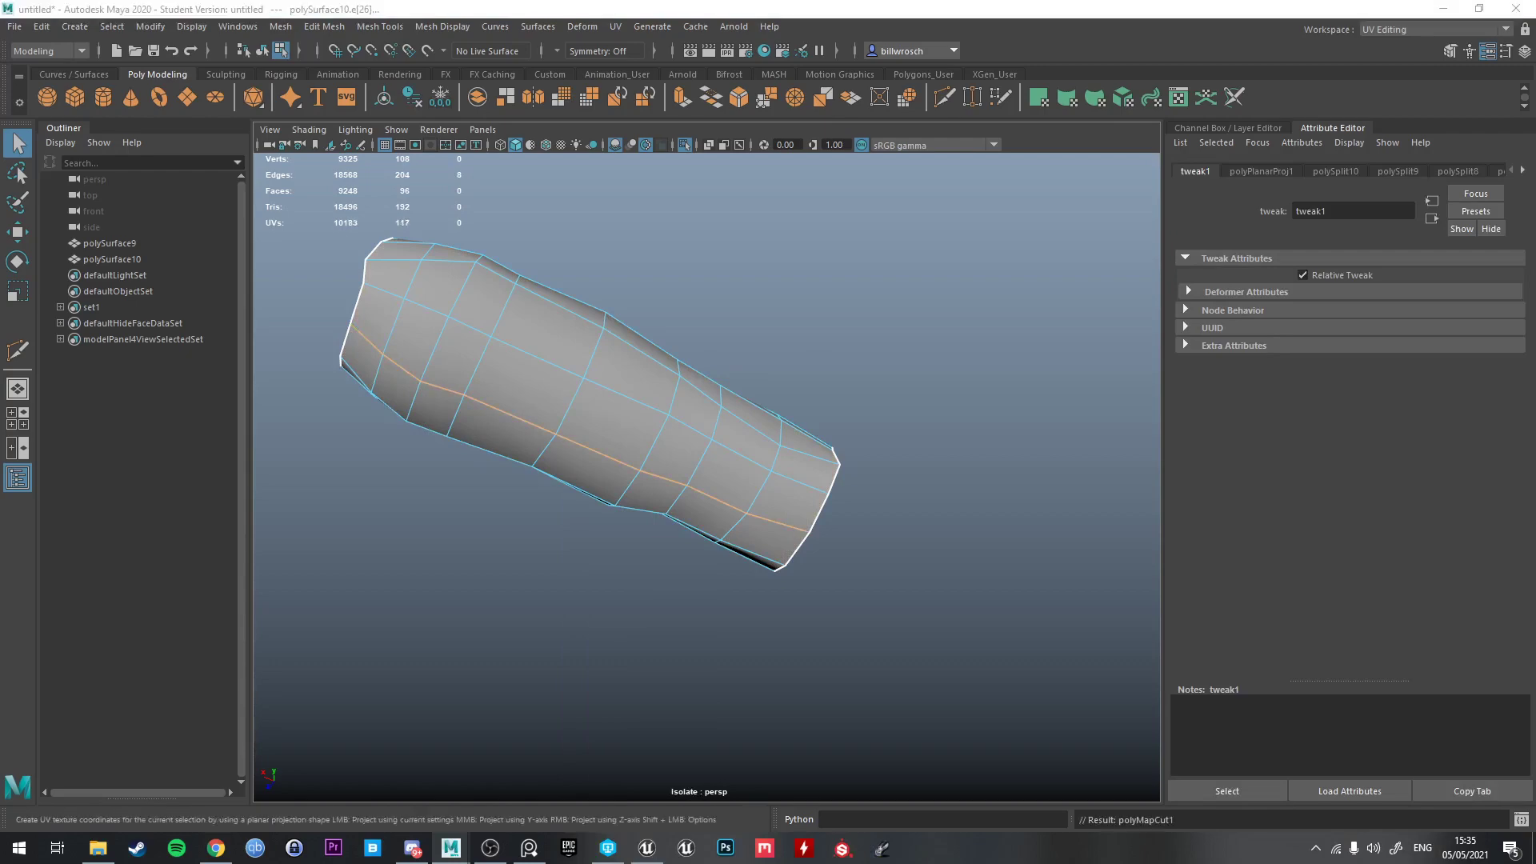
Bring the UV Editor into view, select the whole shell's faces, and unfold its UVs
{"action": "left_click_drag", "start_coordinate": [1535, 92], "coordinate": [1080, 86]}
{"action": "right_click_drag", "start_coordinate": [1361, 401], "coordinate": [1376, 444]}
{"action": "left_click", "coordinate": [1376, 444]}
{"action": "double_click", "coordinate": [1376, 445]}
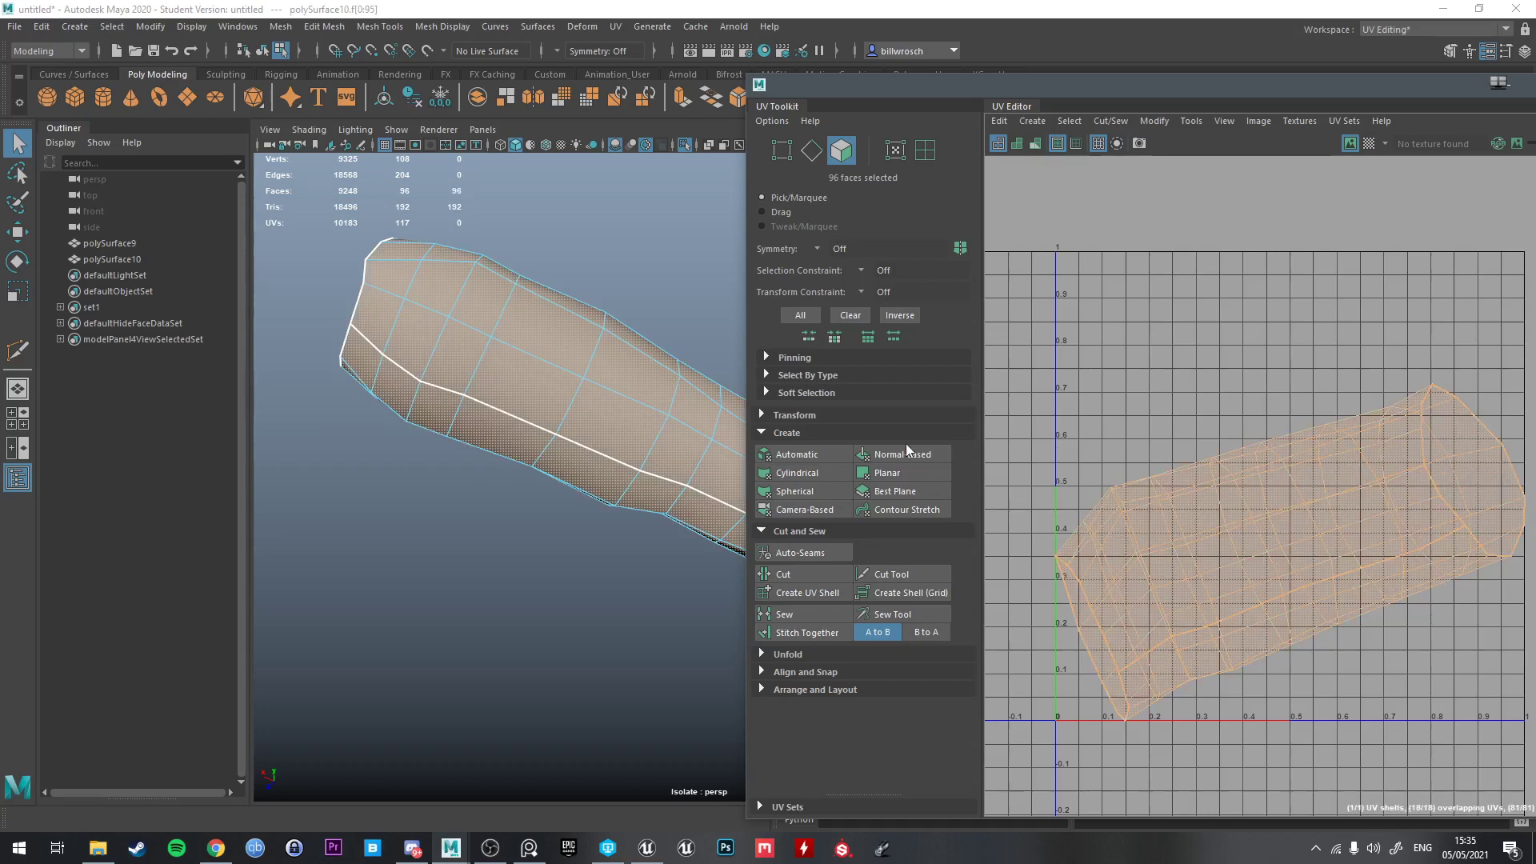
{"action": "left_click", "coordinate": [787, 654]}
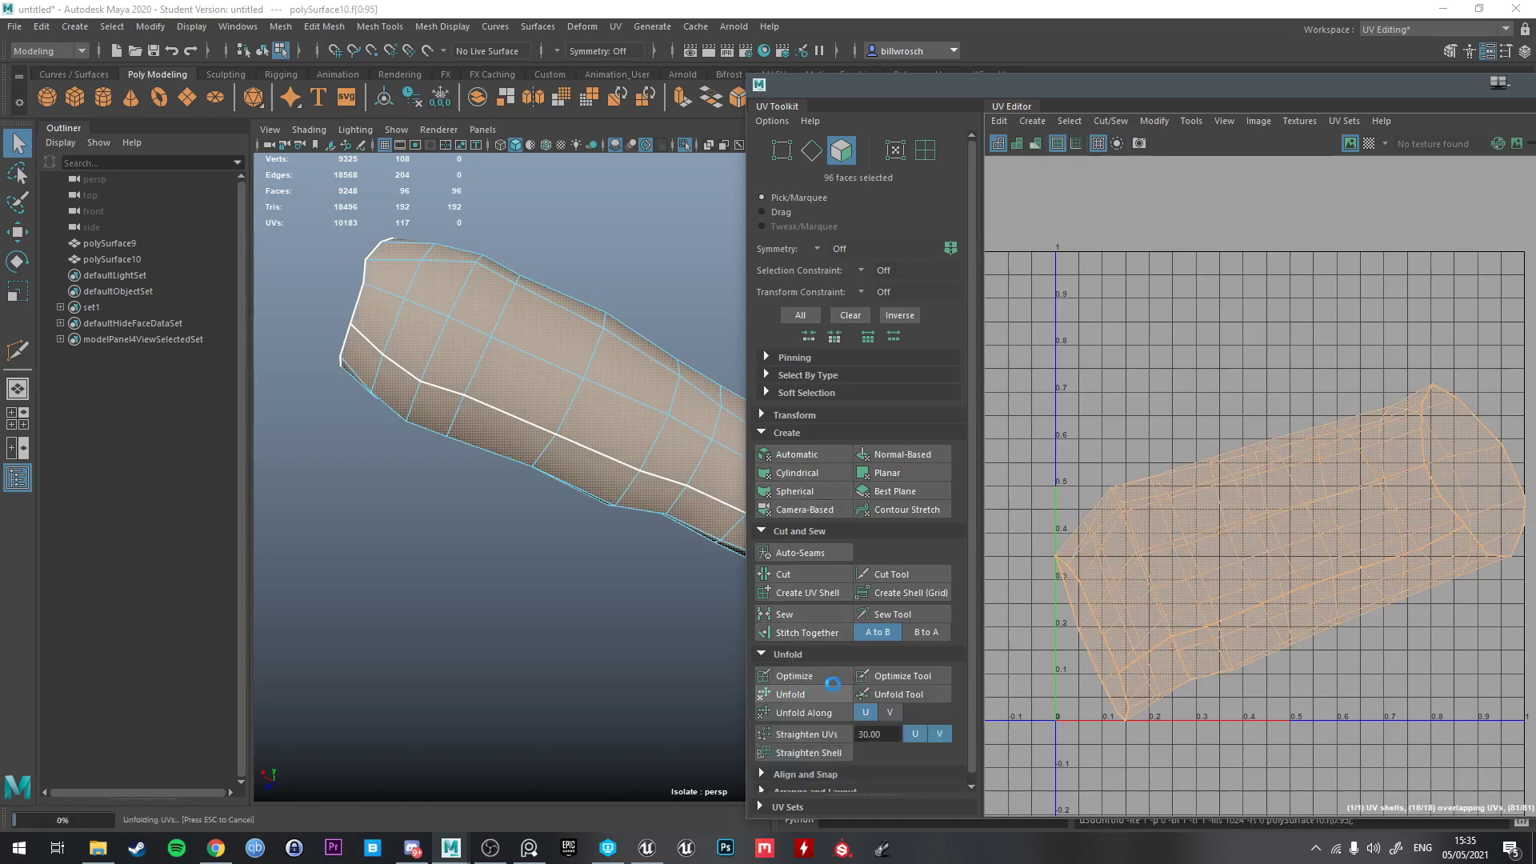
{"action": "left_click", "coordinate": [791, 694]}
{"action": "scroll", "coordinate": [1254, 530], "scroll_direction": "down", "scroll_amount": 2}
Rotate the unfolded UV shell until it lies roughly horizontal, and align it to the grid with Orient Shells
{"action": "key", "text": "e"}
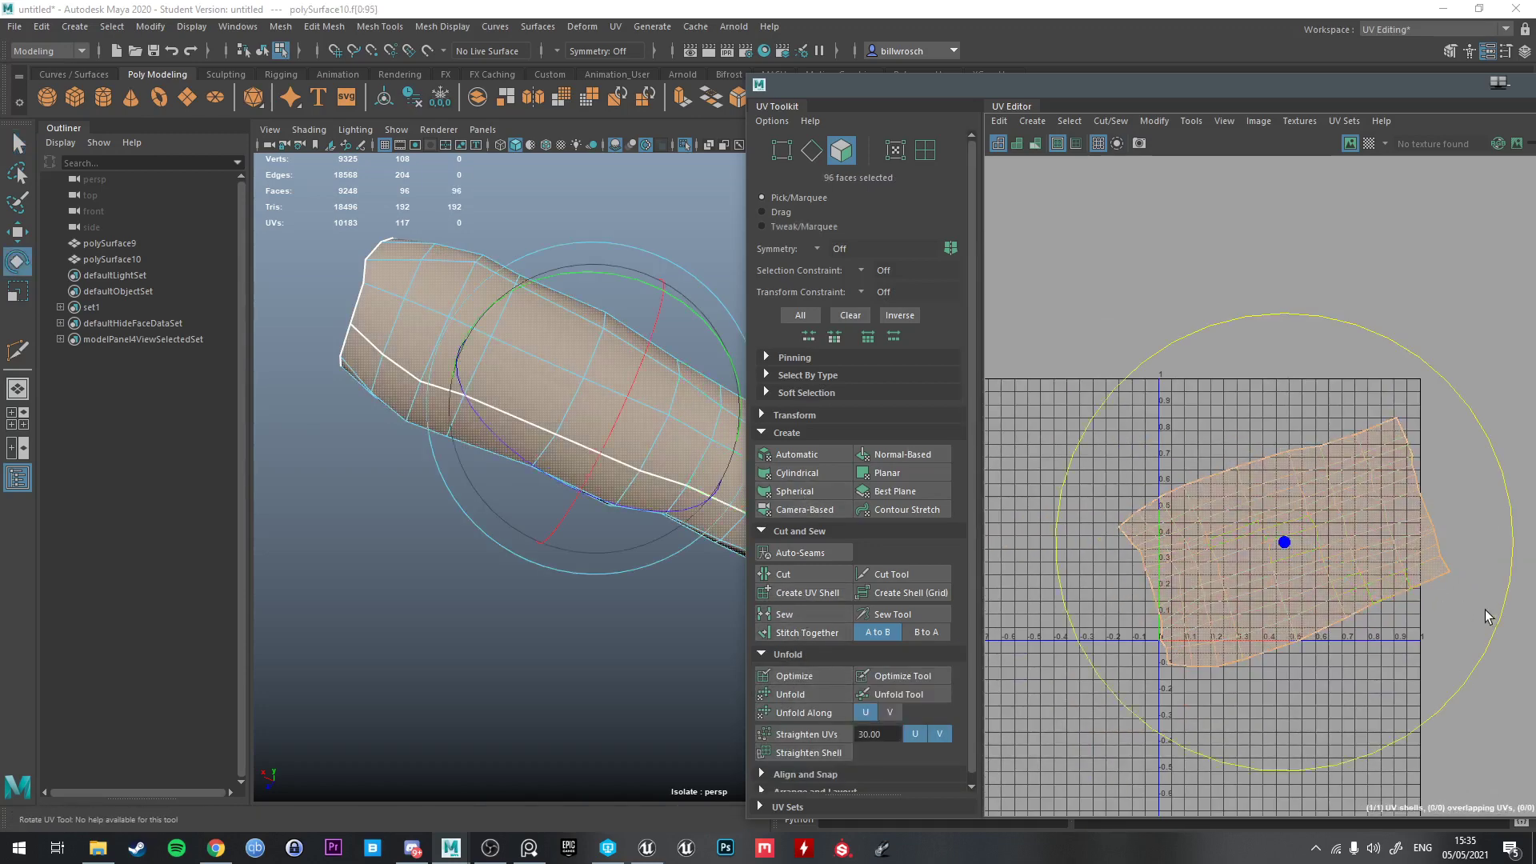
{"action": "left_click_drag", "start_coordinate": [1486, 616], "coordinate": [1486, 661]}
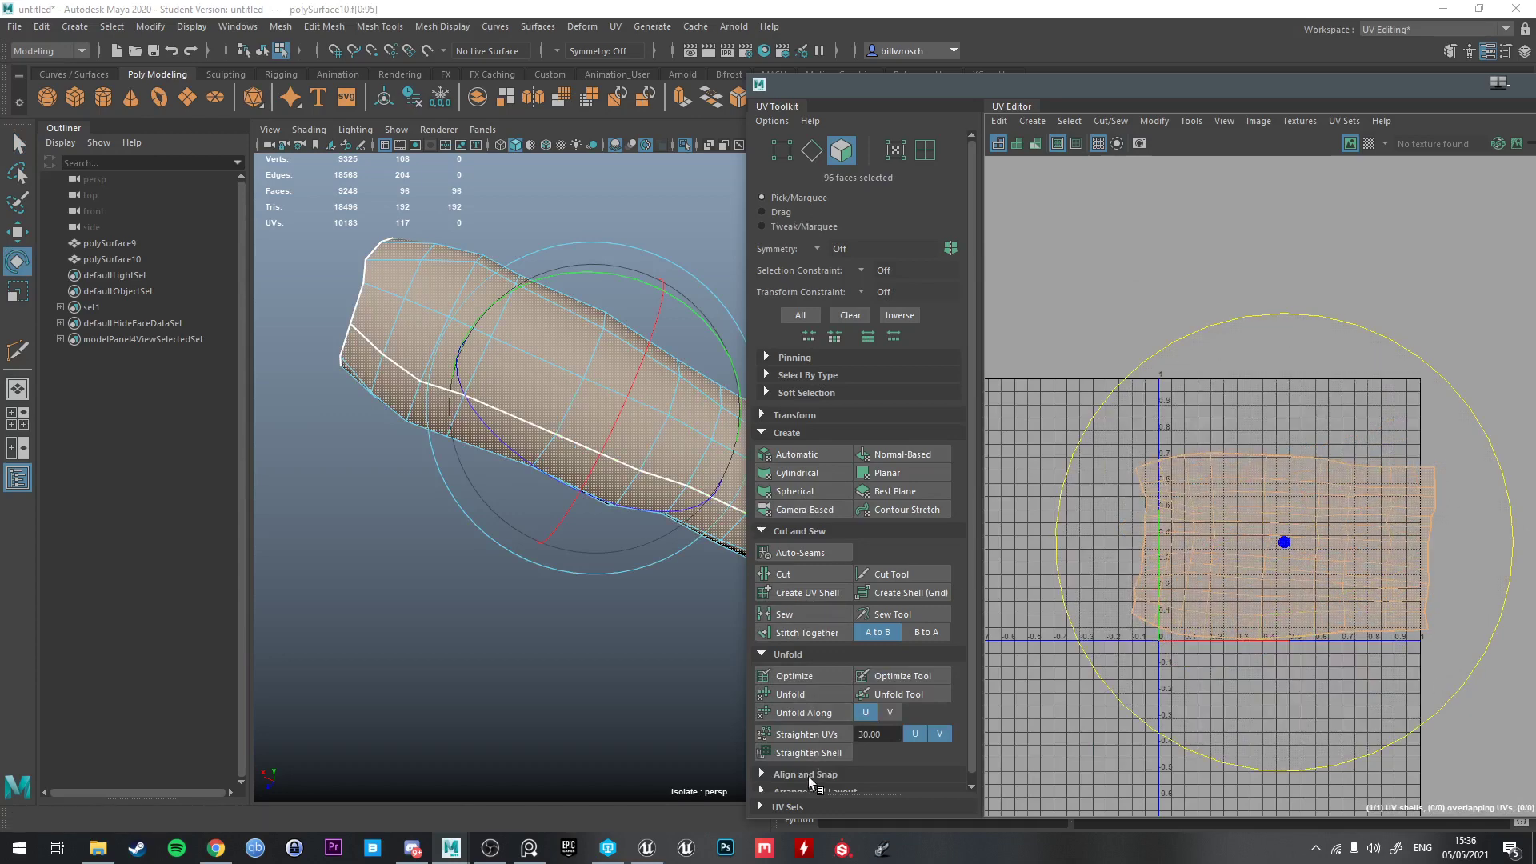
{"action": "left_click", "coordinate": [789, 788]}
{"action": "scroll", "coordinate": [804, 698], "scroll_direction": "down", "scroll_amount": 3}
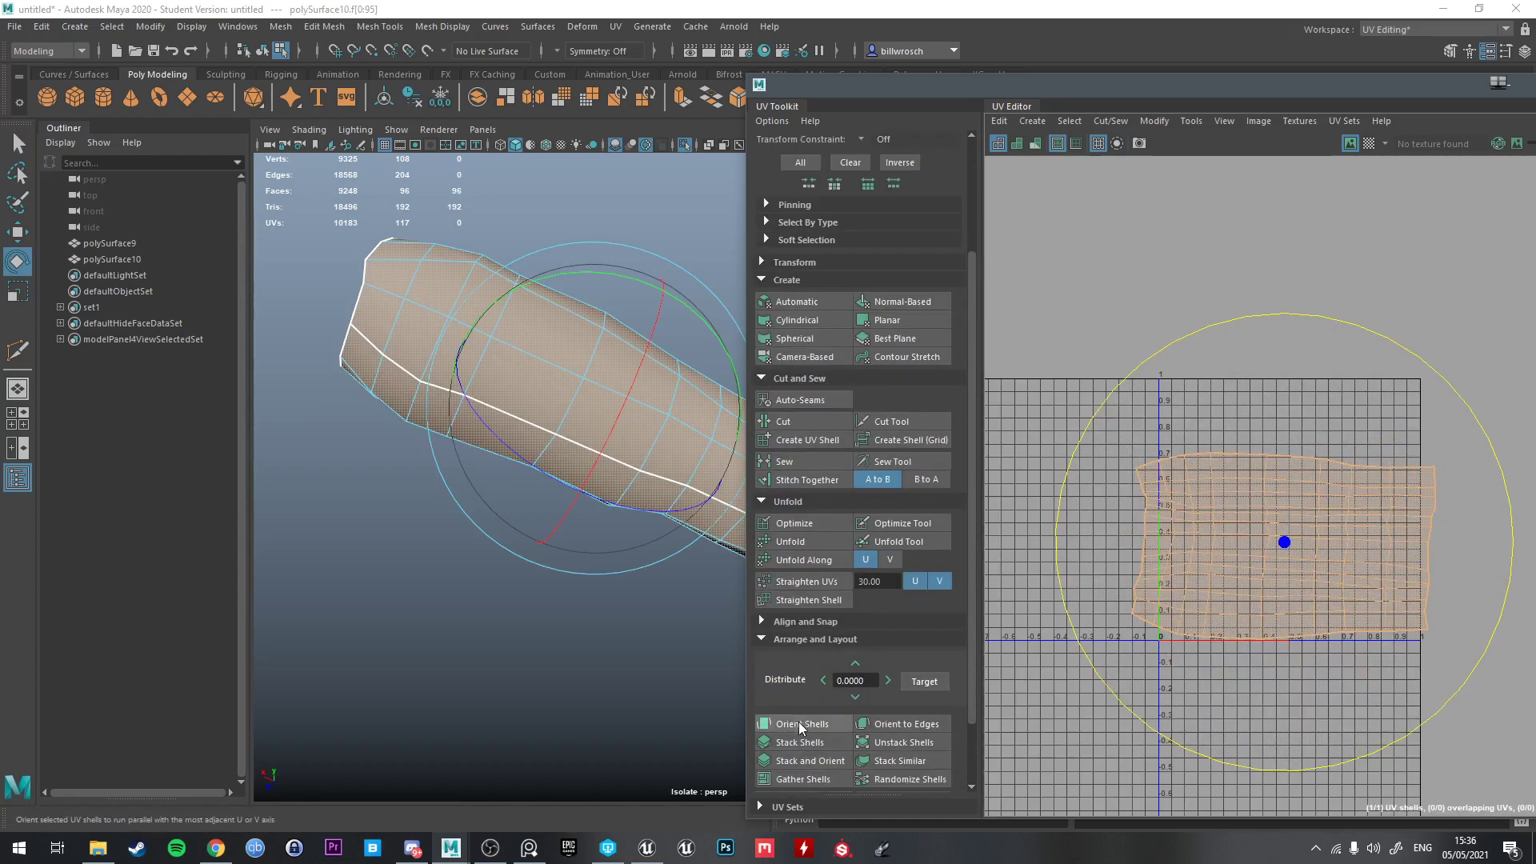
{"action": "left_click", "coordinate": [799, 723]}
{"action": "scroll", "coordinate": [868, 679], "scroll_direction": "down", "scroll_amount": 2}
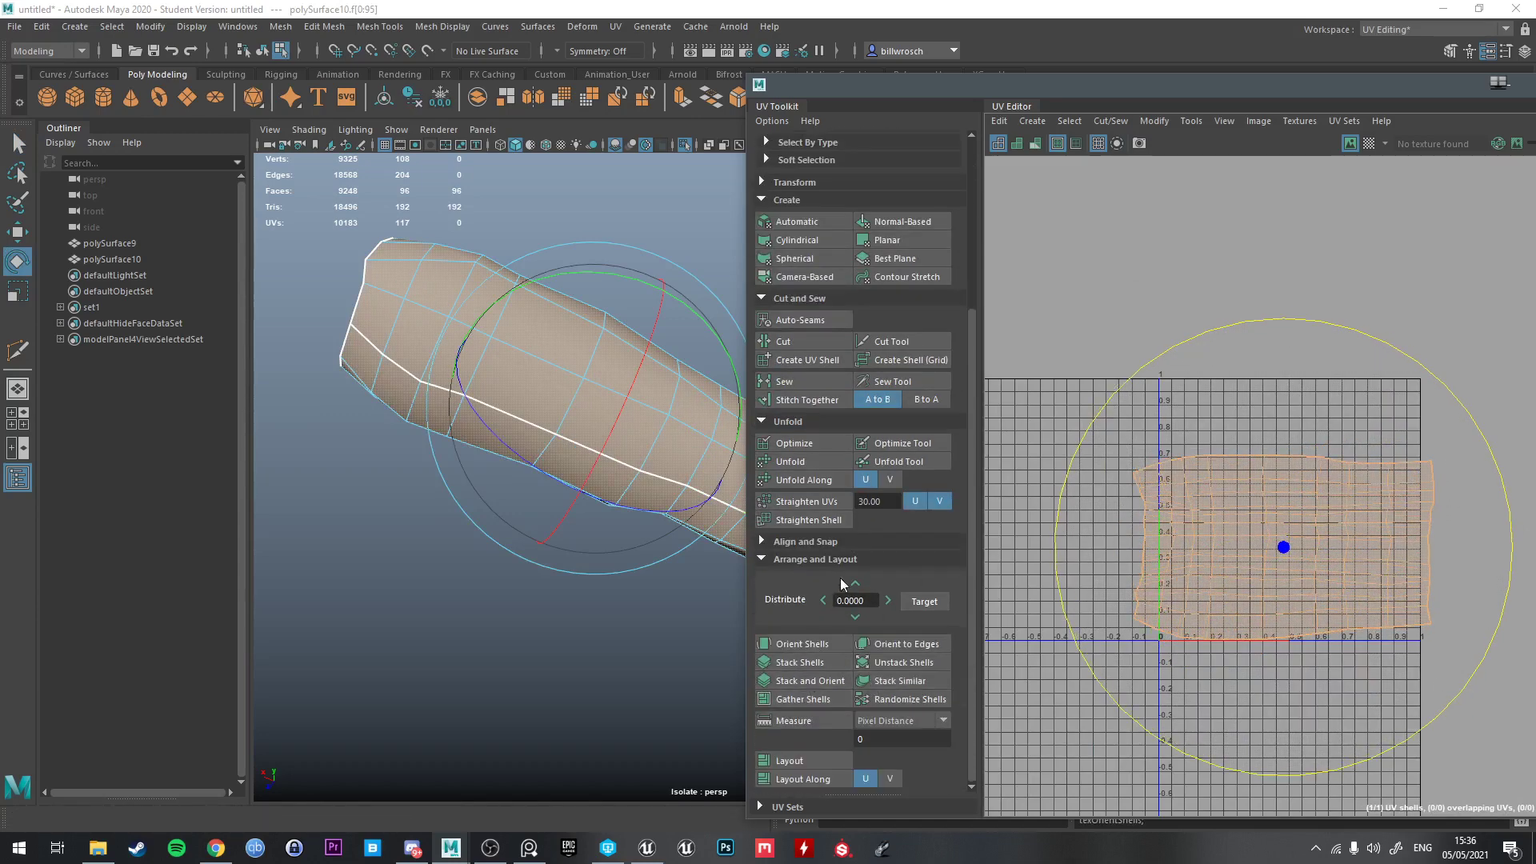
Straighten the shell's UVs in both U and V with a 30-degree angle tolerance
{"action": "left_click", "coordinate": [796, 497]}
{"action": "scroll", "coordinate": [1216, 546], "scroll_direction": "up", "scroll_amount": 2}
{"action": "left_click_drag", "start_coordinate": [1210, 528], "coordinate": [1283, 543]}
Flatten the column of UVs on the shell's left border into a straight vertical line by scaling it in U
{"action": "key", "text": "r"}
{"action": "key", "text": "q"}
{"action": "right_click_drag", "start_coordinate": [1141, 463], "coordinate": [1202, 466]}
{"action": "left_click_drag", "start_coordinate": [1087, 413], "coordinate": [1142, 677]}
{"action": "key", "text": "r"}
{"action": "left_click", "coordinate": [1234, 538]}
{"action": "key", "text": "ctrl+z"}
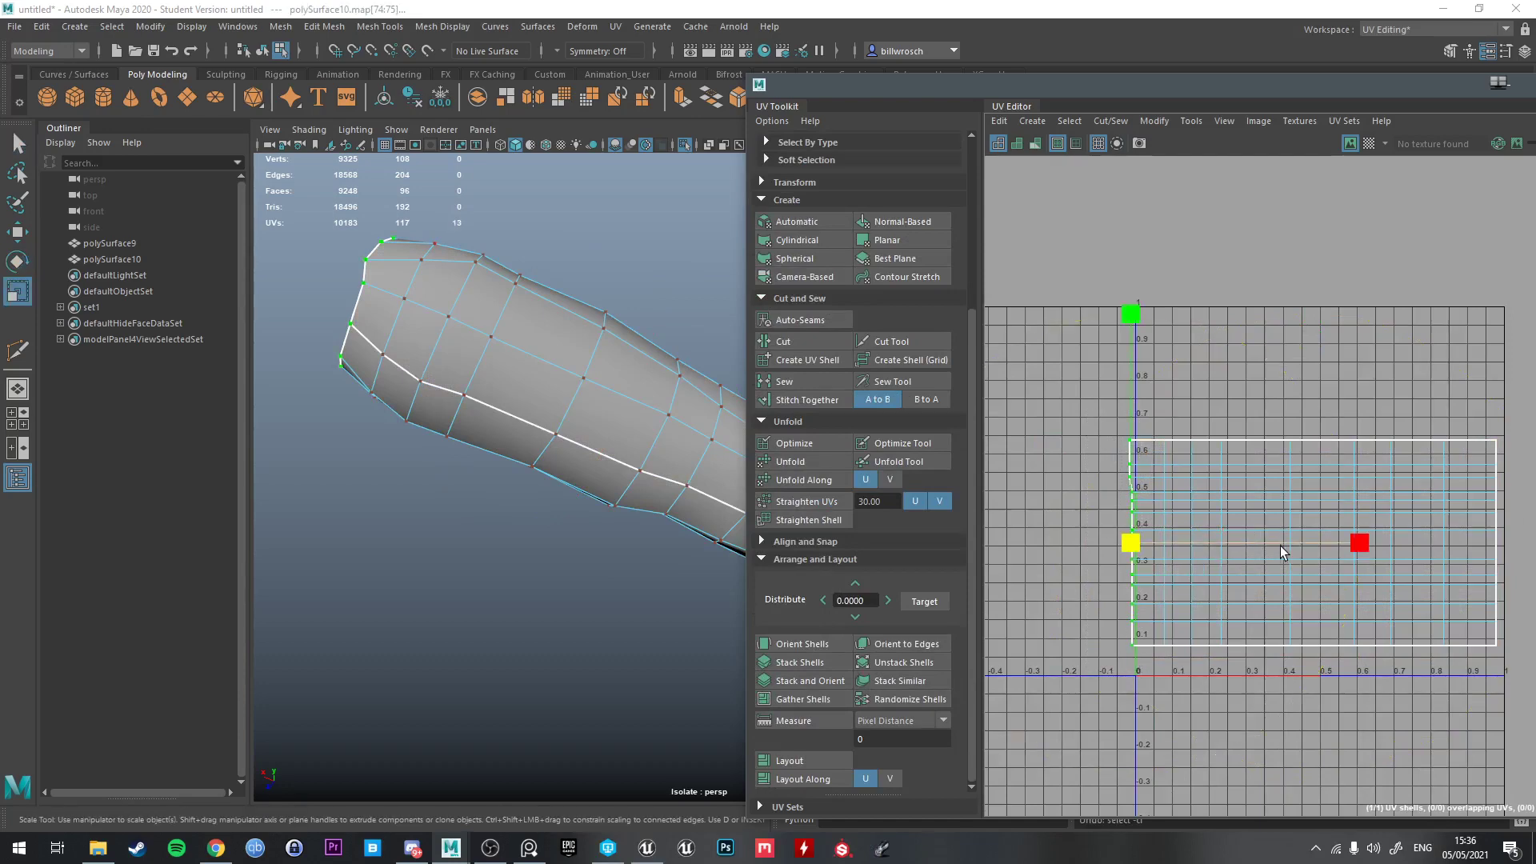
{"action": "left_click_drag", "start_coordinate": [1280, 545], "coordinate": [967, 554]}
Normalize the whole UV shell collectively with aspect ratio preserved and centering on the closest tile, trying V before applying U
{"action": "key", "text": "q"}
{"action": "right_click_drag", "start_coordinate": [1261, 479], "coordinate": [1262, 515]}
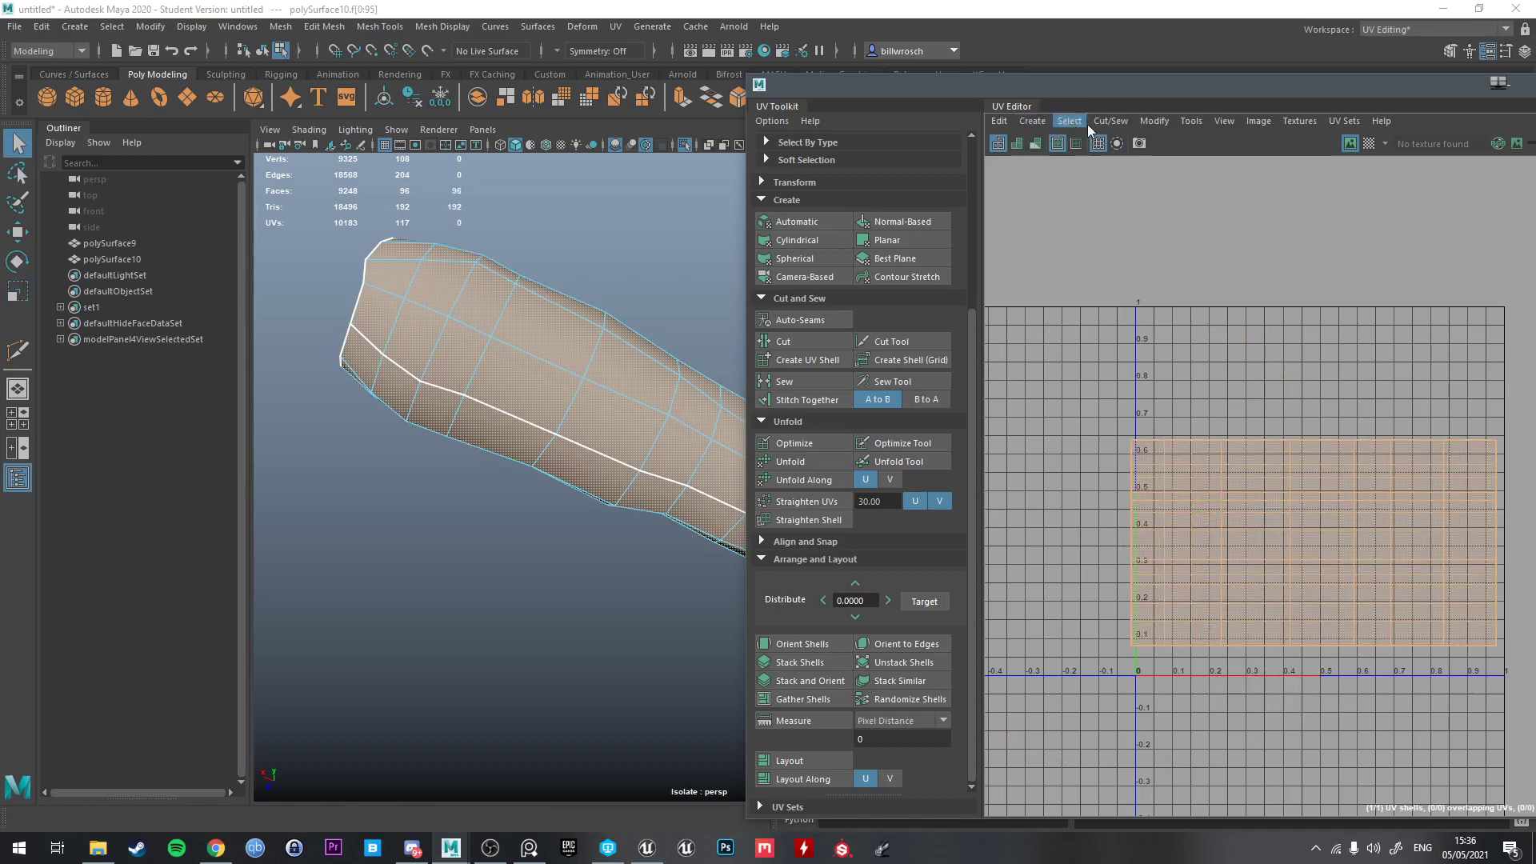
{"action": "left_click", "coordinate": [1156, 124]}
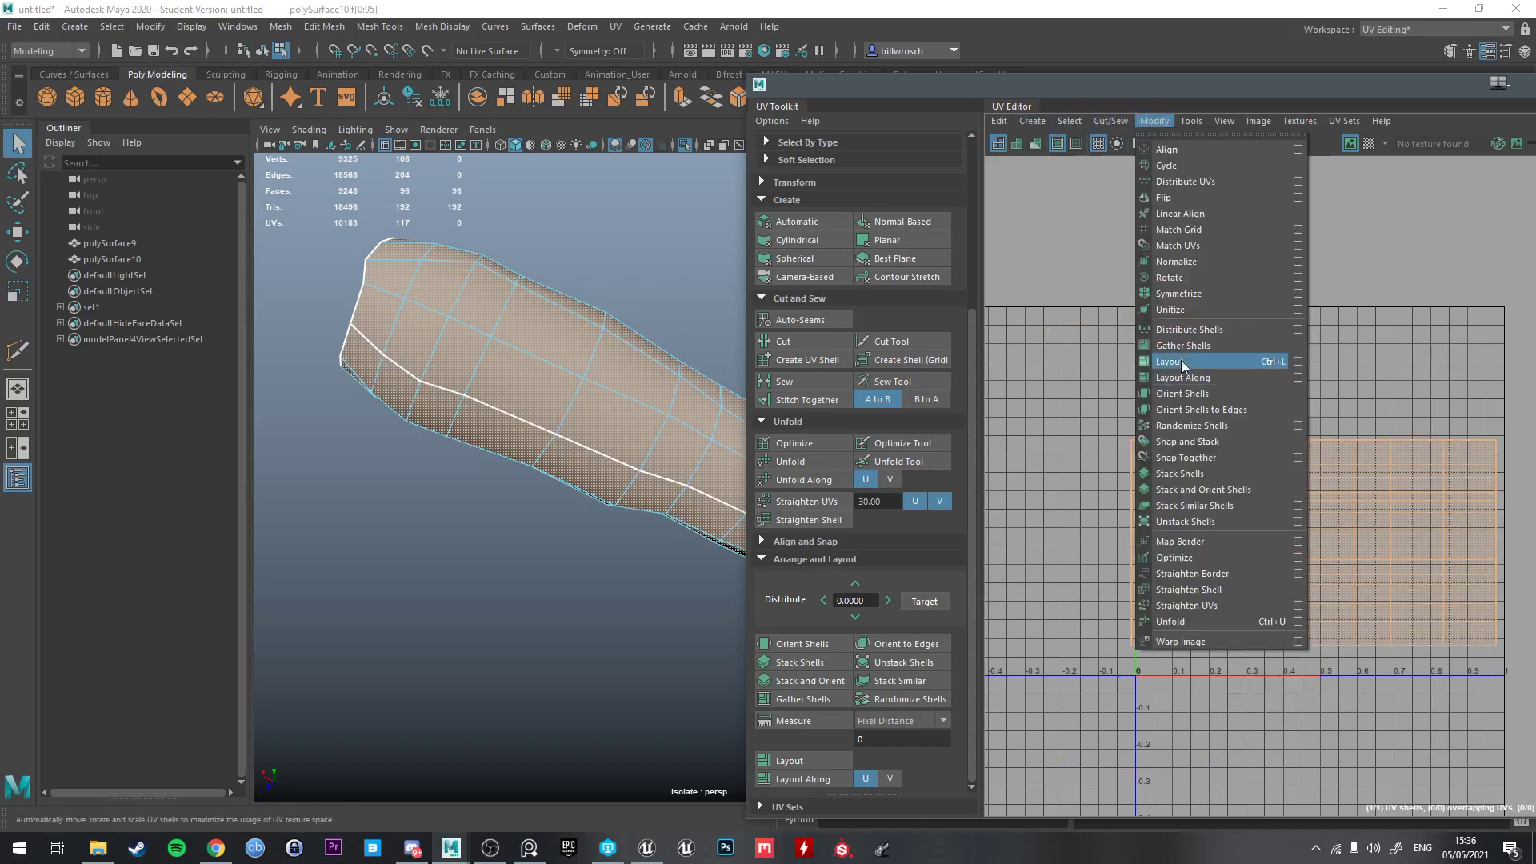
{"action": "left_click", "coordinate": [1298, 260]}
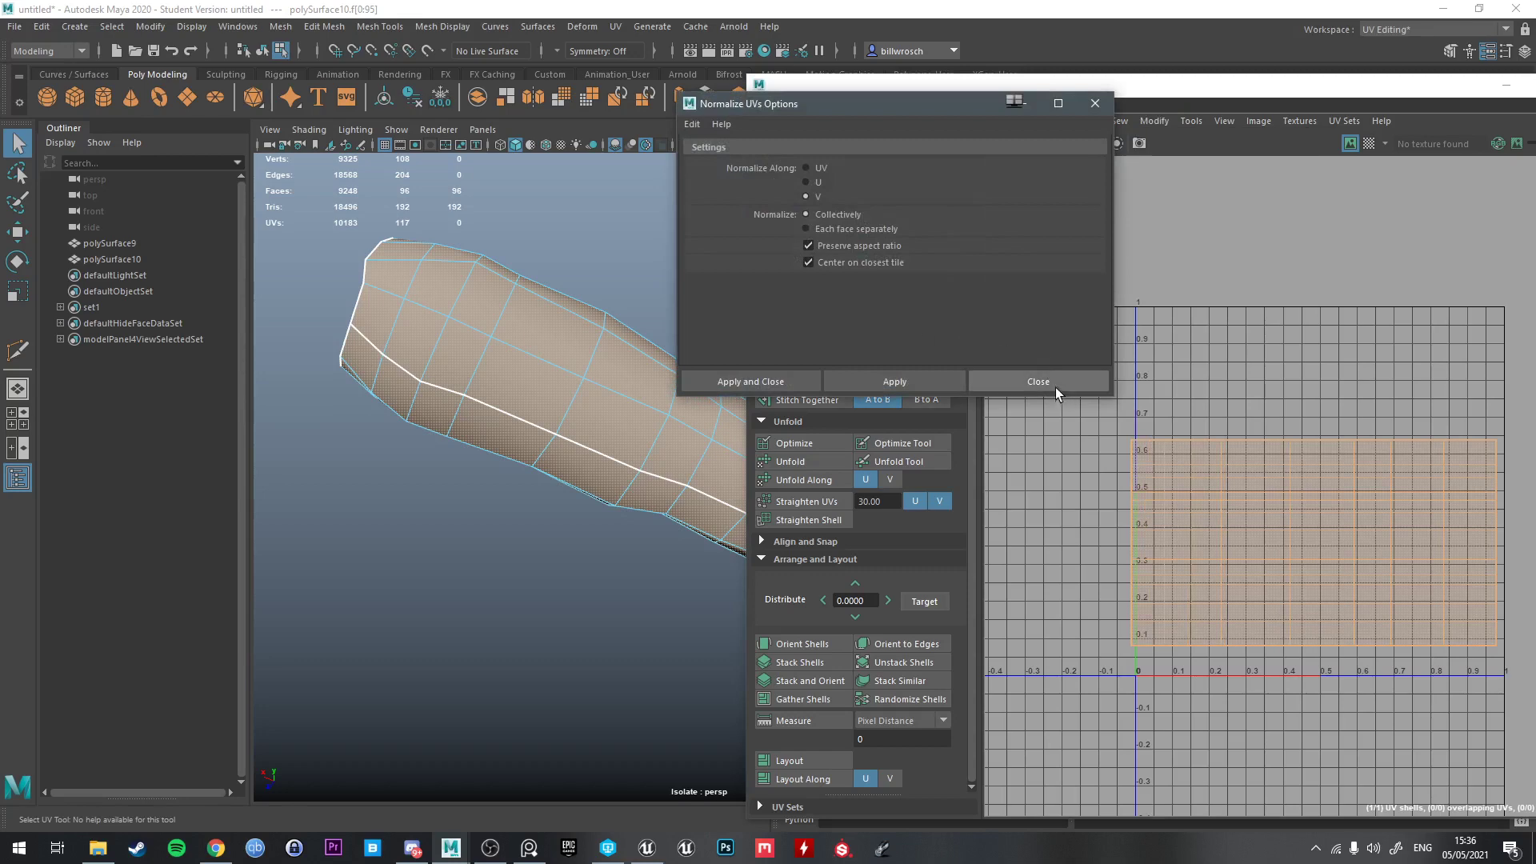
{"action": "left_click", "coordinate": [935, 384]}
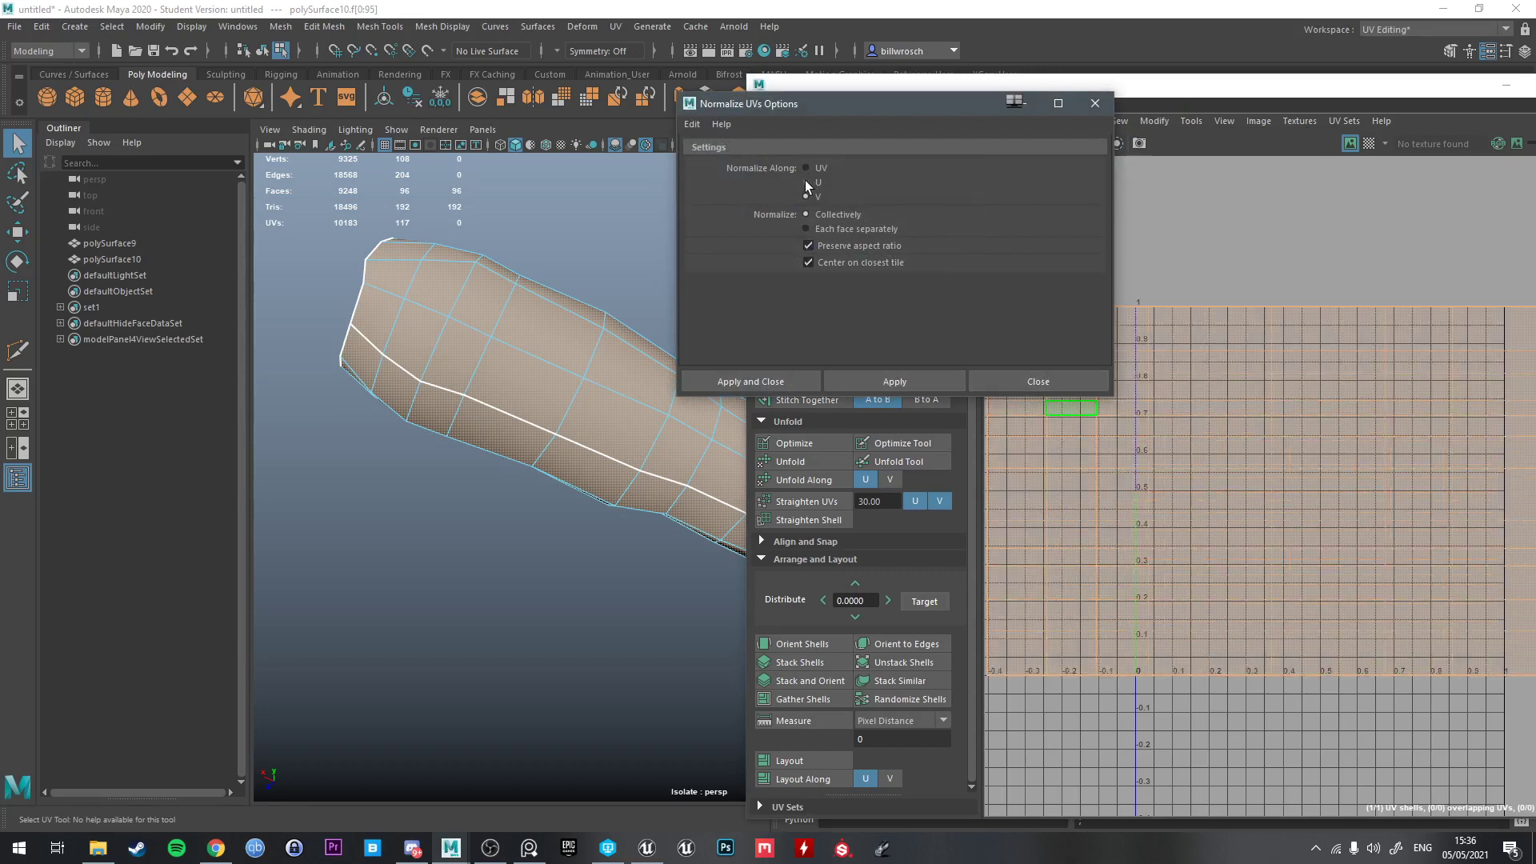
{"action": "left_click", "coordinate": [895, 378]}
{"action": "right_click_drag", "start_coordinate": [1236, 427], "coordinate": [1237, 463]}
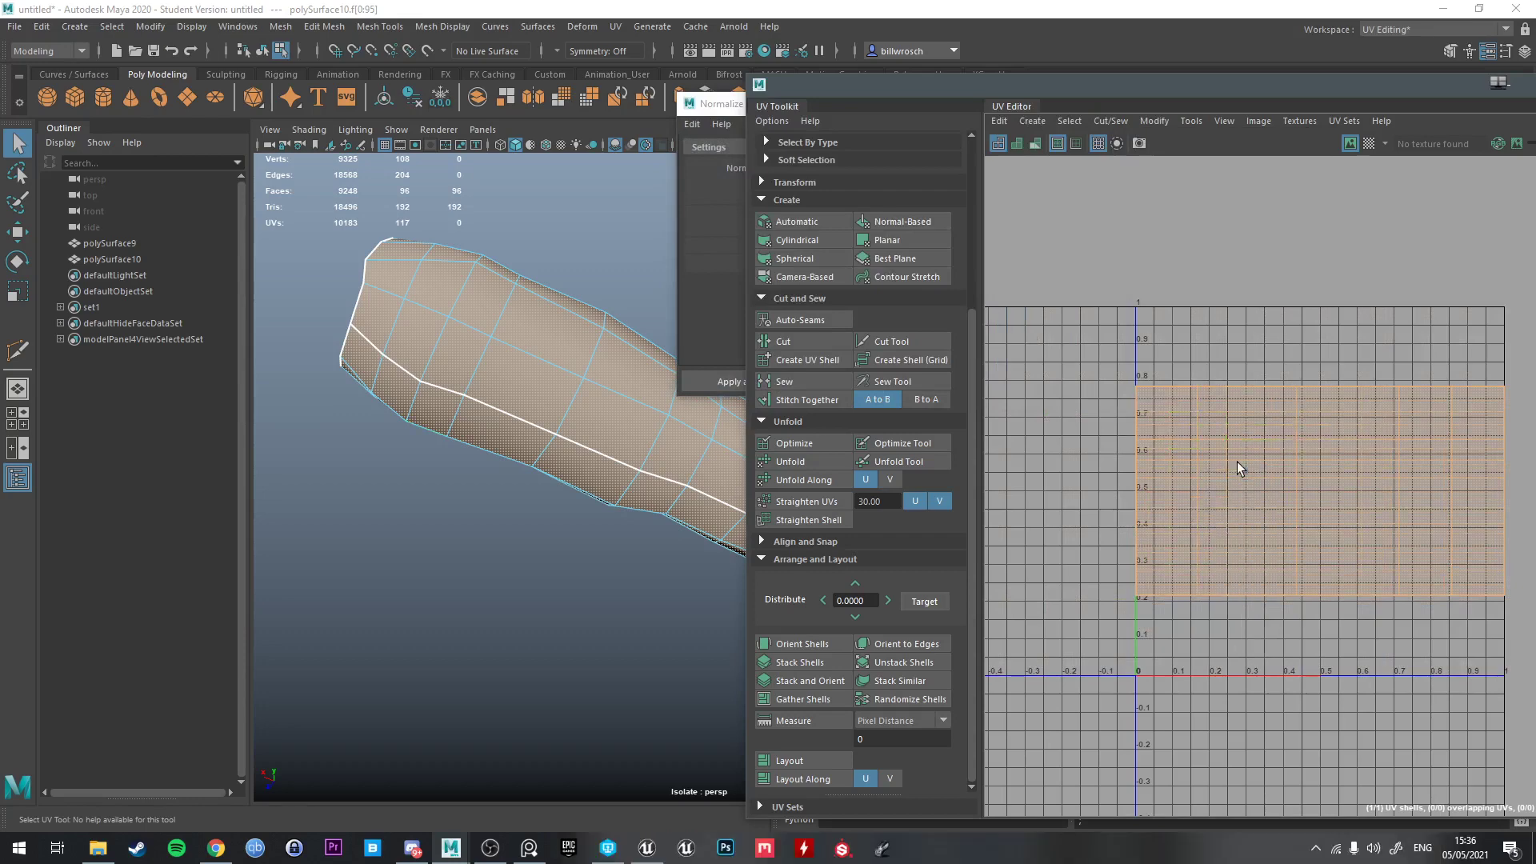
Move the UV Editor out of the way, return to object selection, and close the Normalize UVs options
{"action": "left_click", "coordinate": [715, 290]}
{"action": "left_click_drag", "start_coordinate": [1091, 88], "coordinate": [1535, 200]}
{"action": "left_click_drag", "start_coordinate": [688, 471], "coordinate": [730, 511], "text": "alt"}
{"action": "right_click_drag", "start_coordinate": [710, 408], "coordinate": [778, 386]}
{"action": "left_click", "coordinate": [934, 491]}
{"action": "left_click_drag", "start_coordinate": [920, 504], "coordinate": [749, 544], "text": "alt"}
{"action": "left_click", "coordinate": [1038, 384]}
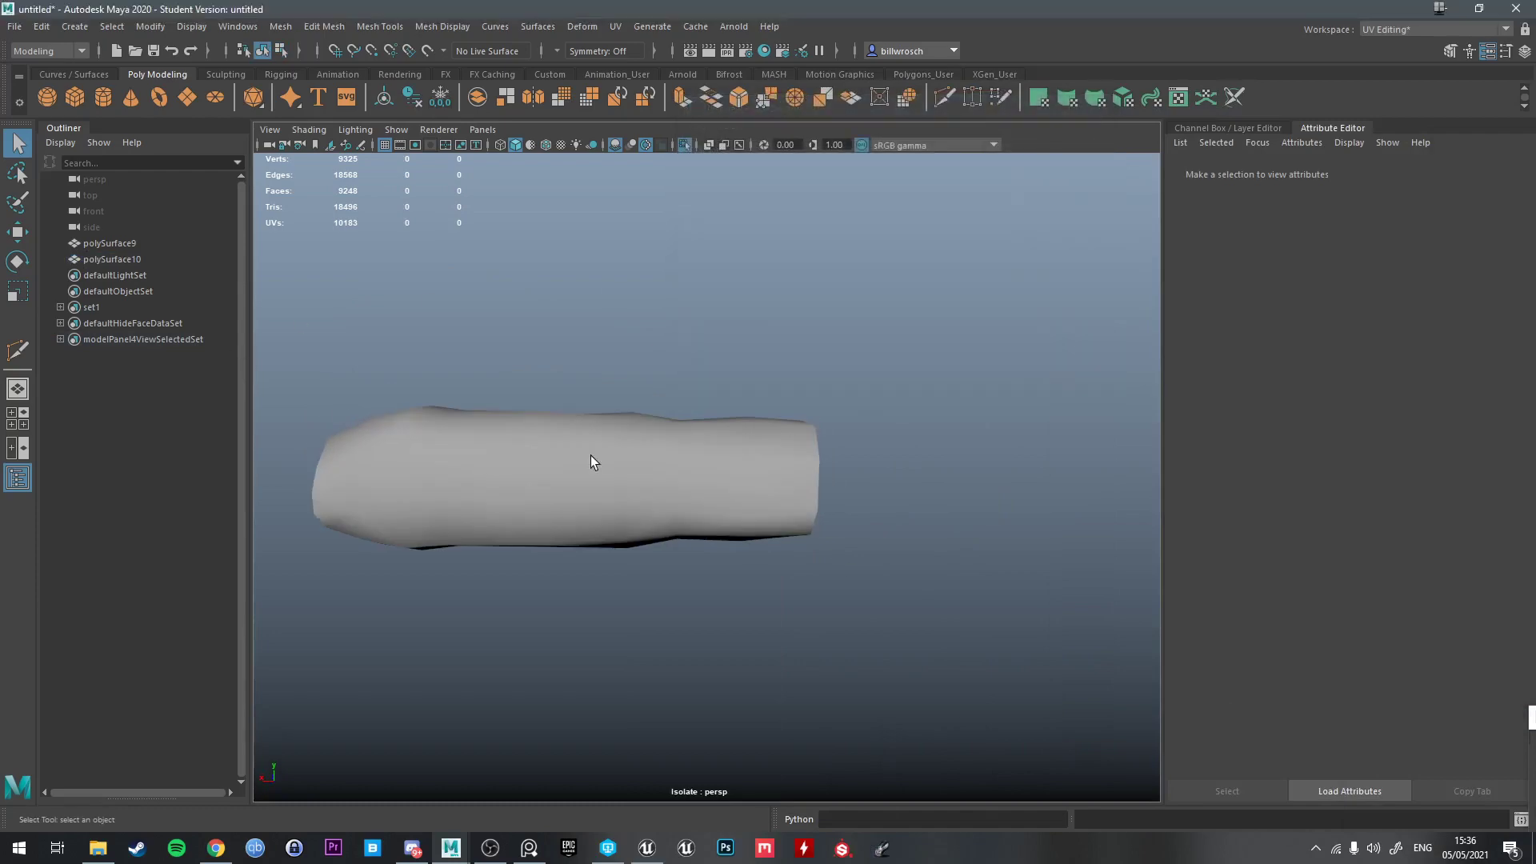
Export the selected low-poly mesh to the Desktop as an FBX named LeatherWrap_low
{"action": "left_click", "coordinate": [544, 503]}
{"action": "left_click", "coordinate": [14, 27]}
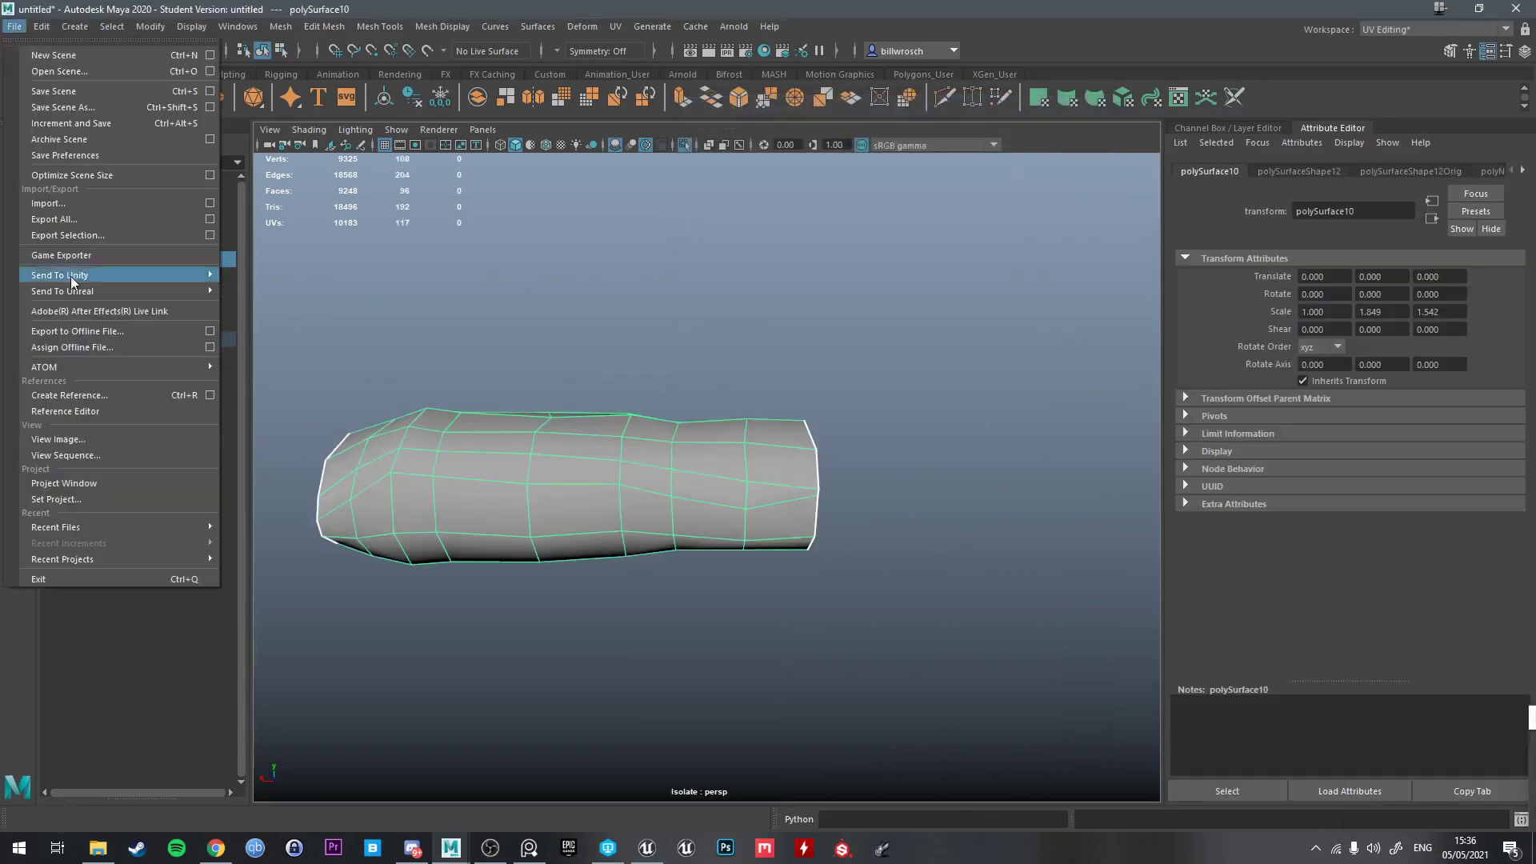
{"action": "left_click", "coordinate": [79, 234]}
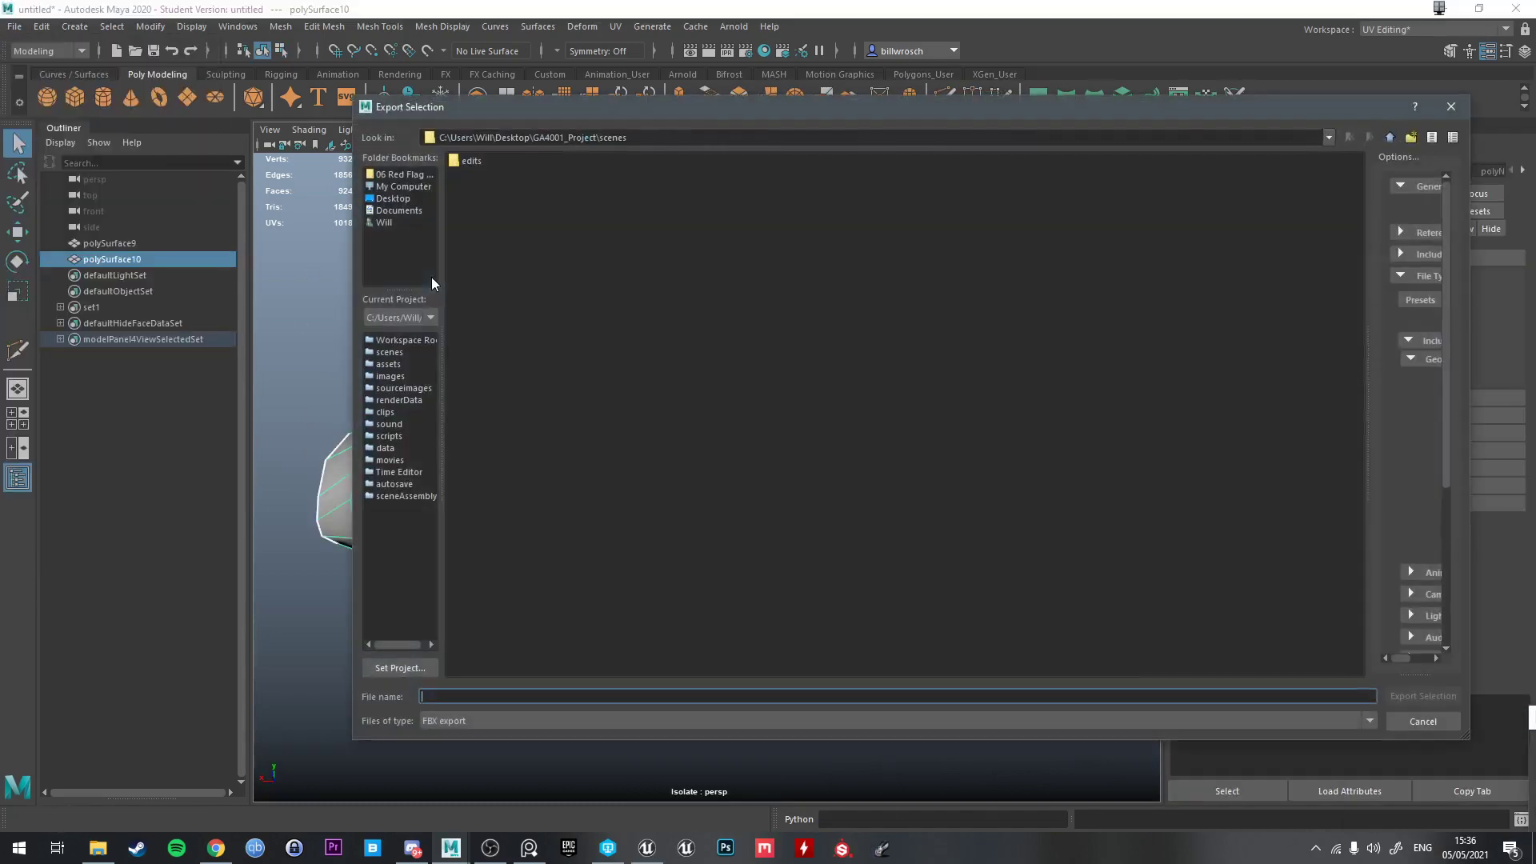
{"action": "left_click", "coordinate": [390, 198]}
{"action": "left_click", "coordinate": [444, 697]}
{"action": "type", "text": "l"}
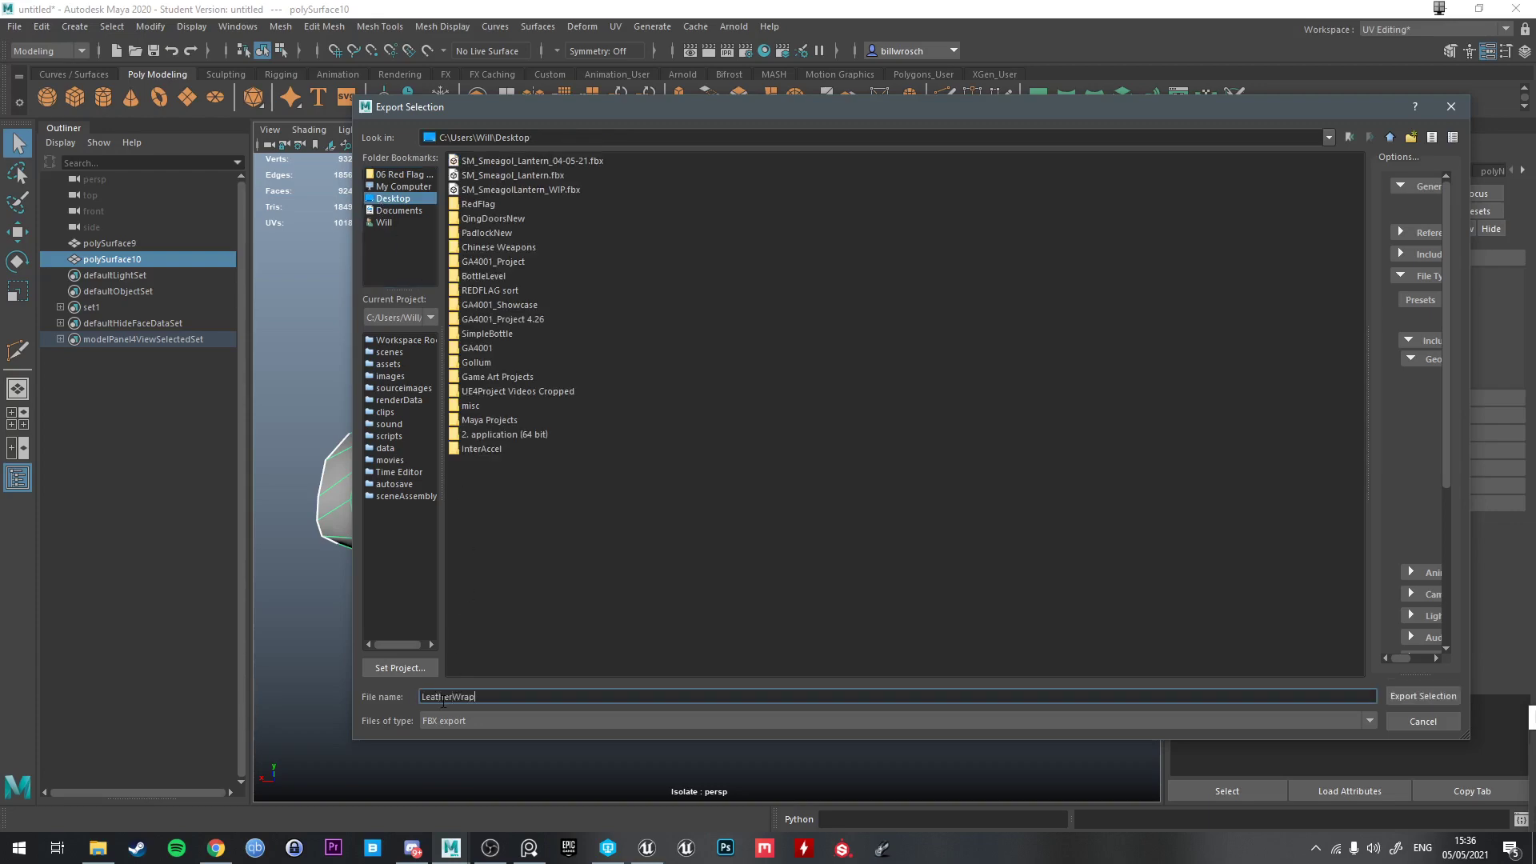
{"action": "type", "text": "eatherWrap_low"}
{"action": "key", "text": "Return"}
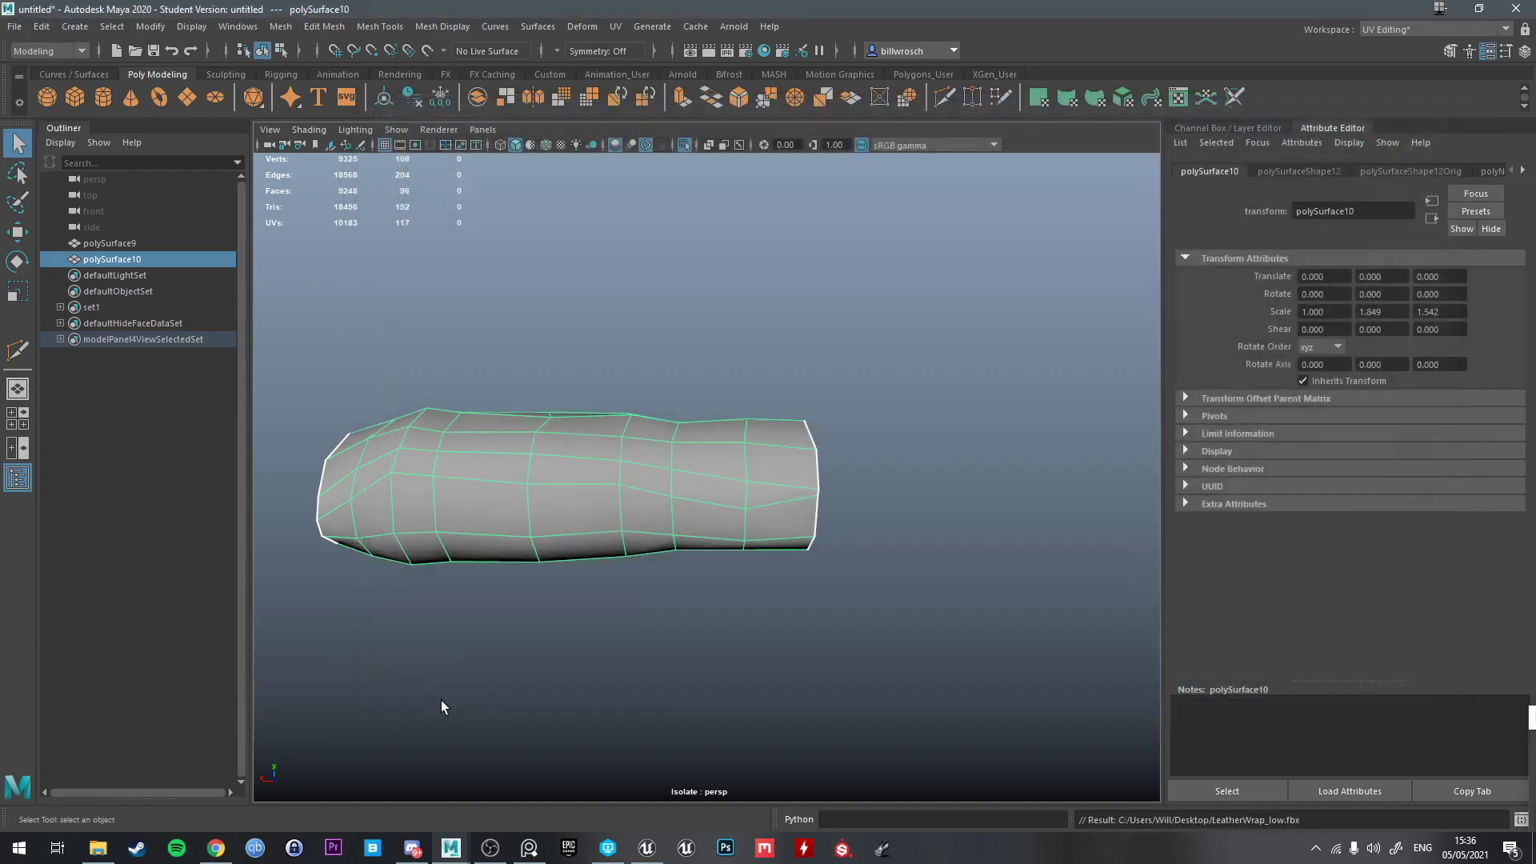
Turn off isolation and export the high-poly mesh polySurface9 to the Desktop as an FBX named LeatherWrap_high
{"action": "left_click", "coordinate": [111, 243]}
{"action": "key", "text": "ctrl+1"}
{"action": "left_click_drag", "start_coordinate": [308, 310], "coordinate": [480, 352], "text": "alt"}
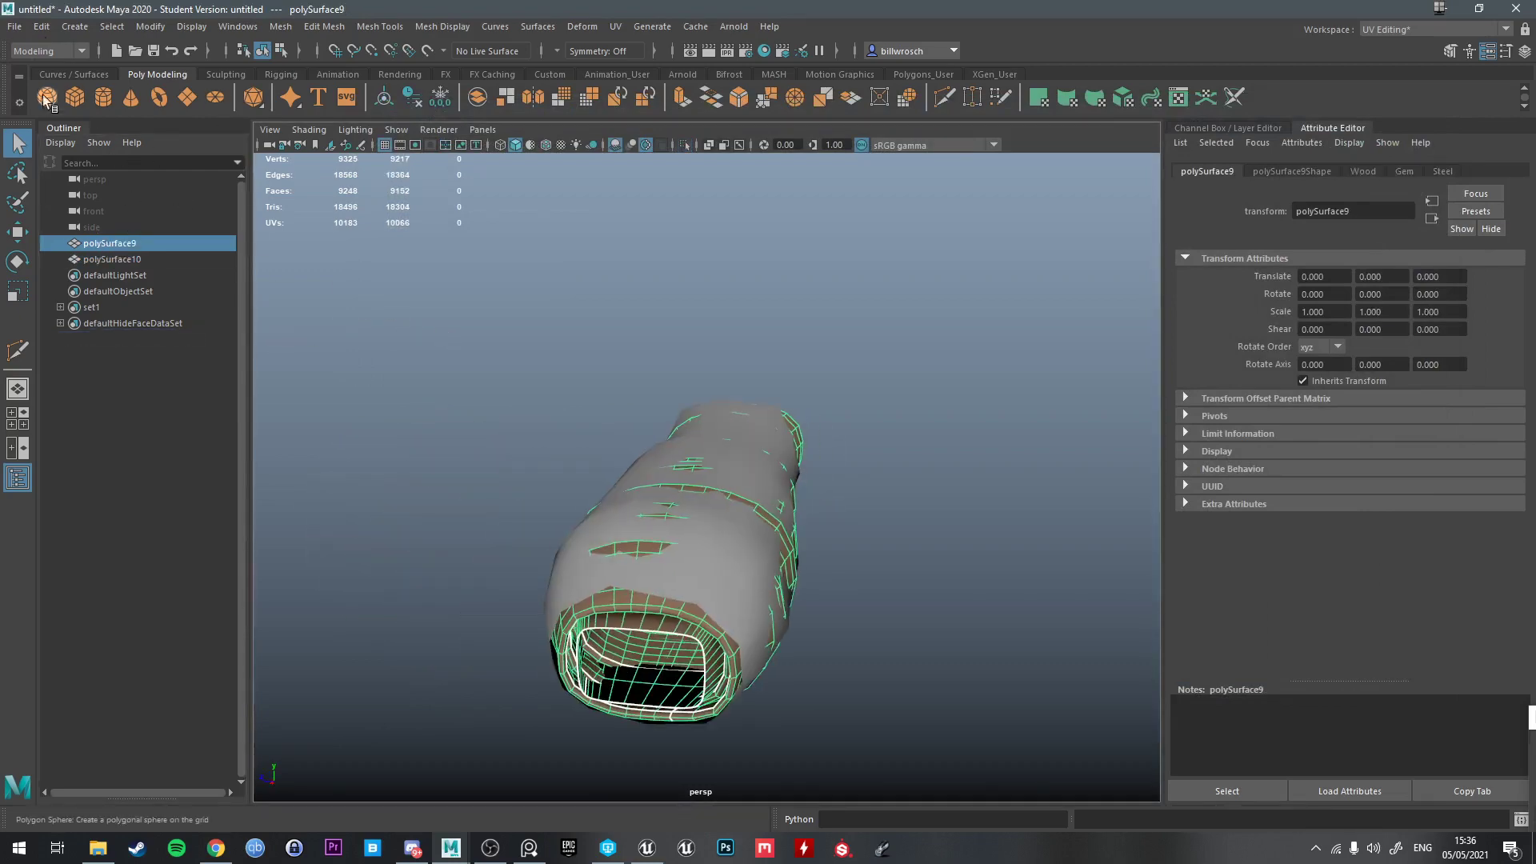
{"action": "left_click", "coordinate": [41, 26]}
{"action": "mouse_move", "coordinate": [16, 26]}
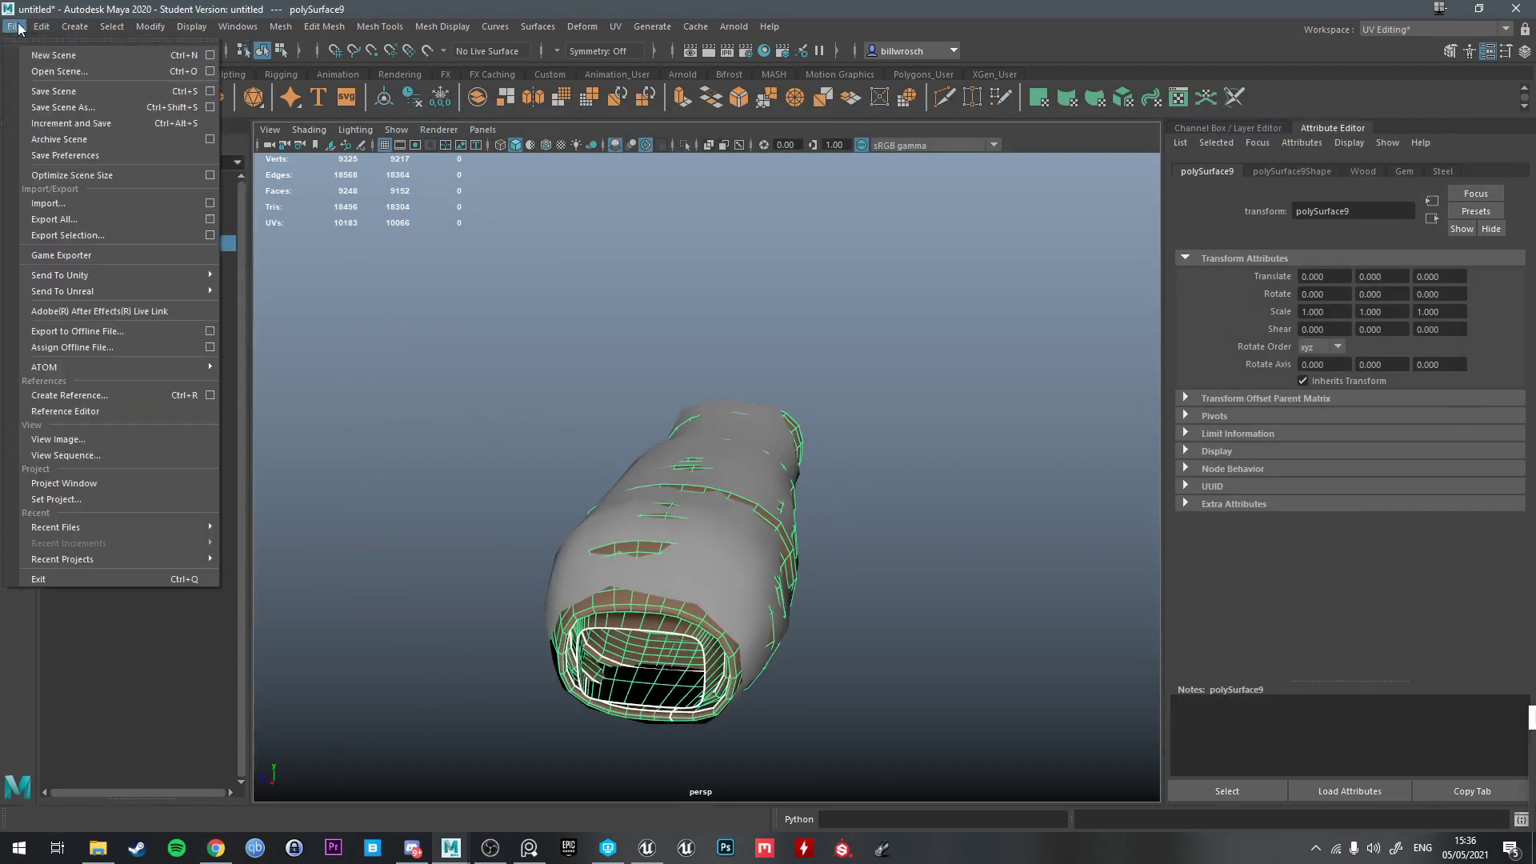
{"action": "left_click", "coordinate": [77, 235]}
{"action": "left_click", "coordinate": [516, 160]}
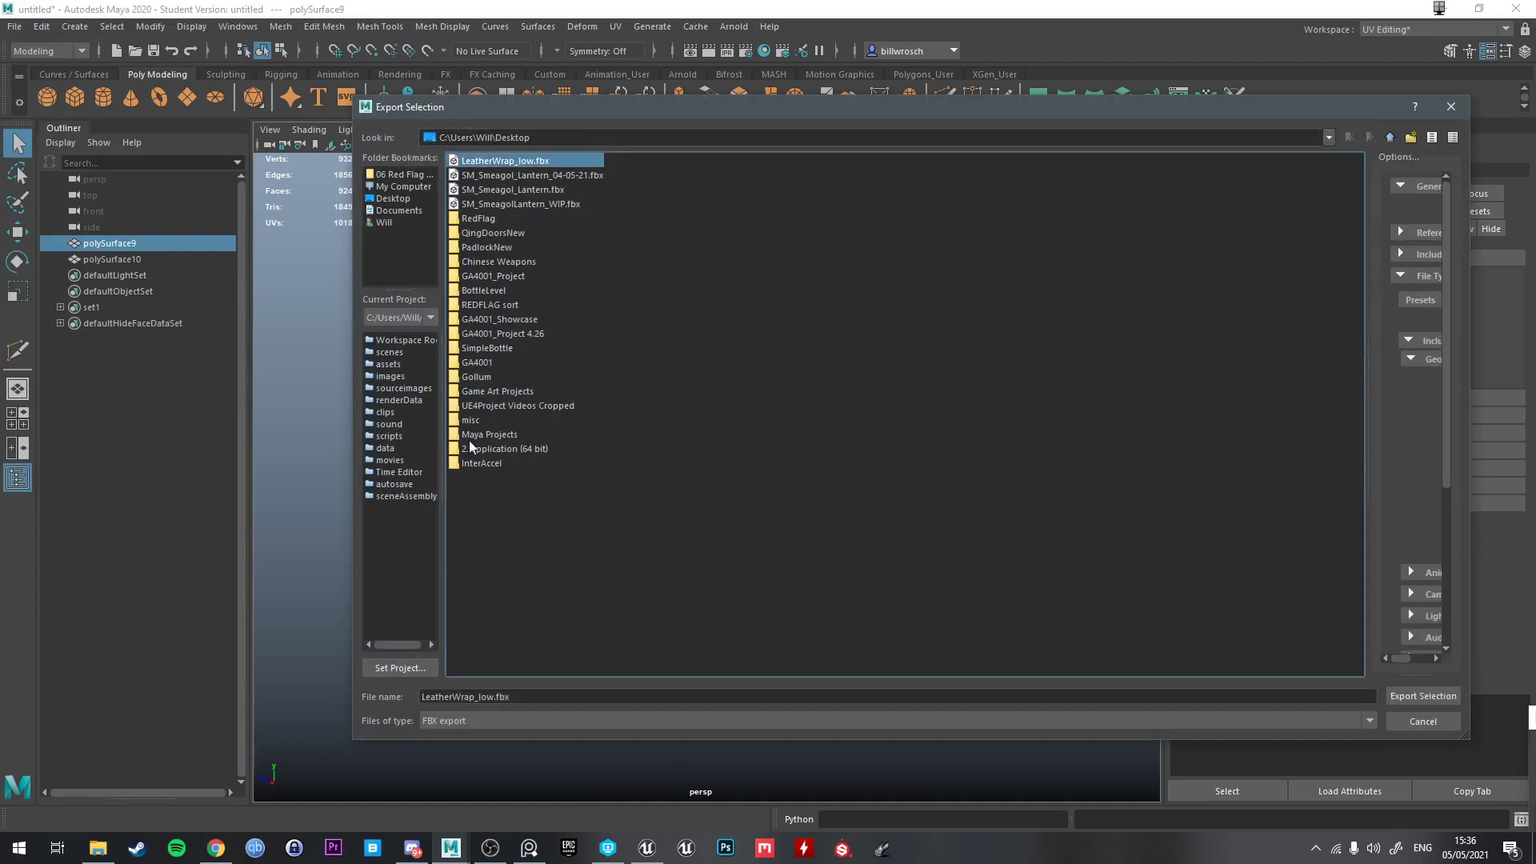
{"action": "left_click", "coordinate": [487, 697]}
{"action": "key", "text": "BackSpace"}
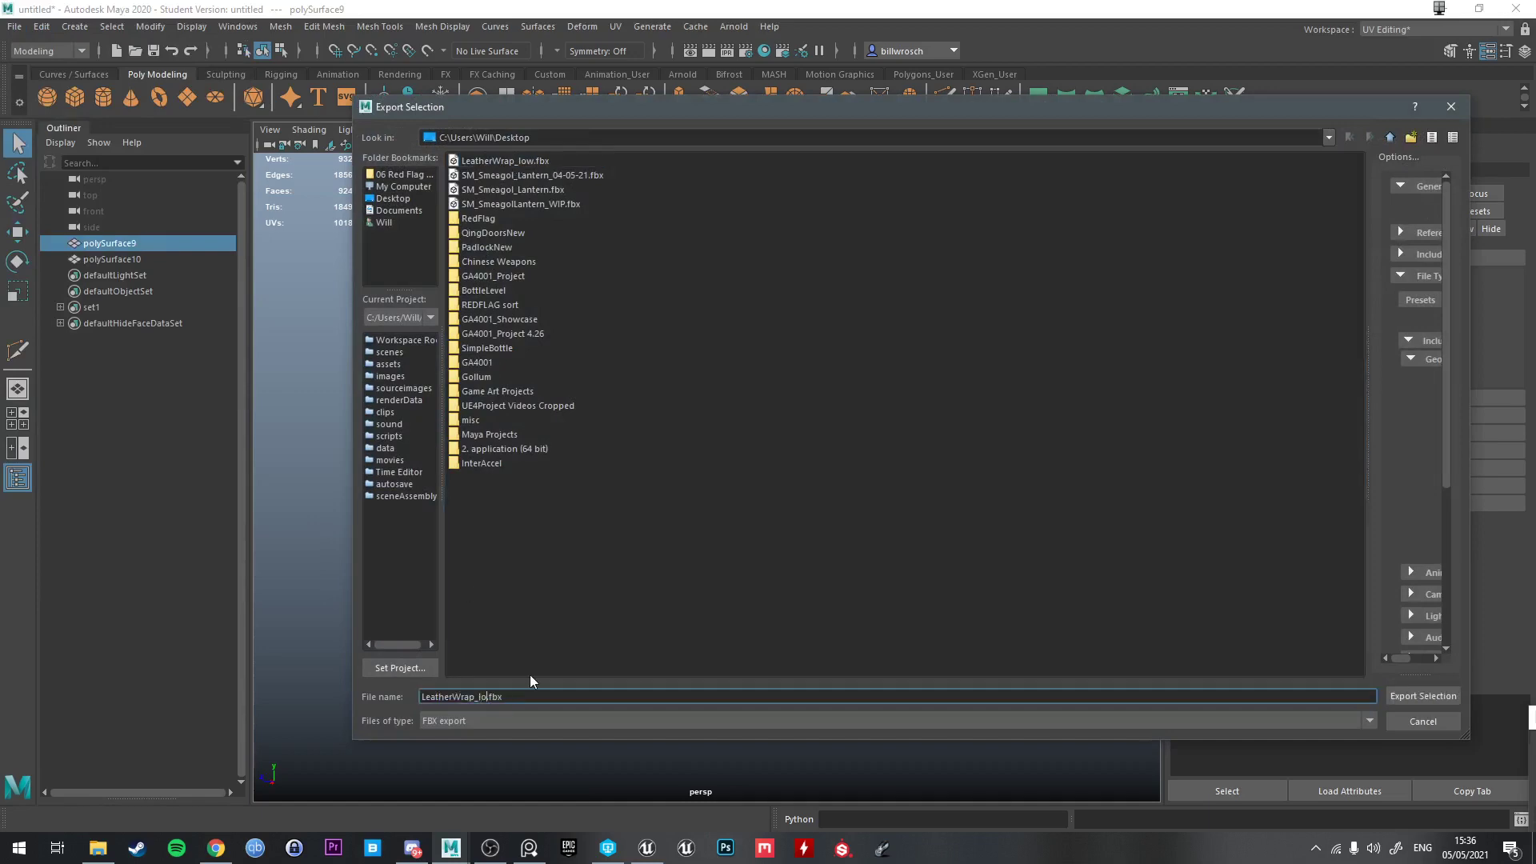
{"action": "type", "text": "high"}
{"action": "key", "text": "Return"}
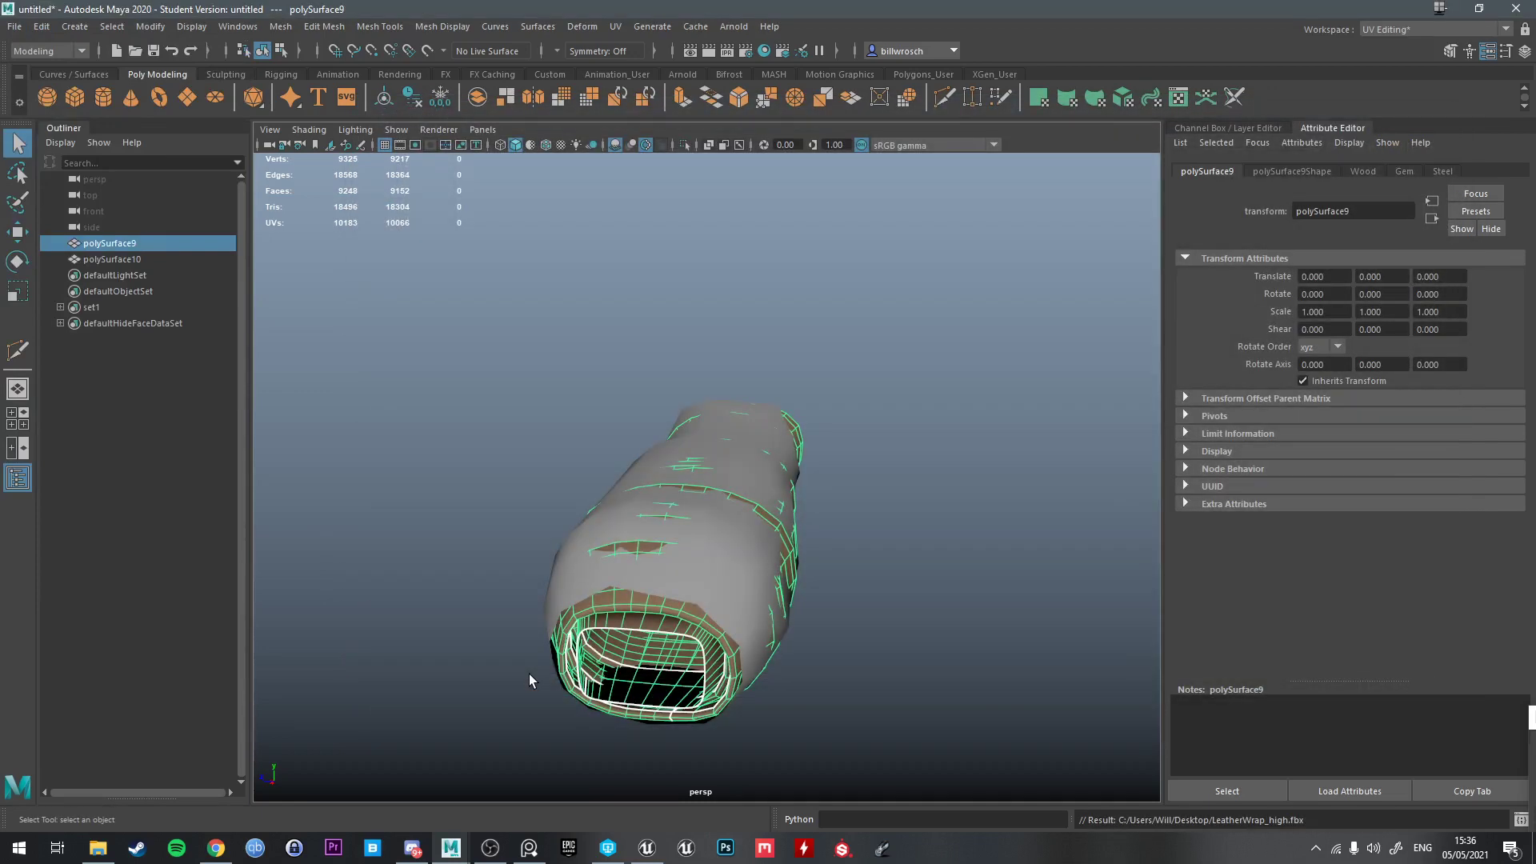
Switch to Substance Painter, create a new project from the Desktop mesh LeatherWrap_low, and inspect the imported model
{"action": "left_click", "coordinate": [844, 851]}
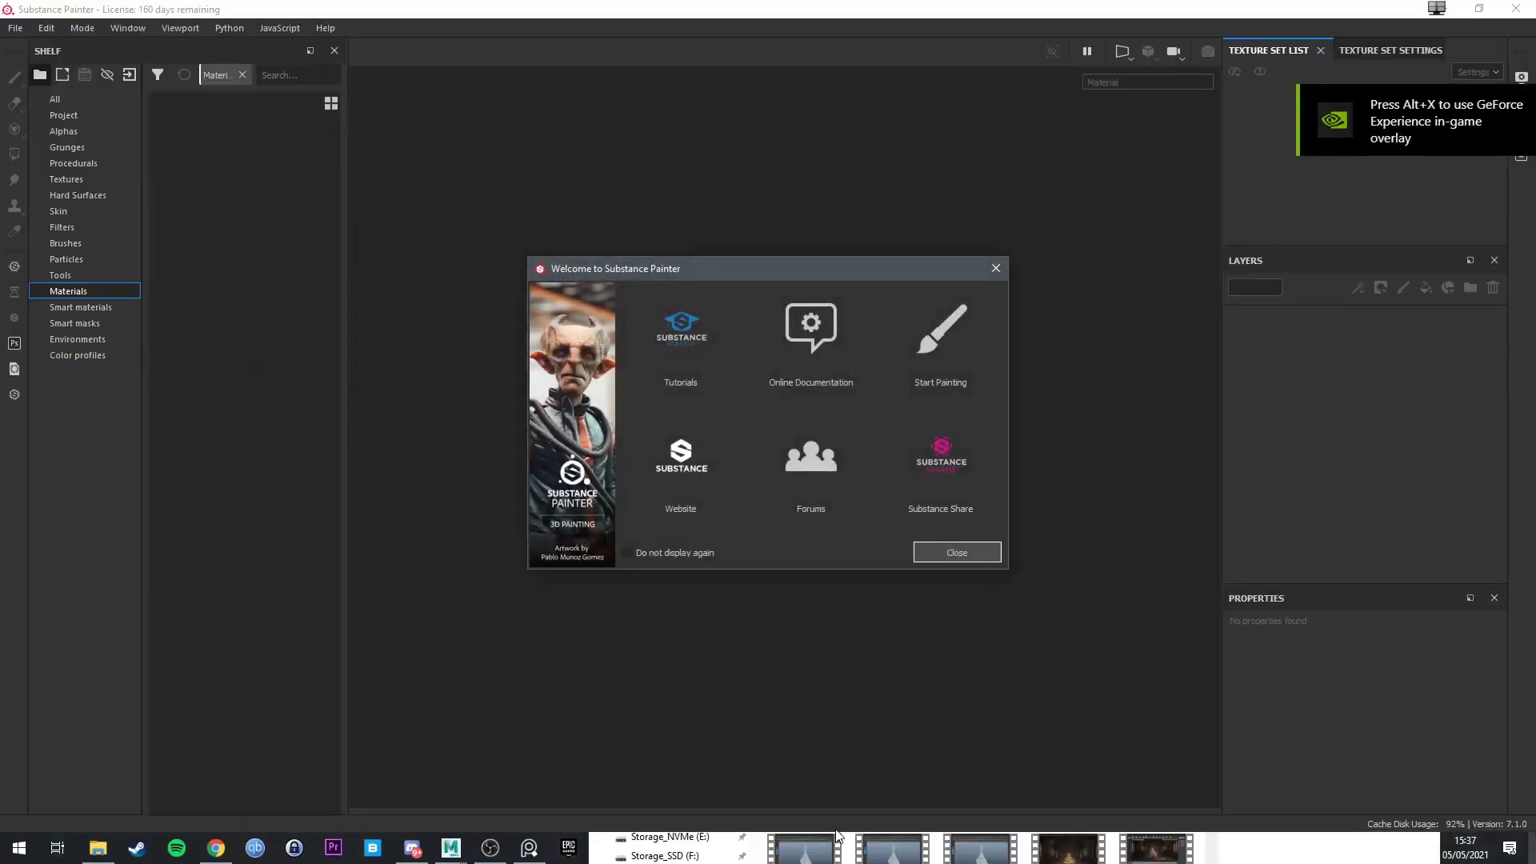
{"action": "left_click", "coordinate": [952, 552]}
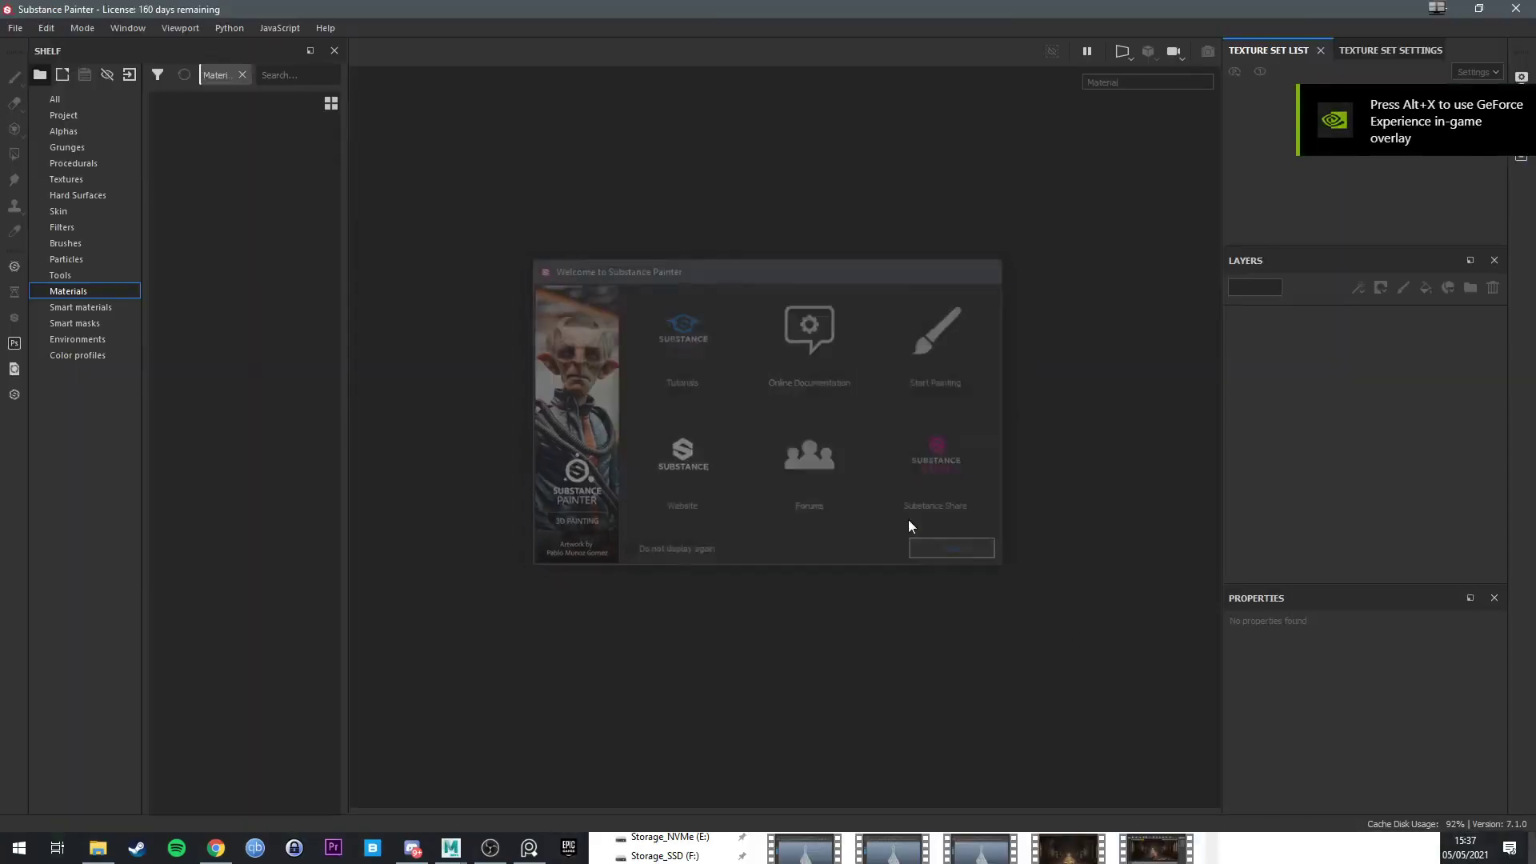
{"action": "left_click", "coordinate": [16, 28]}
{"action": "left_click", "coordinate": [38, 46]}
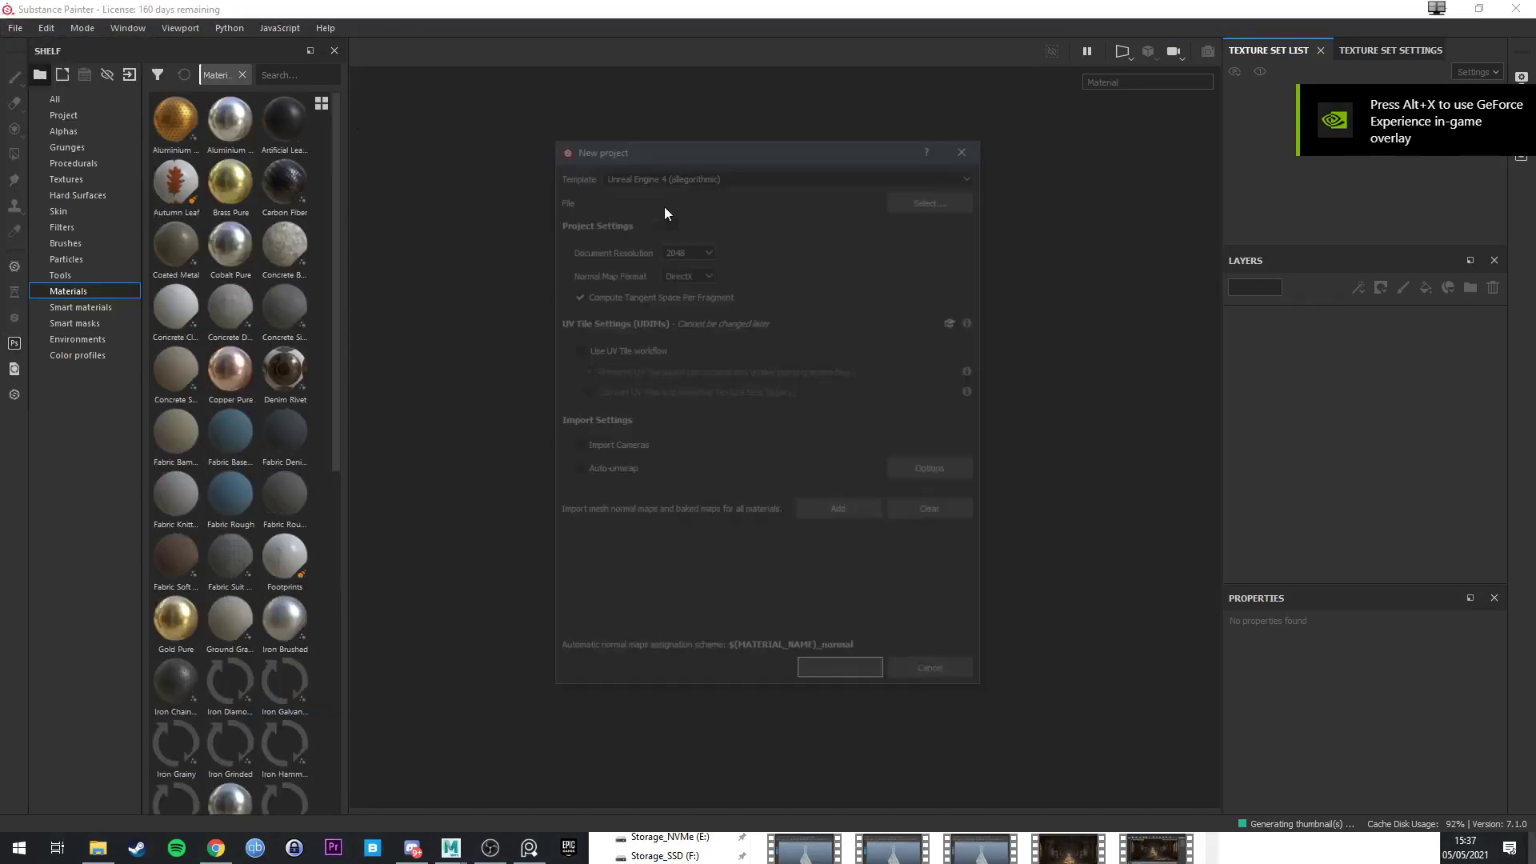
{"action": "left_click", "coordinate": [968, 204]}
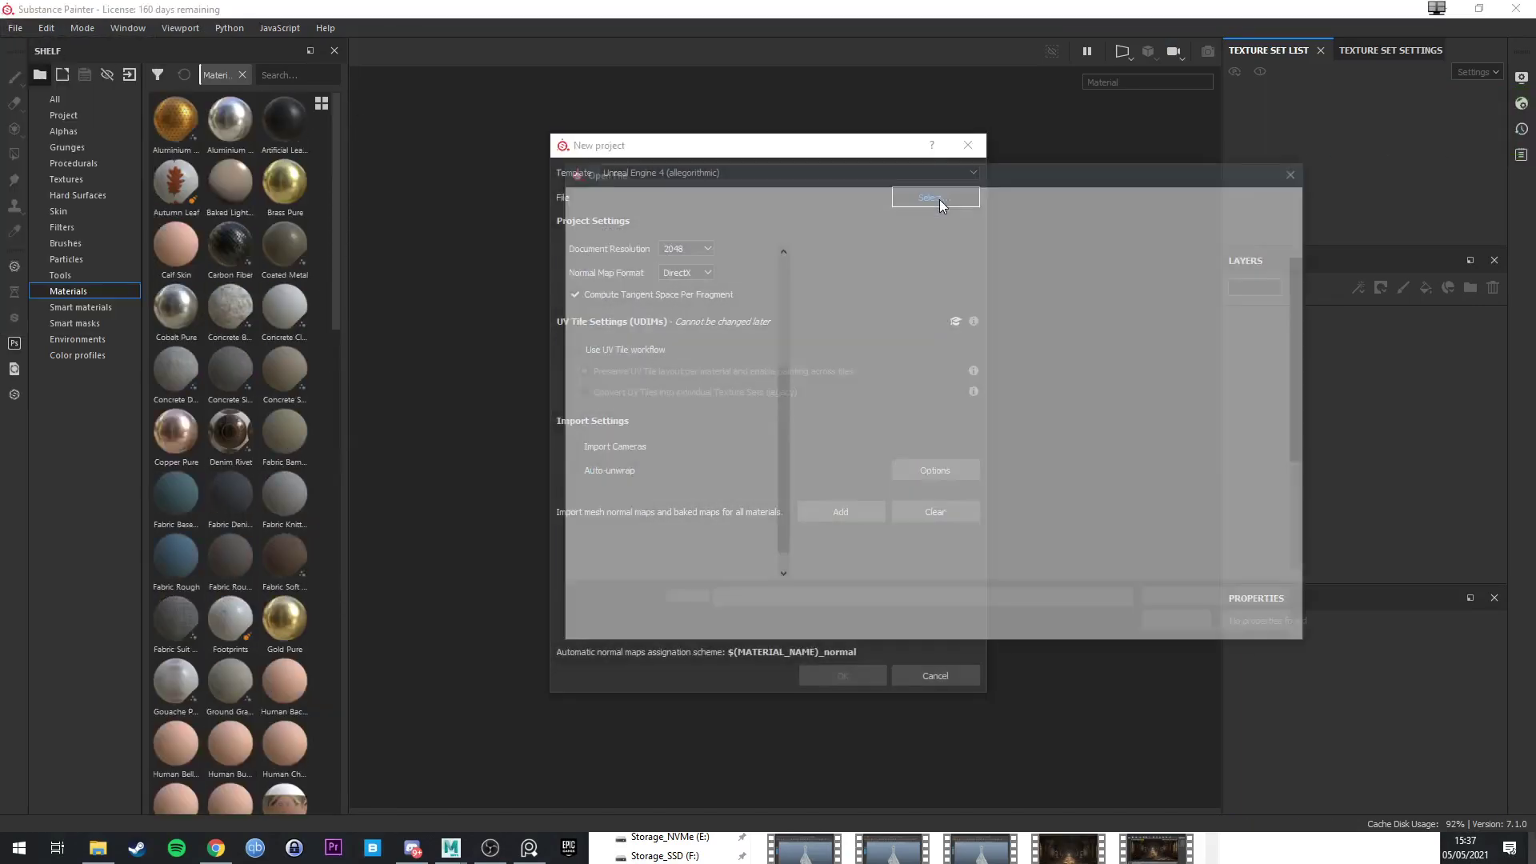
{"action": "scroll", "coordinate": [1012, 372], "scroll_direction": "down", "scroll_amount": 3}
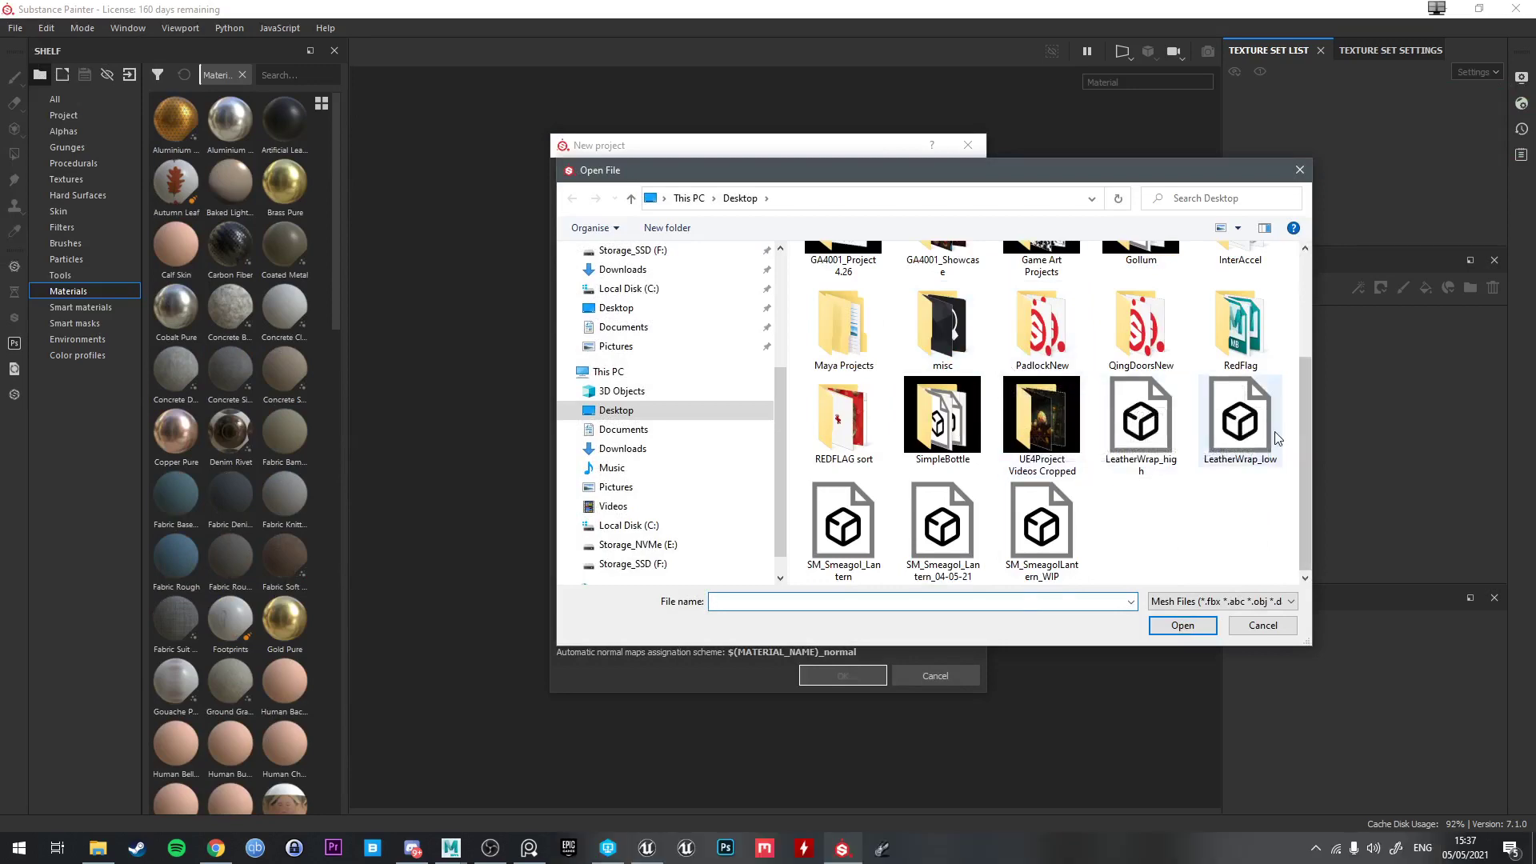
{"action": "double_click", "coordinate": [1239, 422]}
{"action": "left_click", "coordinate": [847, 671]}
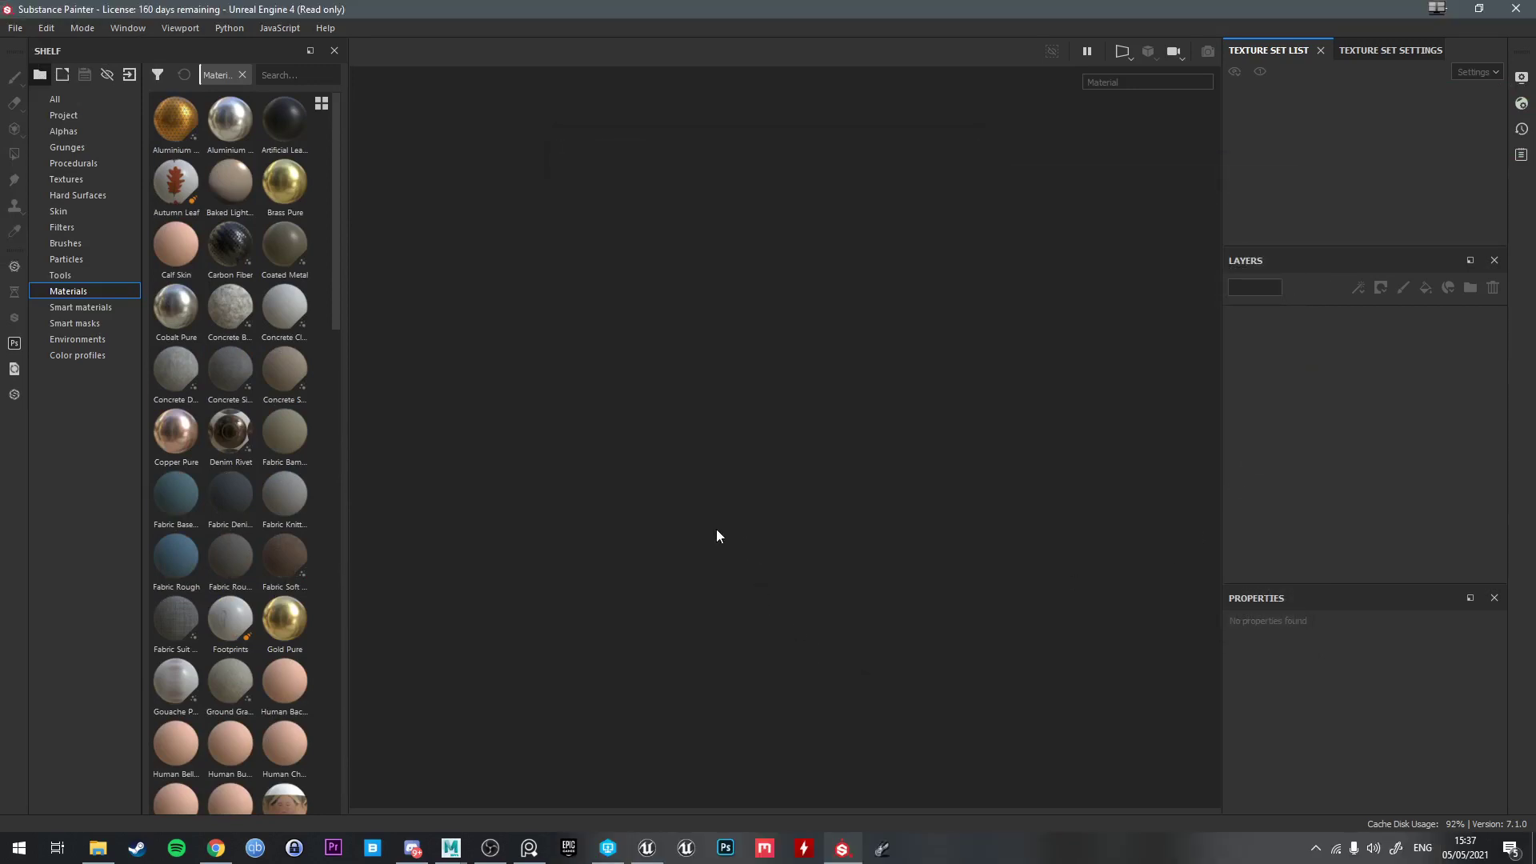
{"action": "left_click_drag", "start_coordinate": [1054, 410], "coordinate": [1074, 444], "text": "alt"}
{"action": "middle_click_drag", "start_coordinate": [1073, 445], "coordinate": [920, 529], "text": "alt"}
{"action": "scroll", "coordinate": [919, 531], "scroll_direction": "down", "scroll_amount": 3}
{"action": "scroll", "coordinate": [900, 528], "scroll_direction": "up", "scroll_amount": 5}
{"action": "left_click_drag", "start_coordinate": [891, 525], "coordinate": [891, 492], "text": "alt"}
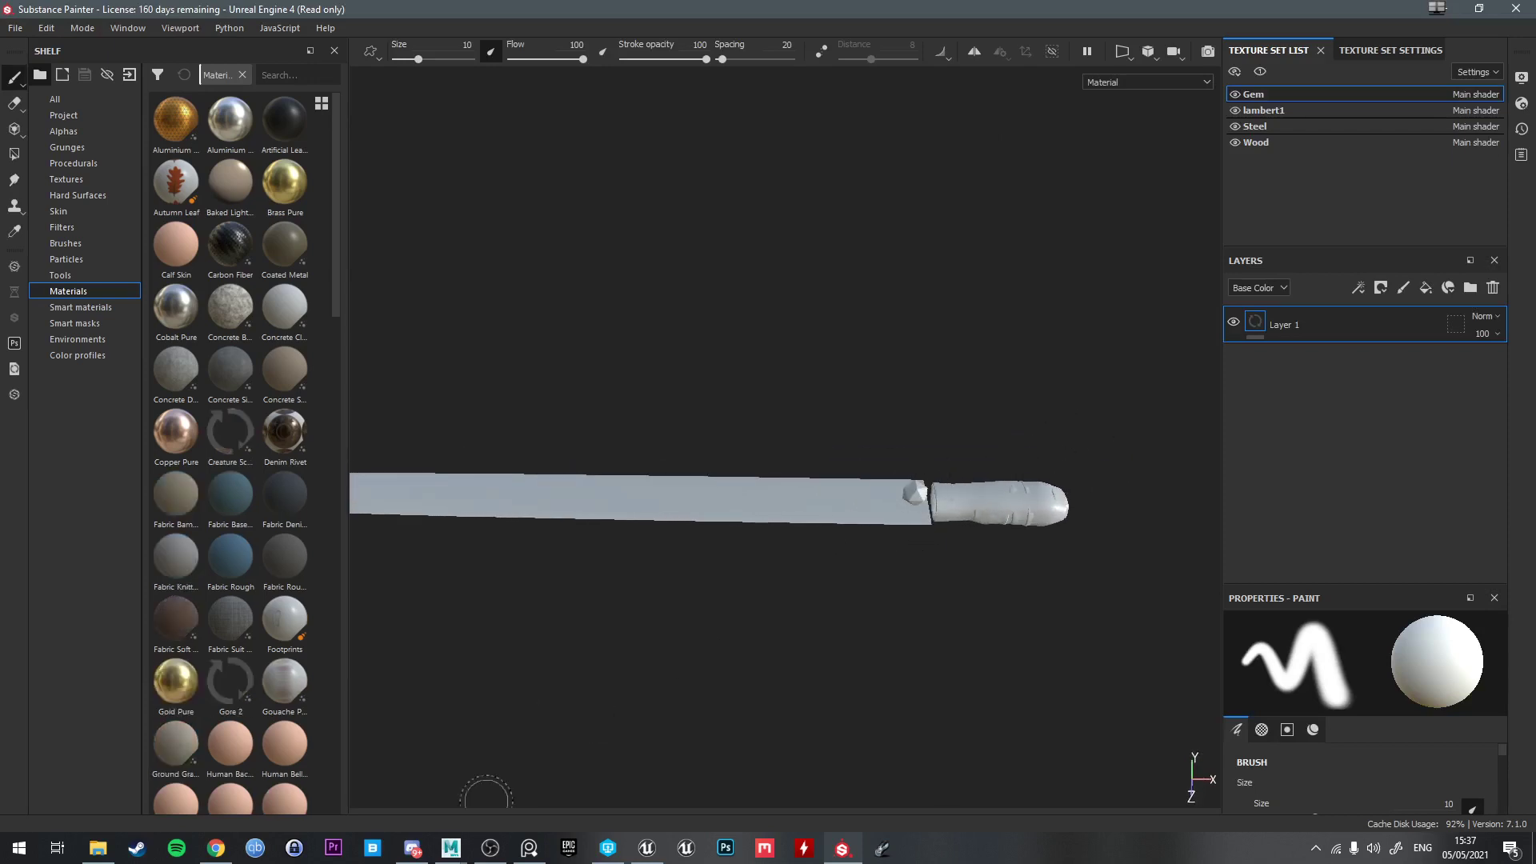
Switch back to Maya and delete the defaultHideFaceDataSet set to unhide the sword's hidden faces
{"action": "left_click", "coordinate": [451, 848]}
{"action": "left_click", "coordinate": [535, 785]}
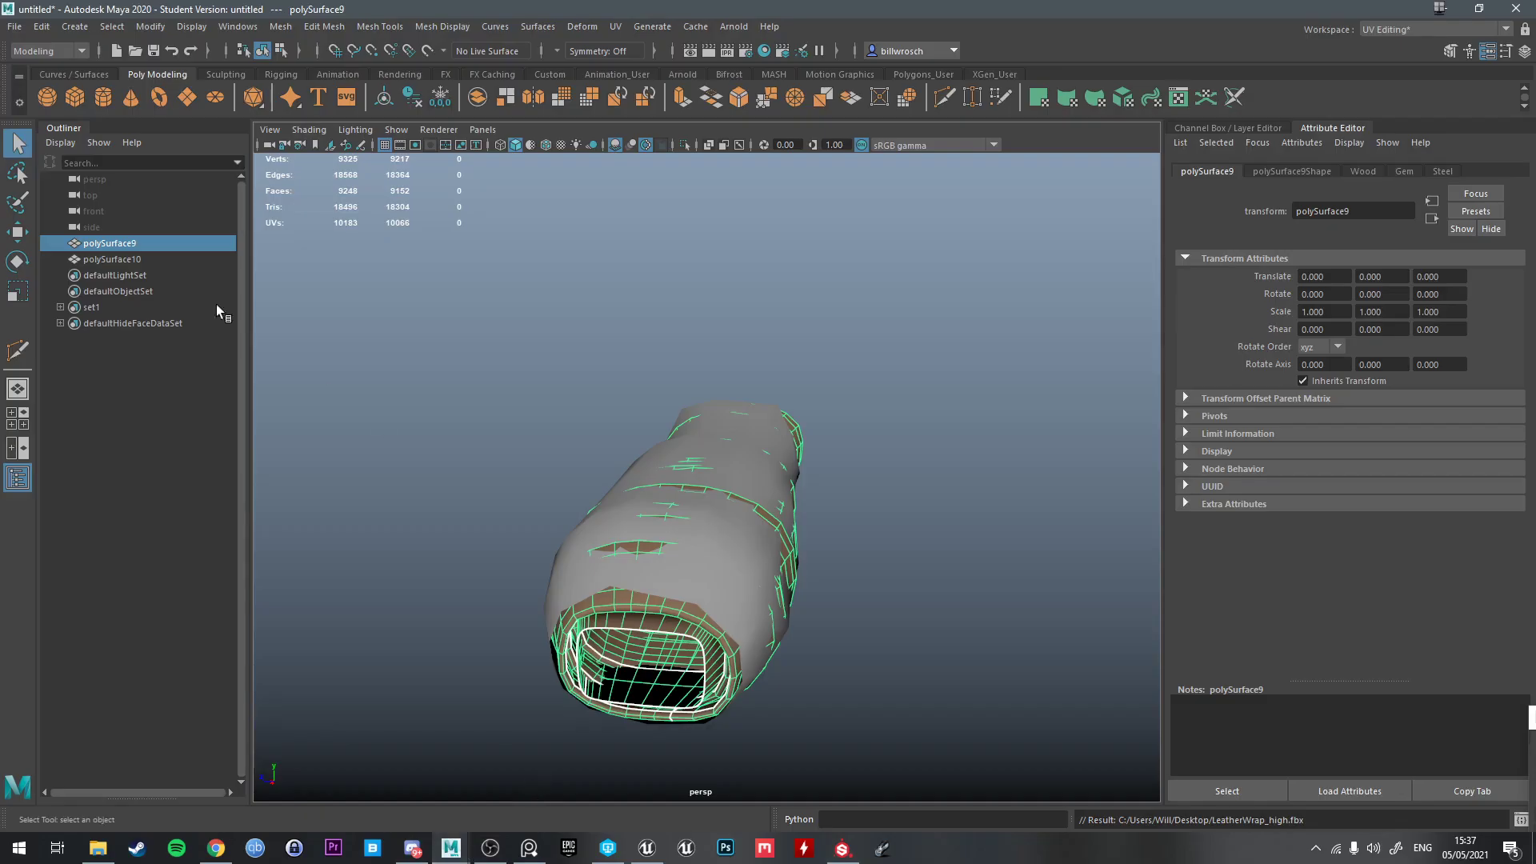
{"action": "left_click", "coordinate": [132, 323]}
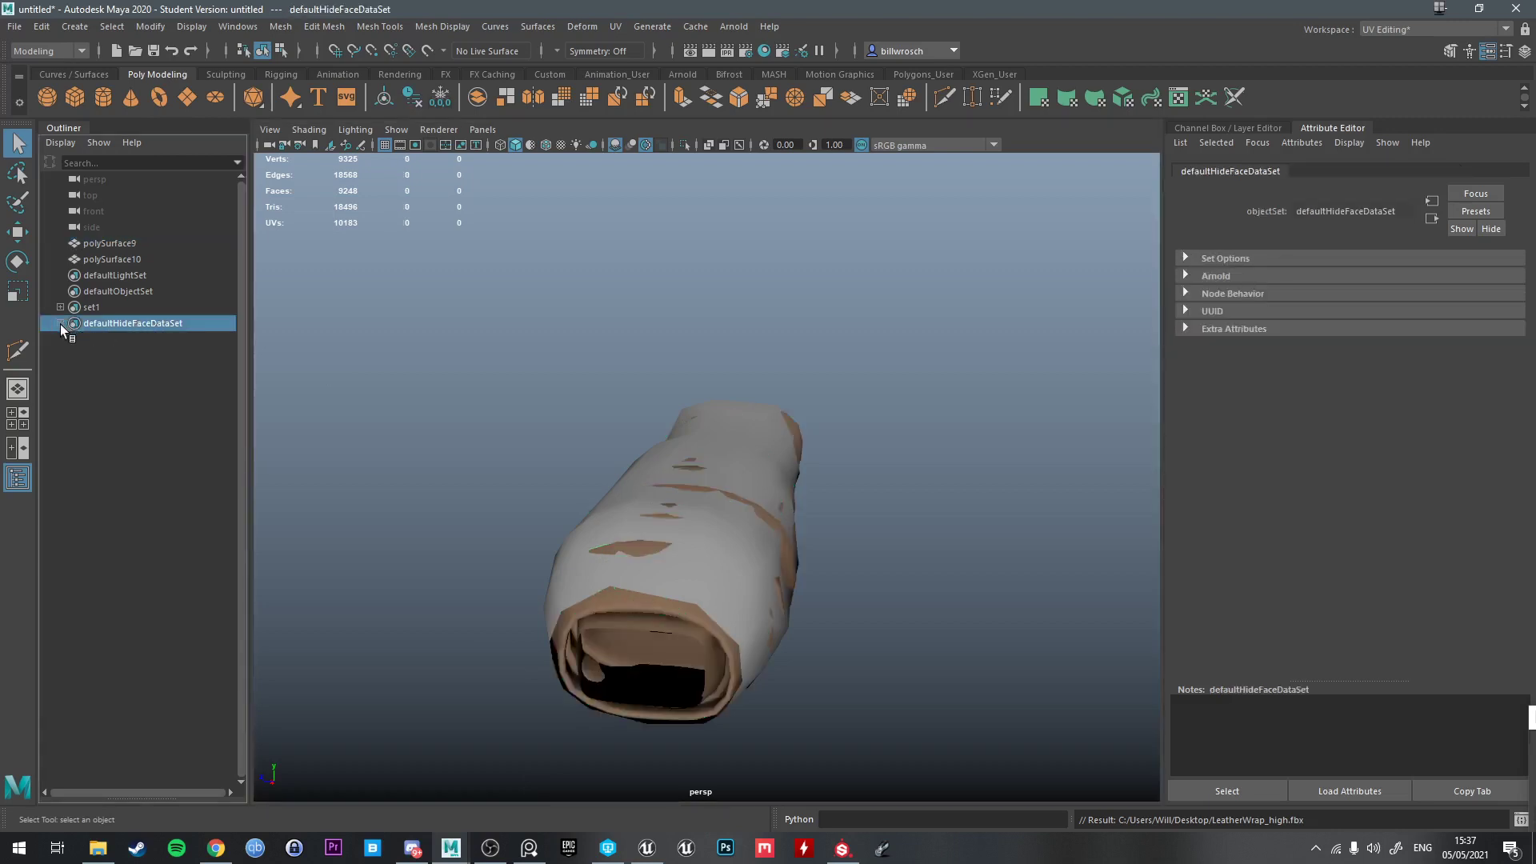
{"action": "key", "text": "Delete"}
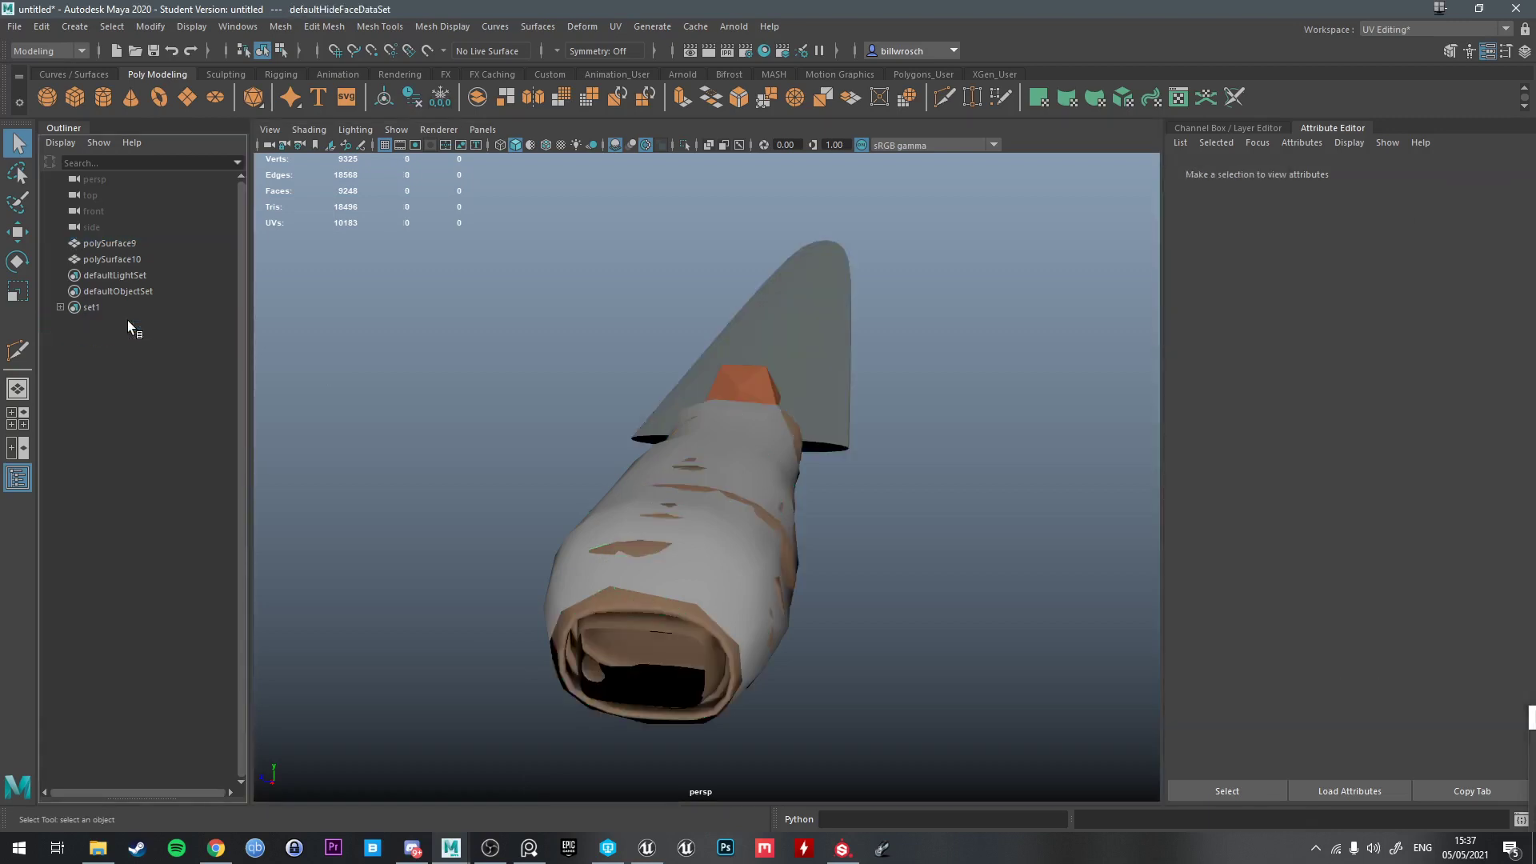
Delete the blade and gem faces from the high-poly mesh polySurface9, keeping only the grip
{"action": "left_click_drag", "start_coordinate": [488, 472], "coordinate": [760, 400], "text": "alt"}
{"action": "left_click", "coordinate": [84, 307]}
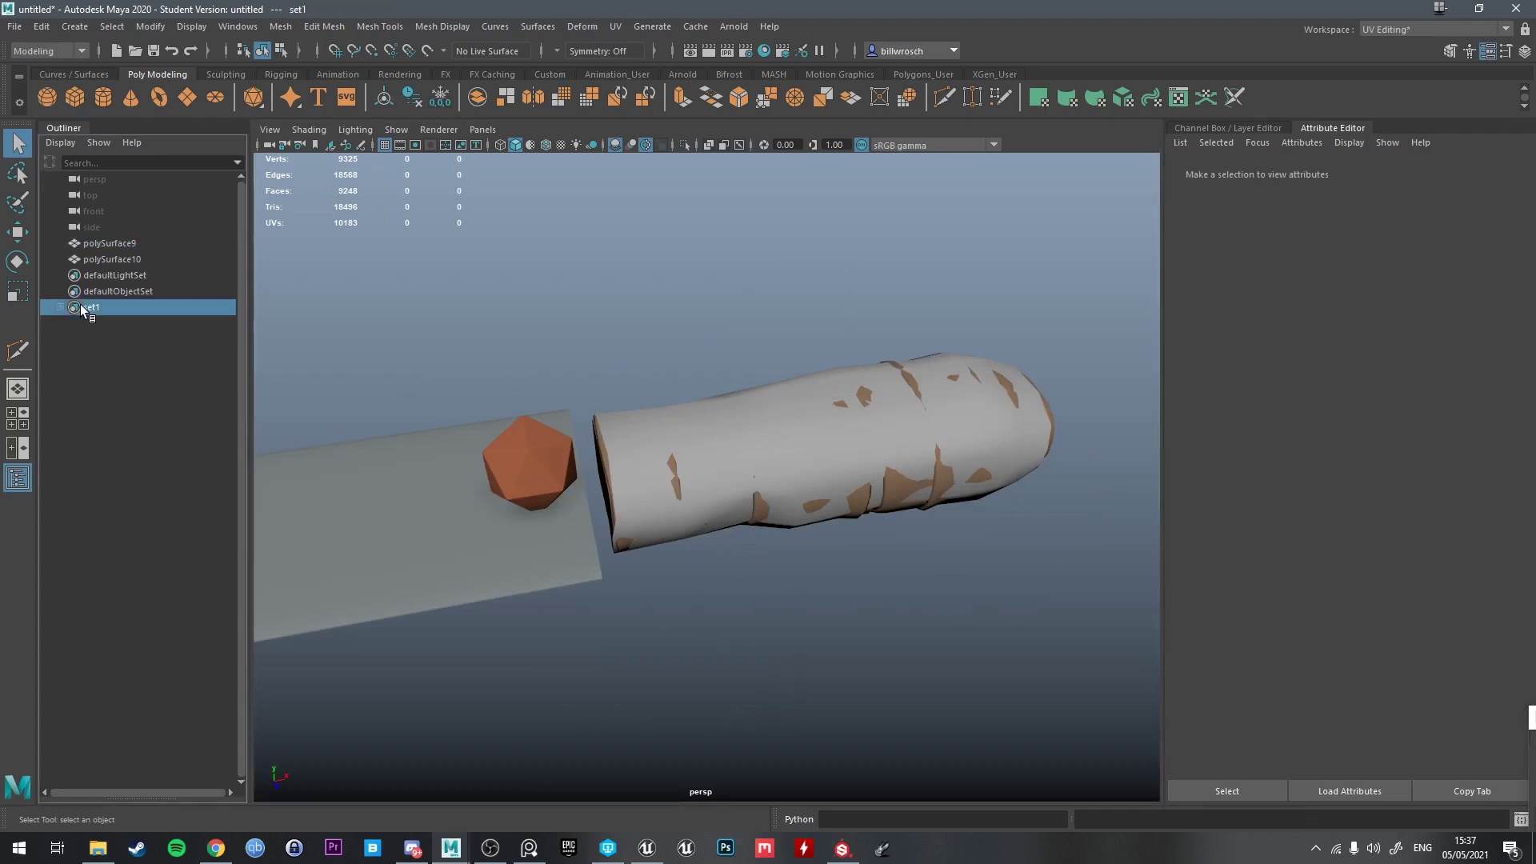
{"action": "mouse_move", "coordinate": [555, 424]}
{"action": "left_mouse_down", "text": "alt"}
{"action": "mouse_move", "coordinate": [576, 418]}
{"action": "mouse_move", "coordinate": [564, 422]}
{"action": "left_mouse_up", "text": "alt"}
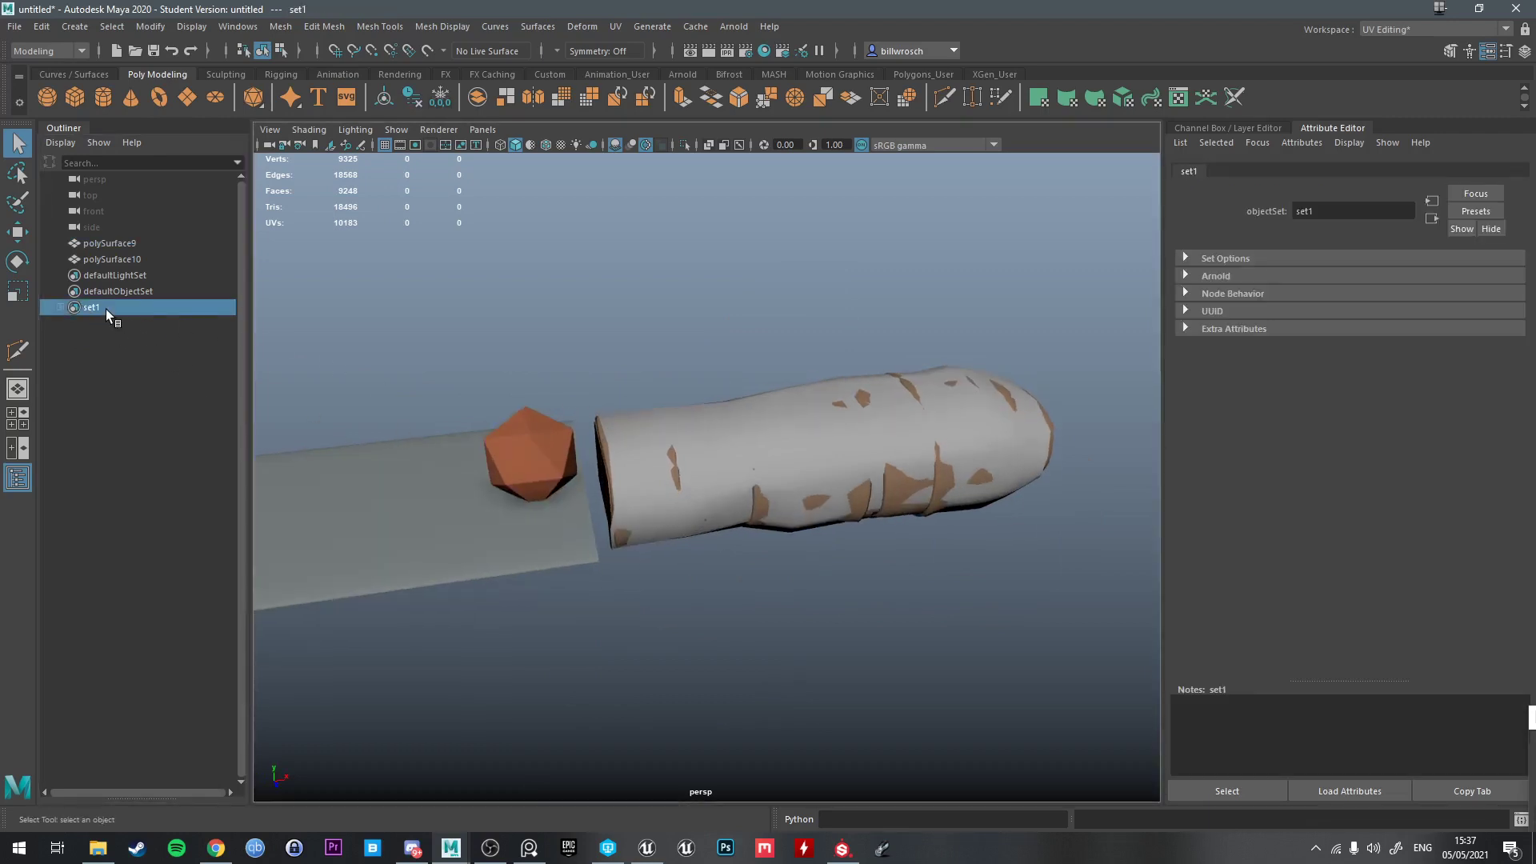
{"action": "scroll", "coordinate": [455, 382], "scroll_direction": "down", "scroll_amount": 3}
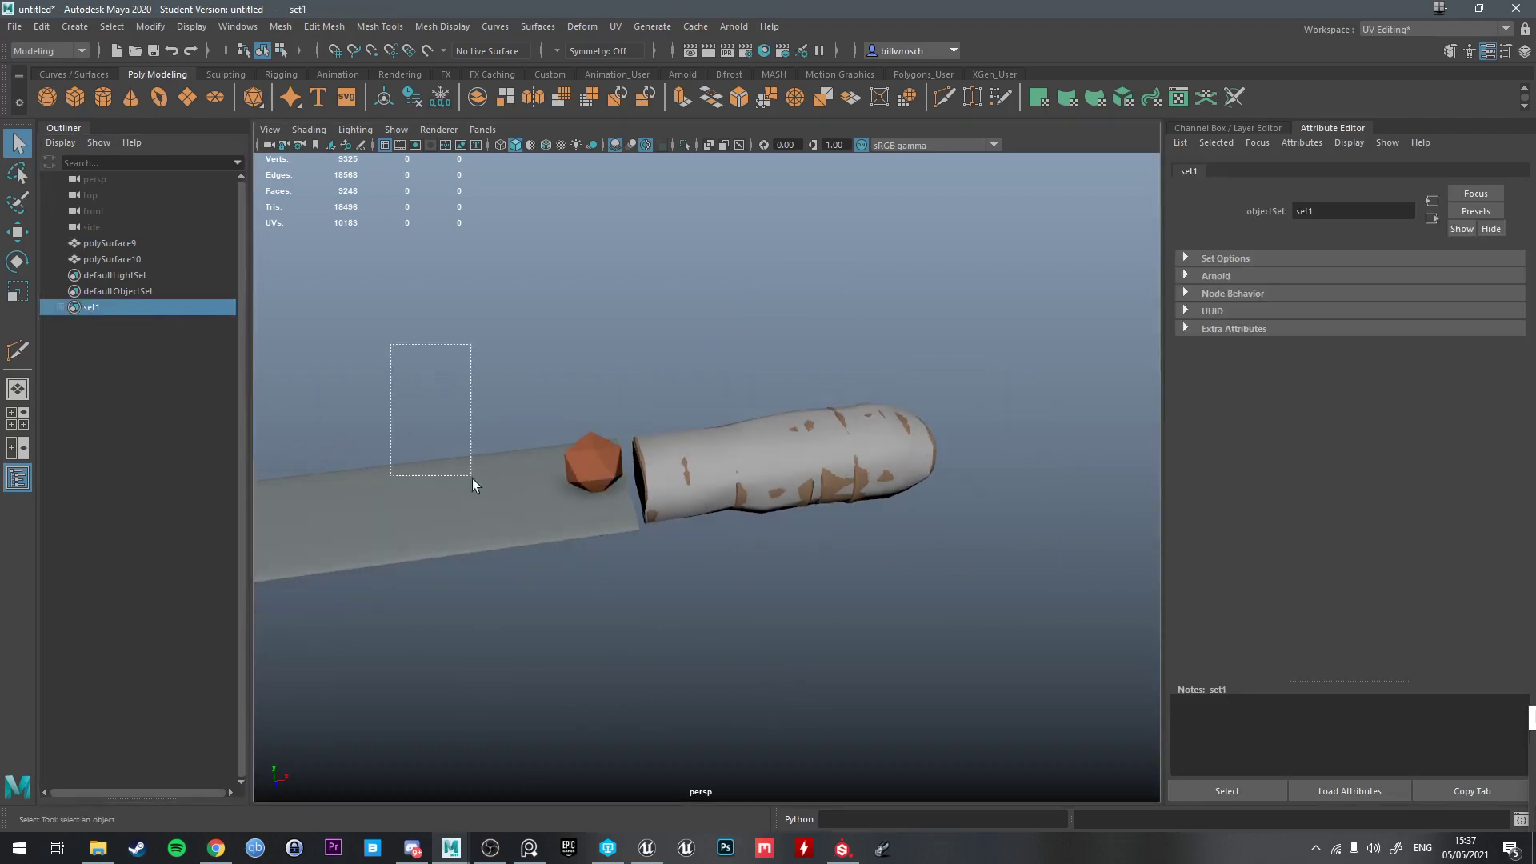
{"action": "left_click_drag", "start_coordinate": [472, 479], "coordinate": [473, 480]}
{"action": "left_click_drag", "start_coordinate": [579, 569], "coordinate": [521, 439], "text": "alt"}
{"action": "left_click", "coordinate": [559, 418]}
{"action": "left_click", "coordinate": [589, 444]}
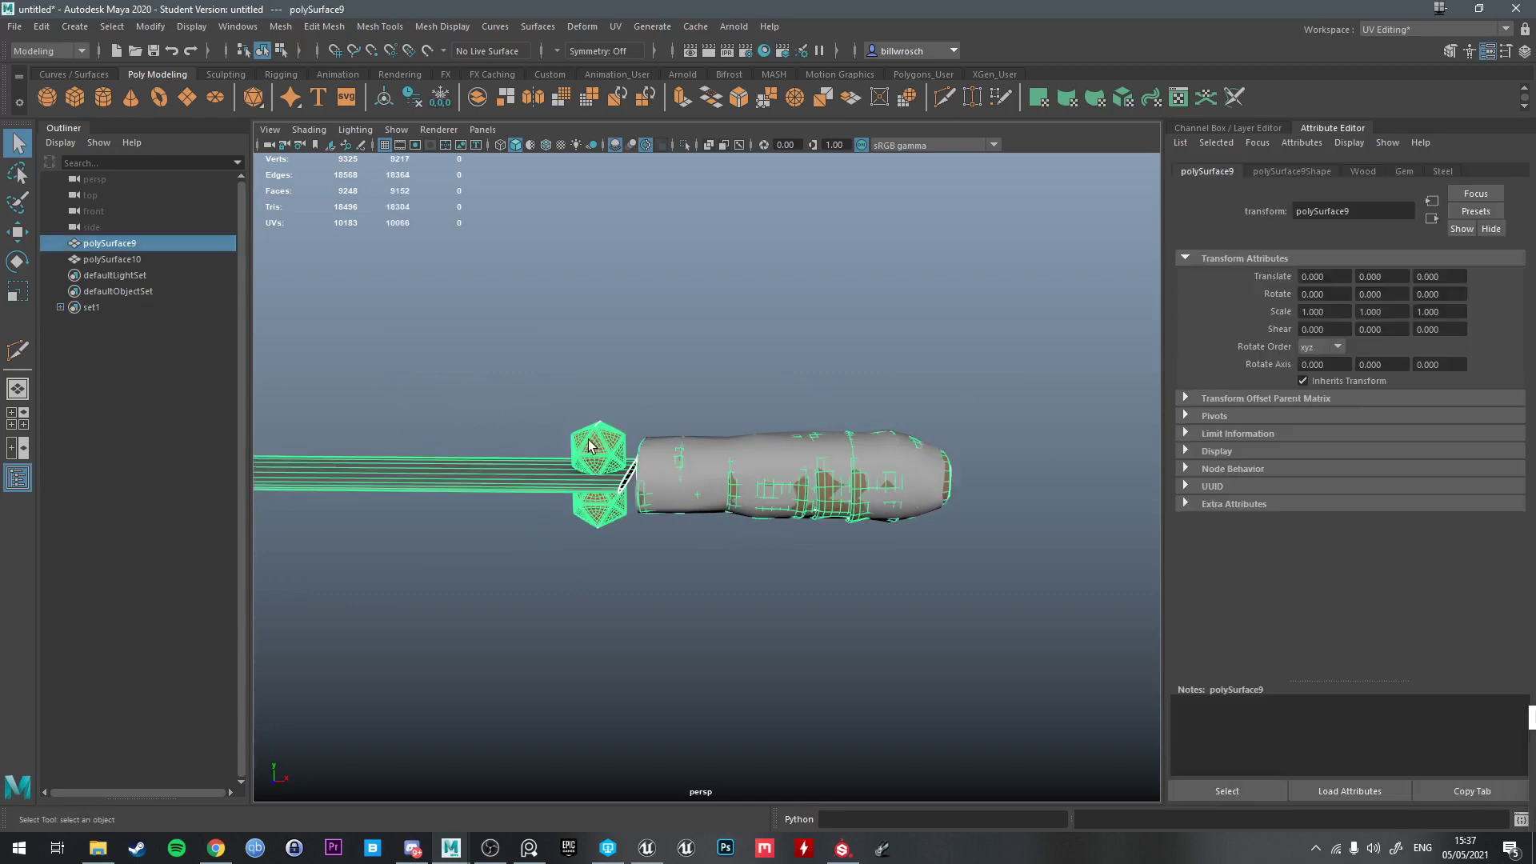
{"action": "right_click_drag", "start_coordinate": [588, 408], "coordinate": [645, 425]}
{"action": "double_click", "coordinate": [536, 488]}
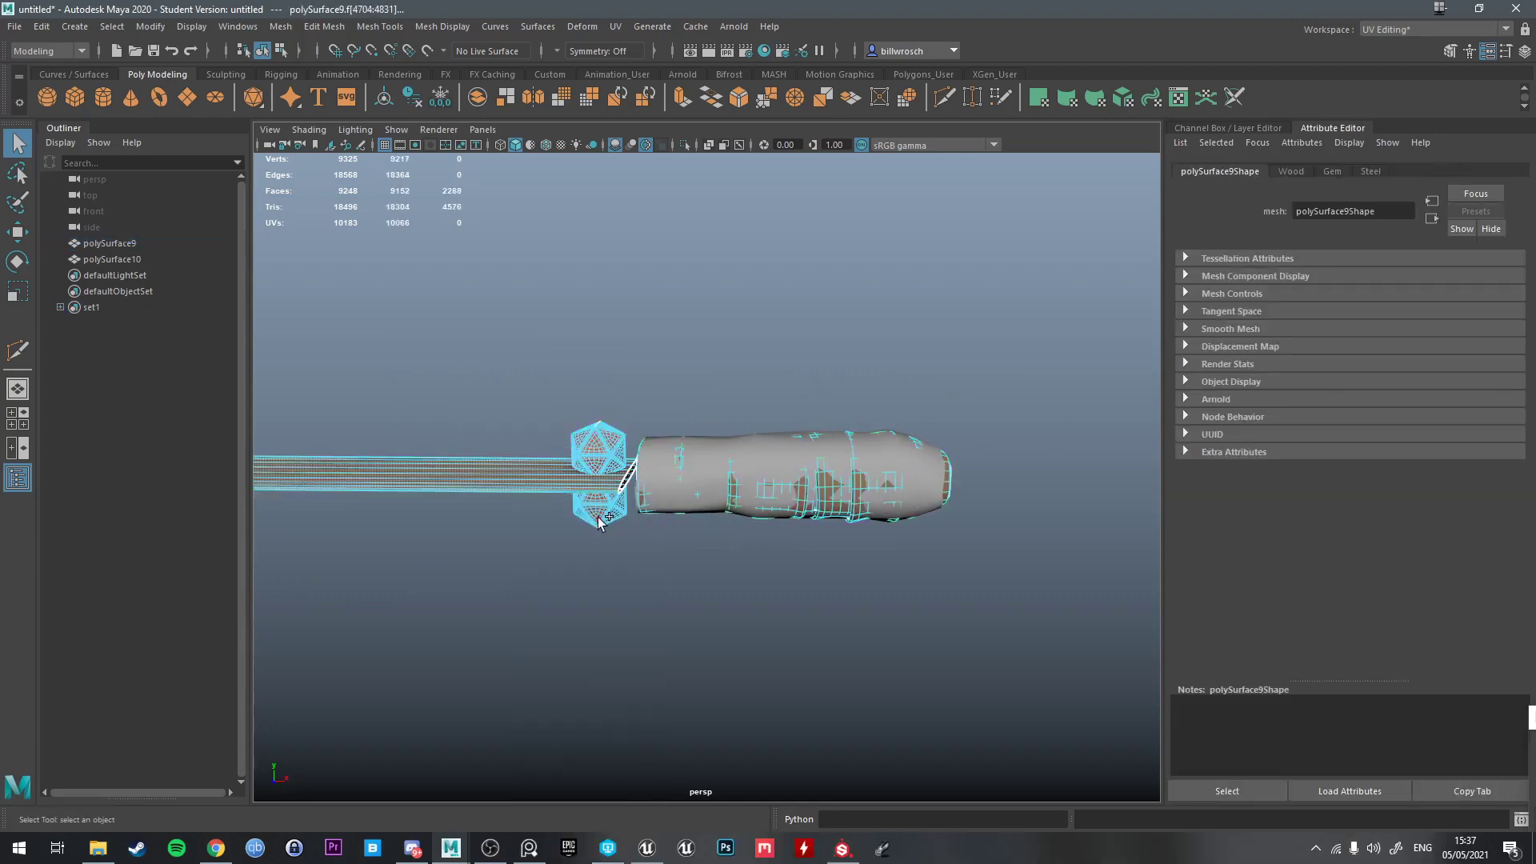
{"action": "key", "text": "ctrl+h"}
Return to object selection and re-export the high-poly grip over LeatherWrap_high.fbx on the Desktop
{"action": "left_click_drag", "start_coordinate": [597, 517], "coordinate": [638, 582], "text": "alt"}
{"action": "right_click_drag", "start_coordinate": [728, 407], "coordinate": [825, 392]}
{"action": "left_click", "coordinate": [823, 391]}
{"action": "left_click", "coordinate": [732, 450]}
{"action": "left_click", "coordinate": [14, 25]}
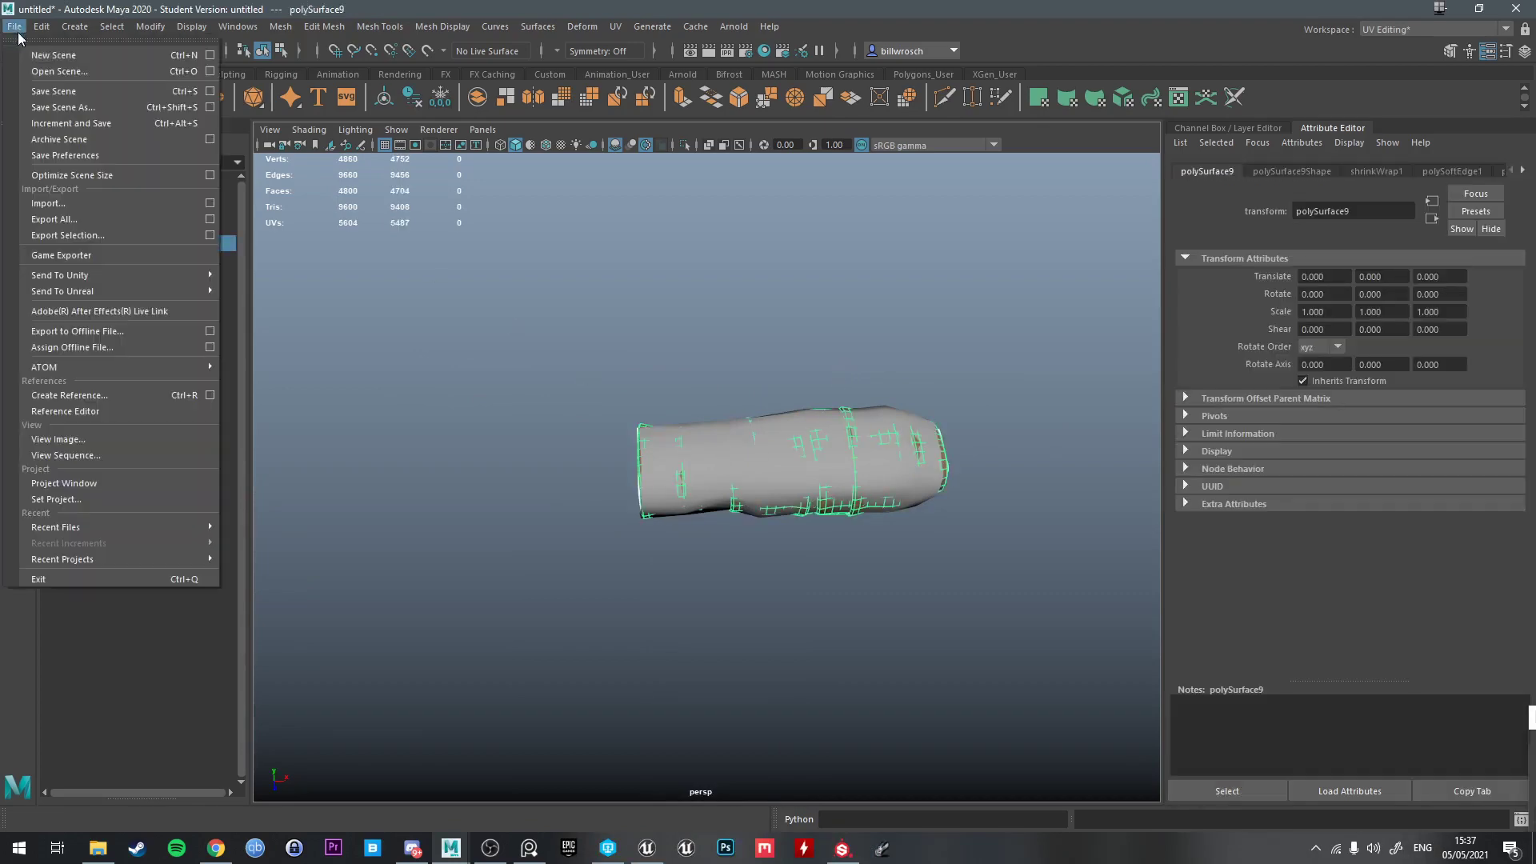
{"action": "left_click", "coordinate": [74, 235]}
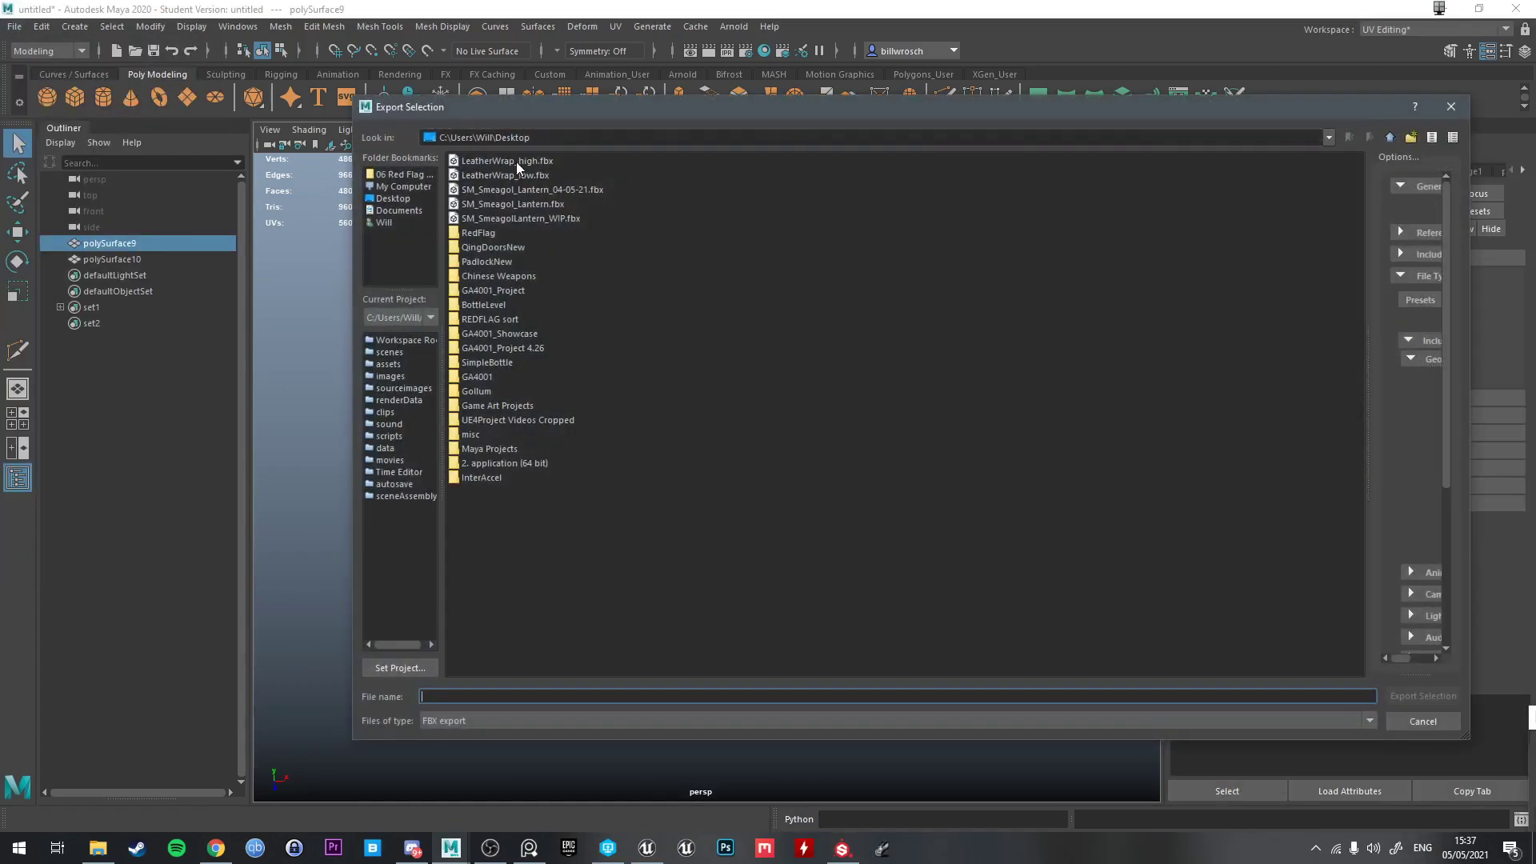
{"action": "double_click", "coordinate": [508, 161]}
{"action": "left_click", "coordinate": [878, 444]}
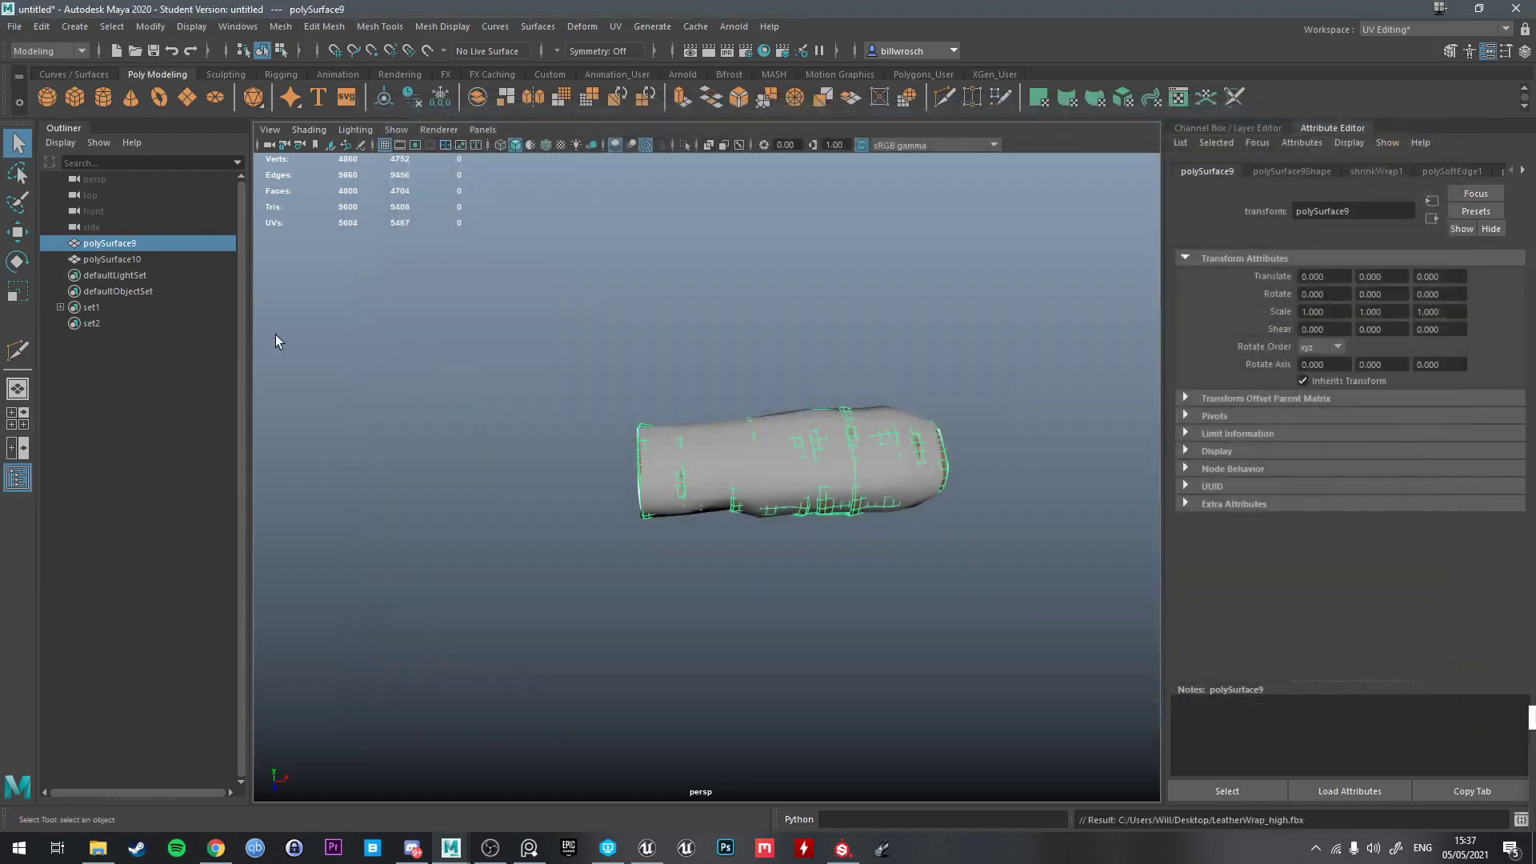
Re-export the low-poly grip polySurface10 over LeatherWrap_low.fbx on the Desktop
{"action": "left_click", "coordinate": [126, 261]}
{"action": "left_click", "coordinate": [21, 29]}
{"action": "left_click", "coordinate": [99, 238]}
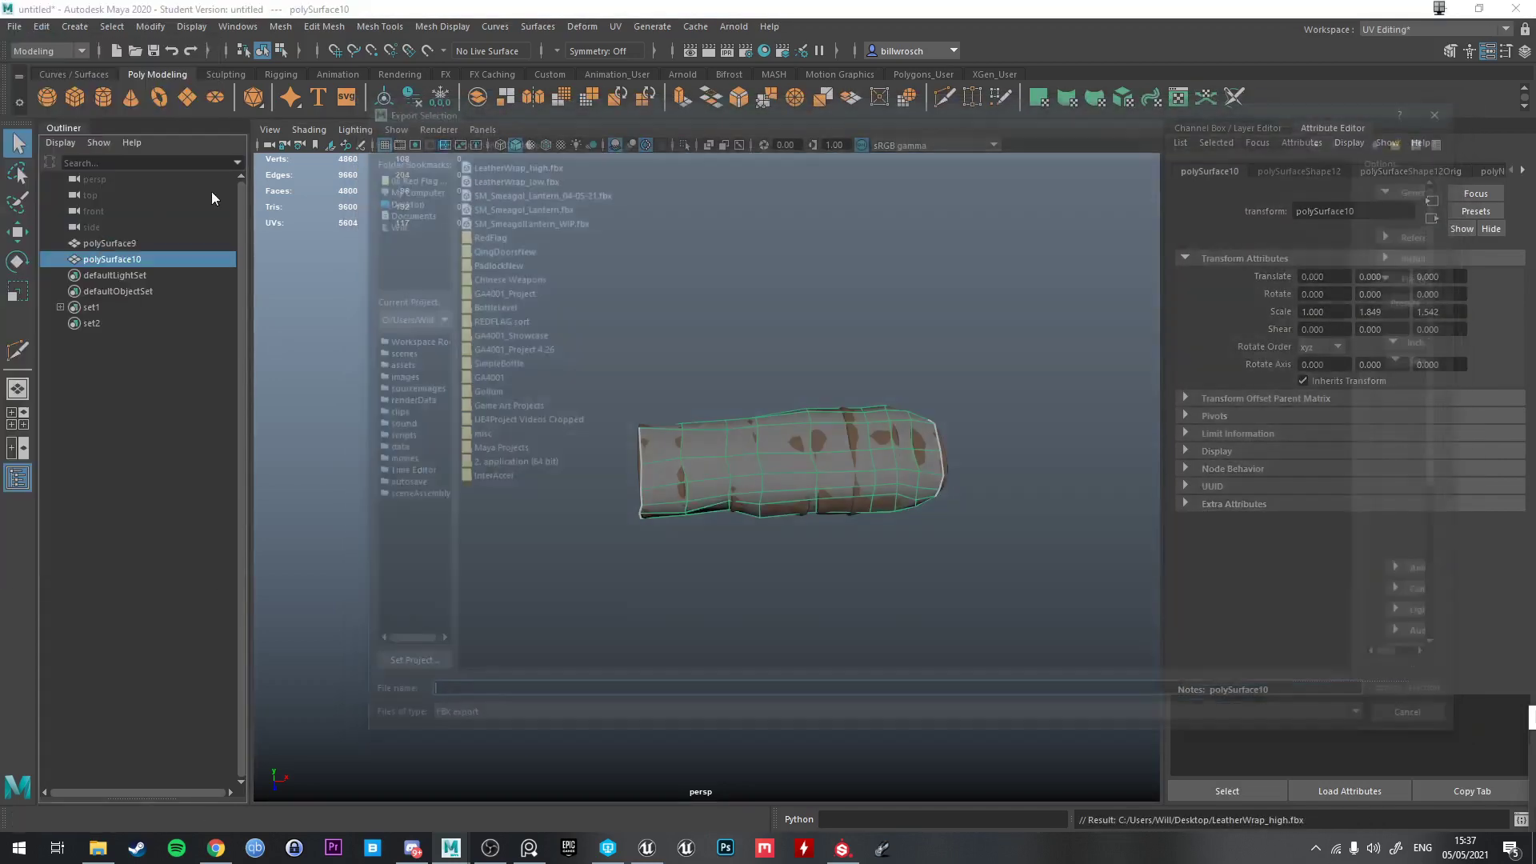
{"action": "double_click", "coordinate": [520, 175]}
{"action": "left_click", "coordinate": [880, 444]}
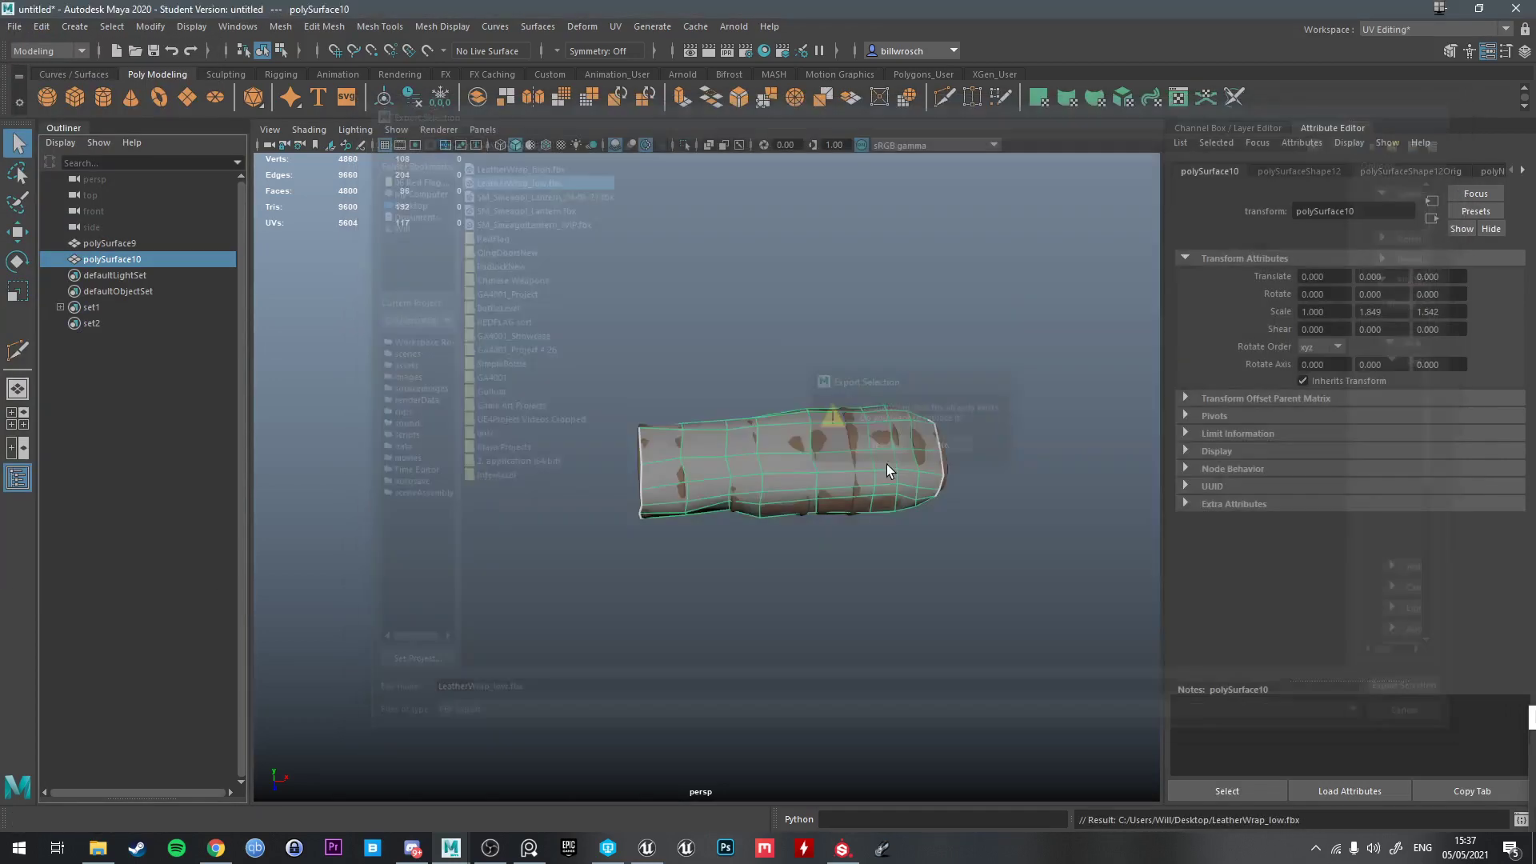
Switch to Substance Painter and try to reload the project mesh from the re-exported LeatherWrap_low file
{"action": "left_click", "coordinate": [842, 848]}
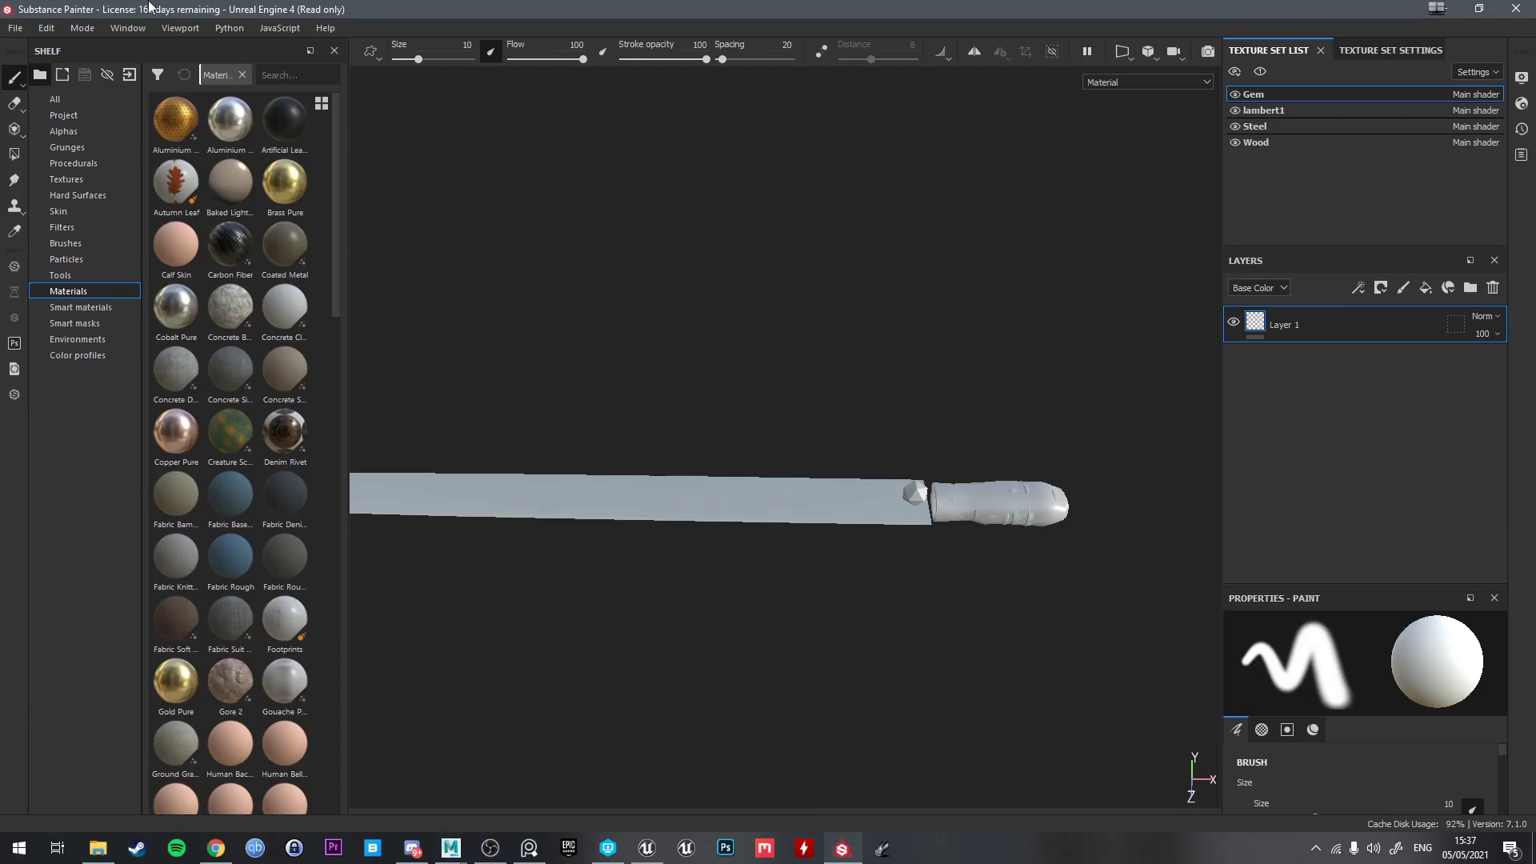
{"action": "left_click", "coordinate": [47, 28]}
{"action": "left_click", "coordinate": [92, 80]}
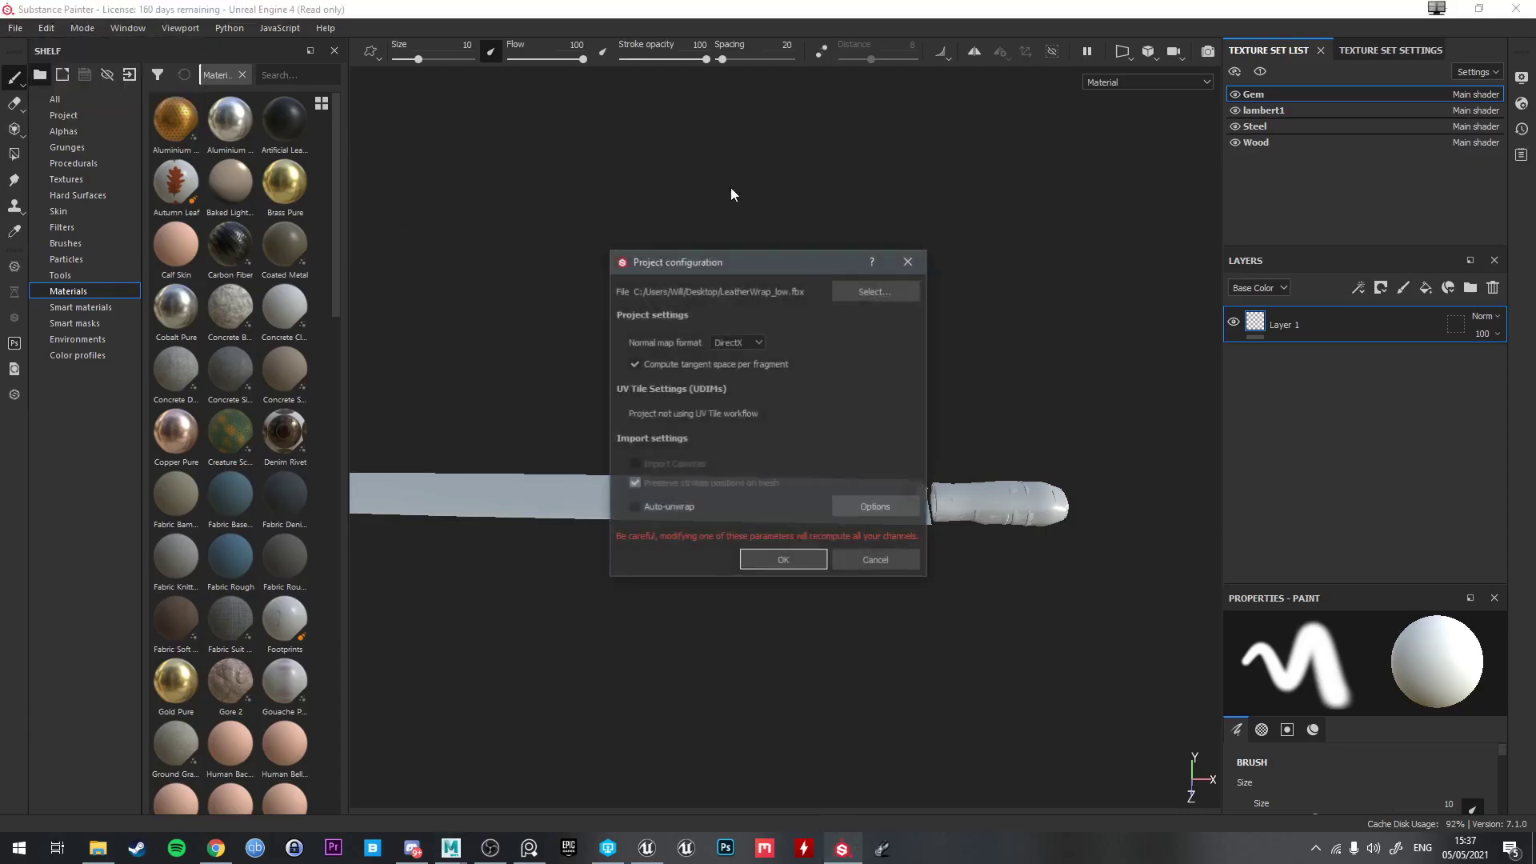
{"action": "left_click", "coordinate": [867, 295]}
{"action": "scroll", "coordinate": [1182, 583], "scroll_direction": "down", "scroll_amount": 3}
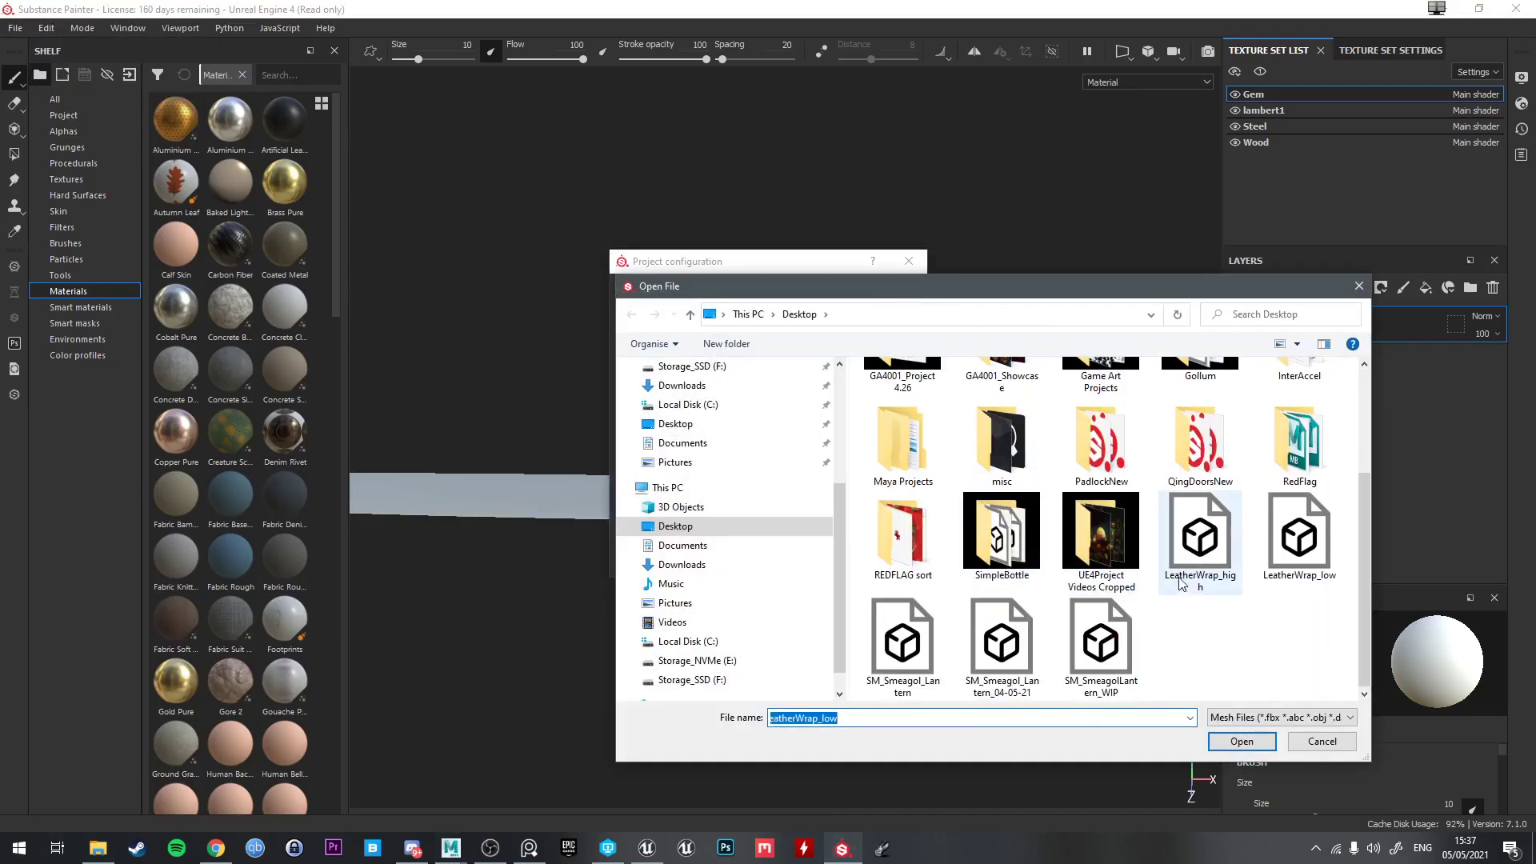
{"action": "double_click", "coordinate": [1299, 529]}
{"action": "left_click", "coordinate": [783, 560]}
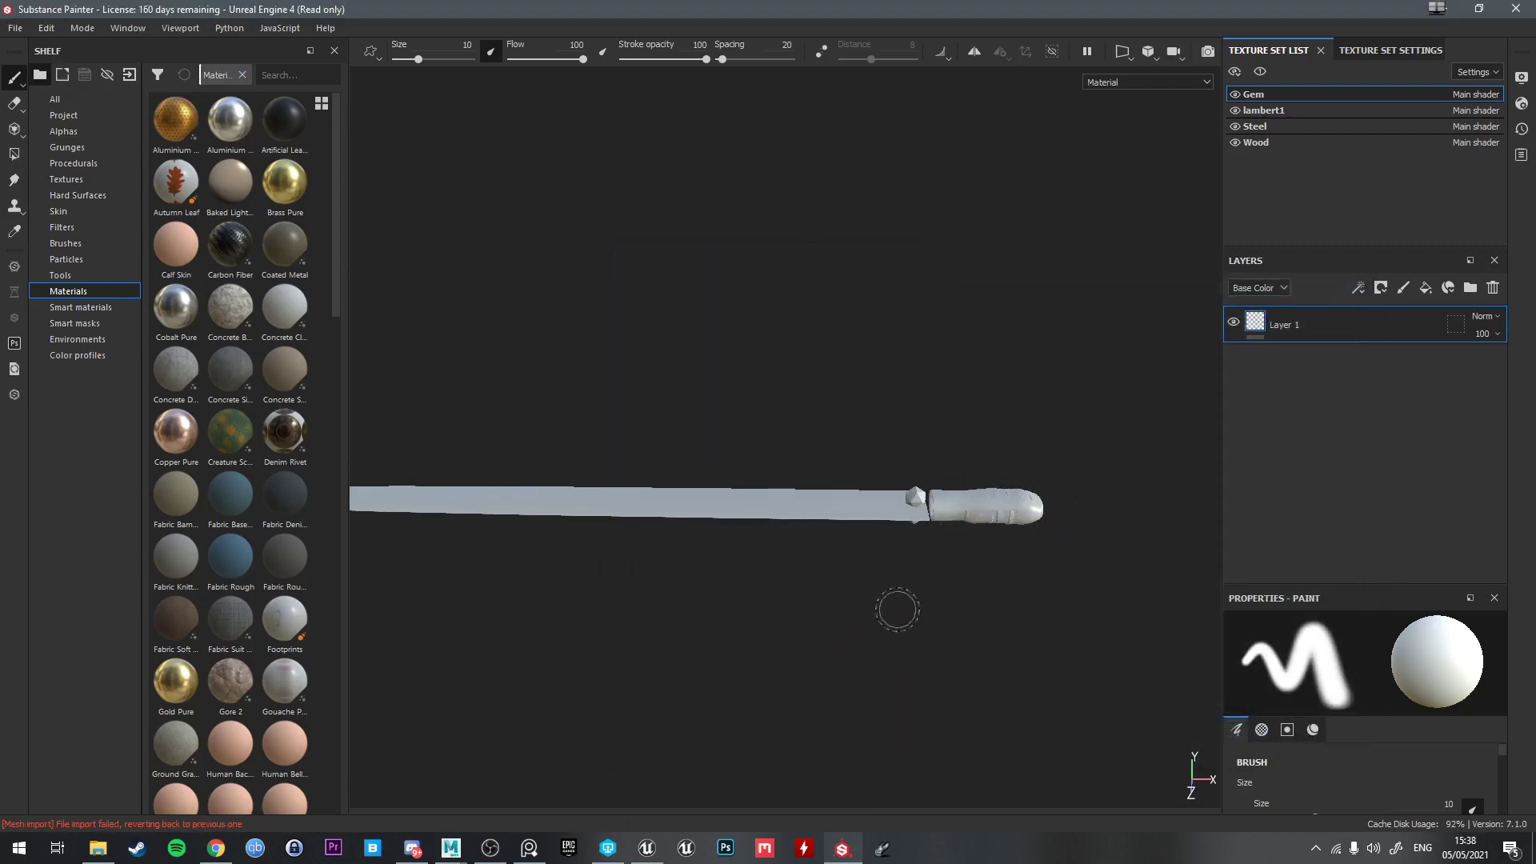
Switch back to Maya, delete the construction history of the low-poly grip polySurface10, and freeze its transformations
{"action": "left_click", "coordinate": [451, 847]}
{"action": "left_click", "coordinate": [558, 776]}
{"action": "mouse_move", "coordinate": [652, 604]}
{"action": "left_mouse_down", "text": "alt"}
{"action": "mouse_move", "coordinate": [740, 556]}
{"action": "mouse_move", "coordinate": [752, 529]}
{"action": "mouse_move", "coordinate": [728, 469]}
{"action": "left_mouse_up", "text": "alt"}
{"action": "left_click", "coordinate": [741, 555]}
{"action": "left_click", "coordinate": [728, 470]}
{"action": "left_click", "coordinate": [710, 475]}
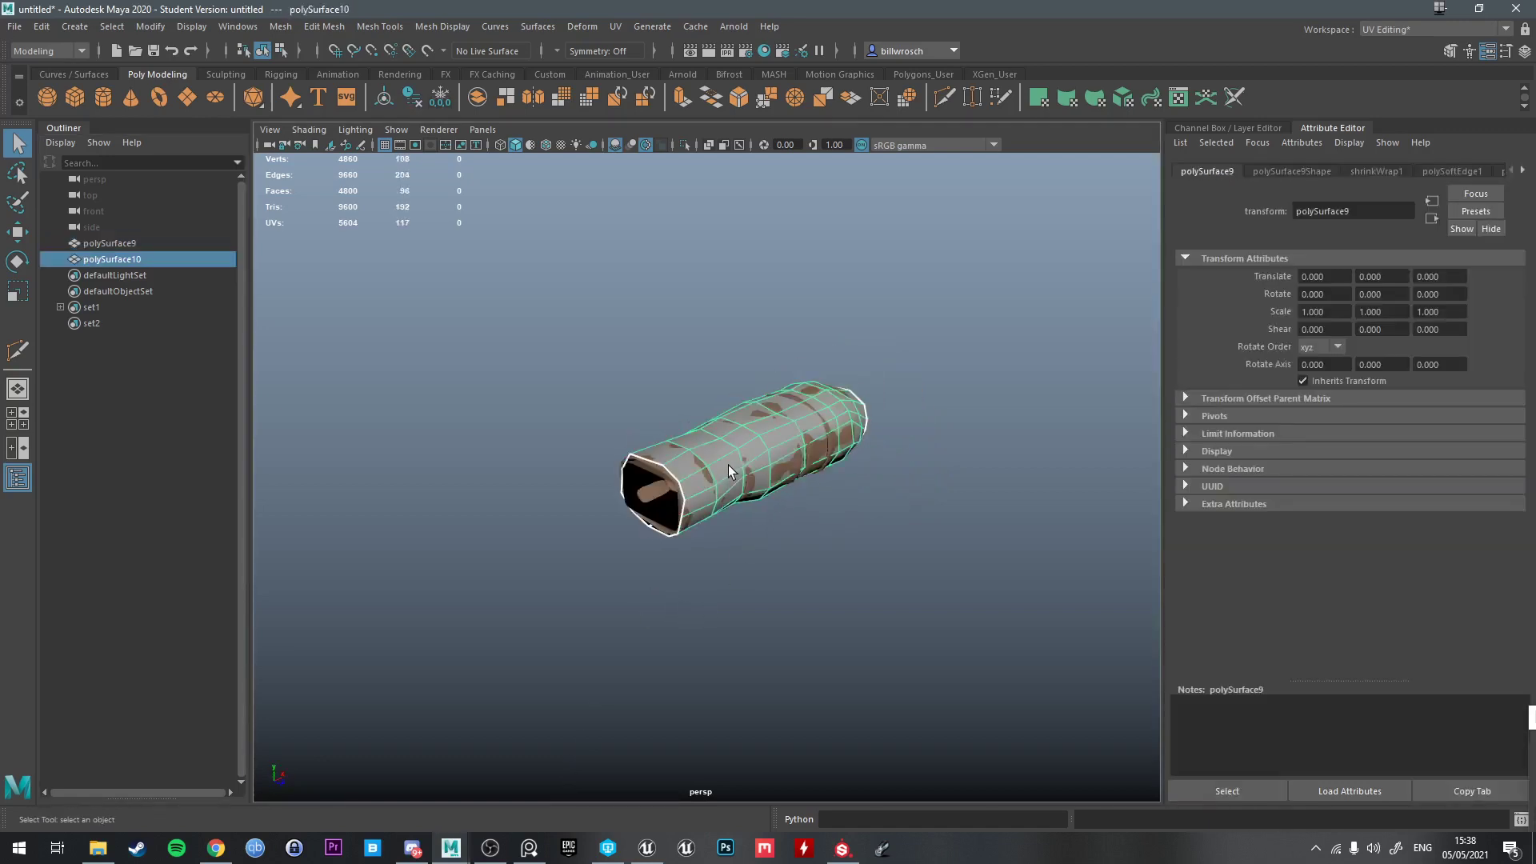
{"action": "left_click", "coordinate": [413, 97]}
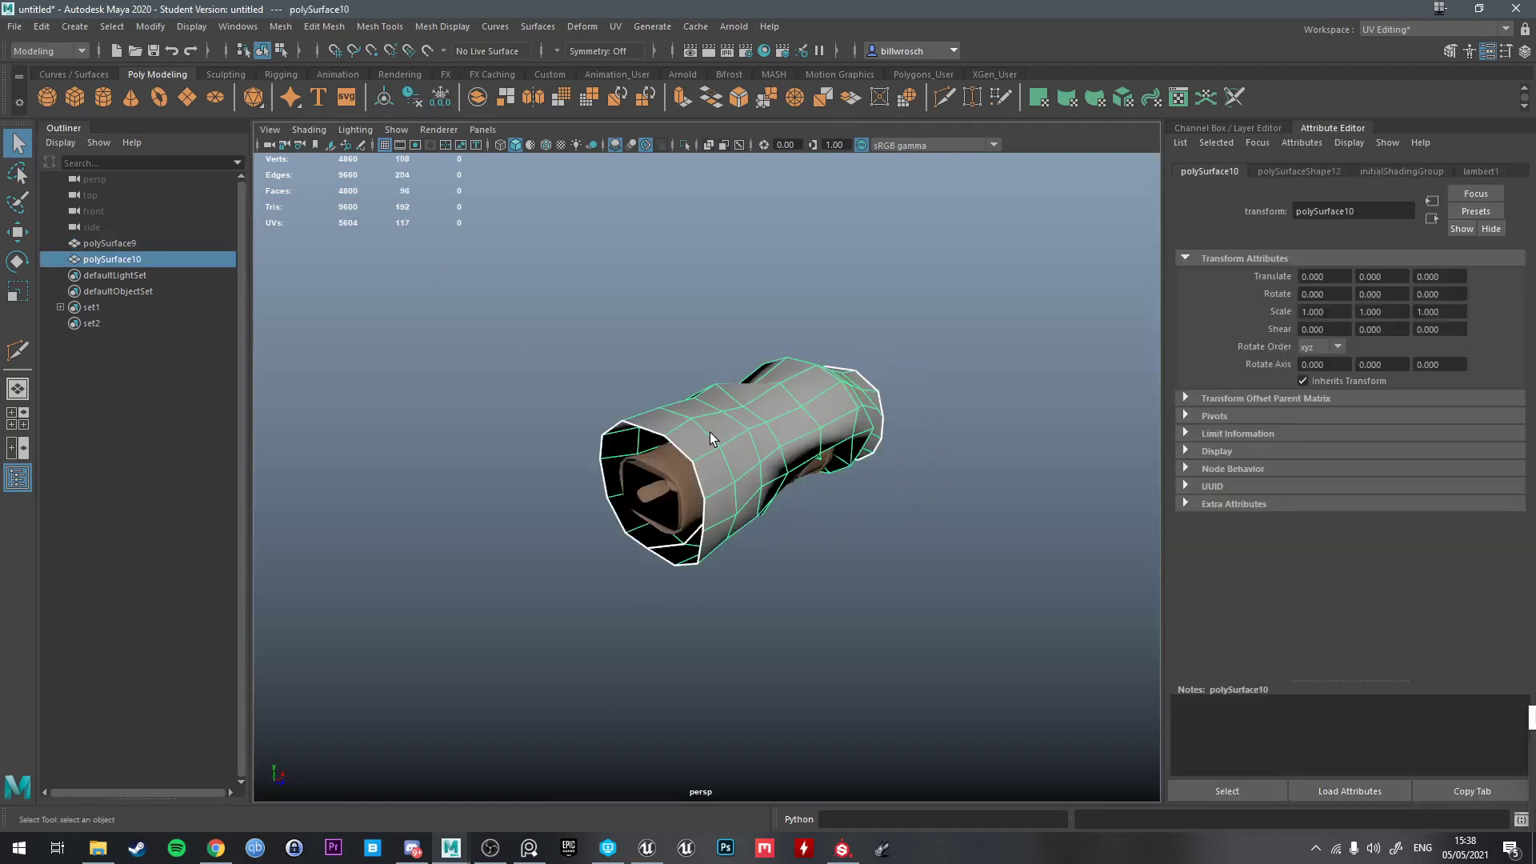
{"action": "key", "text": "ctrl+z"}
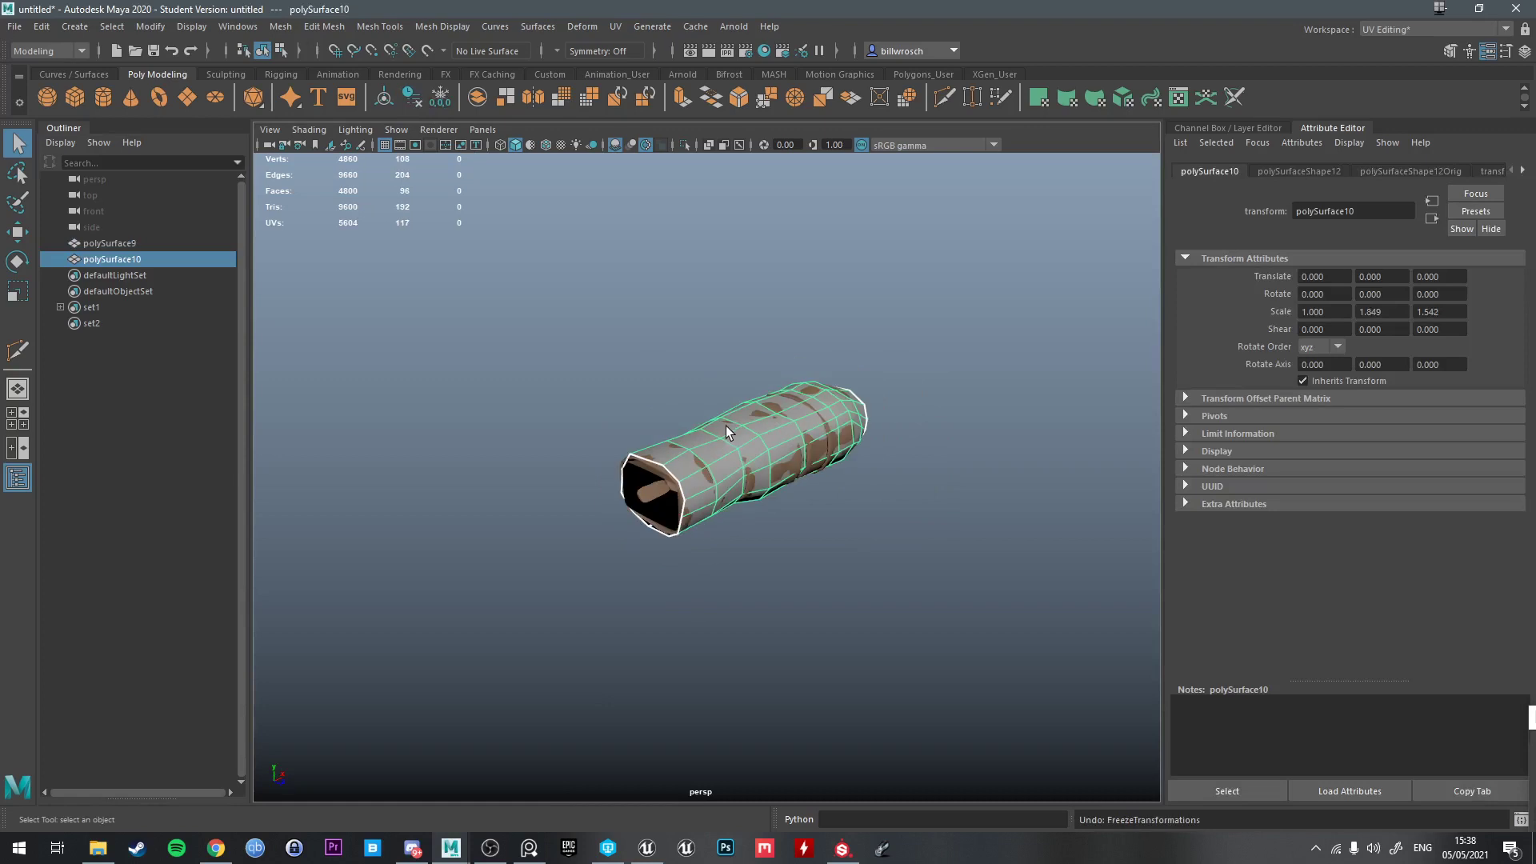
{"action": "left_click", "coordinate": [413, 99]}
{"action": "left_click", "coordinate": [439, 97]}
Re-export the cleaned-up low-poly grip polySurface10 over LeatherWrap_low.fbx on the Desktop
{"action": "scroll", "coordinate": [737, 480], "scroll_direction": "up", "scroll_amount": 4}
{"action": "left_click_drag", "start_coordinate": [832, 480], "coordinate": [808, 411], "text": "alt"}
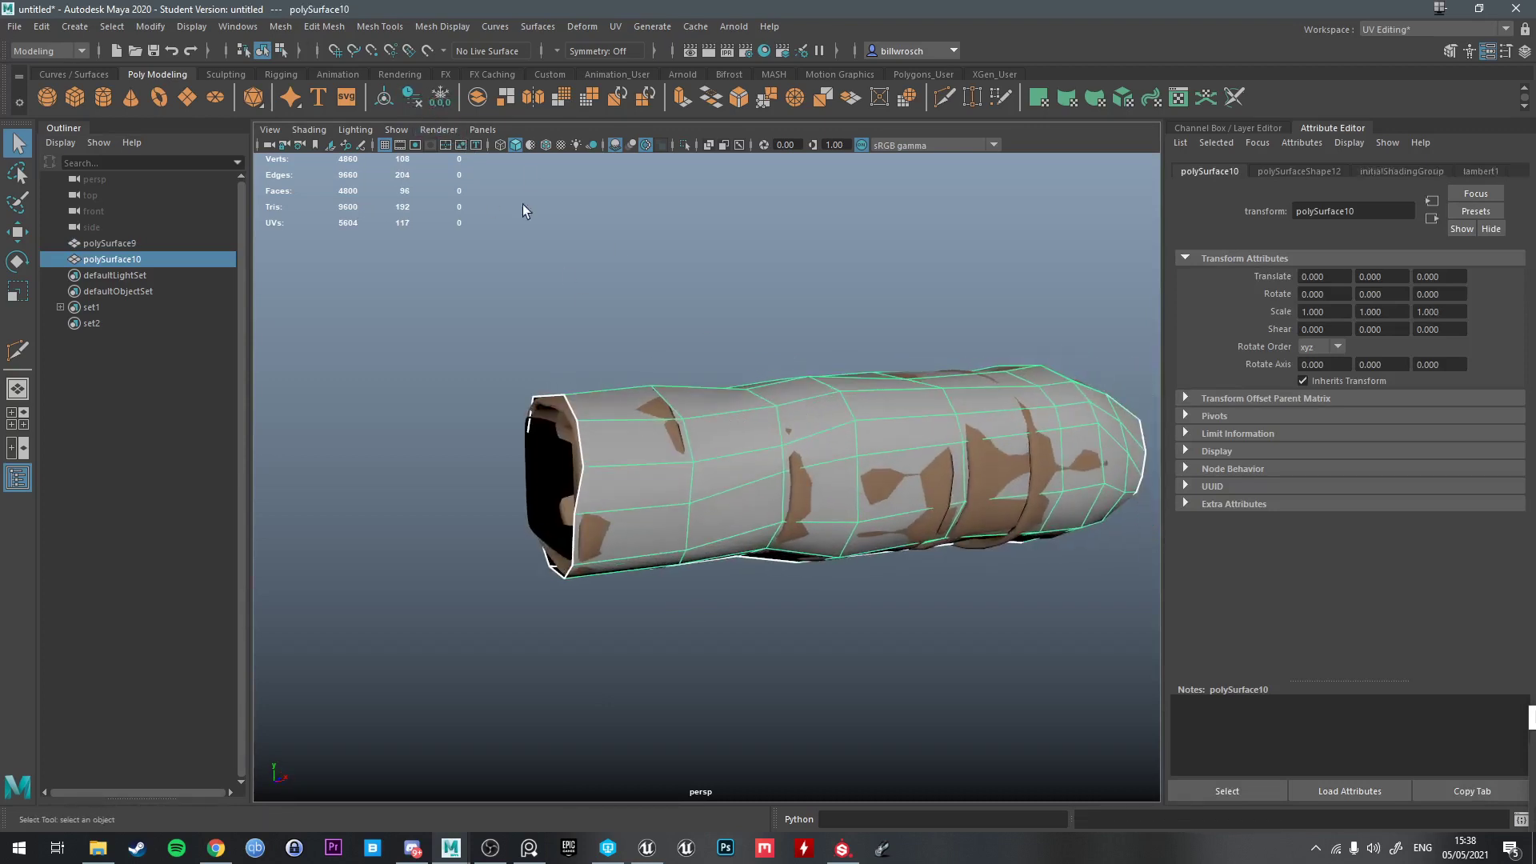
{"action": "left_click_drag", "start_coordinate": [552, 240], "coordinate": [502, 361], "text": "alt"}
{"action": "left_click", "coordinate": [26, 27]}
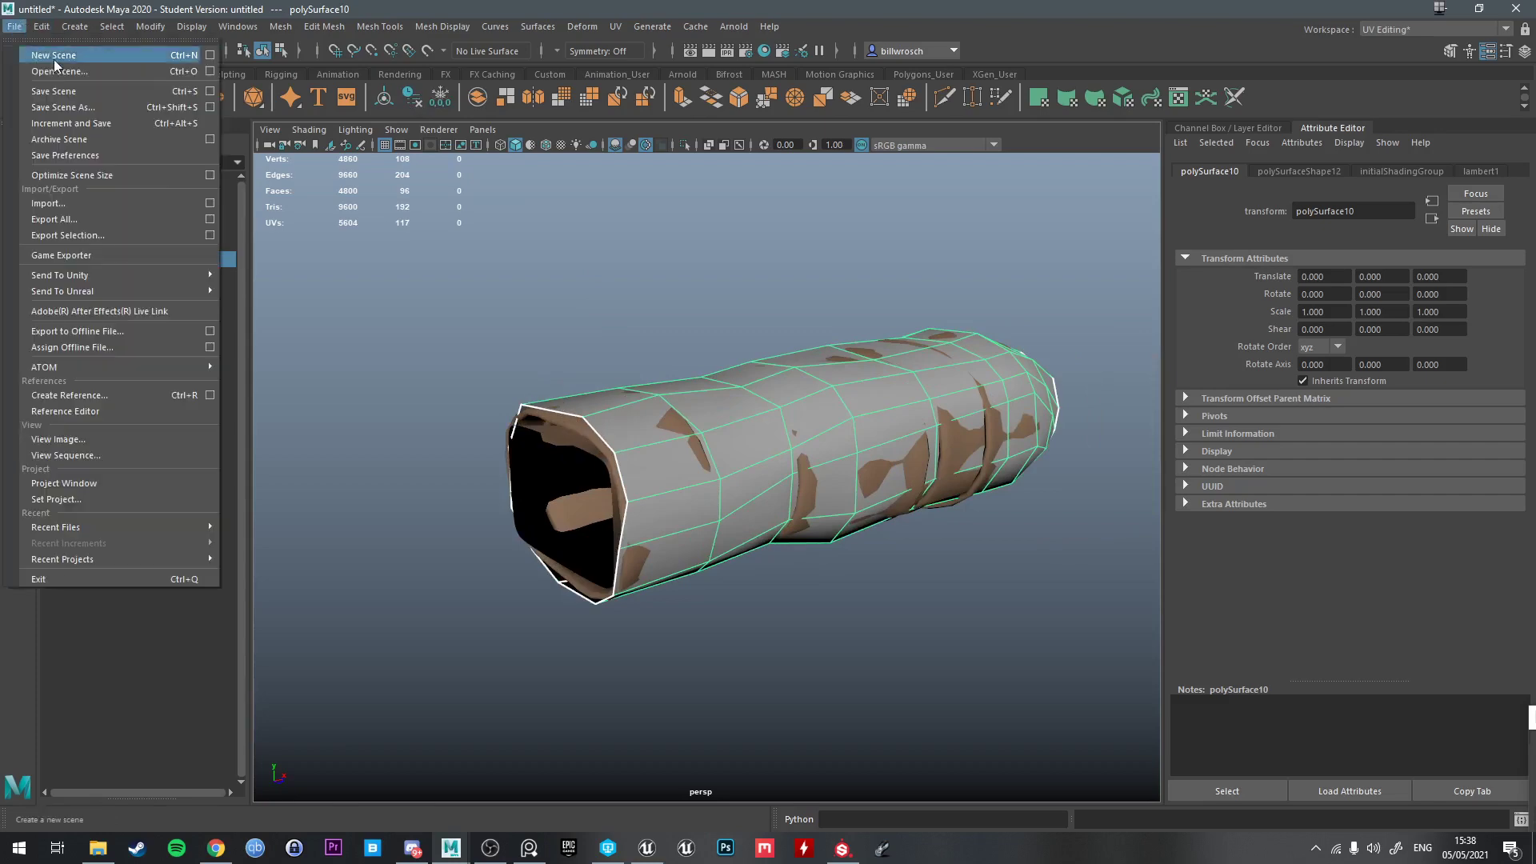
{"action": "left_click", "coordinate": [93, 228]}
{"action": "double_click", "coordinate": [525, 161]}
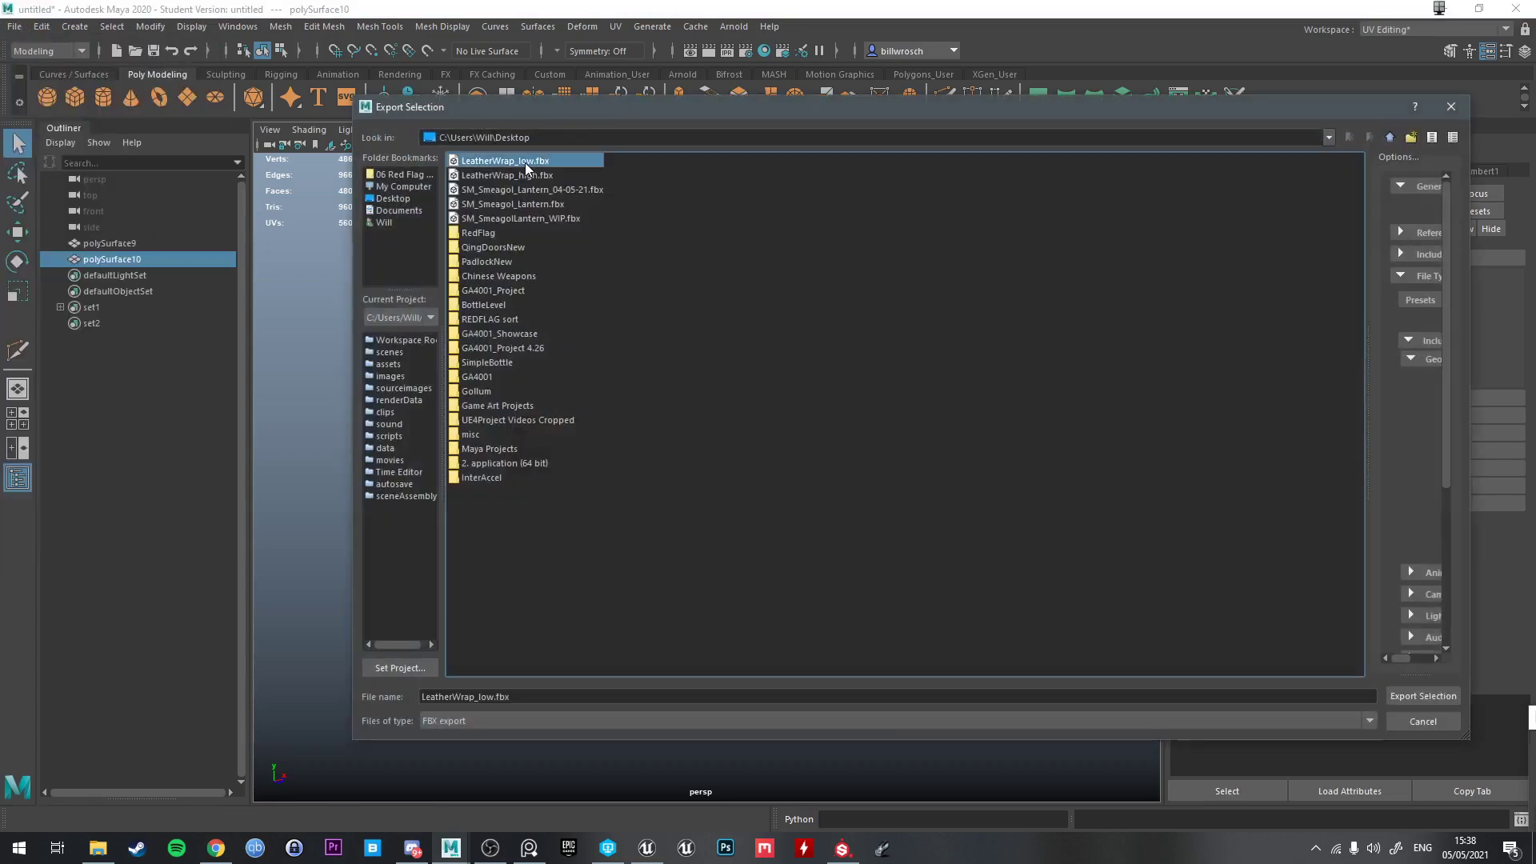
{"action": "left_click", "coordinate": [858, 442]}
Freeze the transformations of the high-poly grip polySurface9 and export it over LeatherWrap_high.fbx on the Desktop
{"action": "left_click", "coordinate": [118, 243]}
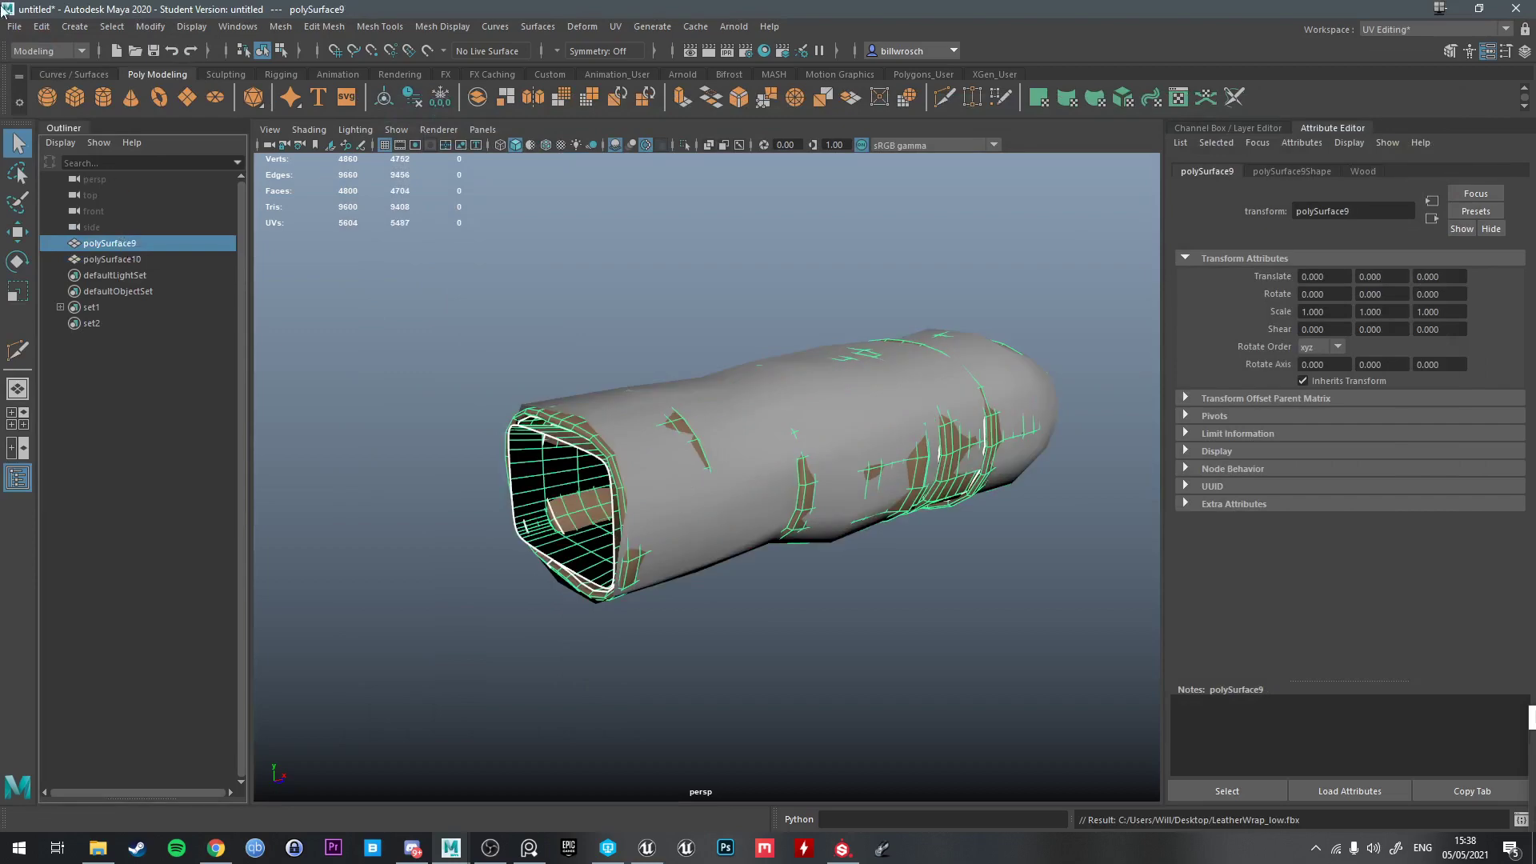
{"action": "left_click", "coordinate": [439, 96]}
{"action": "left_click", "coordinate": [14, 25]}
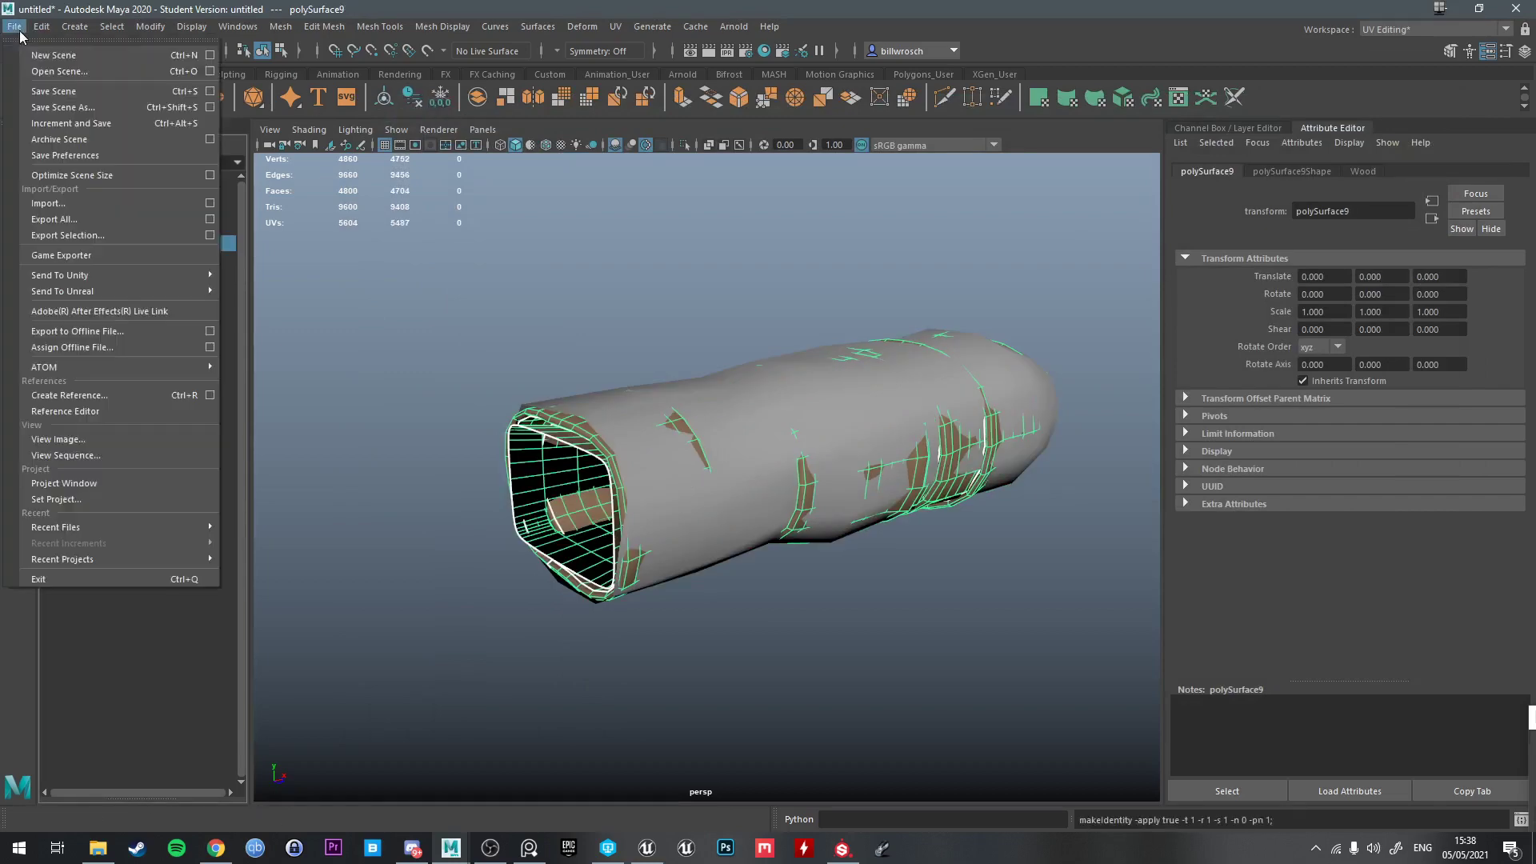
{"action": "left_click", "coordinate": [103, 236]}
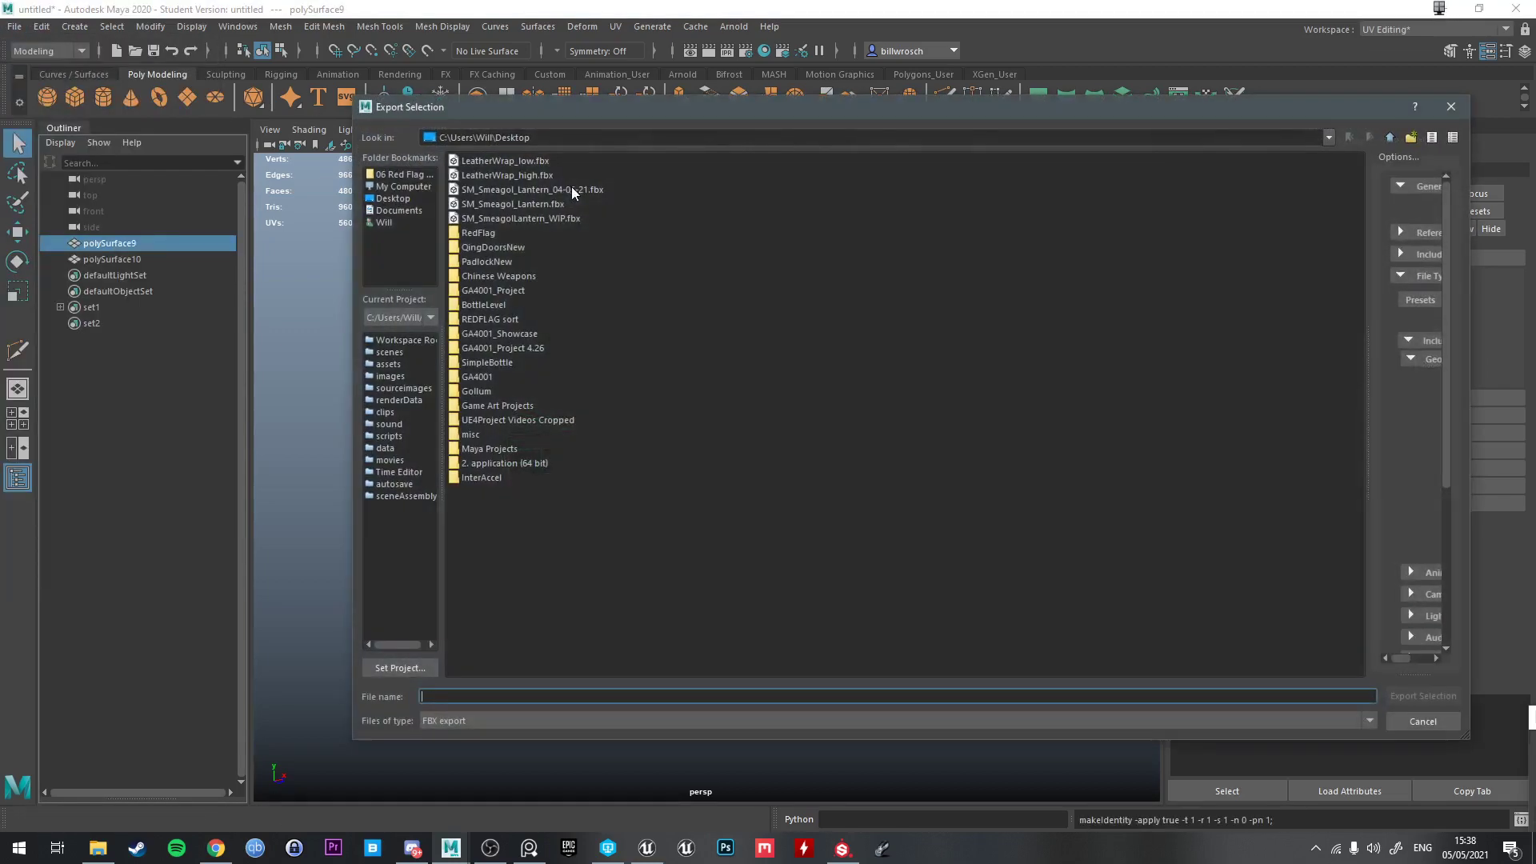
{"action": "double_click", "coordinate": [526, 175]}
{"action": "left_click", "coordinate": [877, 442]}
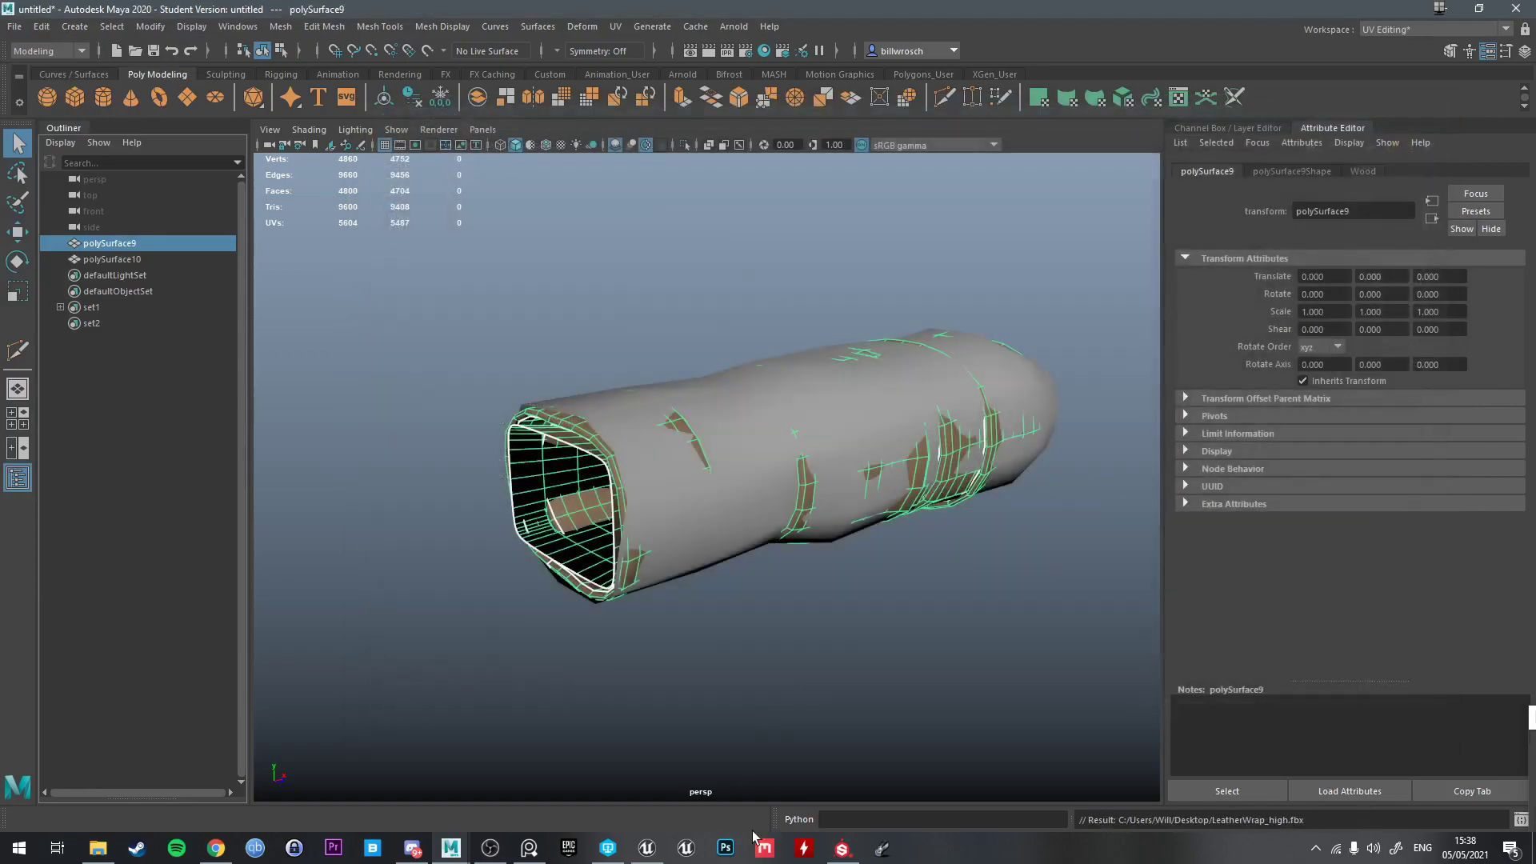
Switch to Substance Painter and try again to replace the project mesh with the newly exported LeatherWrap_low file
{"action": "left_click", "coordinate": [843, 850]}
{"action": "left_click", "coordinate": [47, 32]}
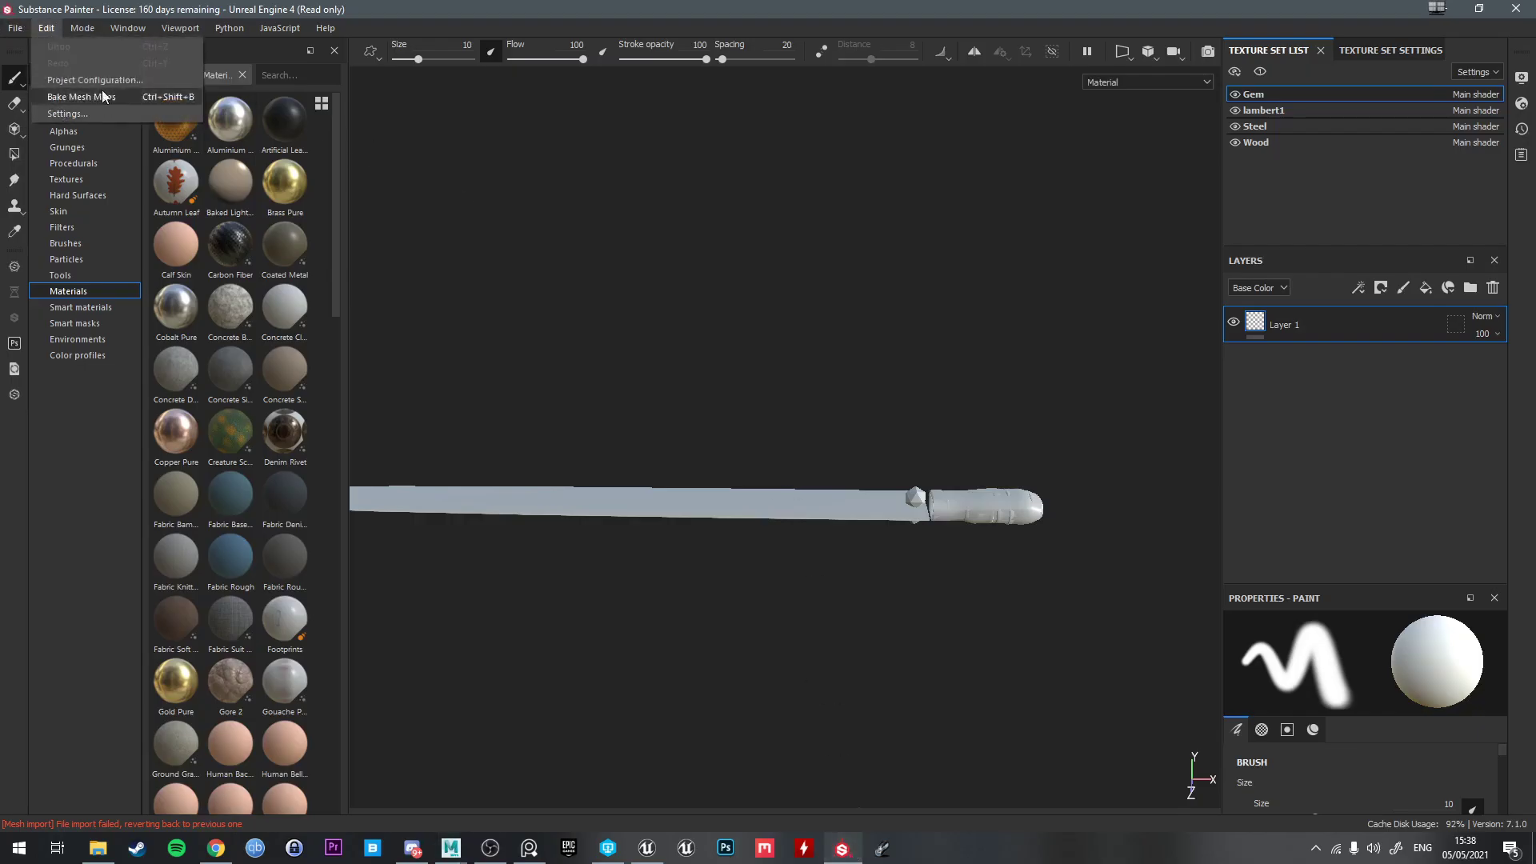
{"action": "left_click", "coordinate": [88, 76]}
{"action": "left_click", "coordinate": [877, 286]}
{"action": "scroll", "coordinate": [1104, 520], "scroll_direction": "down", "scroll_amount": 3}
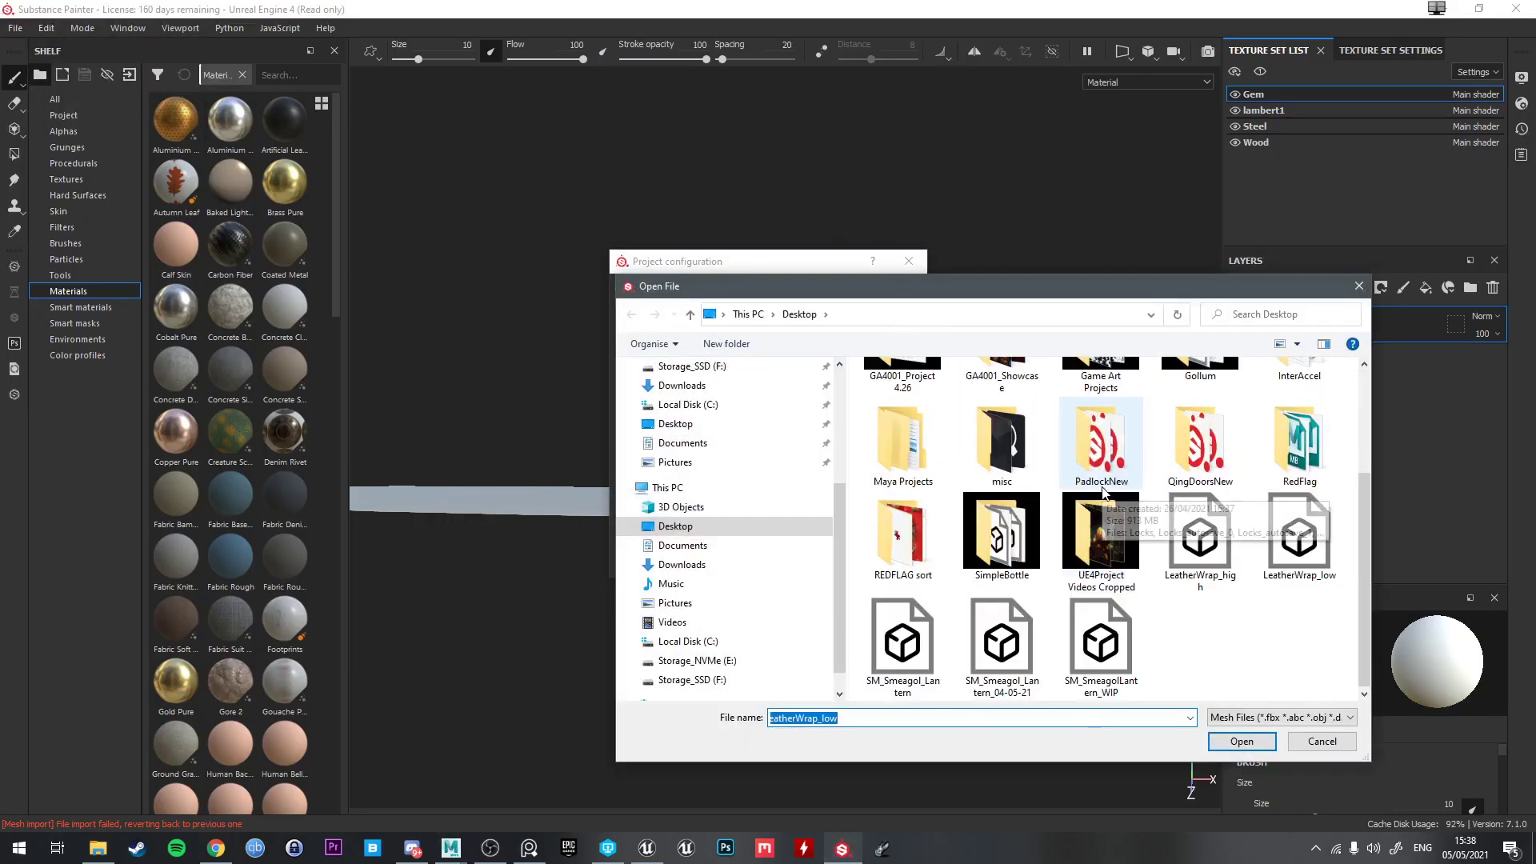
{"action": "double_click", "coordinate": [1297, 558]}
{"action": "left_click", "coordinate": [816, 565]}
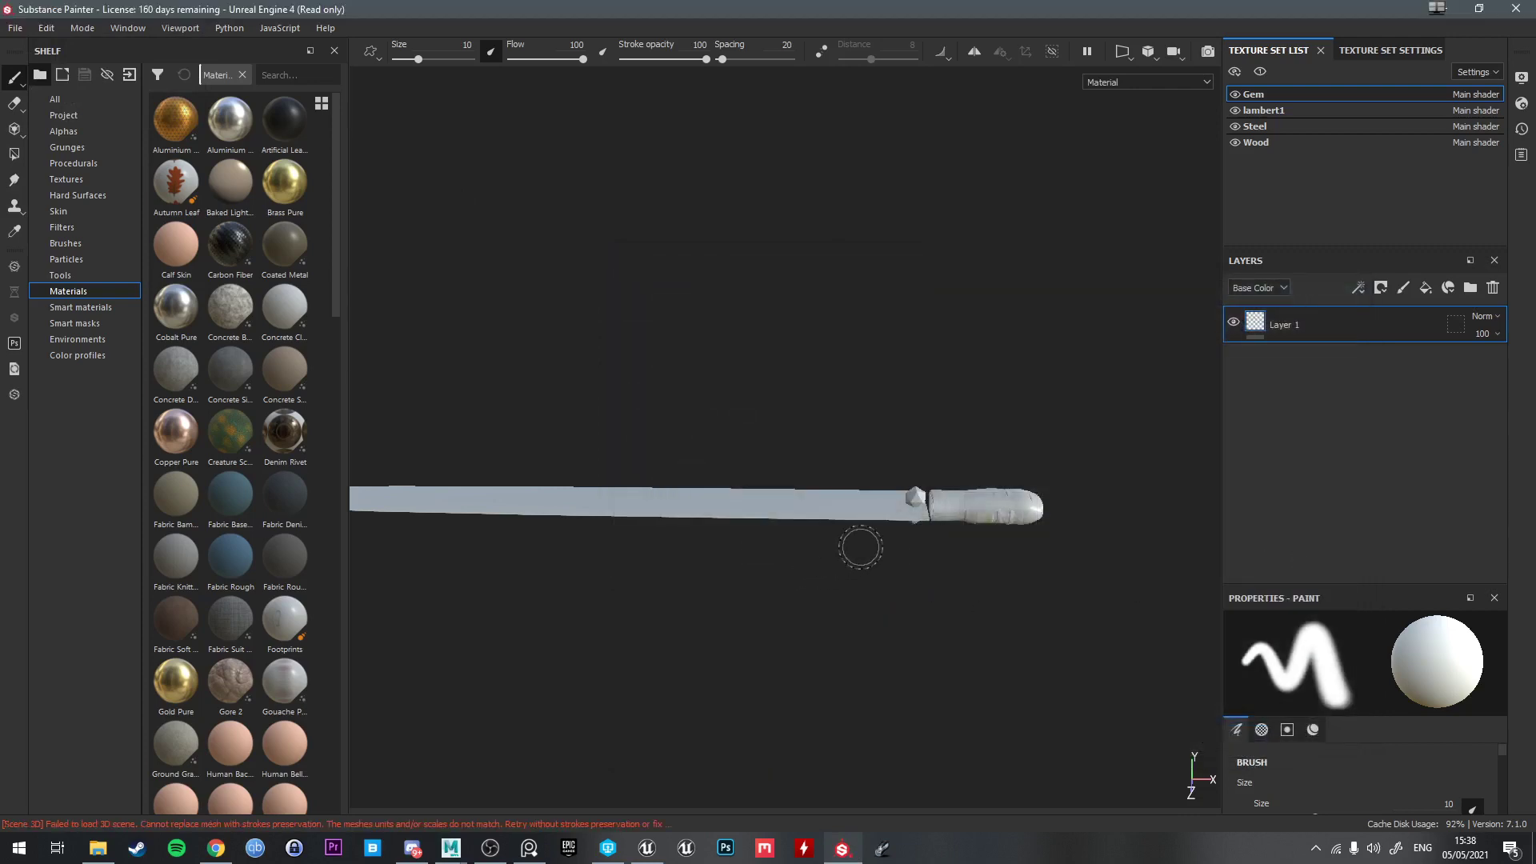
Create a new project from LeatherWrap_low with the Unreal Engine 4 template at 2048 resolution, discarding the old project's changes
{"action": "left_click_drag", "start_coordinate": [911, 529], "coordinate": [872, 574], "text": "alt"}
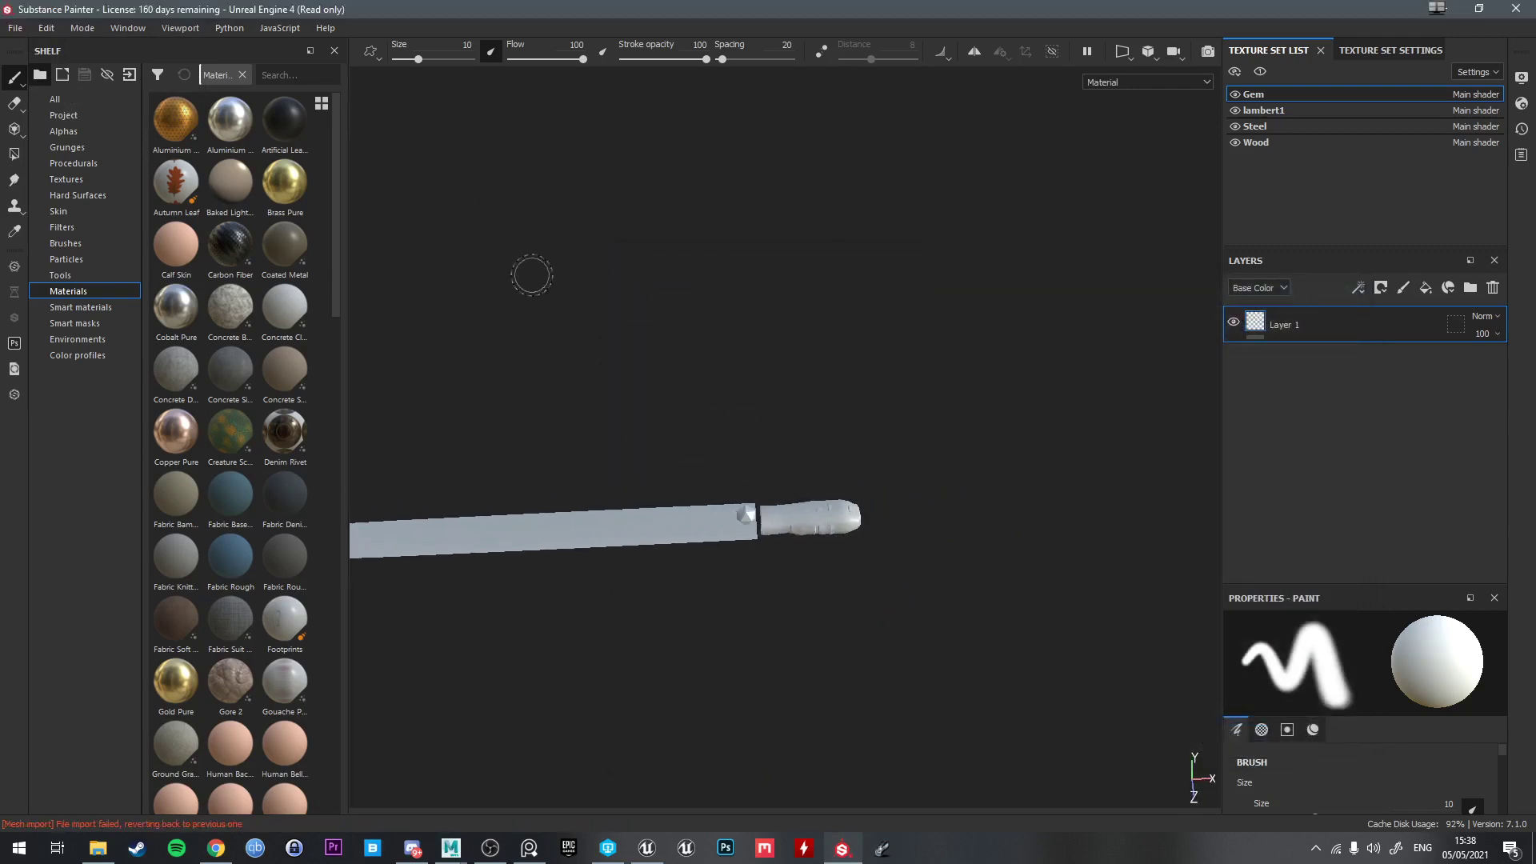
{"action": "left_click", "coordinate": [16, 28]}
{"action": "left_click", "coordinate": [48, 44]}
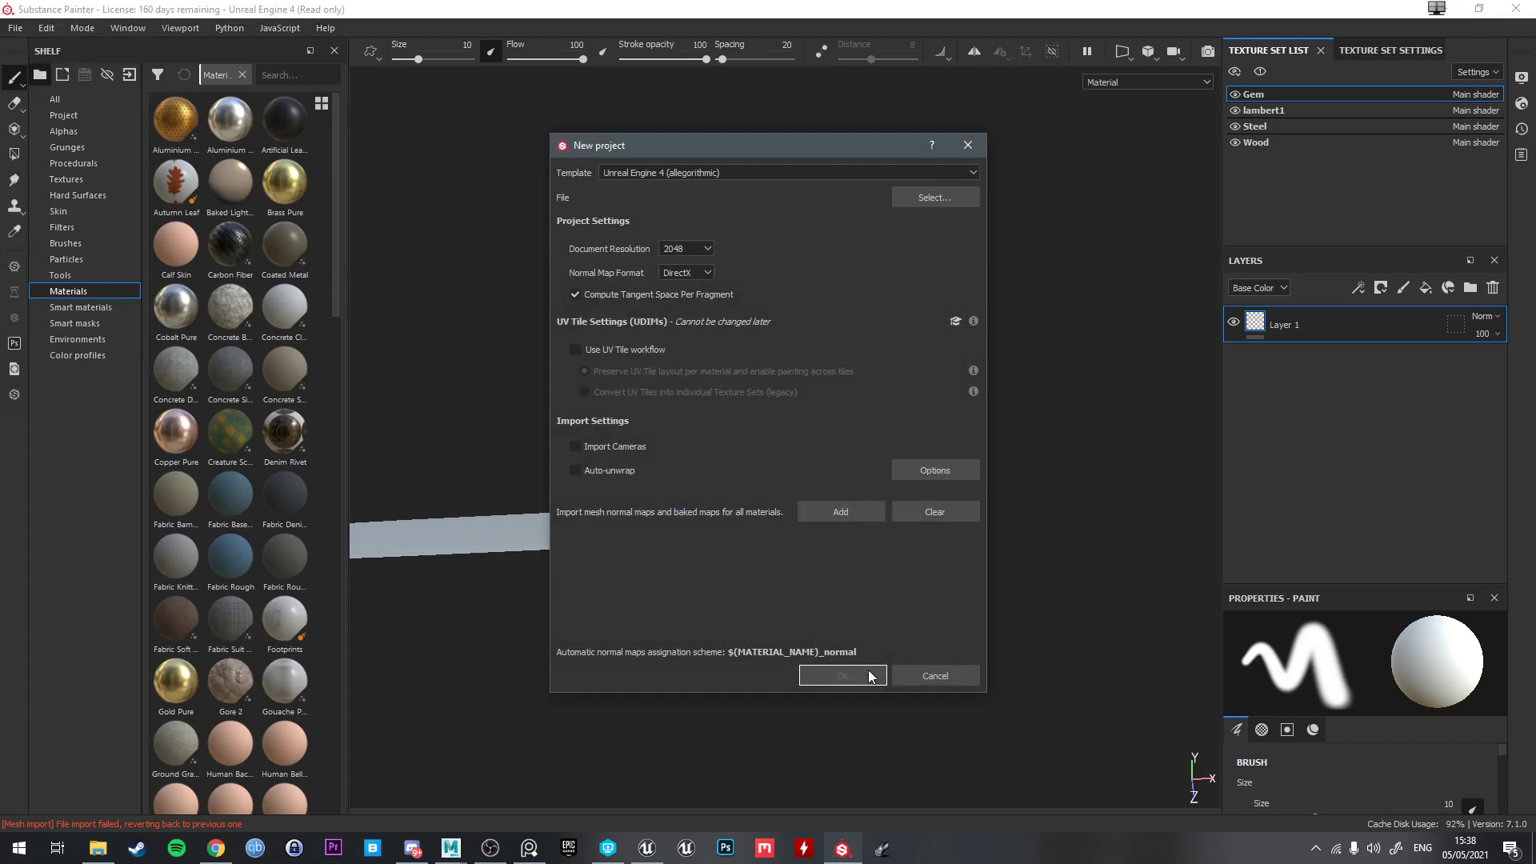
{"action": "left_click", "coordinate": [931, 197]}
{"action": "scroll", "coordinate": [1040, 416], "scroll_direction": "down", "scroll_amount": 4}
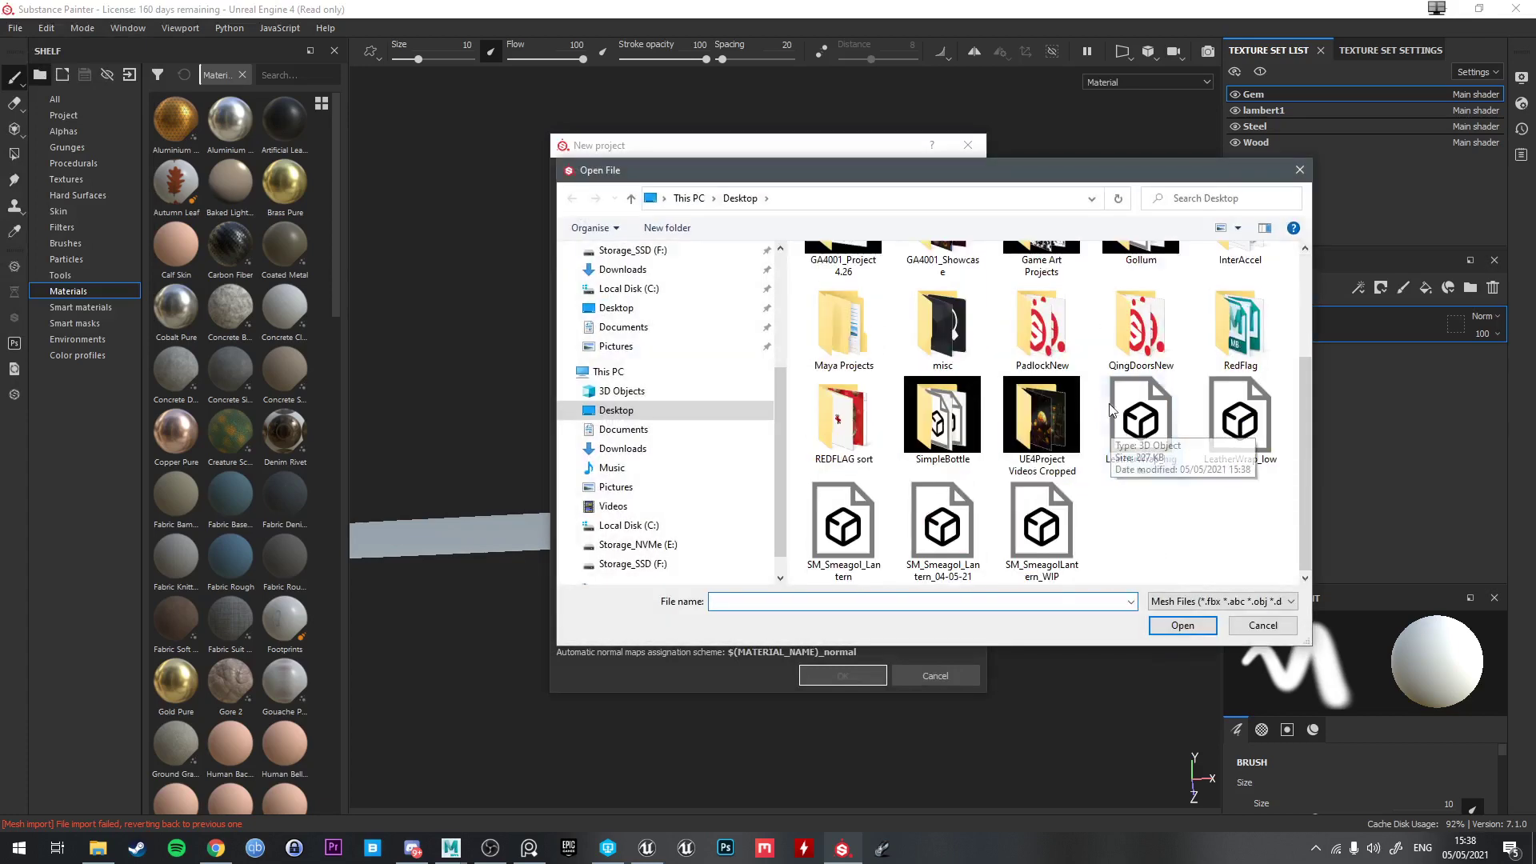
{"action": "left_click", "coordinate": [1244, 428]}
{"action": "double_click", "coordinate": [1248, 432]}
{"action": "left_click", "coordinate": [841, 675]}
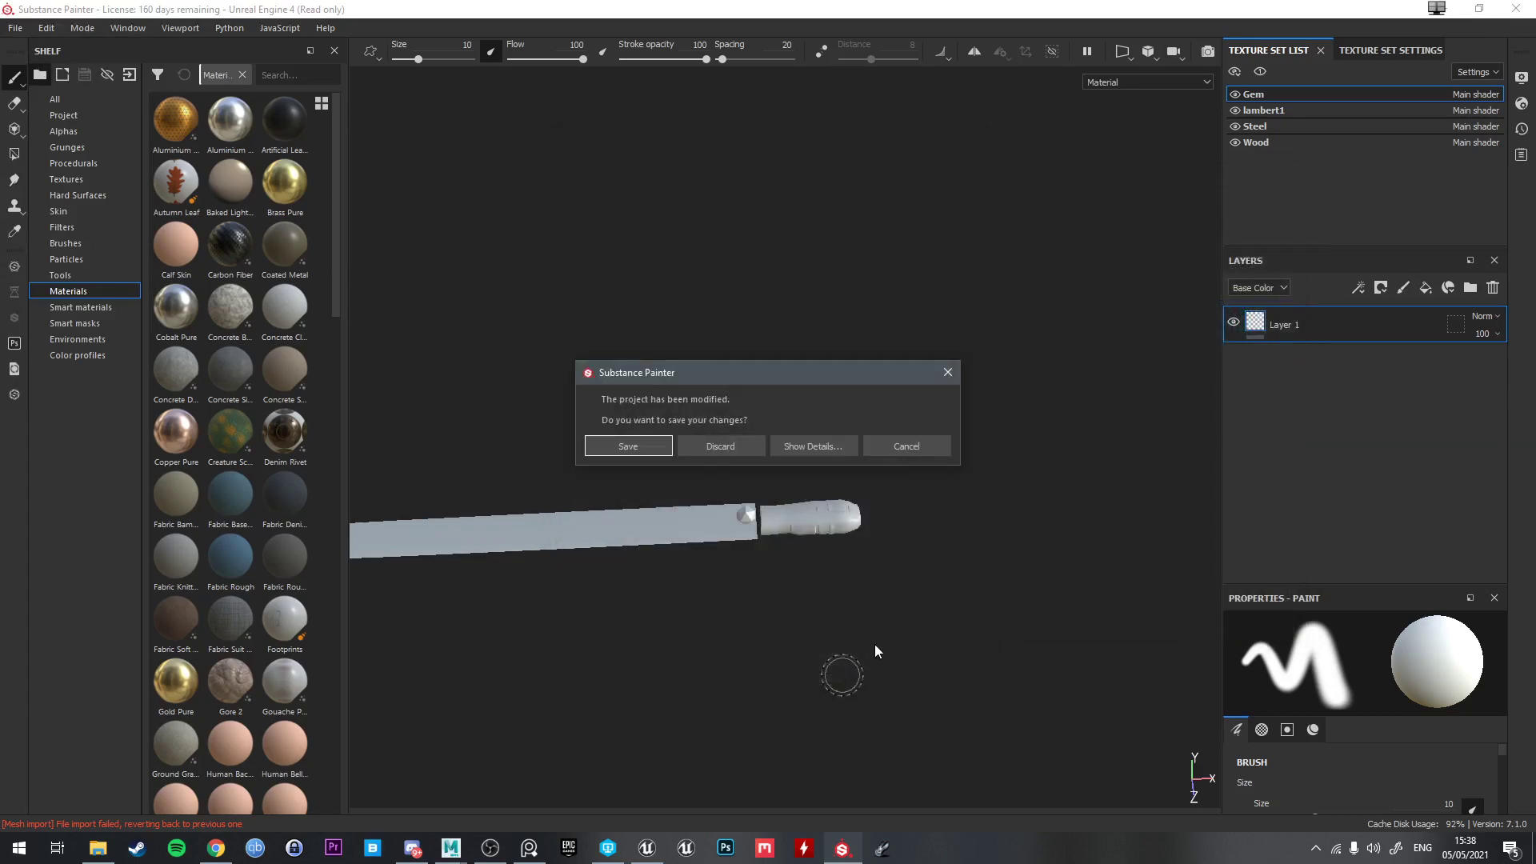
{"action": "left_click", "coordinate": [720, 447]}
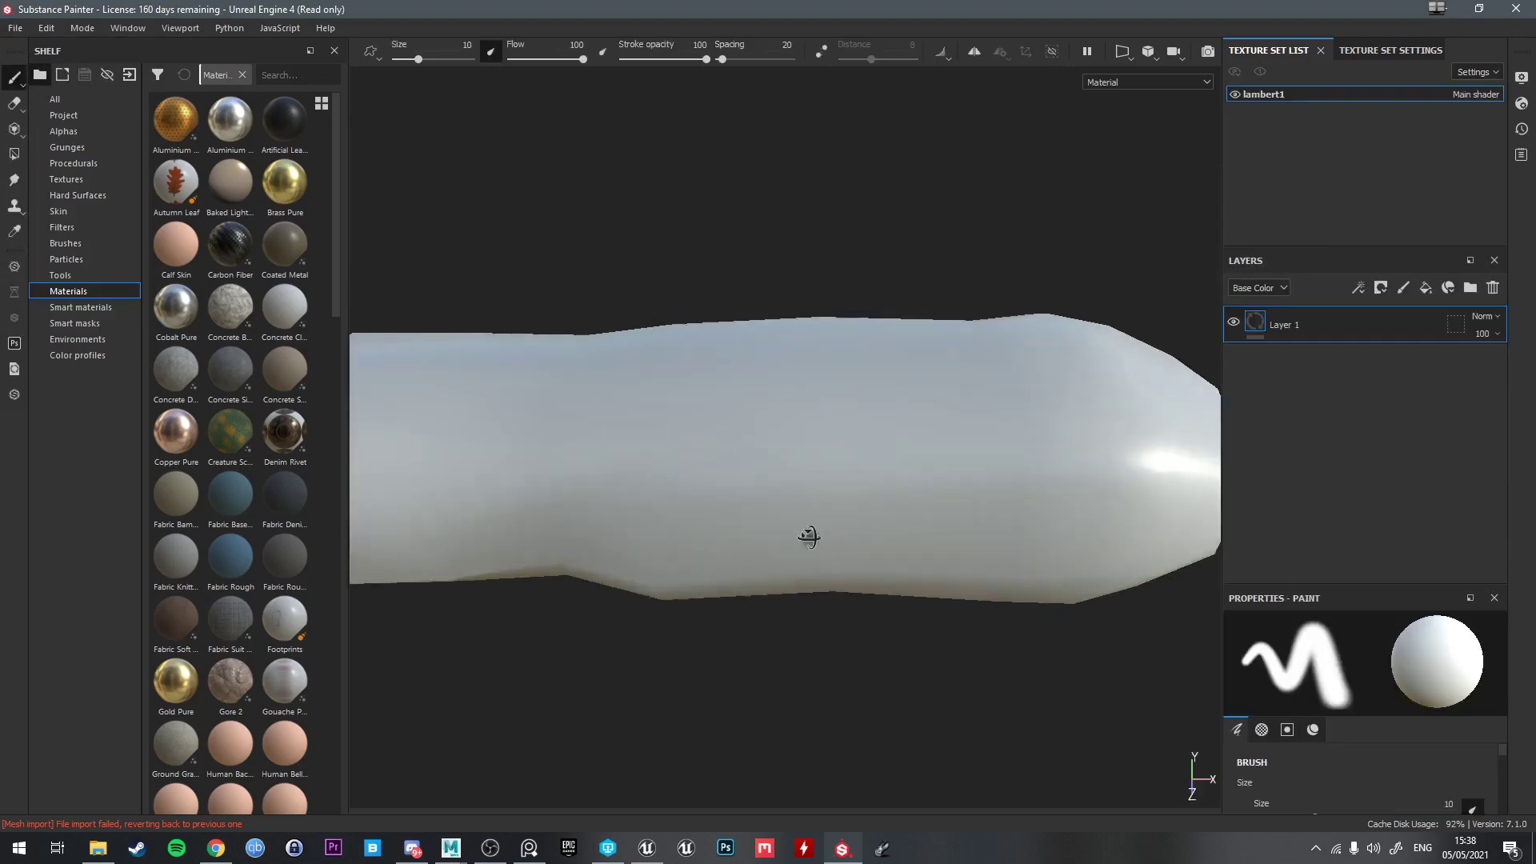
Set up mesh map baking for the lambert1 texture set with a 2048 output size and the ID map excluded
{"action": "left_click_drag", "start_coordinate": [809, 532], "coordinate": [752, 528], "text": "alt"}
{"action": "left_click", "coordinate": [1361, 51]}
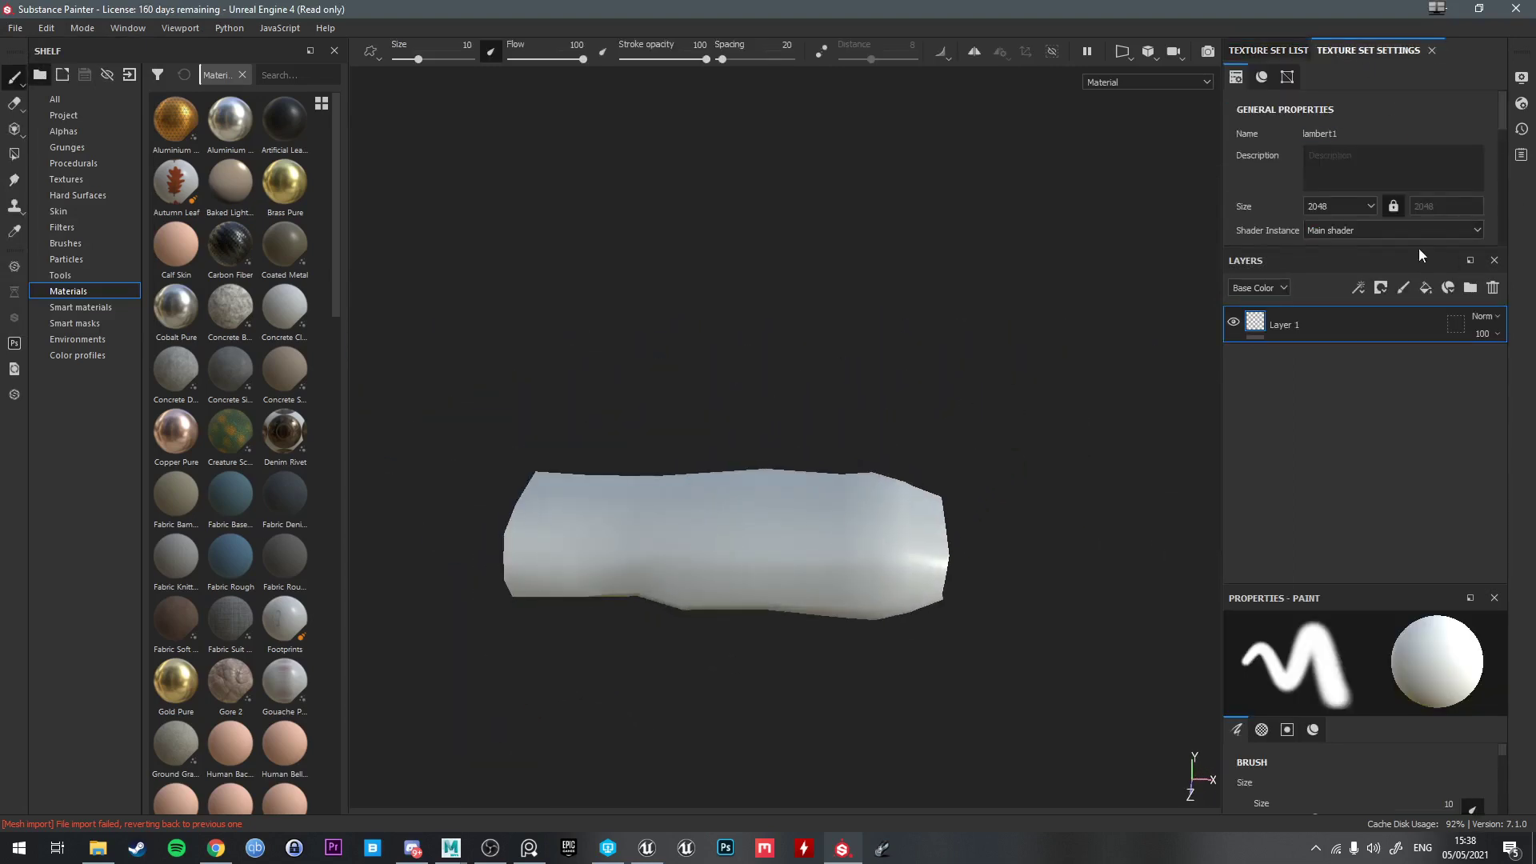
{"action": "scroll", "coordinate": [1429, 227], "scroll_direction": "down", "scroll_amount": 5}
{"action": "scroll", "coordinate": [1439, 223], "scroll_direction": "down", "scroll_amount": 5}
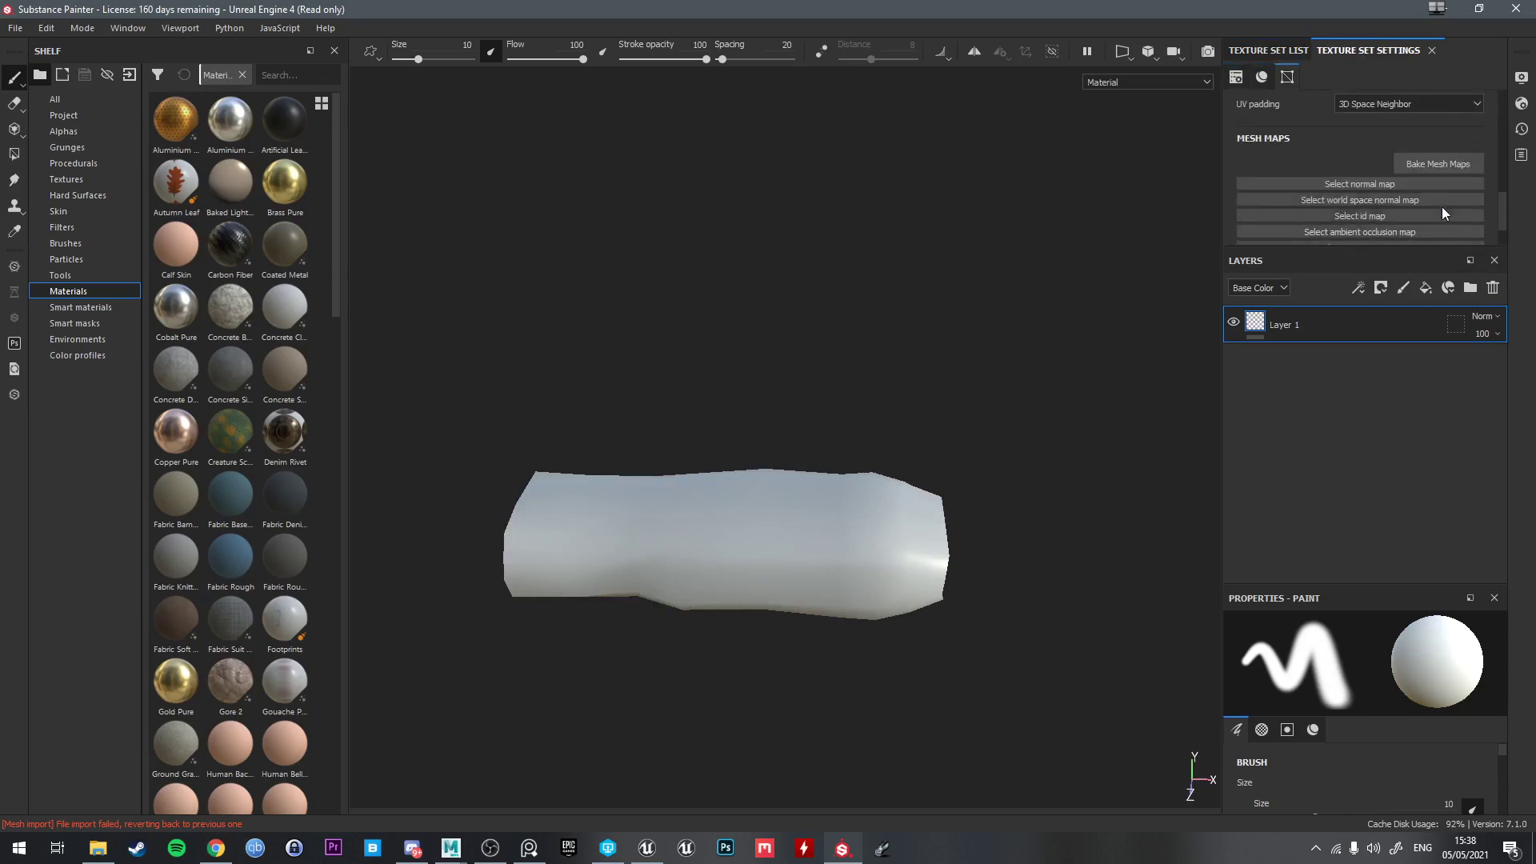
{"action": "left_click", "coordinate": [1438, 165]}
{"action": "left_click", "coordinate": [802, 201]}
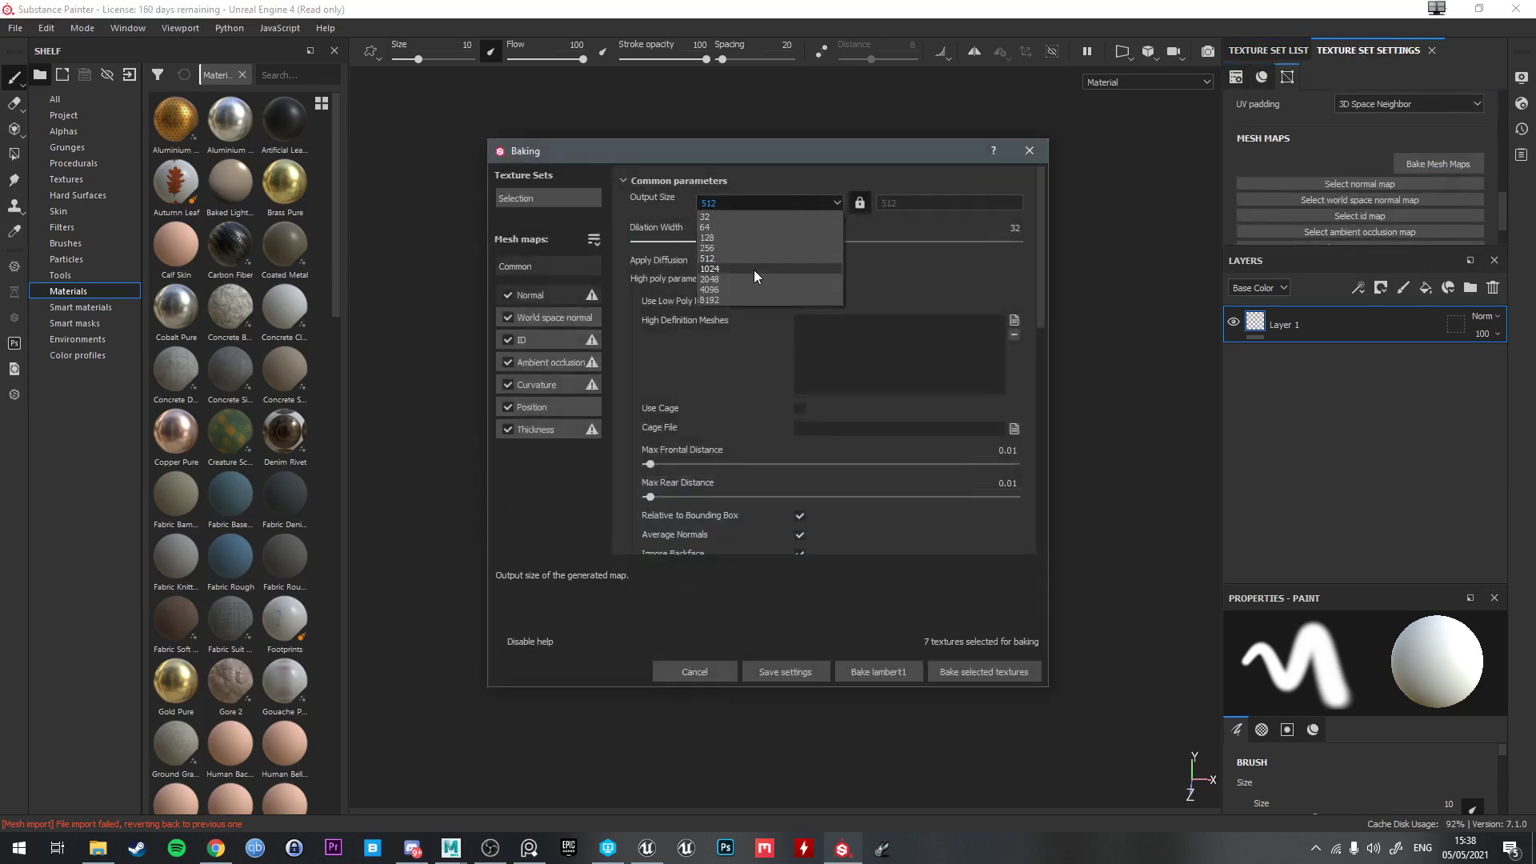
{"action": "left_click", "coordinate": [731, 275]}
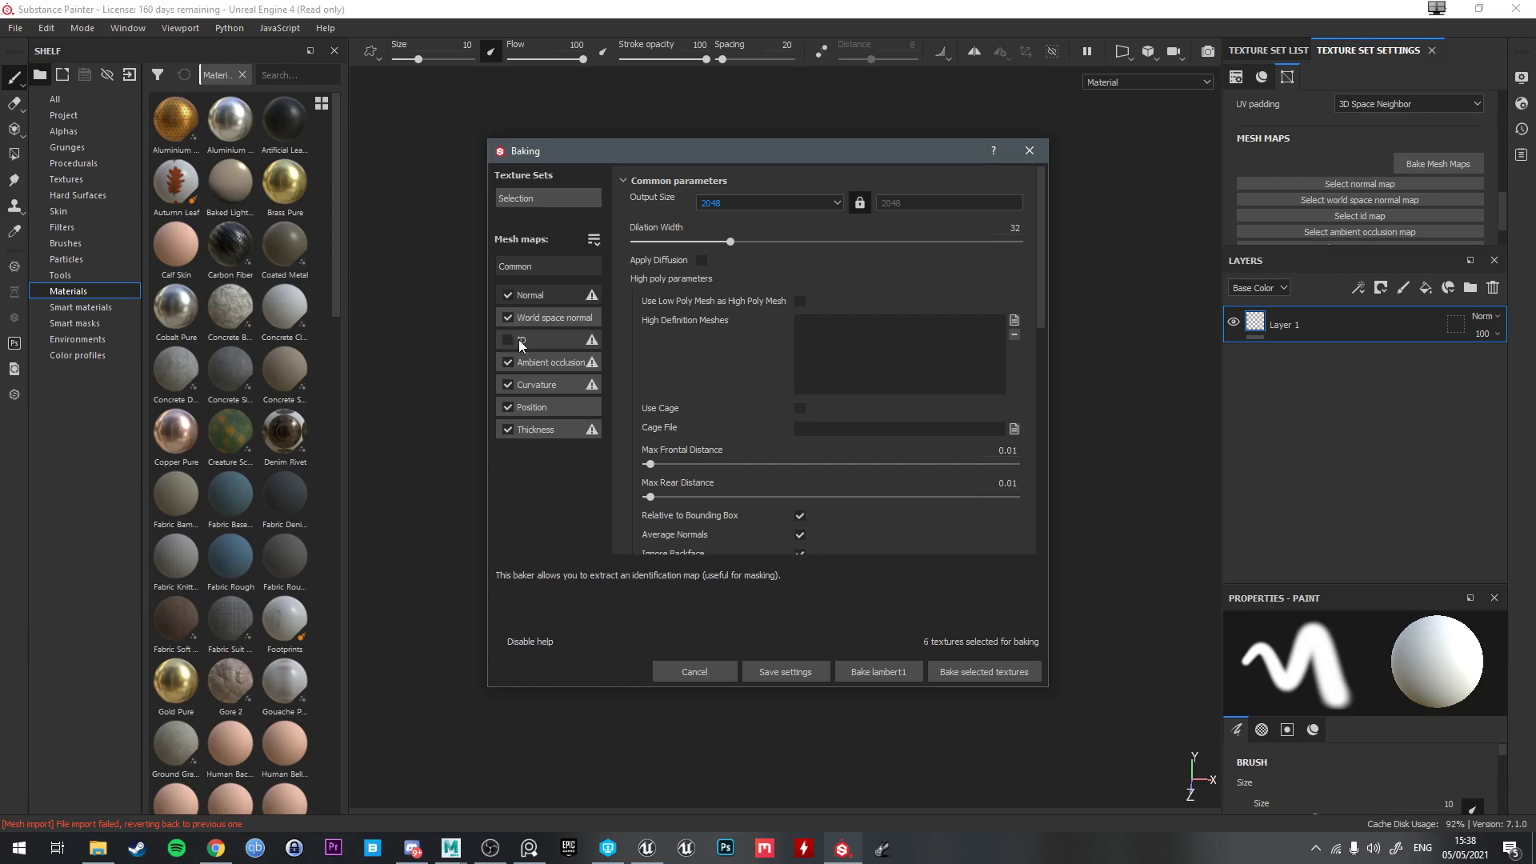
Add LeatherWrap_high.fbx as the high definition mesh and bake the selected maps with frontal and rear distances of about 0.02
{"action": "left_click", "coordinate": [1014, 320]}
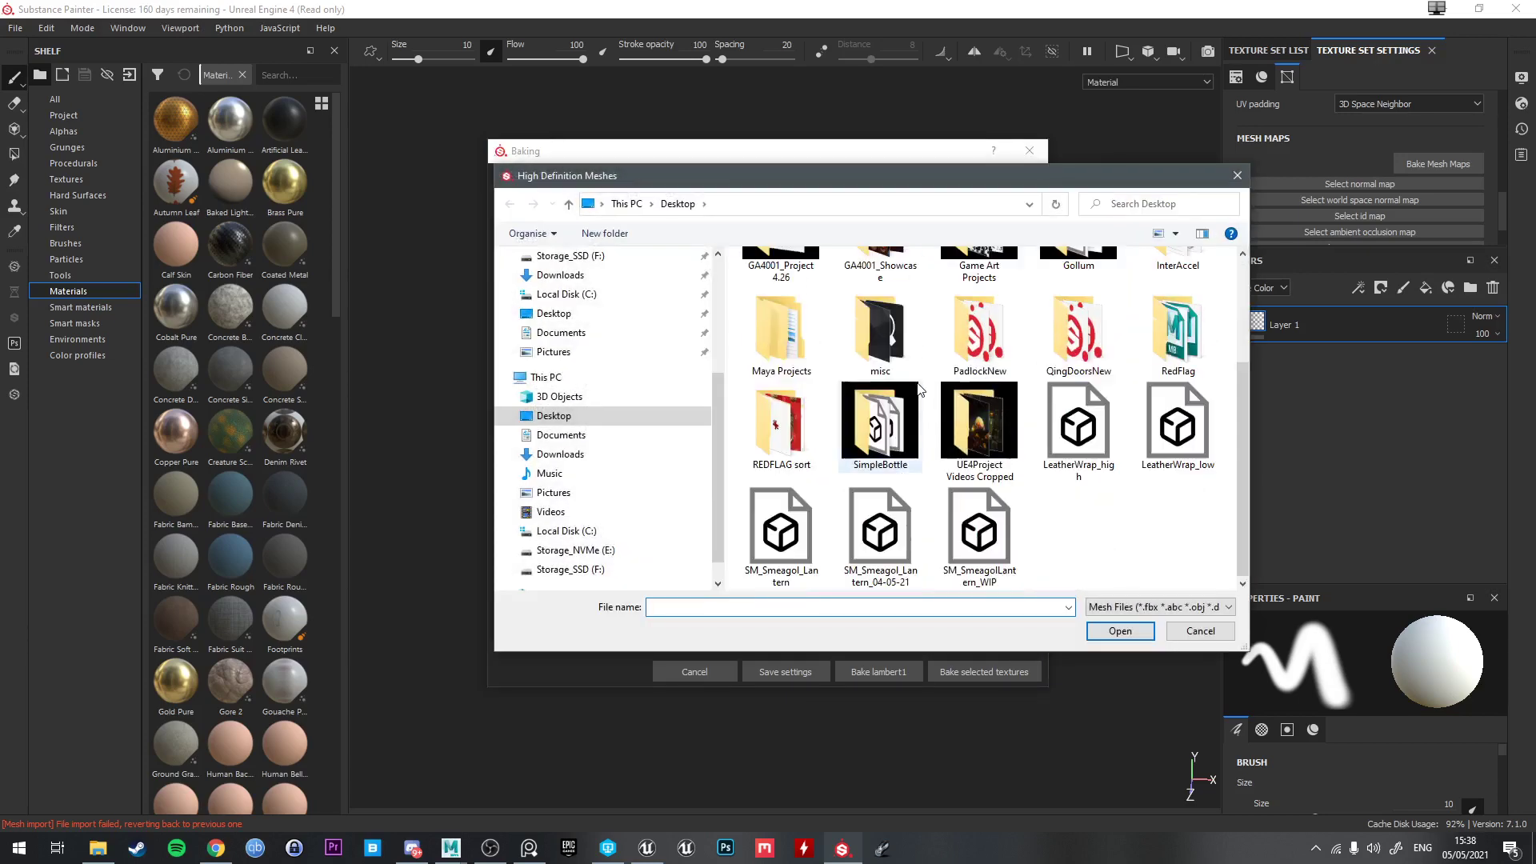
{"action": "double_click", "coordinate": [1074, 458]}
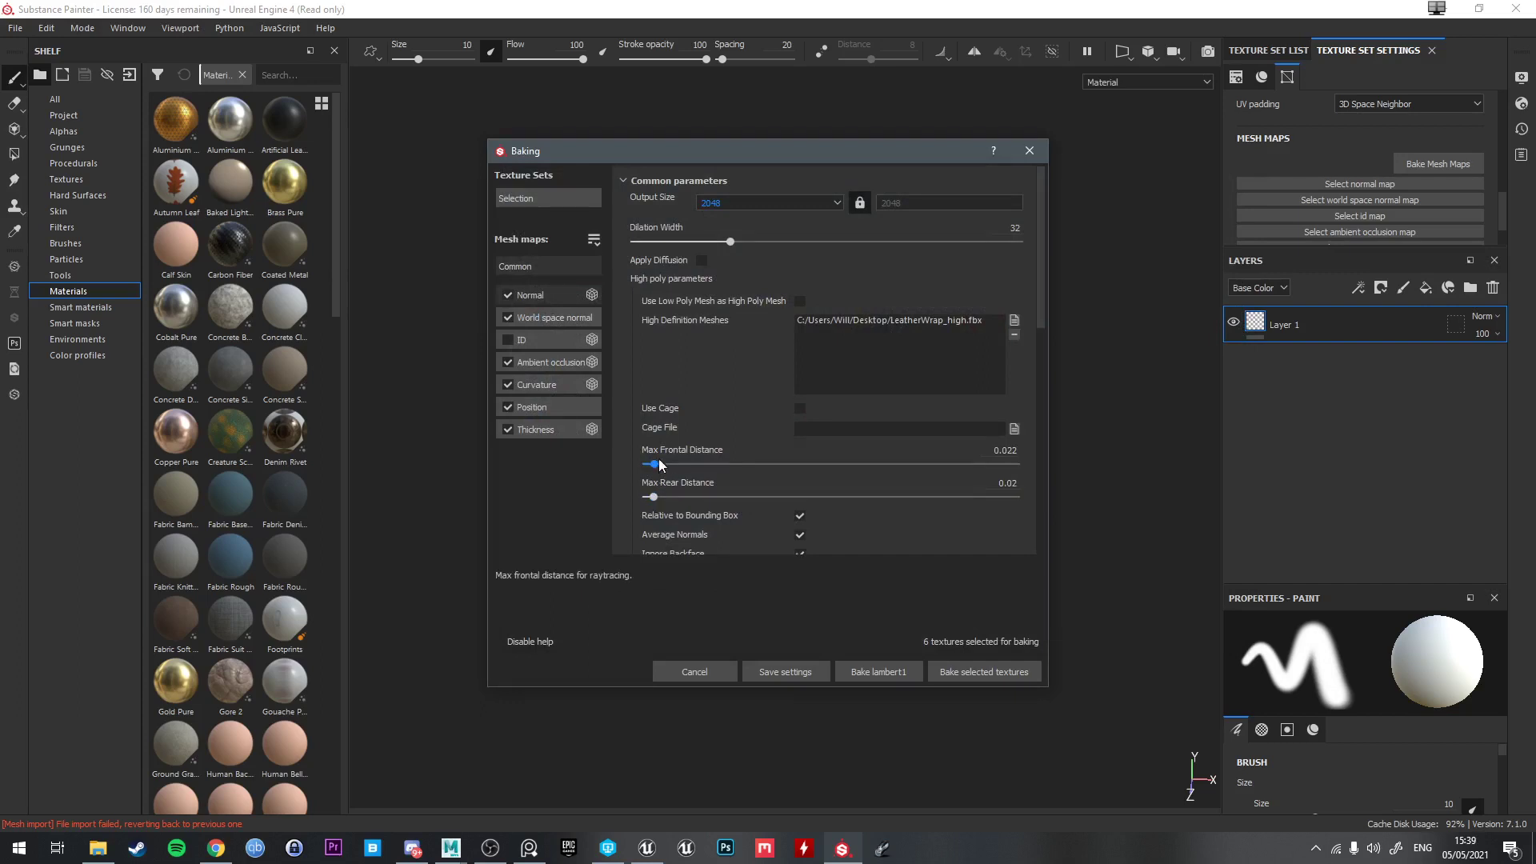
{"action": "left_click", "coordinate": [962, 672]}
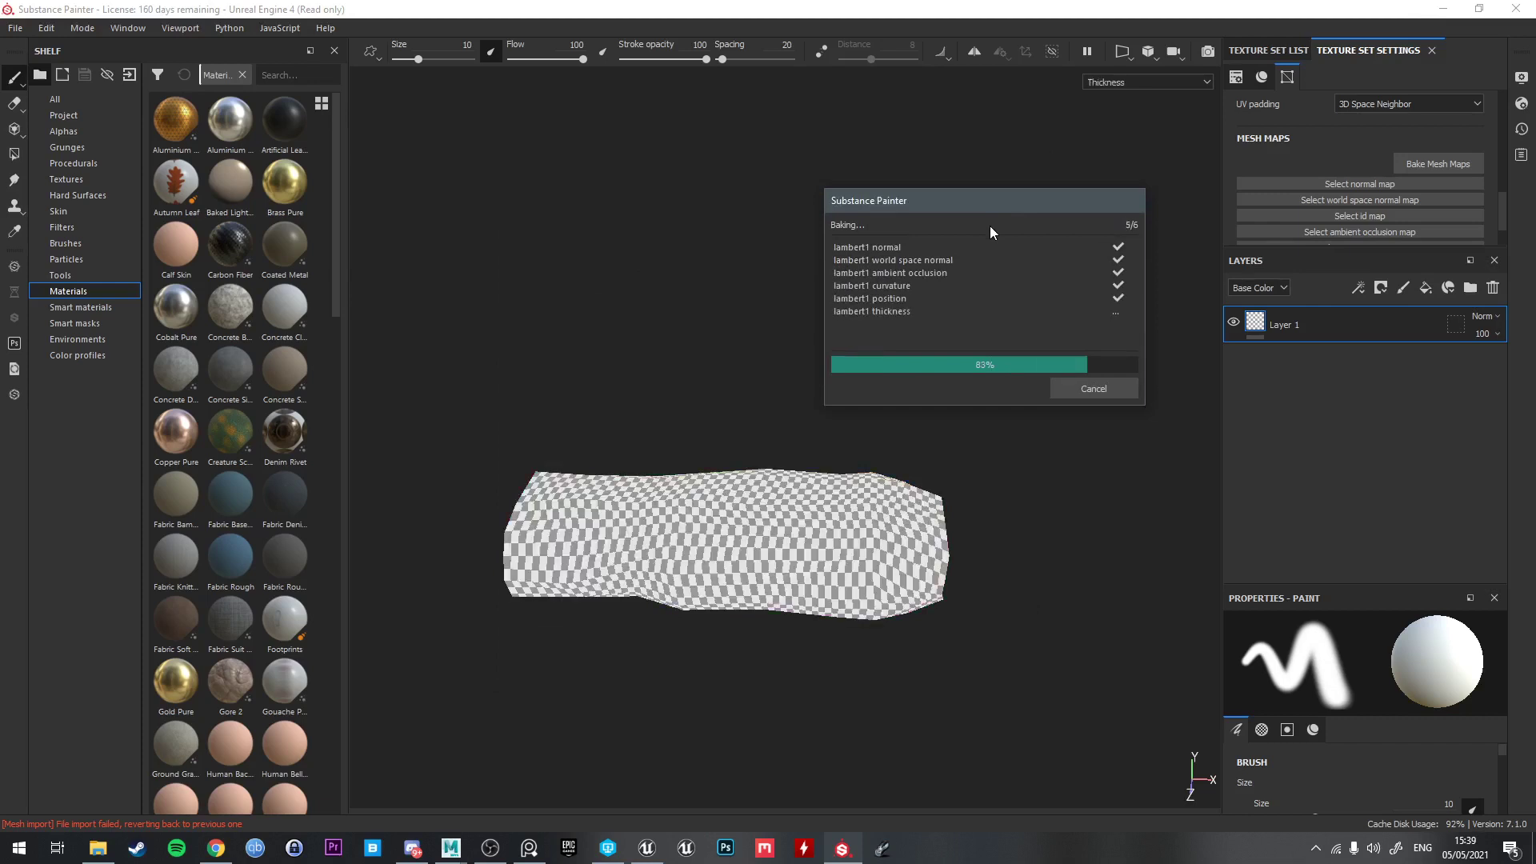
{"action": "left_click", "coordinate": [1089, 390]}
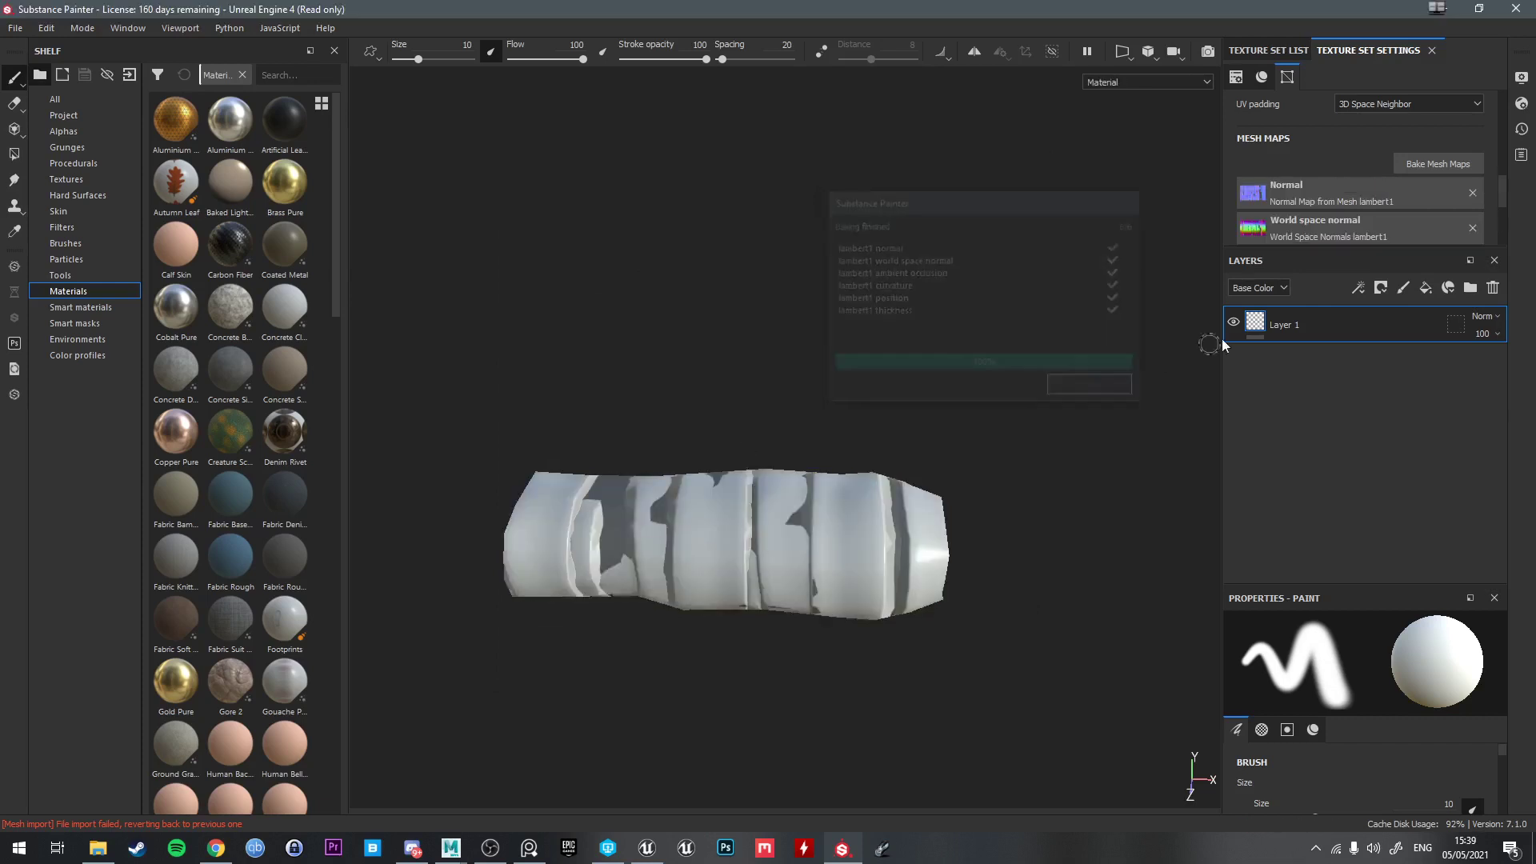
Rebake the selected mesh maps with max frontal distance 0.039 and max rear distance 0.035, and inspect the grip
{"action": "left_click", "coordinate": [1439, 168]}
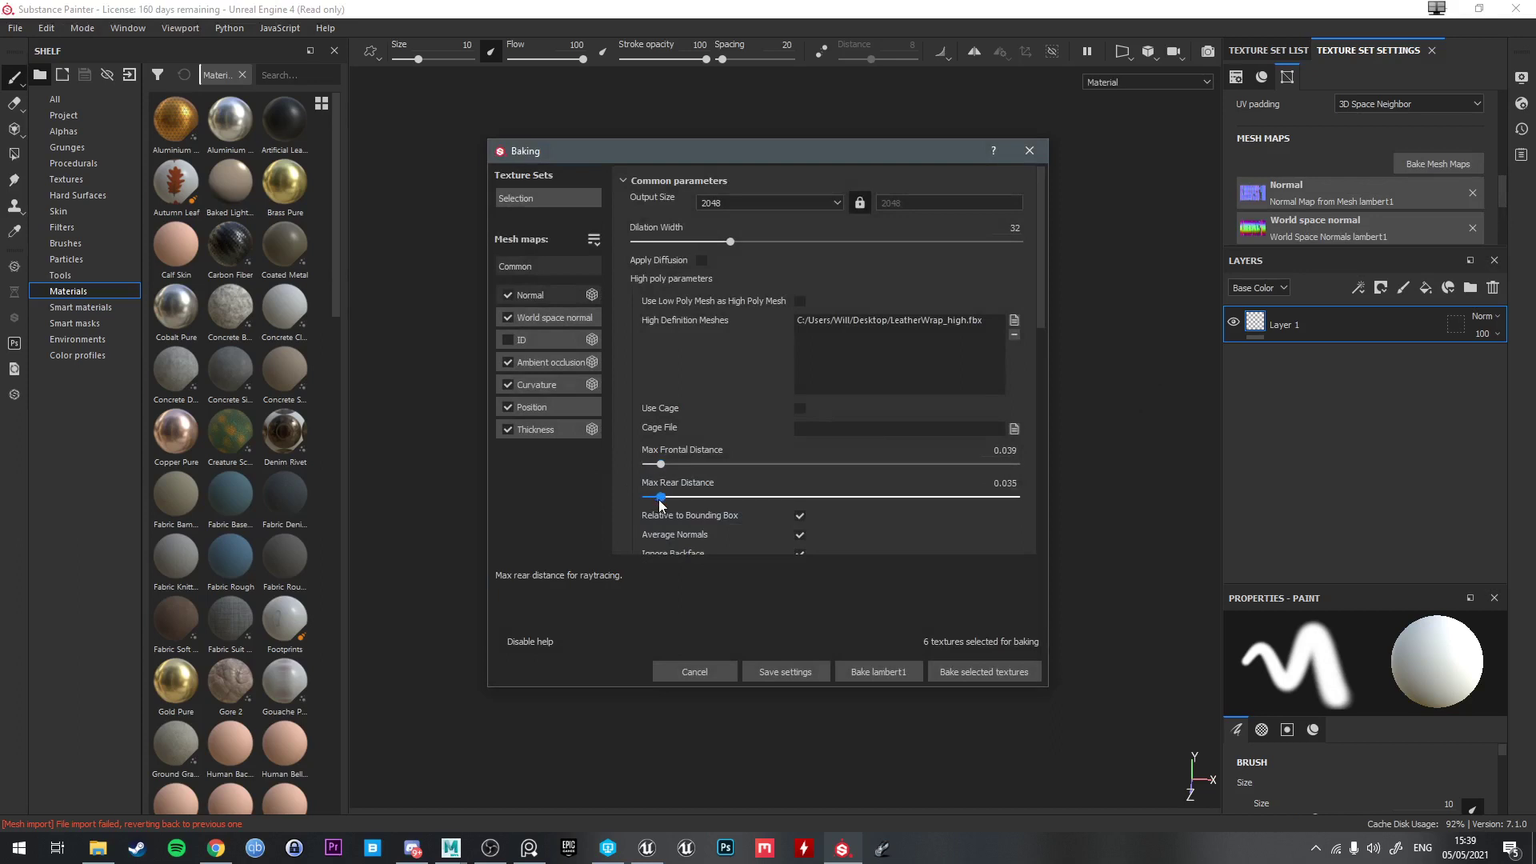
{"action": "left_click", "coordinate": [981, 671]}
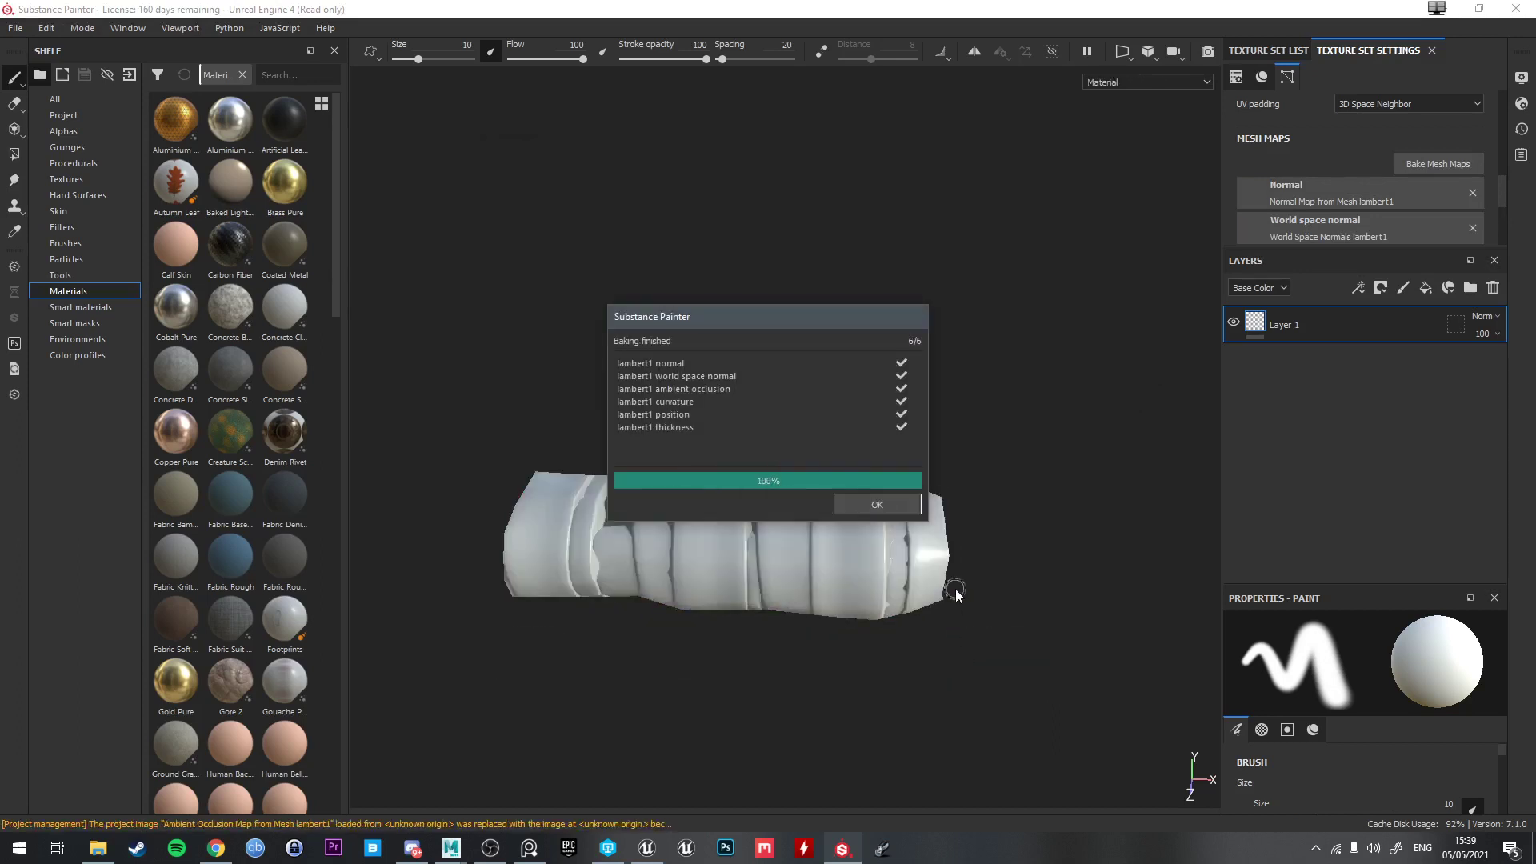
{"action": "left_click", "coordinate": [856, 504]}
{"action": "mouse_move", "coordinate": [855, 504]}
{"action": "left_mouse_down", "text": "alt"}
{"action": "mouse_move", "coordinate": [755, 544]}
{"action": "mouse_move", "coordinate": [850, 525]}
{"action": "mouse_move", "coordinate": [885, 496]}
{"action": "mouse_move", "coordinate": [840, 512]}
{"action": "mouse_move", "coordinate": [857, 528]}
{"action": "mouse_move", "coordinate": [868, 480]}
{"action": "left_mouse_up", "text": "alt"}
Rebake the selected mesh maps with max frontal distance 0.054 and max rear distance 0.059
{"action": "left_click", "coordinate": [1452, 164]}
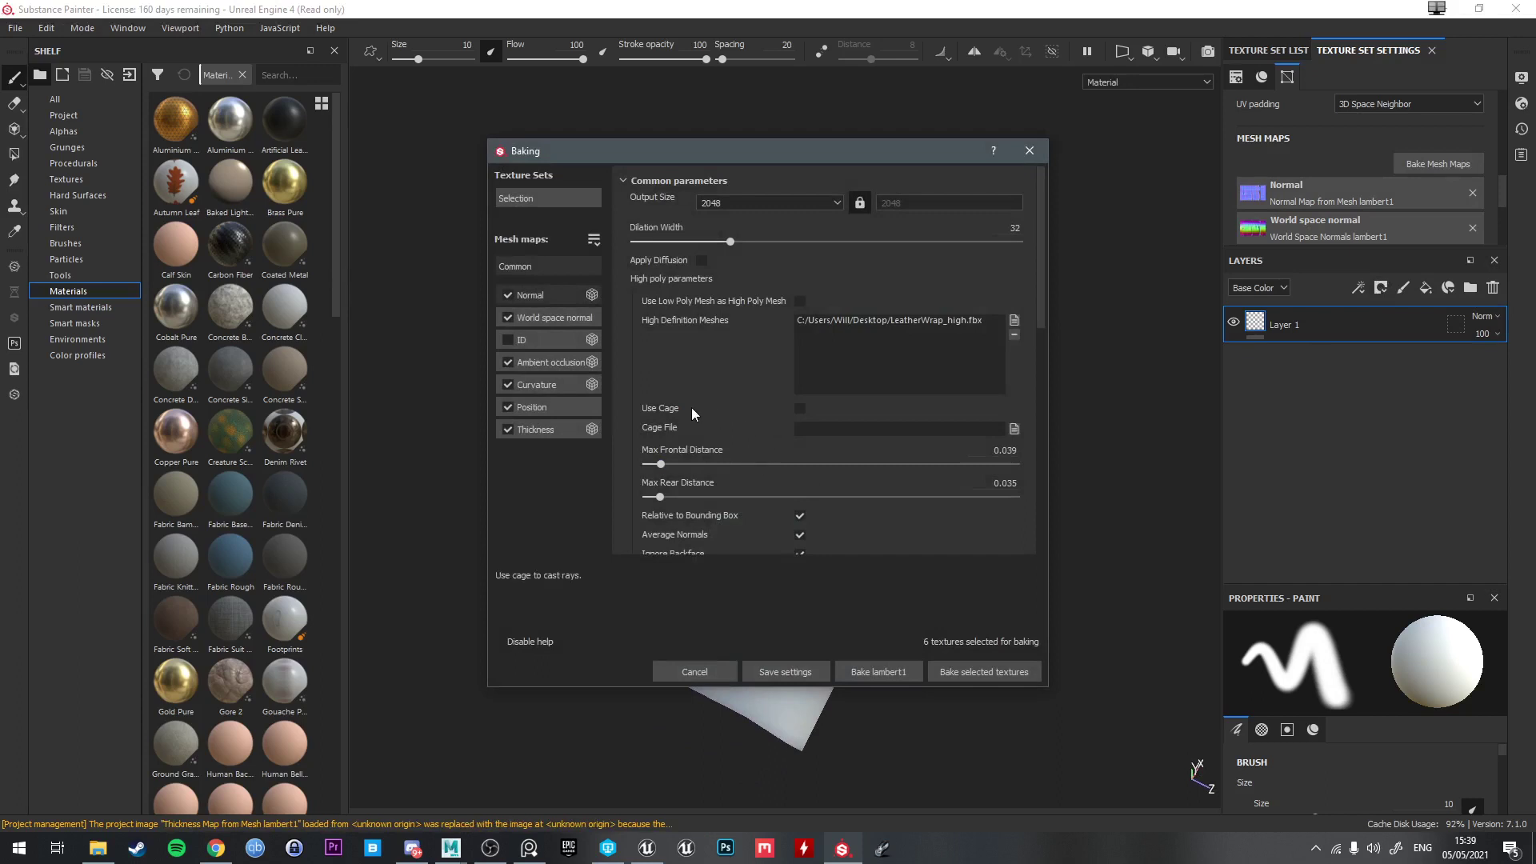
{"action": "scroll", "coordinate": [693, 410], "scroll_direction": "down", "scroll_amount": 2}
{"action": "scroll", "coordinate": [891, 423], "scroll_direction": "up", "scroll_amount": 2}
{"action": "scroll", "coordinate": [891, 419], "scroll_direction": "down", "scroll_amount": 2}
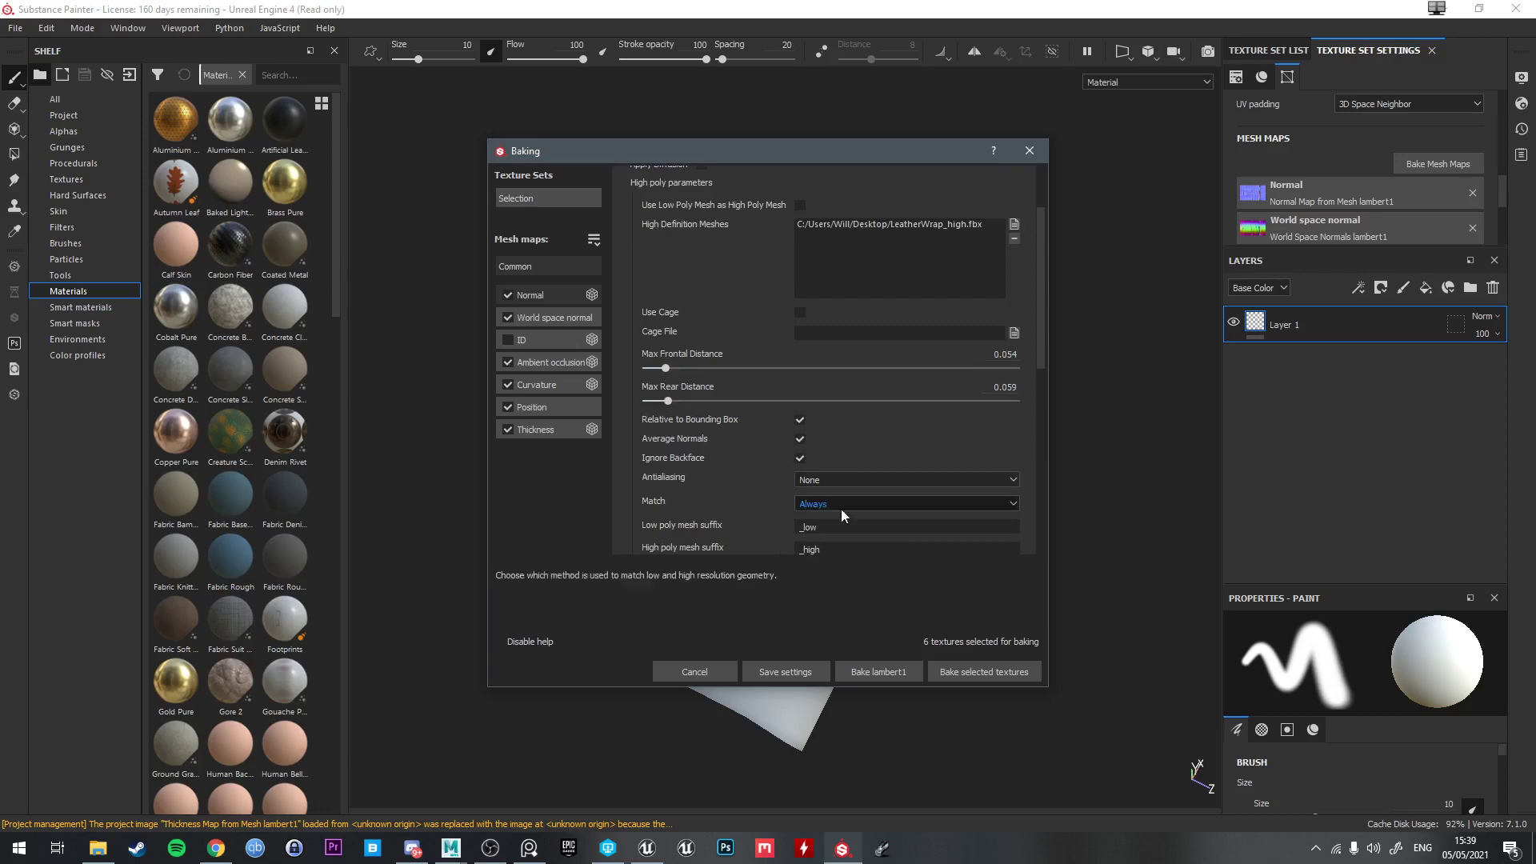
{"action": "left_click", "coordinate": [971, 668]}
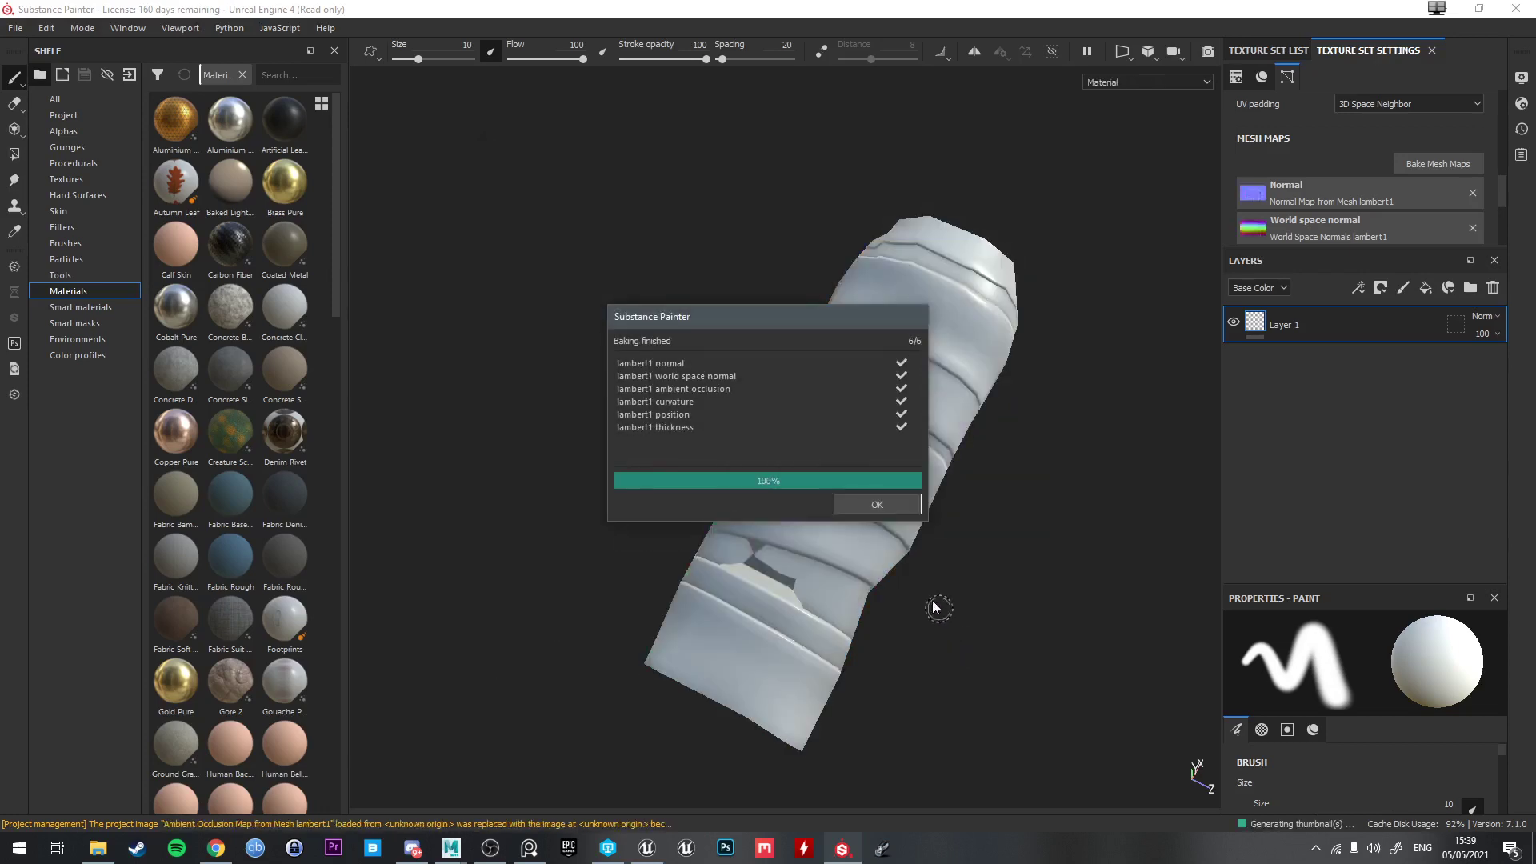
Rebake the selected mesh maps with max frontal distance 0.059 and max rear distance about 0.07
{"action": "left_click", "coordinate": [1437, 164]}
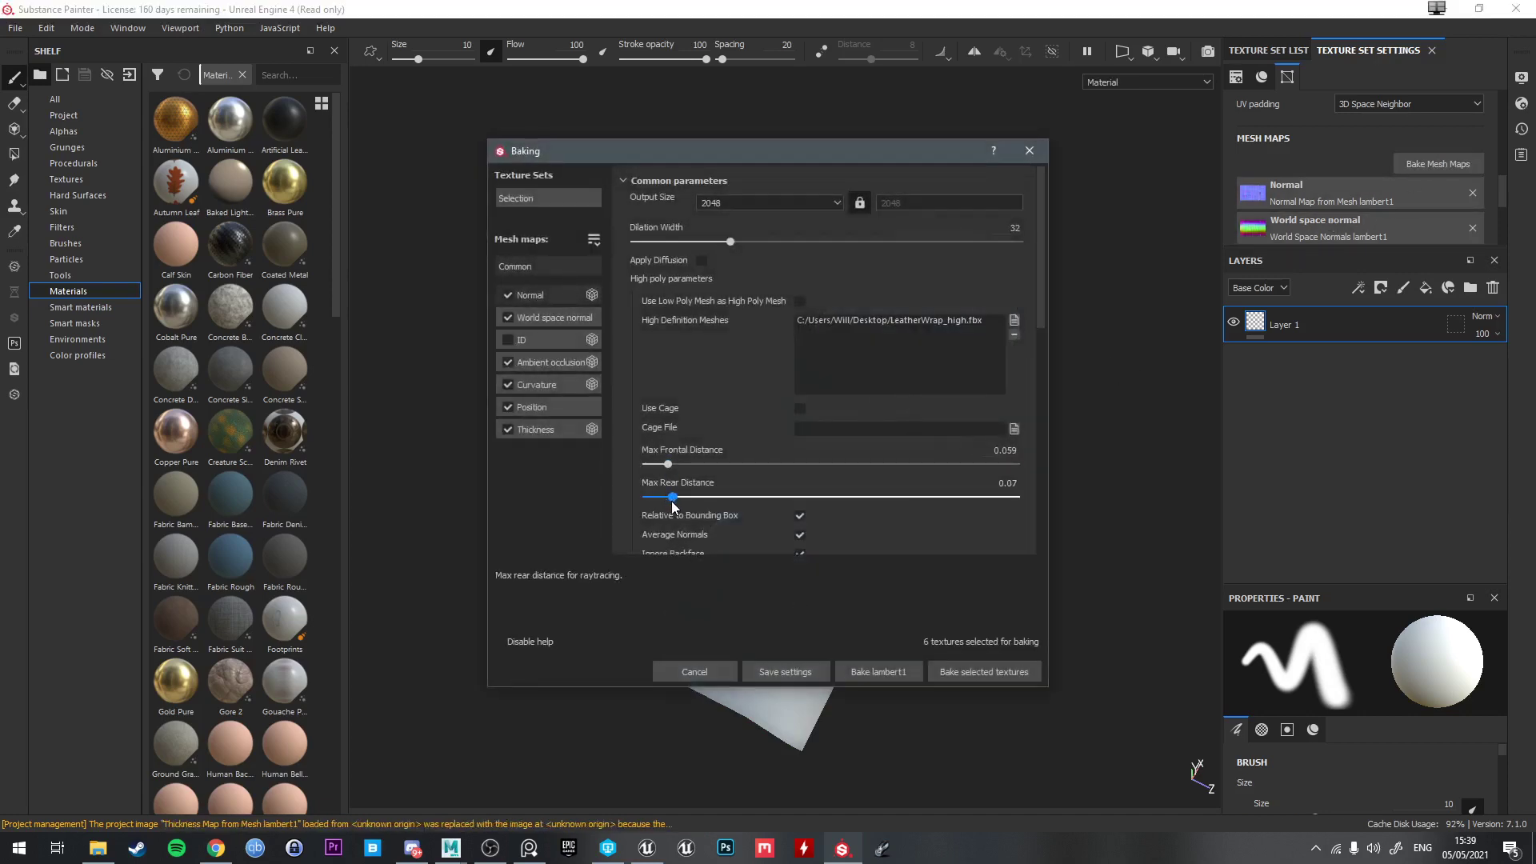
{"action": "left_click", "coordinate": [983, 672]}
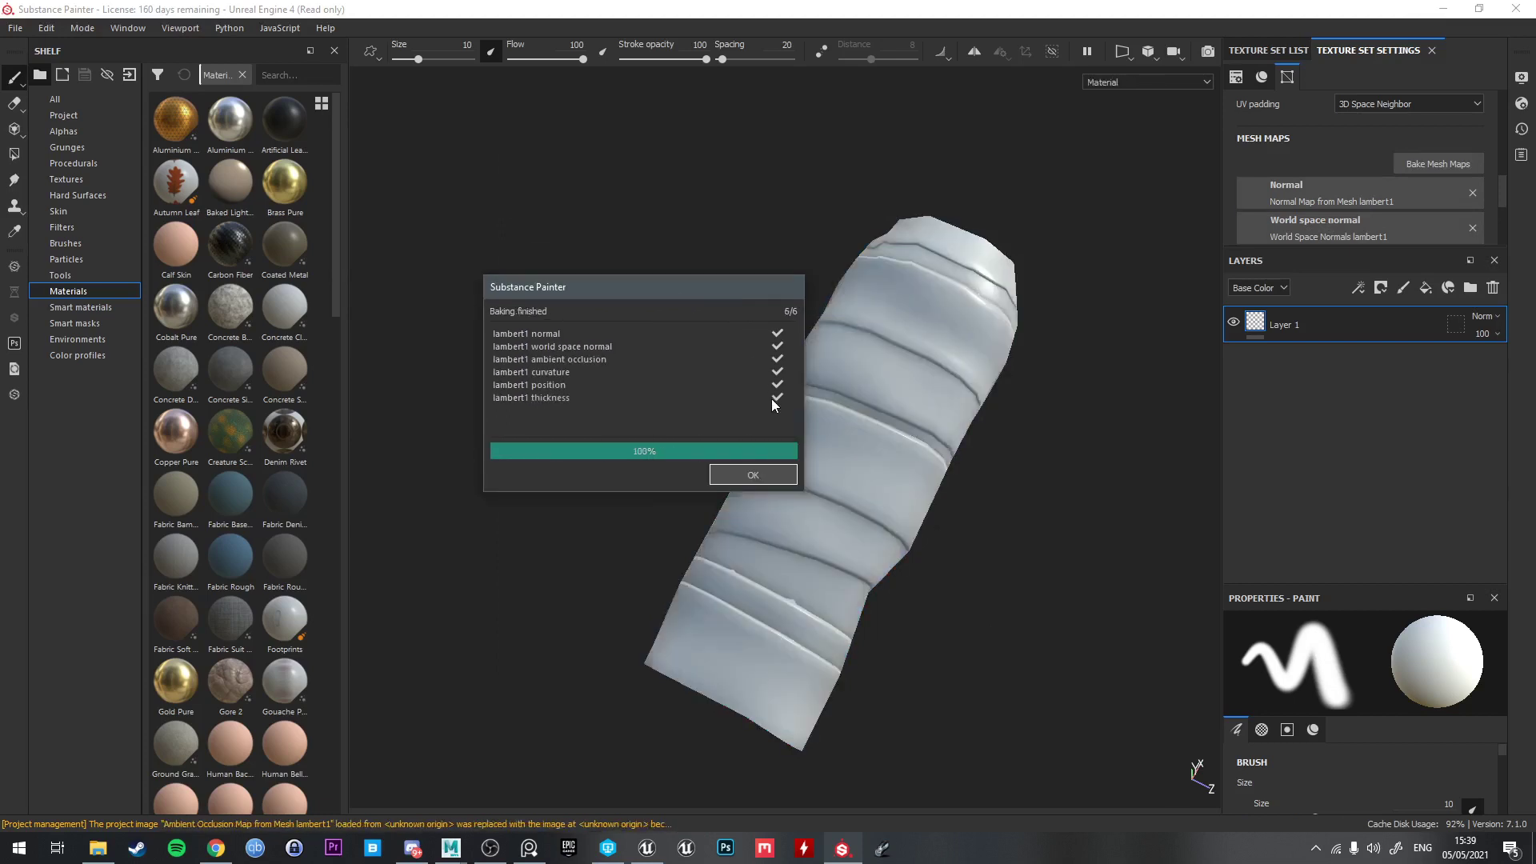
{"action": "left_click", "coordinate": [764, 475]}
{"action": "left_click_drag", "start_coordinate": [936, 539], "coordinate": [838, 479], "text": "alt"}
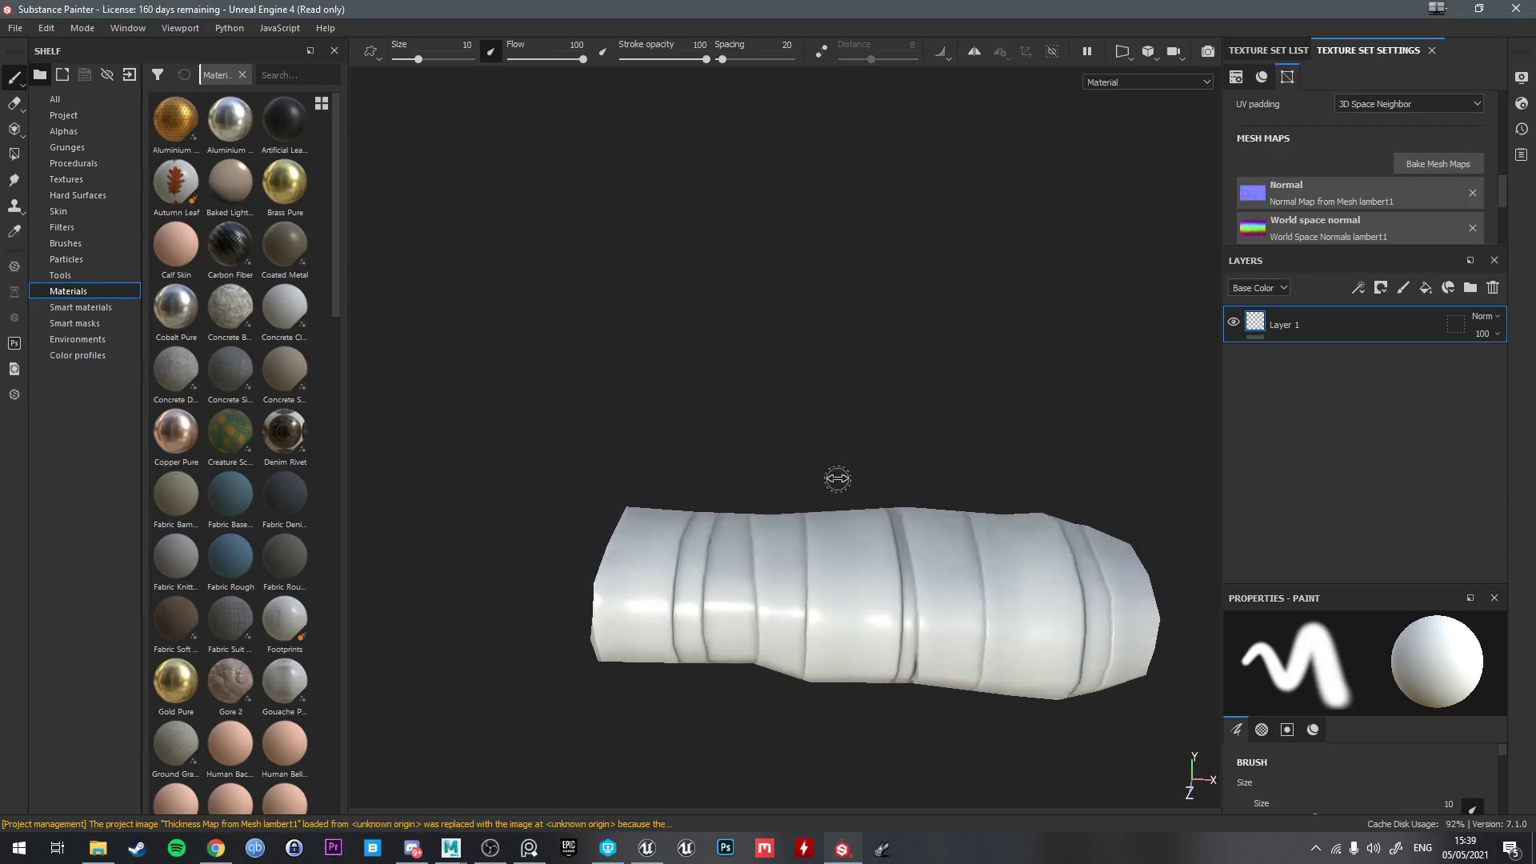
Search the materials for "leather" and apply the Leather bag material to the grip as a fill layer
{"action": "left_click", "coordinate": [290, 76]}
{"action": "type", "text": "leather"}
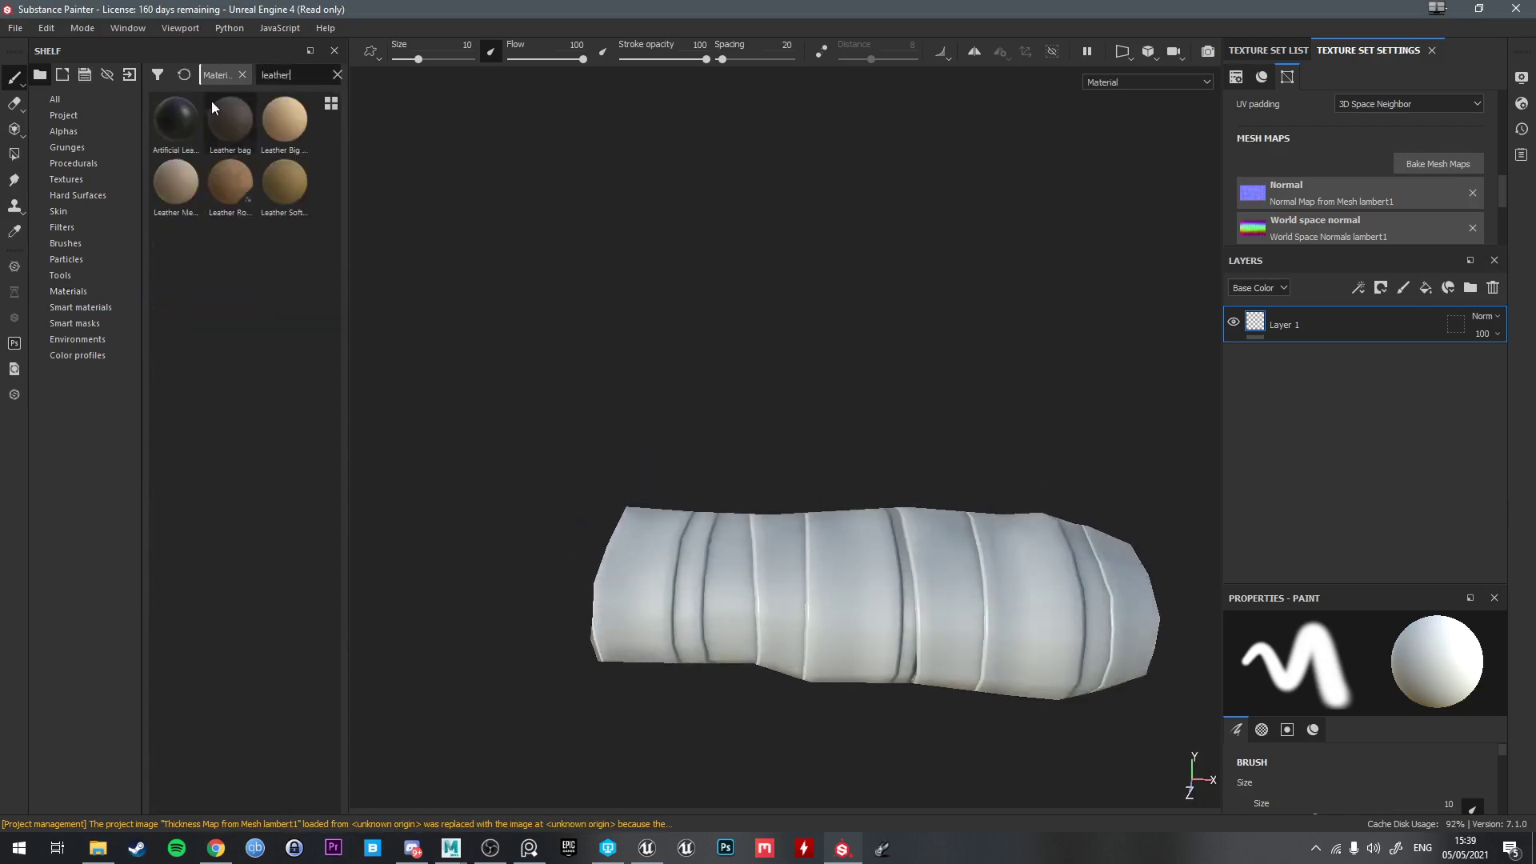
{"action": "left_click_drag", "start_coordinate": [212, 106], "coordinate": [836, 532]}
{"action": "middle_click_drag", "start_coordinate": [908, 564], "coordinate": [816, 472], "text": "alt"}
{"action": "scroll", "coordinate": [830, 472], "scroll_direction": "down", "scroll_amount": 3}
{"action": "left_click_drag", "start_coordinate": [832, 473], "coordinate": [867, 432], "text": "alt"}
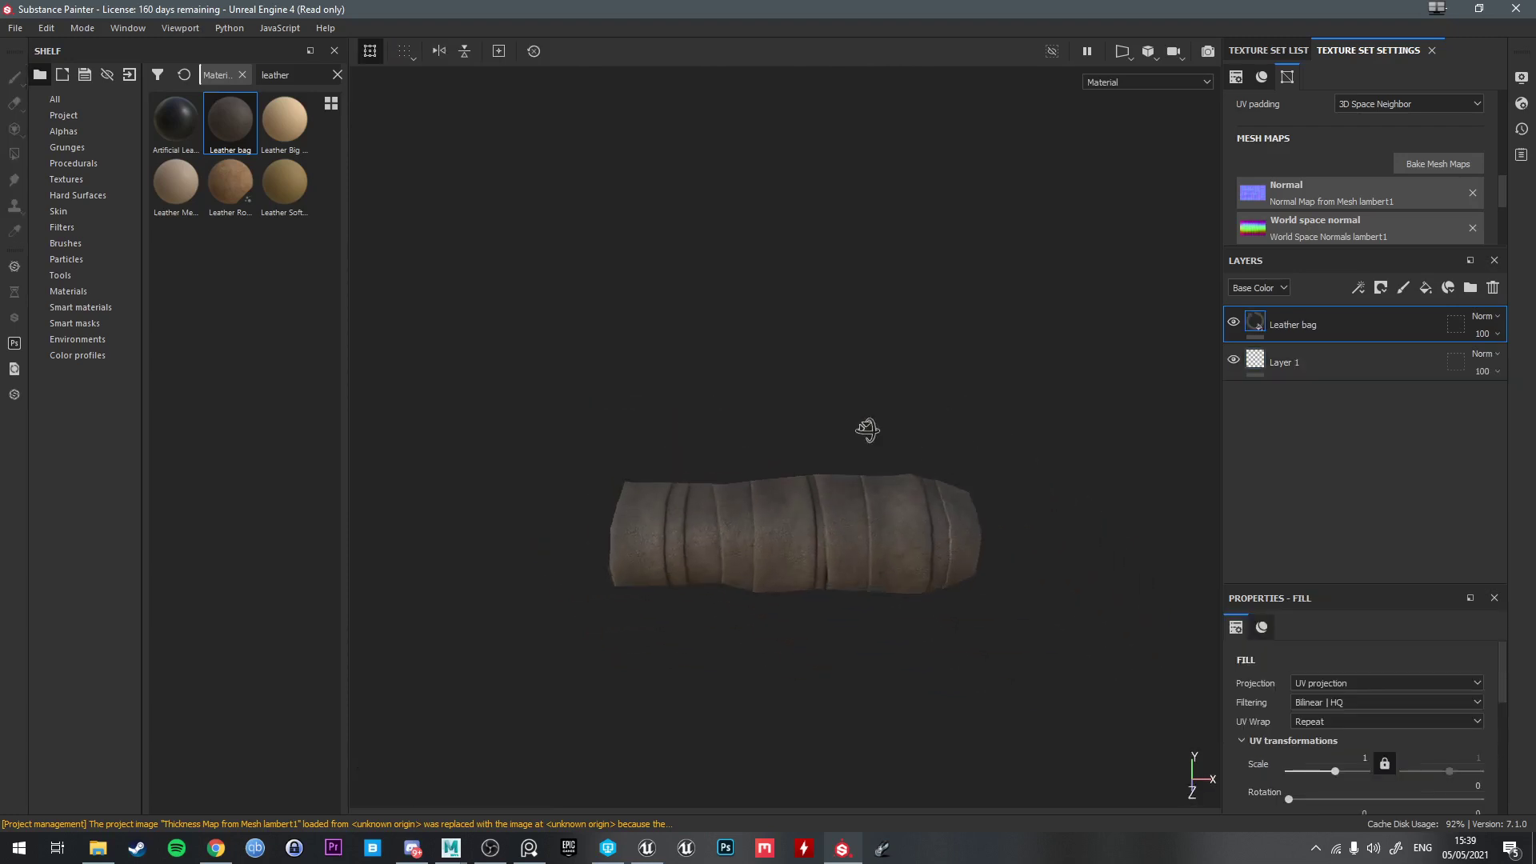
Set the UV scale of the Leather bag fill layer to 0.5
{"action": "scroll", "coordinate": [868, 504], "scroll_direction": "up", "scroll_amount": 6}
{"action": "left_click_drag", "start_coordinate": [878, 538], "coordinate": [884, 520], "text": "alt"}
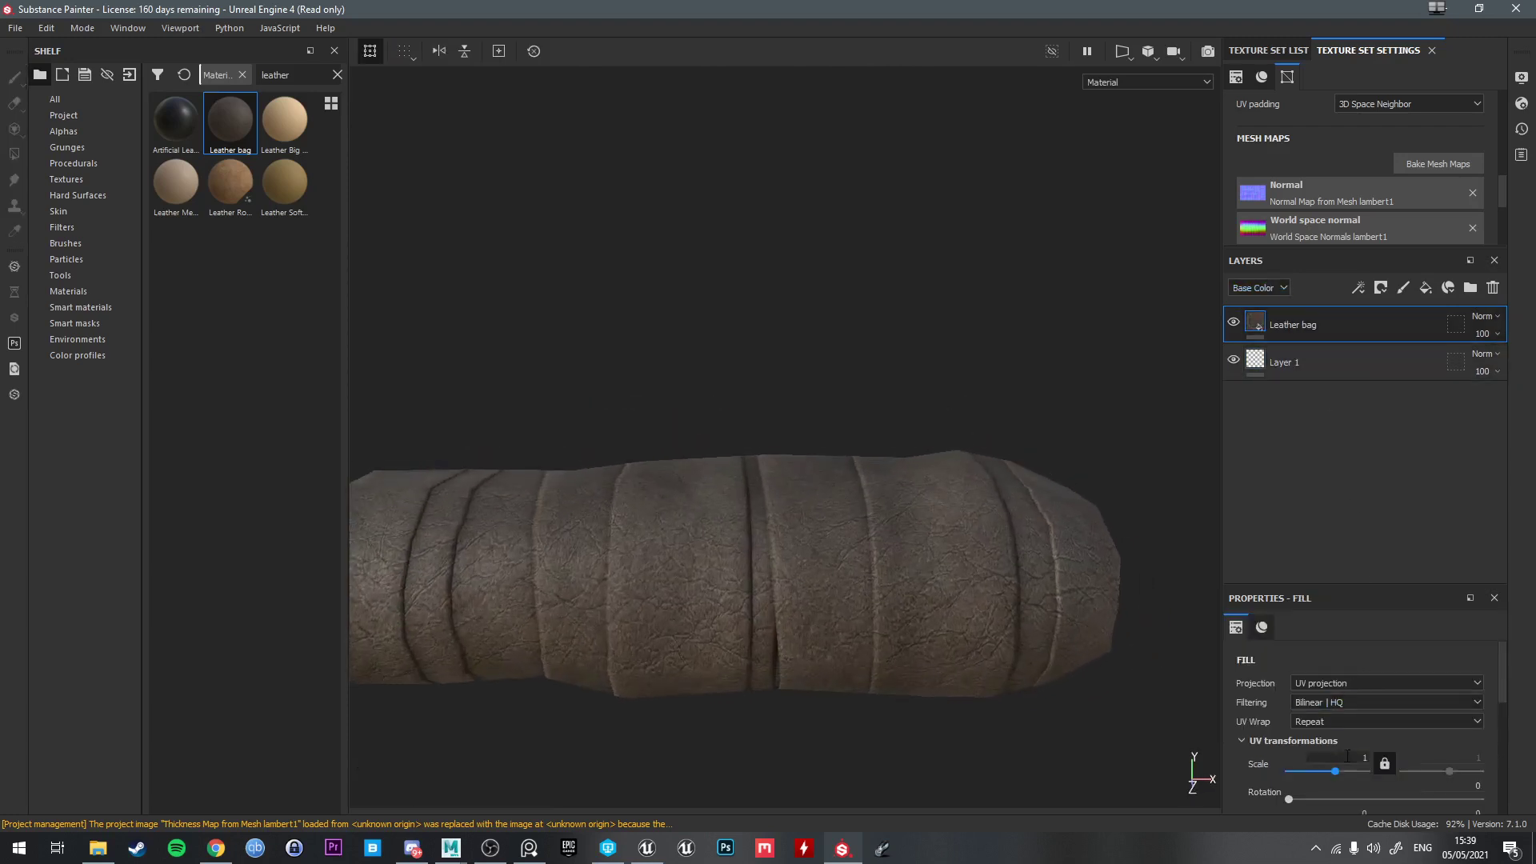
{"action": "scroll", "coordinate": [1347, 718], "scroll_direction": "down", "scroll_amount": 1}
{"action": "left_click_drag", "start_coordinate": [1347, 722], "coordinate": [1331, 724]}
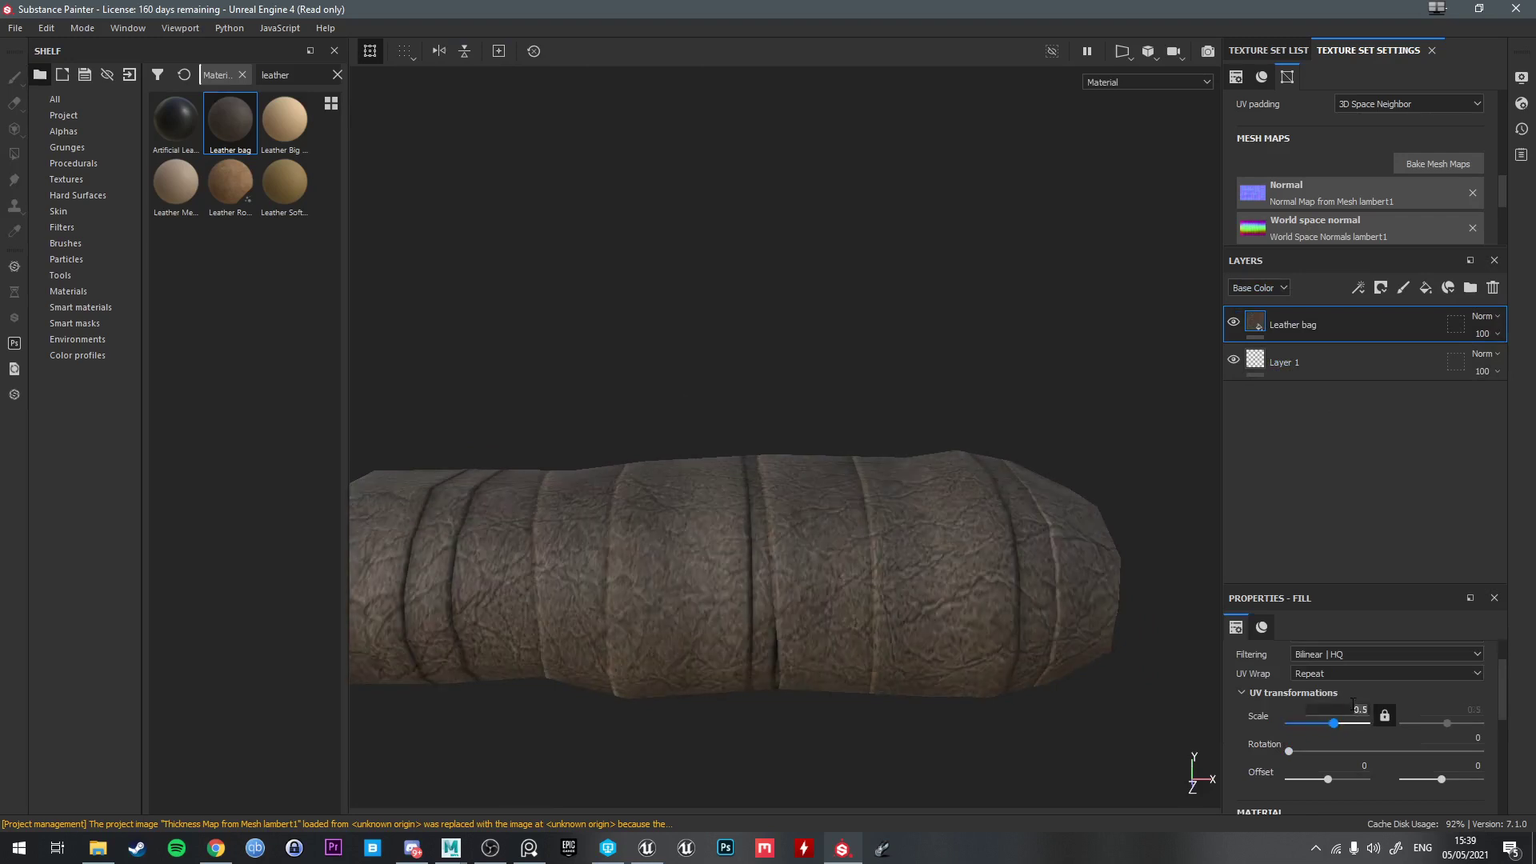
Set the UV scale of the Leather bag fill layer to 0.4
{"action": "left_click", "coordinate": [1353, 704]}
{"action": "type", "text": "0.4"}
{"action": "key", "text": "Return"}
{"action": "left_click_drag", "start_coordinate": [808, 520], "coordinate": [785, 468], "text": "alt"}
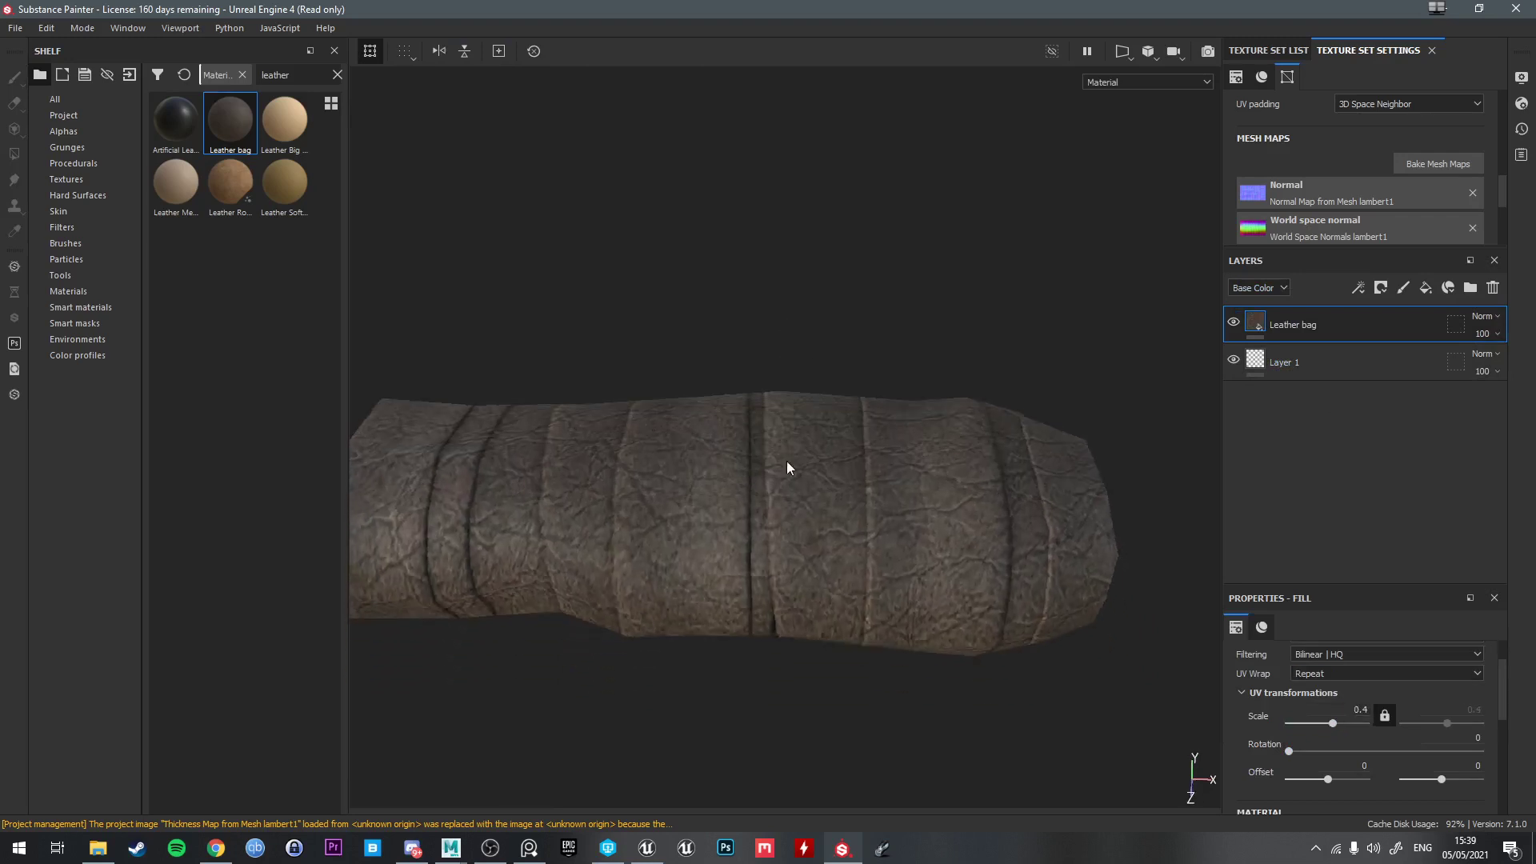
{"action": "middle_click_drag", "start_coordinate": [785, 468], "coordinate": [922, 535], "text": "alt"}
{"action": "right_click_drag", "start_coordinate": [922, 535], "coordinate": [900, 535], "text": "shift"}
{"action": "left_click_drag", "start_coordinate": [900, 536], "coordinate": [681, 492], "text": "alt"}
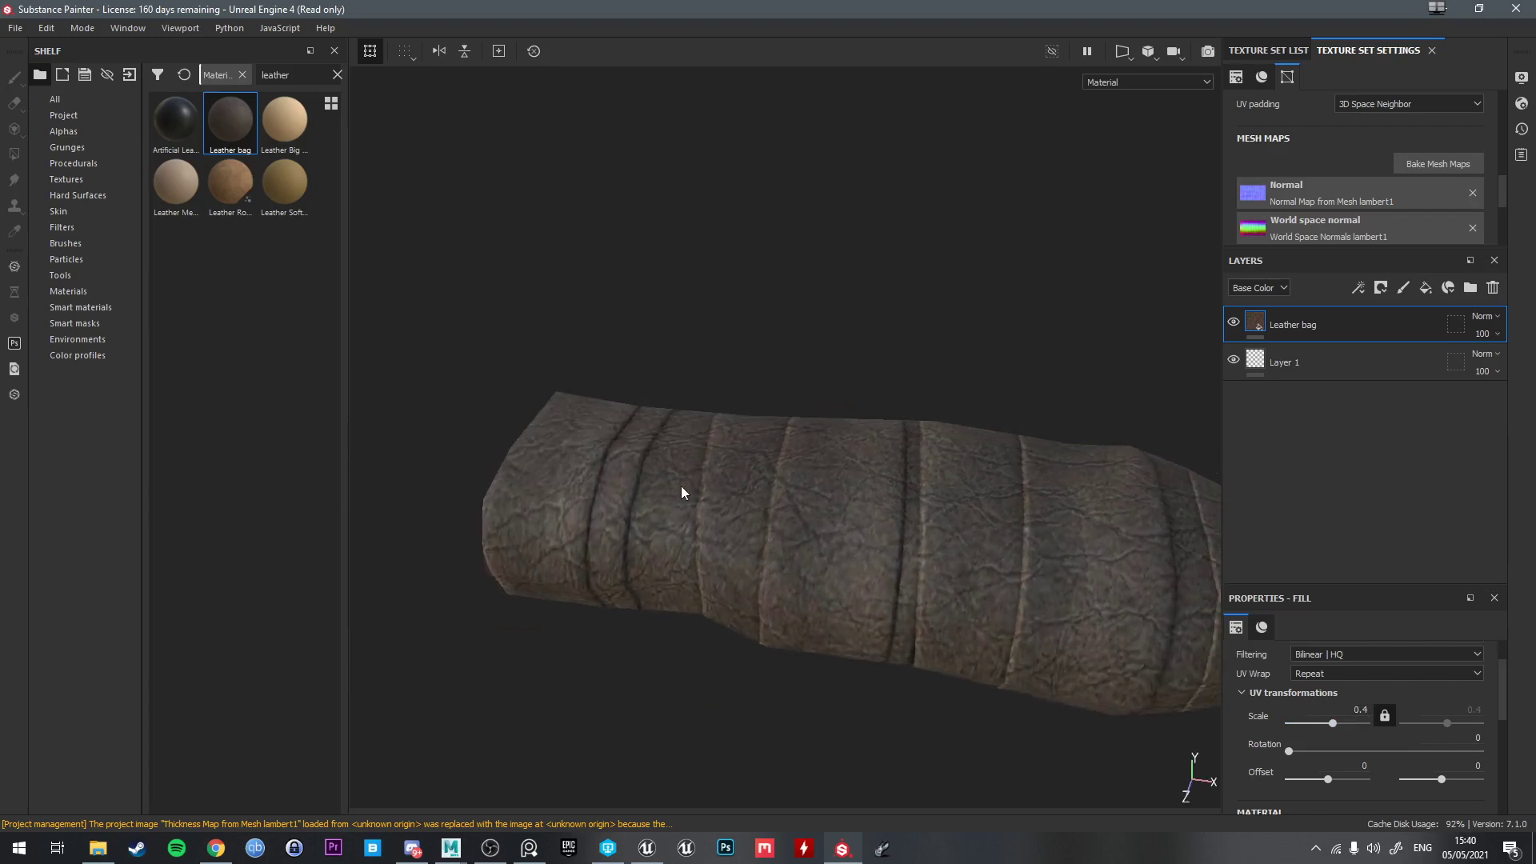
Apply the Leather Rough material over the grip and mask it with the Fabric Edge smart mask, searching the smart masks for "edge"
{"action": "left_click_drag", "start_coordinate": [232, 189], "coordinate": [1076, 644]}
{"action": "right_click", "coordinate": [1289, 325]}
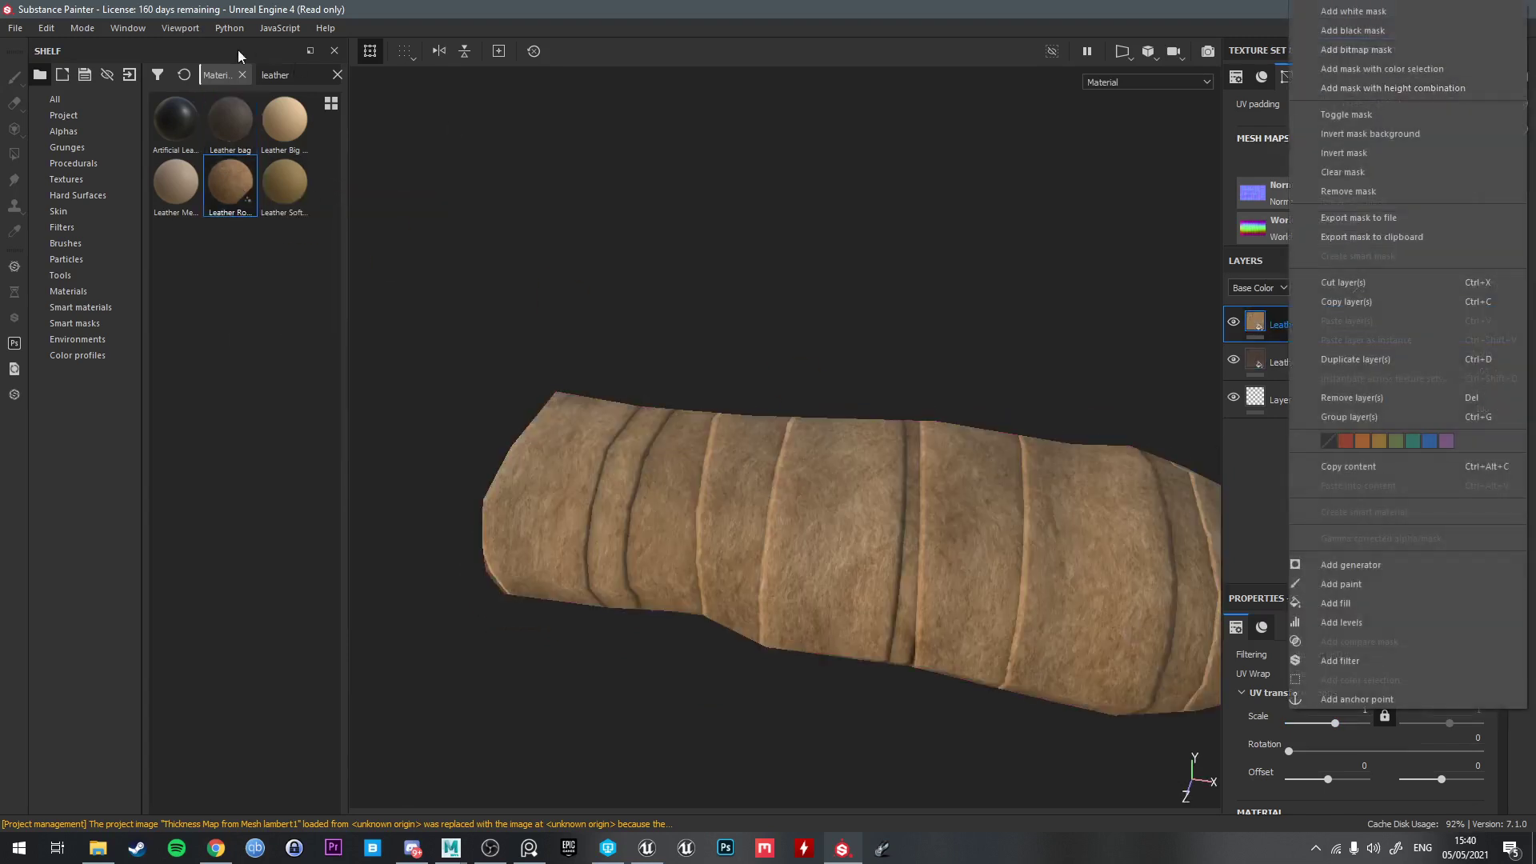
{"action": "left_click", "coordinate": [83, 324]}
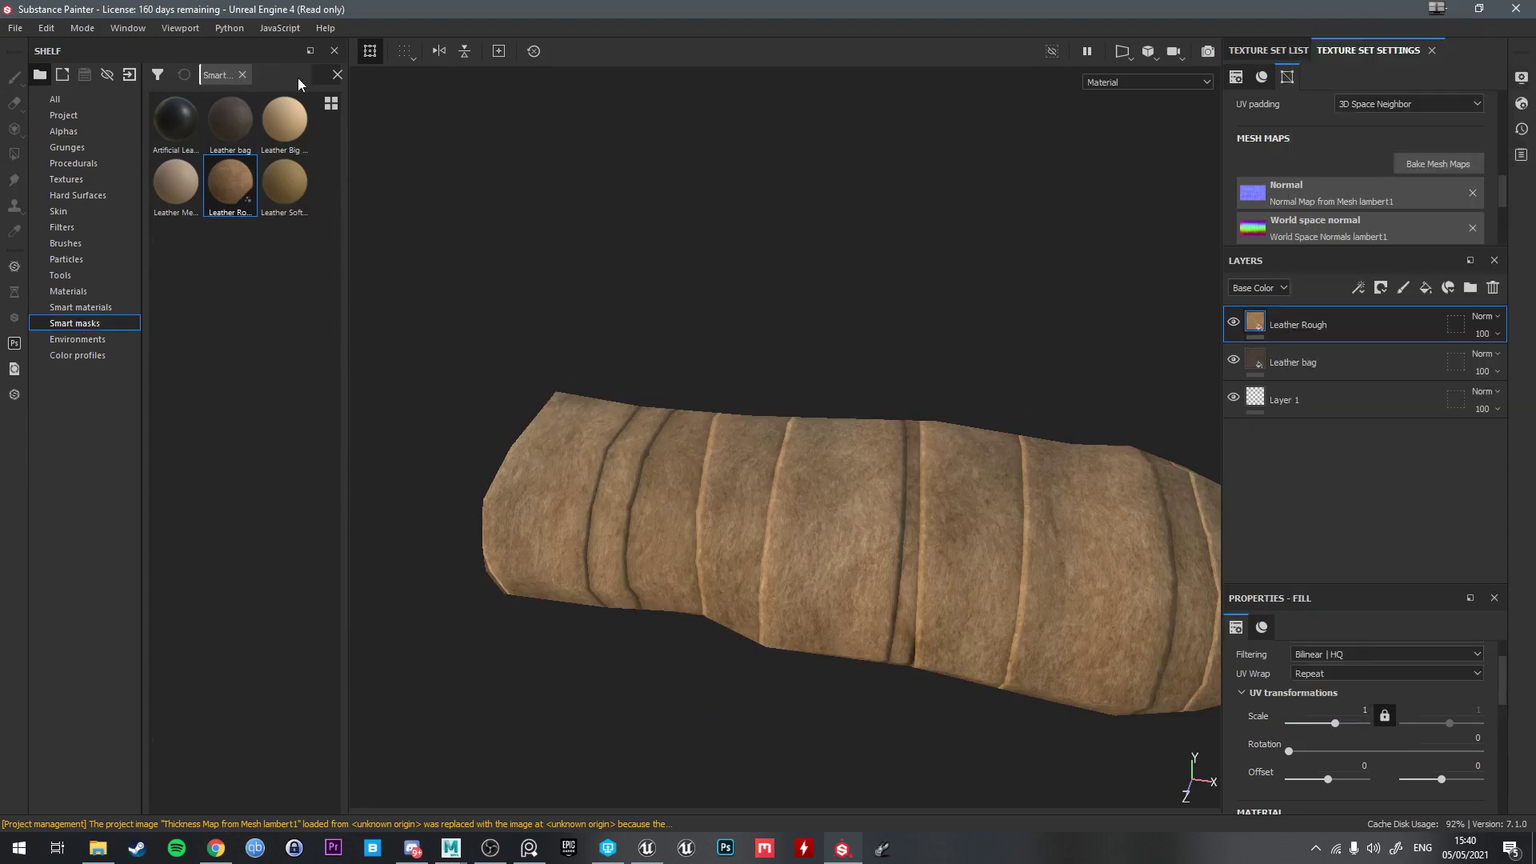
{"action": "type", "text": "edge"}
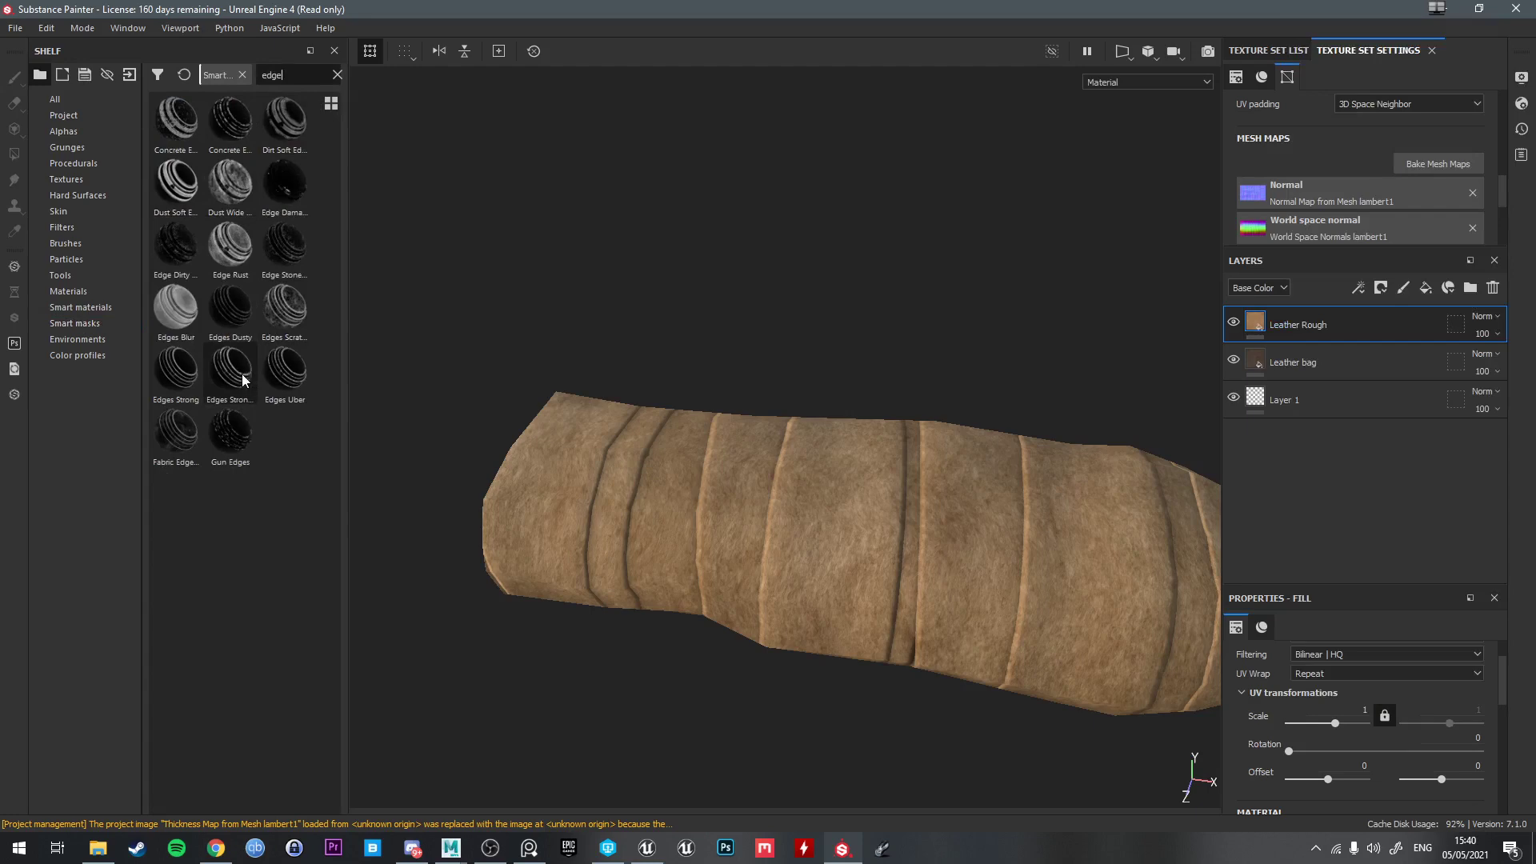
{"action": "left_click_drag", "start_coordinate": [176, 432], "coordinate": [1332, 323]}
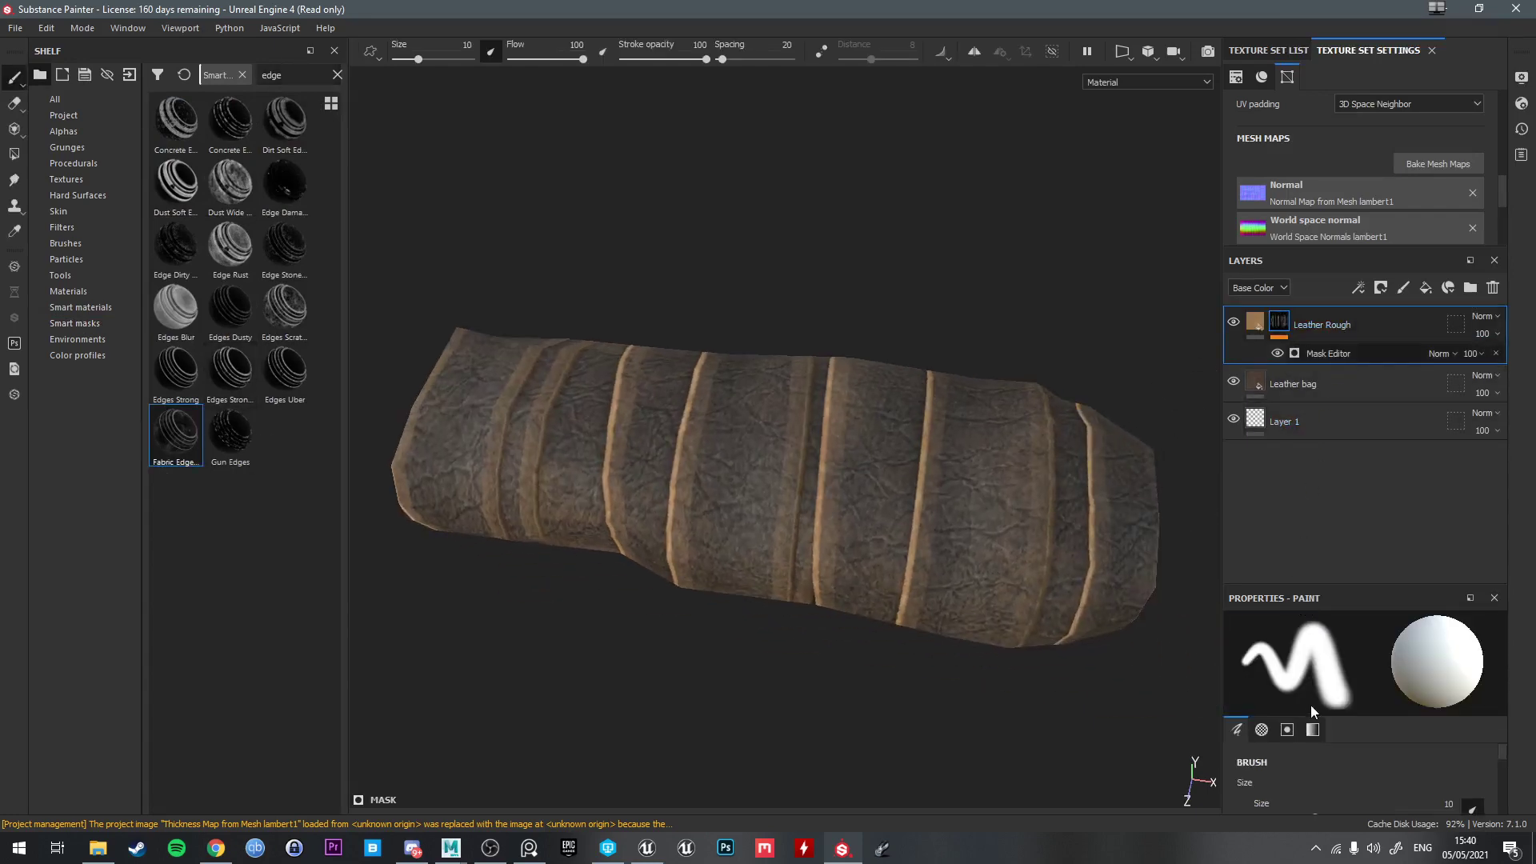
Set the Leather Rough mask generator's Global Contrast to 0.36 and the Leather bag layer's UV scale to 1
{"action": "left_click", "coordinate": [1328, 353]}
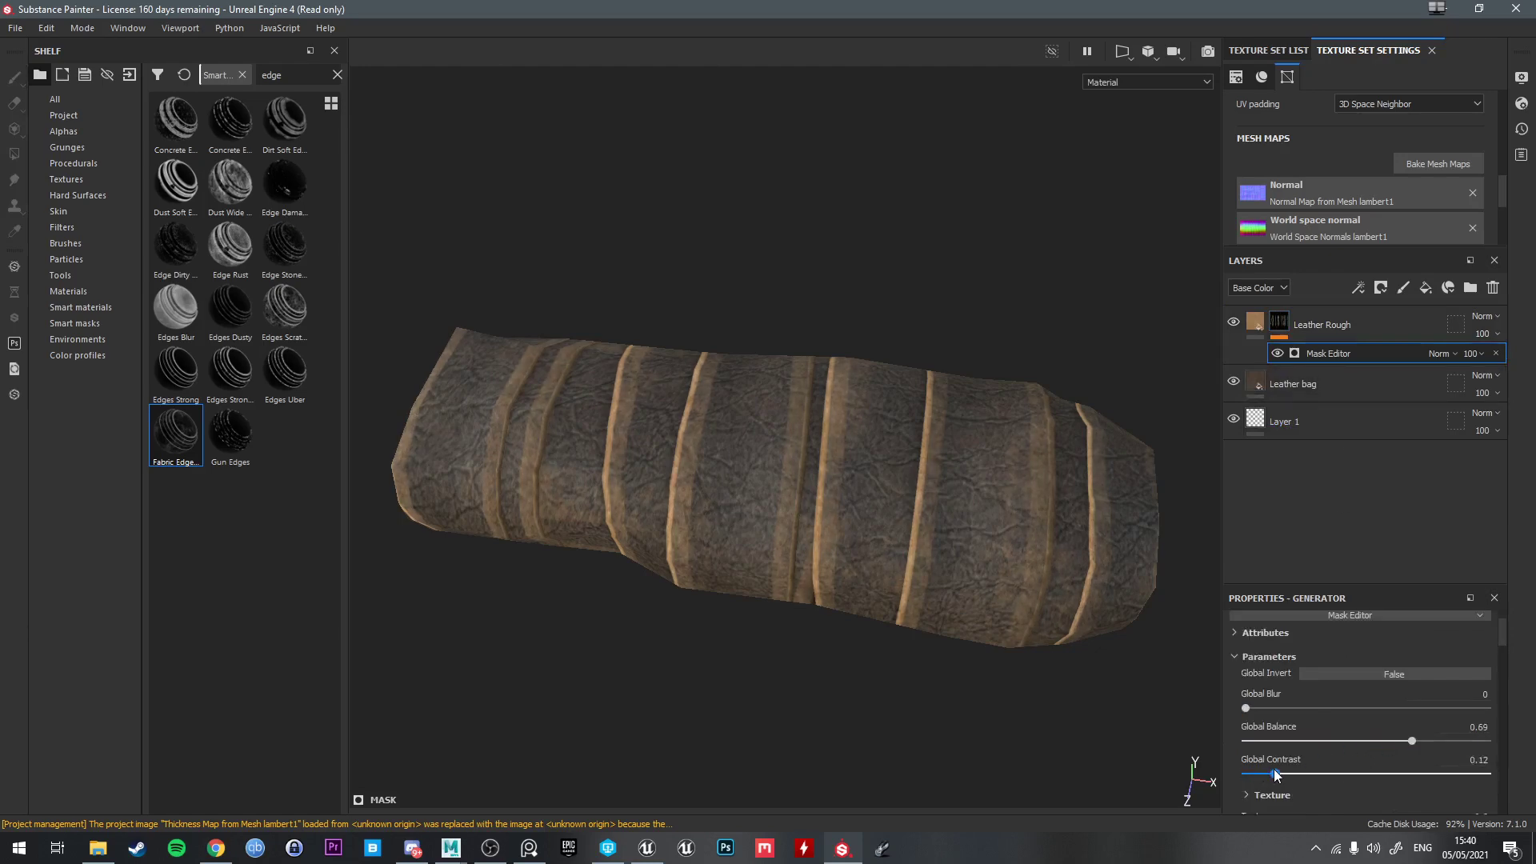
{"action": "left_click_drag", "start_coordinate": [1094, 687], "coordinate": [1018, 483], "text": "alt"}
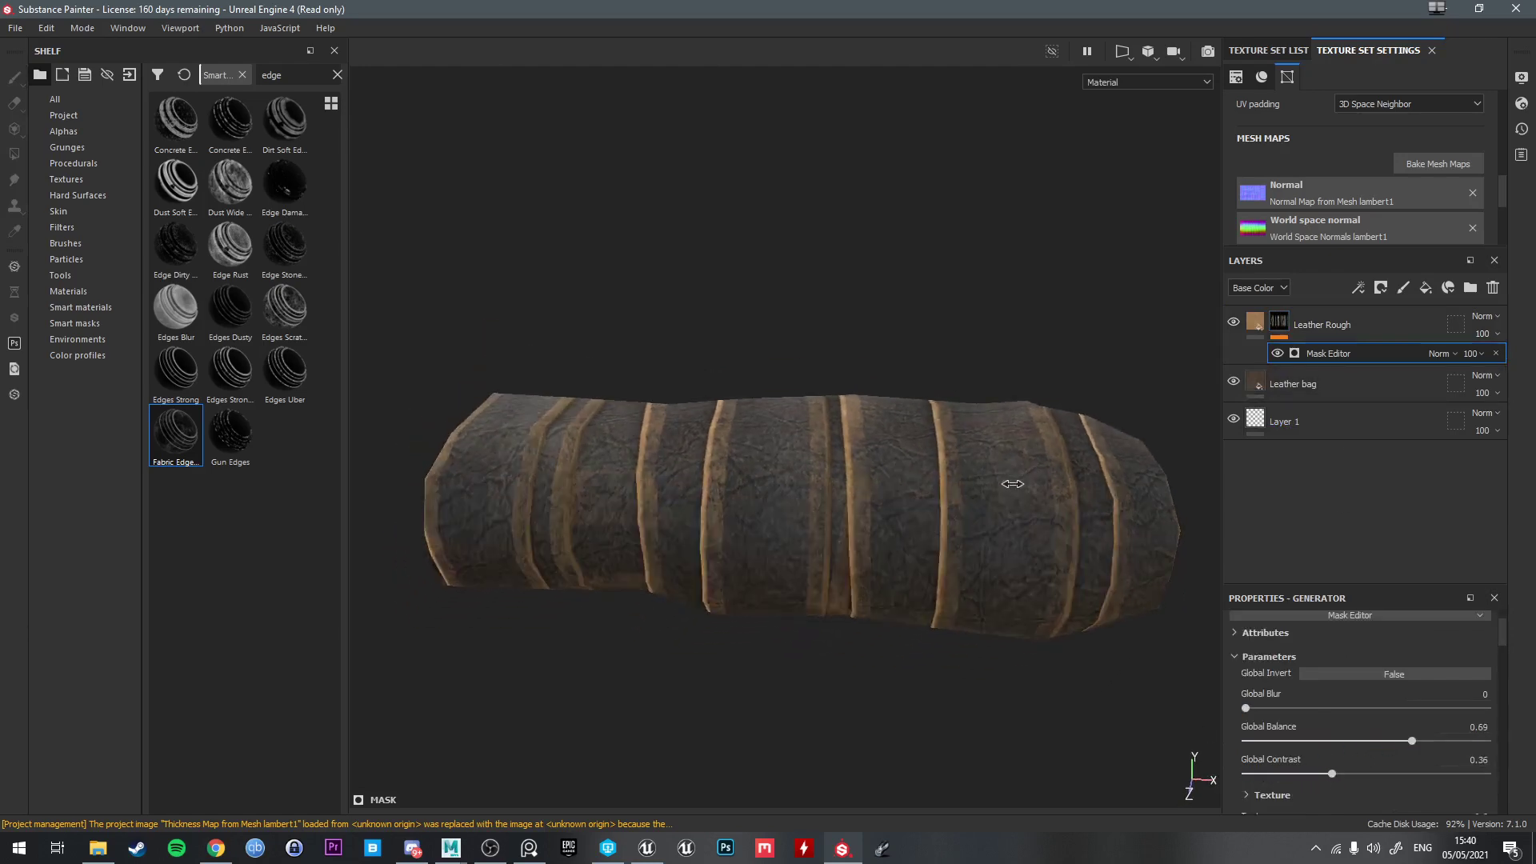
{"action": "left_click", "coordinate": [1290, 384]}
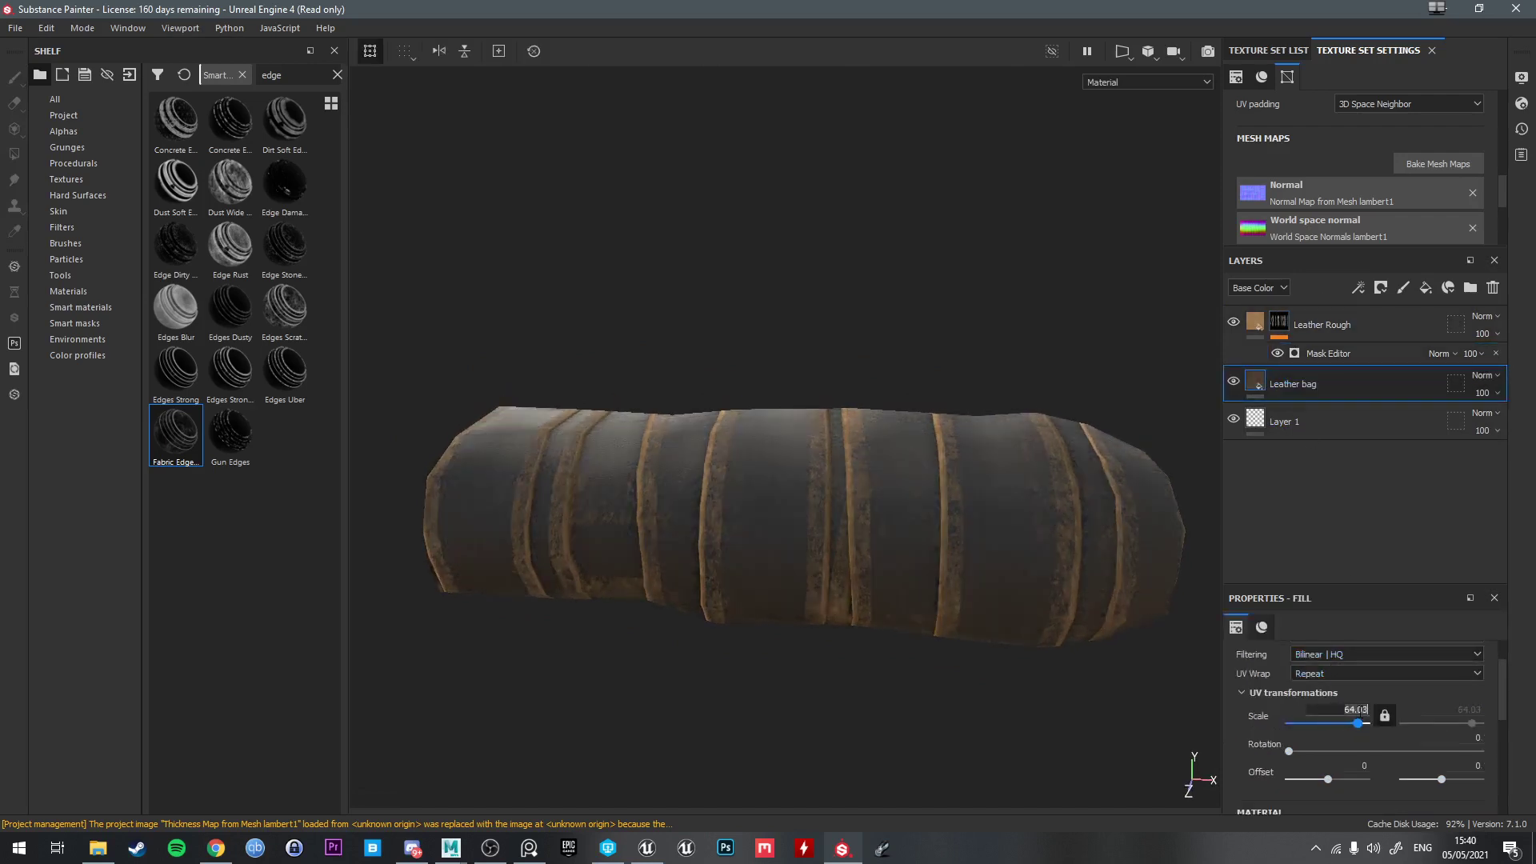
{"action": "left_click_drag", "start_coordinate": [943, 521], "coordinate": [1012, 464], "text": "alt"}
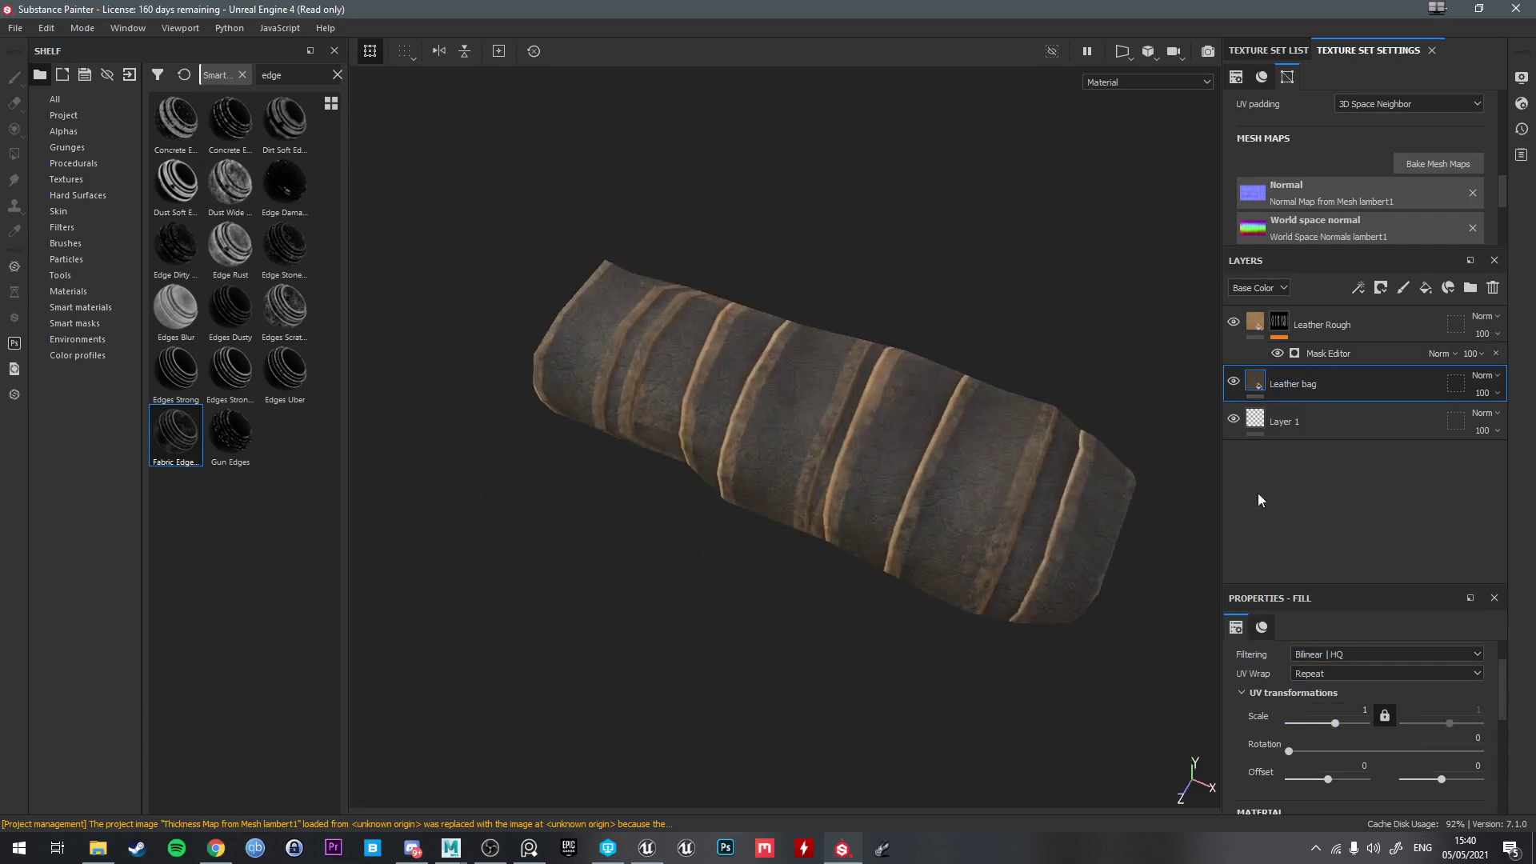
Slightly raise the Texture and Texture 2 amounts in the Leather Rough layer's Mask Editor generator
{"action": "left_click", "coordinate": [1326, 353]}
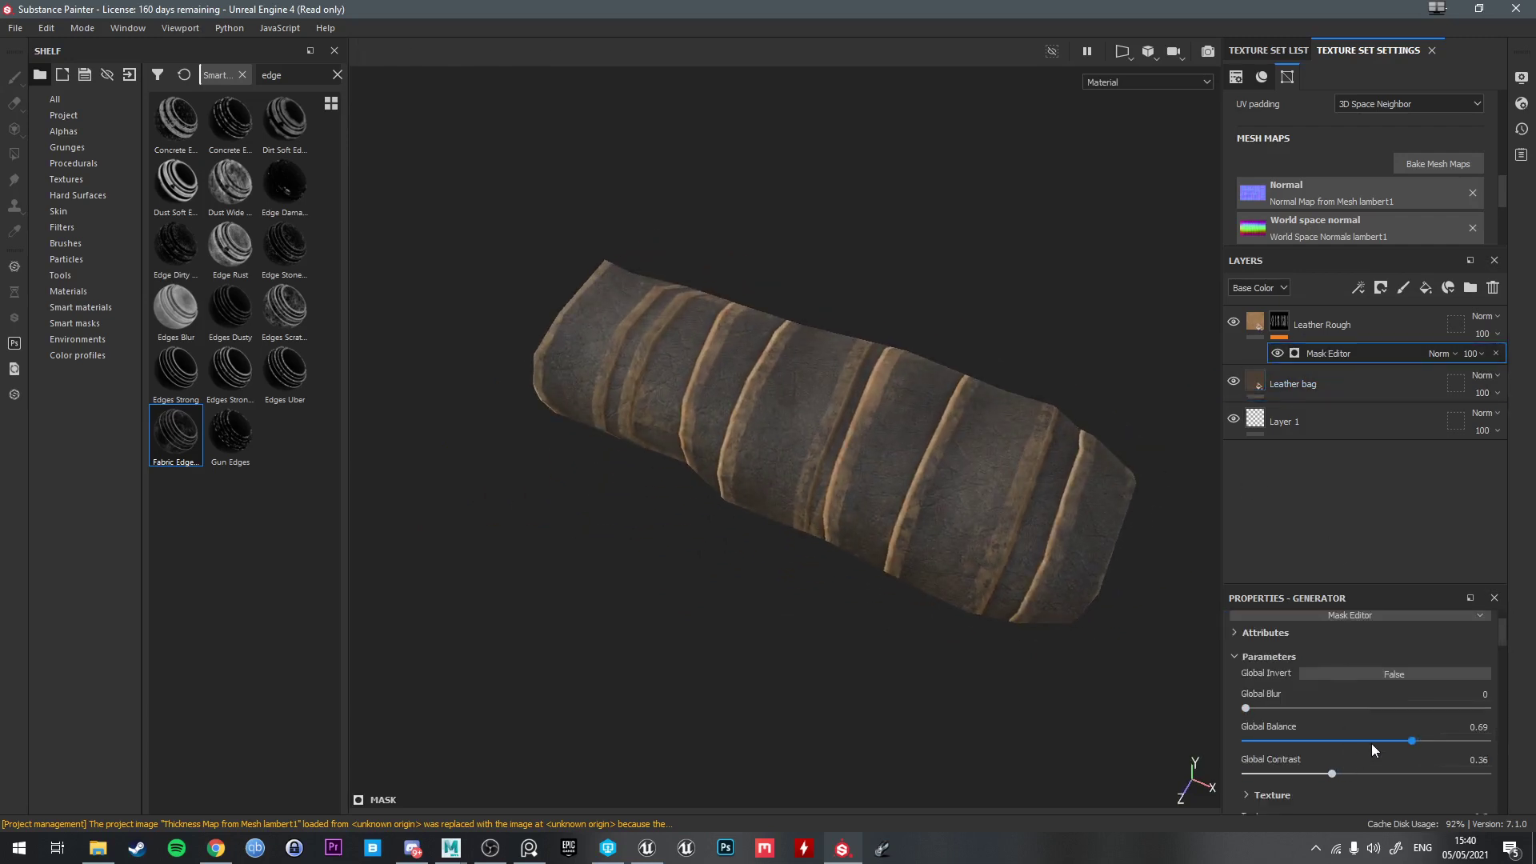
{"action": "scroll", "coordinate": [1337, 749], "scroll_direction": "down", "scroll_amount": 3}
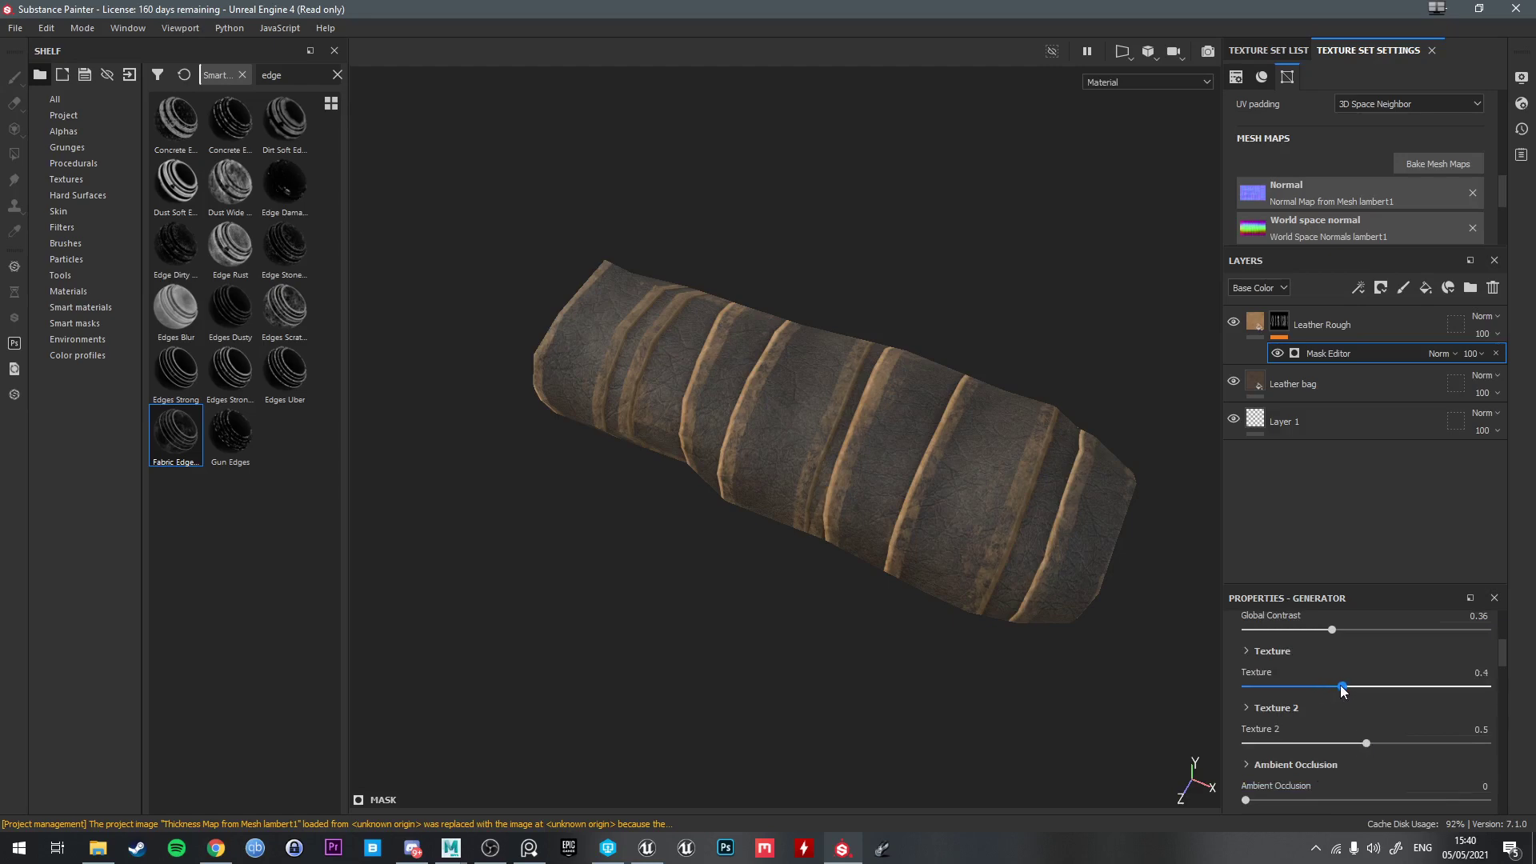
{"action": "left_click_drag", "start_coordinate": [1369, 686], "coordinate": [1381, 685]}
{"action": "left_click_drag", "start_coordinate": [1365, 743], "coordinate": [1377, 744]}
Add a fill effect to the Leather Rough layer's content with only the height channel enabled
{"action": "left_click", "coordinate": [1259, 331]}
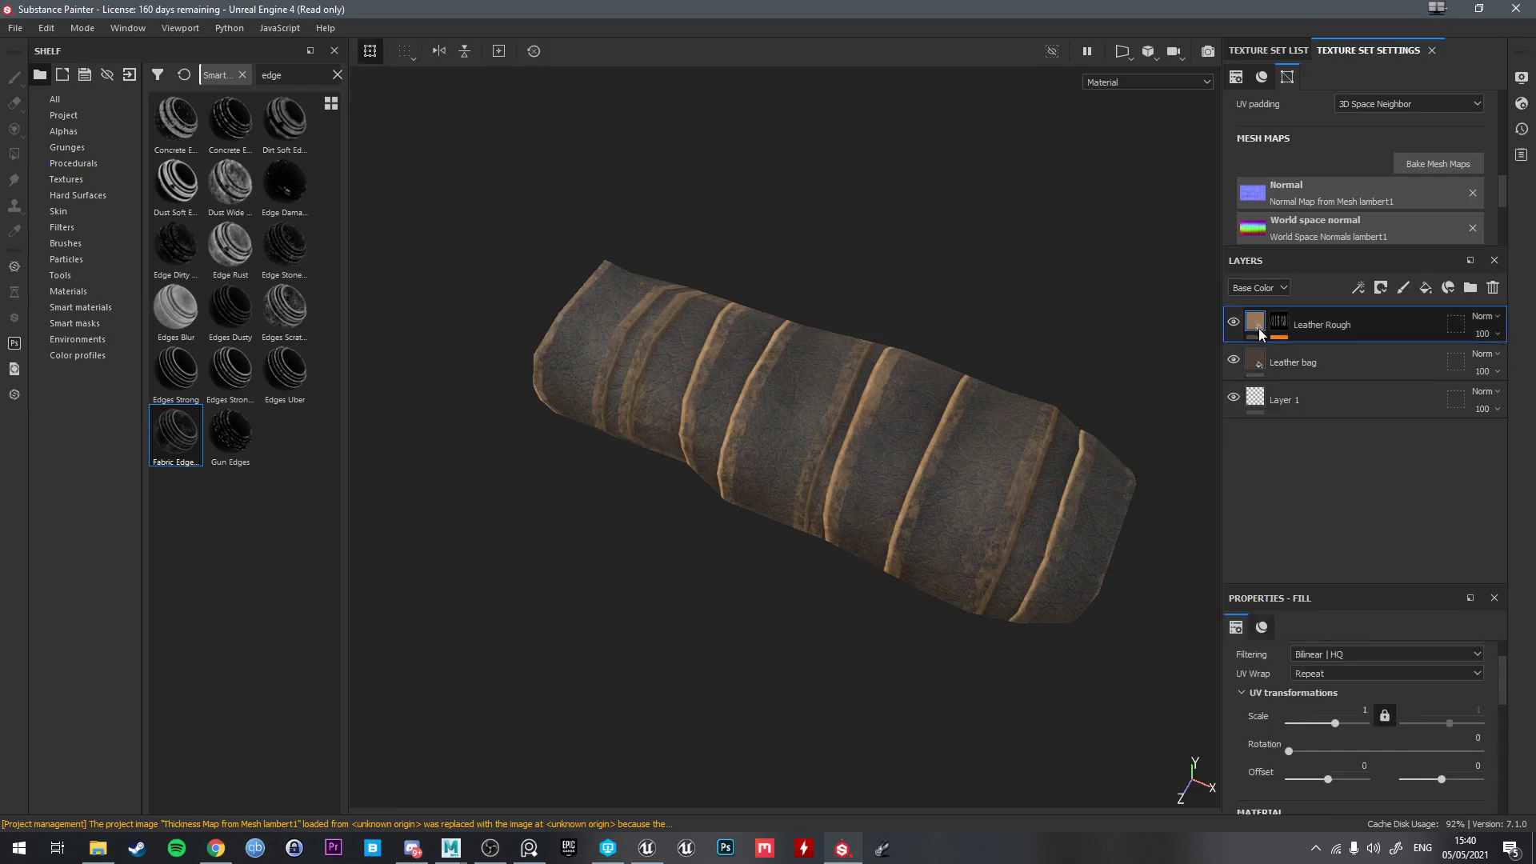
{"action": "right_click", "coordinate": [1259, 329]}
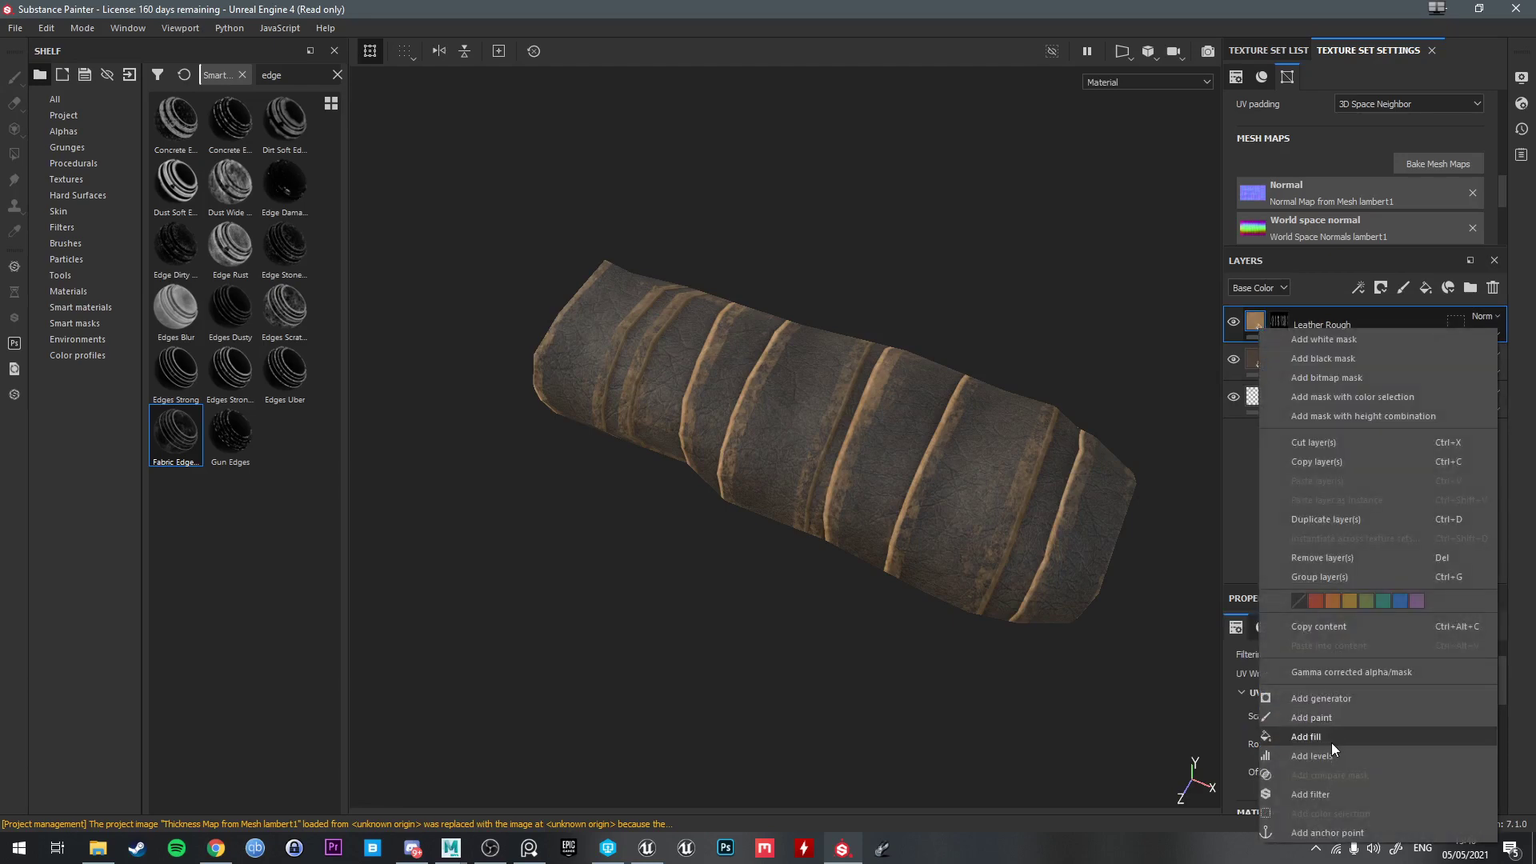
{"action": "left_click", "coordinate": [1331, 742]}
{"action": "scroll", "coordinate": [1346, 714], "scroll_direction": "down", "scroll_amount": 2}
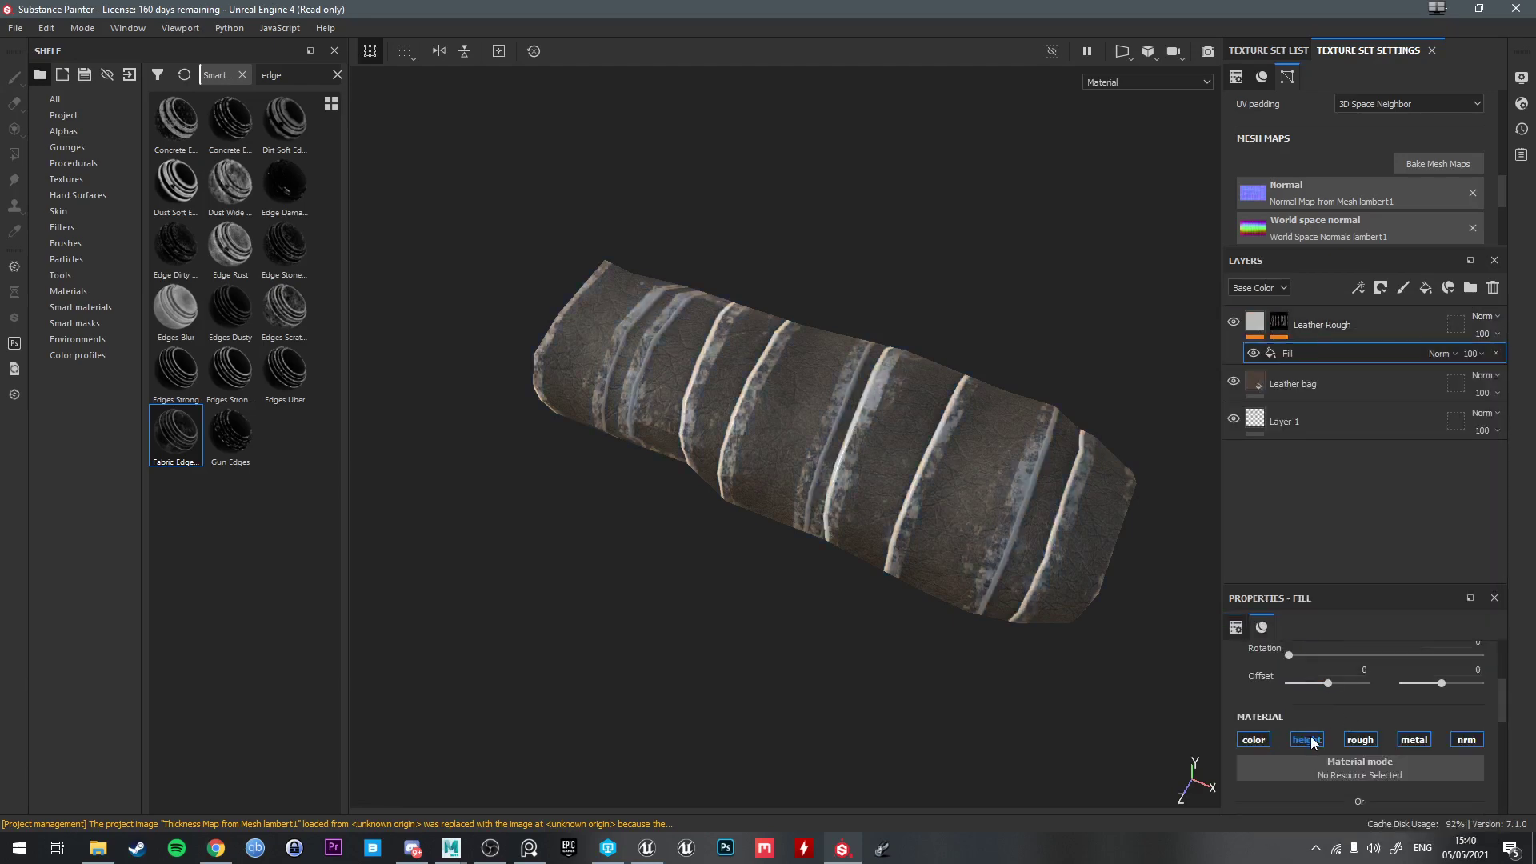
{"action": "left_click", "coordinate": [1254, 739]}
{"action": "scroll", "coordinate": [1392, 765], "scroll_direction": "down", "scroll_amount": 2}
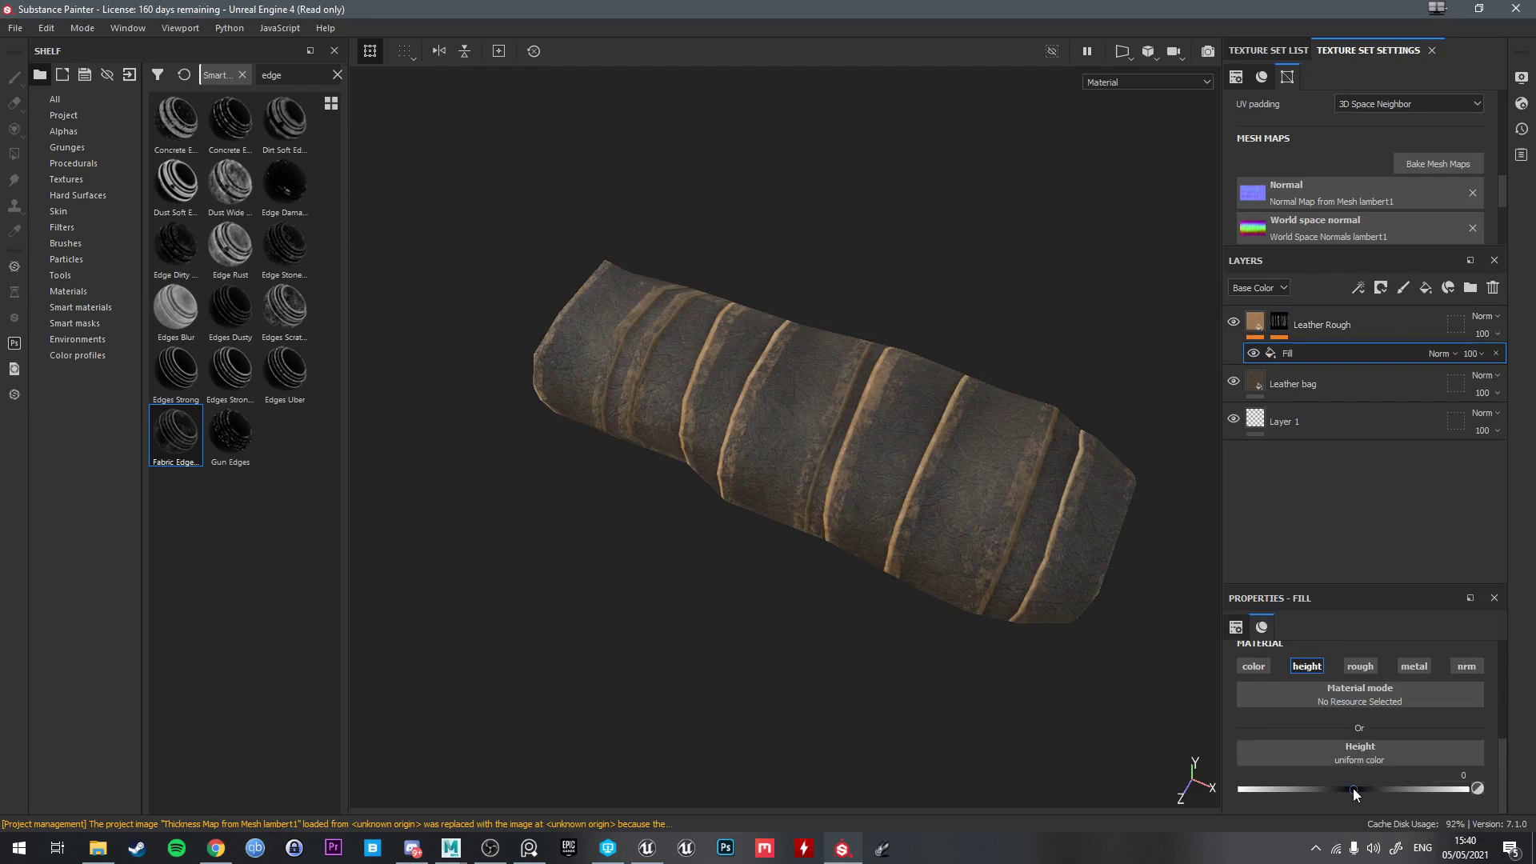
Lower the height of the Leather Rough layer's fill effect to about -0.104
{"action": "left_click_drag", "start_coordinate": [1341, 789], "coordinate": [1332, 788]}
{"action": "scroll", "coordinate": [1011, 508], "scroll_direction": "down", "scroll_amount": 2}
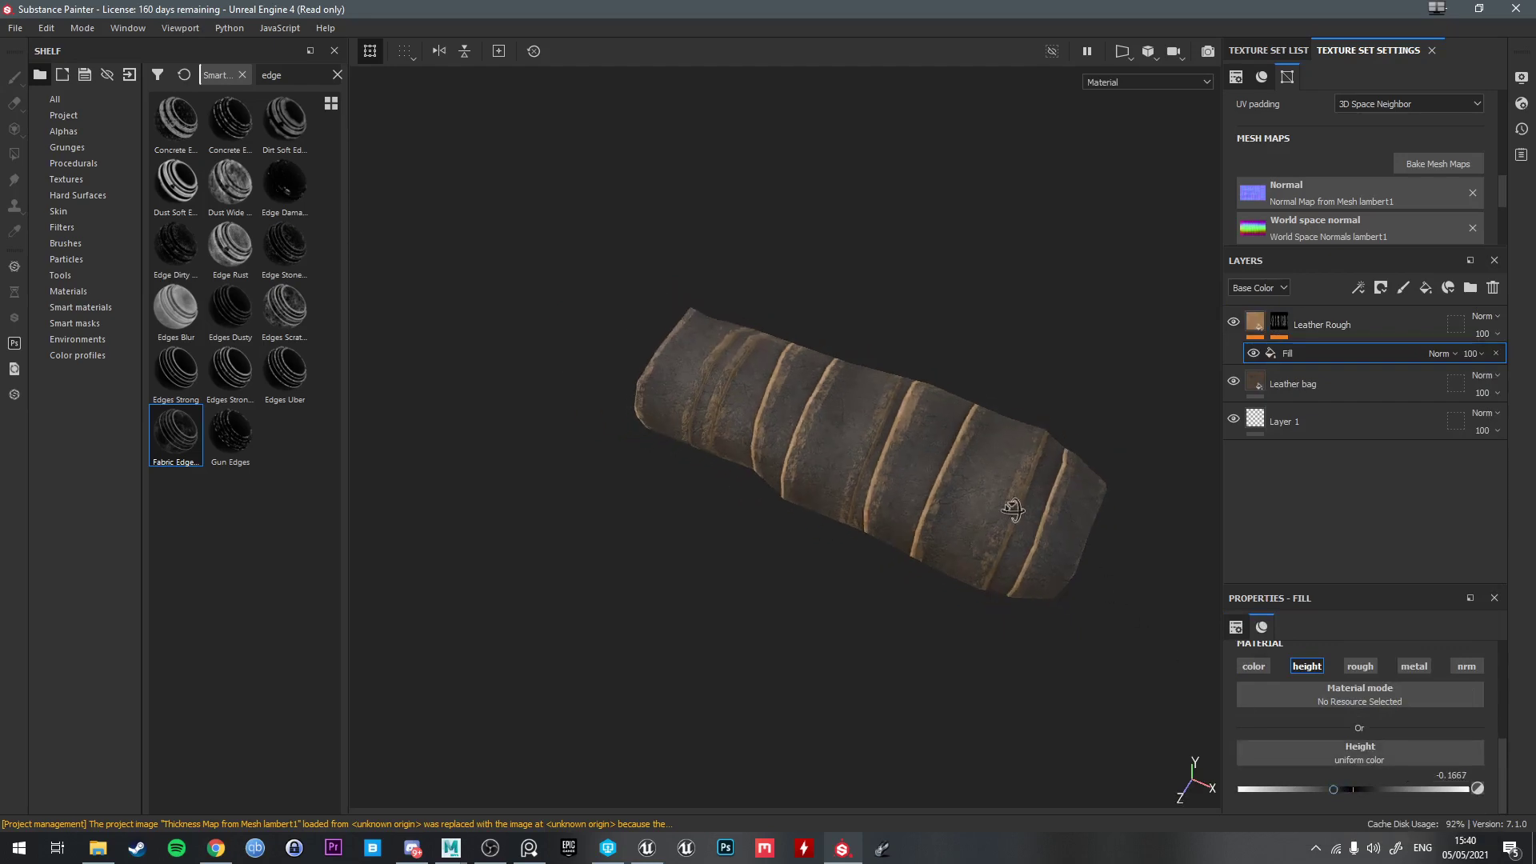
{"action": "scroll", "coordinate": [973, 536], "scroll_direction": "up", "scroll_amount": 3}
{"action": "left_click_drag", "start_coordinate": [1011, 507], "coordinate": [996, 462], "text": "alt"}
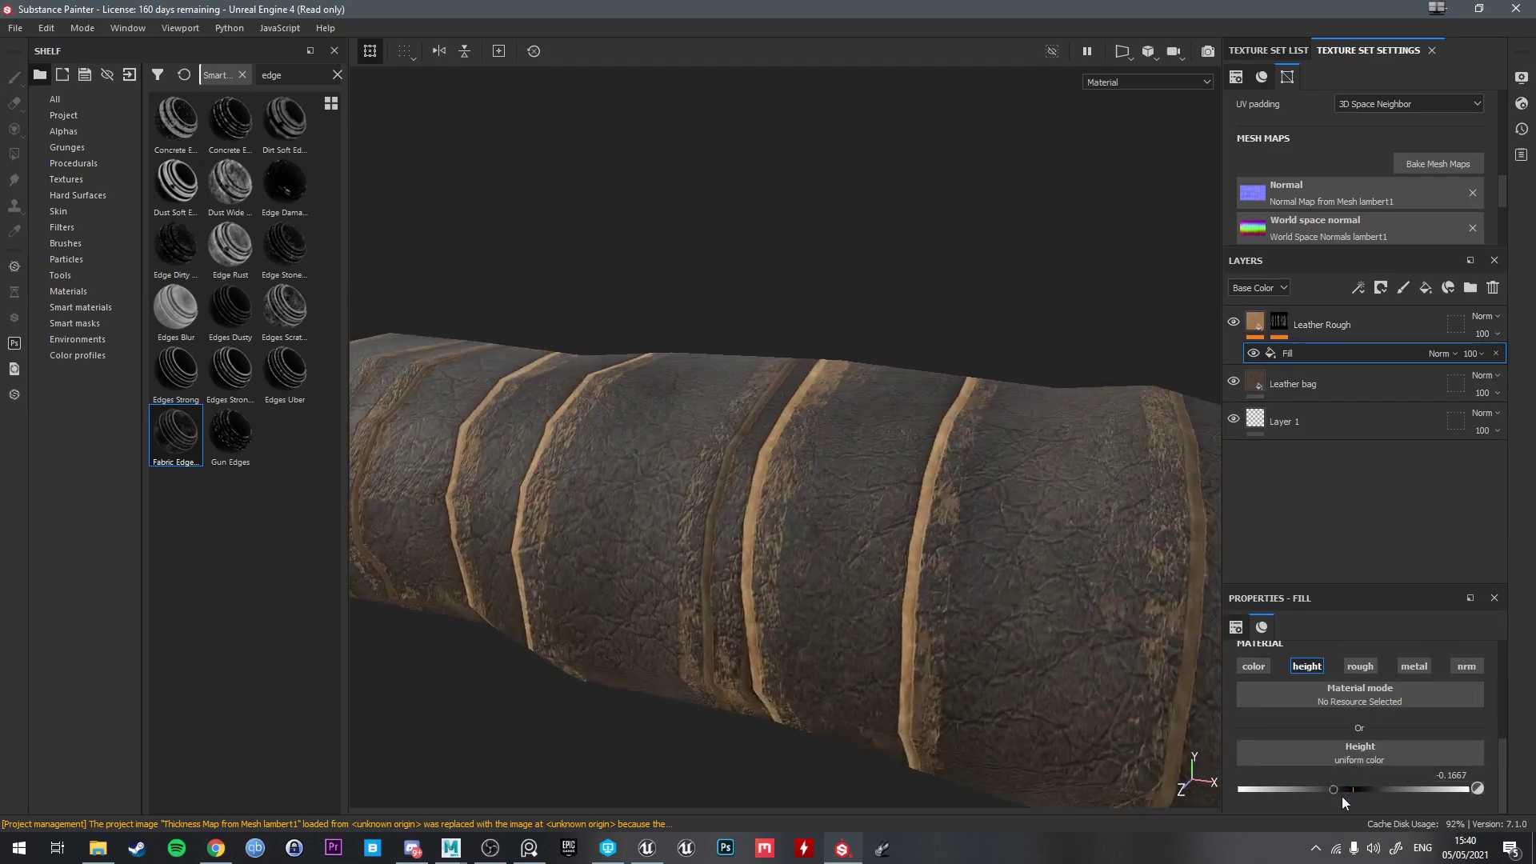
{"action": "left_click_drag", "start_coordinate": [1341, 791], "coordinate": [1341, 794]}
{"action": "left_click_drag", "start_coordinate": [879, 428], "coordinate": [843, 432], "text": "alt"}
{"action": "right_click_drag", "start_coordinate": [843, 432], "coordinate": [880, 426], "text": "shift"}
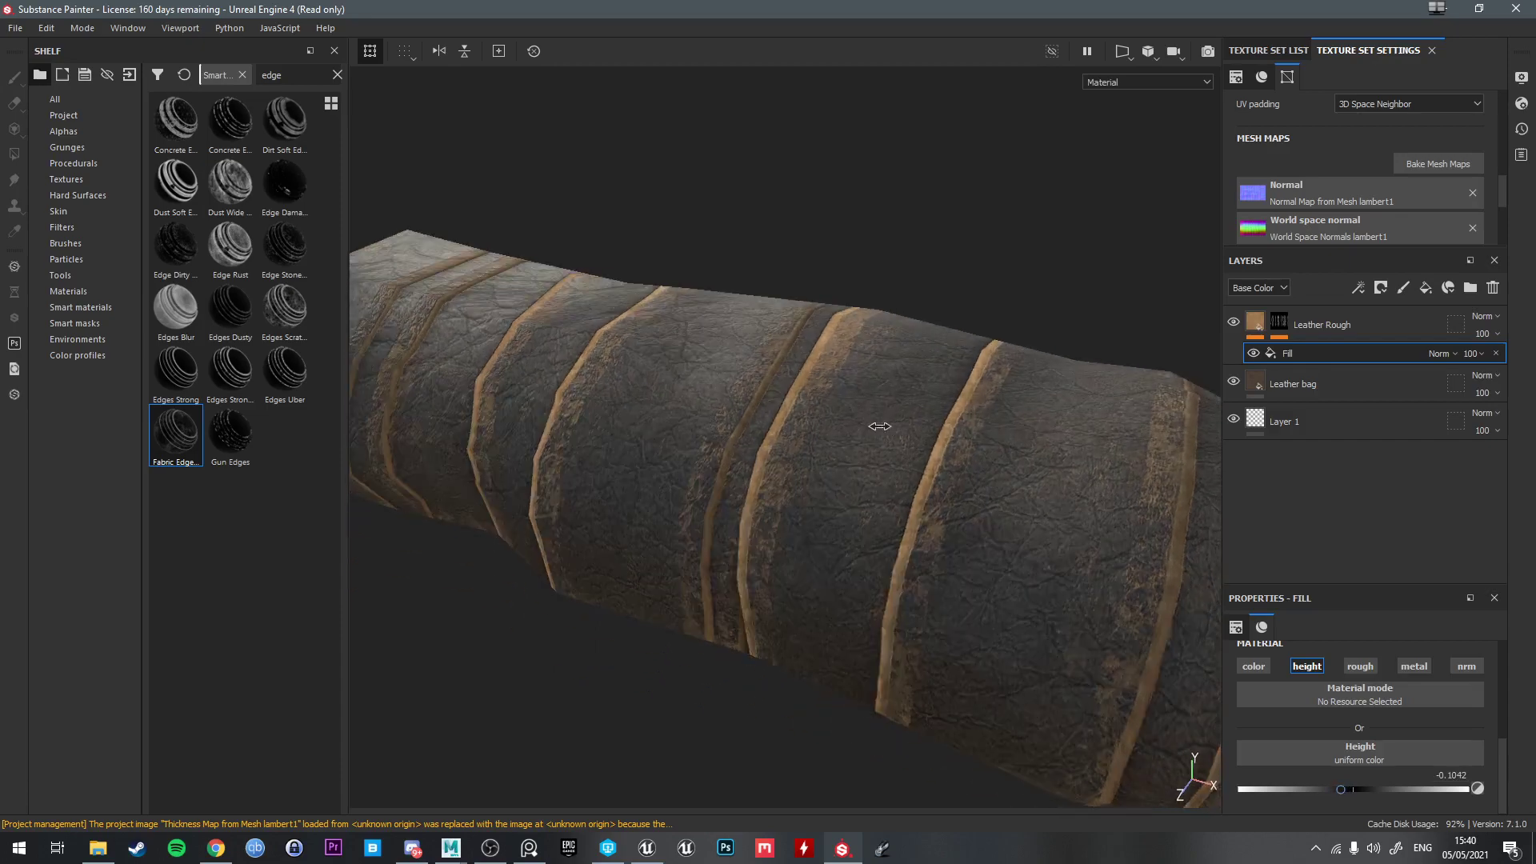
{"action": "left_click_drag", "start_coordinate": [879, 426], "coordinate": [976, 480], "text": "alt"}
Add a new fill layer on top of the stack and limit it to the color and rough channels
{"action": "left_click", "coordinate": [1425, 288]}
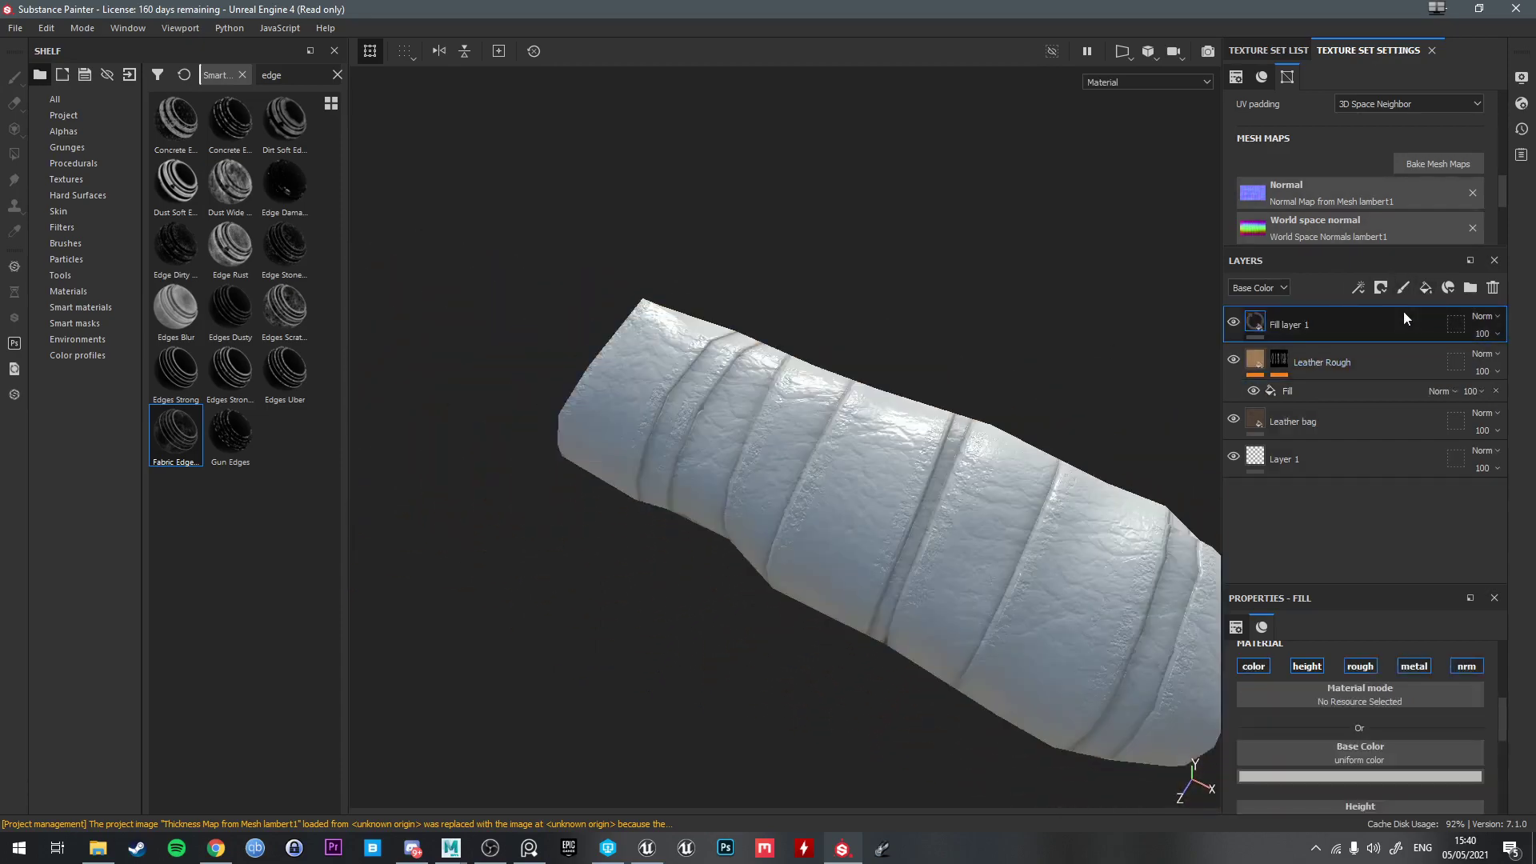
{"action": "left_click", "coordinate": [1364, 666]}
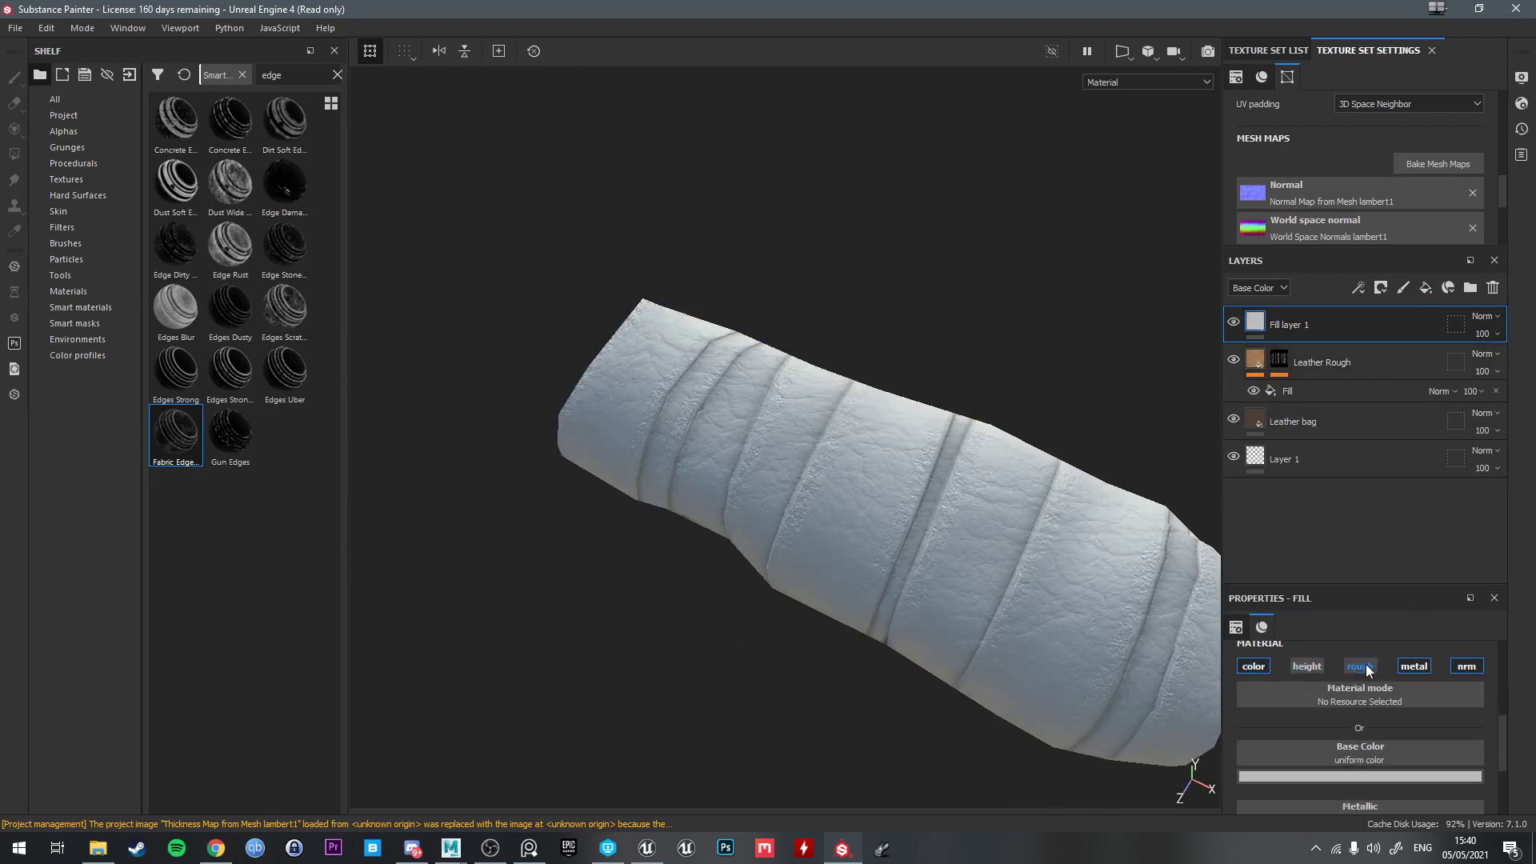
{"action": "left_click", "coordinate": [1471, 670]}
{"action": "left_click", "coordinate": [1363, 673]}
{"action": "scroll", "coordinate": [1363, 719], "scroll_direction": "down", "scroll_amount": 1}
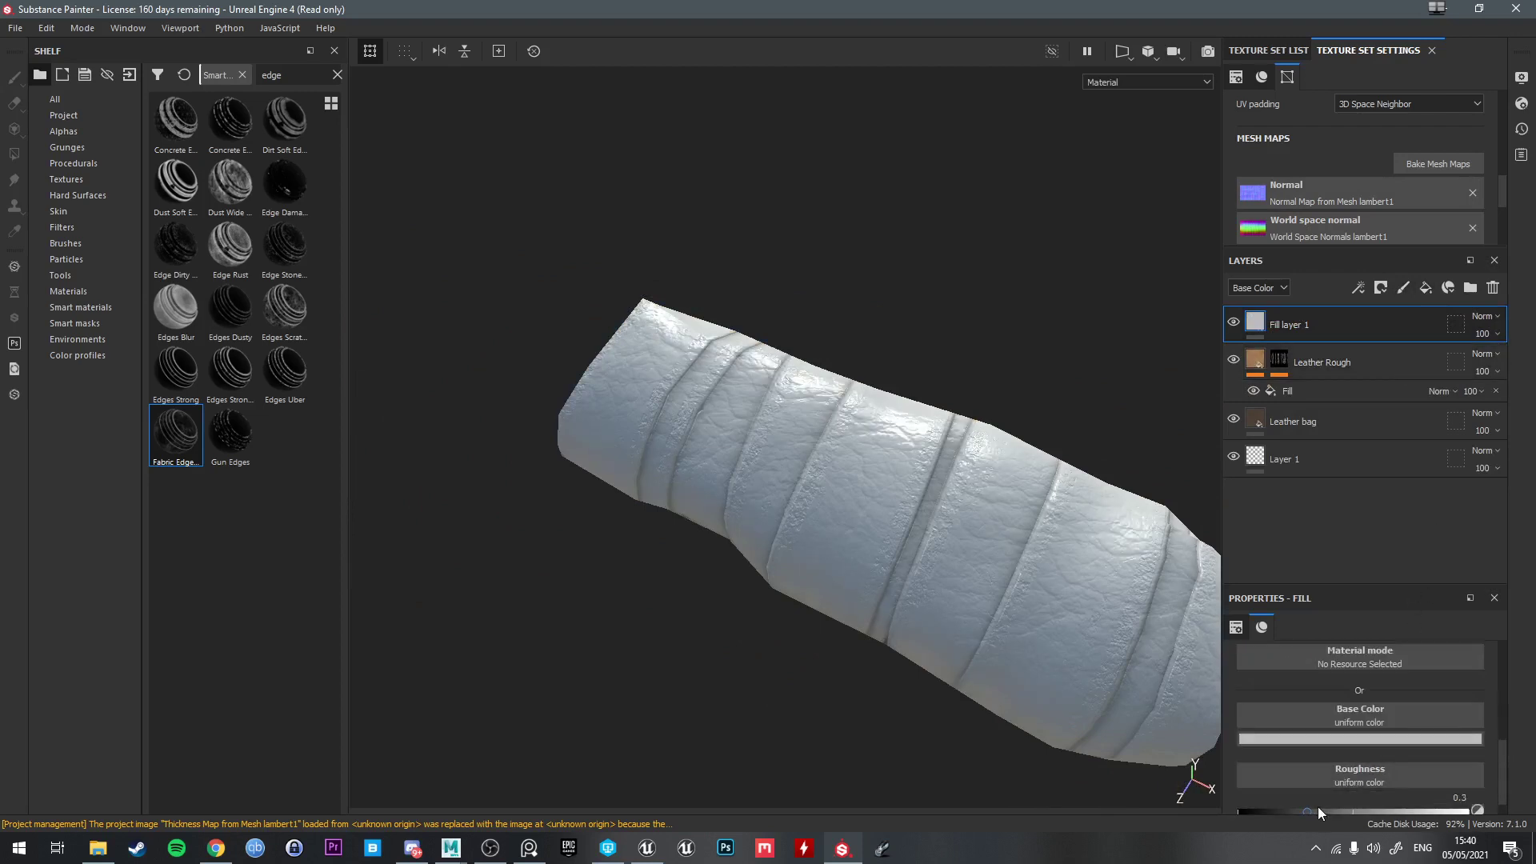
Set Fill layer 1's roughness to about 0.41 and its base color to a dark brown
{"action": "left_click_drag", "start_coordinate": [1316, 808], "coordinate": [1331, 810]}
{"action": "left_click", "coordinate": [1312, 738]}
{"action": "left_click", "coordinate": [1369, 681]}
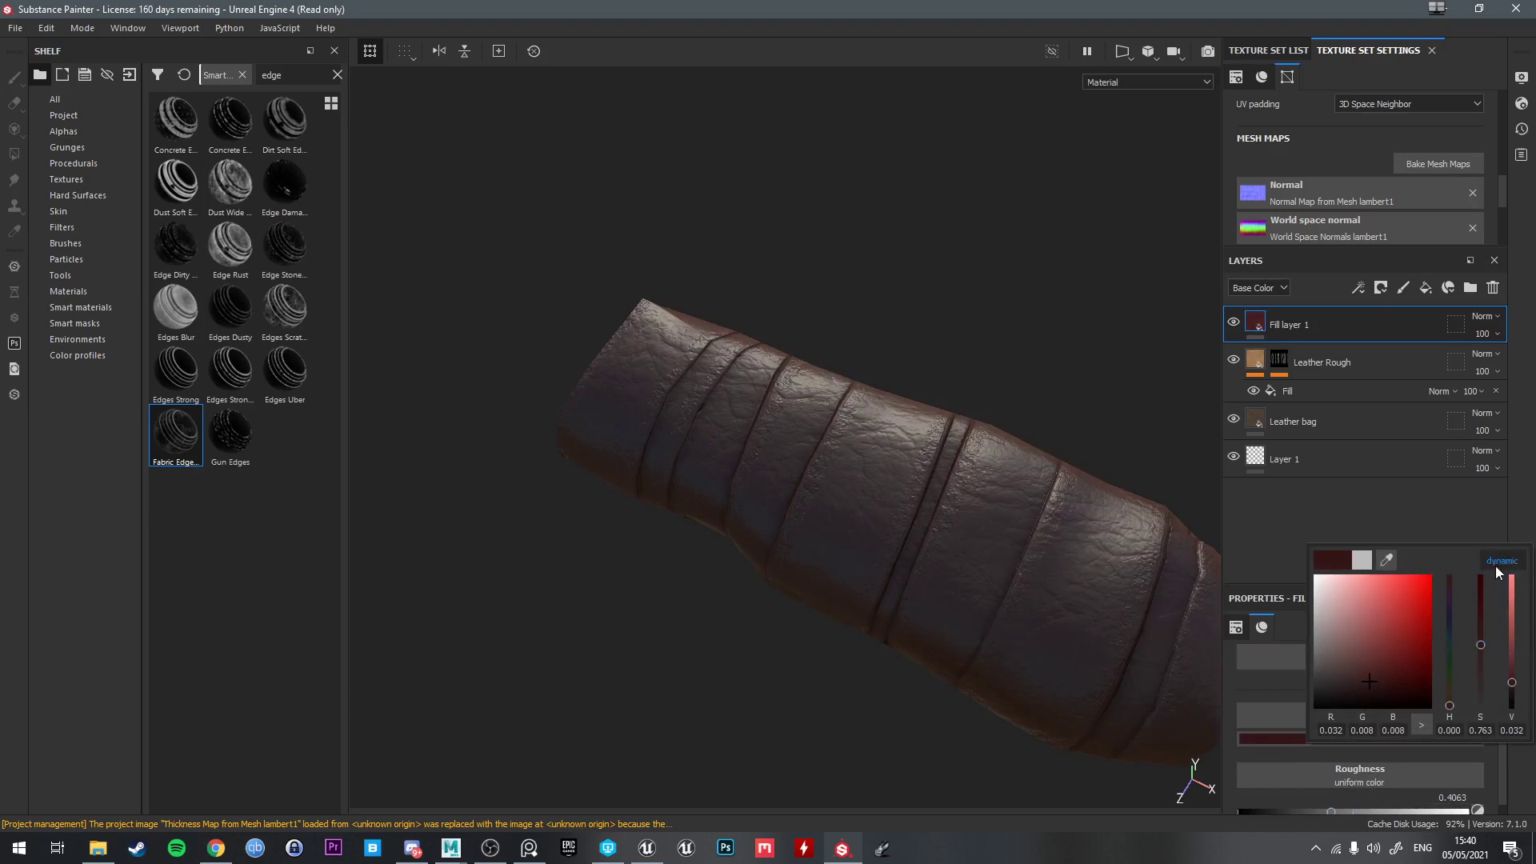
{"action": "left_click", "coordinate": [1452, 701]}
{"action": "left_click_drag", "start_coordinate": [1375, 678], "coordinate": [1356, 665]}
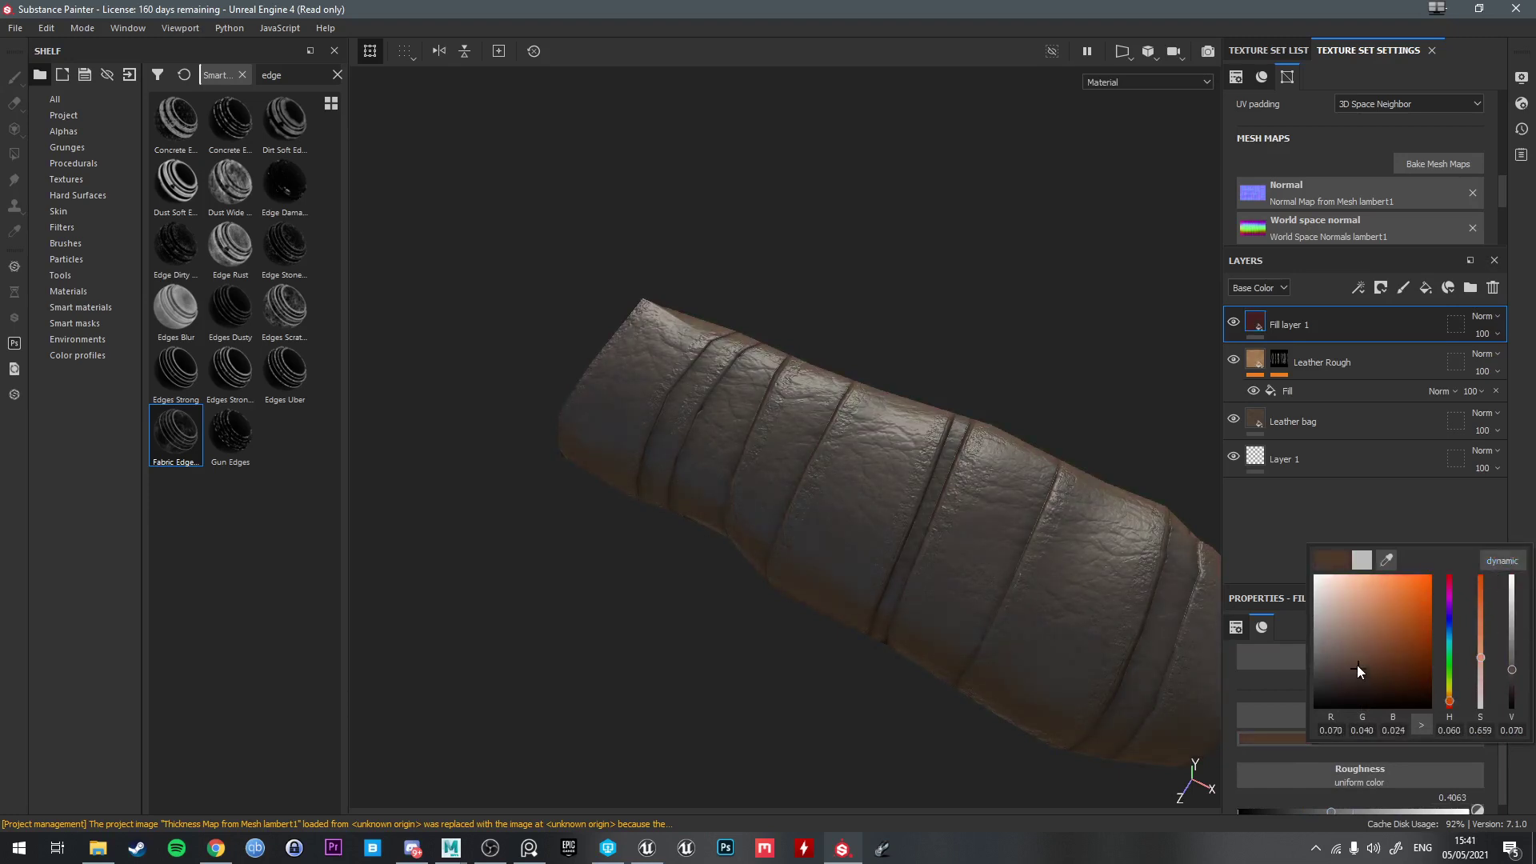
{"action": "left_click", "coordinate": [1259, 529]}
Search the smart masks for "dirt sh" and apply the Sharp Dirt mask to Fill layer 1
{"action": "scroll", "coordinate": [1331, 692], "scroll_direction": "up", "scroll_amount": 2}
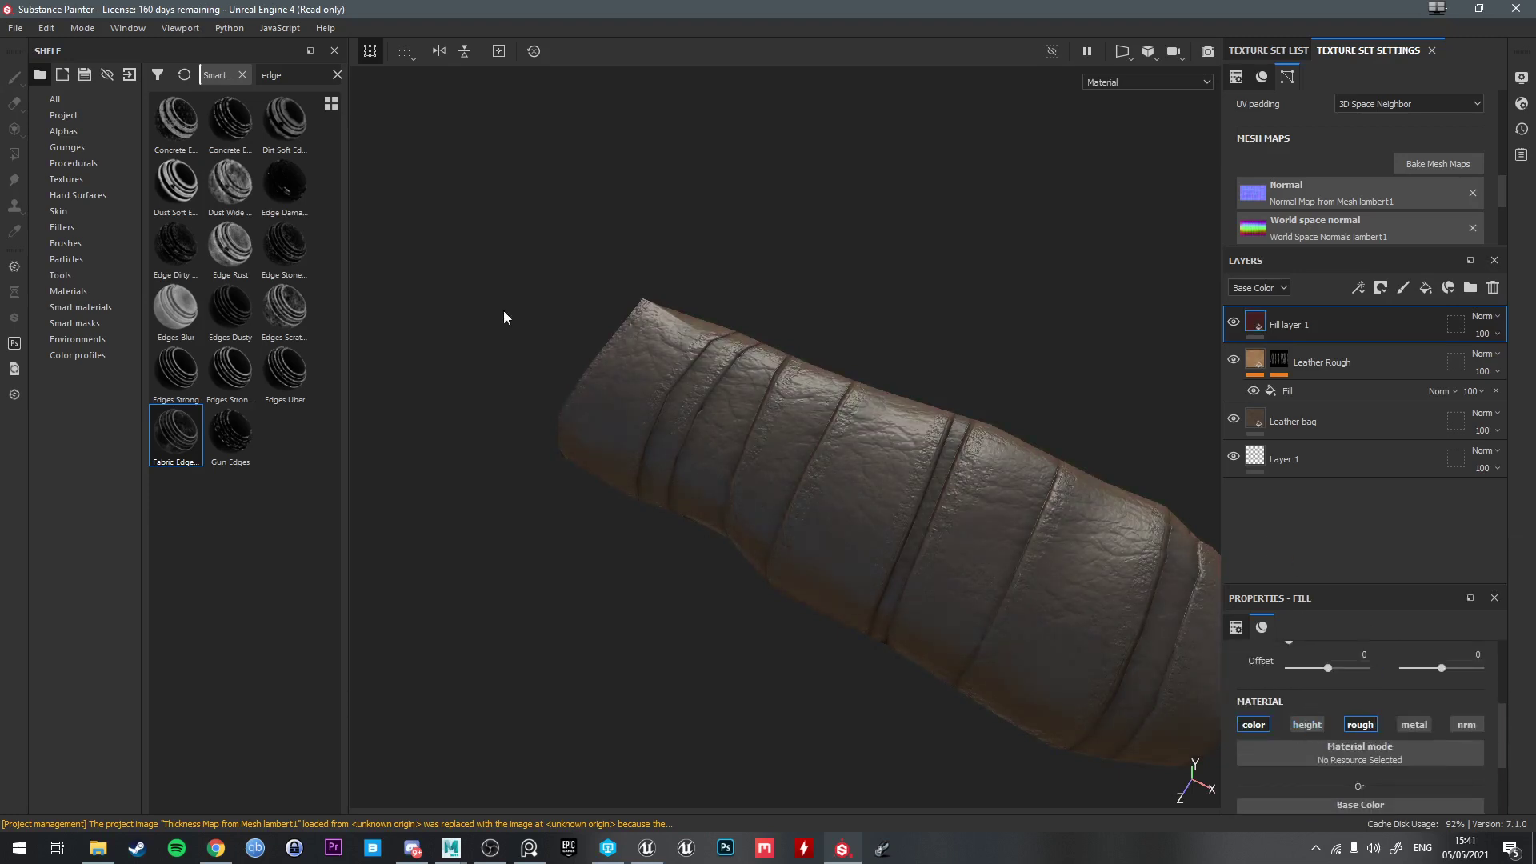
{"action": "key", "text": "BackSpace"}
{"action": "key", "text": "BackSpace"}
{"action": "key", "text": "BackSpace"}
{"action": "key", "text": "BackSpace"}
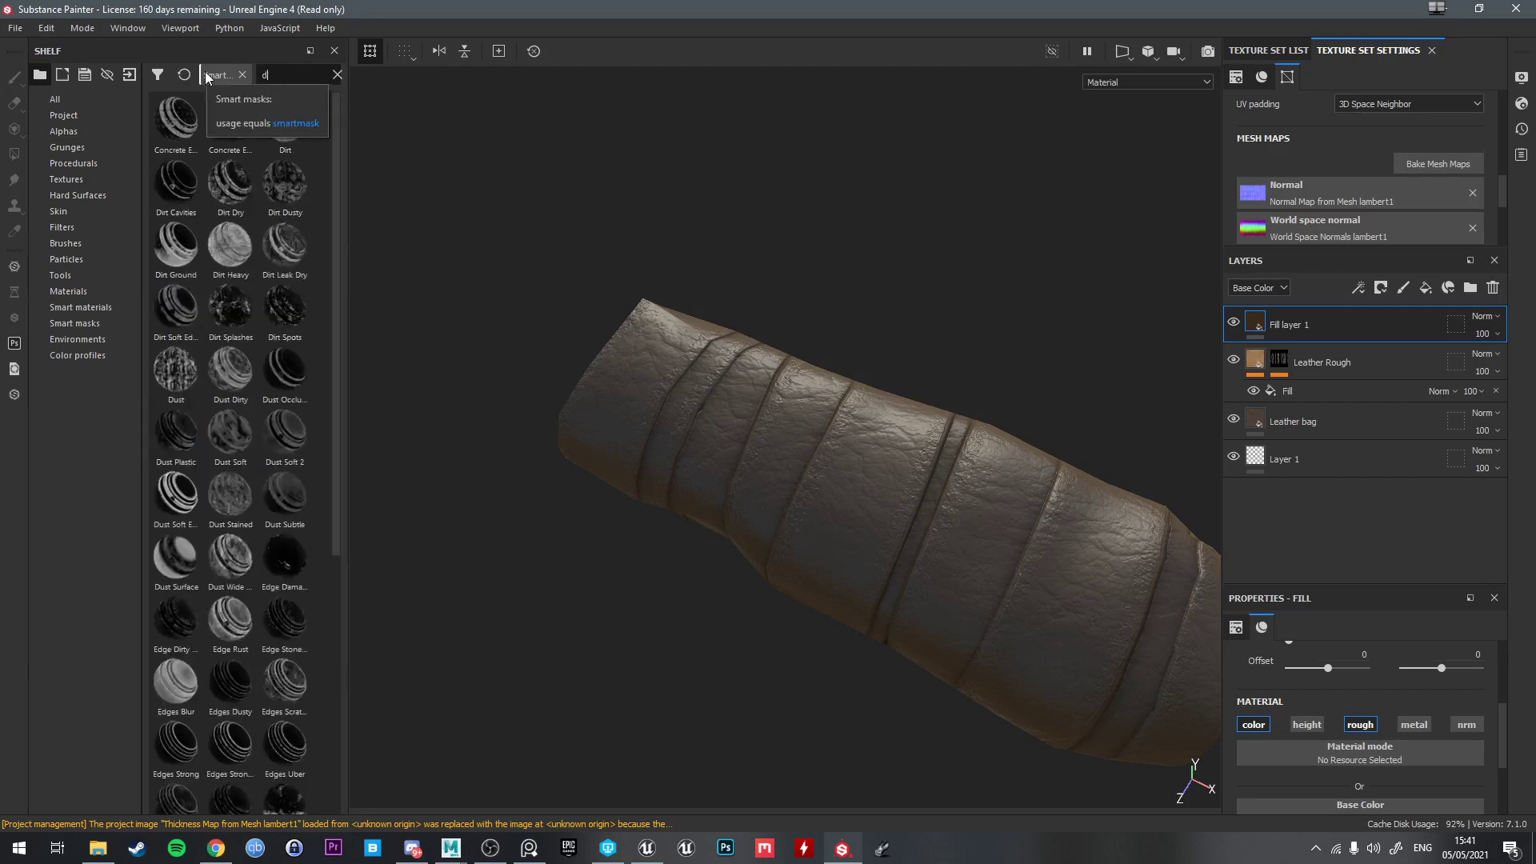
{"action": "type", "text": "dirt sh"}
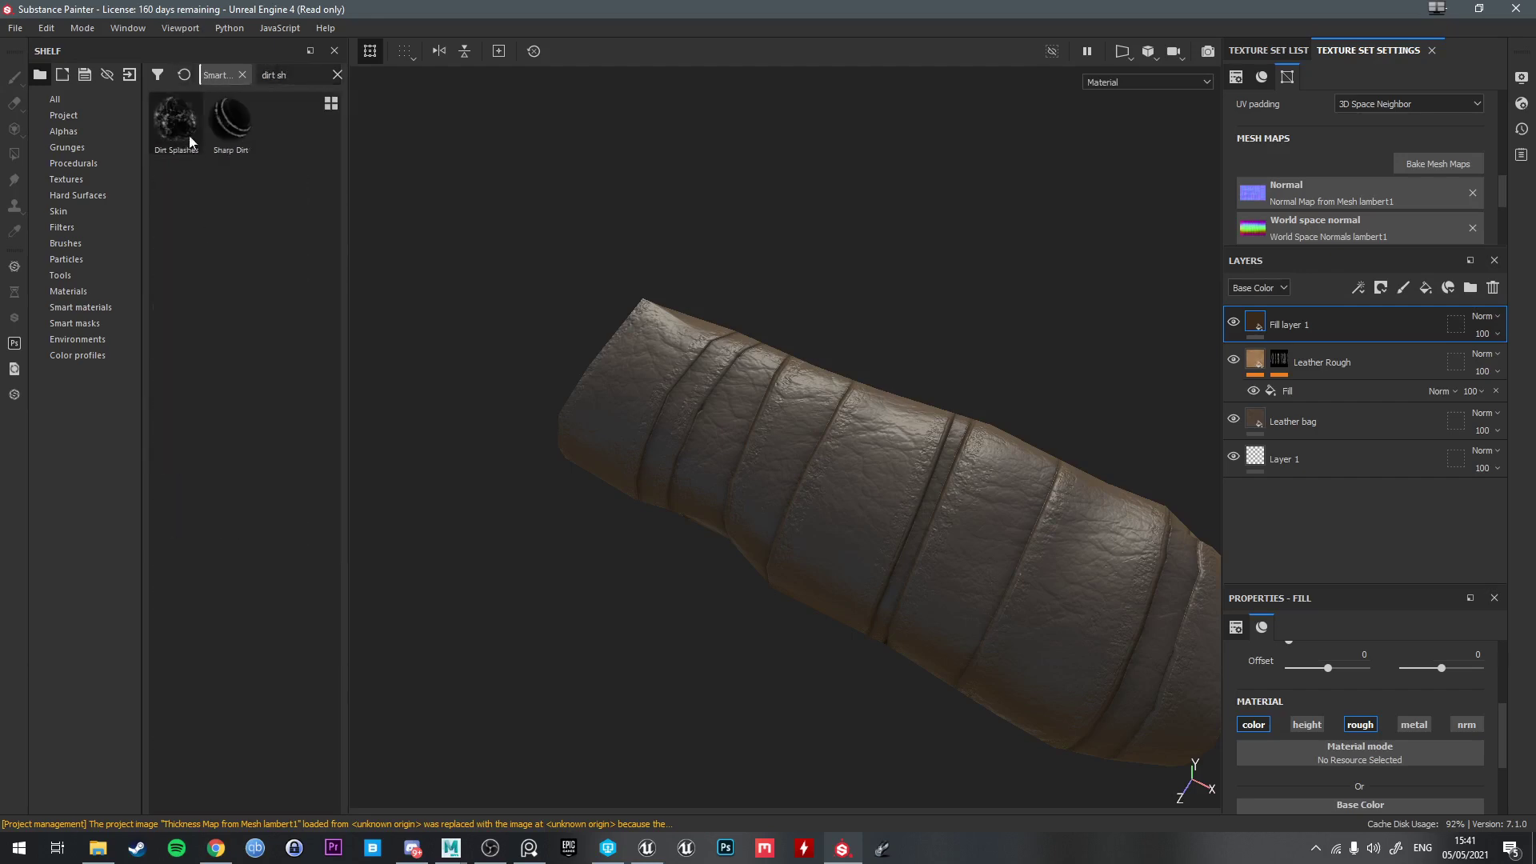
{"action": "left_click_drag", "start_coordinate": [230, 122], "coordinate": [1280, 324]}
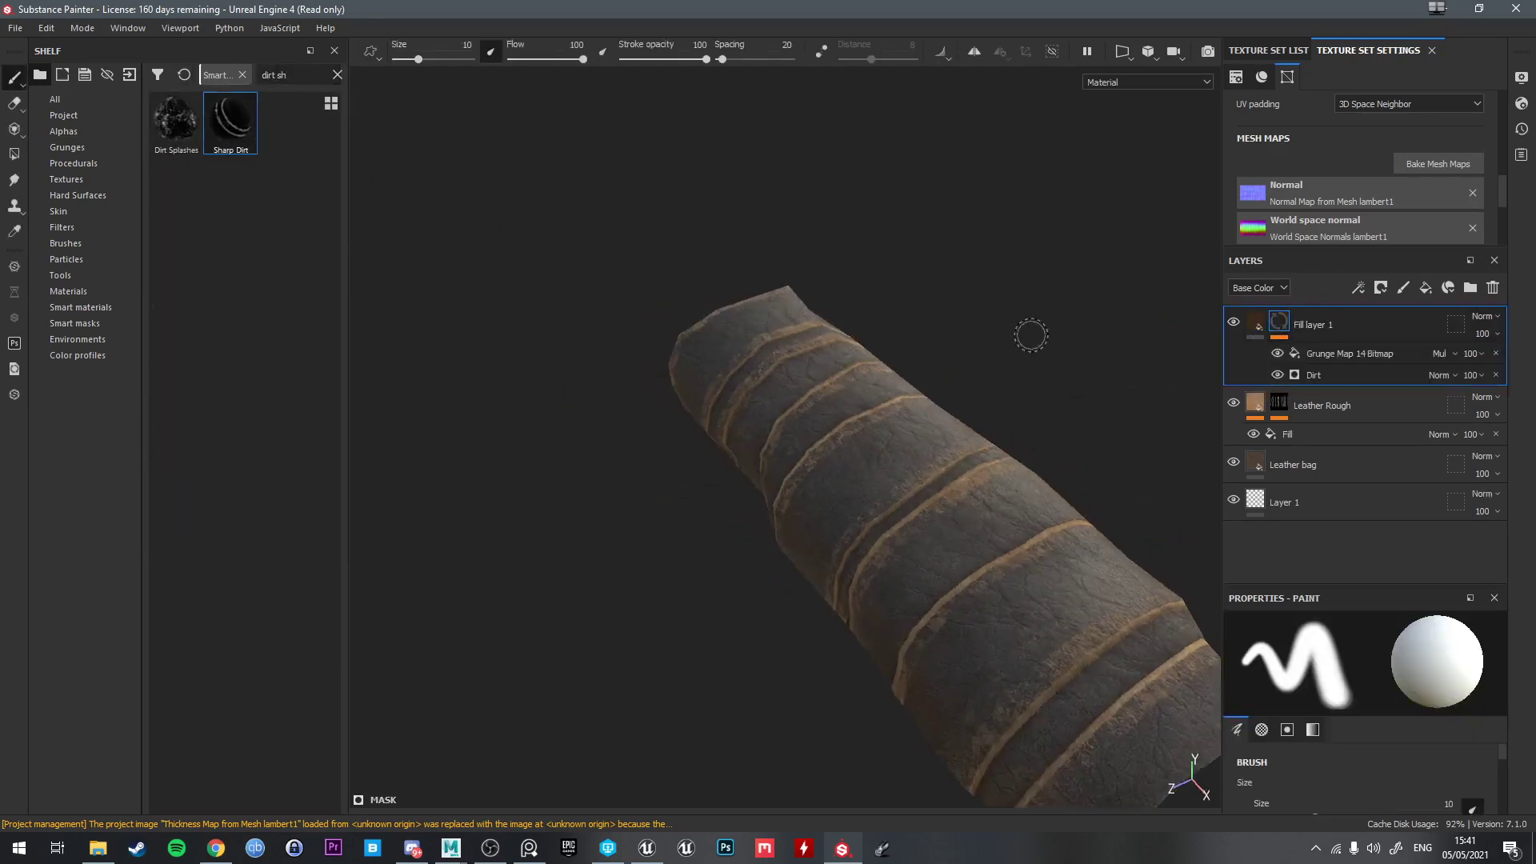
{"action": "left_click_drag", "start_coordinate": [1031, 335], "coordinate": [972, 356], "text": "alt"}
Change Fill layer 1's base color to a darker, more saturated brown
{"action": "left_click", "coordinate": [1255, 324]}
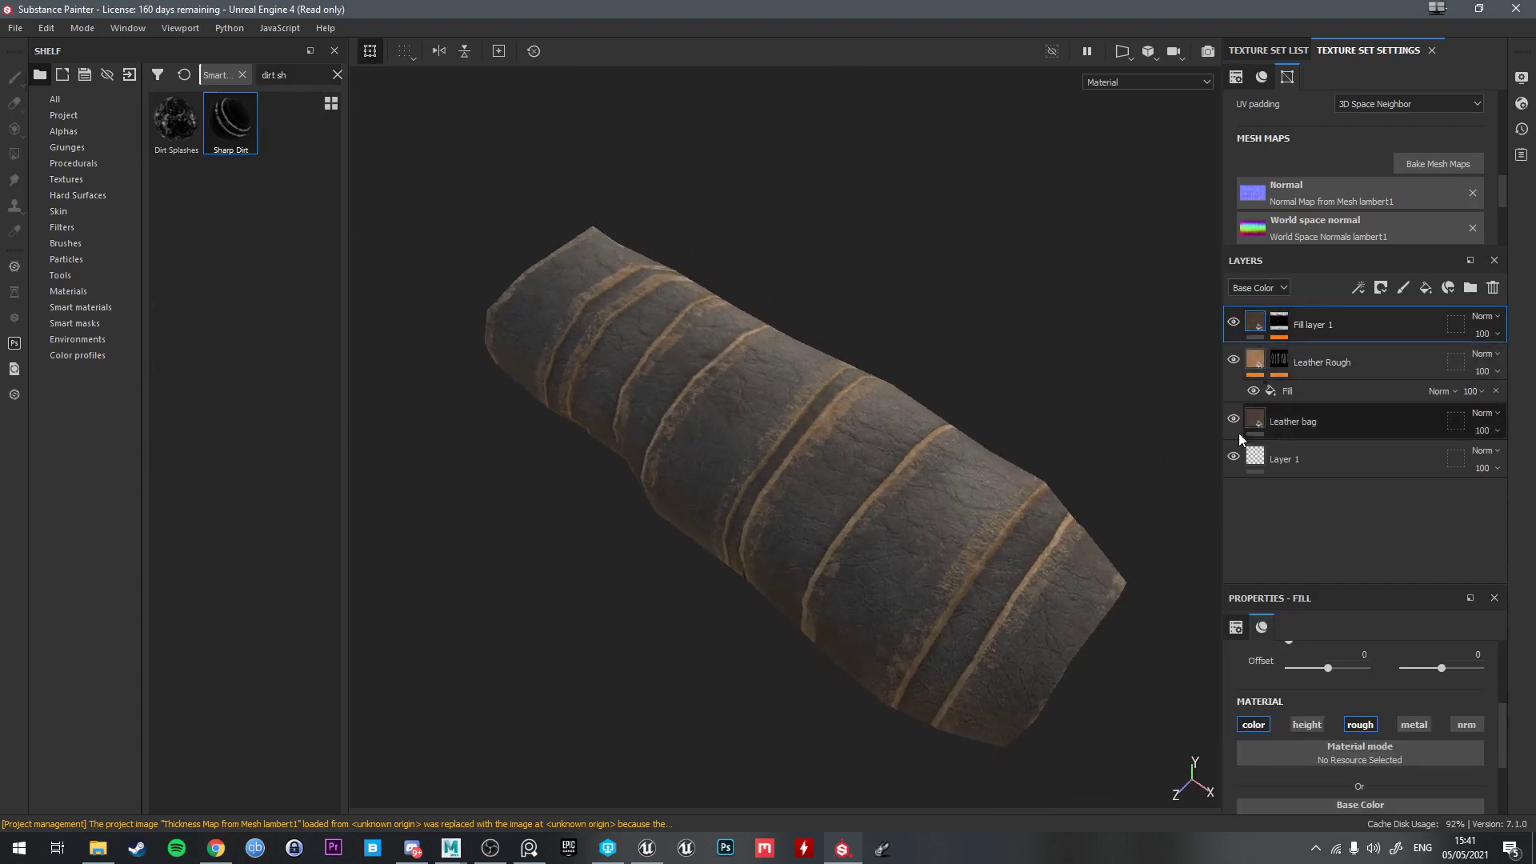
{"action": "scroll", "coordinate": [1320, 696], "scroll_direction": "down", "scroll_amount": 2}
{"action": "left_click", "coordinate": [1346, 788]}
{"action": "left_click", "coordinate": [1394, 702]}
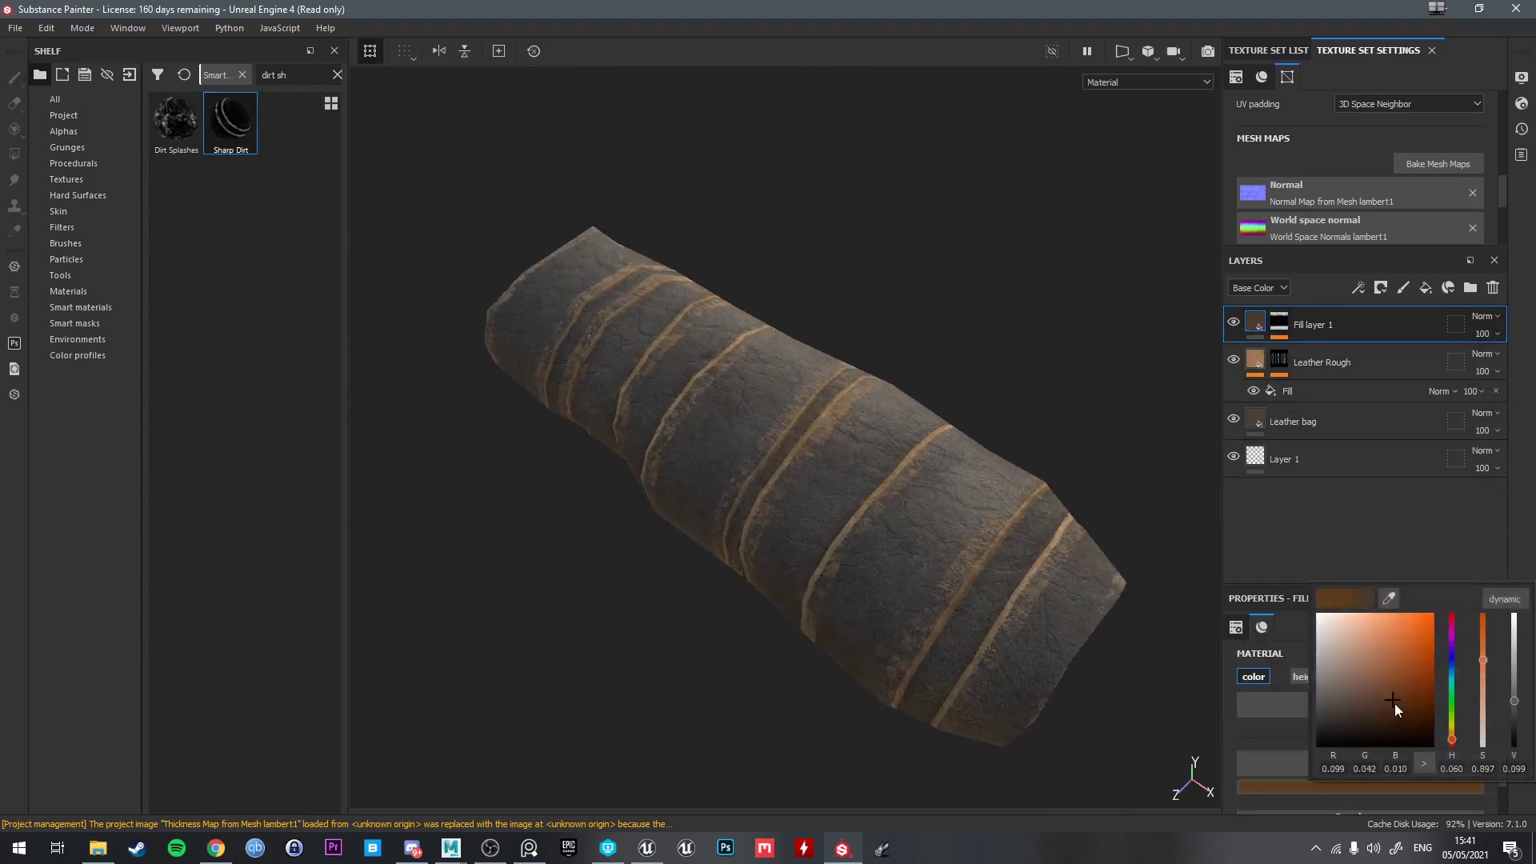
{"action": "left_click_drag", "start_coordinate": [1394, 703], "coordinate": [1404, 722]}
Examine the textured grip from all sides to check the leather, worn edges and dirt
{"action": "left_click_drag", "start_coordinate": [808, 552], "coordinate": [1024, 465], "text": "alt"}
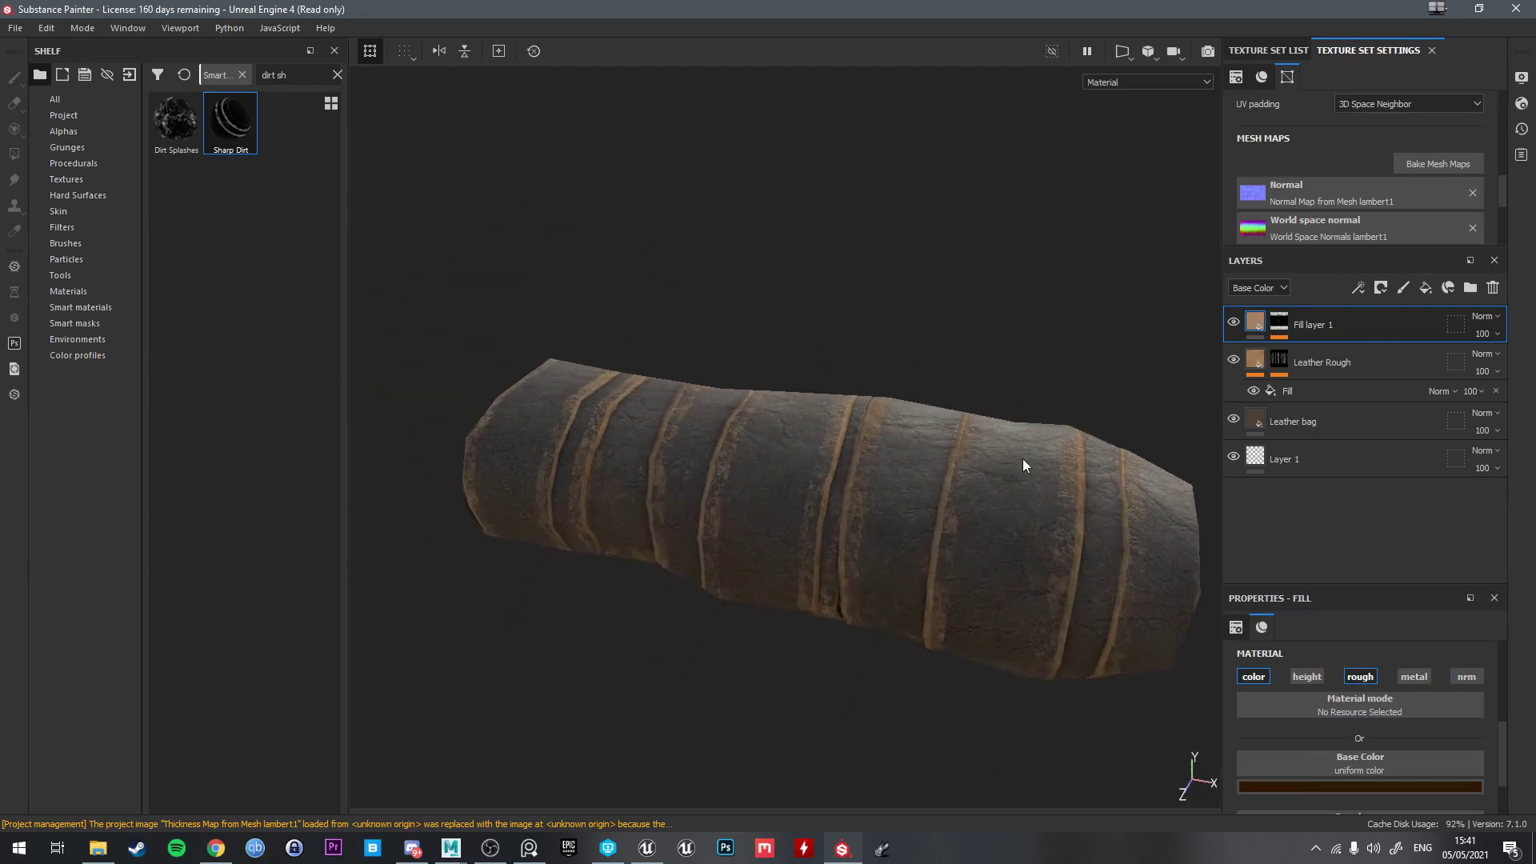
{"action": "right_click_drag", "start_coordinate": [1024, 465], "coordinate": [977, 497], "text": "shift"}
{"action": "left_click_drag", "start_coordinate": [925, 543], "coordinate": [915, 348], "text": "alt"}
{"action": "middle_click_drag", "start_coordinate": [884, 612], "coordinate": [930, 418], "text": "alt"}
{"action": "right_click_drag", "start_coordinate": [929, 419], "coordinate": [972, 445], "text": "shift"}
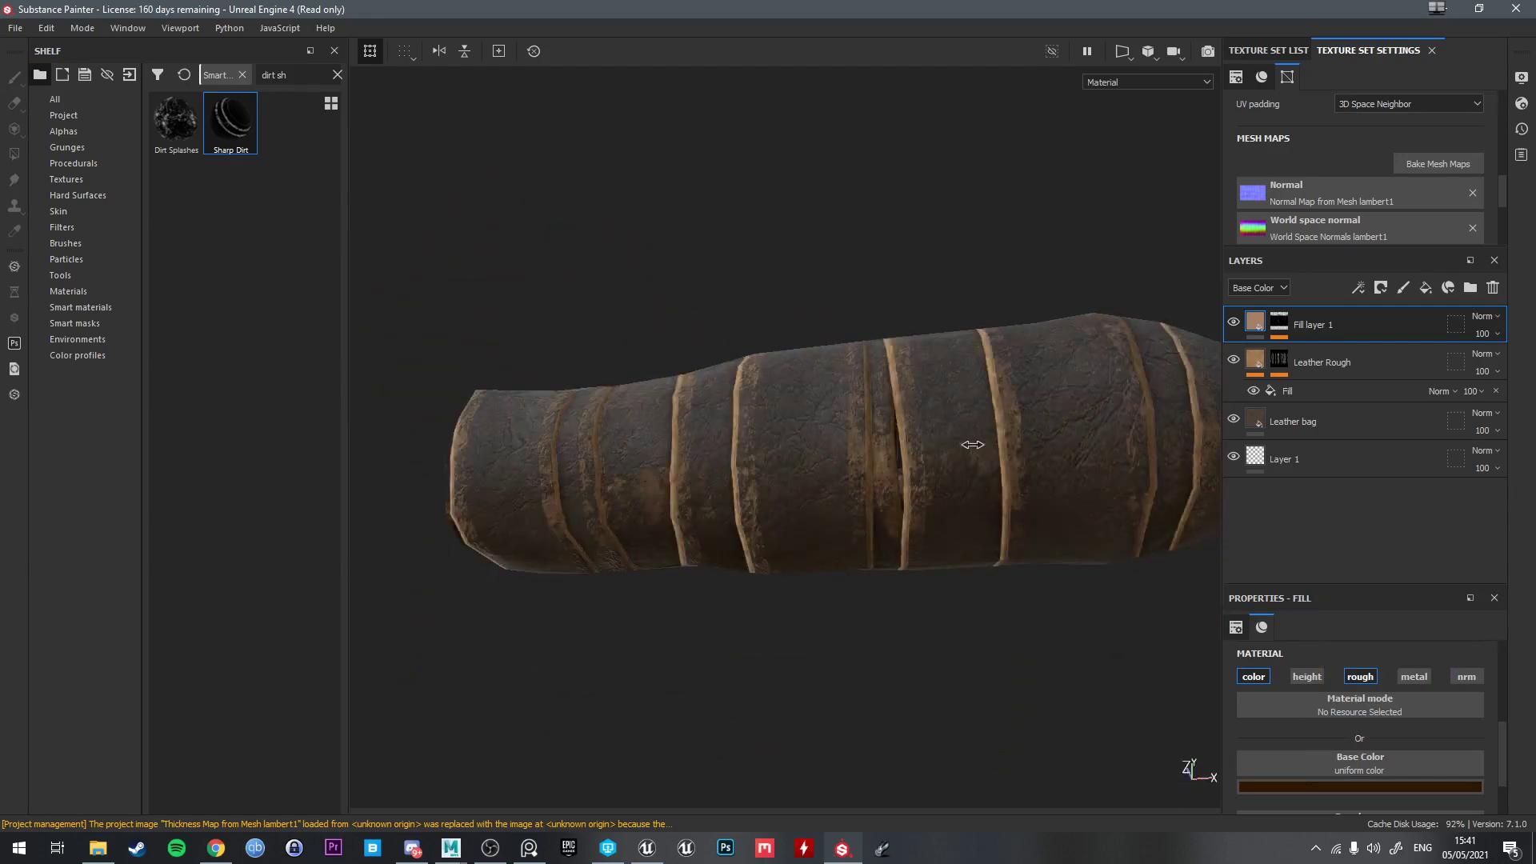
{"action": "left_click_drag", "start_coordinate": [972, 444], "coordinate": [827, 586], "text": "alt"}
{"action": "left_click_drag", "start_coordinate": [697, 556], "coordinate": [1184, 569], "text": "alt"}
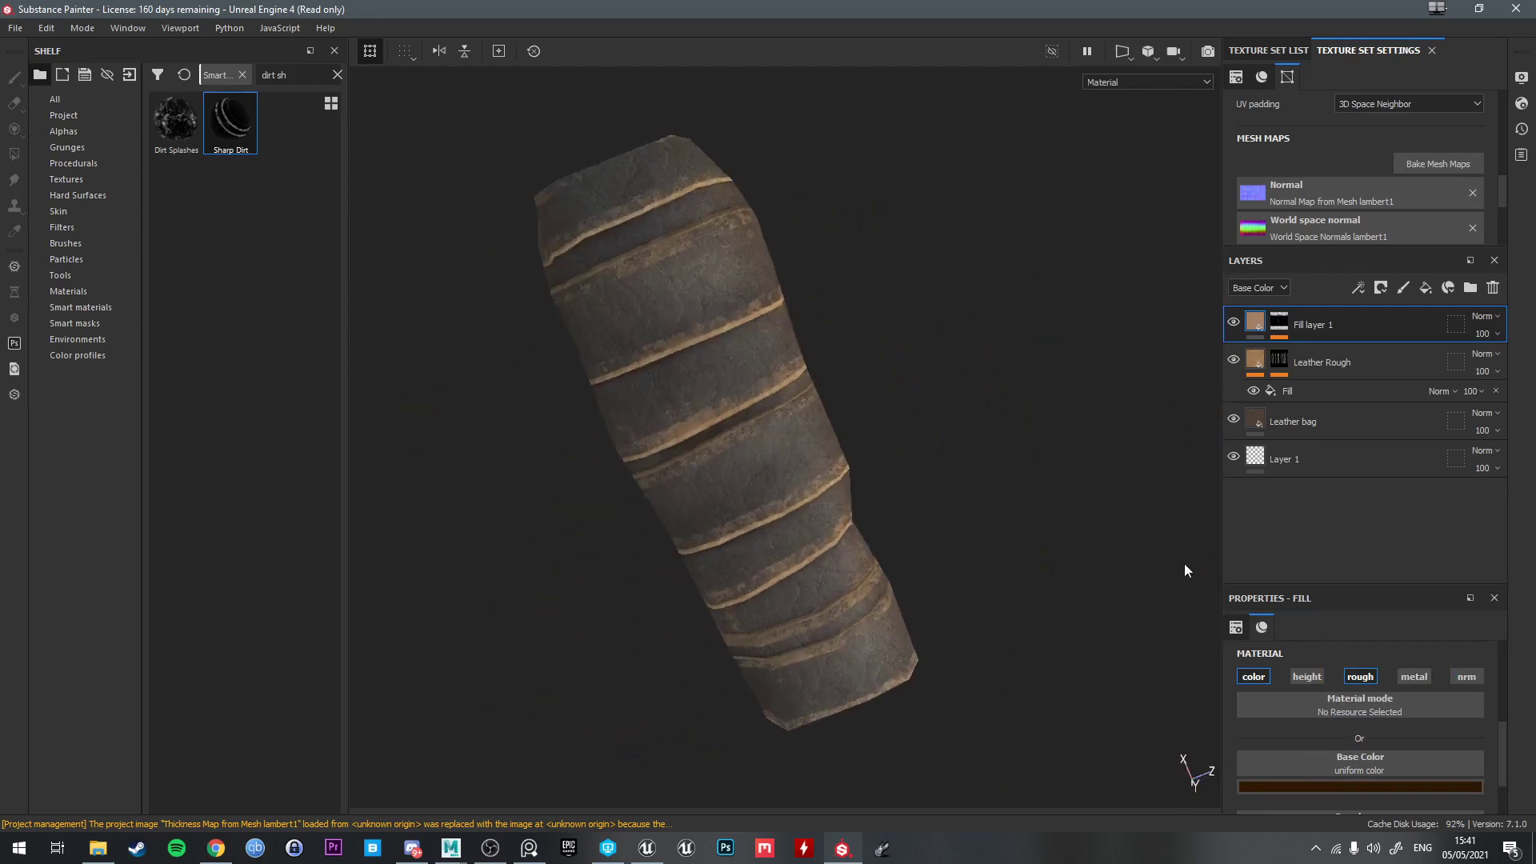
{"action": "left_click_drag", "start_coordinate": [472, 433], "coordinate": [809, 656], "text": "alt"}
{"action": "scroll", "coordinate": [810, 656], "scroll_direction": "down", "scroll_amount": 5}
{"action": "left_click_drag", "start_coordinate": [819, 724], "coordinate": [837, 448], "text": "alt"}
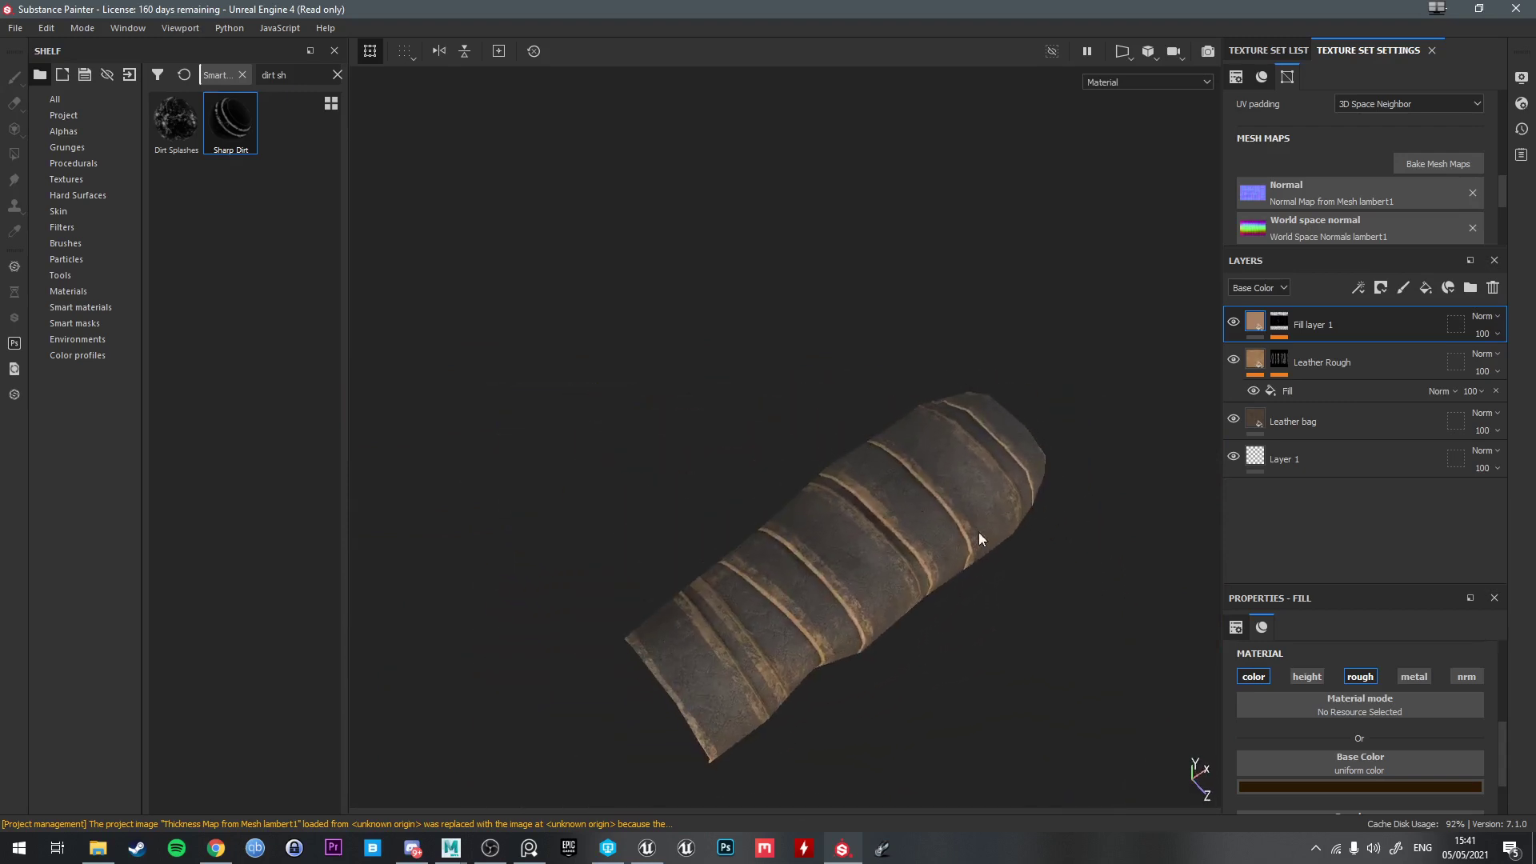
{"action": "left_click_drag", "start_coordinate": [977, 539], "coordinate": [794, 642], "text": "alt"}
{"action": "left_click_drag", "start_coordinate": [923, 581], "coordinate": [808, 480], "text": "alt"}
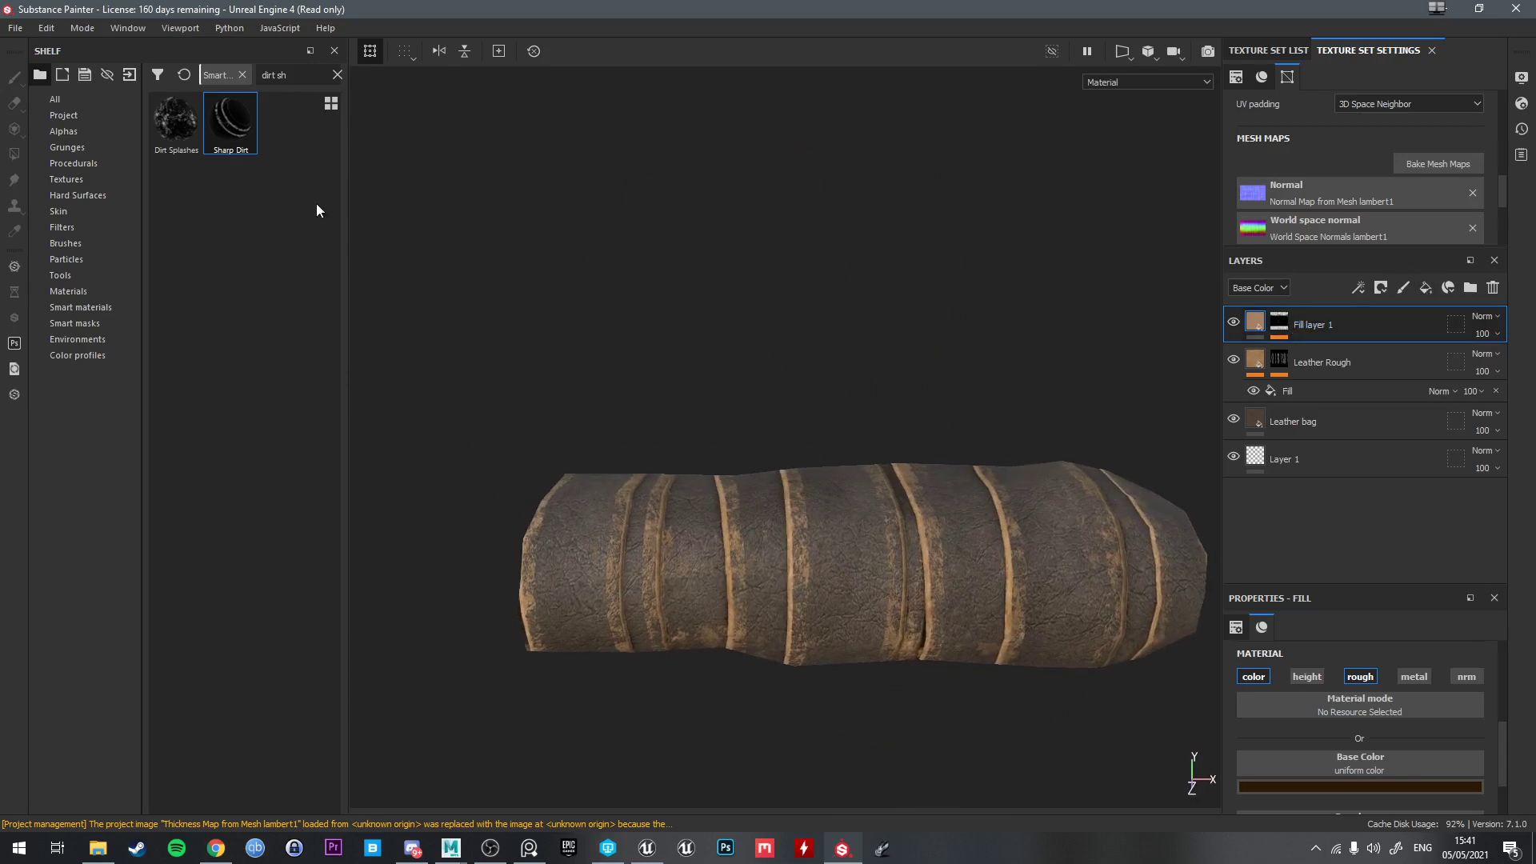
Add a fill layer on top of the stack, turn off its metal and normal channels, and set its base color to dark reddish brown
{"action": "left_click", "coordinate": [1425, 287]}
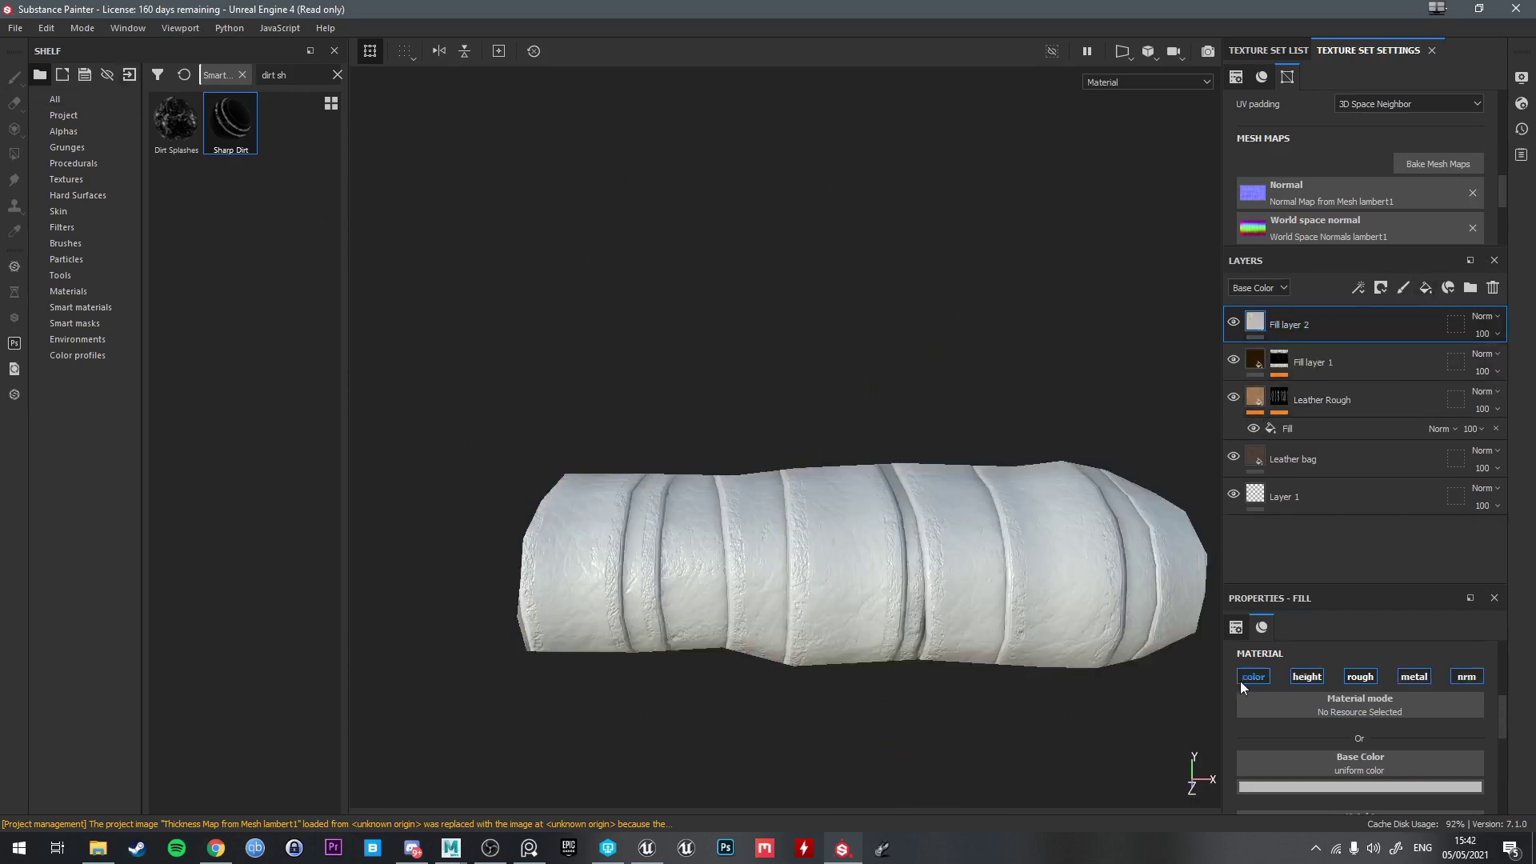
{"action": "left_click", "coordinate": [1414, 677]}
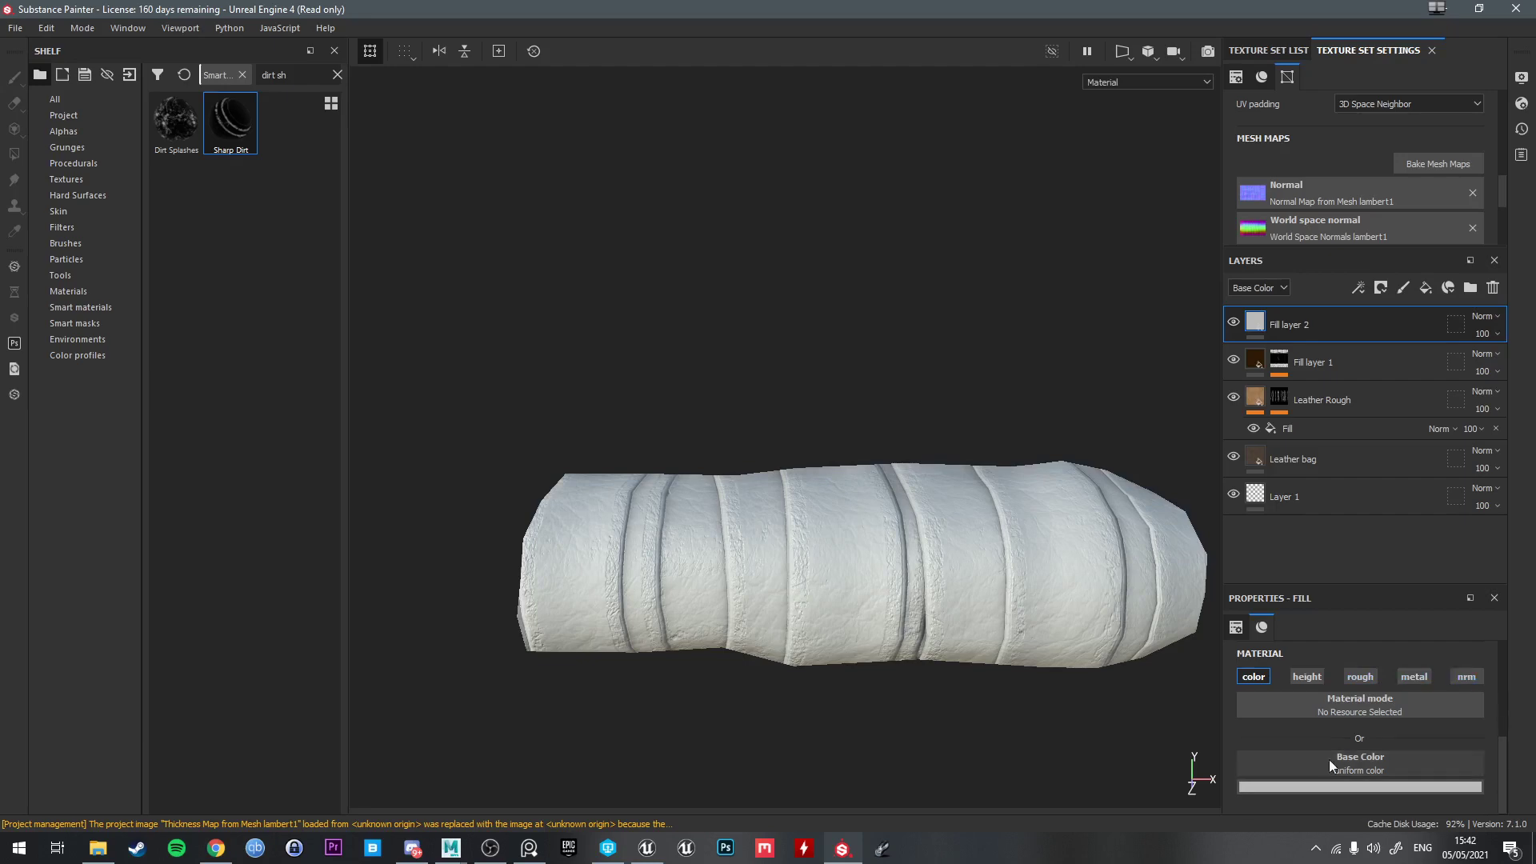
{"action": "left_click", "coordinate": [1352, 787]}
{"action": "left_click_drag", "start_coordinate": [1371, 740], "coordinate": [1356, 718]}
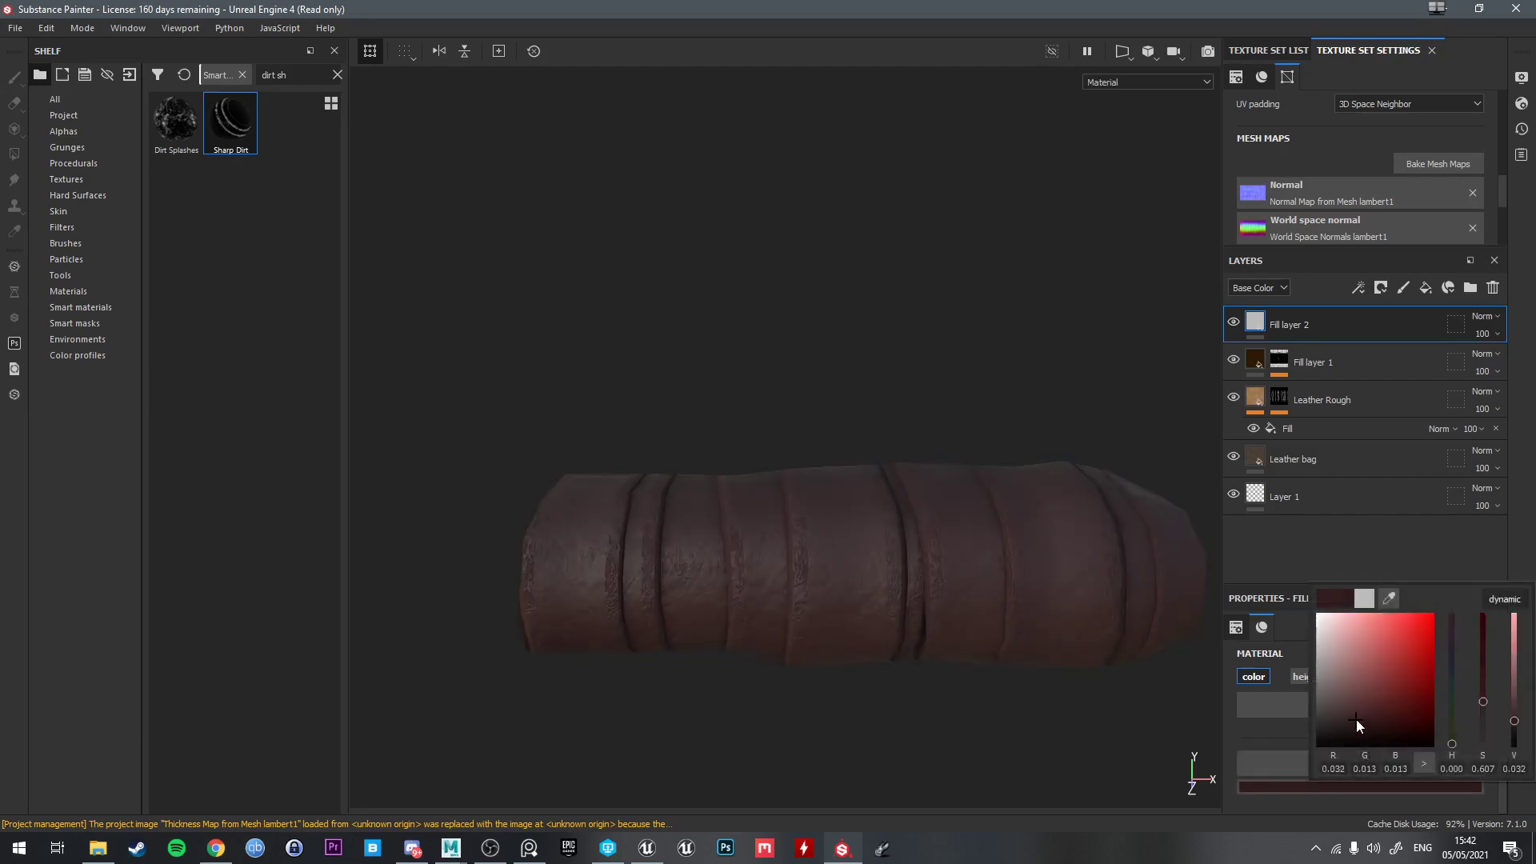
{"action": "left_click", "coordinate": [1278, 712]}
Enable Fill layer 2's height and roughness channels, setting height to about -0.125 and roughness to about 0.44
{"action": "scroll", "coordinate": [1356, 779], "scroll_direction": "down", "scroll_amount": 1}
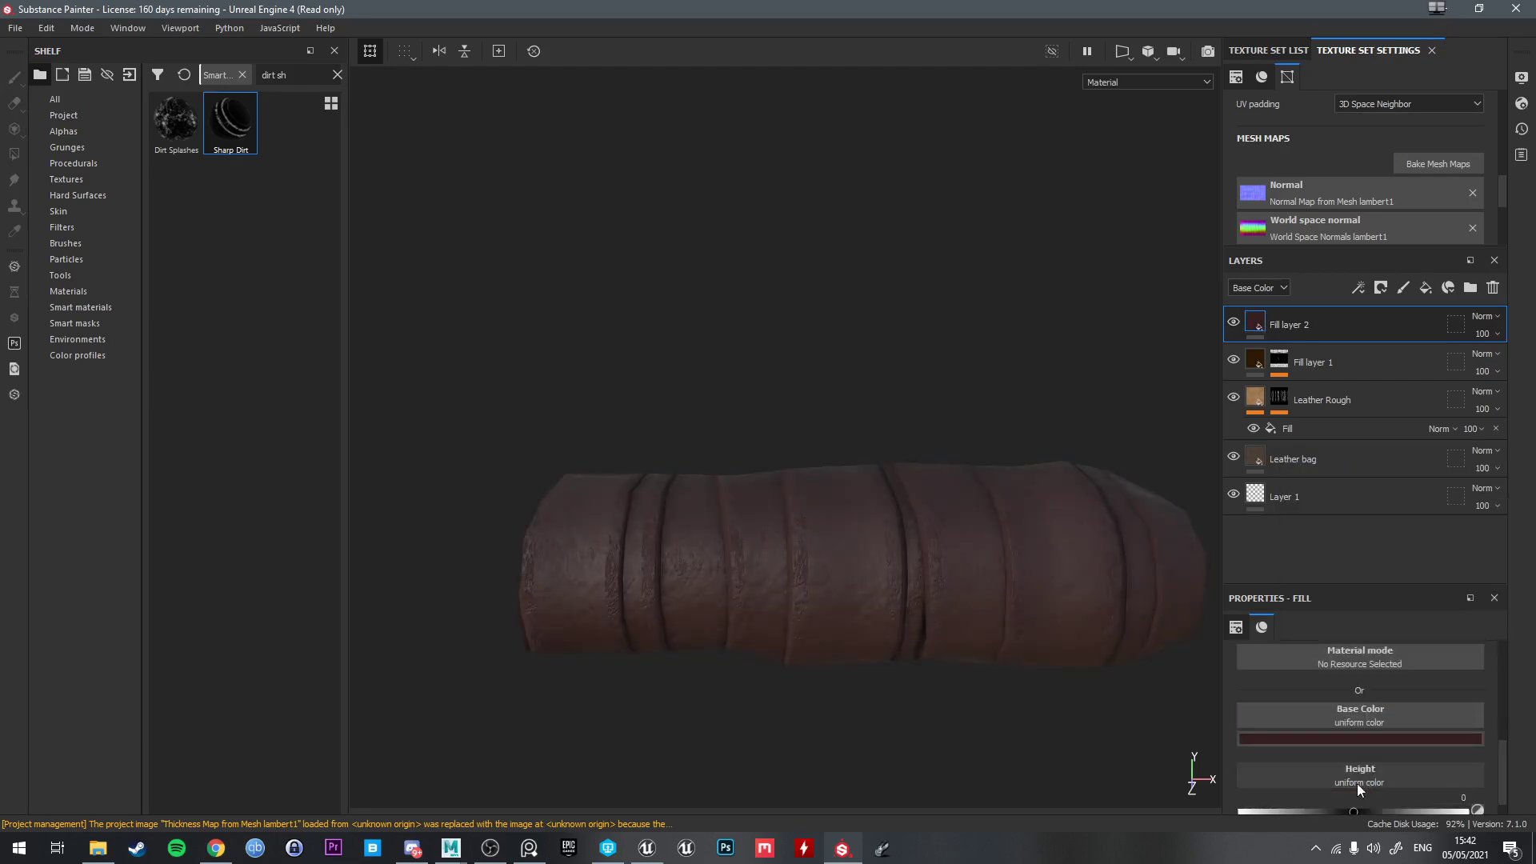
{"action": "scroll", "coordinate": [1389, 755], "scroll_direction": "up", "scroll_amount": 1}
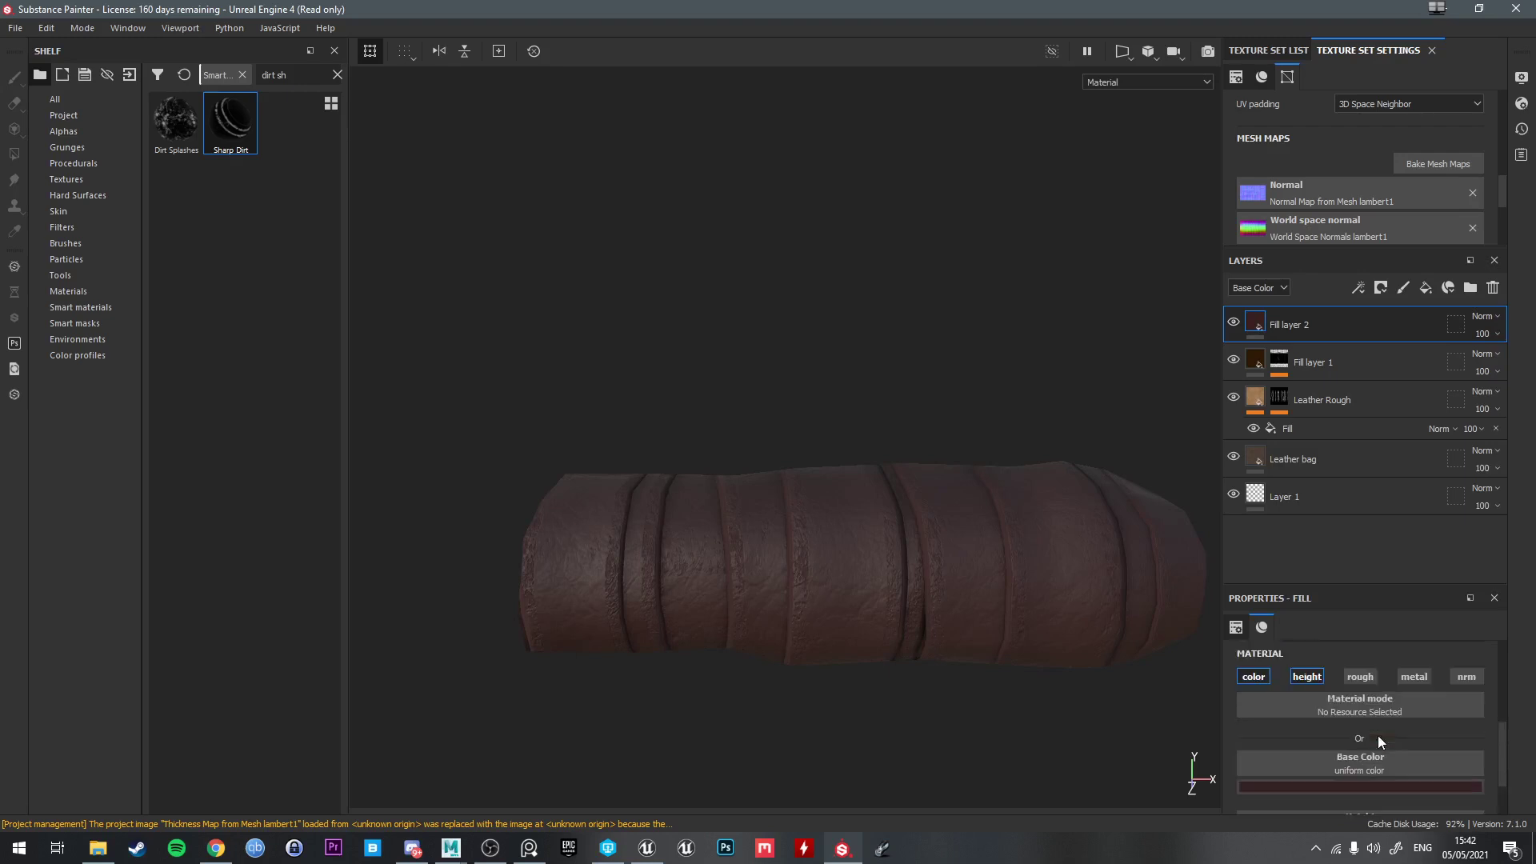
{"action": "left_click", "coordinate": [1362, 678]}
{"action": "scroll", "coordinate": [1352, 748], "scroll_direction": "down", "scroll_amount": 3}
{"action": "left_click_drag", "start_coordinate": [1328, 793], "coordinate": [1340, 793]}
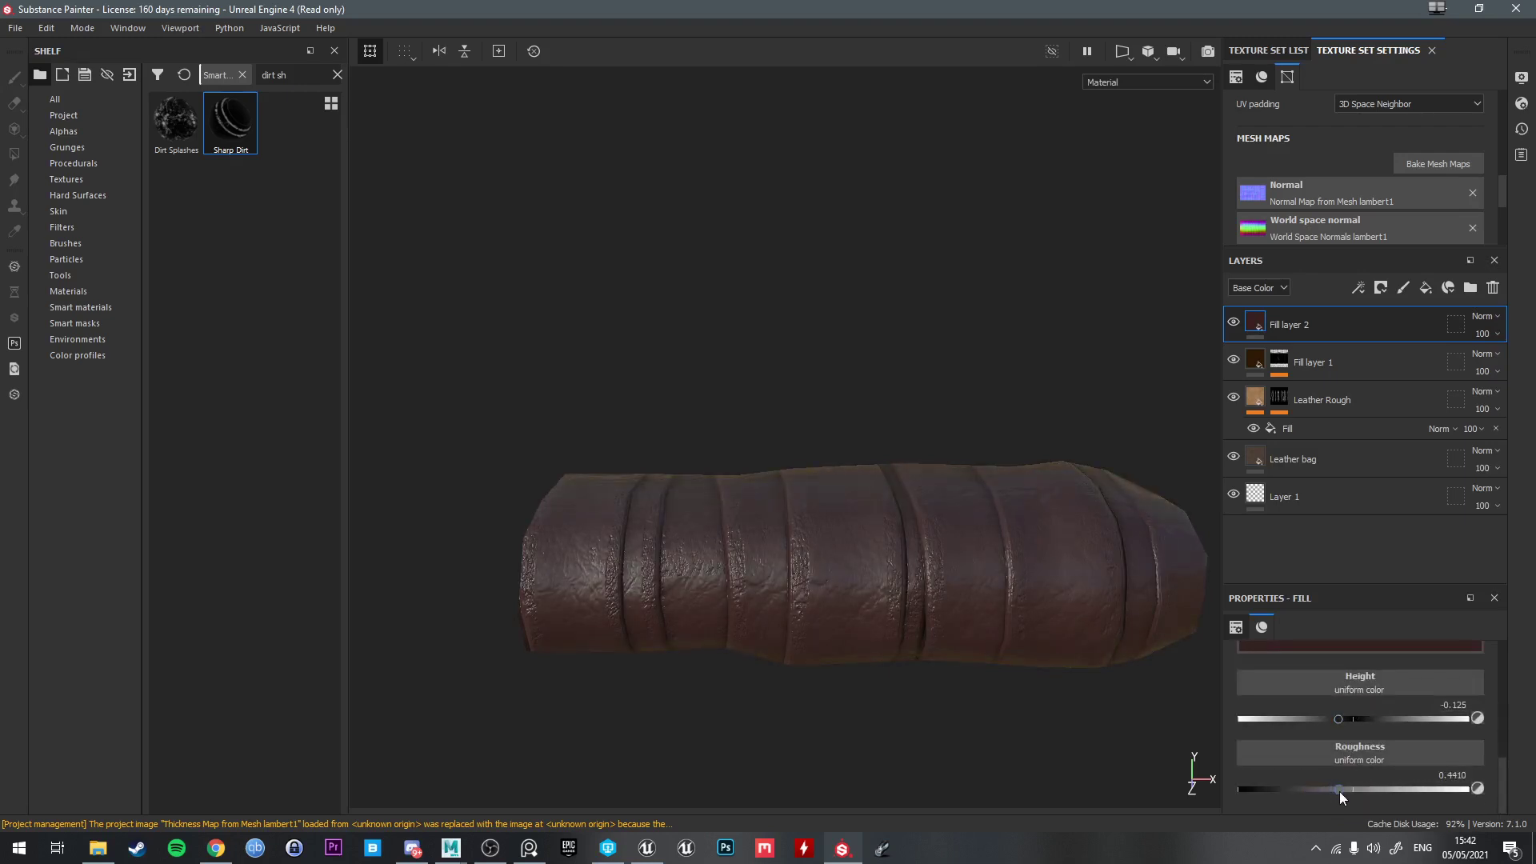
Search the smart masks for "worn" and apply the Surface Worn mask to Fill layer 2
{"action": "type", "text": "worn"}
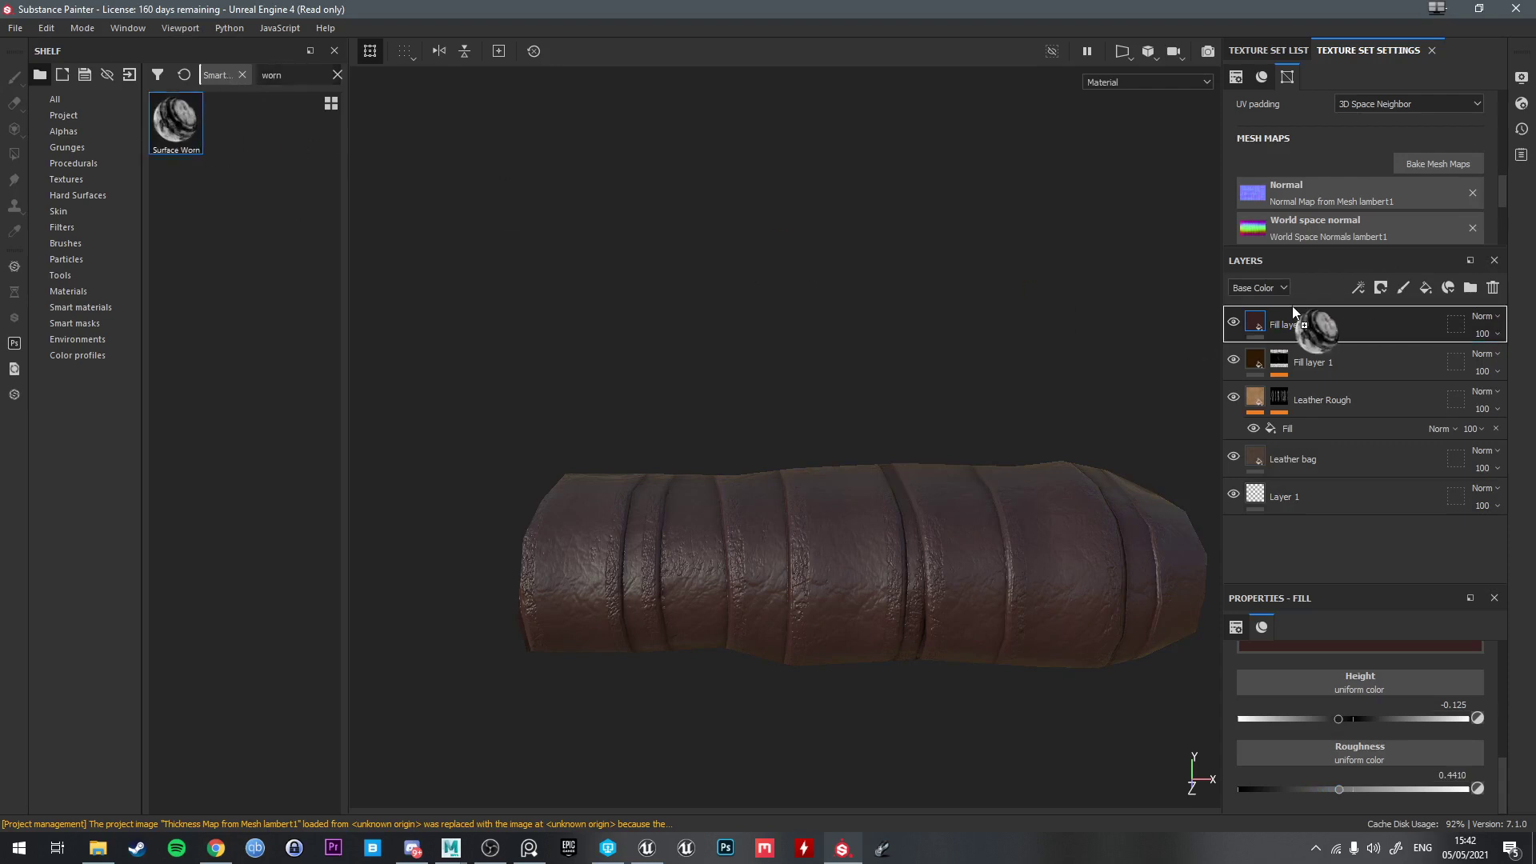
{"action": "left_click_drag", "start_coordinate": [1292, 313], "coordinate": [1294, 314]}
{"action": "left_click_drag", "start_coordinate": [1104, 413], "coordinate": [1052, 572], "text": "alt"}
{"action": "middle_click_drag", "start_coordinate": [1053, 572], "coordinate": [1085, 503], "text": "alt"}
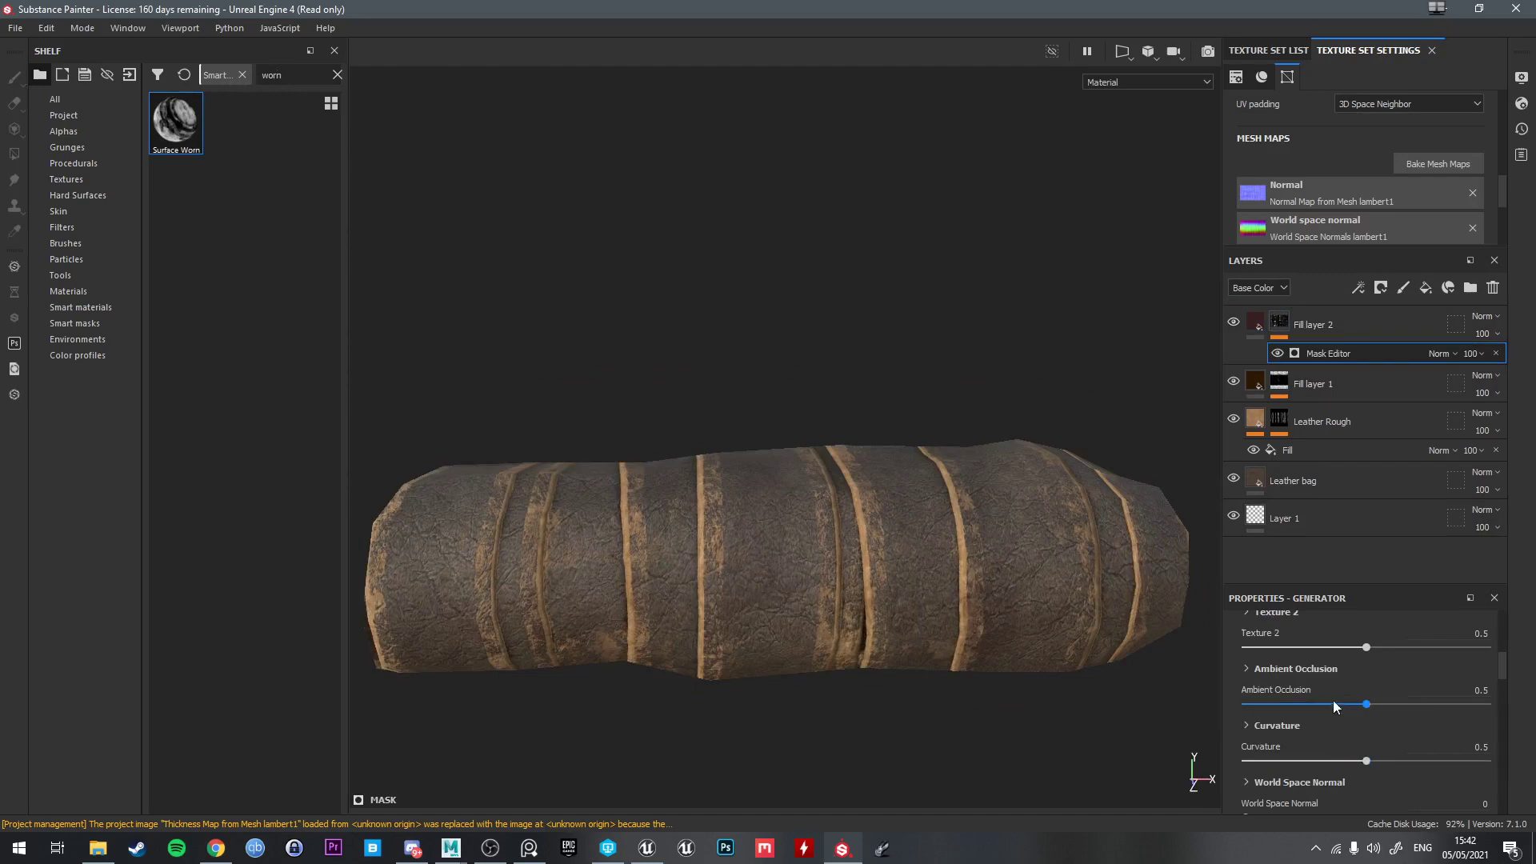
{"action": "scroll", "coordinate": [1333, 699], "scroll_direction": "up", "scroll_amount": 1}
Lower Fill layer 2's height to about -0.35 and check the worn areas under rotated environment lighting
{"action": "left_click", "coordinate": [1256, 324]}
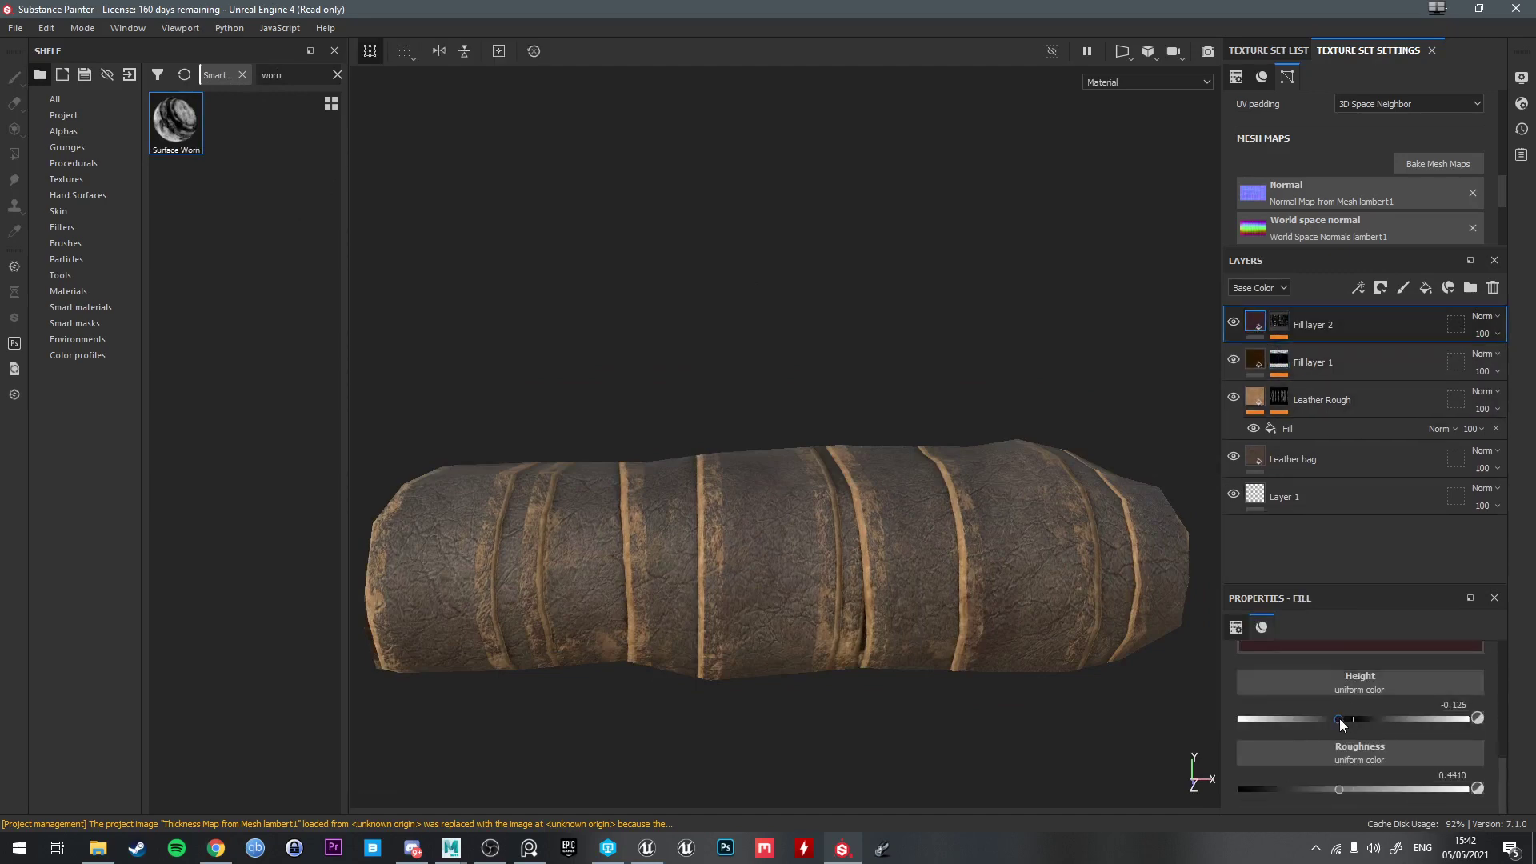
{"action": "left_click_drag", "start_coordinate": [1313, 720], "coordinate": [1312, 720]}
{"action": "left_click_drag", "start_coordinate": [1031, 620], "coordinate": [1008, 654], "text": "alt"}
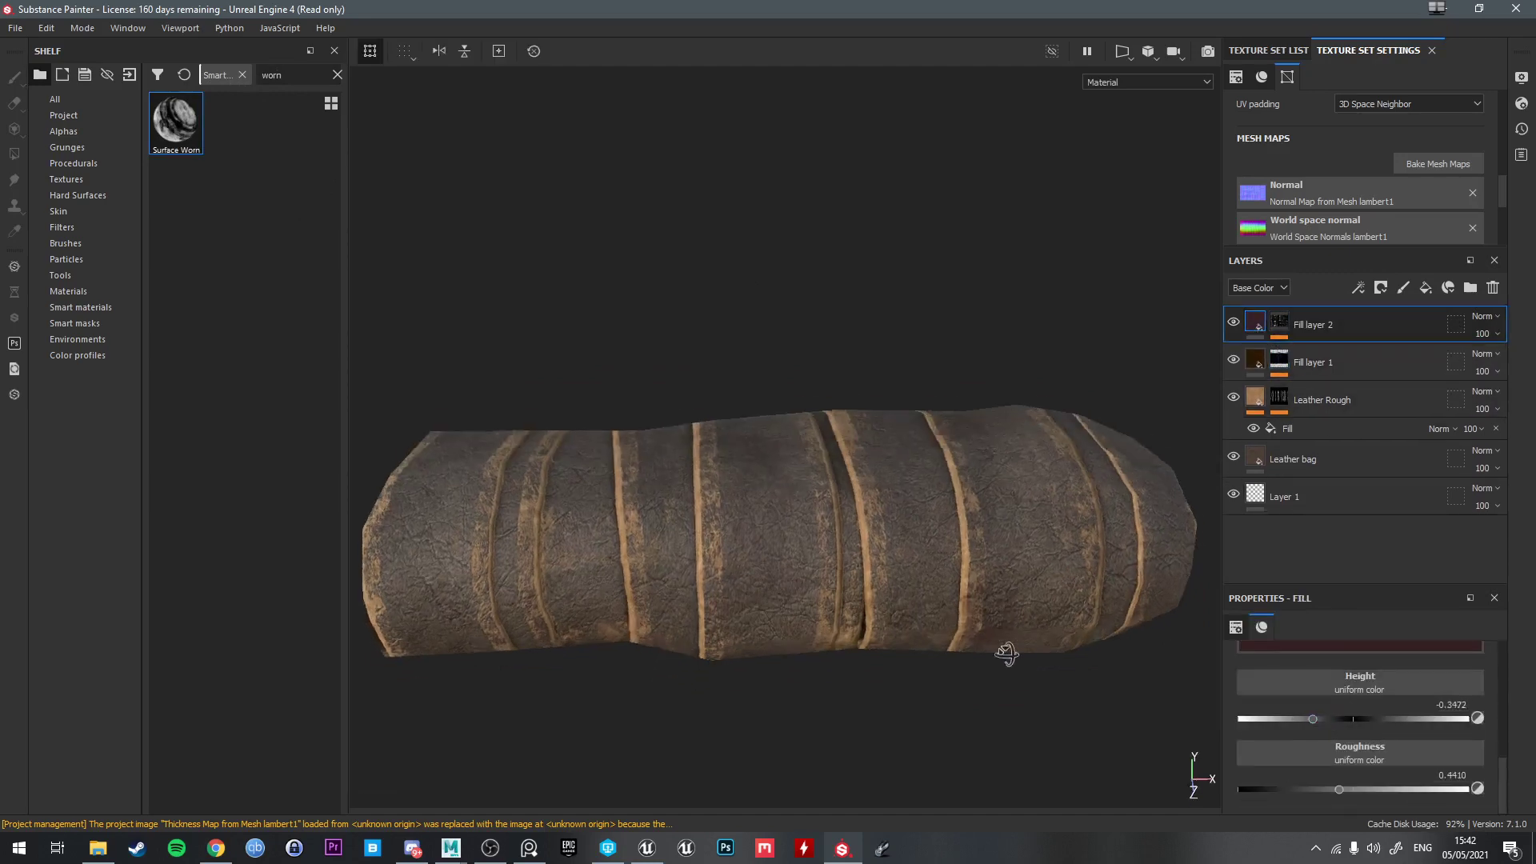
{"action": "middle_click_drag", "start_coordinate": [891, 550], "coordinate": [977, 539], "text": "alt"}
{"action": "right_click_drag", "start_coordinate": [976, 539], "coordinate": [940, 534], "text": "shift"}
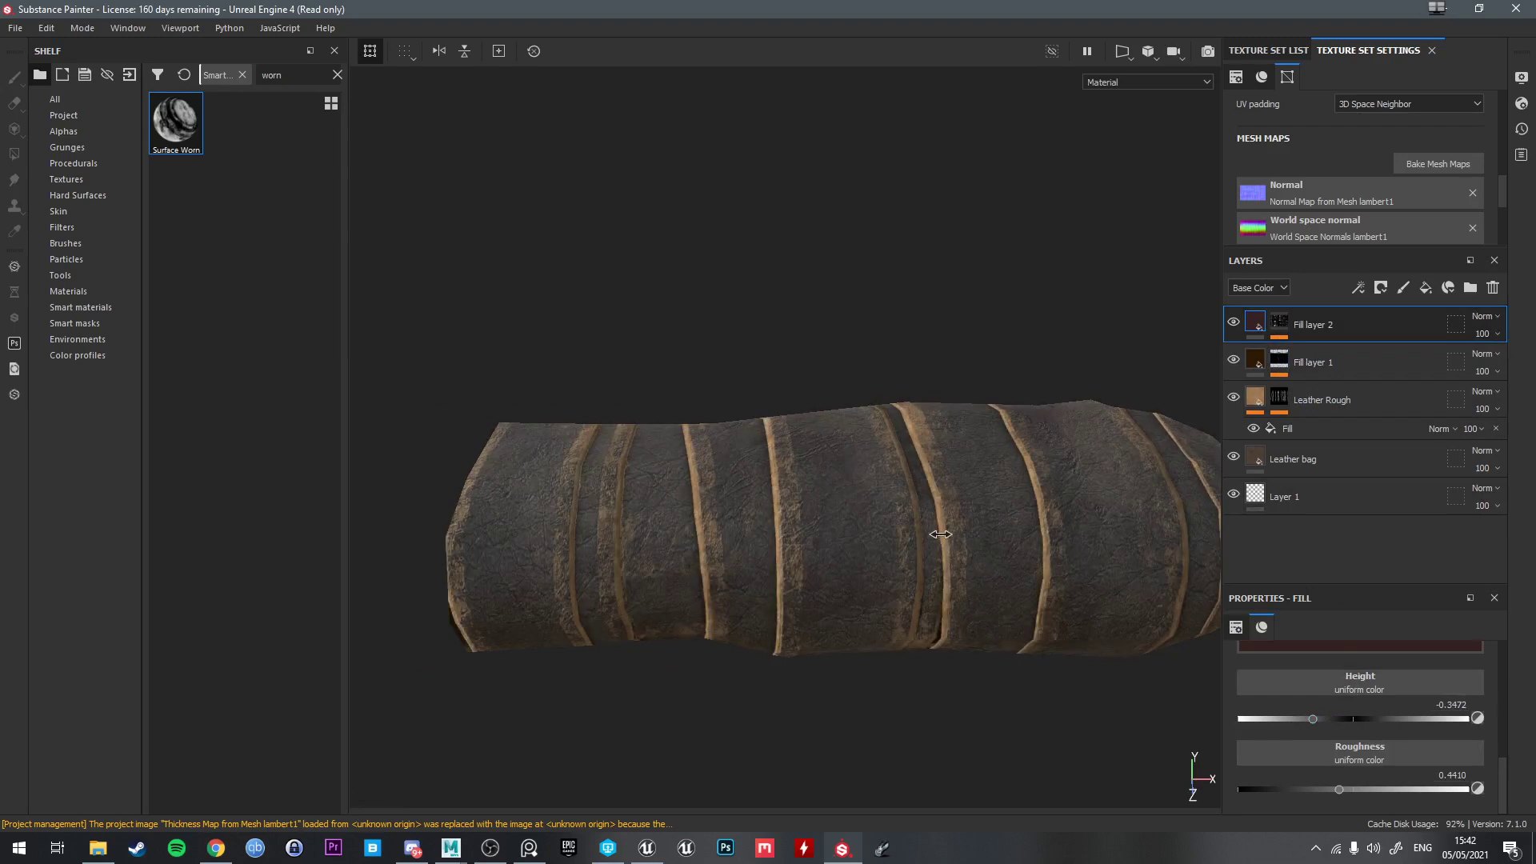
Change Fill layer 2's base color to a darker shade and check the grip from another angle
{"action": "left_click", "coordinate": [1357, 647]}
{"action": "left_click_drag", "start_coordinate": [1370, 762], "coordinate": [1325, 790]}
{"action": "left_click_drag", "start_coordinate": [928, 576], "coordinate": [868, 540], "text": "alt"}
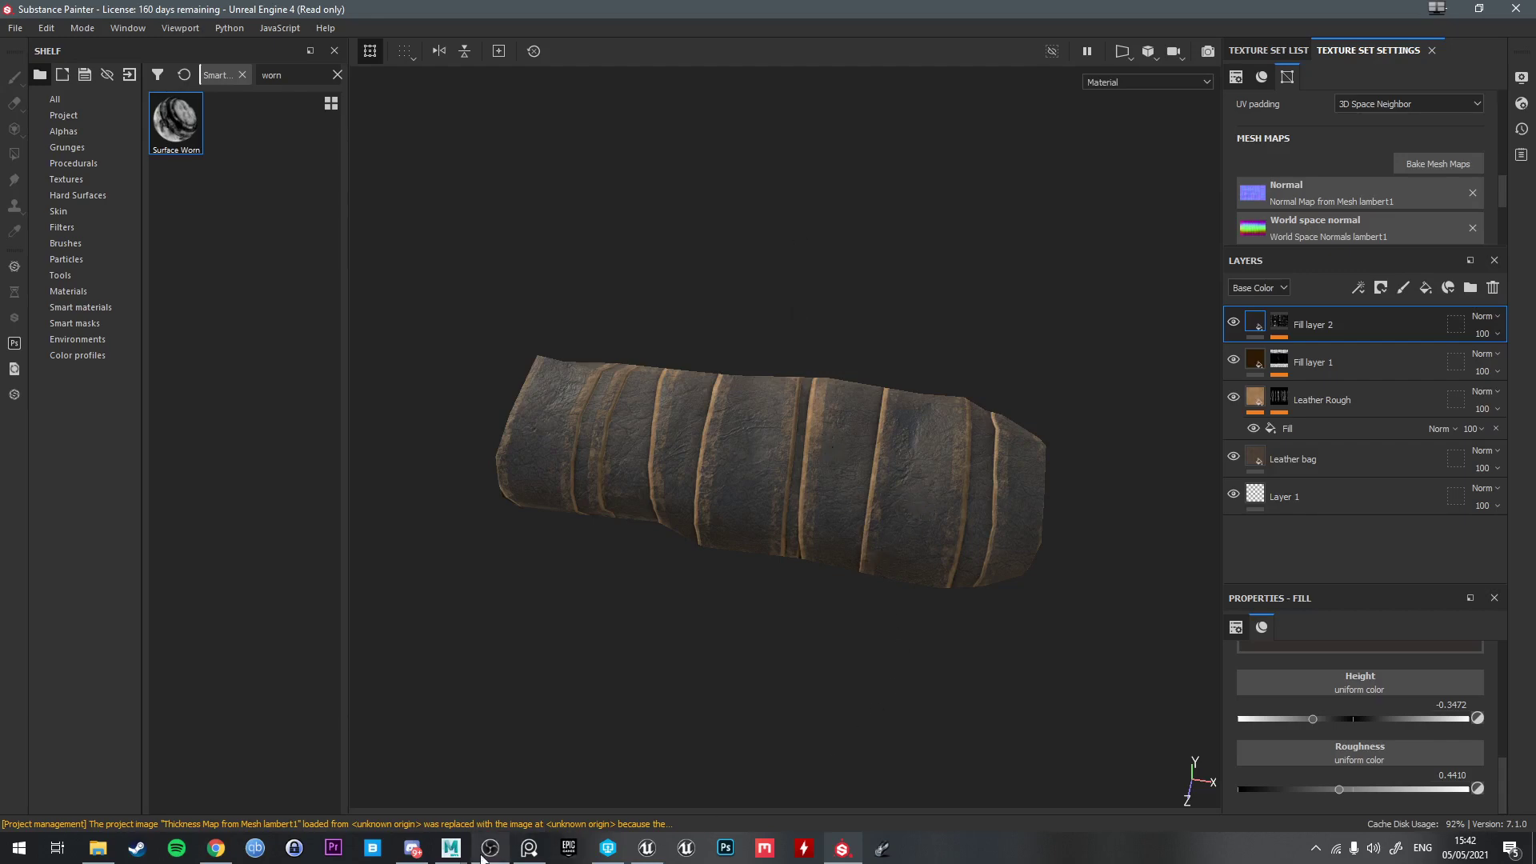
Switch to Maya, isolate the high-poly grip mesh, and examine its leather wraps and open end from several angles
{"action": "left_click", "coordinate": [451, 848]}
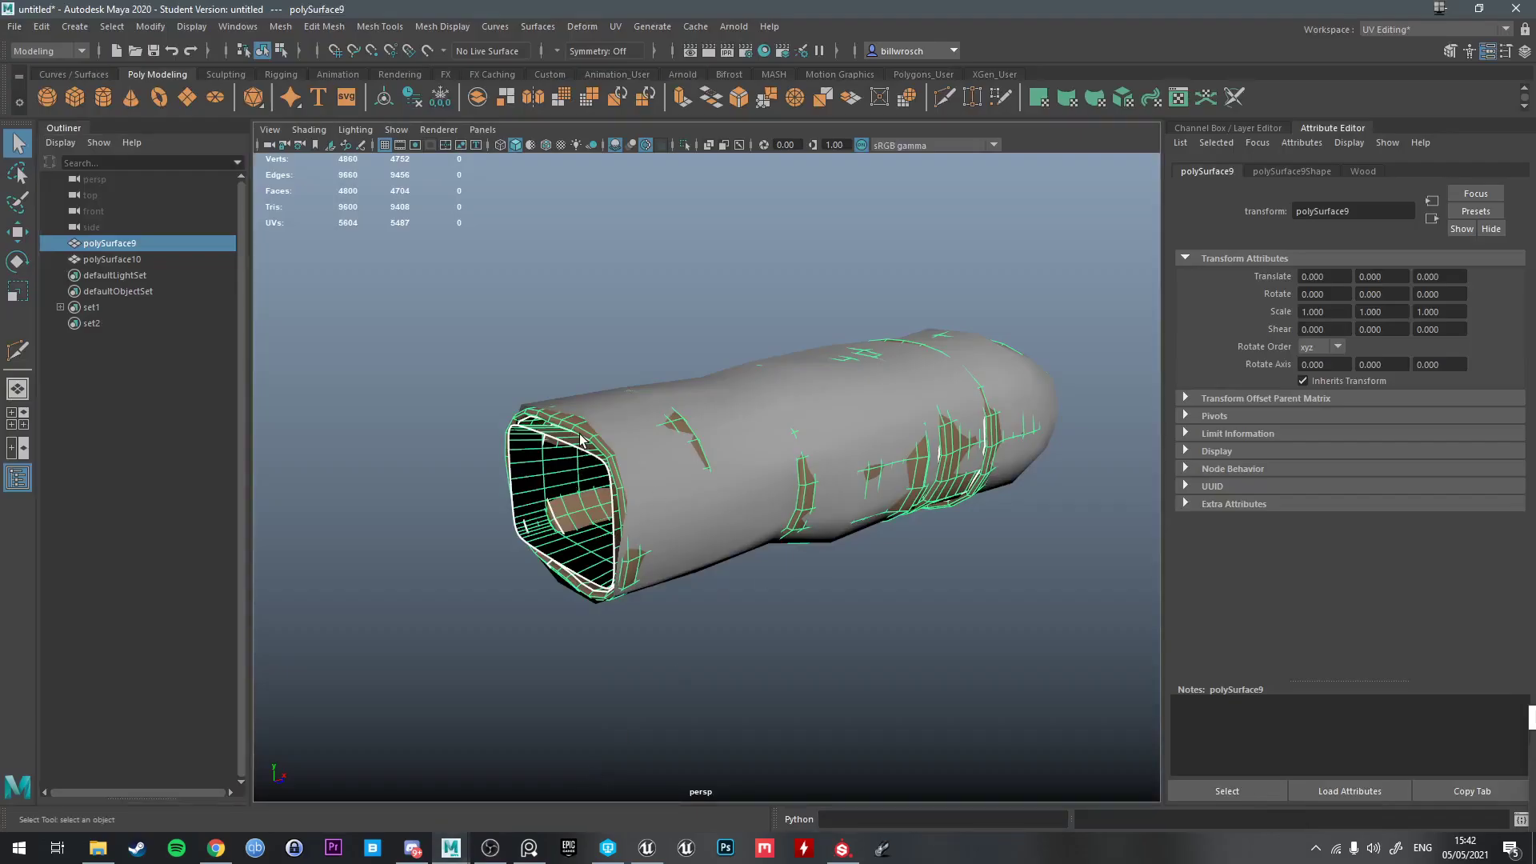
{"action": "key", "text": "ctrl+1"}
{"action": "left_click_drag", "start_coordinate": [669, 339], "coordinate": [650, 374], "text": "alt"}
{"action": "left_click", "coordinate": [949, 449]}
{"action": "left_click", "coordinate": [721, 439]}
{"action": "left_click_drag", "start_coordinate": [750, 338], "coordinate": [837, 615], "text": "alt"}
{"action": "left_click", "coordinate": [795, 352]}
{"action": "left_click_drag", "start_coordinate": [776, 568], "coordinate": [702, 487], "text": "alt"}
{"action": "mouse_move", "coordinate": [672, 572]}
{"action": "left_mouse_down", "text": "alt"}
{"action": "mouse_move", "coordinate": [610, 528]}
{"action": "mouse_move", "coordinate": [651, 464]}
{"action": "mouse_move", "coordinate": [696, 476]}
{"action": "mouse_move", "coordinate": [699, 561]}
{"action": "left_mouse_up", "text": "alt"}
{"action": "scroll", "coordinate": [698, 562], "scroll_direction": "down", "scroll_amount": 5}
{"action": "scroll", "coordinate": [698, 562], "scroll_direction": "up", "scroll_amount": 5}
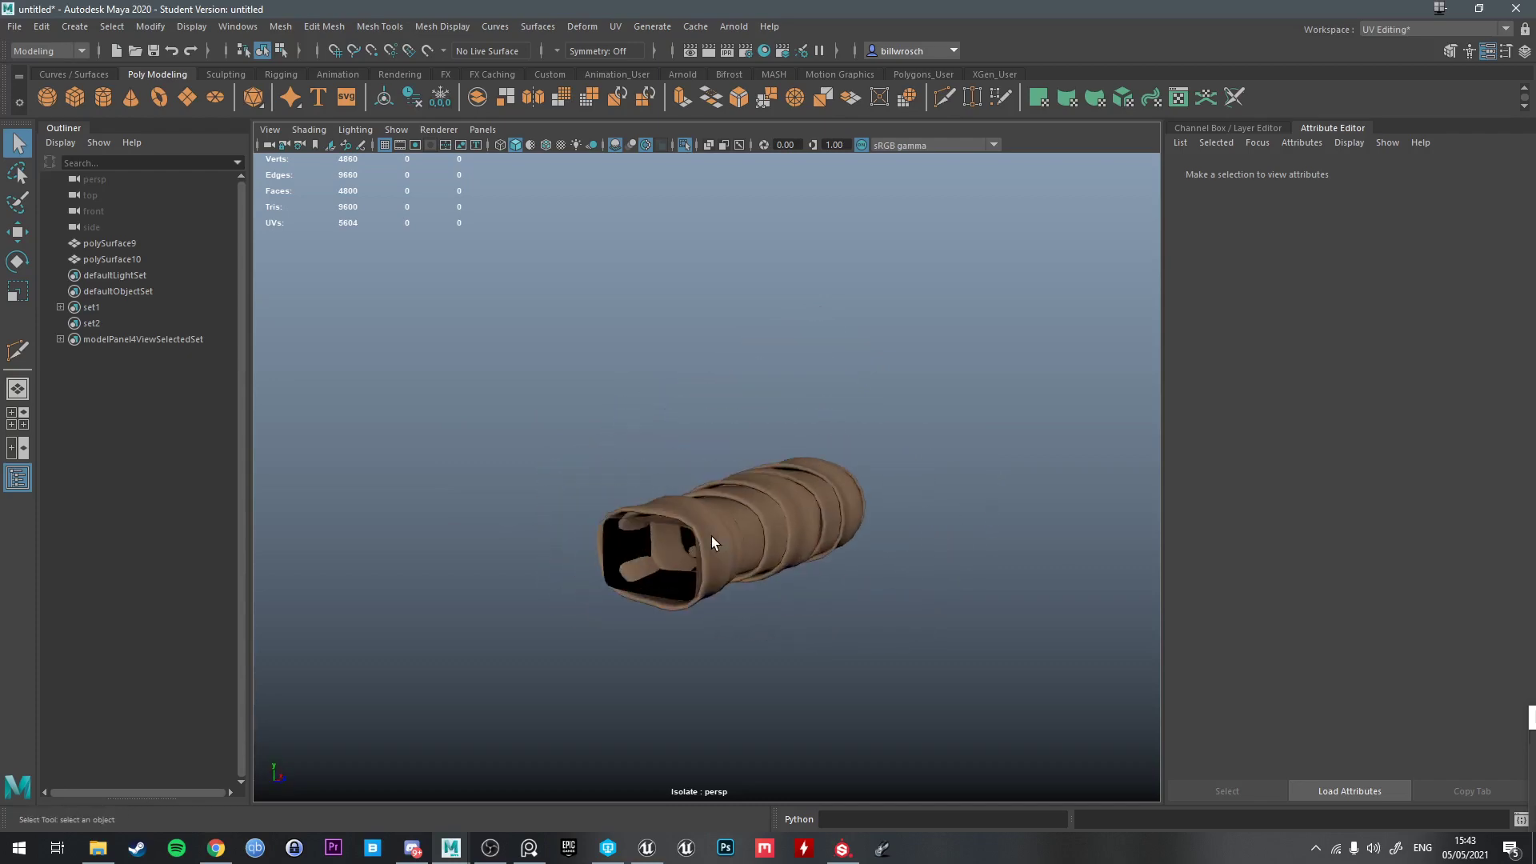
Inspect the high-poly grip's face topology where the wraps overlap, return to object mode, and view the whole grip from the side
{"action": "left_click", "coordinate": [800, 524]}
{"action": "right_click", "coordinate": [834, 494]}
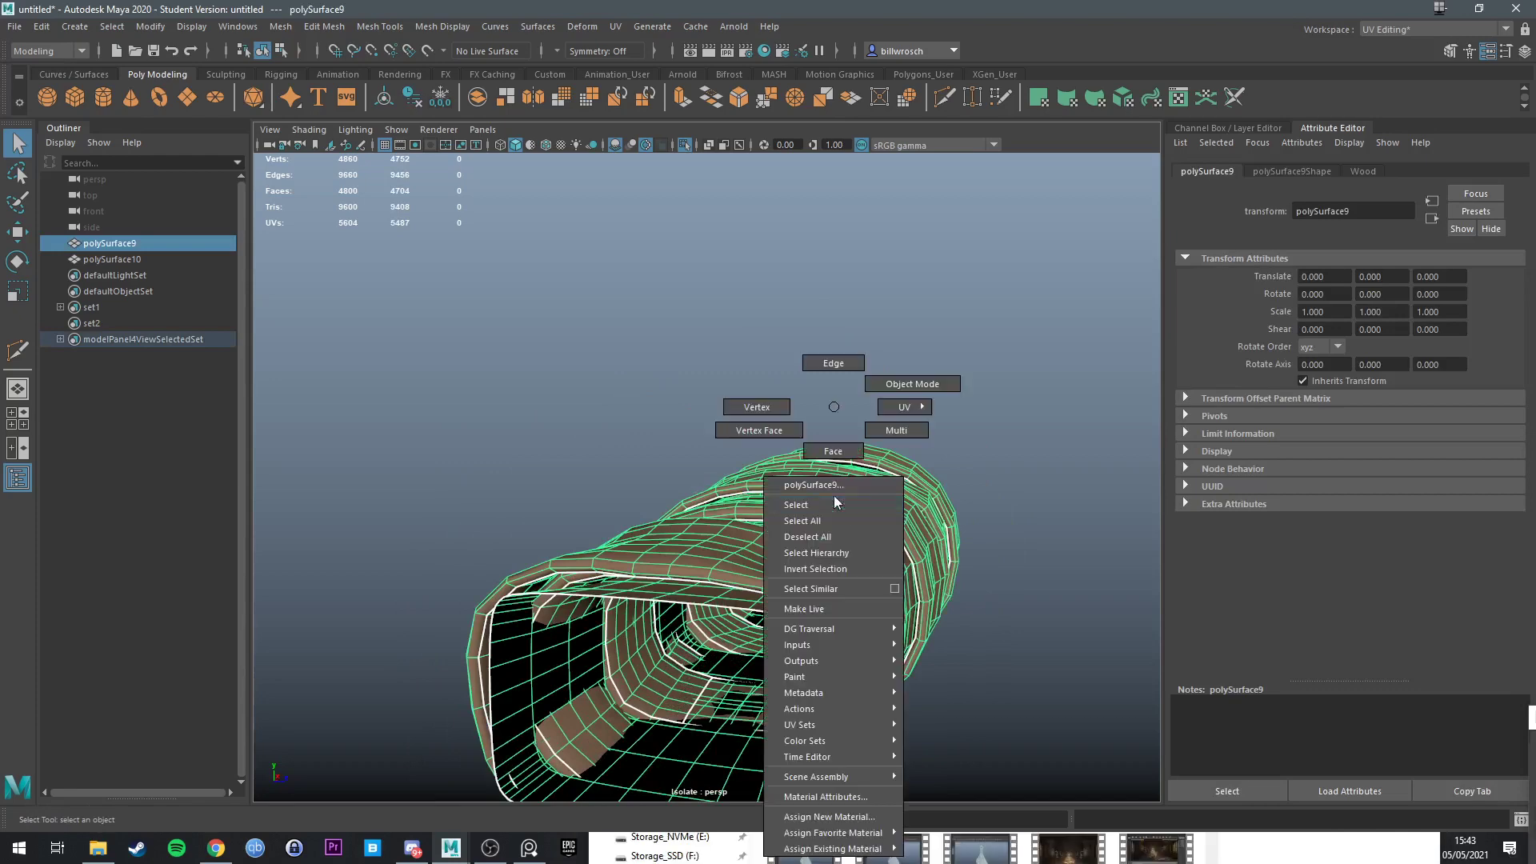
{"action": "right_click_drag", "start_coordinate": [833, 494], "coordinate": [833, 452]}
{"action": "scroll", "coordinate": [834, 505], "scroll_direction": "up", "scroll_amount": 4}
{"action": "left_click_drag", "start_coordinate": [833, 505], "coordinate": [811, 522], "text": "alt"}
{"action": "left_click", "coordinate": [931, 526]}
{"action": "left_click", "coordinate": [880, 379]}
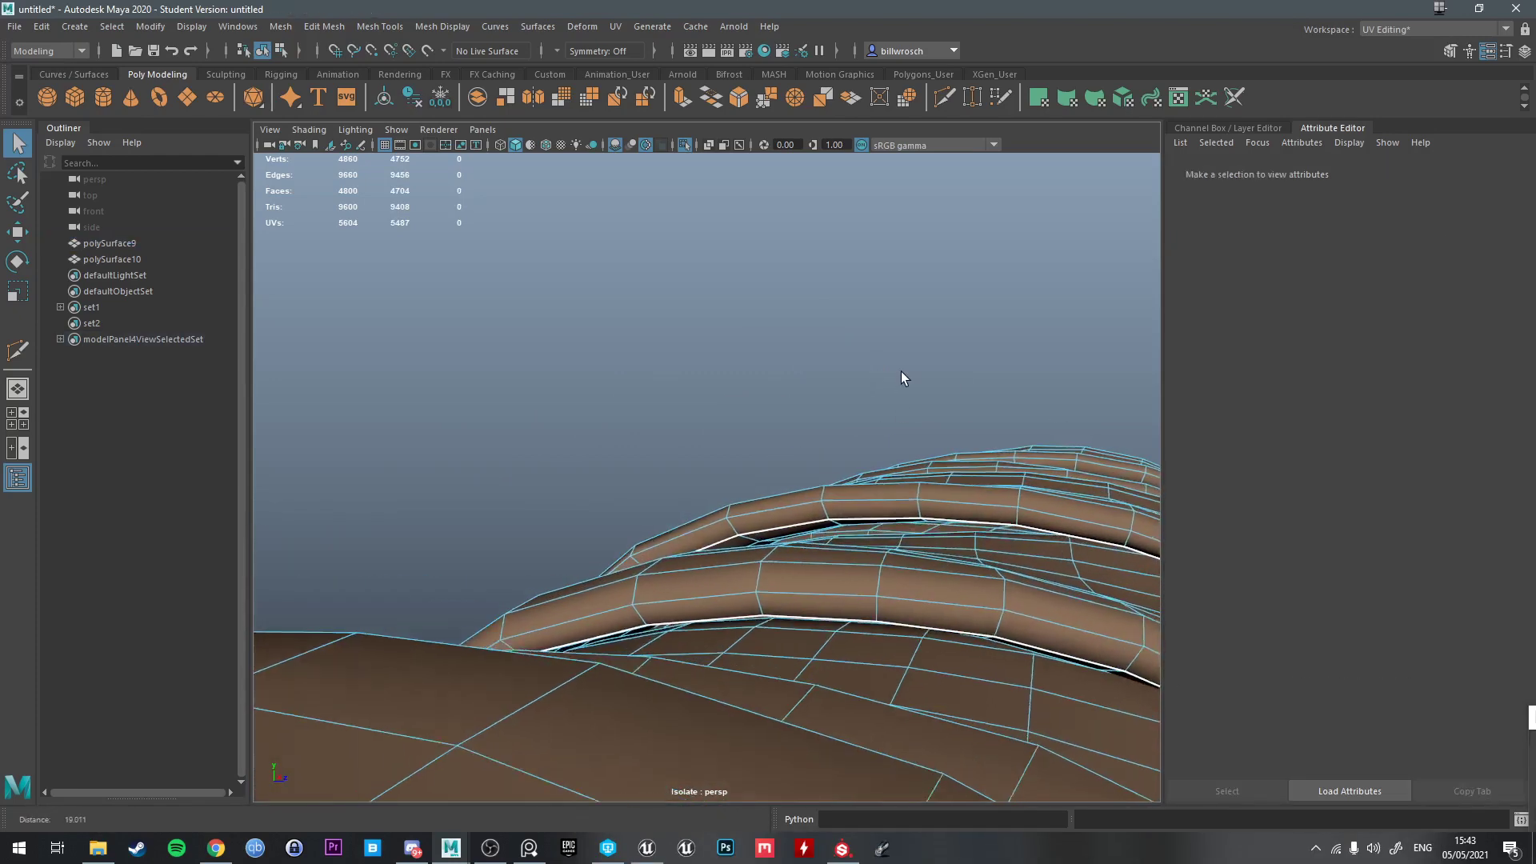
{"action": "right_click_drag", "start_coordinate": [905, 371], "coordinate": [980, 344]}
{"action": "left_click_drag", "start_coordinate": [960, 520], "coordinate": [792, 670], "text": "alt"}
{"action": "scroll", "coordinate": [774, 618], "scroll_direction": "down", "scroll_amount": 8}
{"action": "middle_click_drag", "start_coordinate": [795, 582], "coordinate": [765, 528], "text": "alt"}
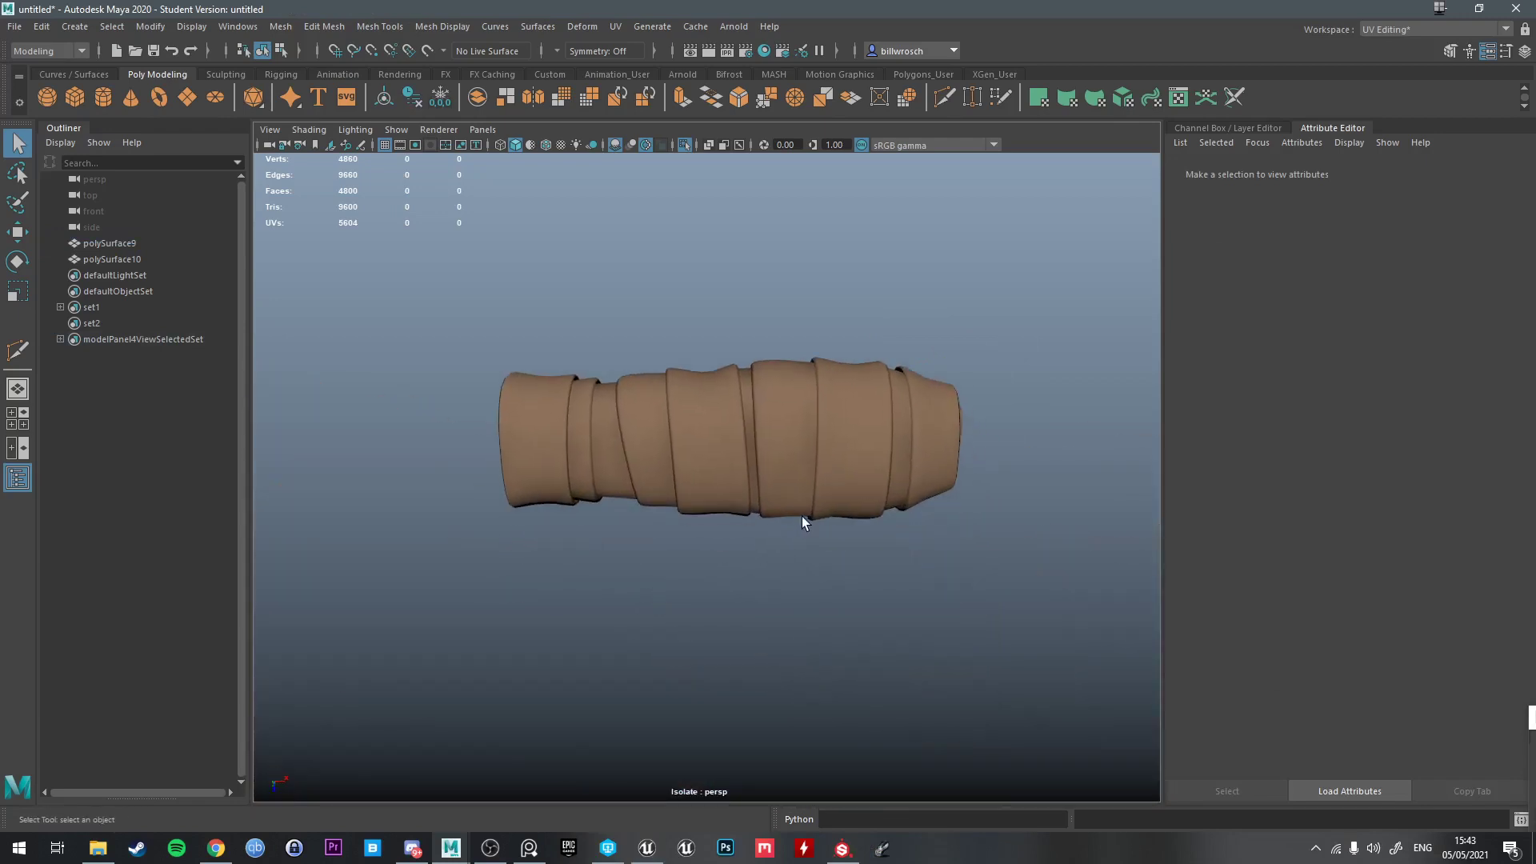